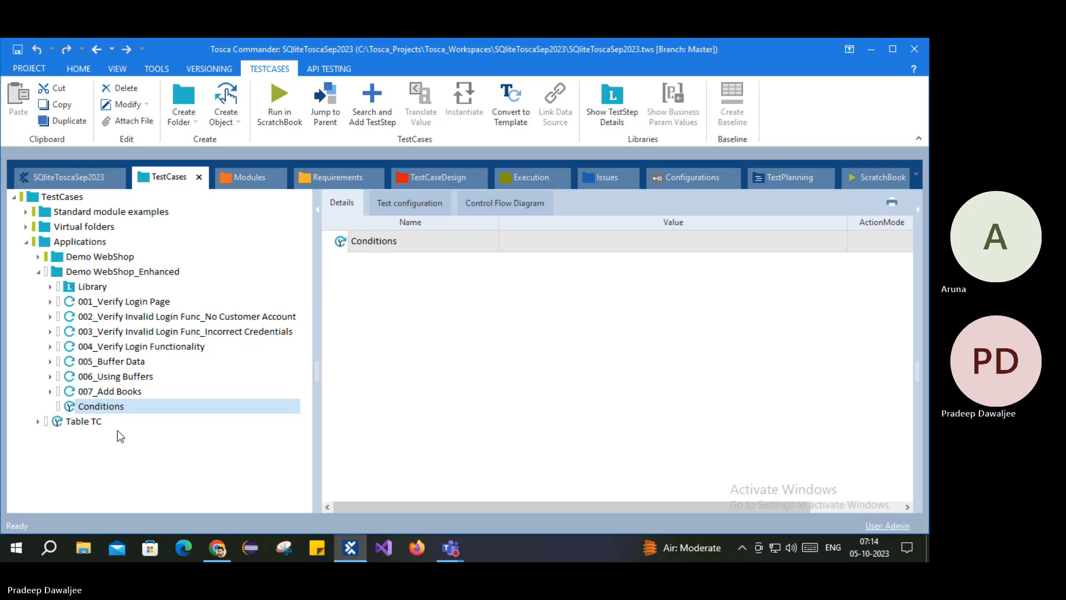
Step: Peek at 005_Buffer Data's steps, collapse it, and expand 006_Using Buffers
key(F2)
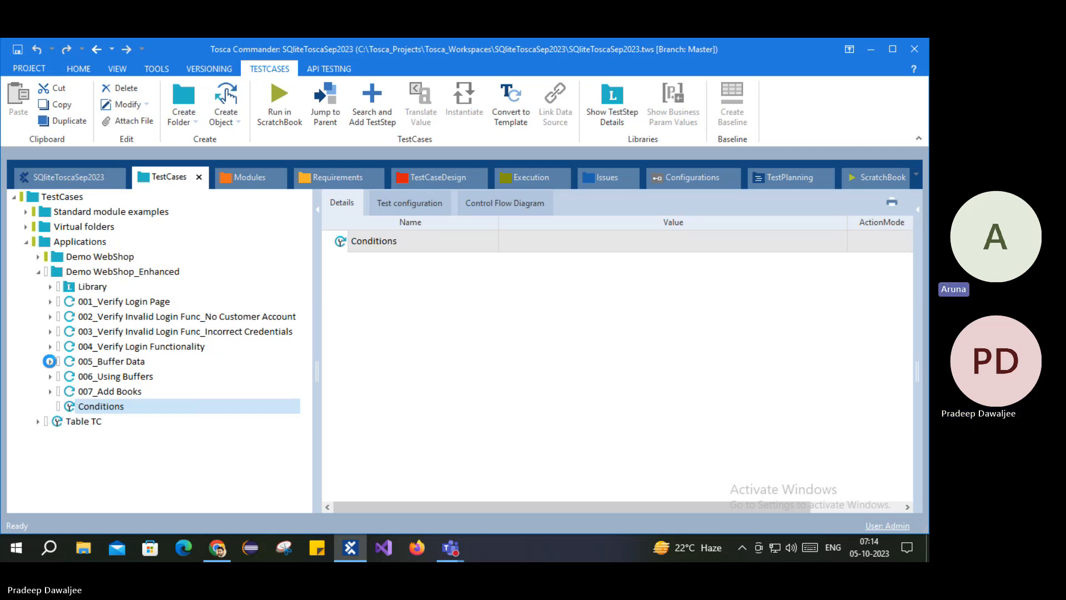
click(50, 361)
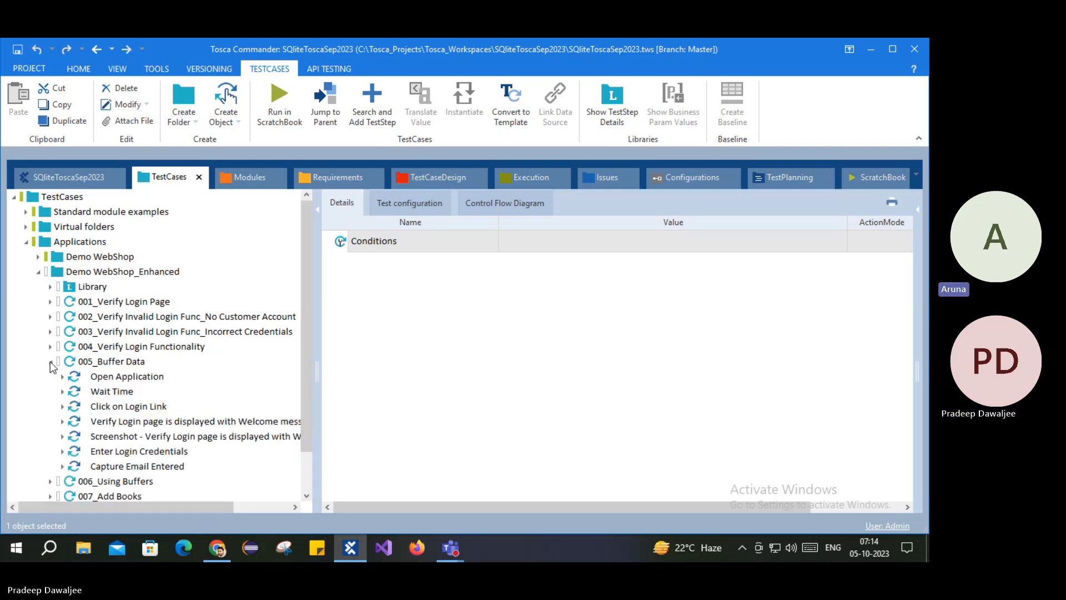
click(50, 362)
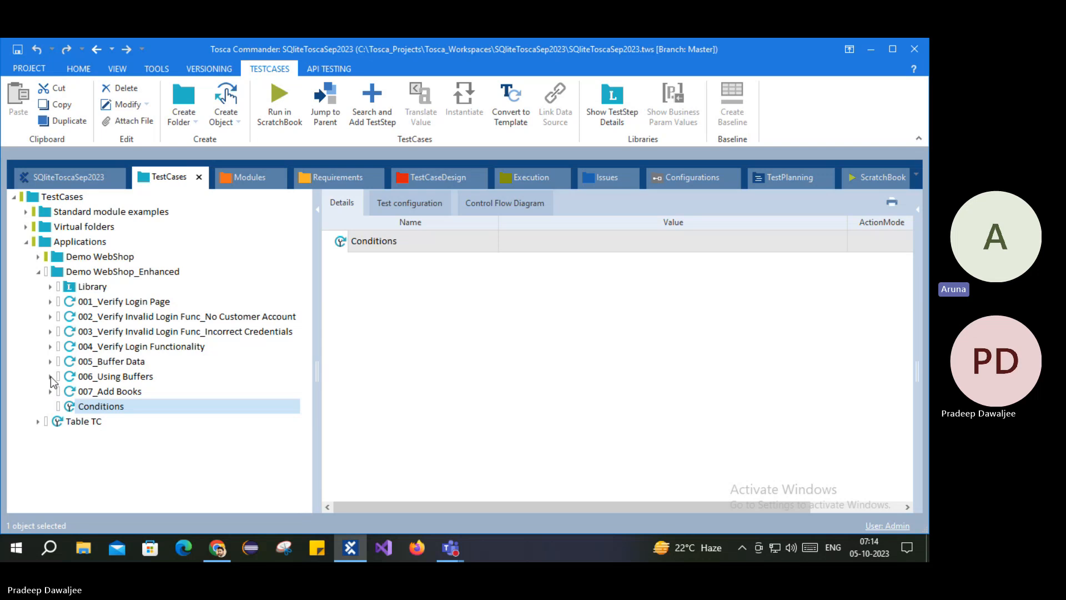
click(51, 376)
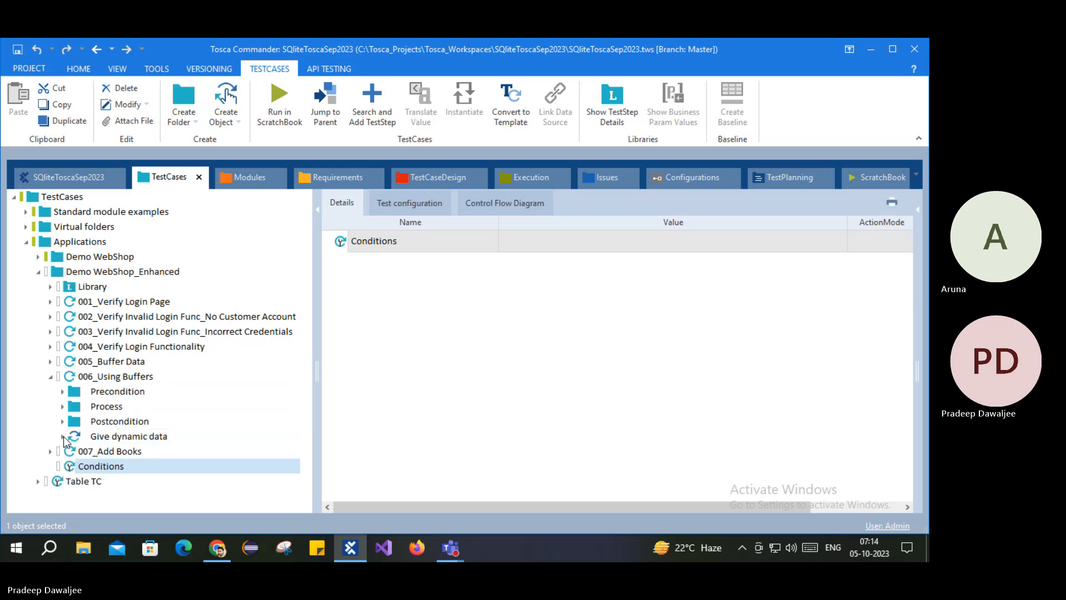
Step: View the Give dynamic data step, then collapse 006_Using Buffers and select 007_Add Books
click(109, 439)
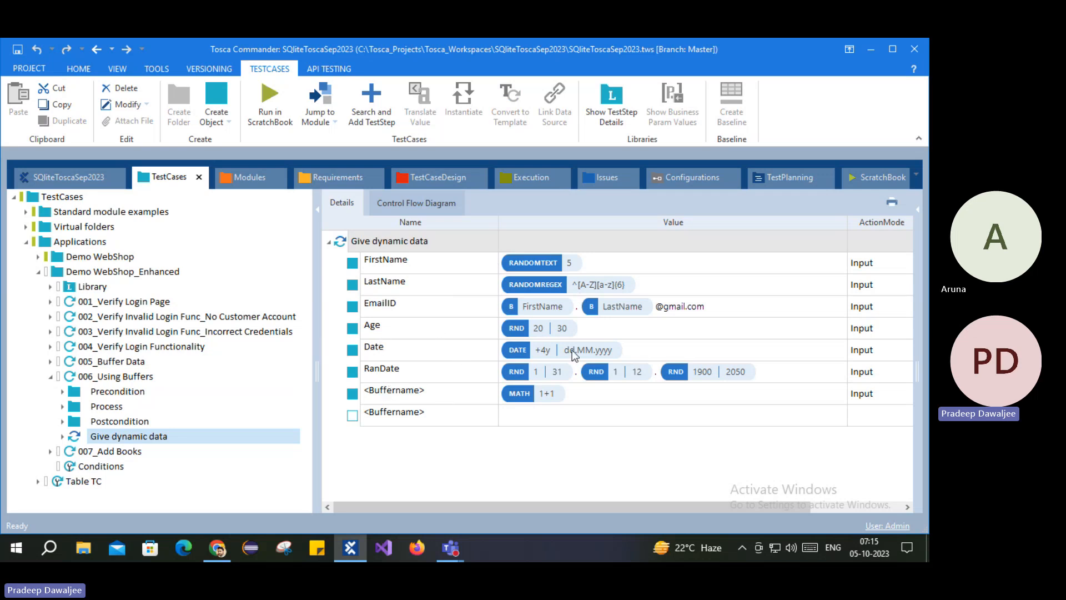
click(496, 423)
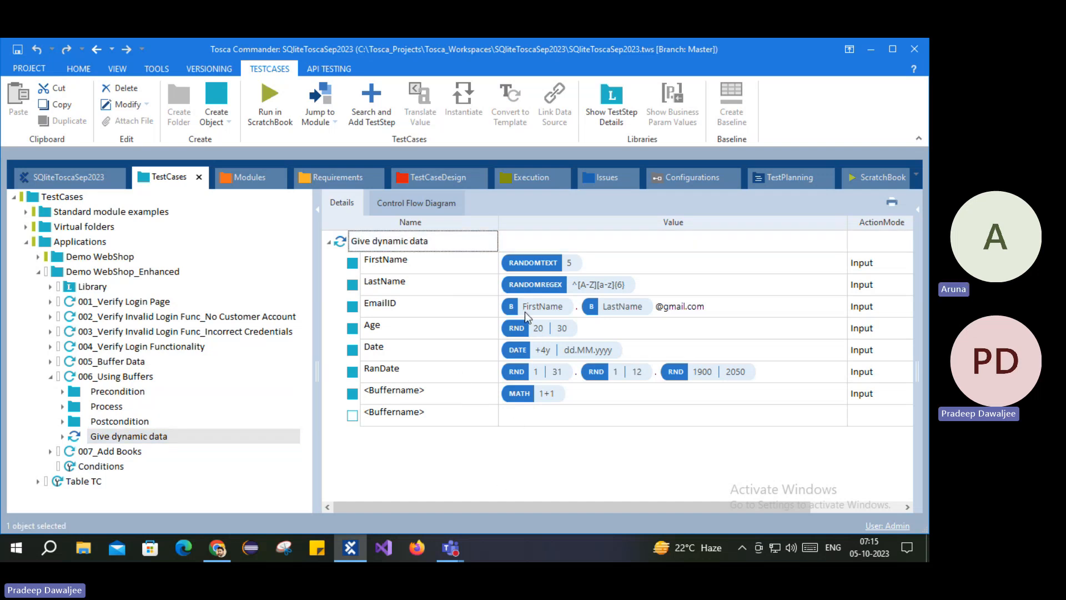
click(49, 376)
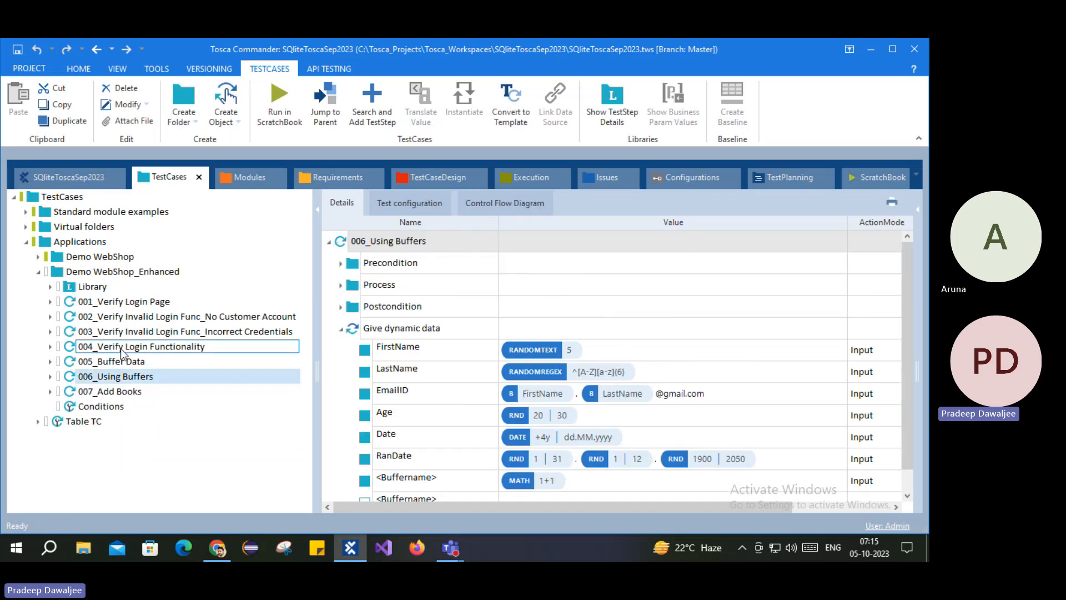
click(100, 394)
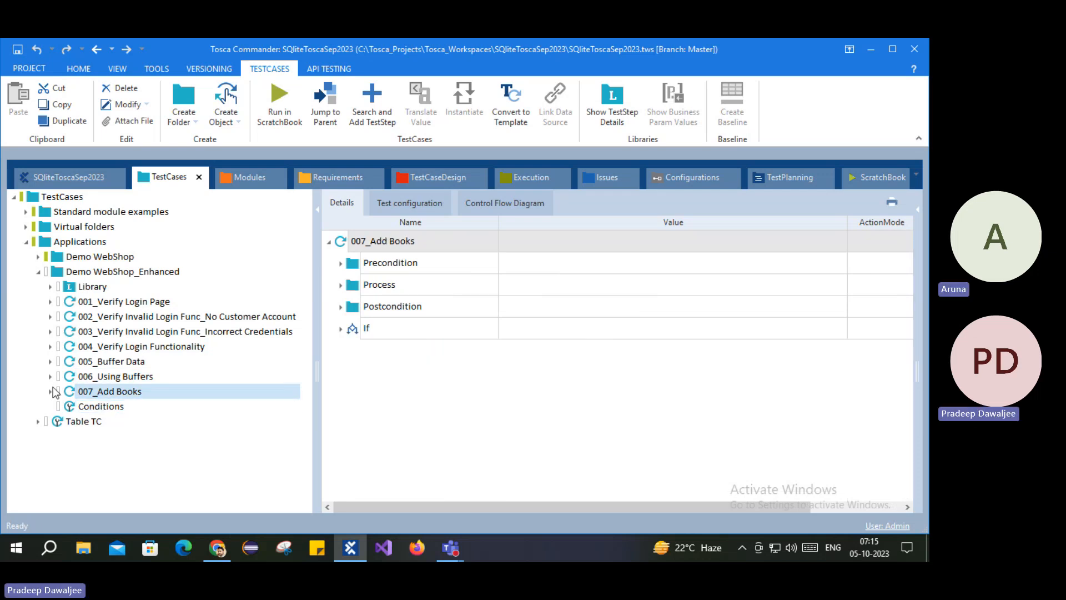
Step: Expand 007_Add Books' If block, showing the Condition and Then home page test steps
click(50, 392)
click(94, 451)
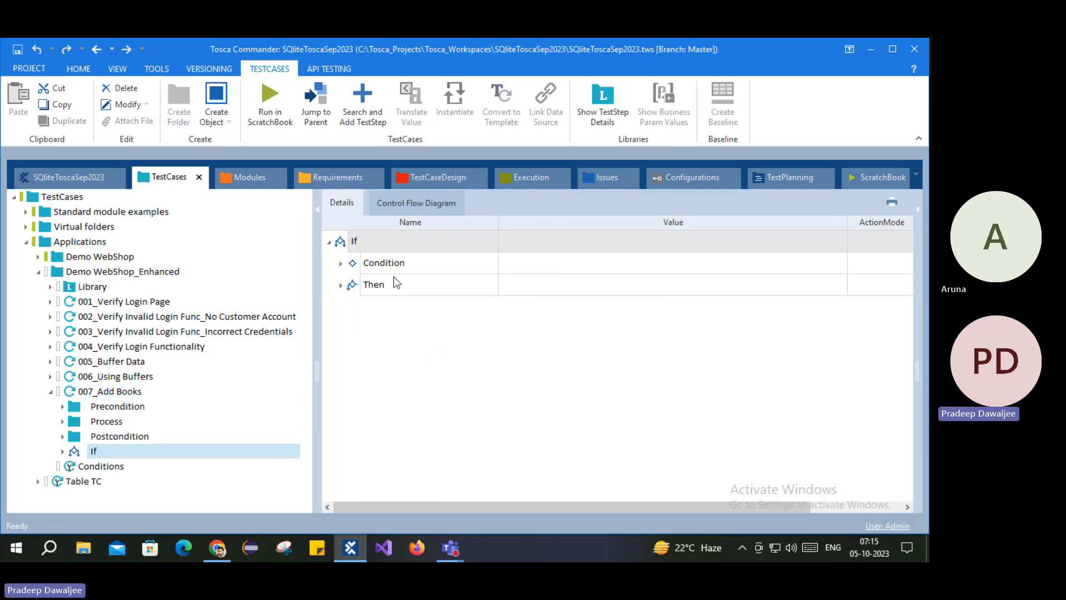
click(341, 263)
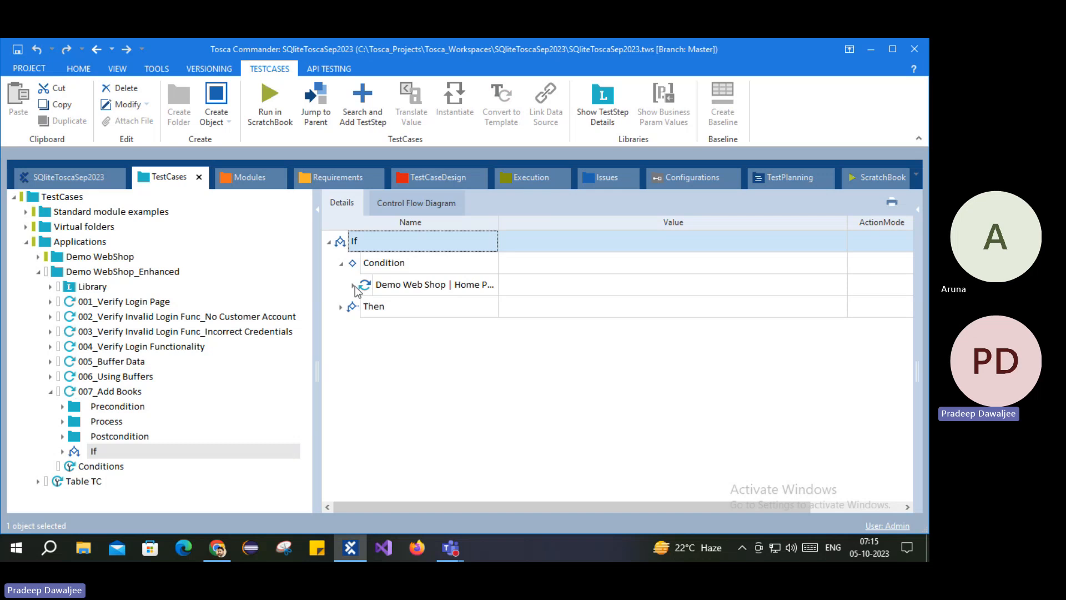
click(353, 286)
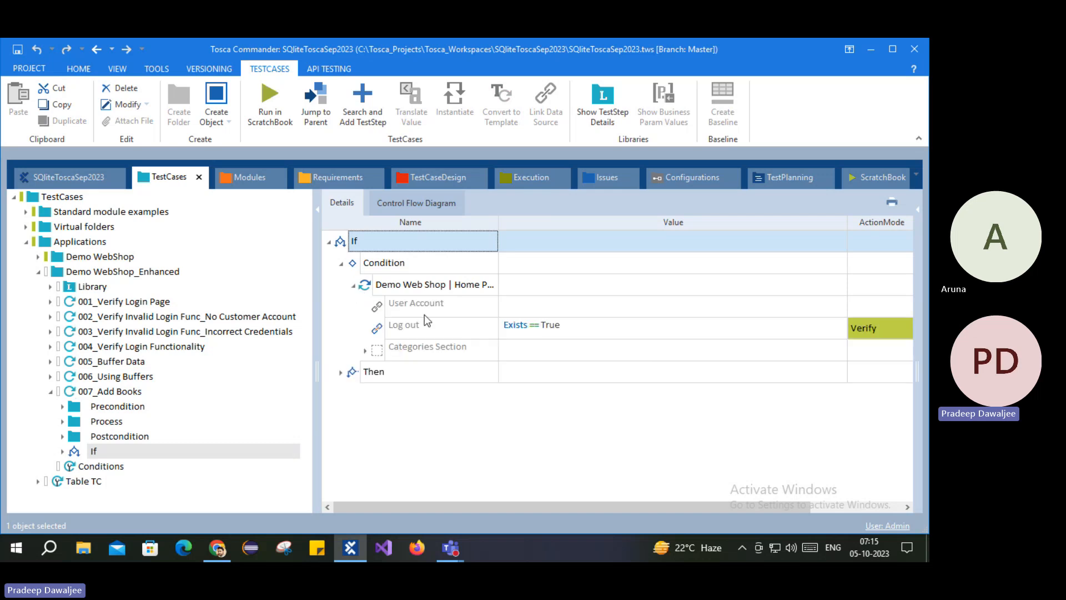
click(340, 372)
click(353, 394)
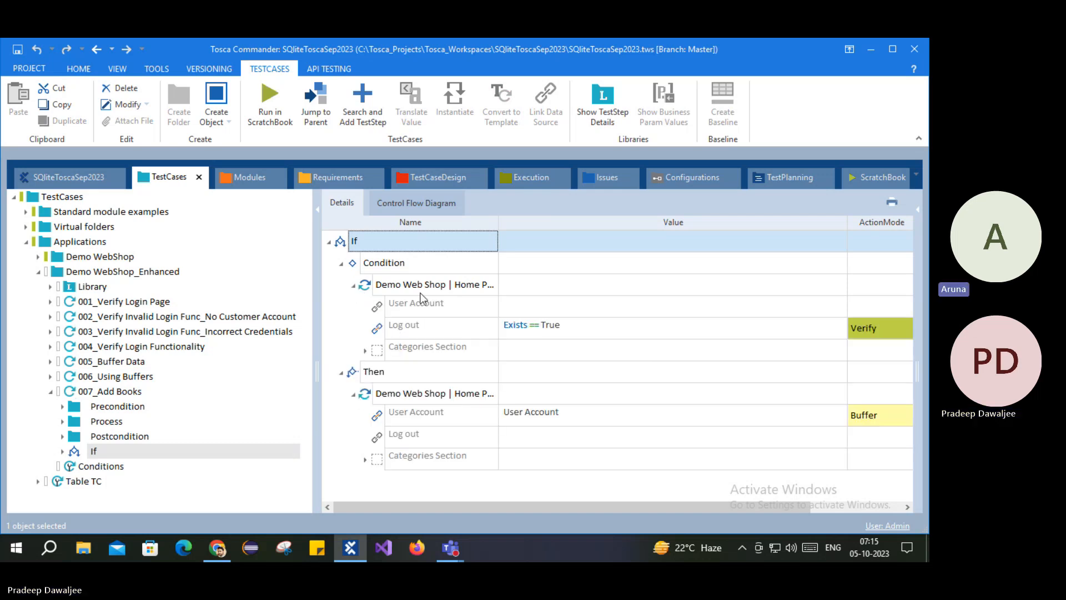
Step: Inspect the Condition's Log out Verify check and the Then block's test step
click(420, 285)
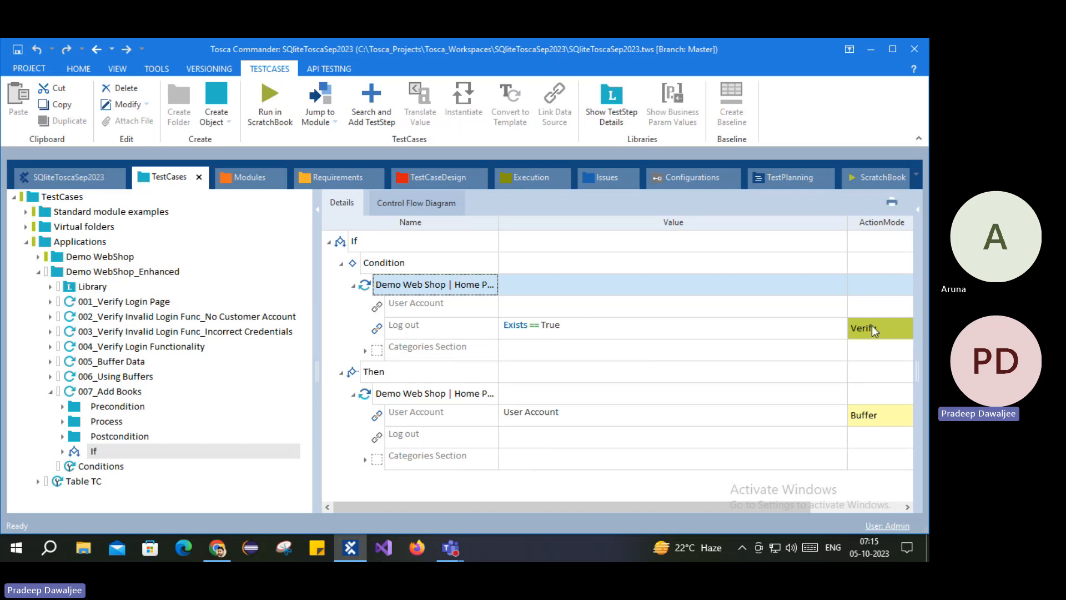
click(416, 395)
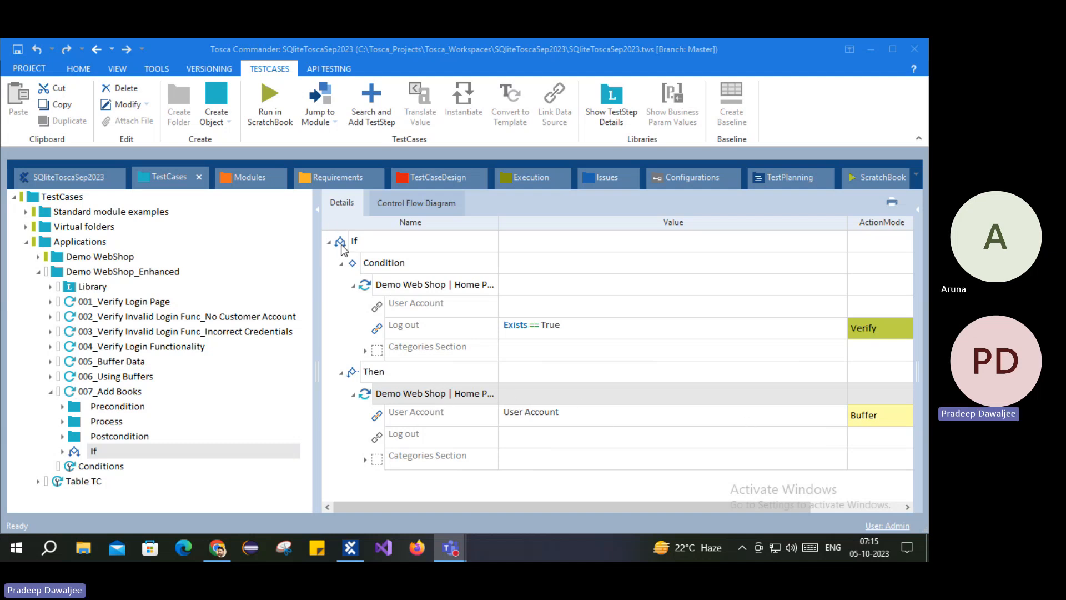
click(380, 268)
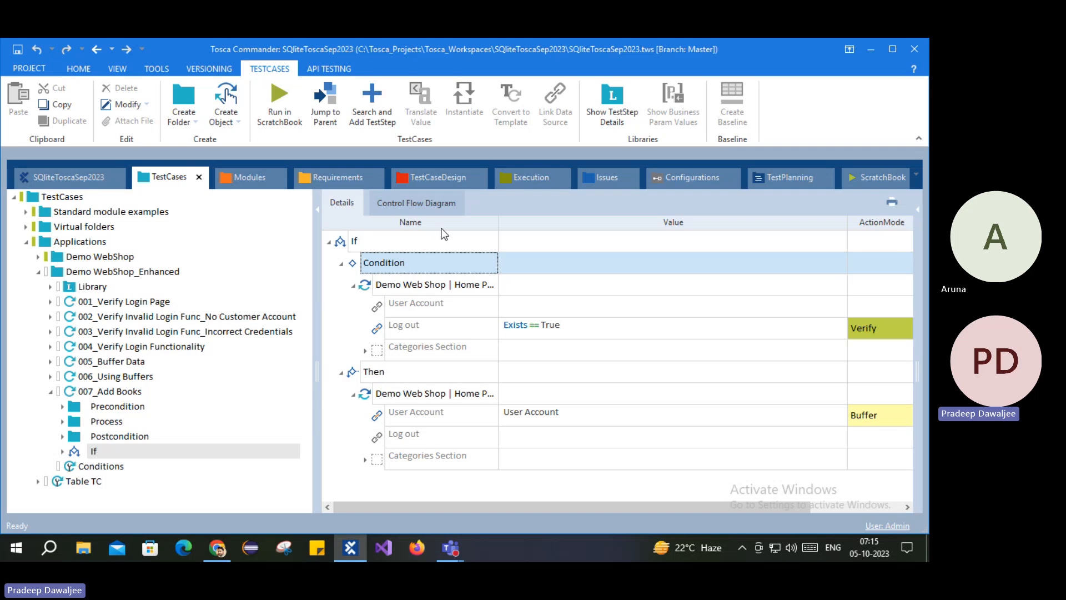
click(404, 327)
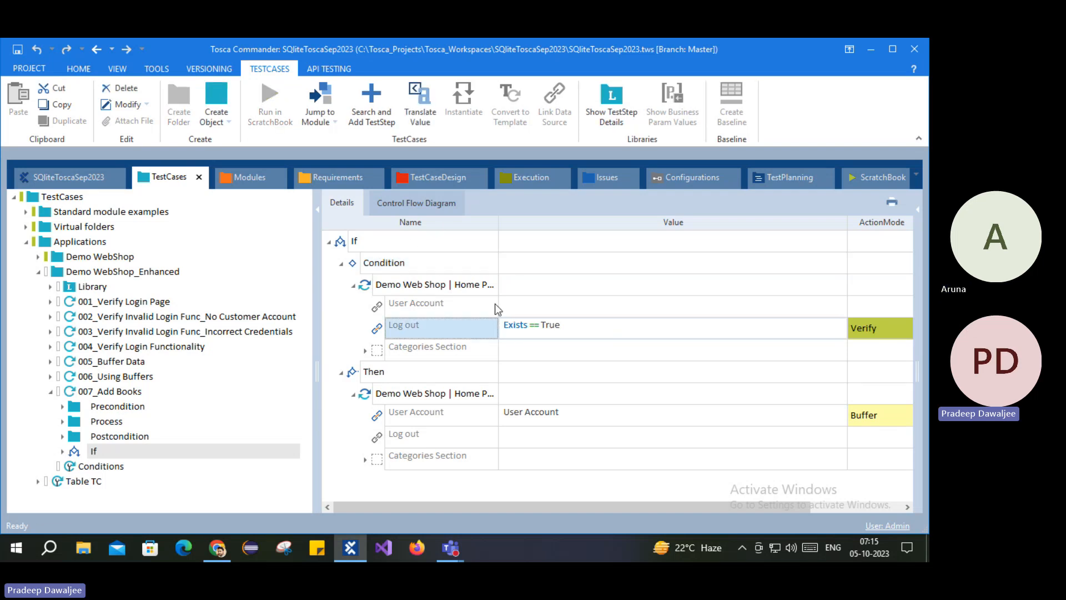
click(389, 266)
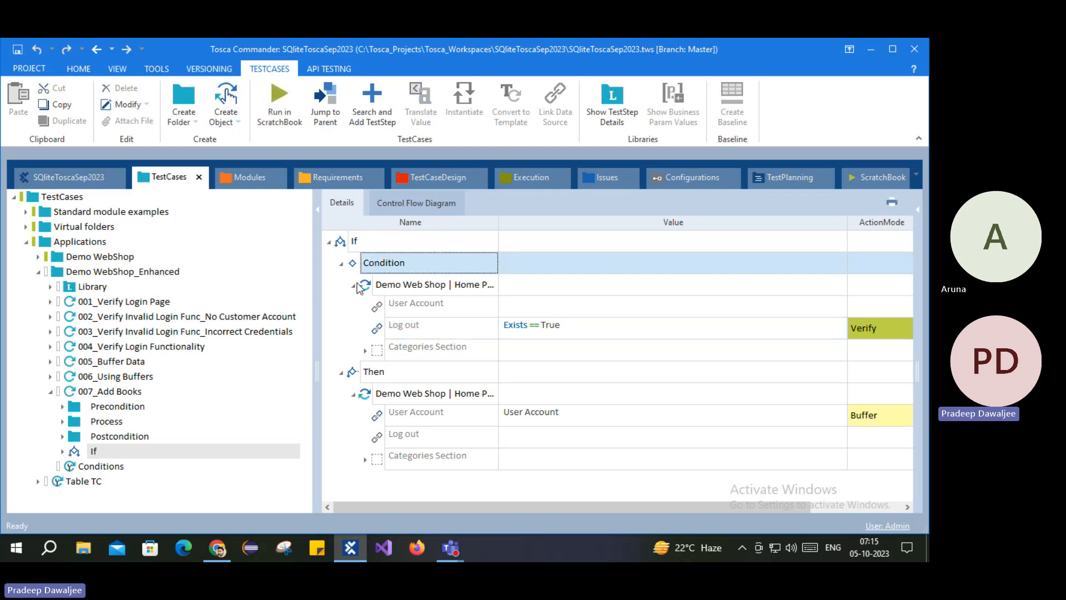
Step: Review the Then block's User Account buffer step, then collapse 007_Add Books and open Conditions
click(358, 376)
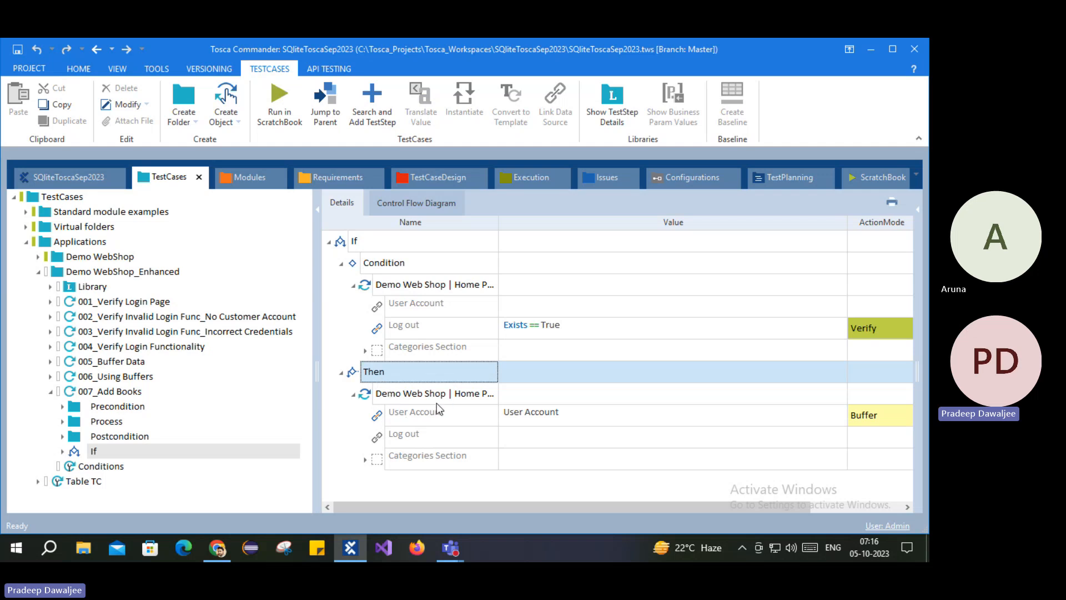
click(391, 394)
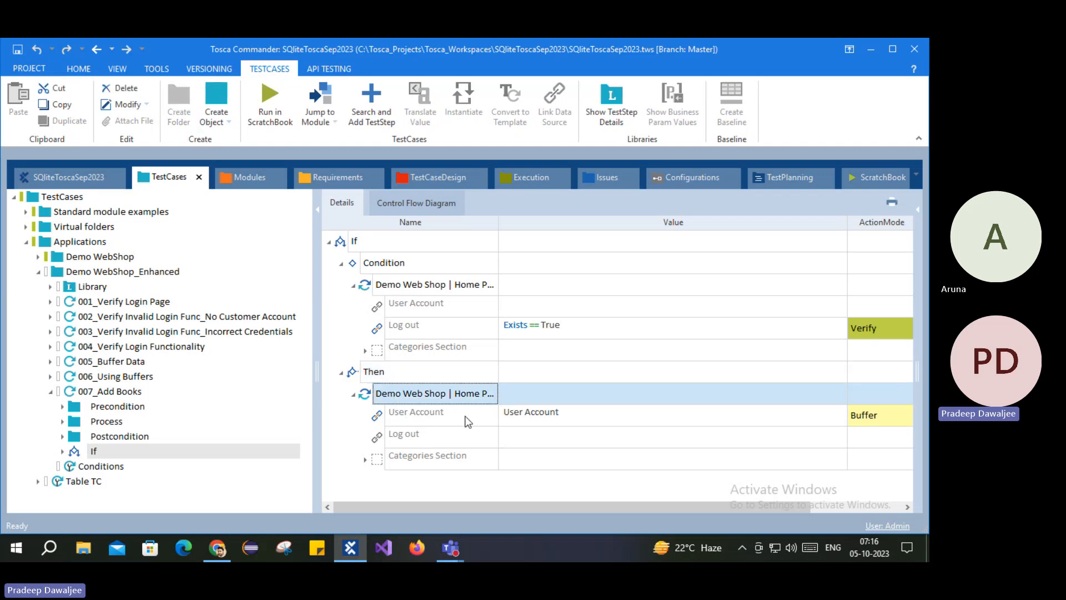
click(410, 413)
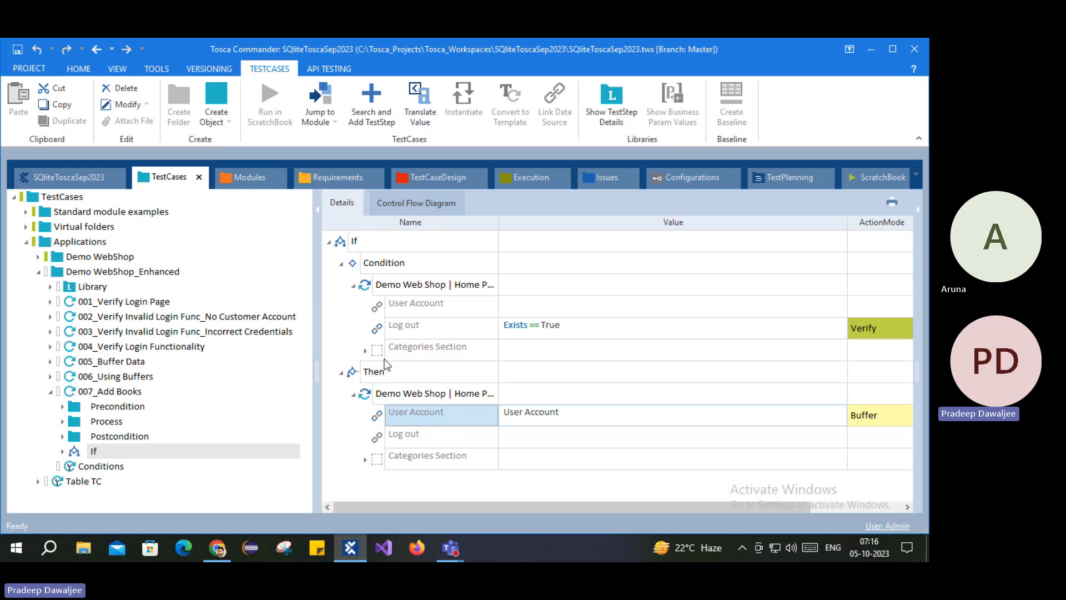
click(373, 268)
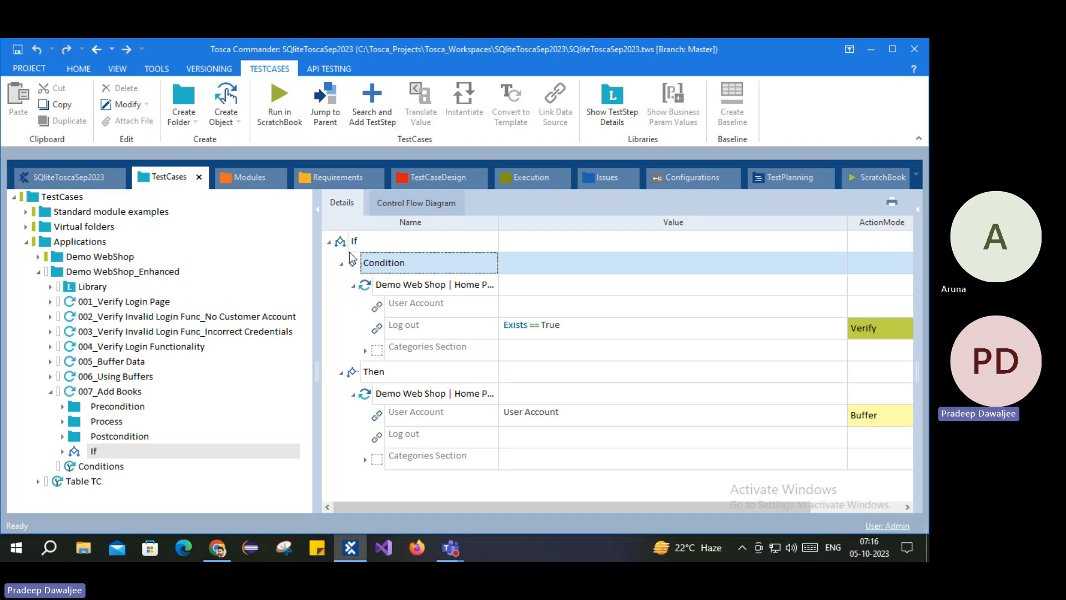
click(370, 241)
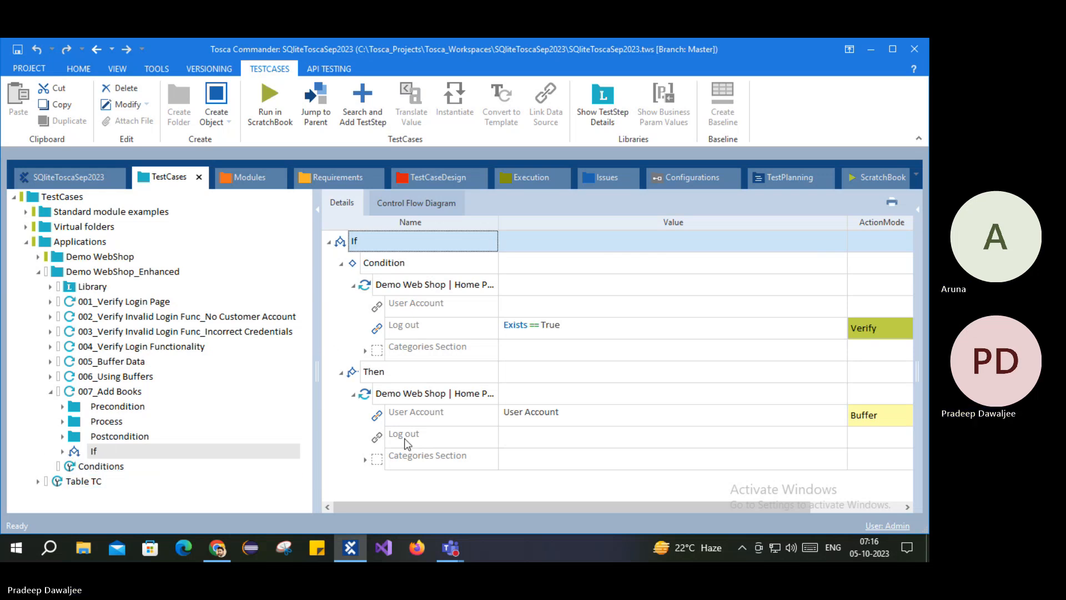
click(50, 391)
click(261, 406)
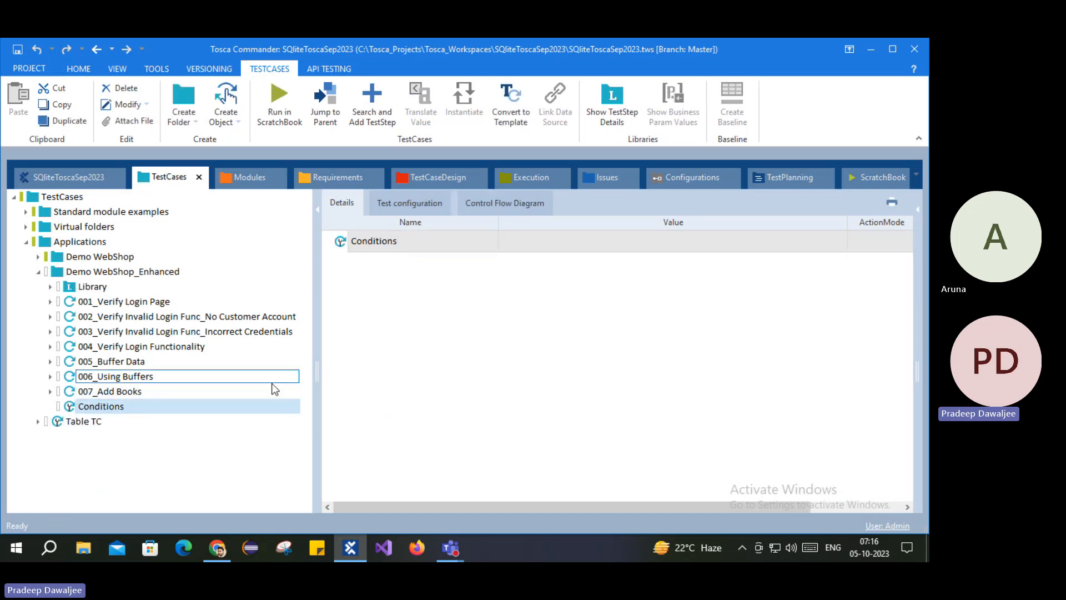
Step: Add a TBox Set Buffer step to Conditions with buffers named A and B
right_click(341, 242)
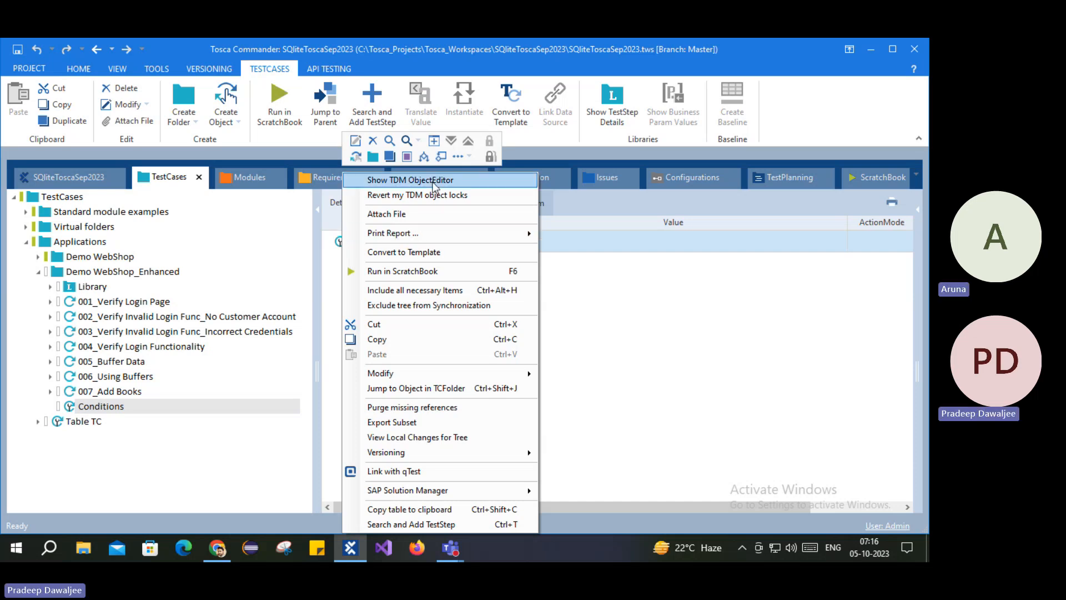
click(412, 524)
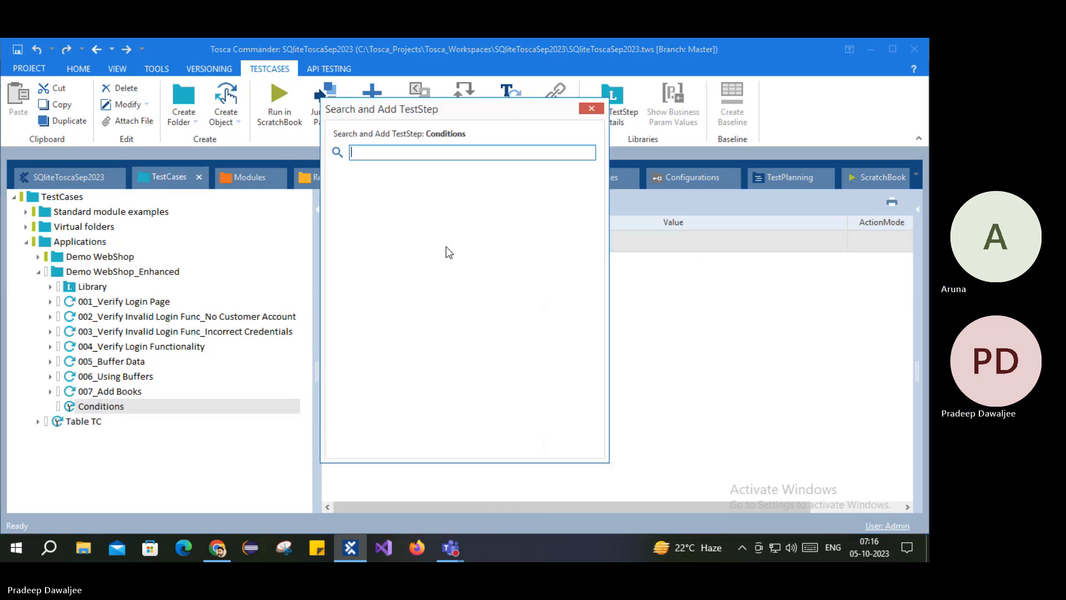
text(Set buffe)
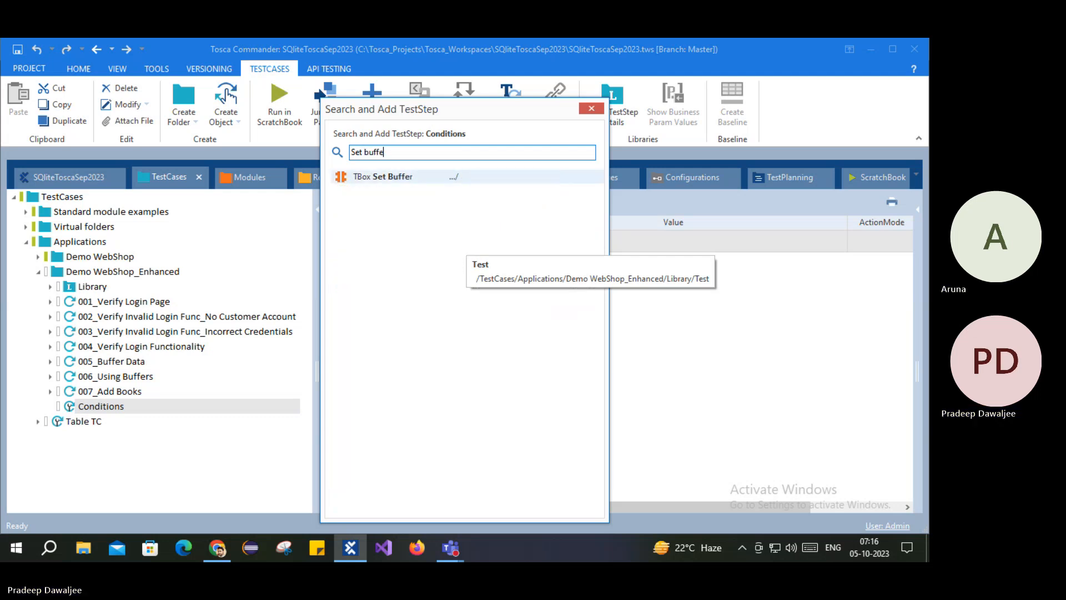
key(Return)
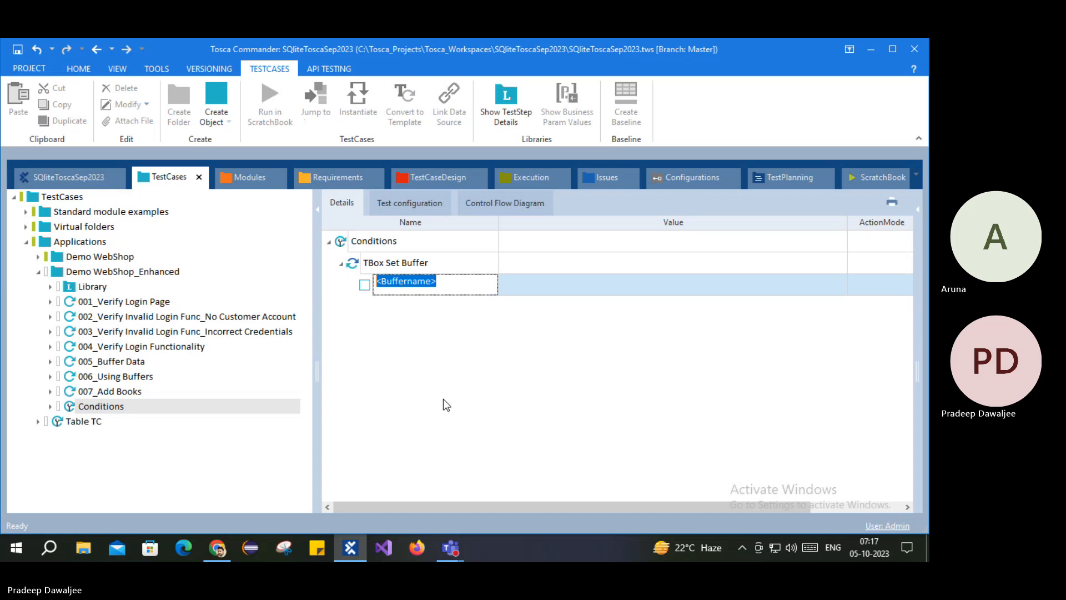
text(A)
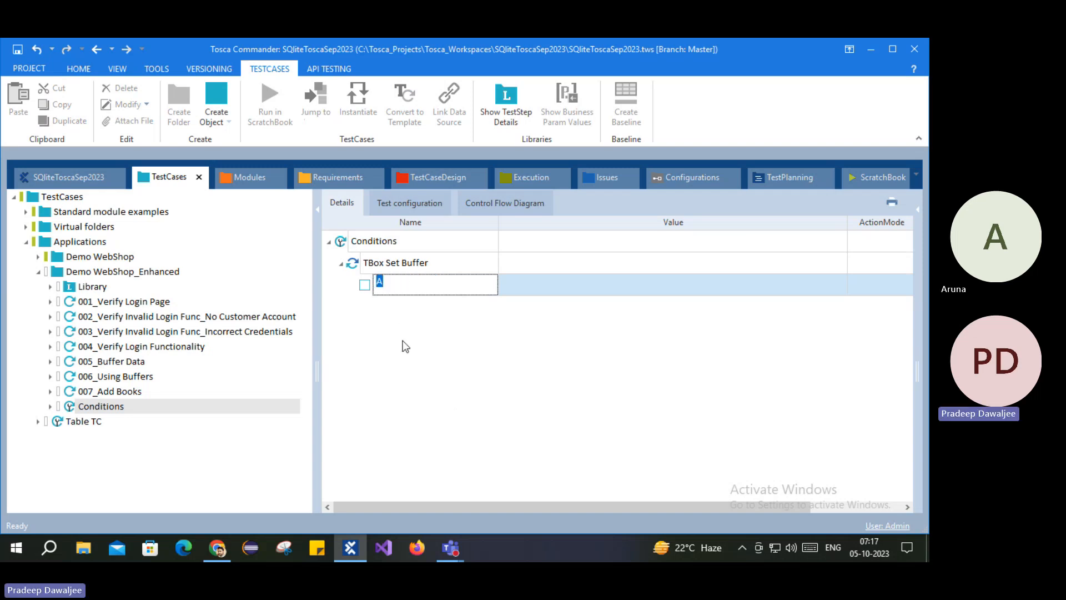
key(Return)
click(398, 307)
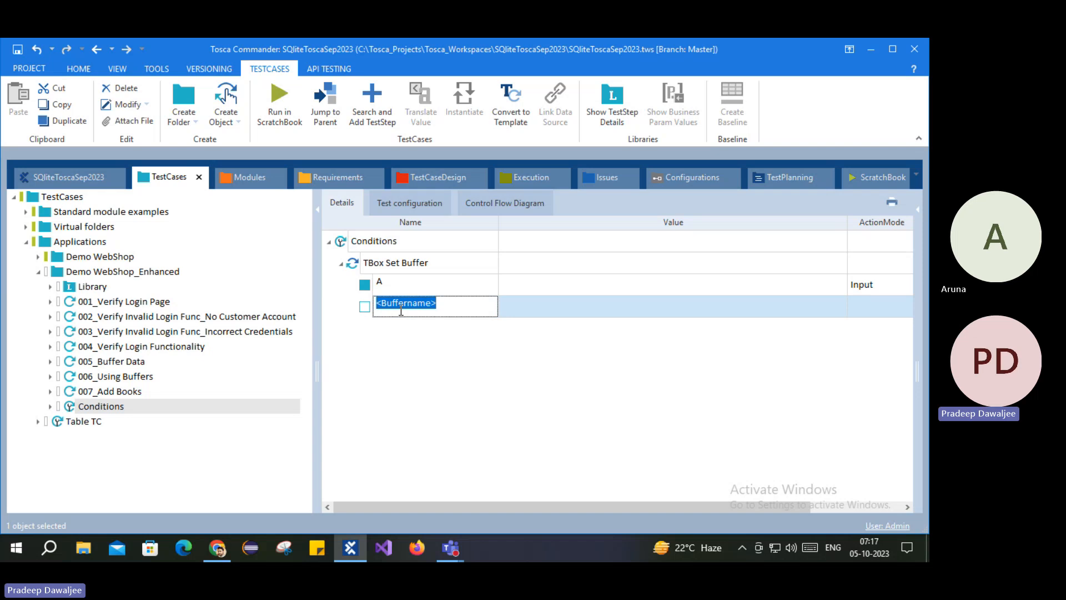
text(B)
key(Return)
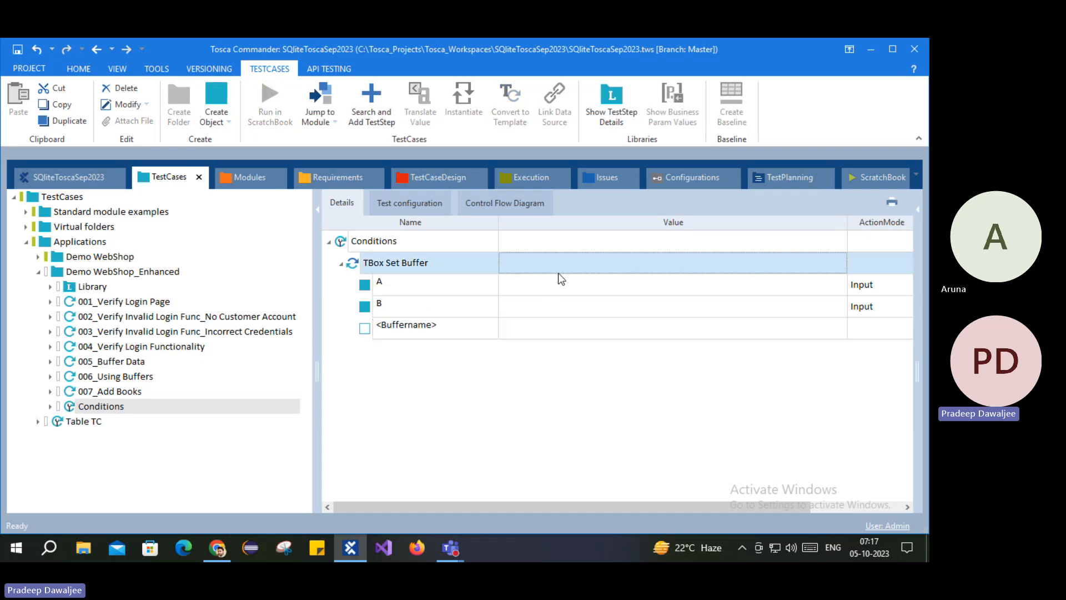
Step: Set buffer A's value to 10 and buffer B's value to 20
click(561, 286)
click(561, 285)
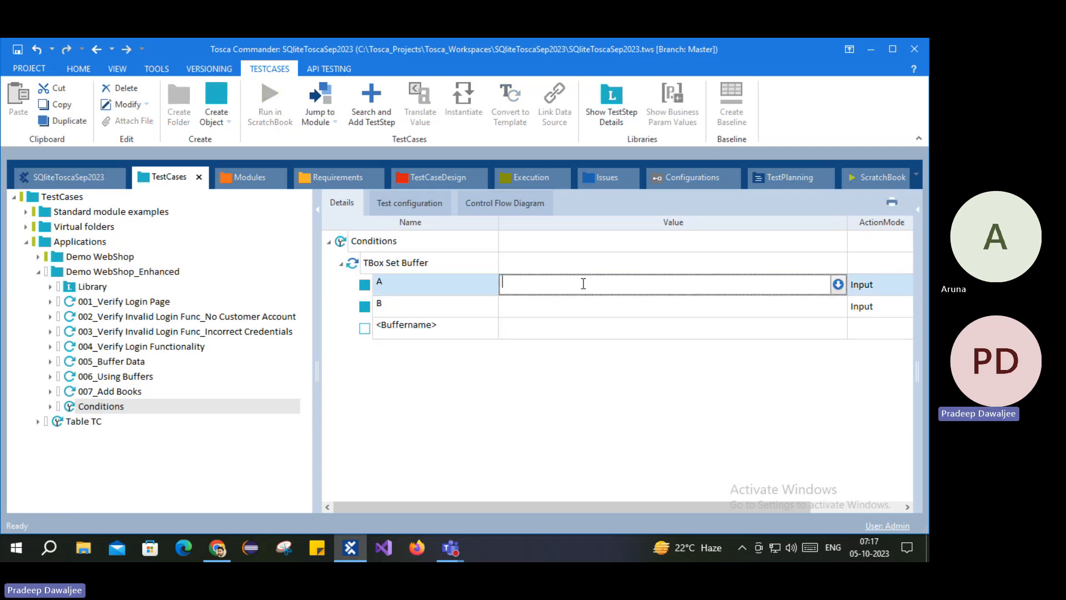
text(1)
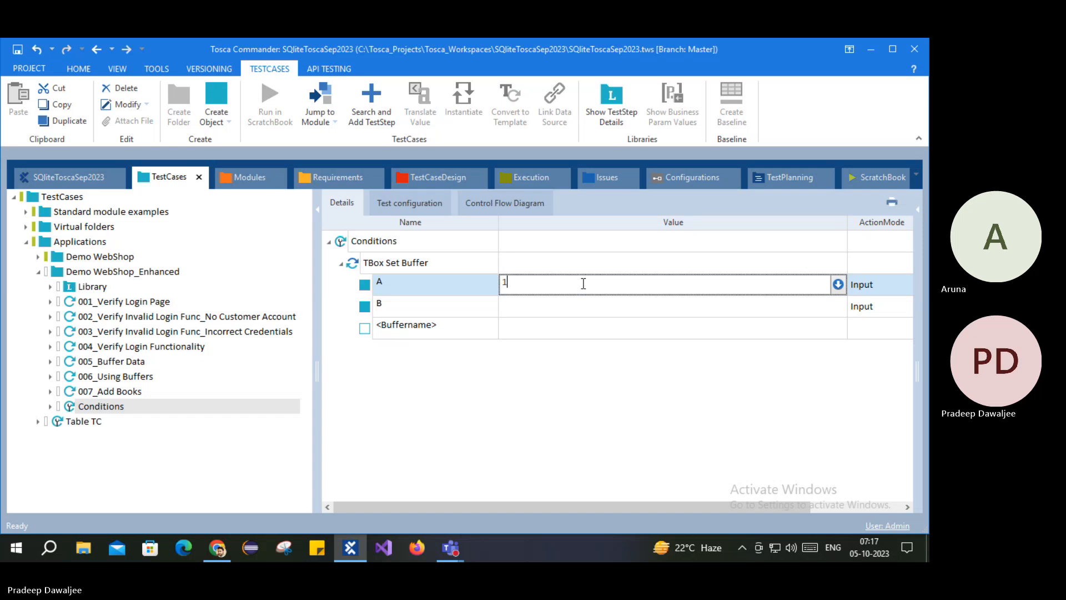
text(0)
click(527, 308)
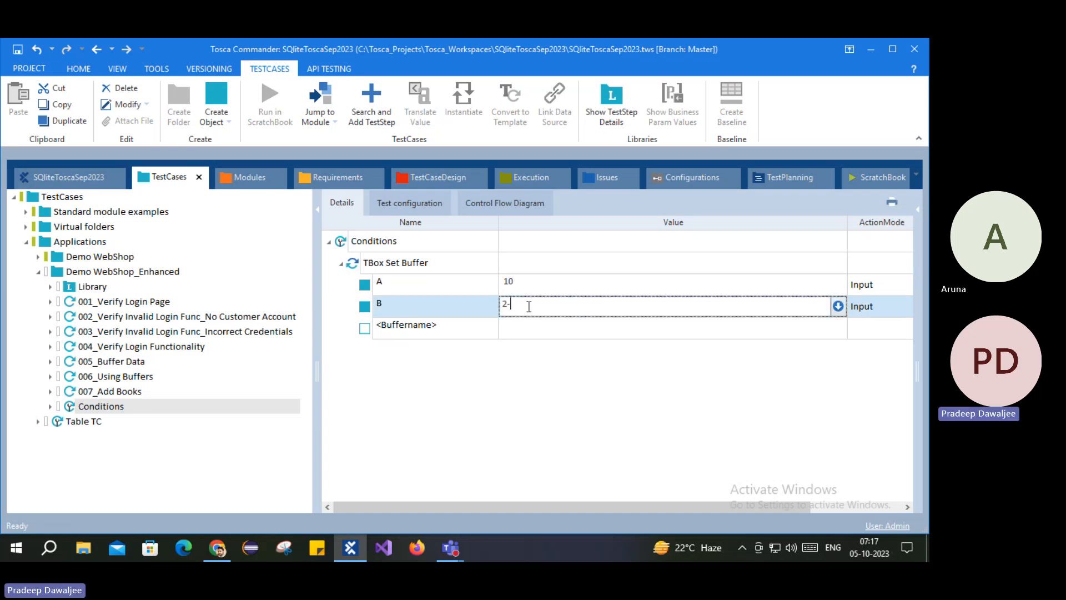
text(20)
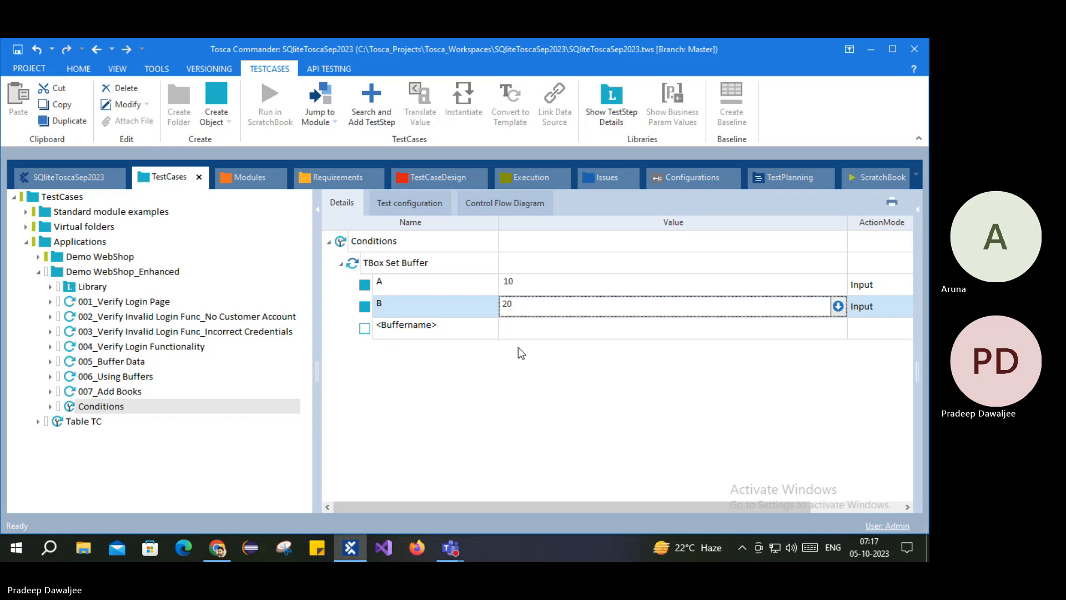
key(Return)
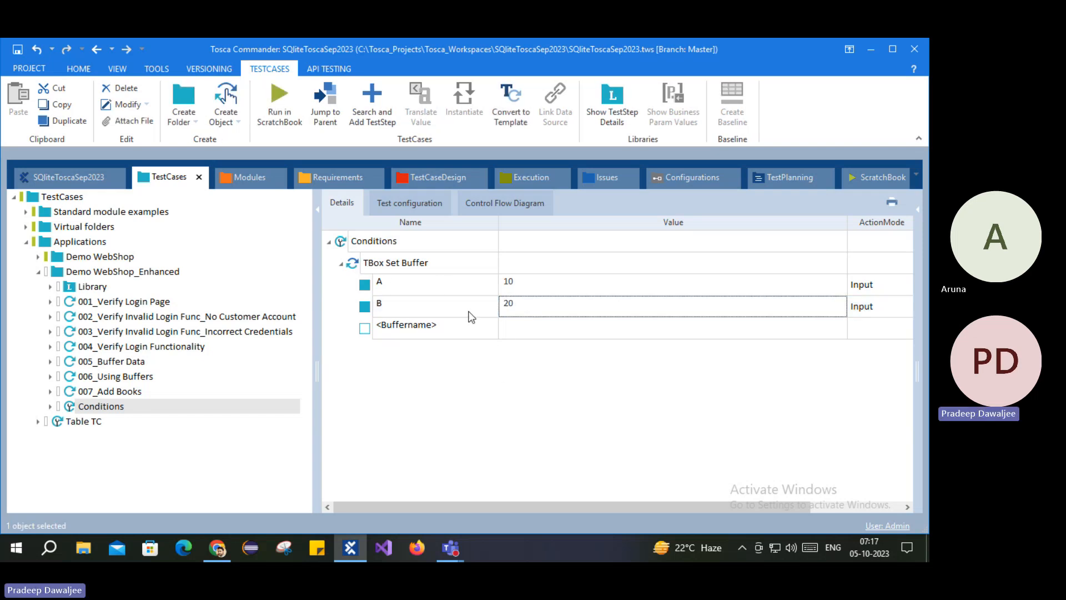
Step: Search 'tbox eva' and add the TBox Evaluation Tool step after TBox Set Buffer
click(343, 245)
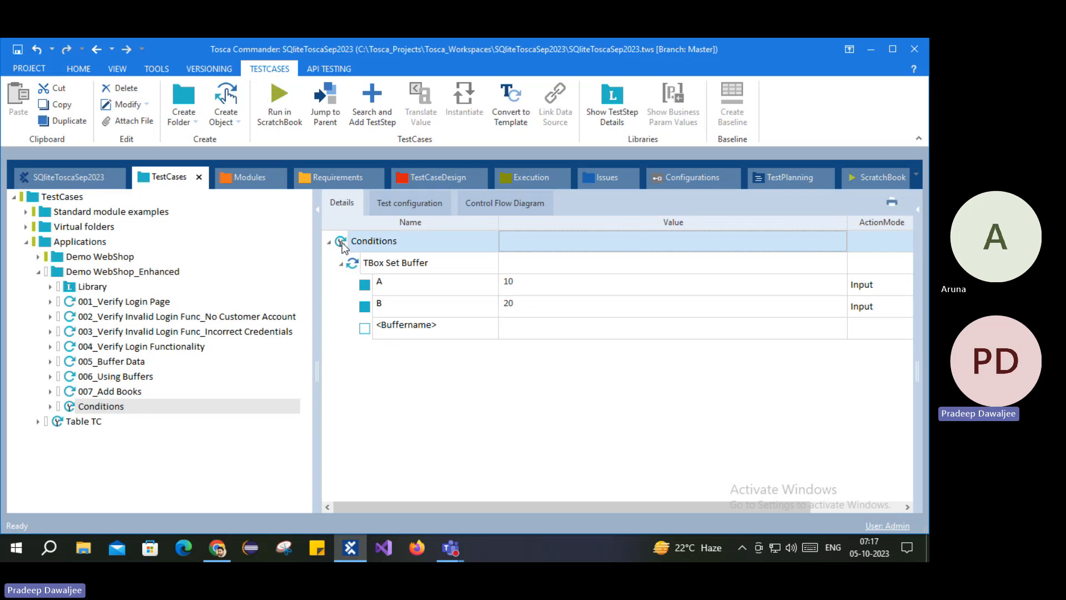
right_click(343, 245)
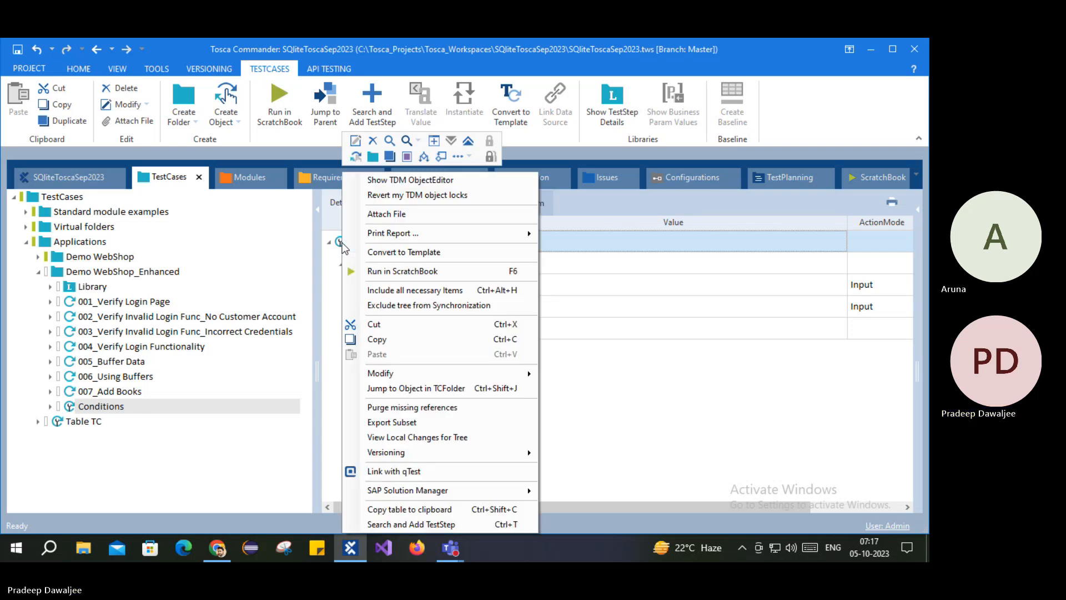
click(411, 524)
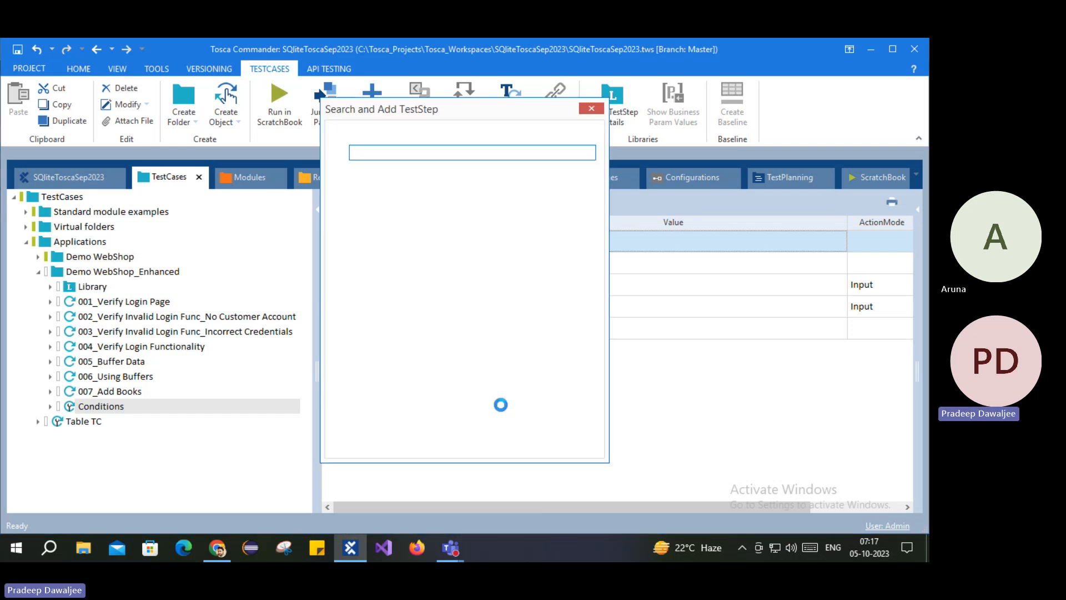
text(tb)
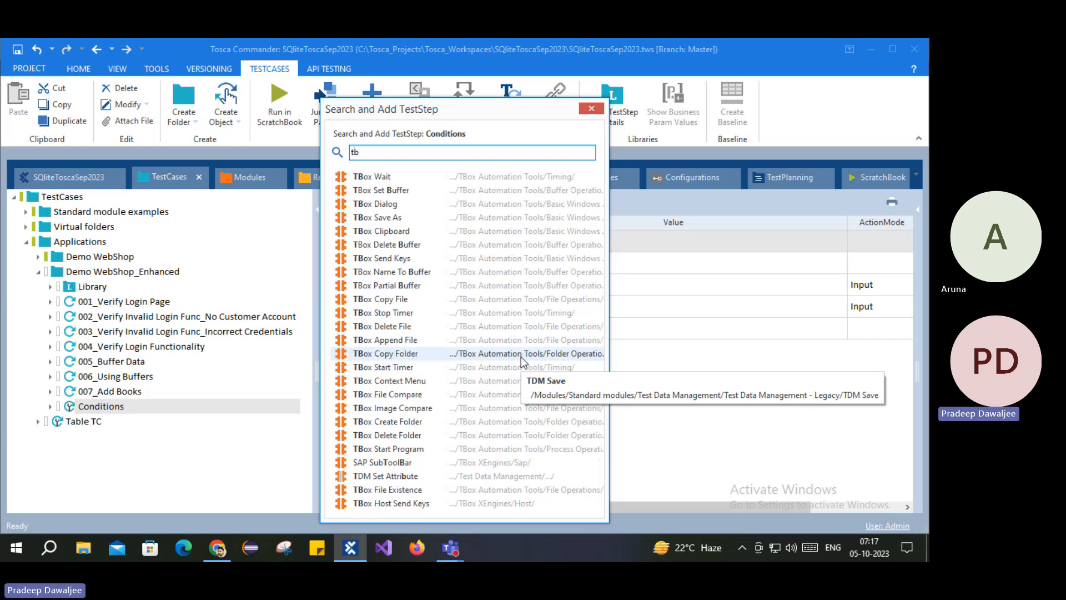
text(ox eva)
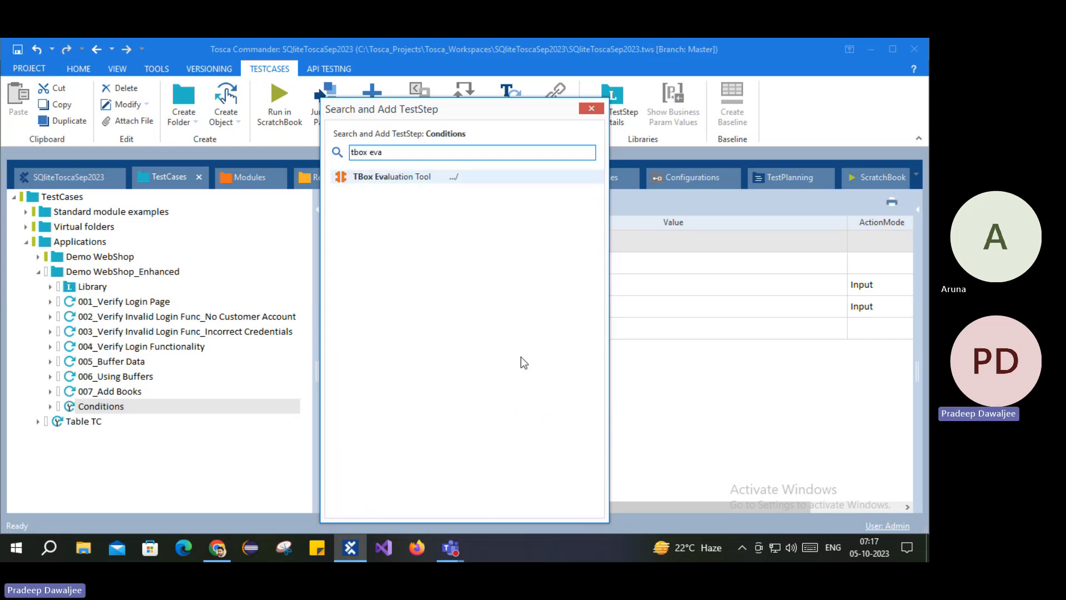
key(Return)
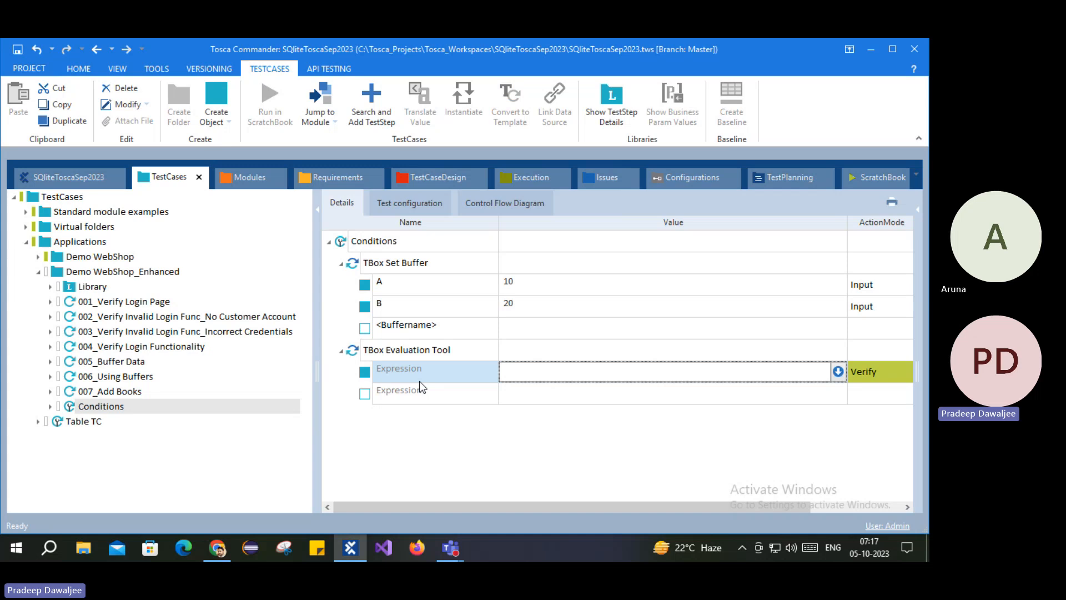
click(392, 356)
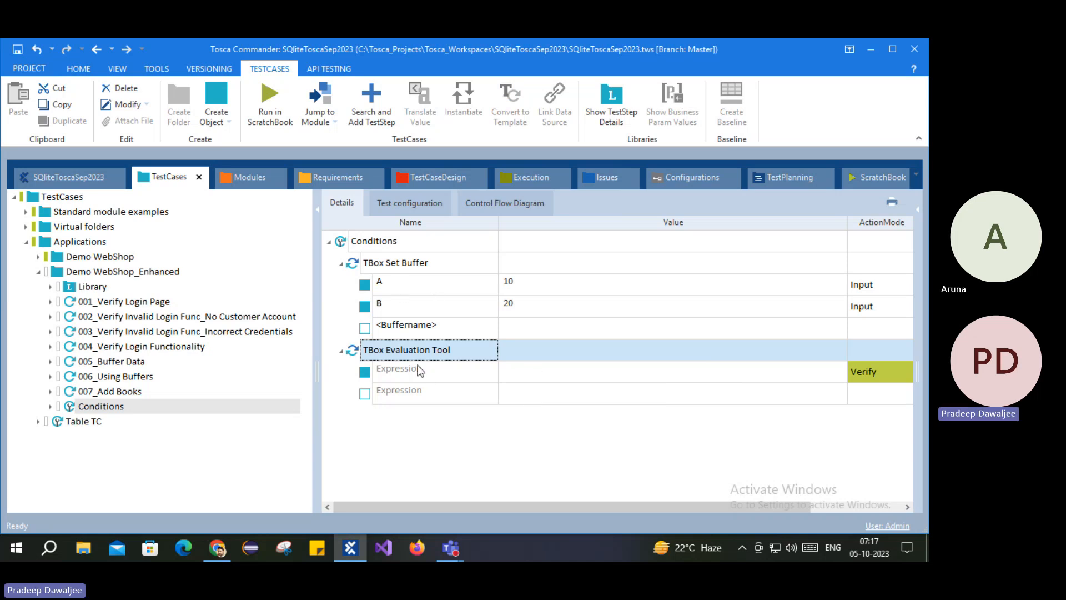
Step: Enter {B[A]}=={B[B]} as the evaluation step's Expression value with Verify
click(520, 379)
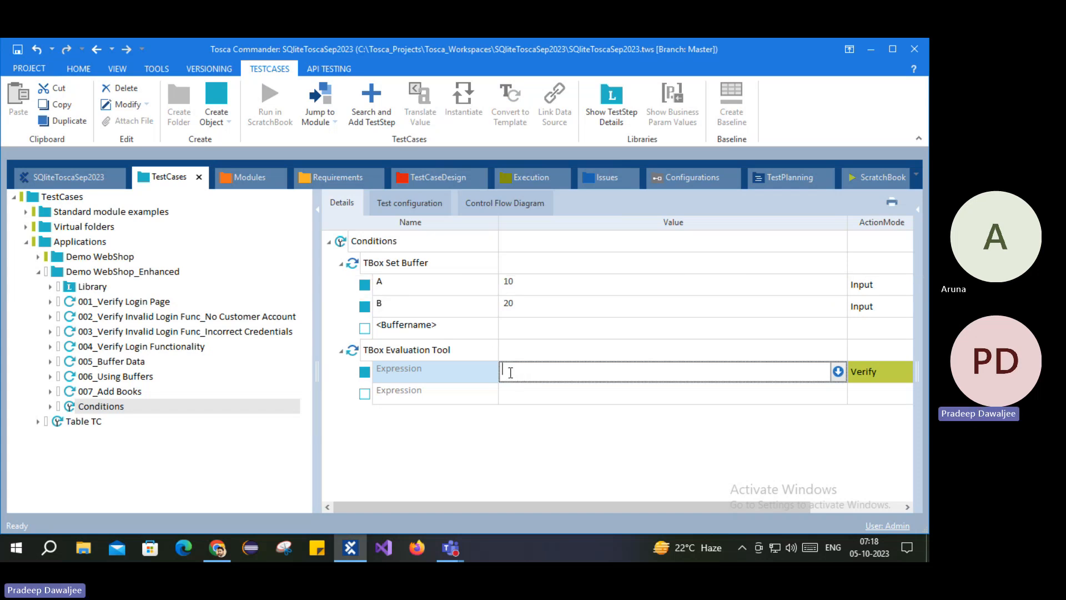
text(B[)
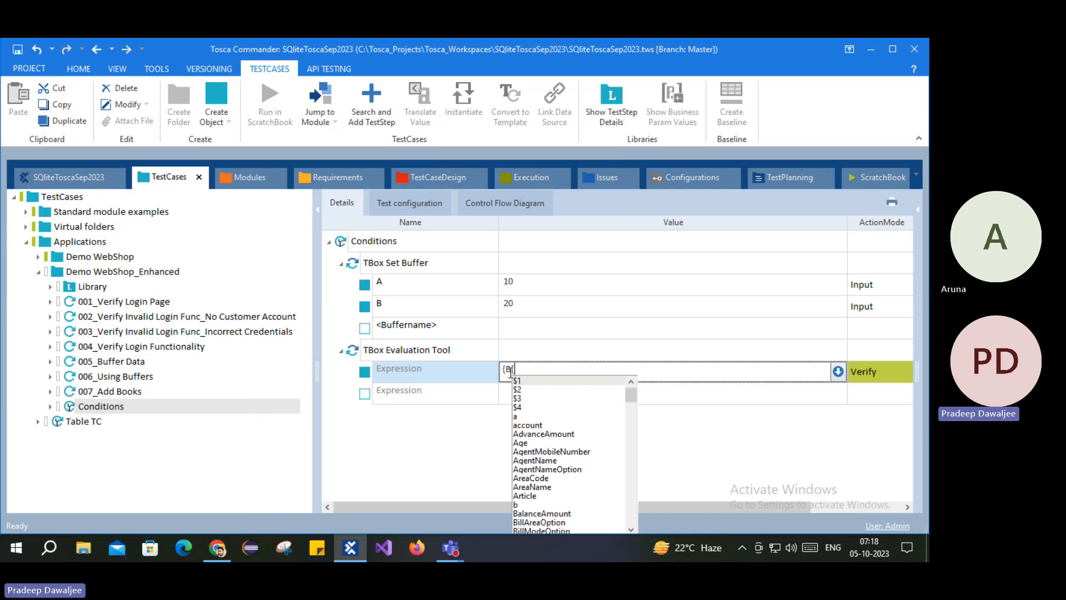
text(A]})
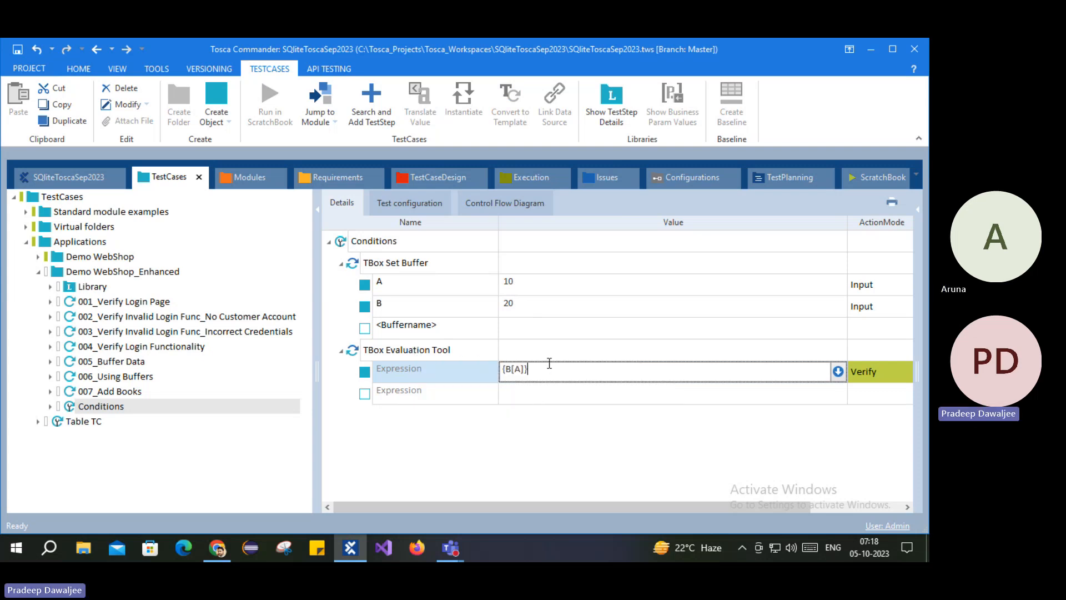
text(=={B[)
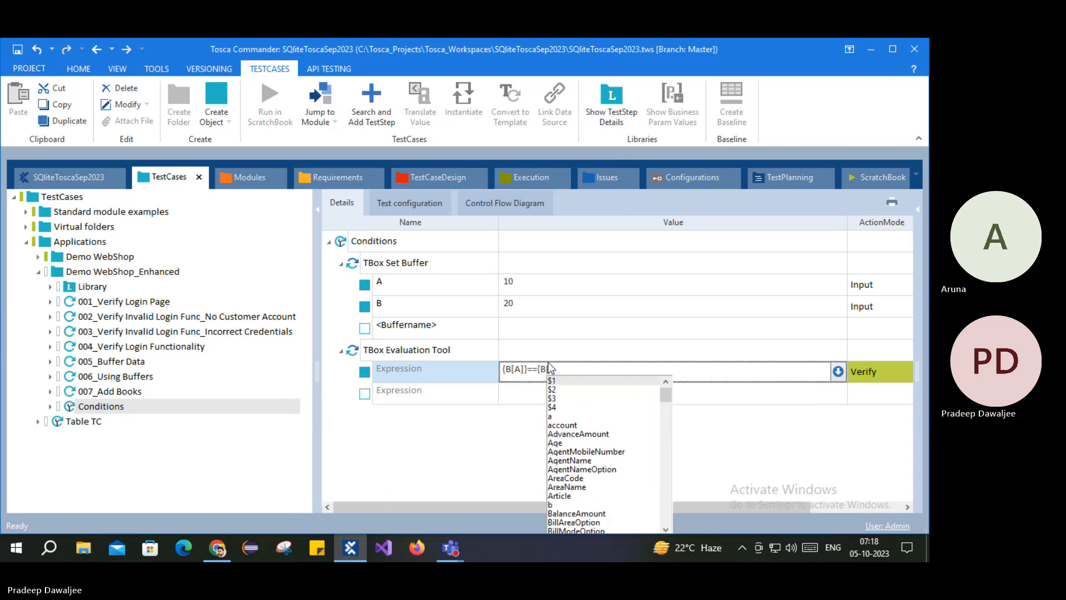
text(B]})
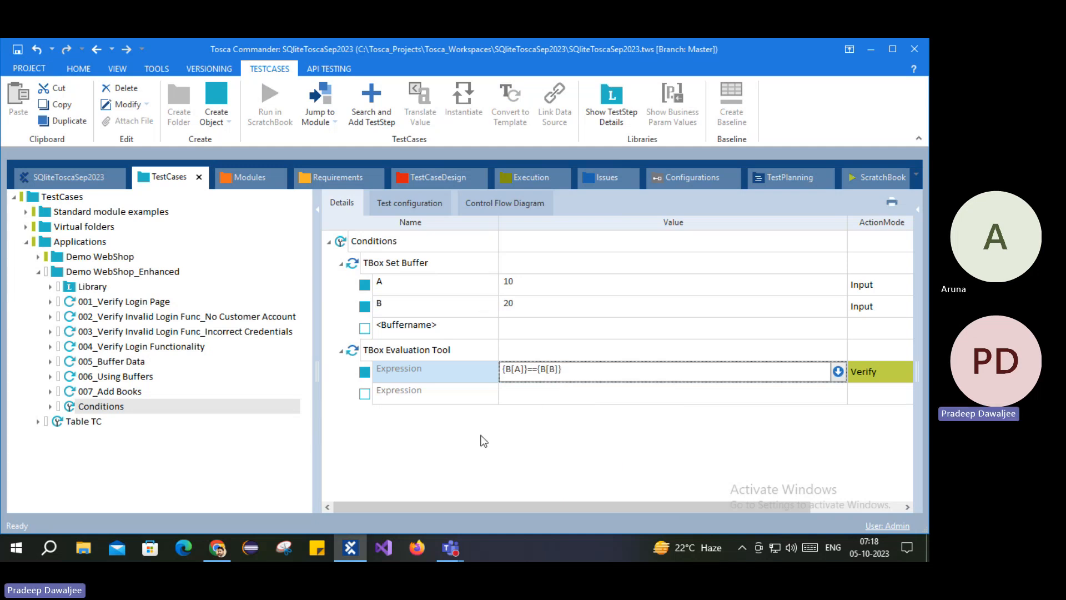
click(421, 369)
click(377, 351)
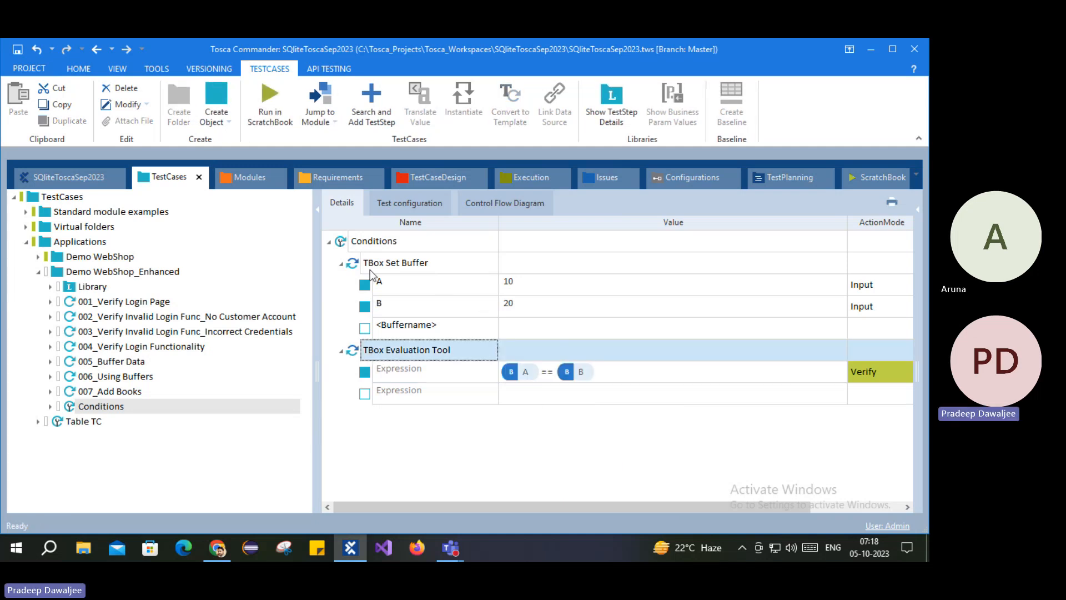
click(363, 261)
Step: Run Conditions in the ScratchBook and confirm the '10==20' check evaluates to False
right_click(371, 242)
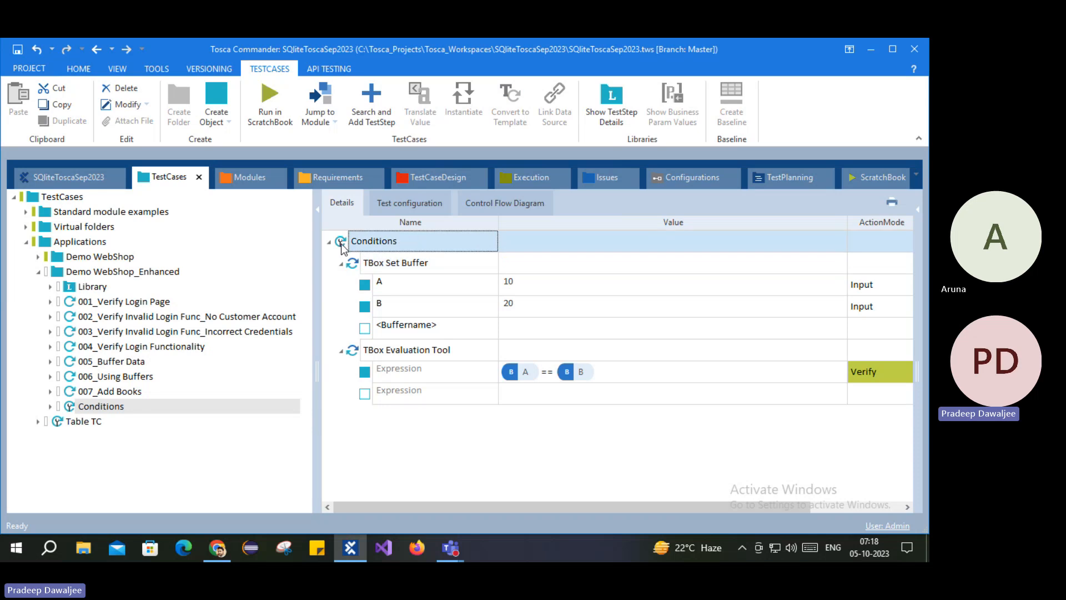
click(409, 273)
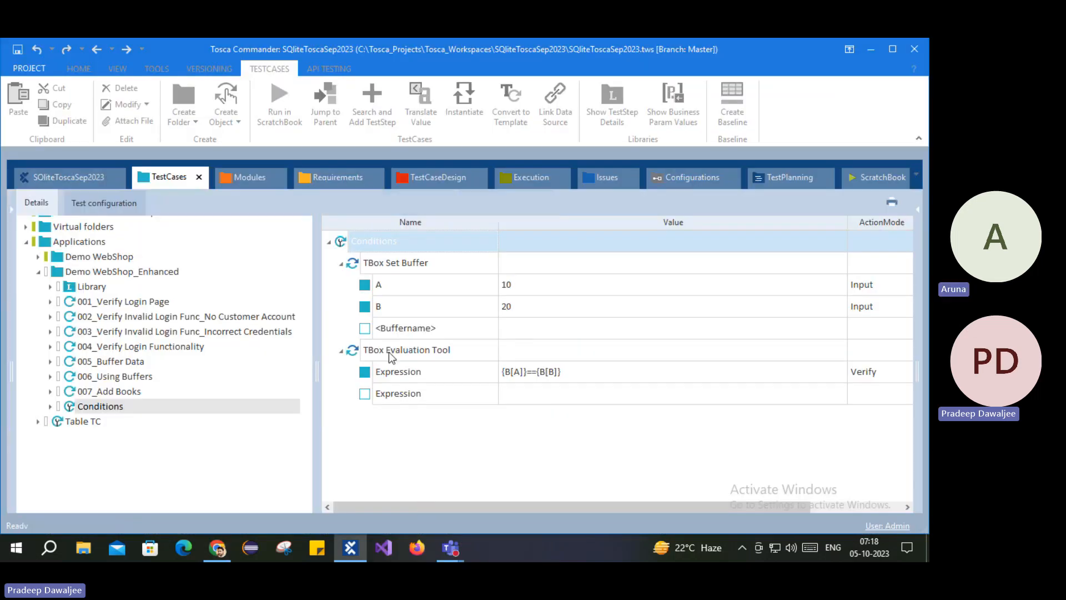
click(22, 241)
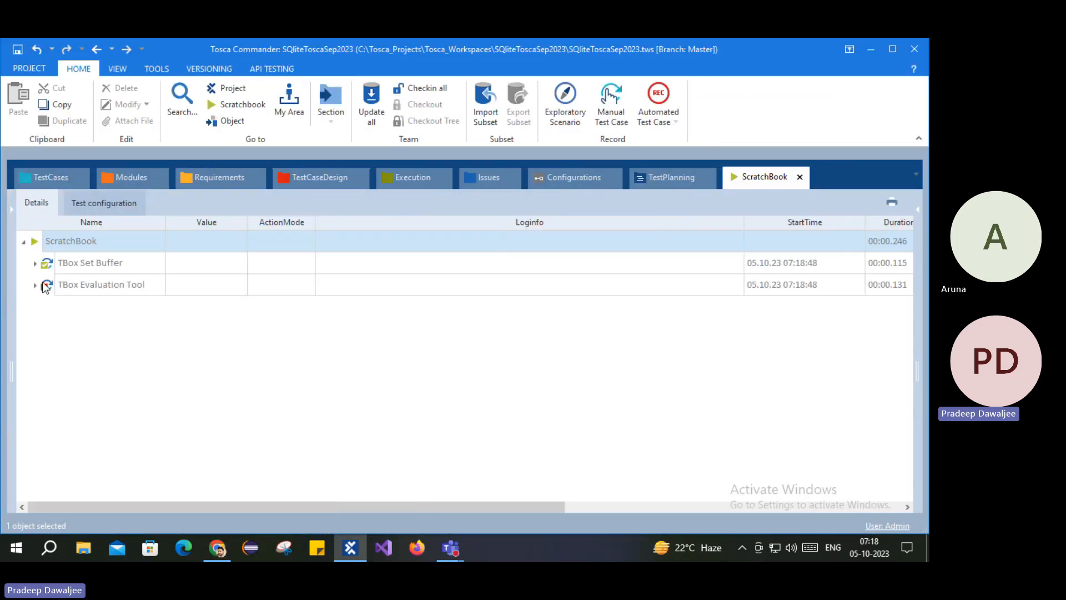
click(35, 285)
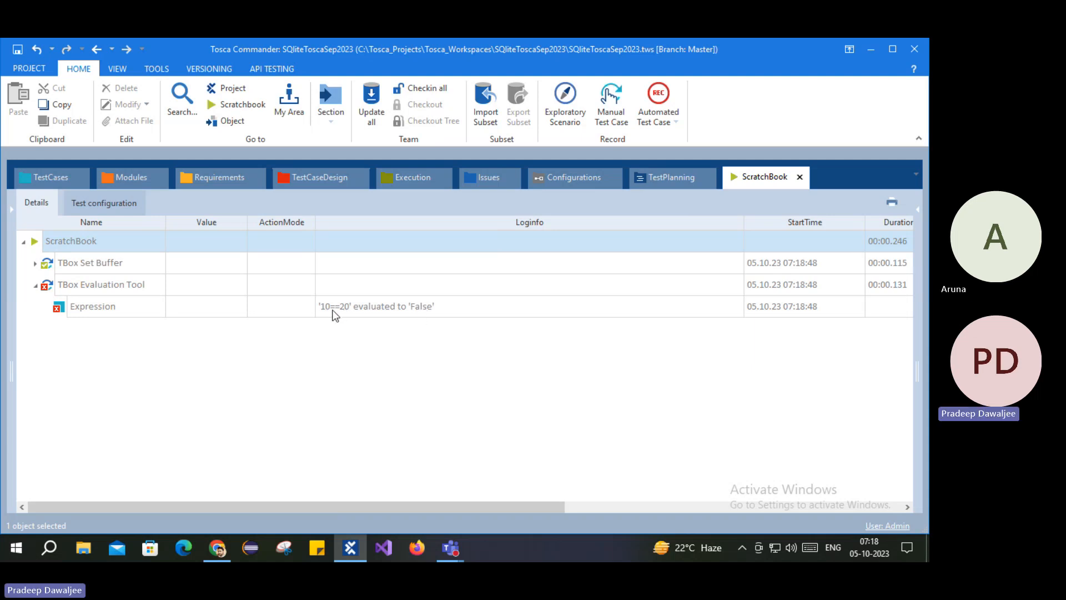
click(51, 175)
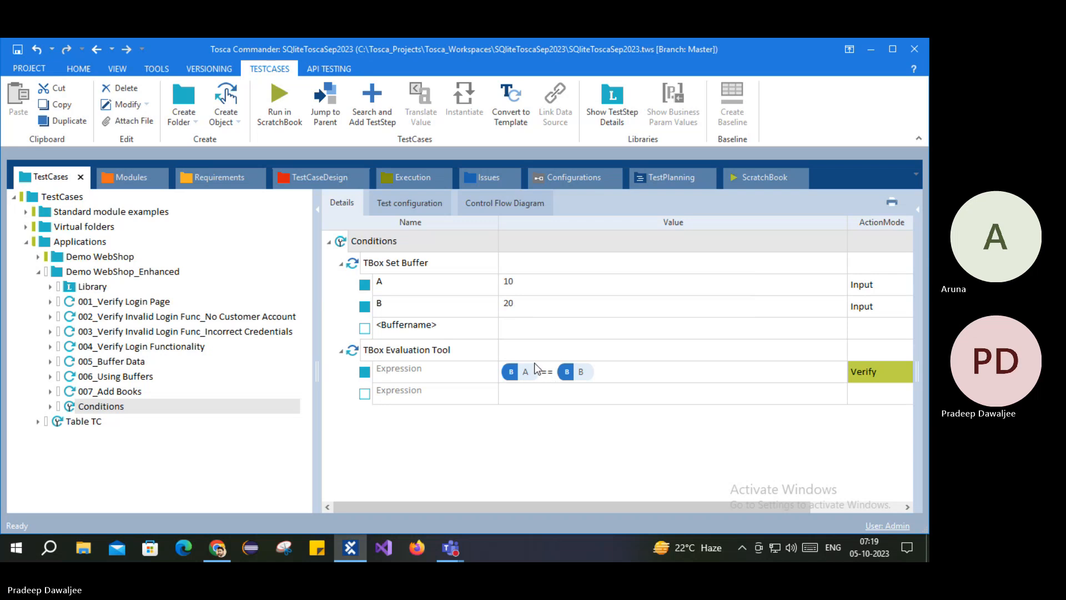
Step: Change the Expression's == operator so it reads {B[A]}<{B[B]}
click(545, 375)
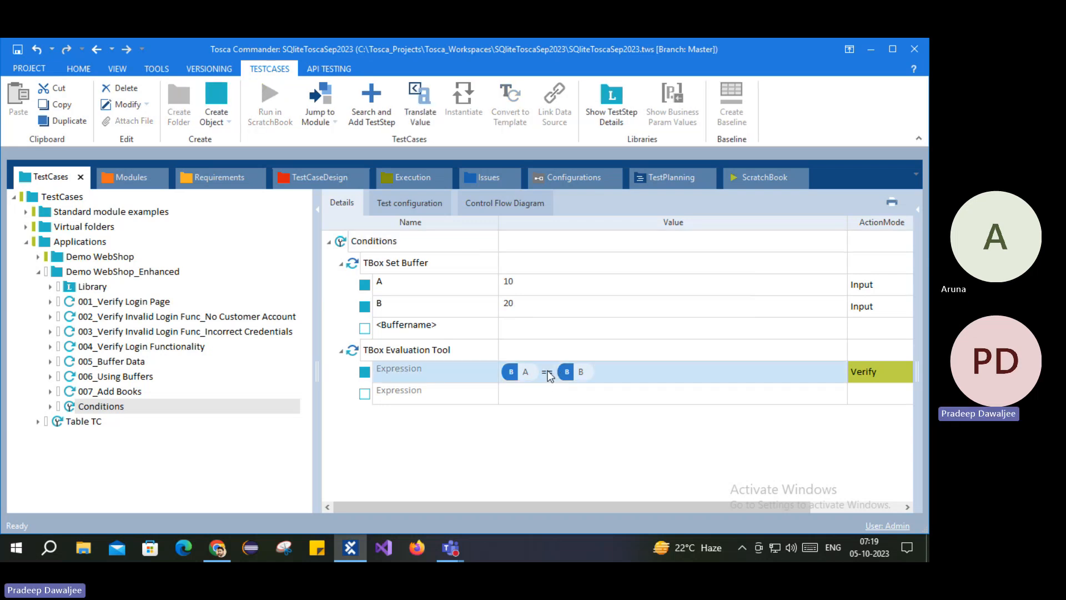
click(545, 374)
drag(538, 372, 527, 371)
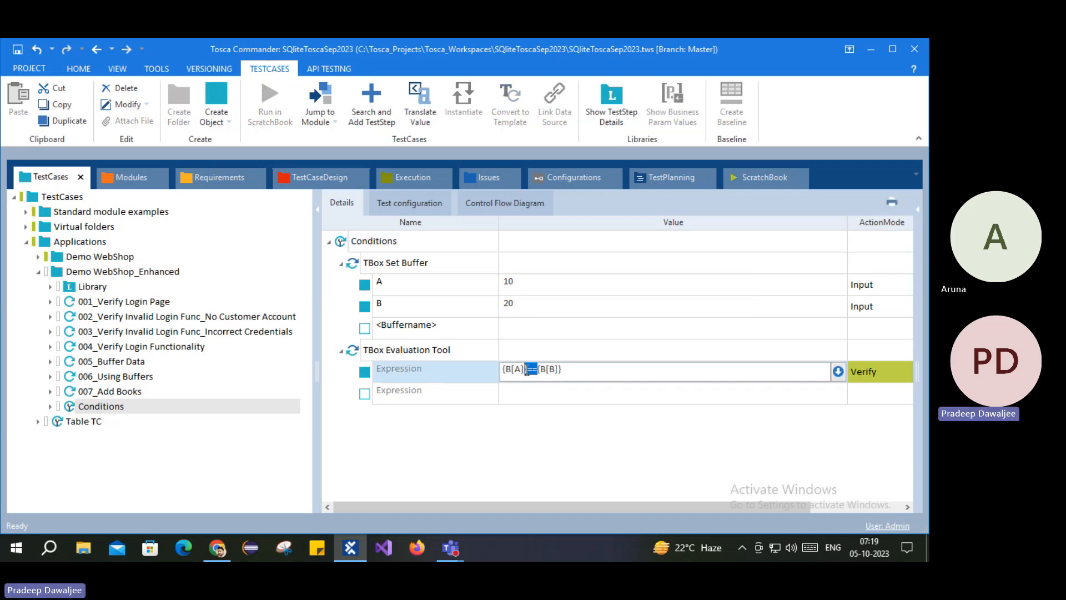
click(540, 370)
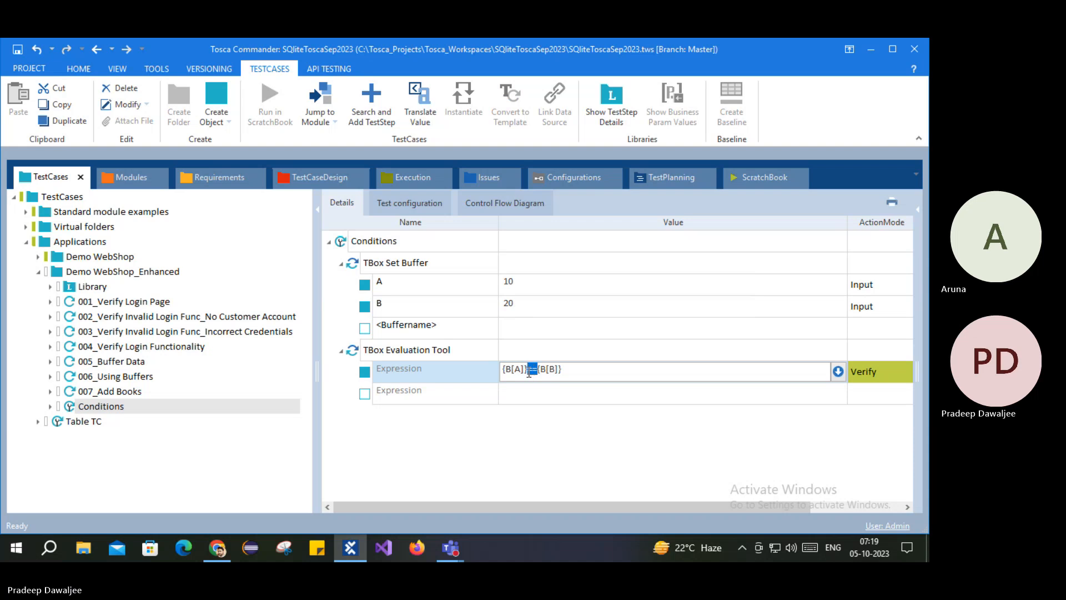
text(>)
click(501, 425)
Step: Rerun Conditions in the ScratchBook and confirm '10<20' evaluates to True
click(352, 242)
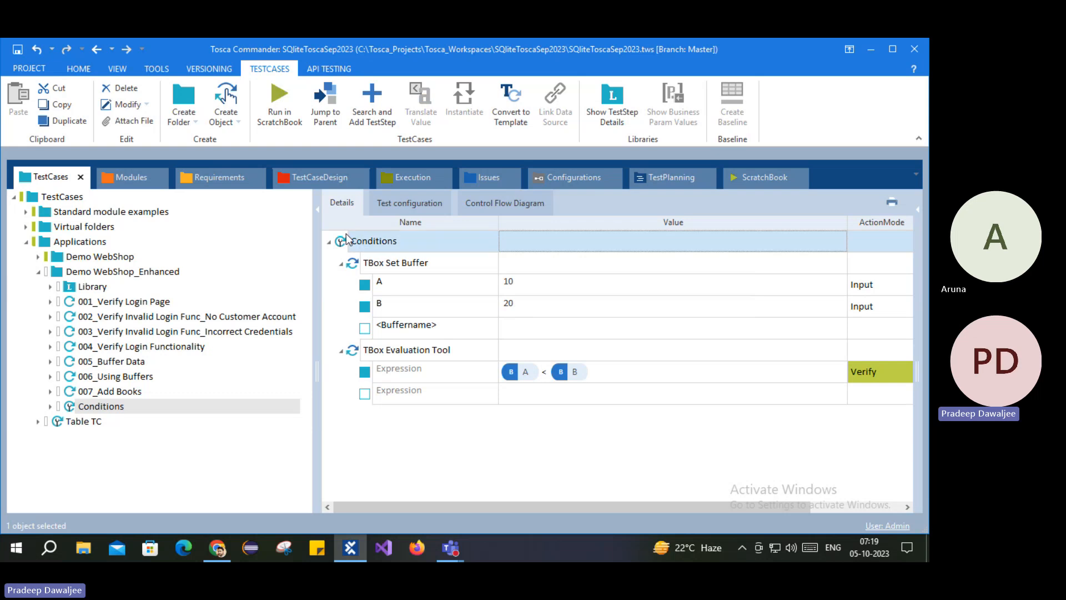
right_click(352, 243)
click(389, 271)
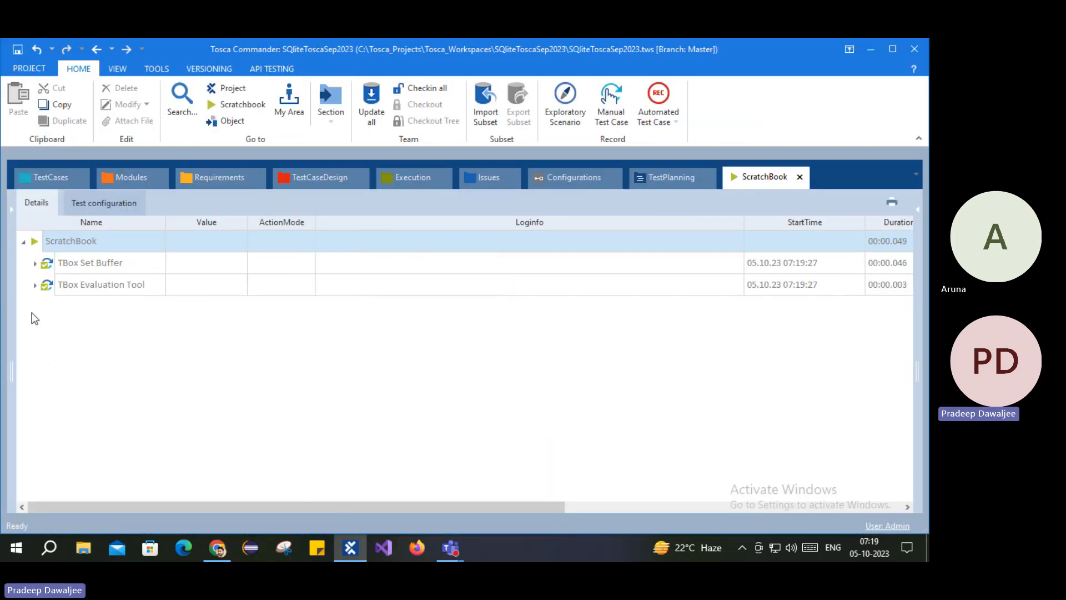
click(35, 285)
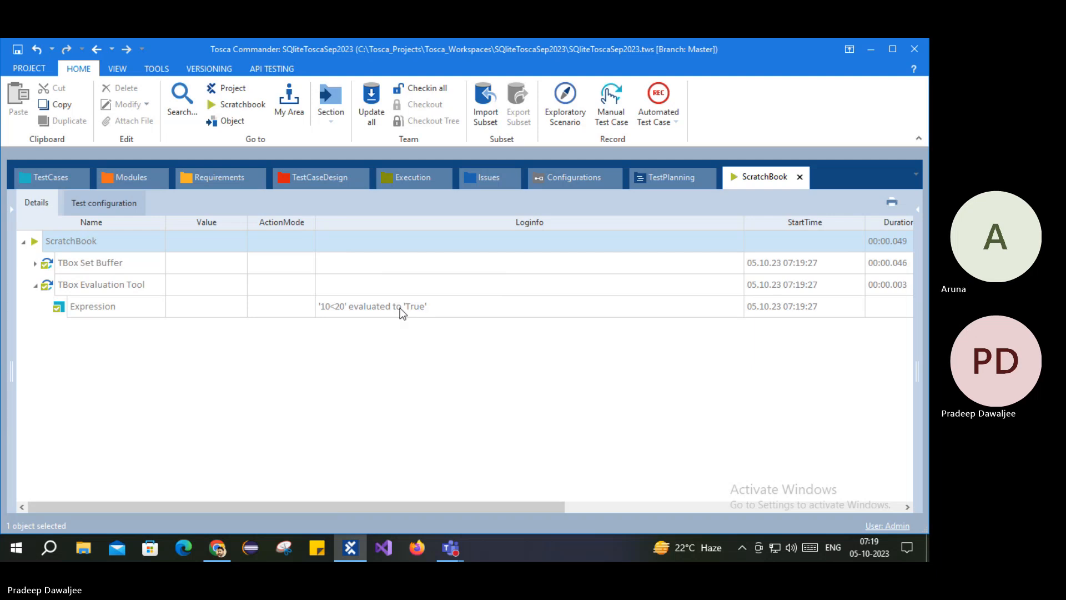
click(33, 178)
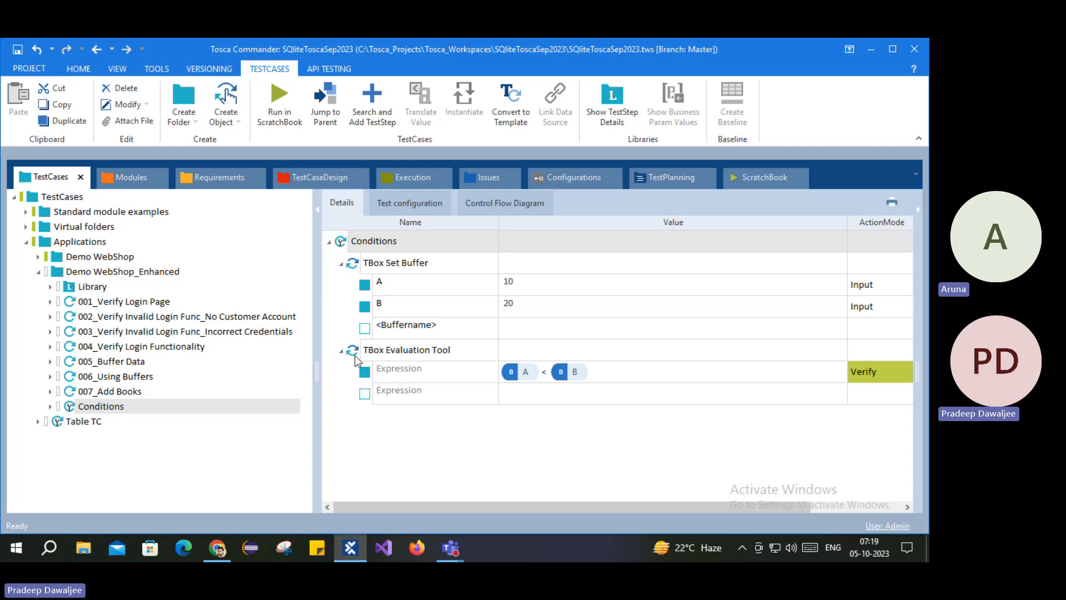
Step: Click through the Conditions steps and expand TBox Set Buffer to reveal A = 10 and B = 20
click(401, 351)
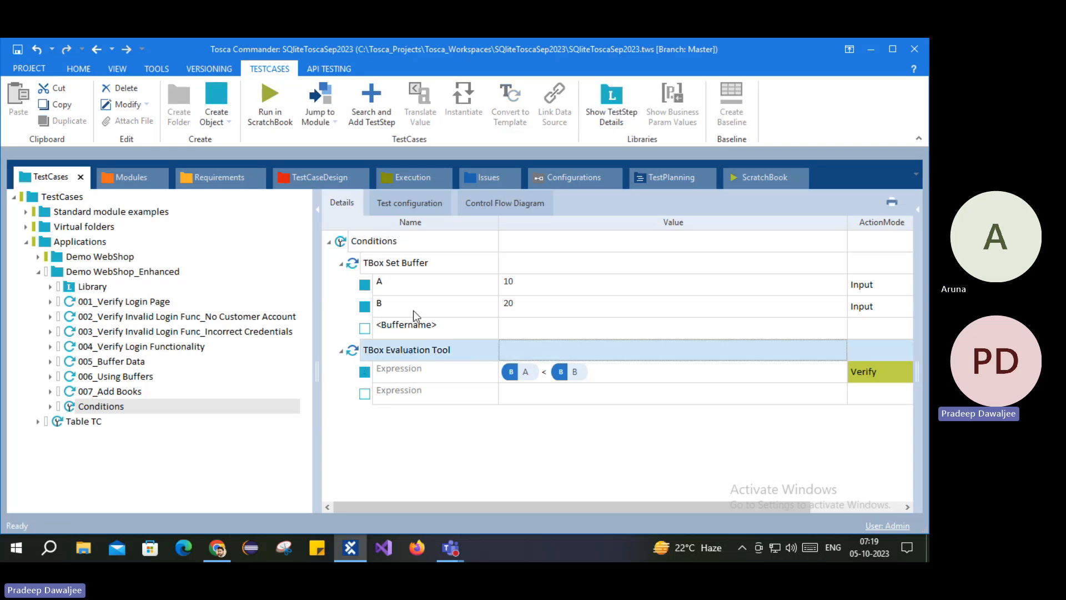
click(340, 242)
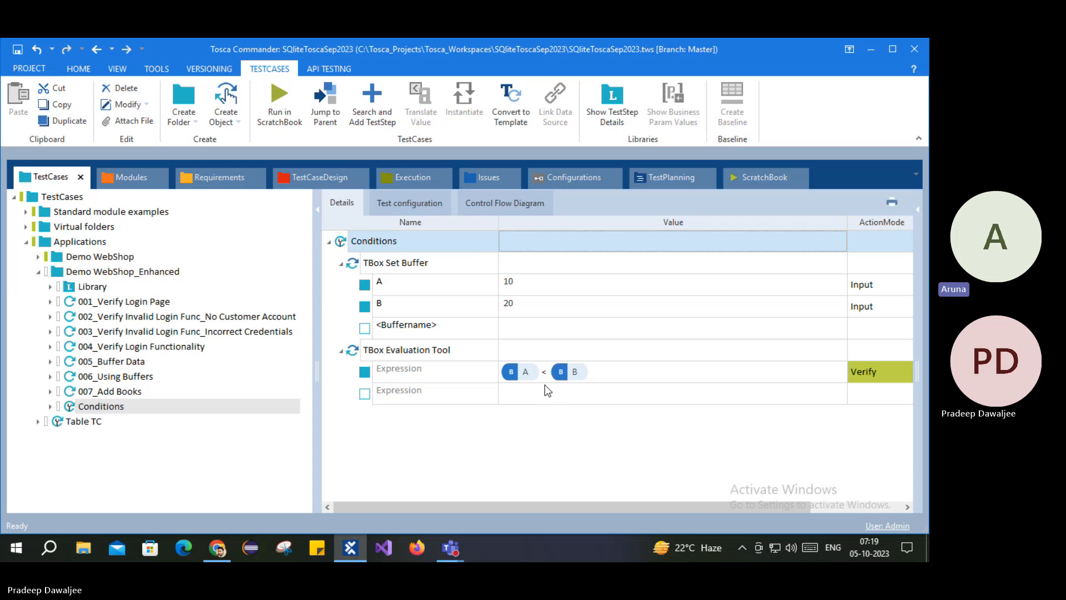
click(361, 269)
click(358, 353)
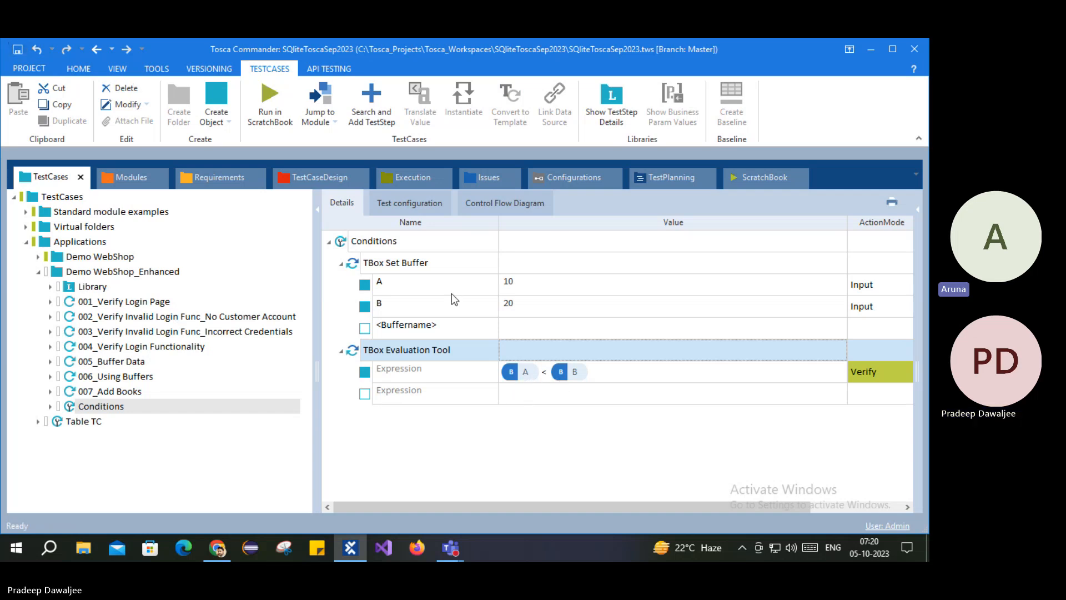
click(342, 265)
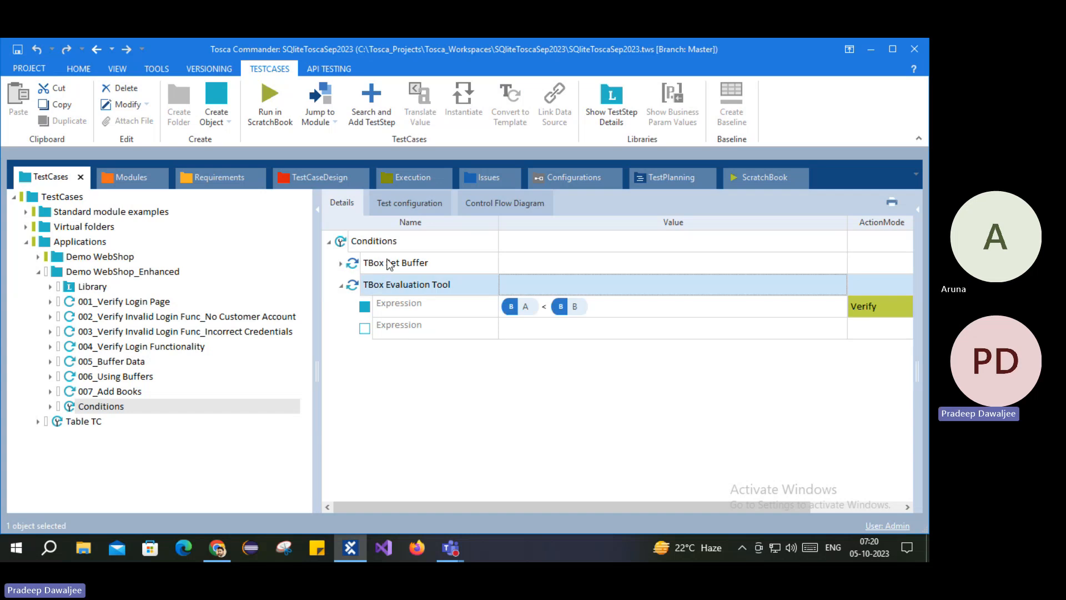
click(376, 263)
shift+click(377, 282)
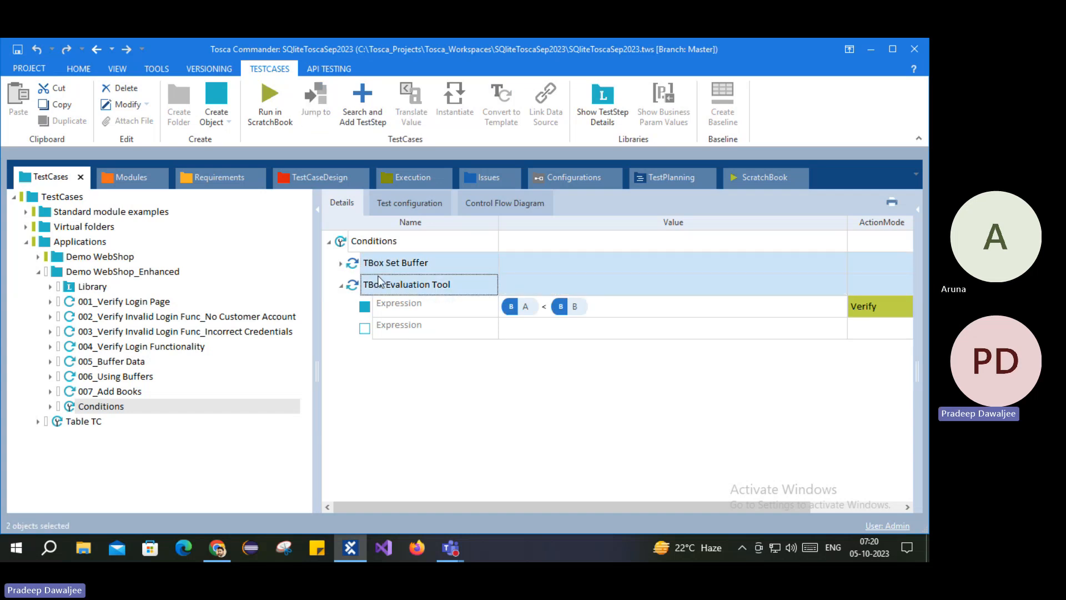
click(353, 269)
click(359, 286)
click(374, 270)
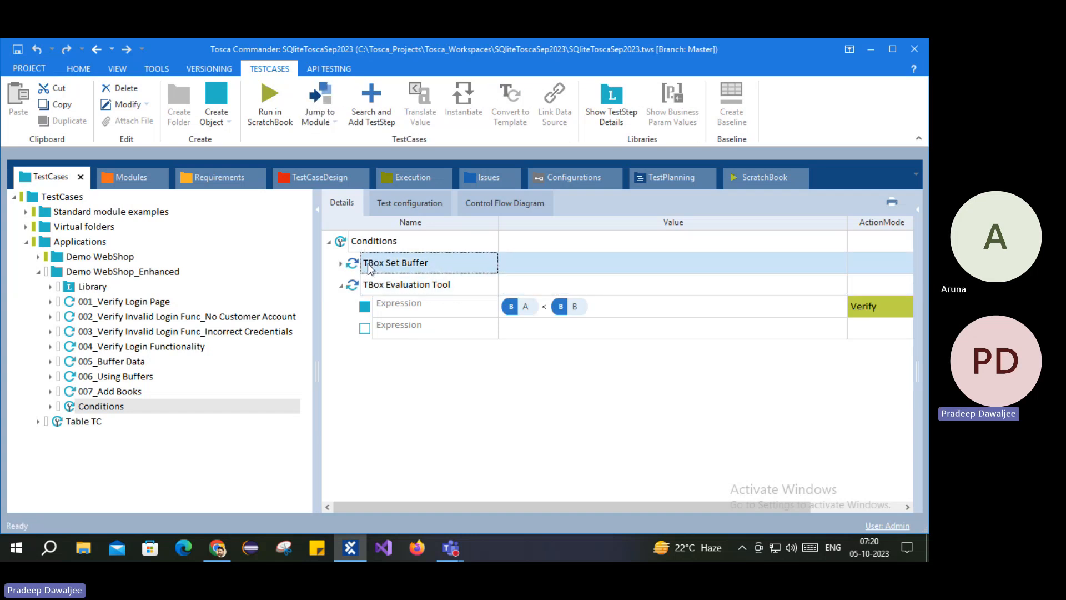
click(377, 286)
click(377, 269)
click(381, 286)
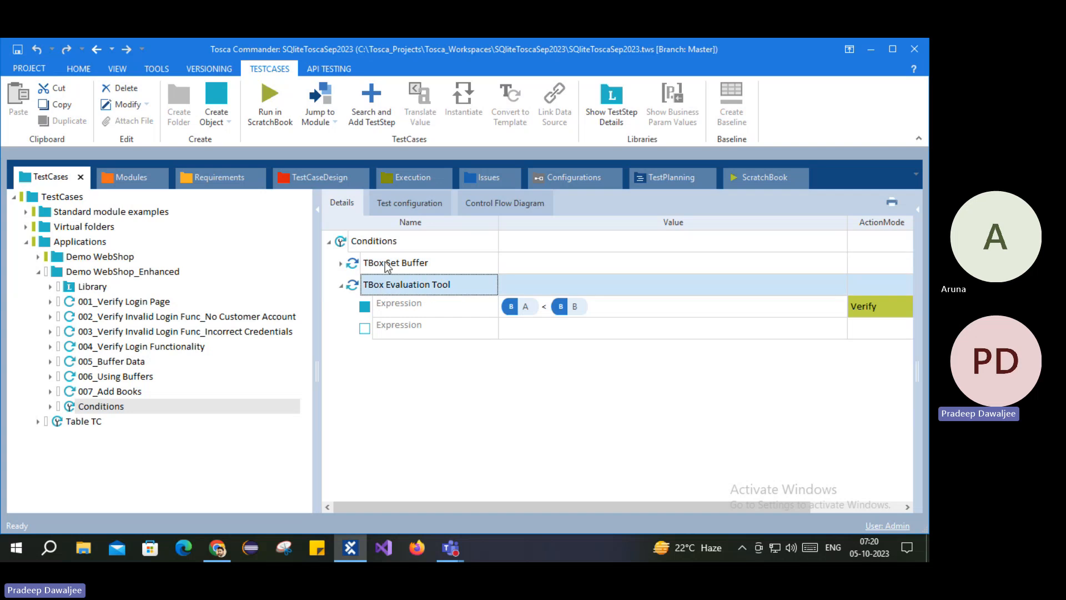
click(385, 261)
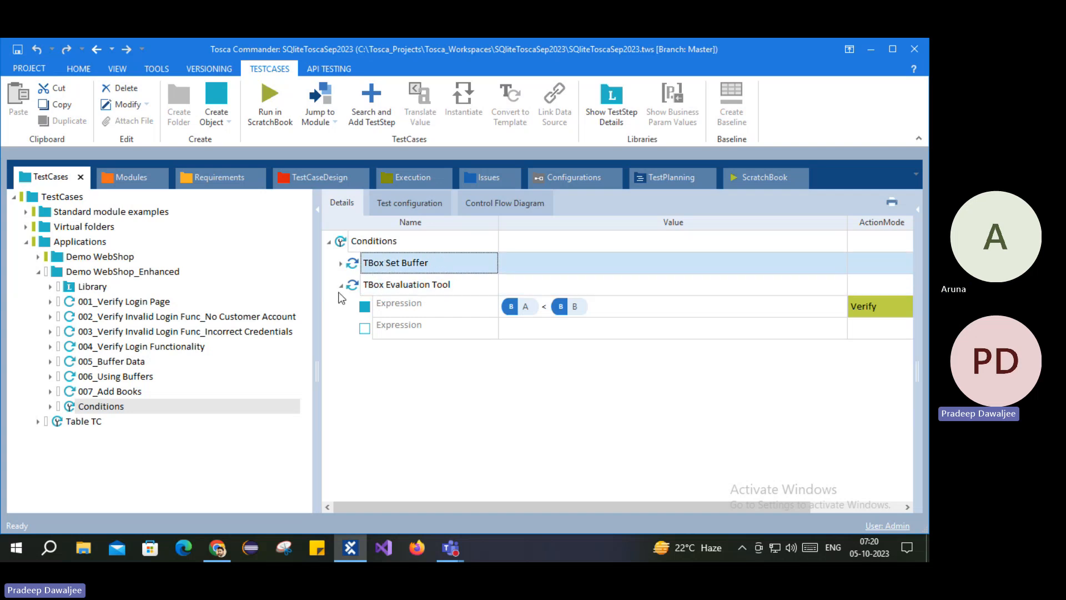
double_click(394, 269)
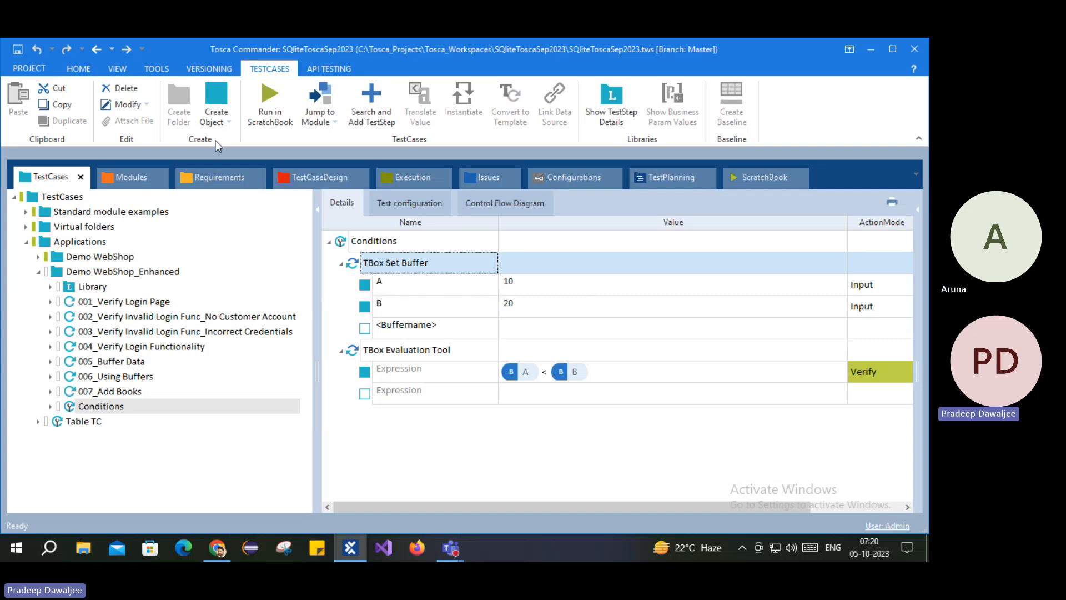
Step: Open the Buffer Viewer from the Tools ribbon and browse the stored buffer list
click(157, 68)
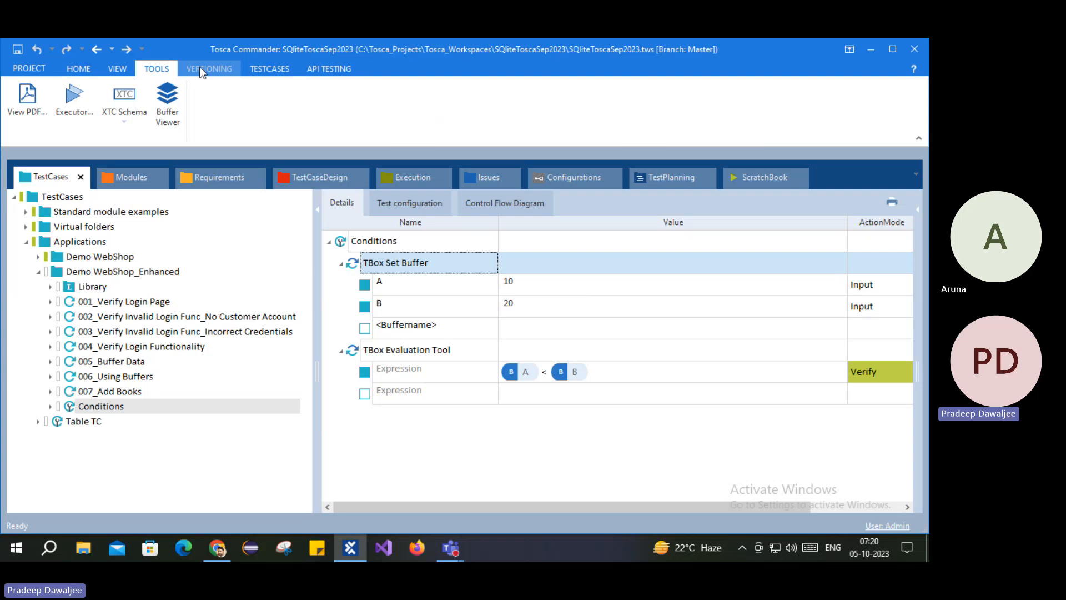
click(168, 106)
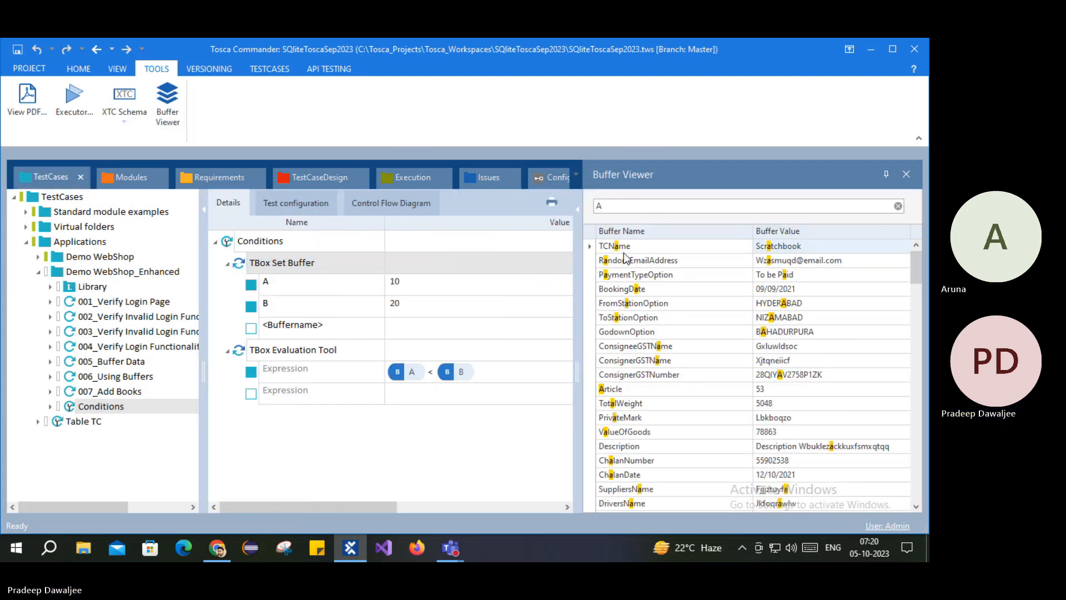
scroll(793, 379, down, 10)
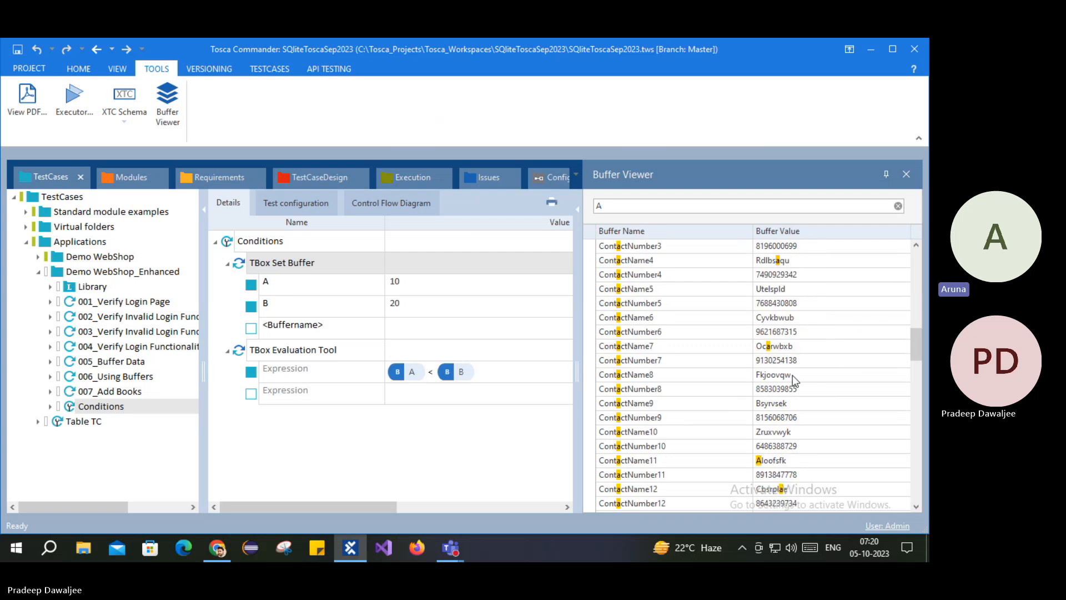
drag(909, 343, 918, 268)
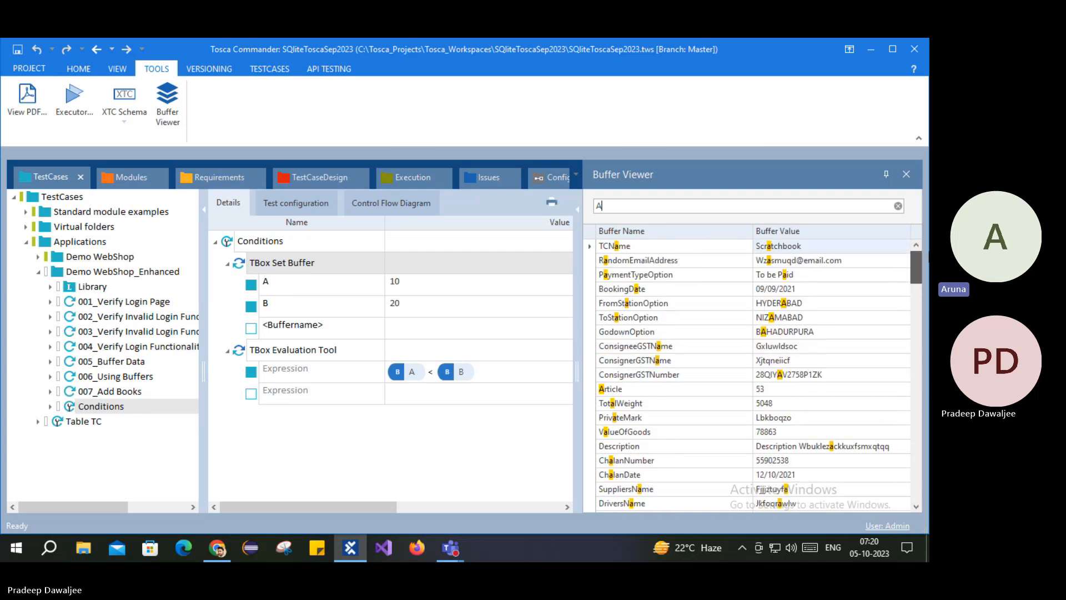
Step: Close the stray Chrome new-tab window and bring up actions for the Conditions test case
click(381, 461)
mouse_move(218, 549)
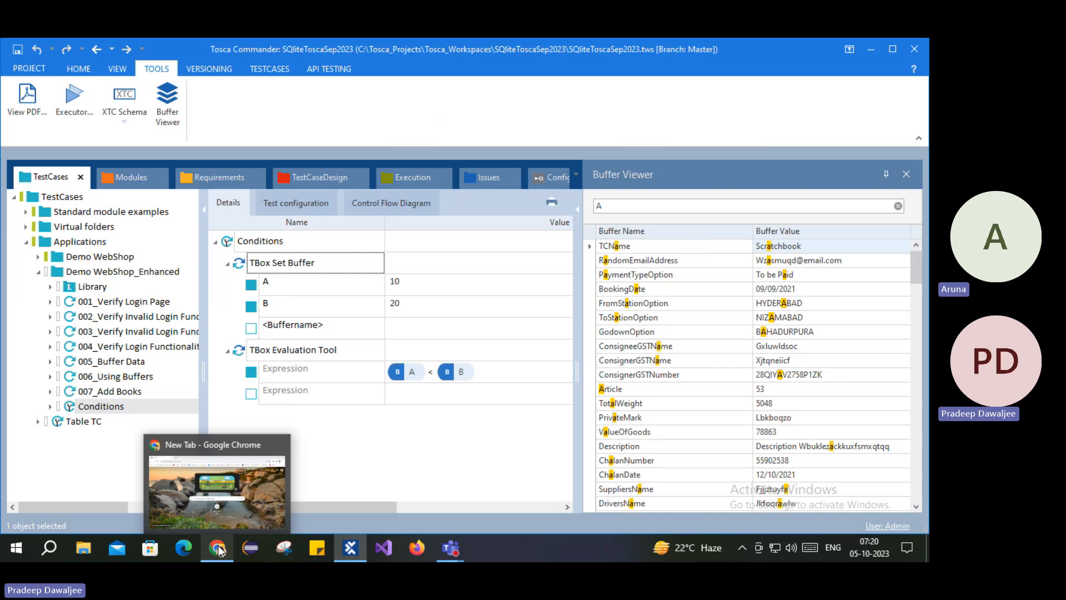
click(237, 482)
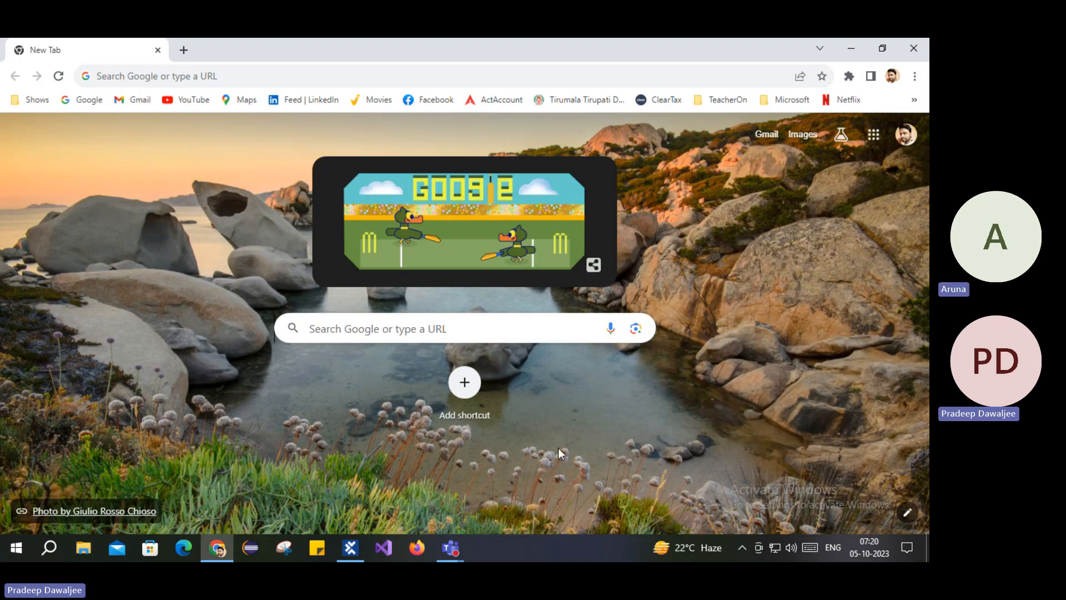
click(914, 48)
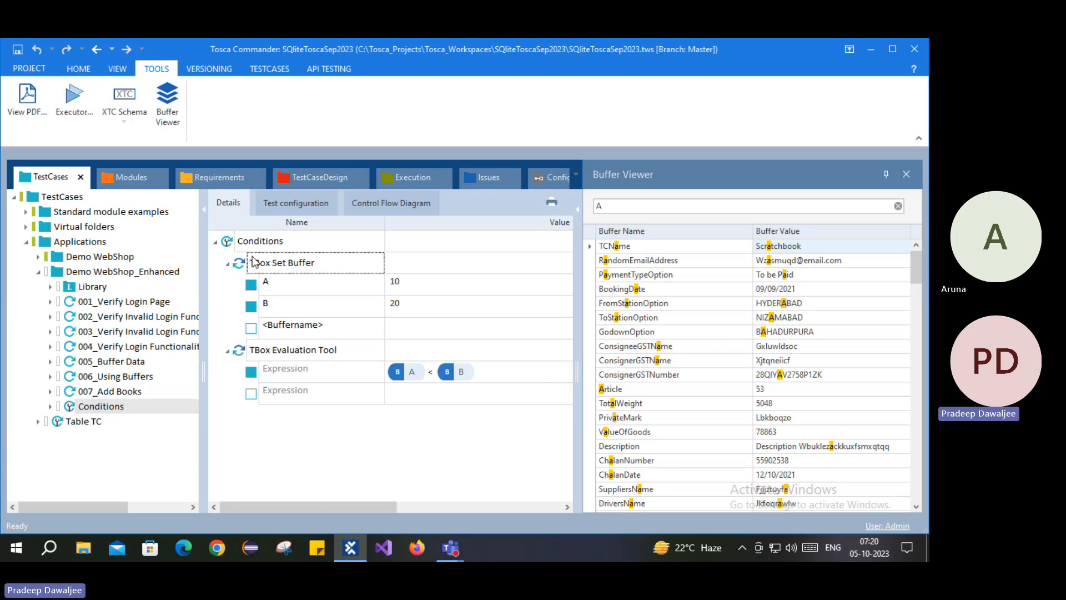
click(224, 241)
right_click(226, 241)
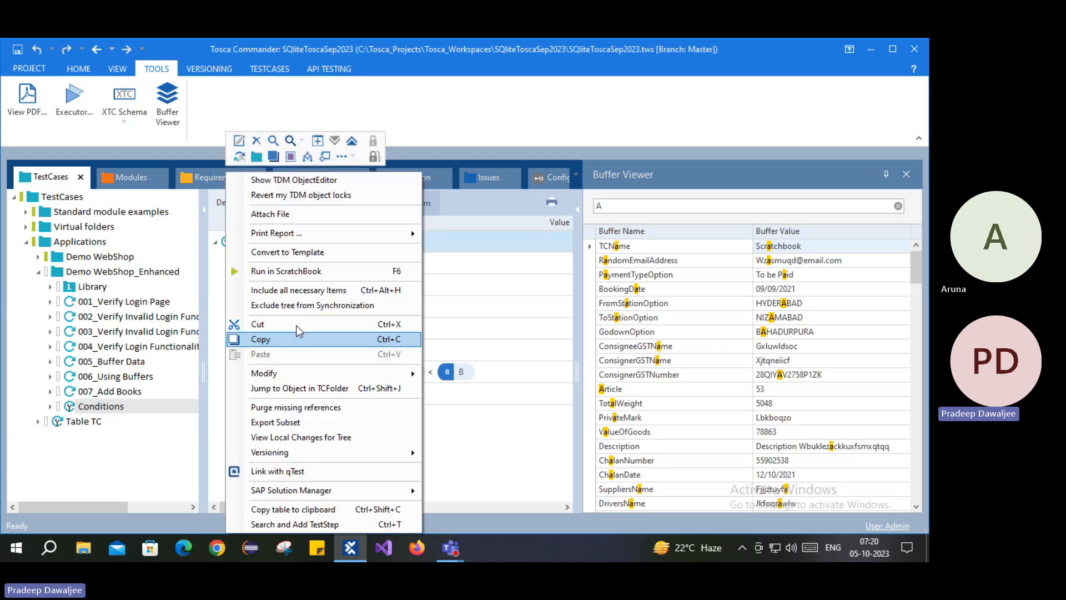
Step: Run Conditions in ScratchBook and expand TBox Set Buffer results showing A=10 and B=20
click(283, 272)
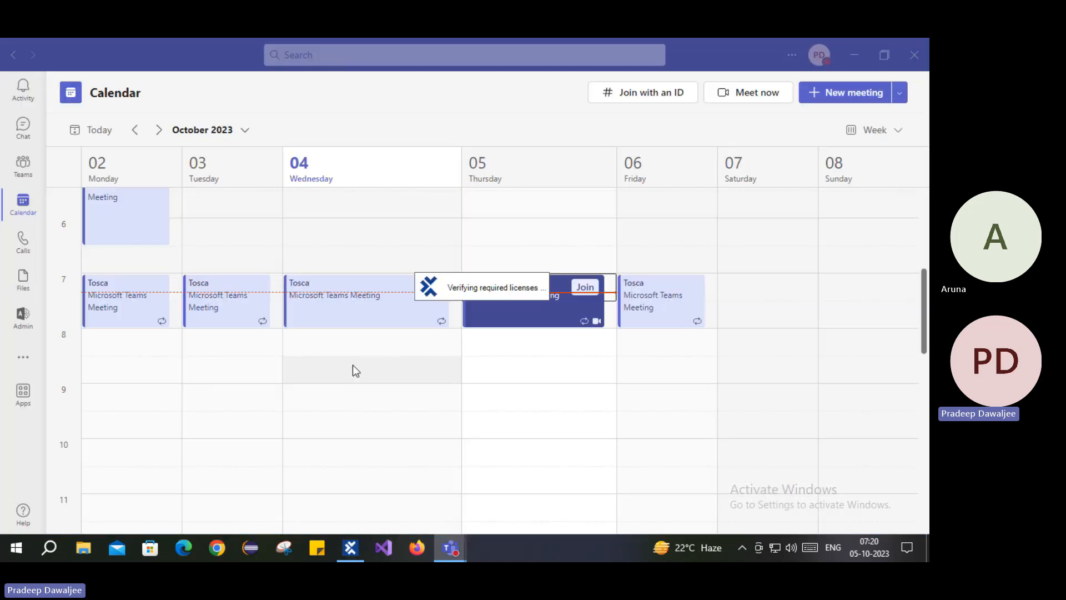
click(855, 57)
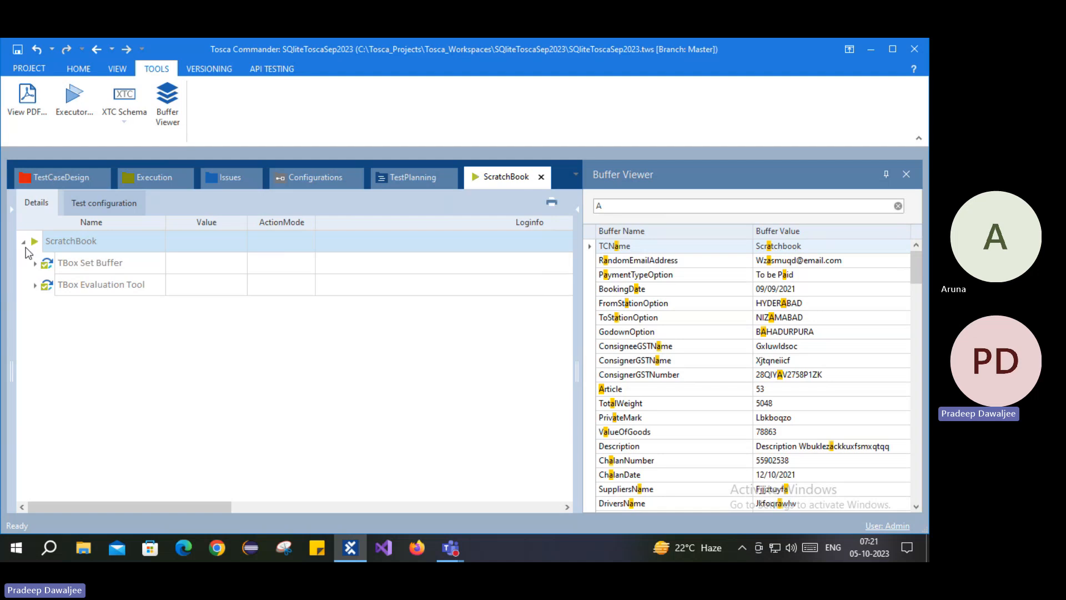
click(35, 264)
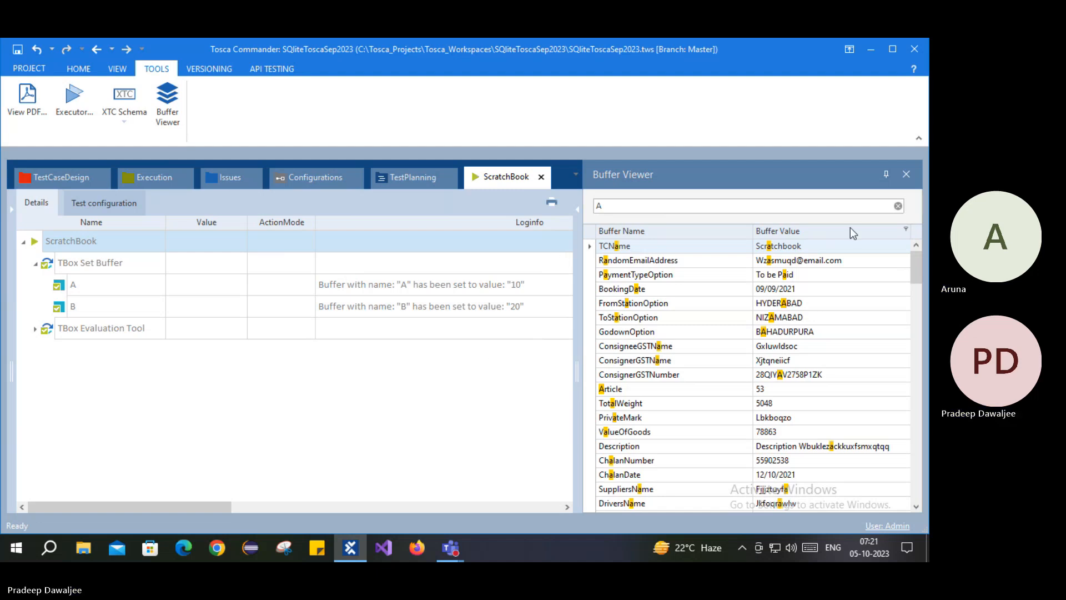
Step: Close the Buffer Viewer and return to the Conditions steps, collapsing TBox Set Buffer
click(906, 174)
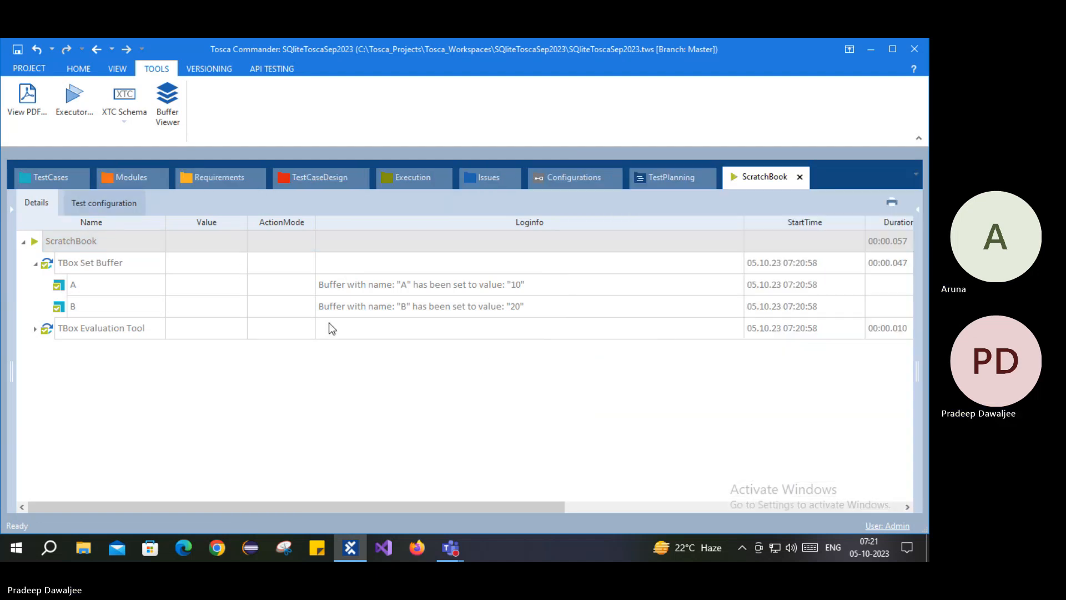
click(53, 180)
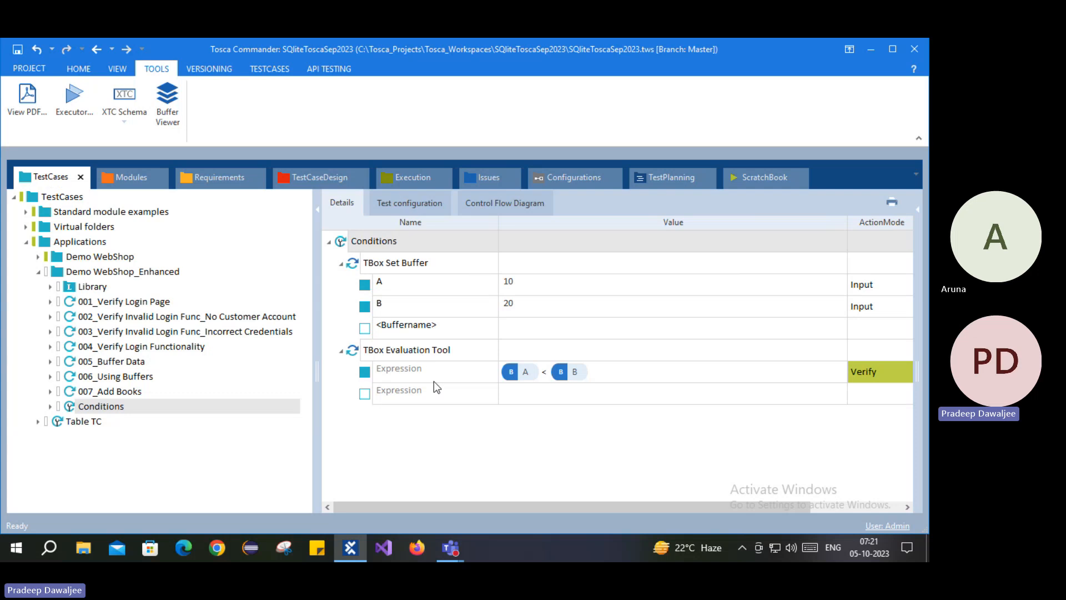
click(341, 264)
click(376, 263)
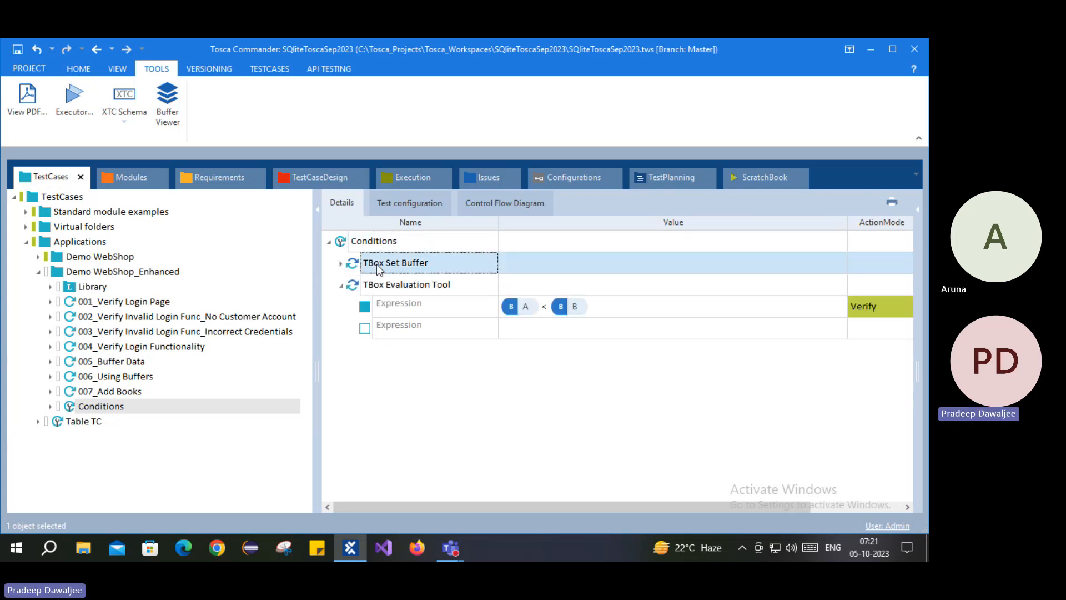
click(382, 289)
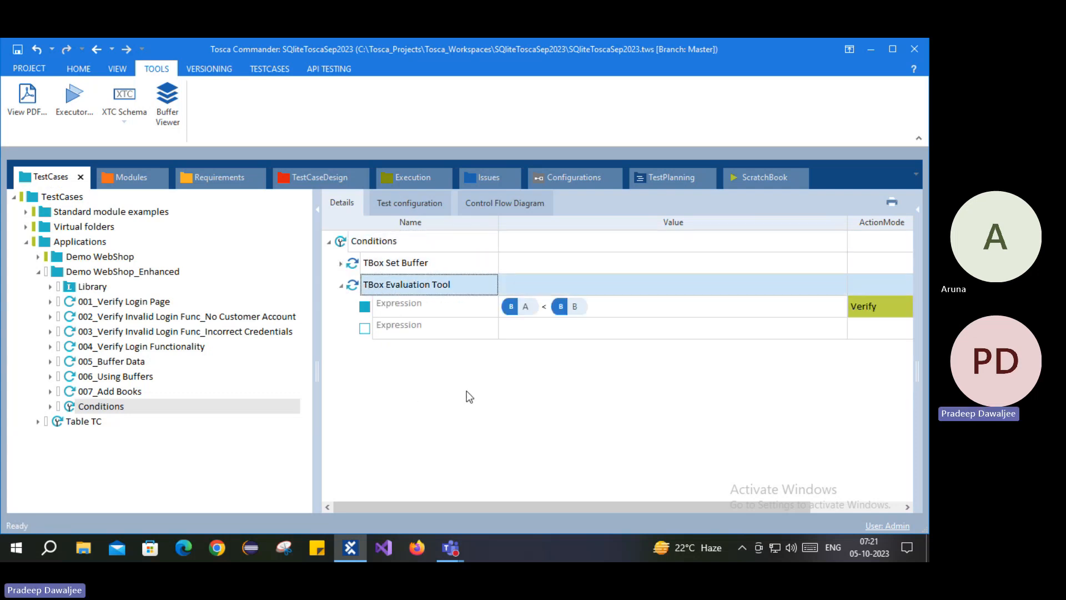
Step: Add a TBox Set Buffer step to Conditions by searching for 'Set buff'
click(382, 265)
click(411, 286)
click(407, 303)
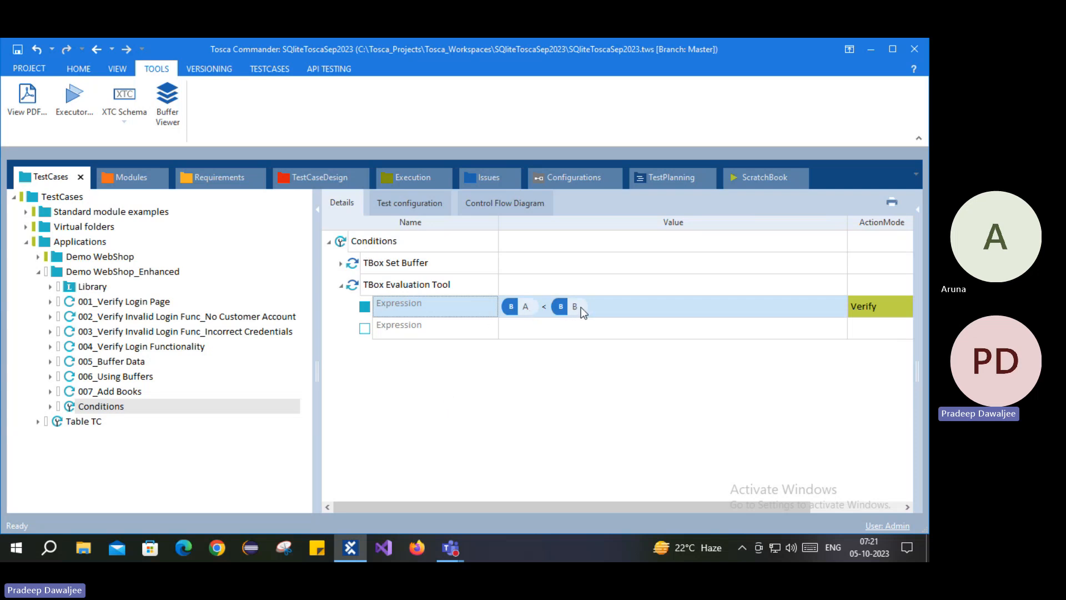
right_click(349, 242)
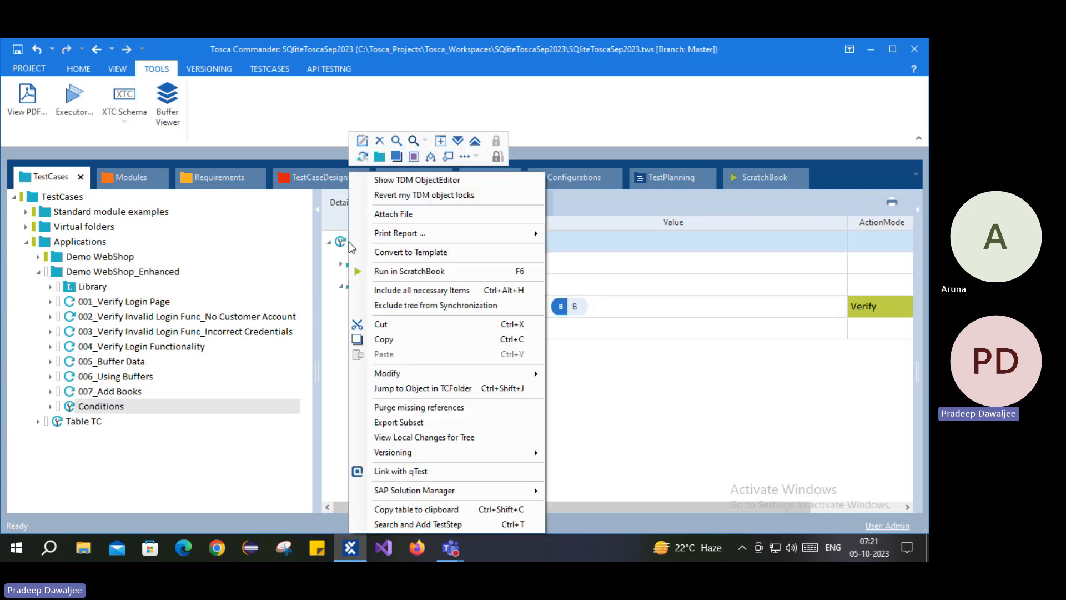
click(410, 524)
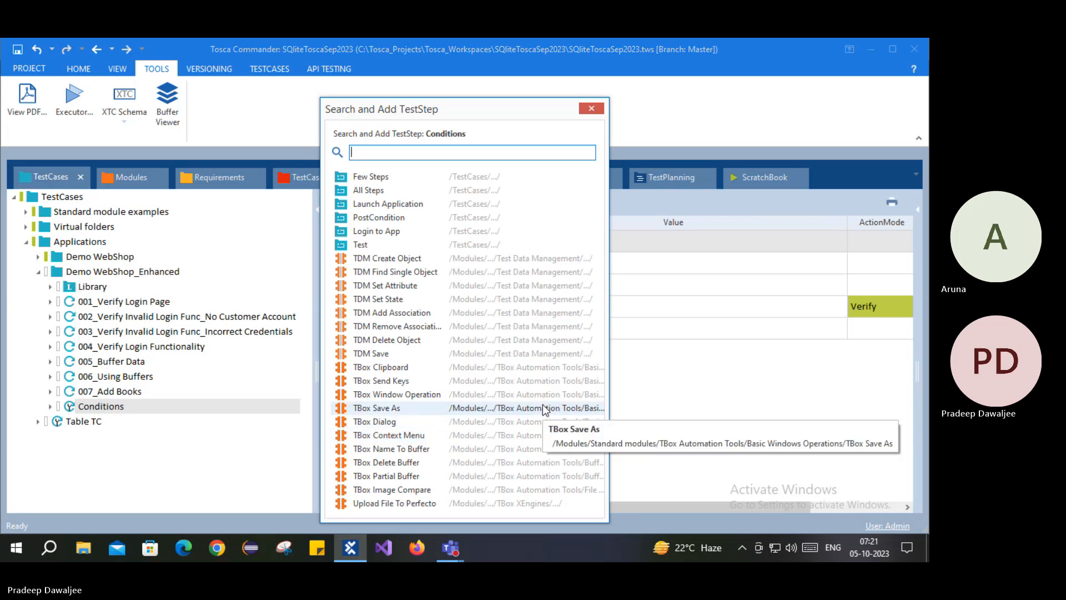
text(Set)
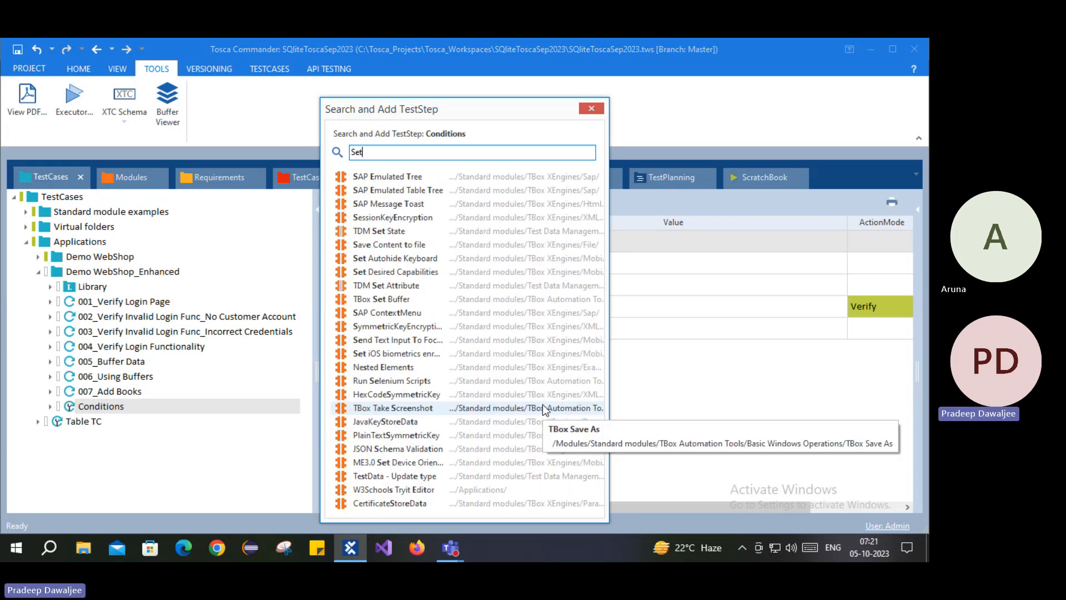
text( buff)
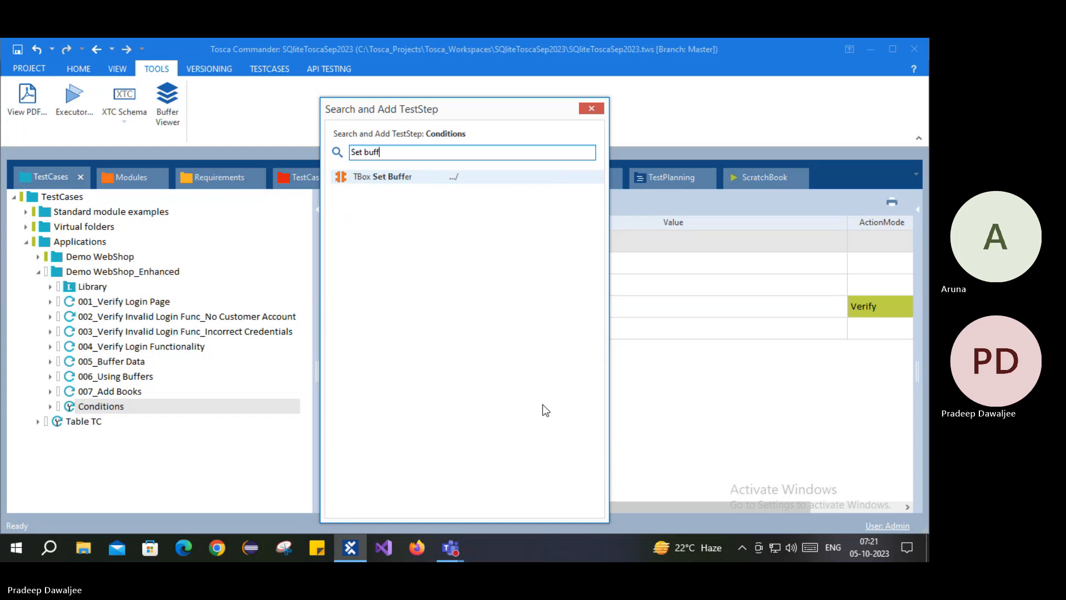
key(Return)
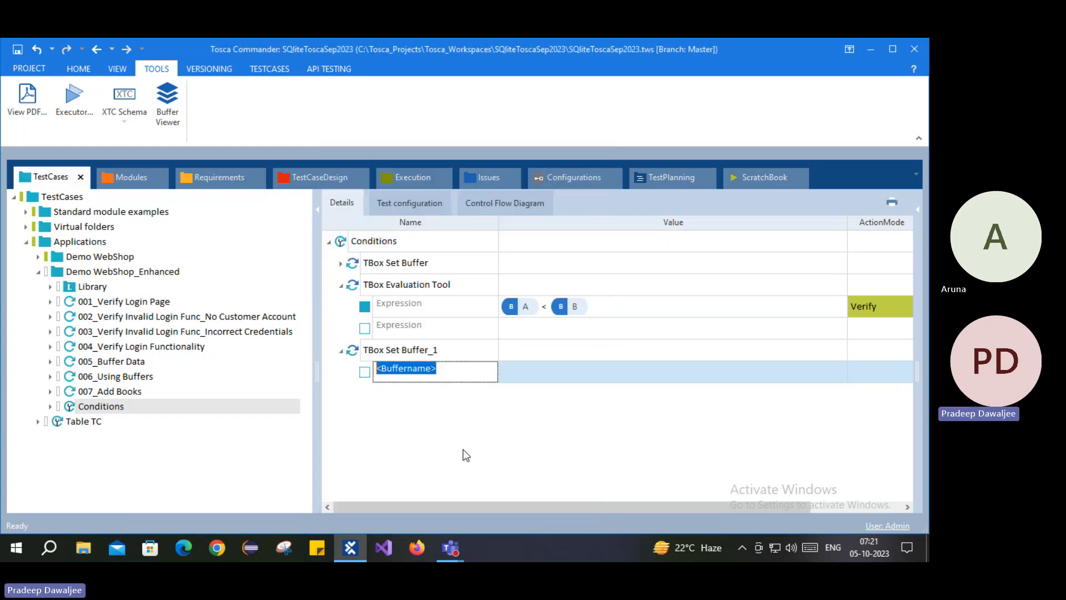
Step: Define buffers C with value 30 and D with value 40 in the new step
text(C)
key(Return)
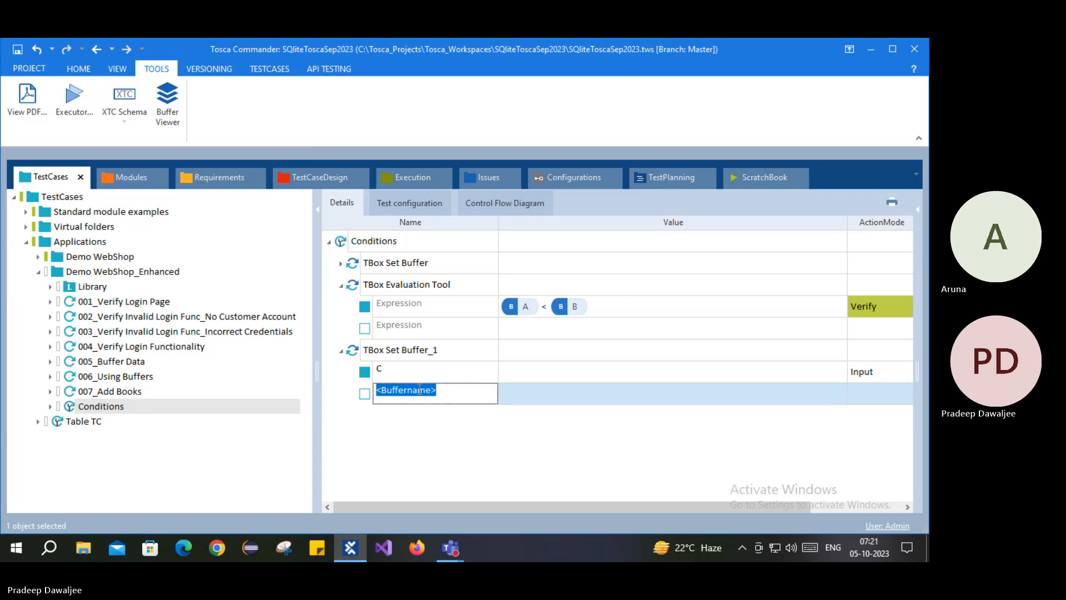
text(D)
key(Return)
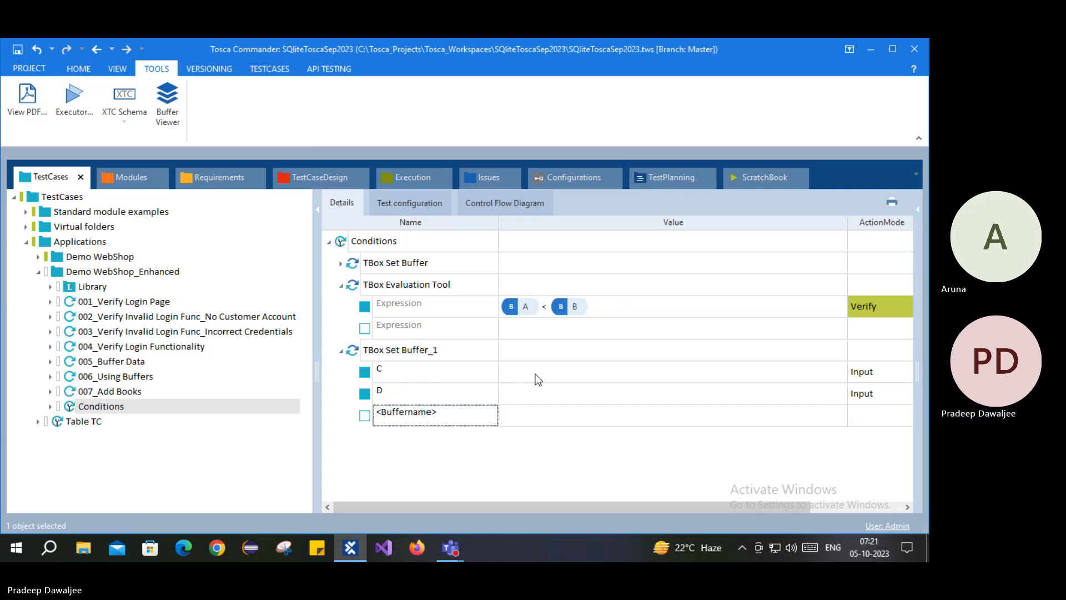
click(536, 371)
text(30)
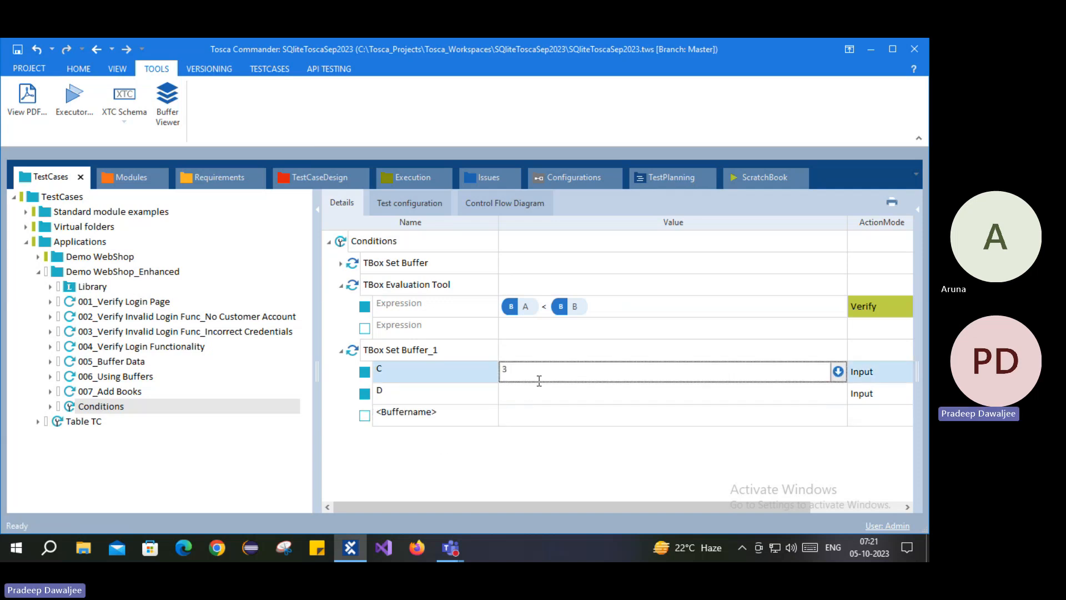
click(500, 393)
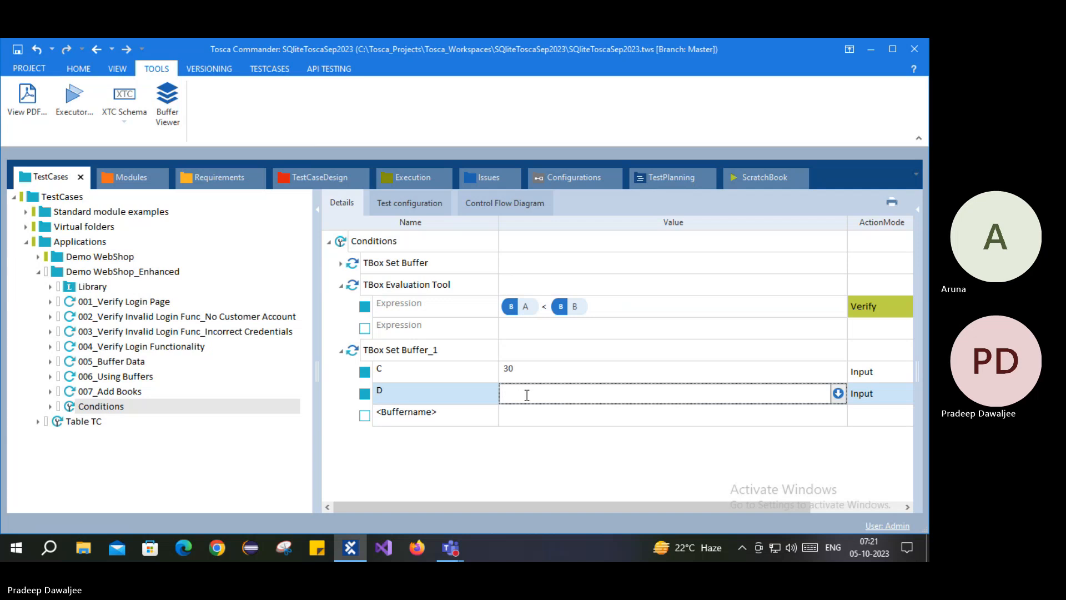
text(40)
key(Return)
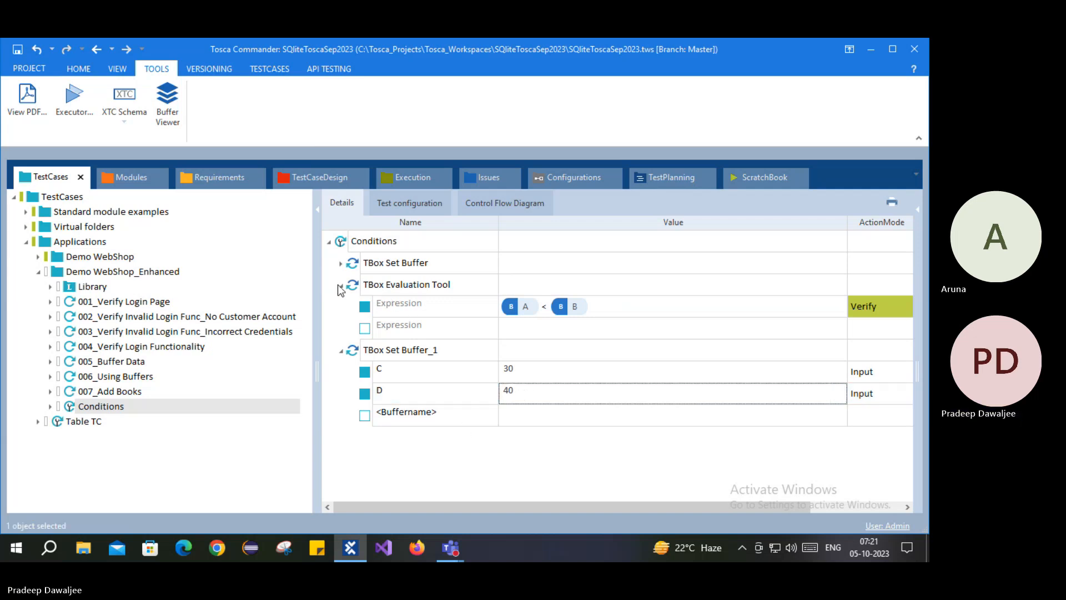
Step: Change the Expression from {B[A]}<{B[B]} to {B[A]}>{B[B]}
click(547, 304)
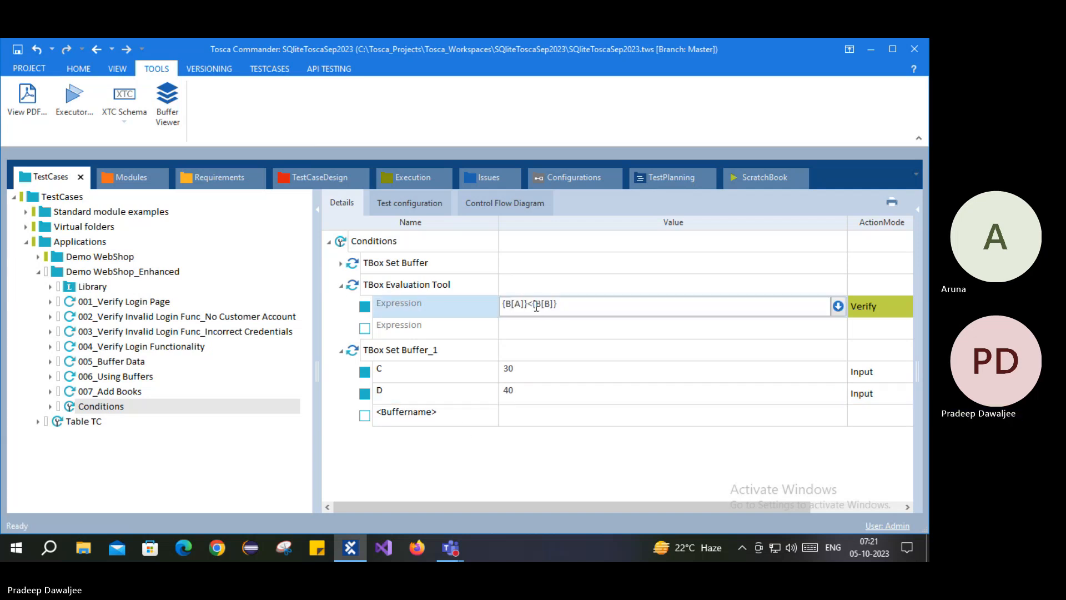
drag(534, 305, 530, 304)
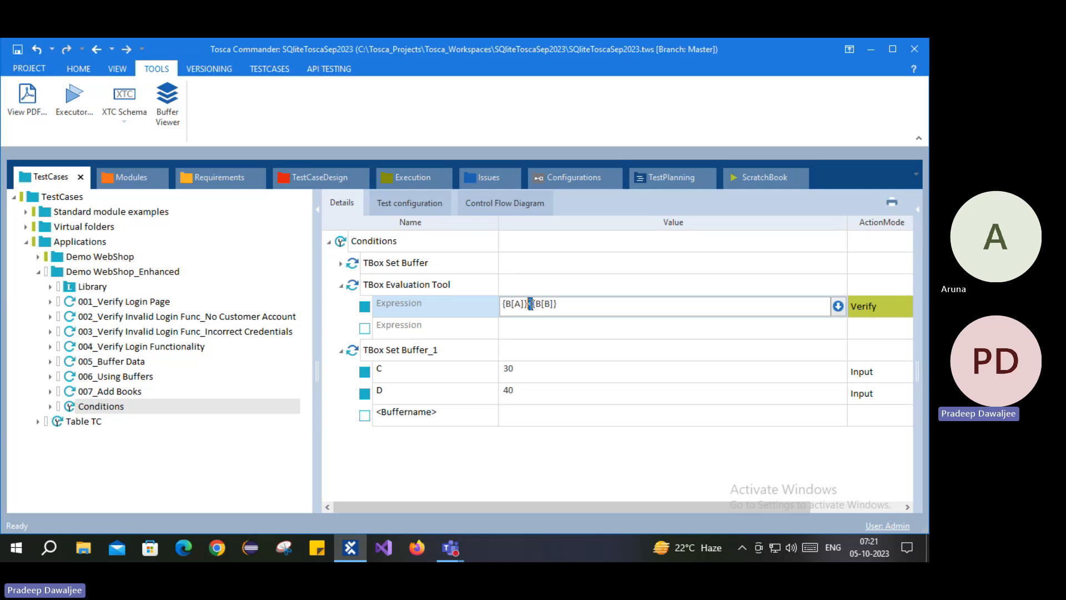
text(>)
click(428, 462)
Step: Run Conditions in ScratchBook and inspect '10>20' evaluating False and buffers C=30, D=40
right_click(346, 237)
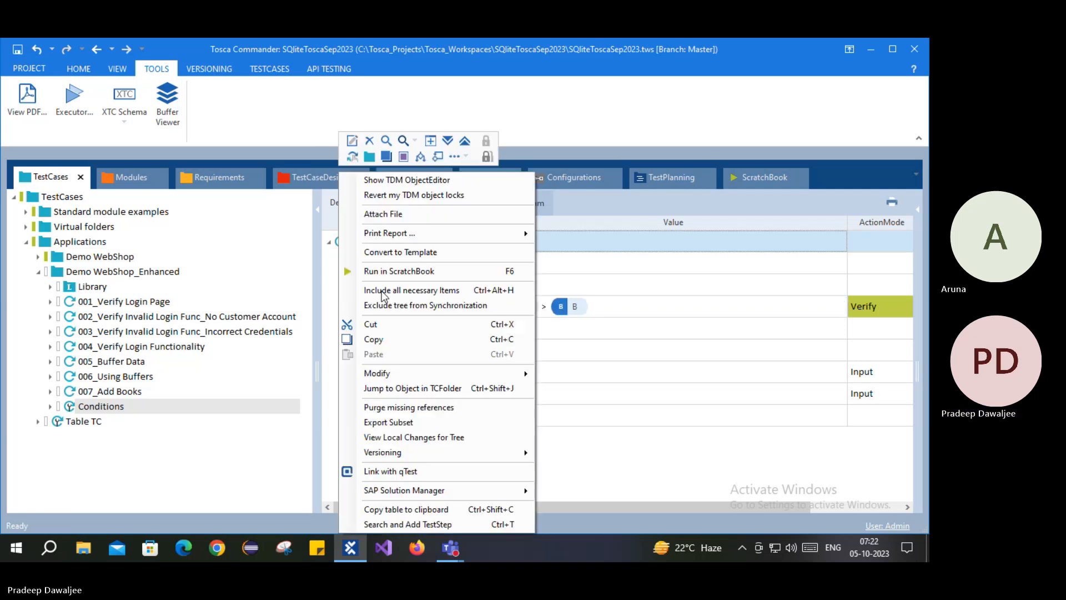
click(411, 272)
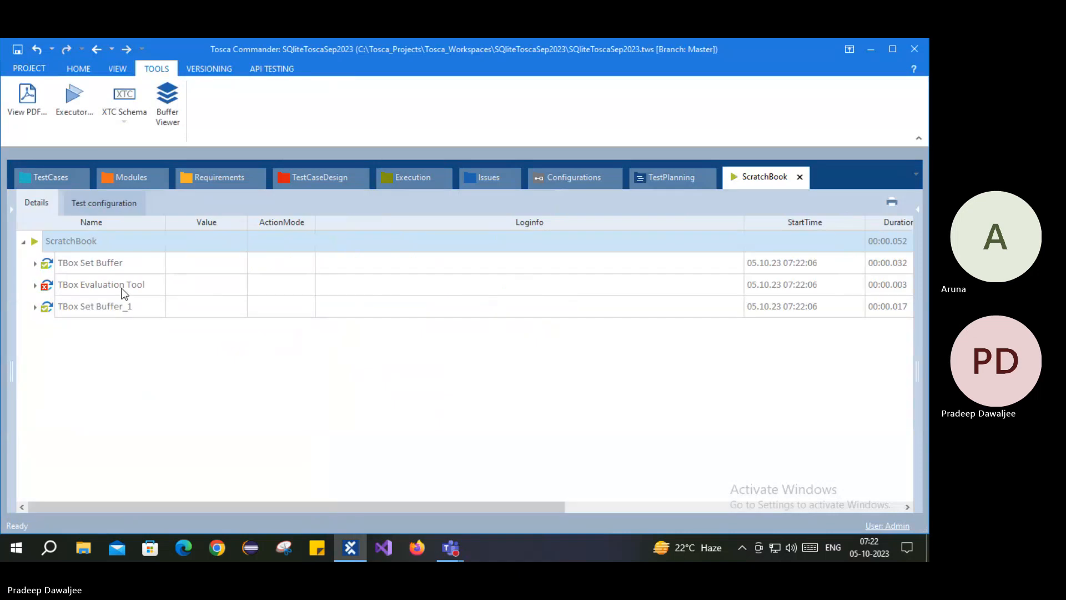
click(35, 284)
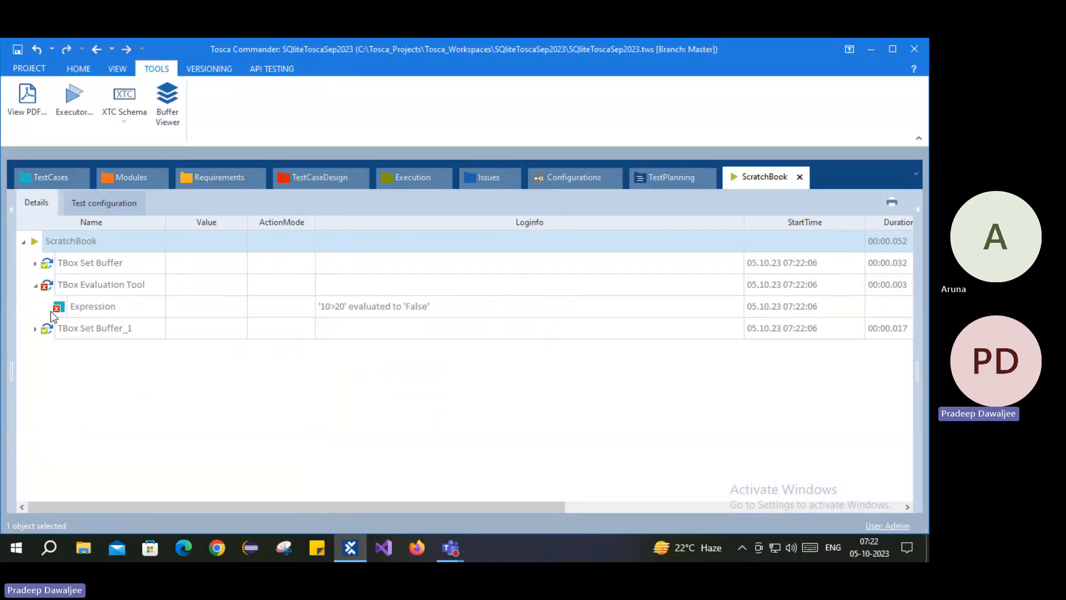
click(439, 309)
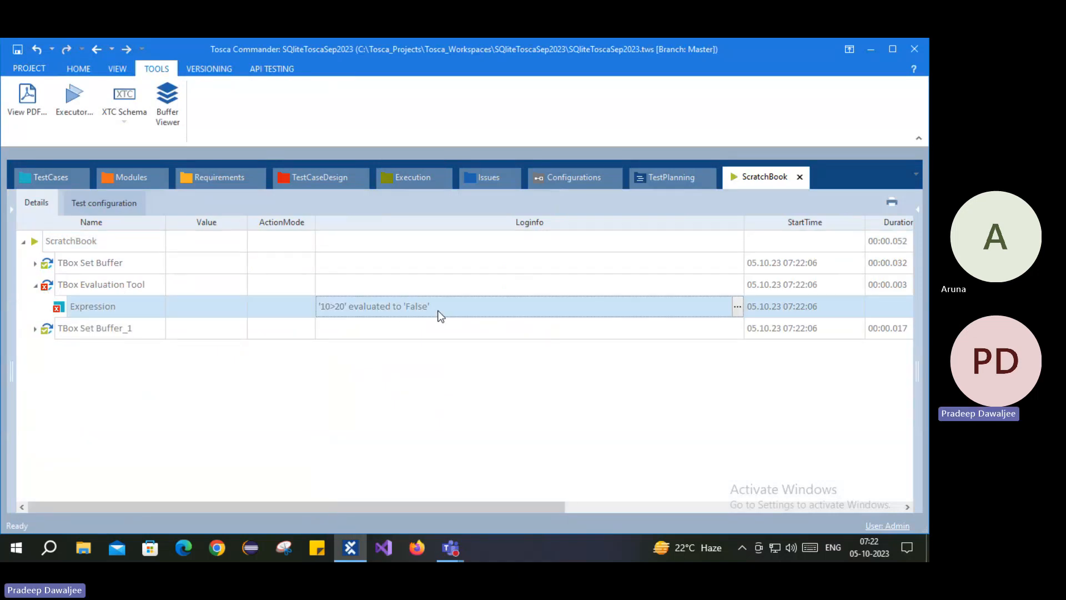
click(35, 328)
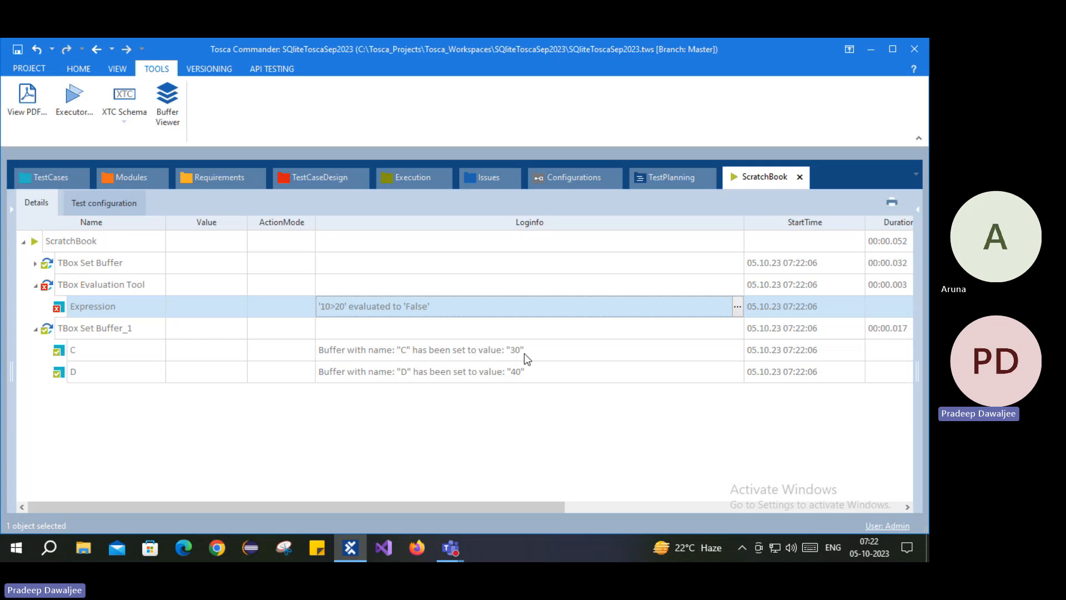
Step: Return to the Conditions test case tree and collapse the TBox Evaluation Tool step
click(53, 177)
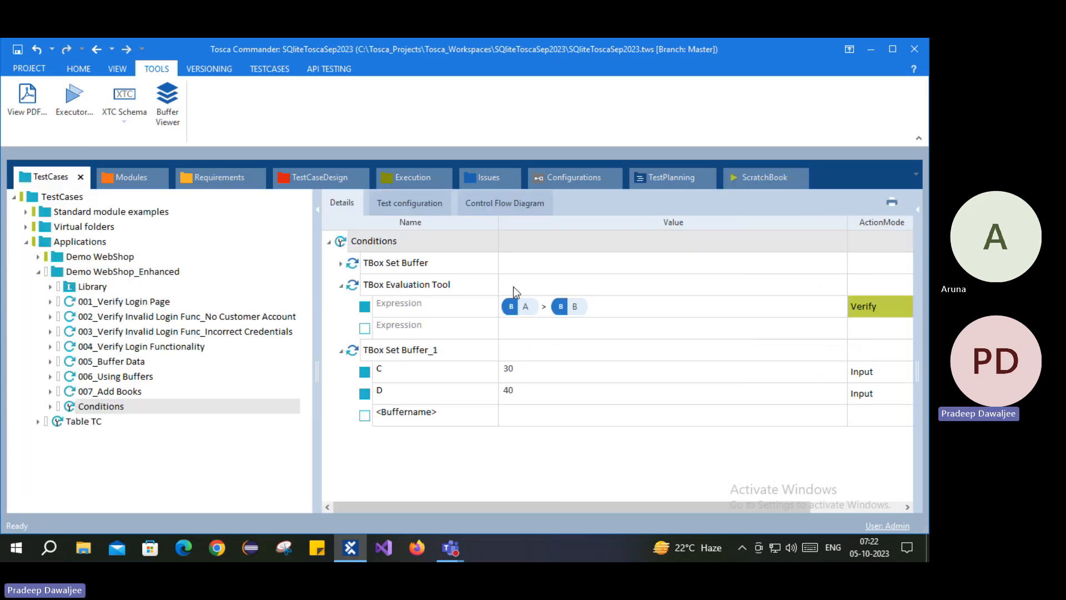
click(544, 313)
click(542, 310)
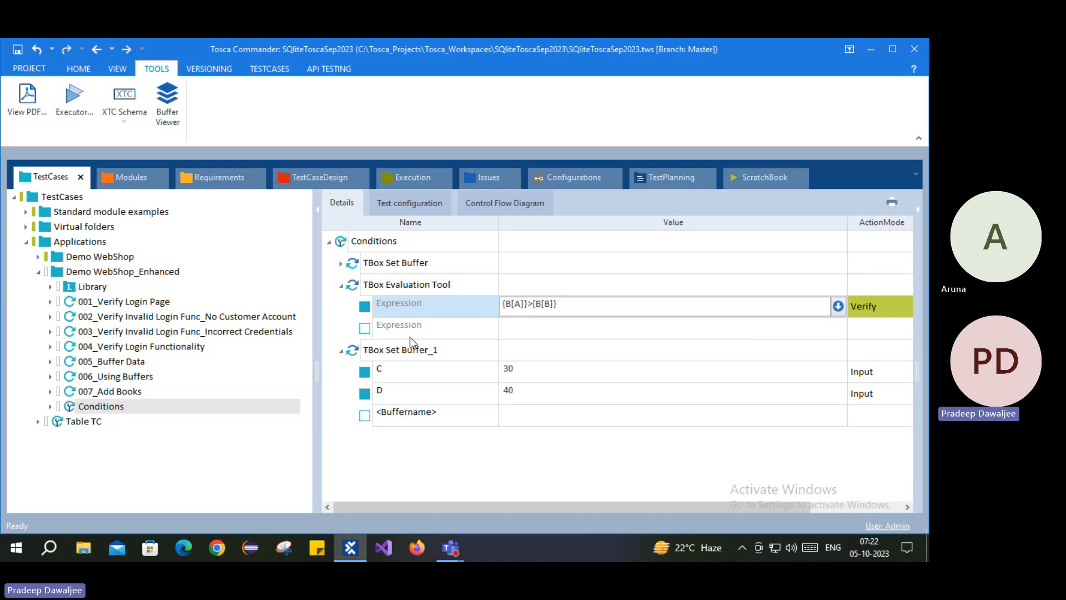
click(342, 286)
Step: Append an If statement to Conditions with its default name, then collapse TBox Set Buffer_1
right_click(340, 244)
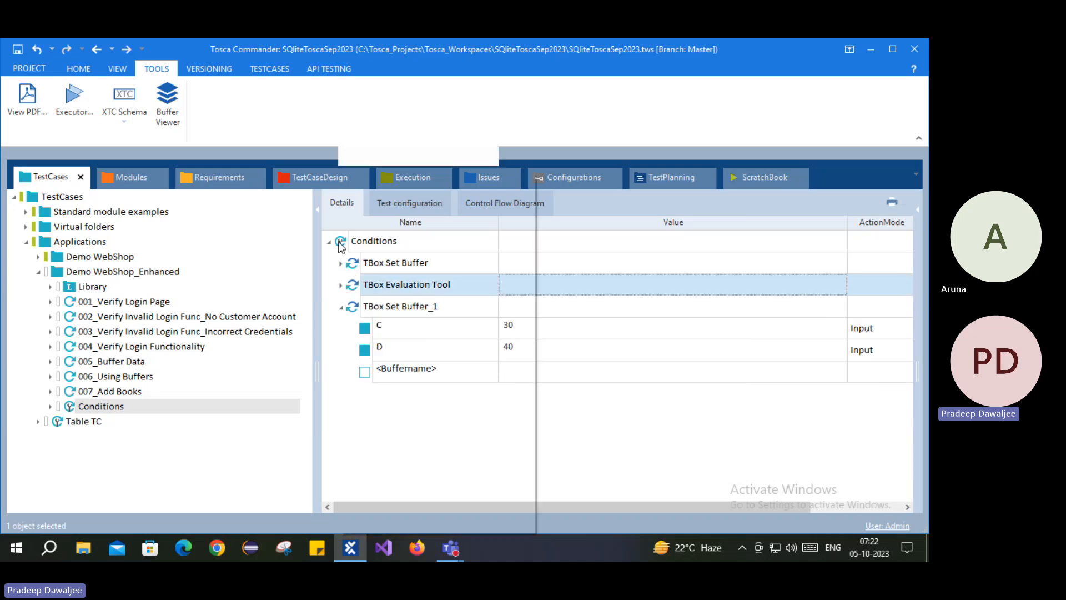
click(420, 156)
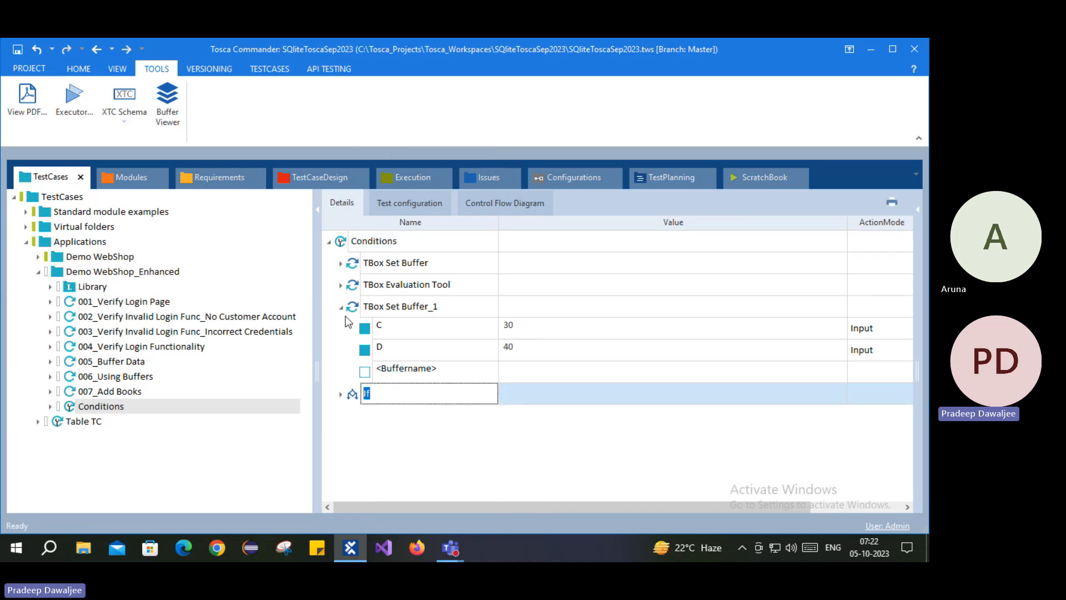
key(Return)
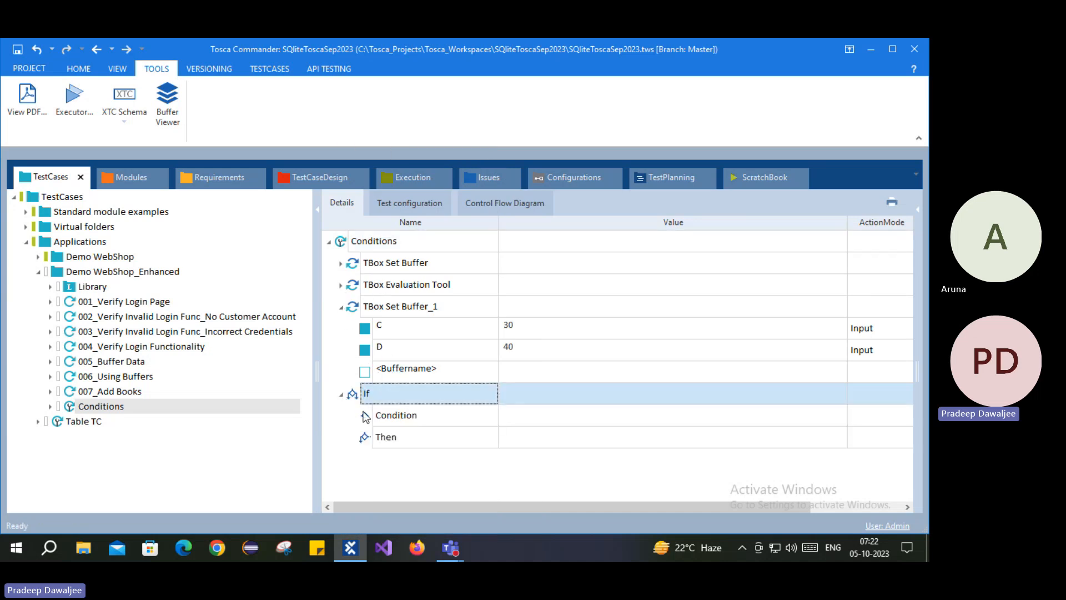
click(370, 417)
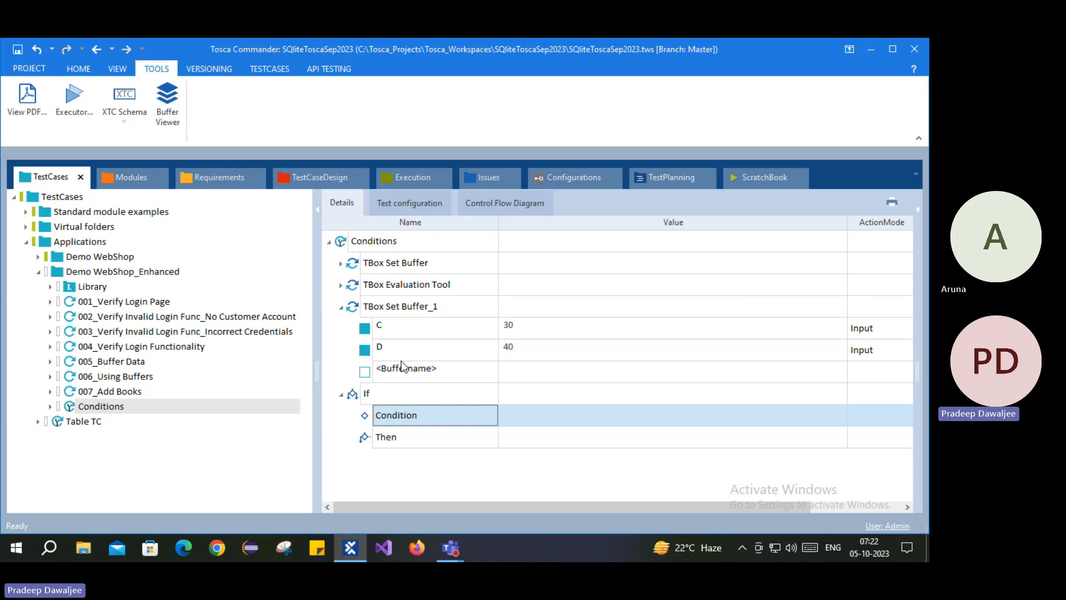
click(341, 307)
Step: Delete TBox Set Buffer_1 and move the {B[A]}>{B[B]} Evaluation Tool check into the If's Condition
right_click(401, 308)
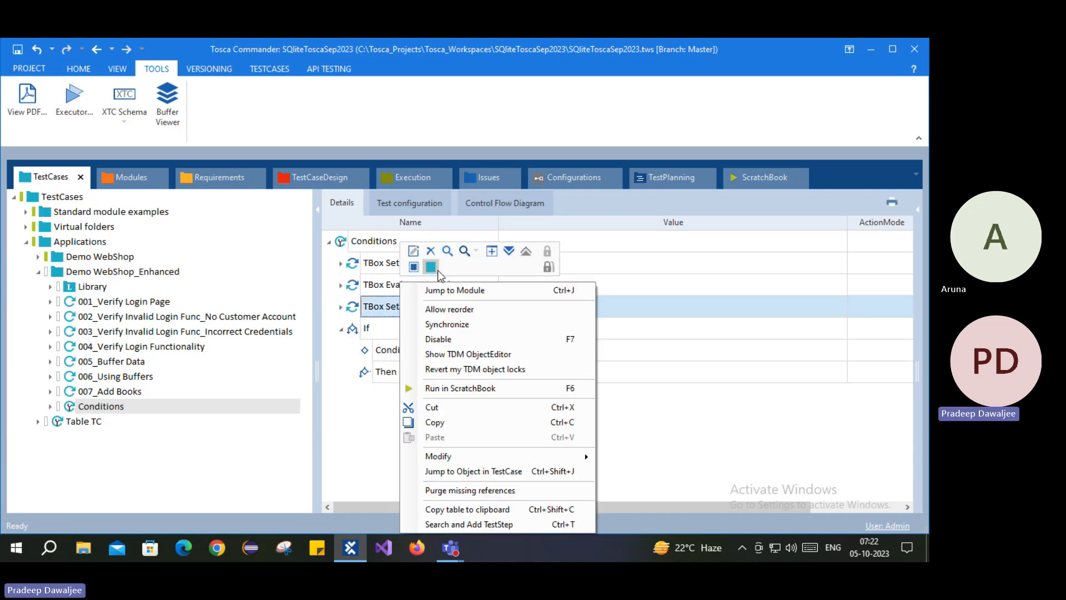
click(428, 252)
drag(355, 286, 372, 327)
drag(351, 285, 387, 328)
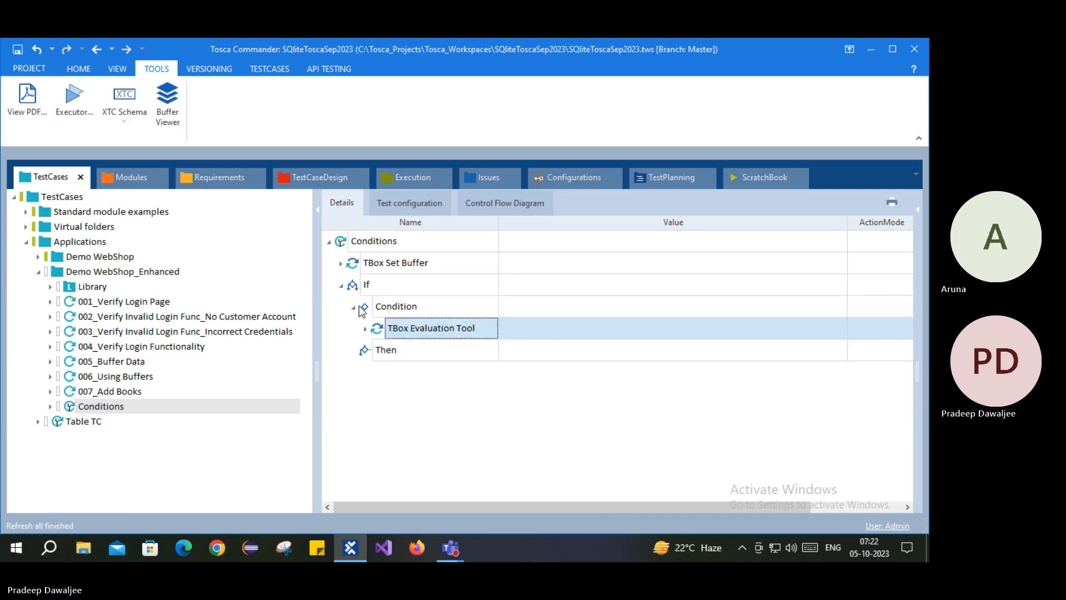
click(364, 331)
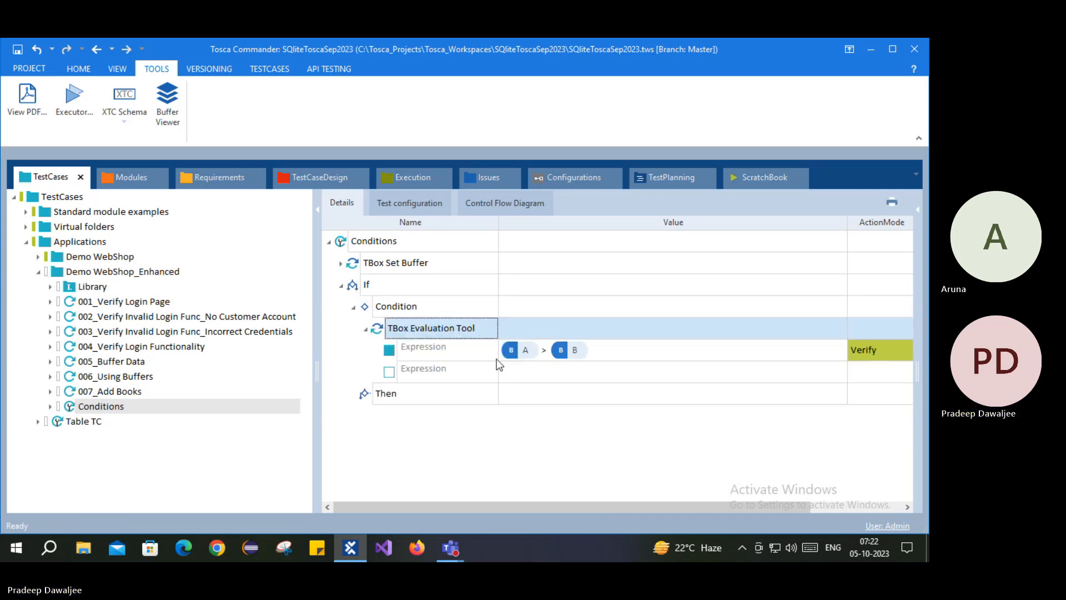
click(524, 358)
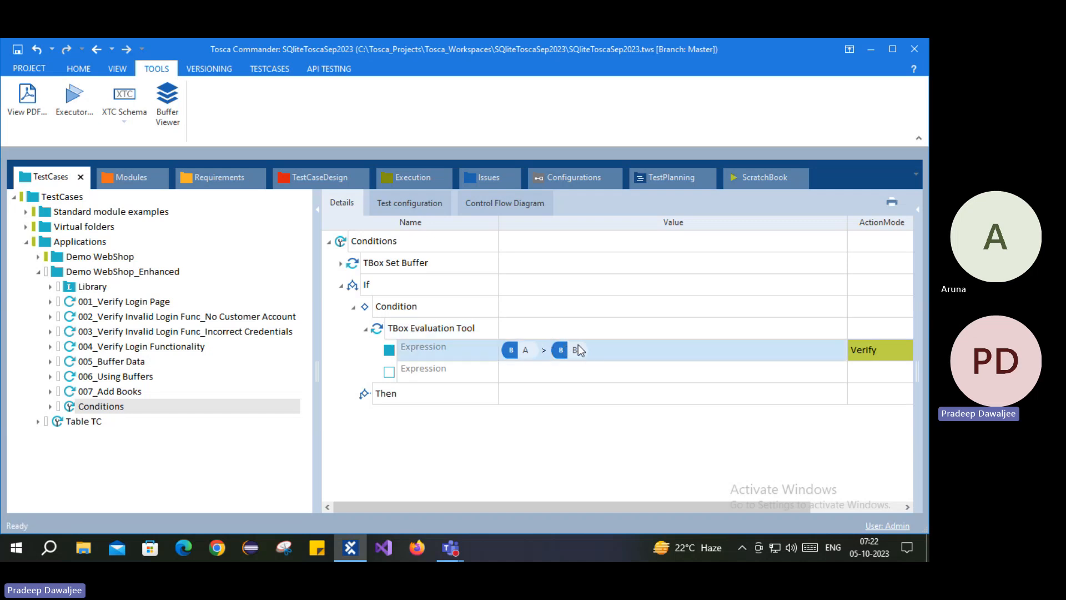
click(367, 396)
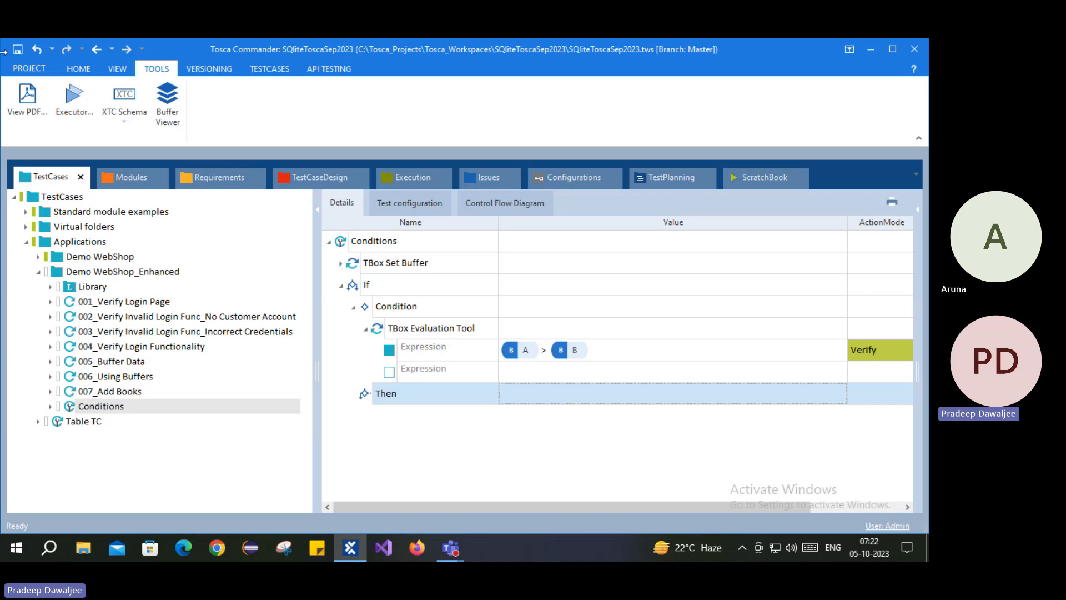
Step: Save Conditions, review buffers A=10 and B=20 in TBox Set Buffer, then switch to Chrome
click(22, 50)
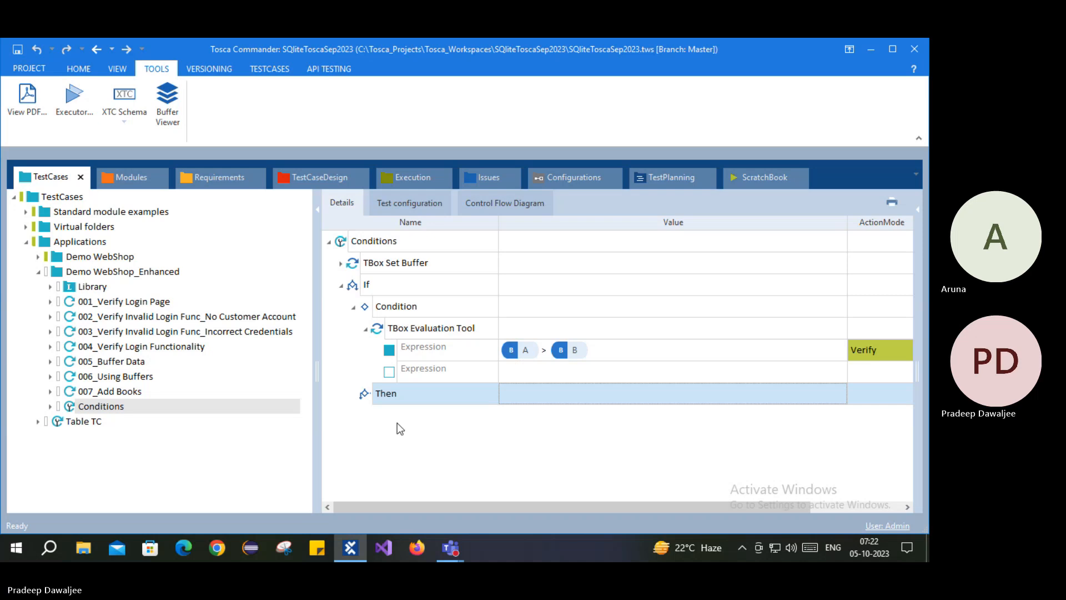
click(341, 264)
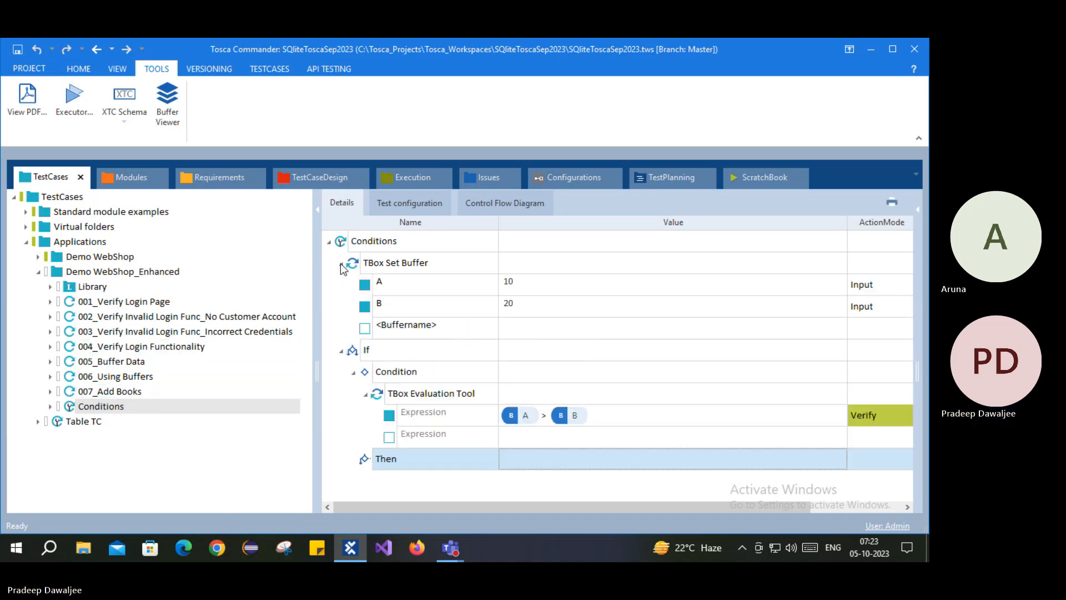
click(537, 289)
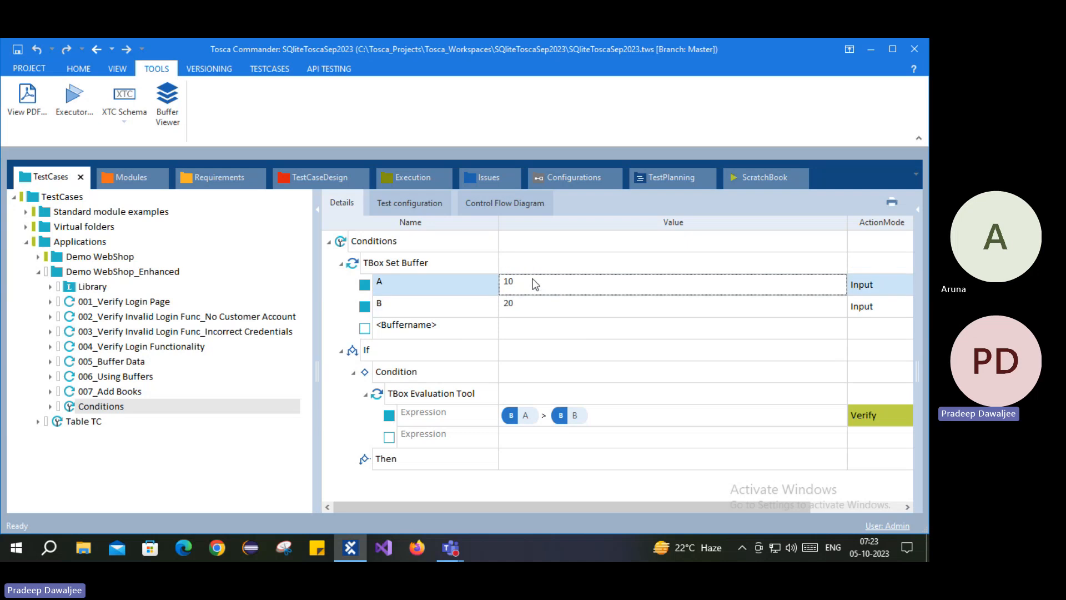
click(461, 305)
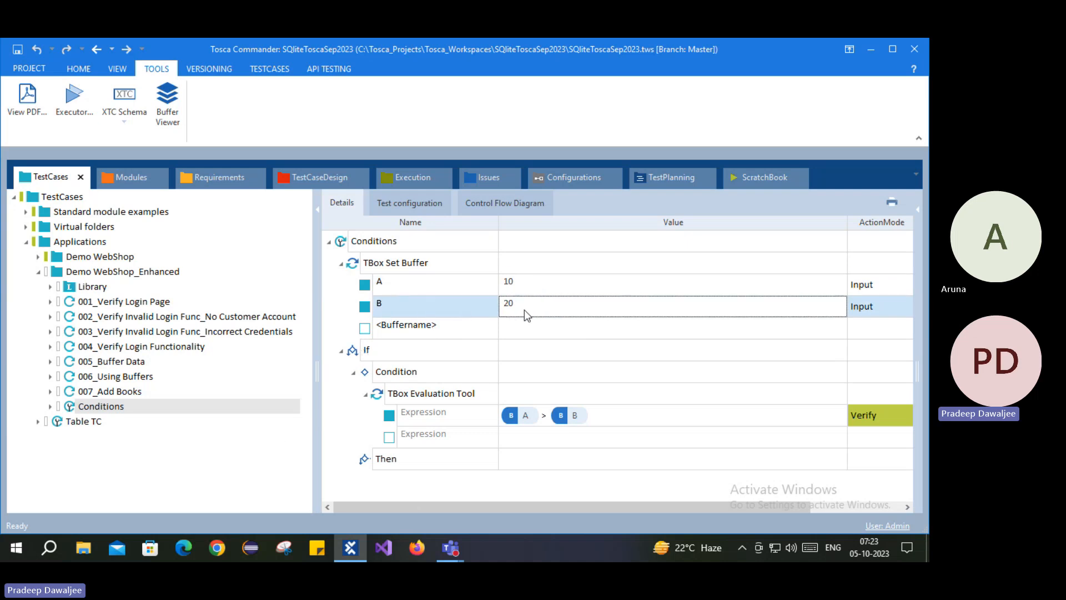
click(219, 548)
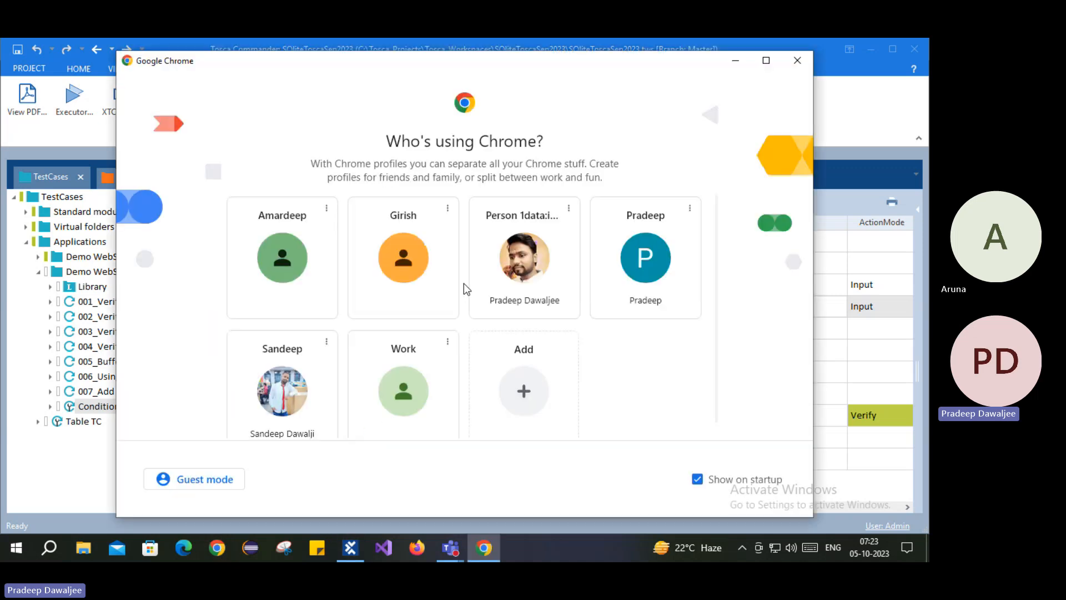
Step: Pick a Chrome profile to open a New Tab window, then return to Tosca Commander
click(513, 274)
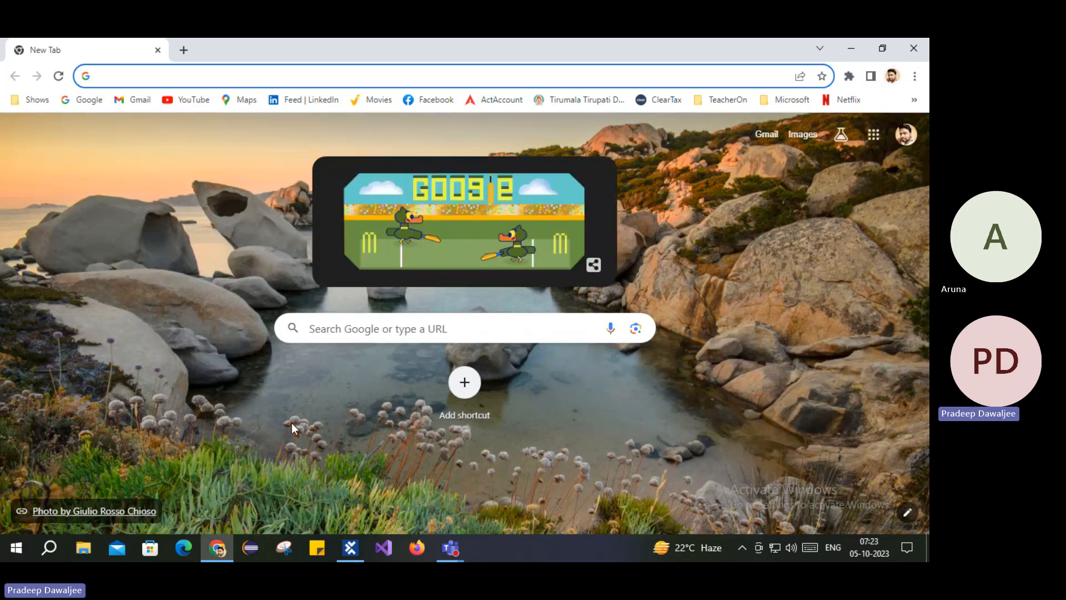
click(350, 548)
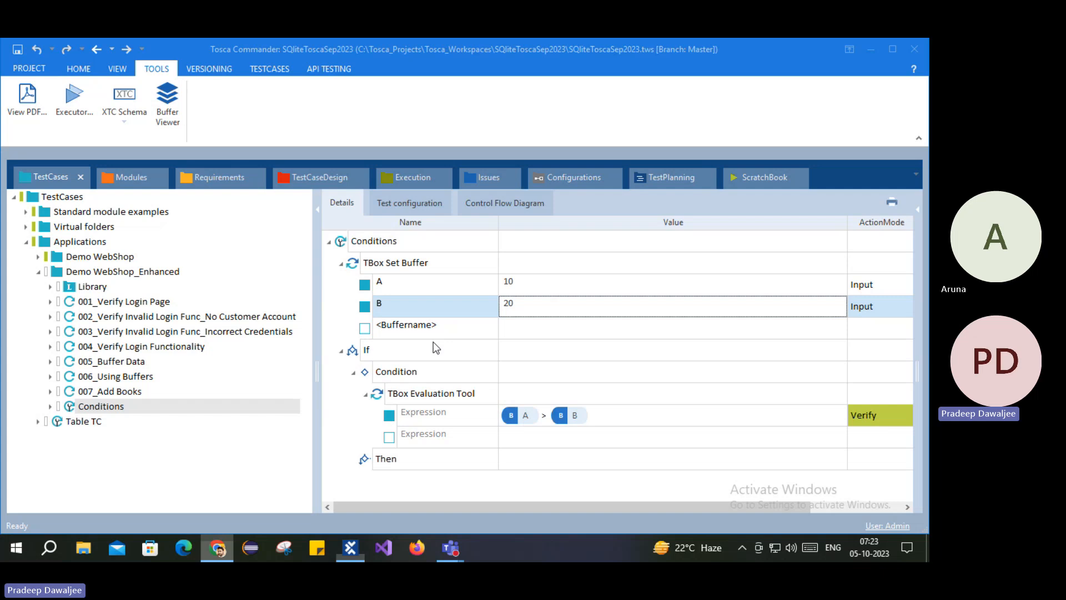
click(524, 285)
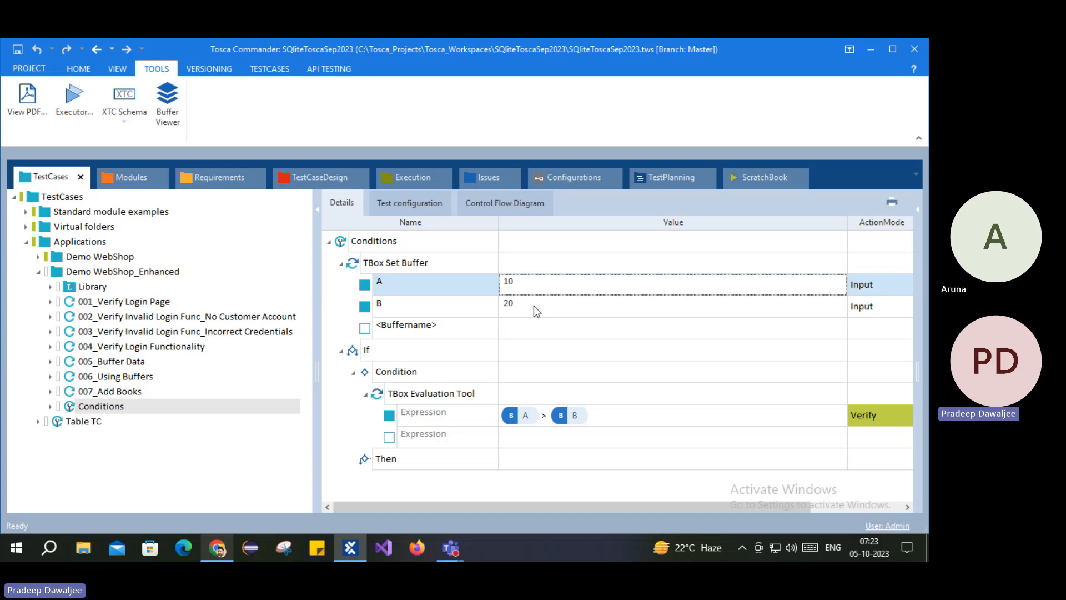
click(535, 305)
click(531, 288)
click(532, 305)
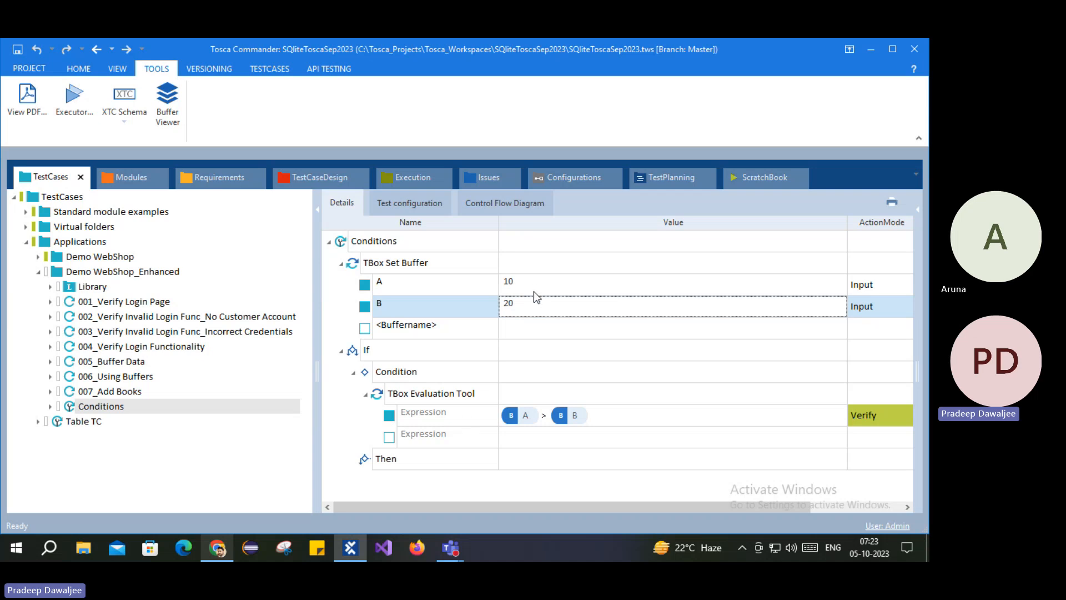
click(402, 398)
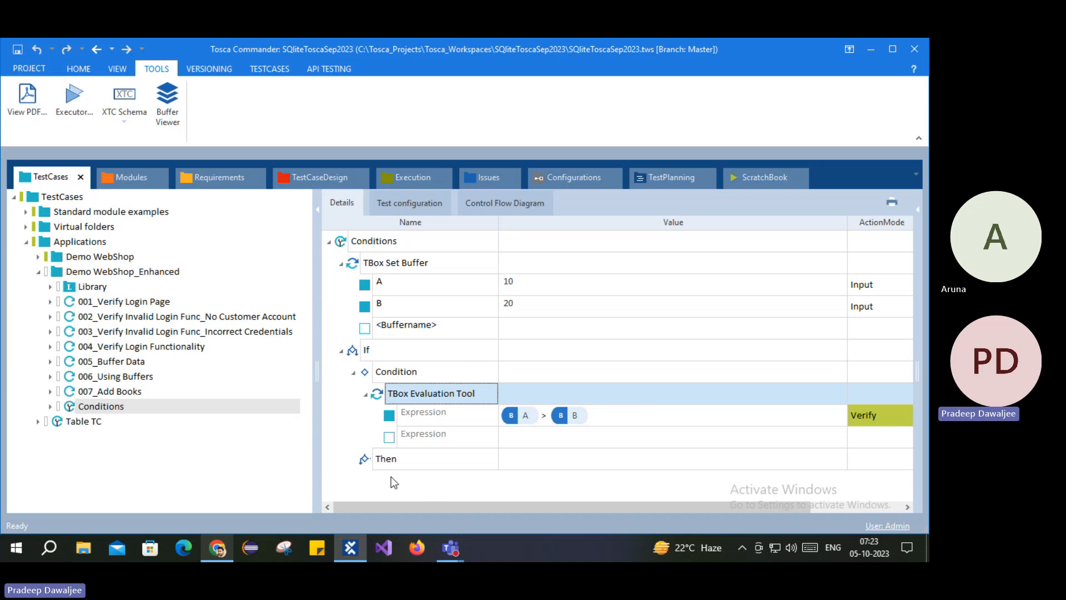
click(388, 462)
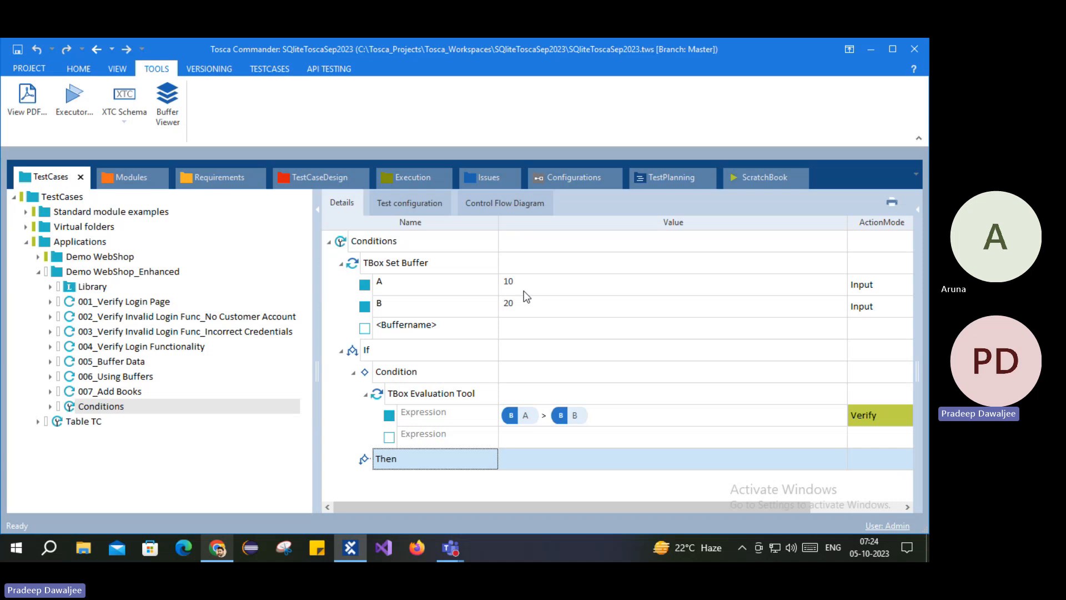
click(858, 461)
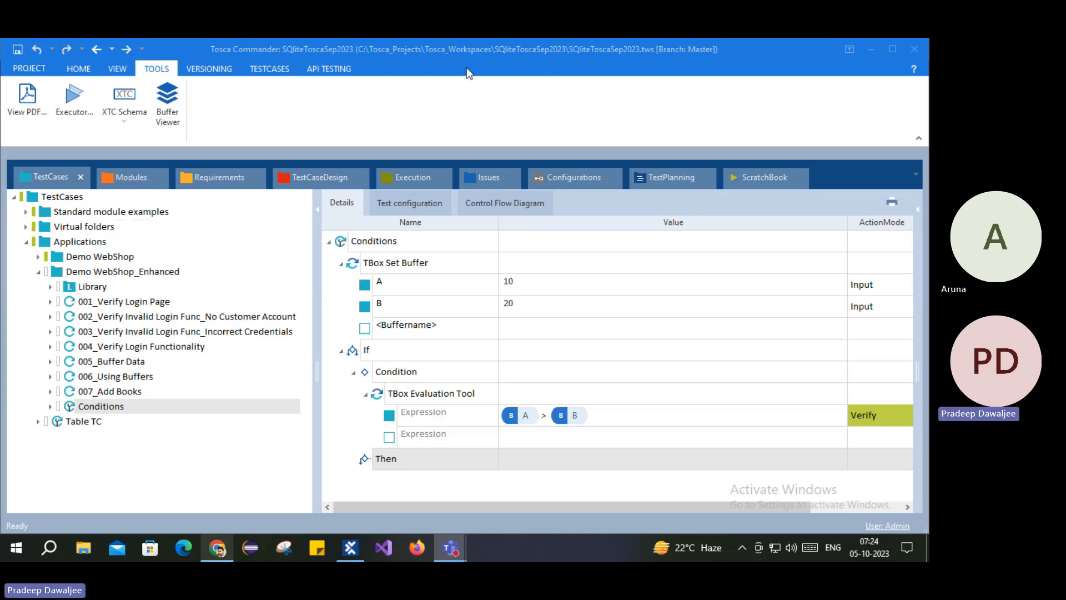
click(368, 350)
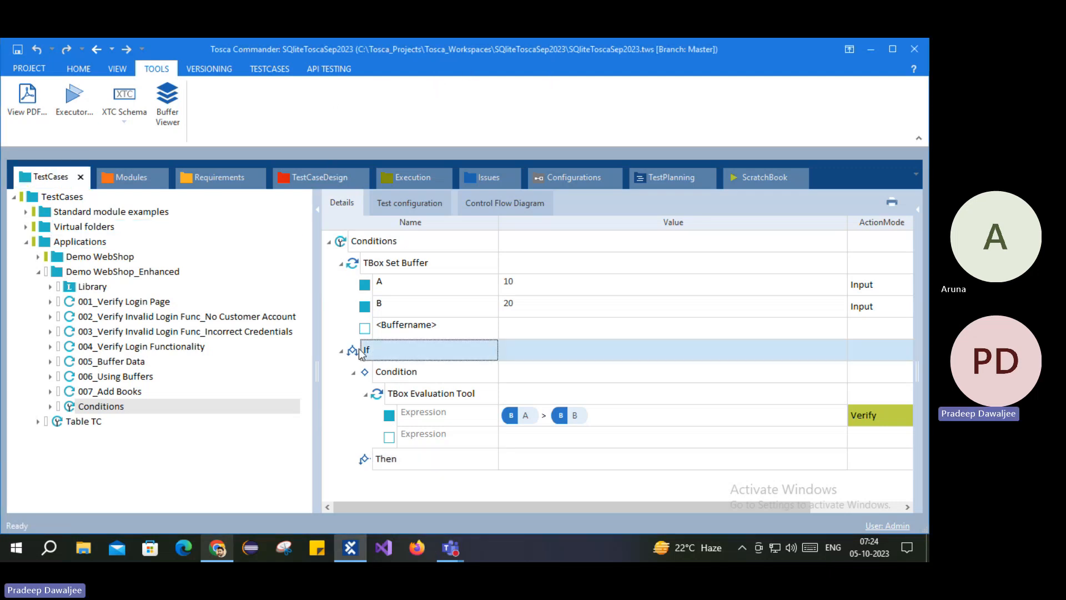
click(387, 375)
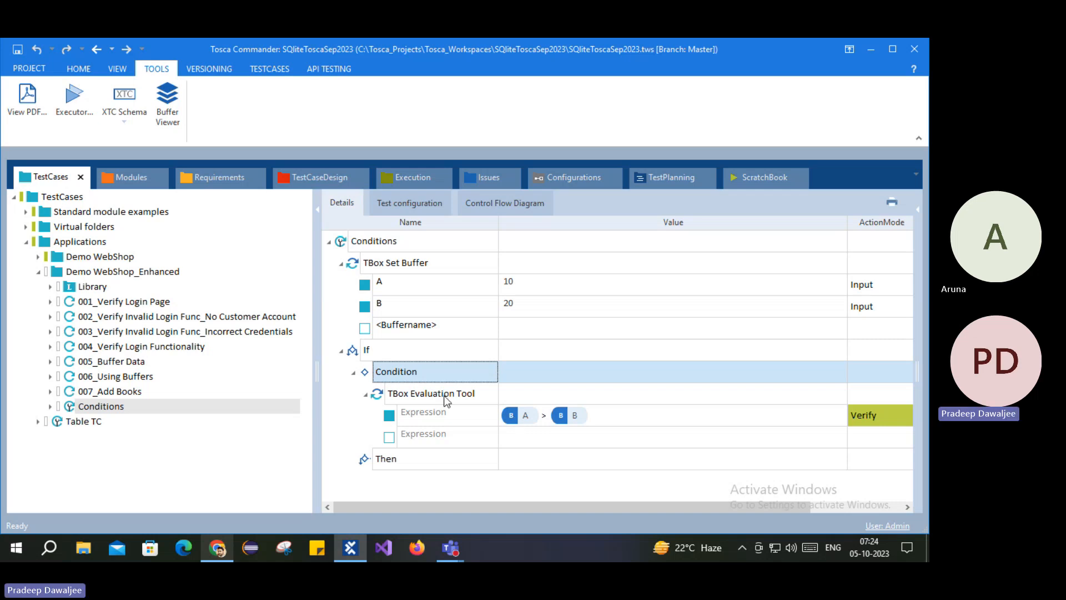
click(383, 460)
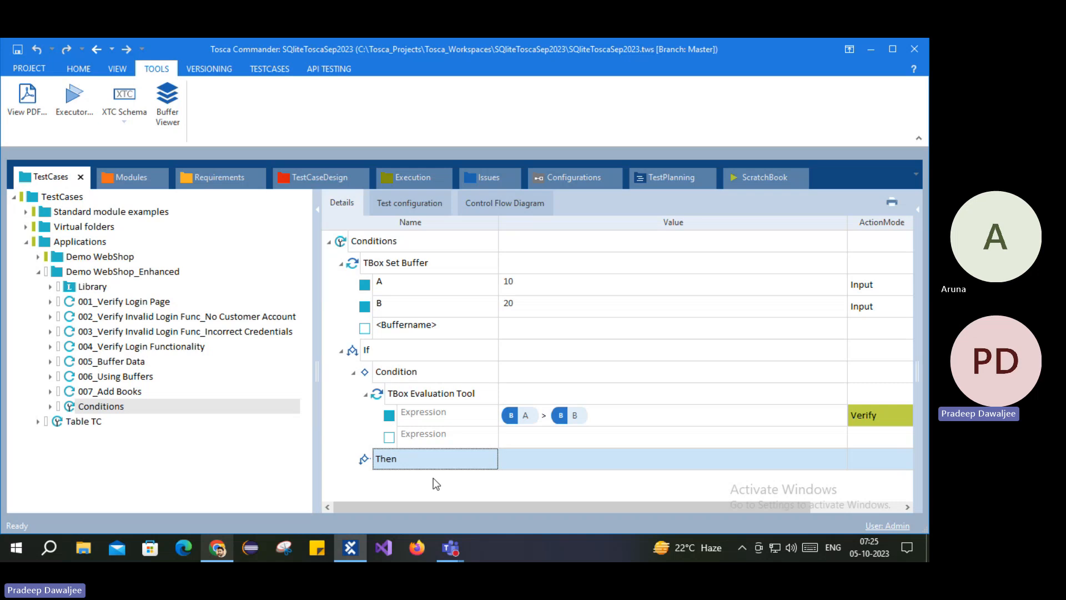
click(408, 350)
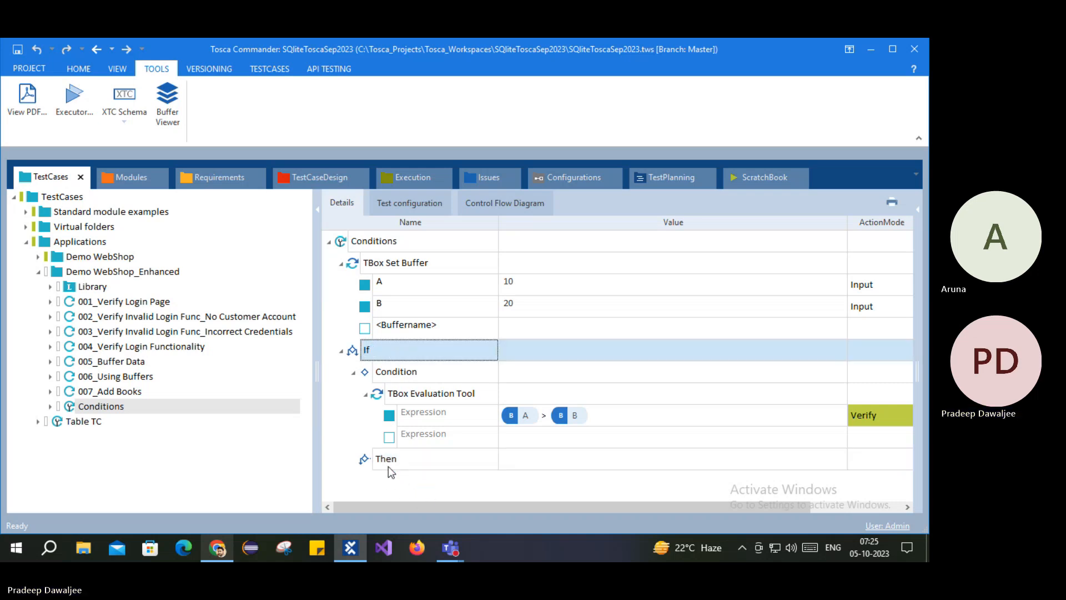
click(408, 396)
Step: Give the Conditions If statement an Else branch below Then, keeping its default name
right_click(369, 350)
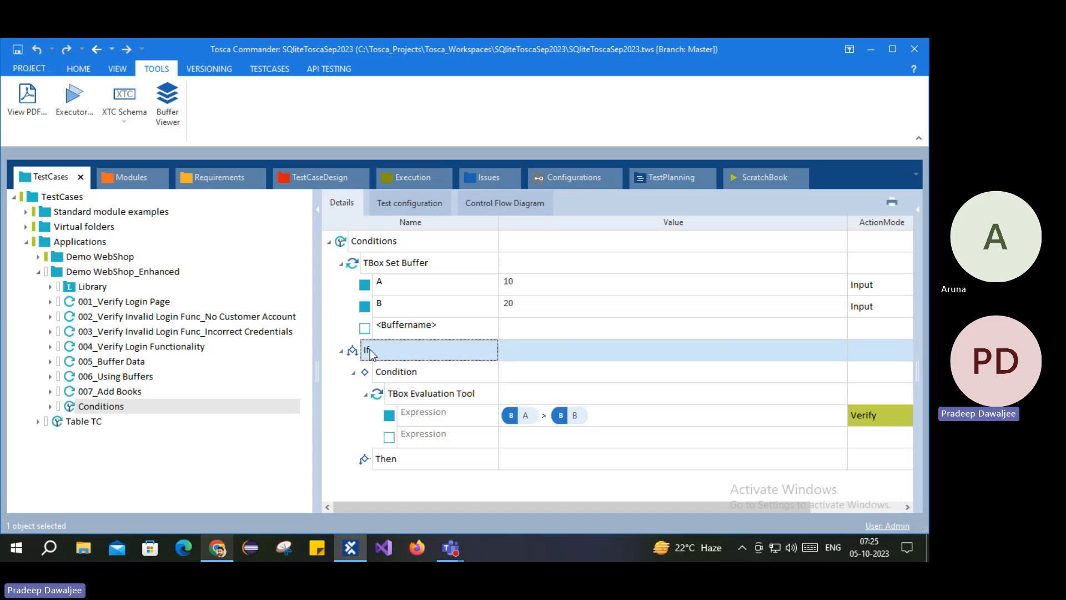
click(389, 335)
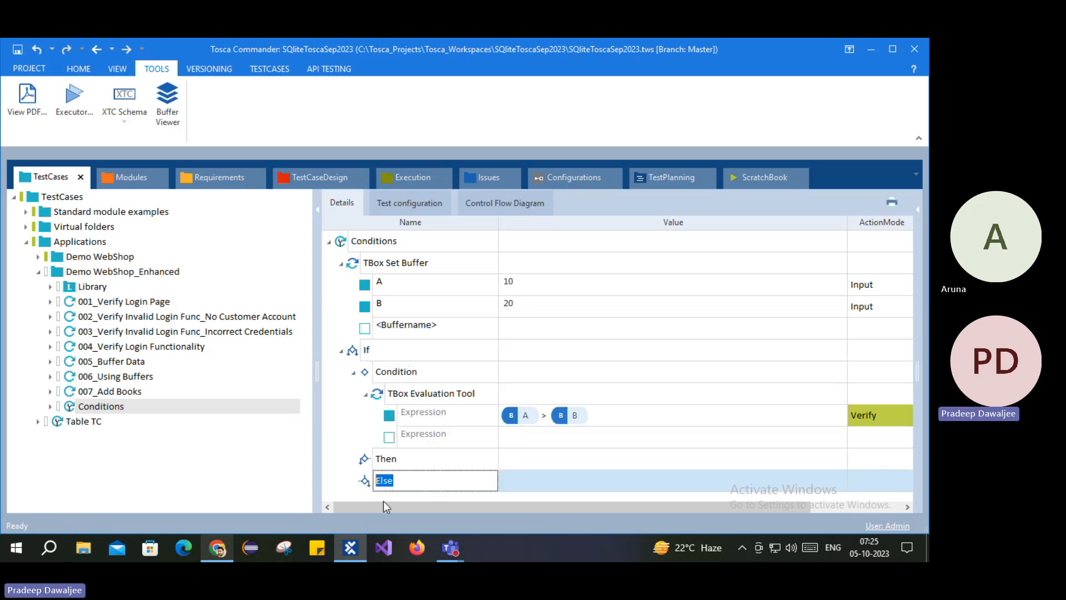
click(368, 482)
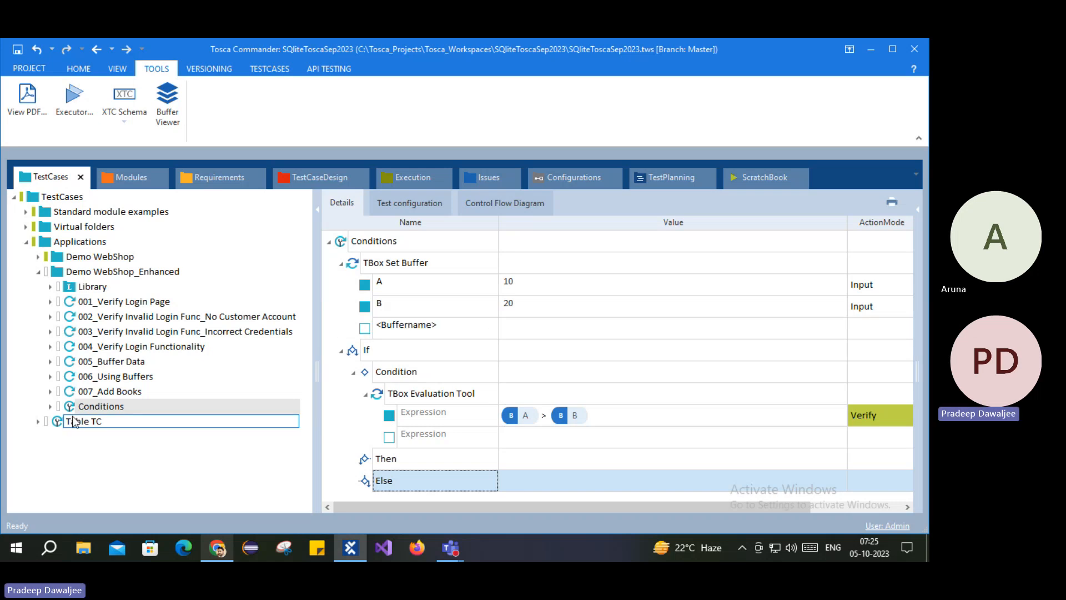
Step: Open 007_Add Books and inspect the If Condition's Log out Exists == True check
click(106, 393)
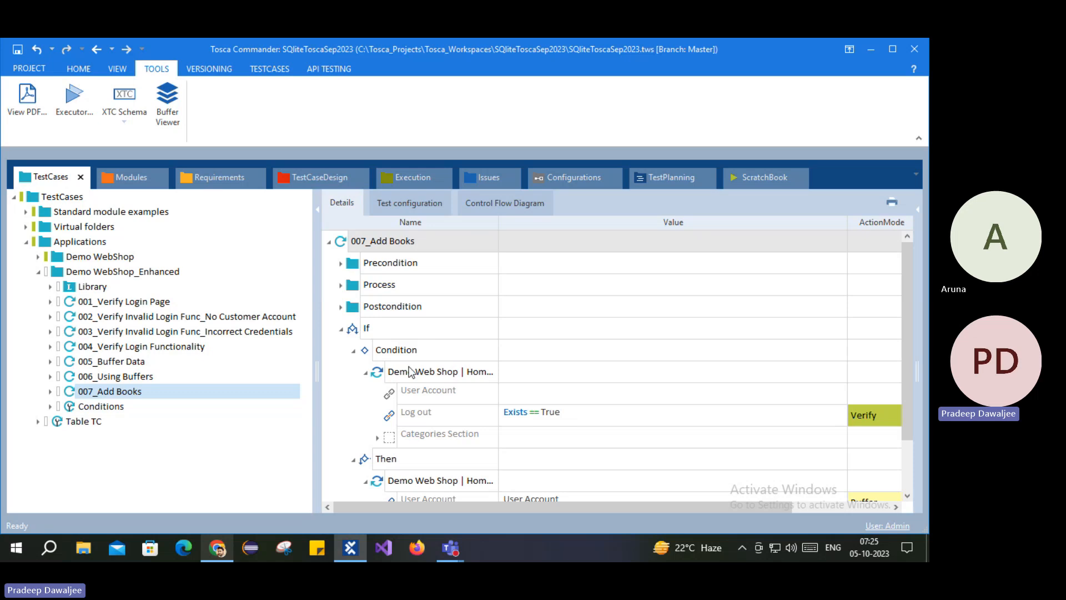
click(406, 335)
click(409, 359)
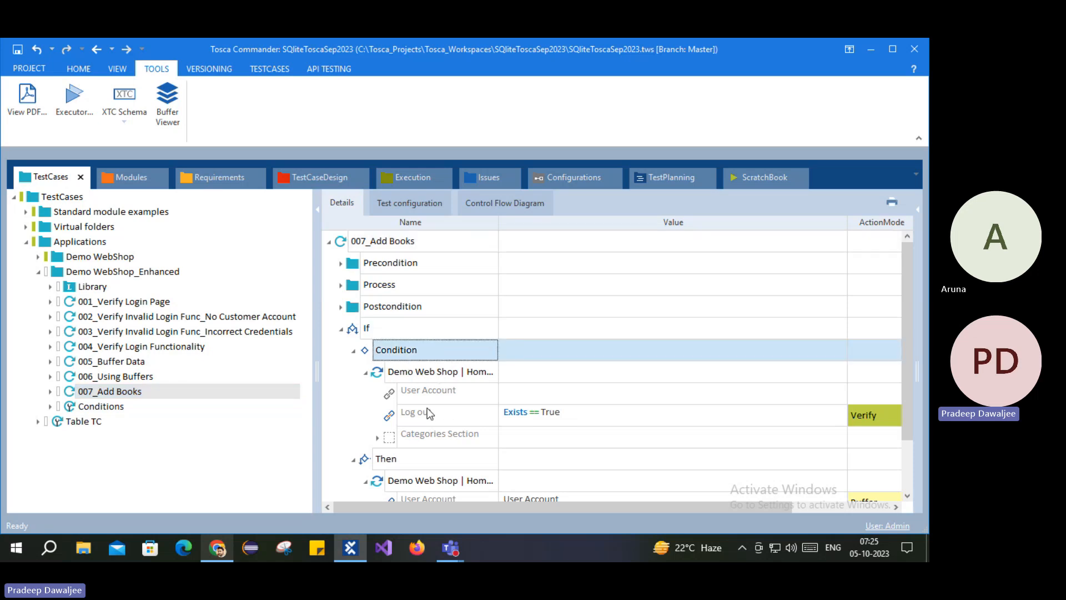
click(513, 414)
click(426, 377)
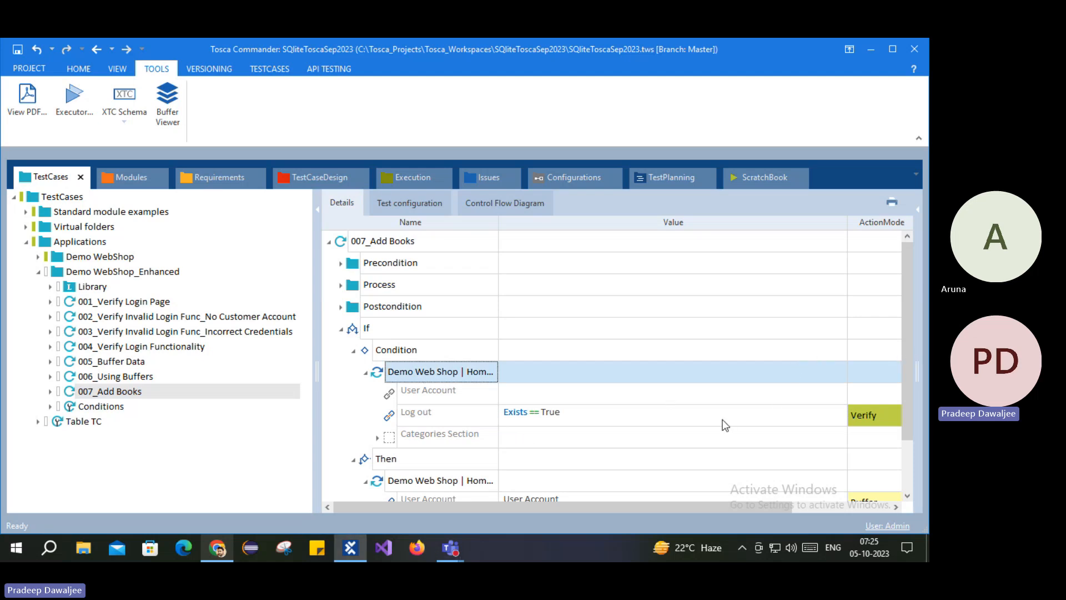
click(407, 418)
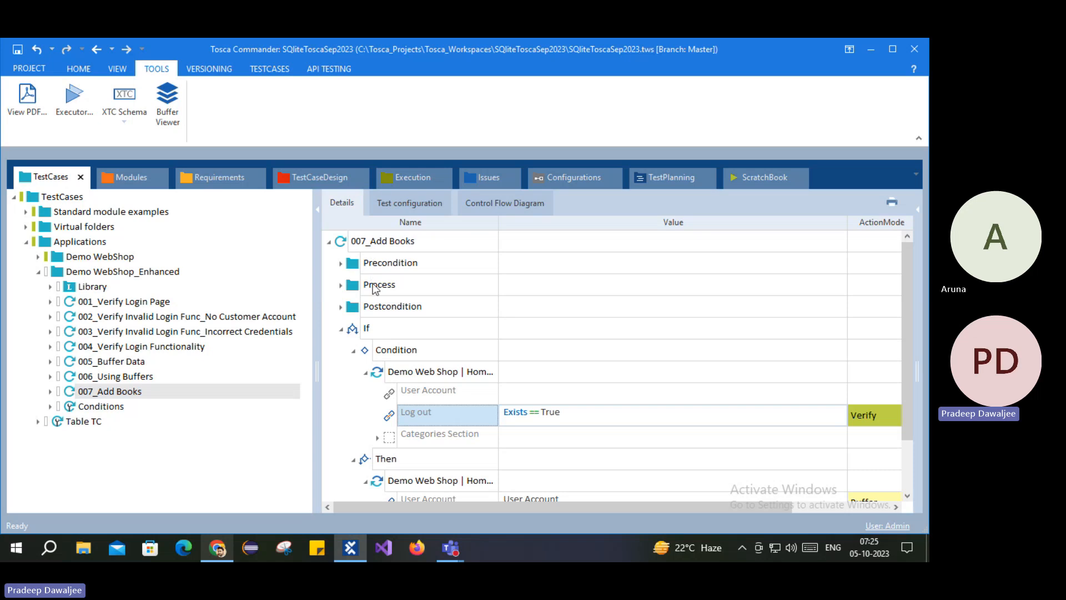
Step: Expand the Process folder to review the Waiton logged-in page and Get Displayed Username steps
click(342, 286)
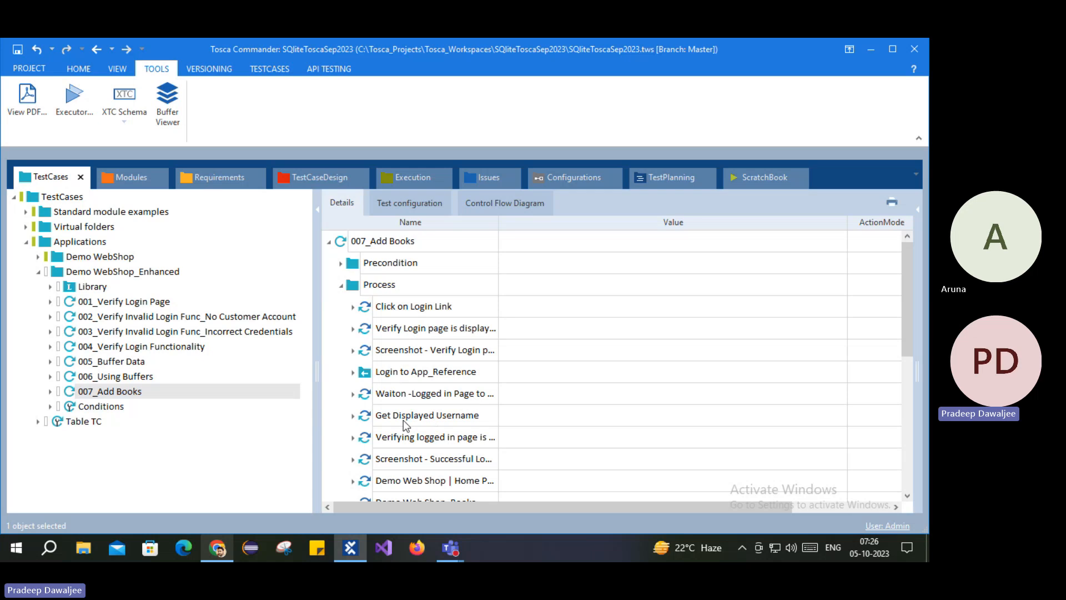
click(375, 421)
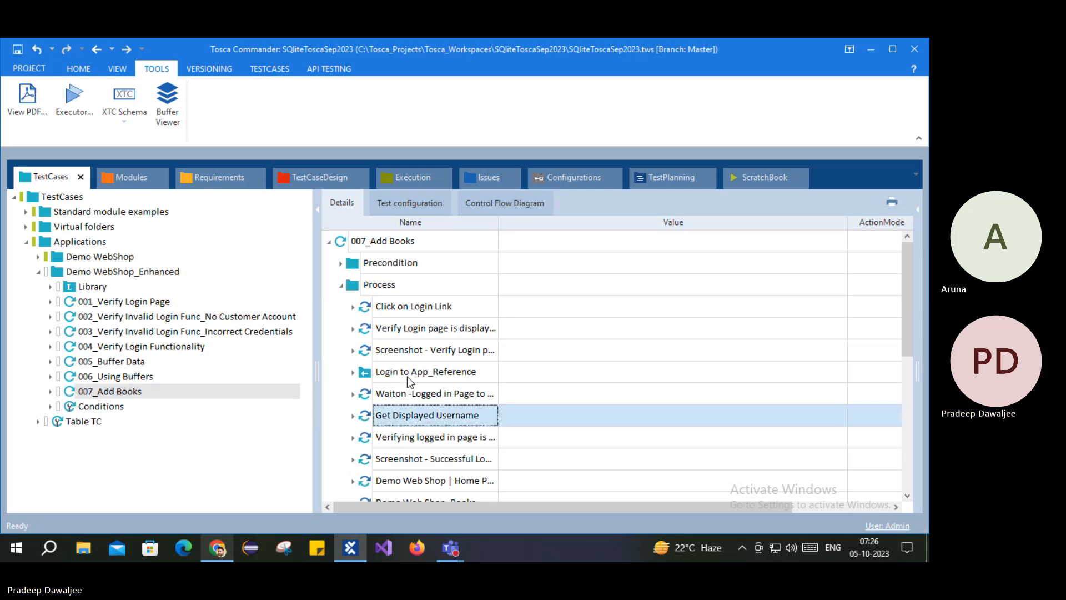
click(402, 397)
click(372, 413)
Step: Move the If block into Process, between the Waiton logged-in page step and Get Displayed Username
scroll(383, 409, down, 3)
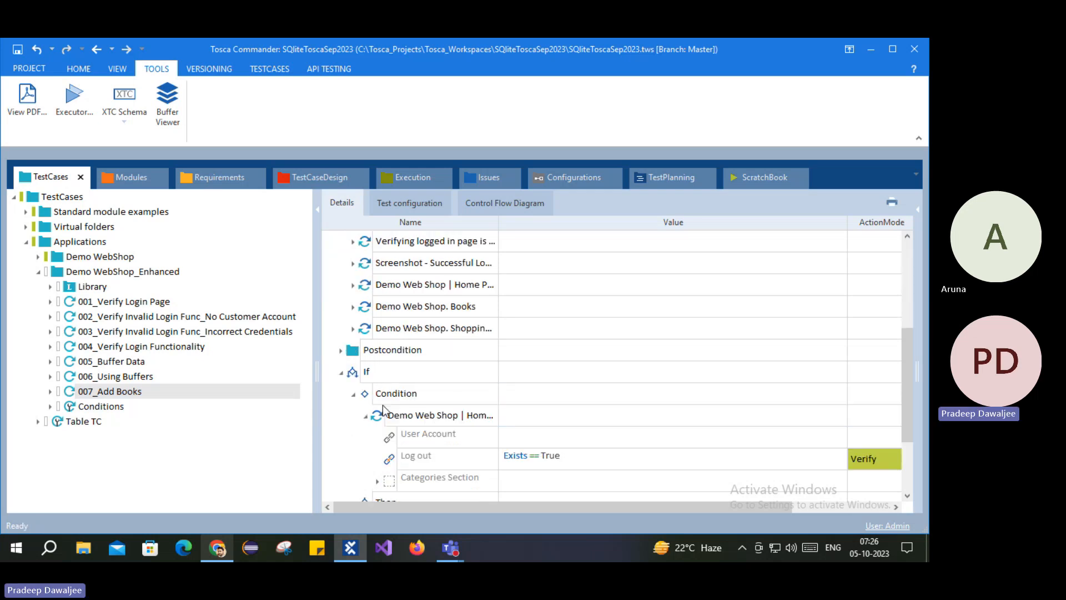
scroll(386, 418, up, 3)
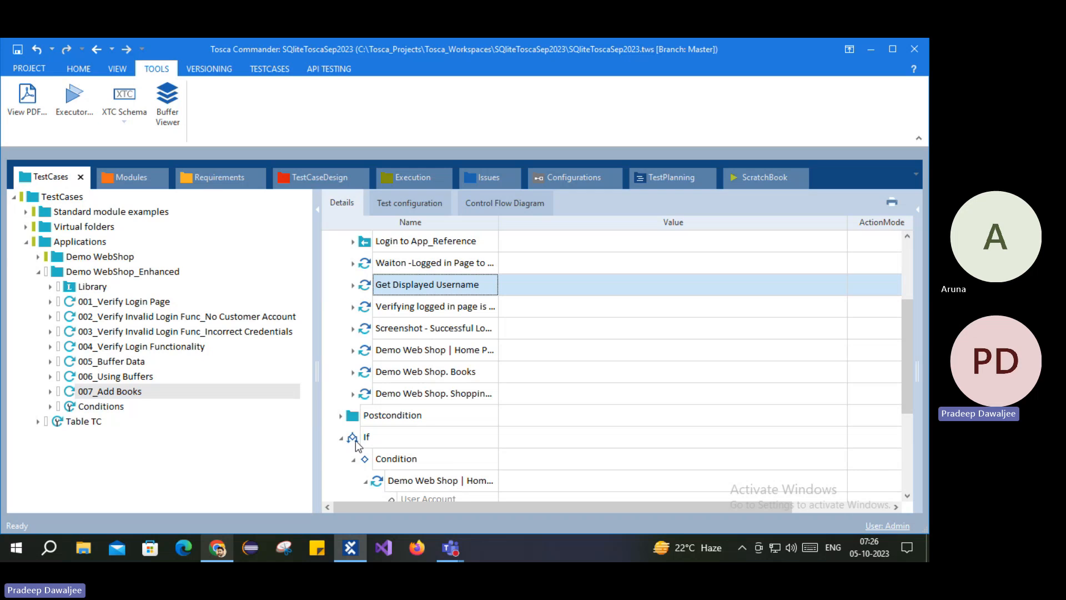
drag(353, 439, 374, 273)
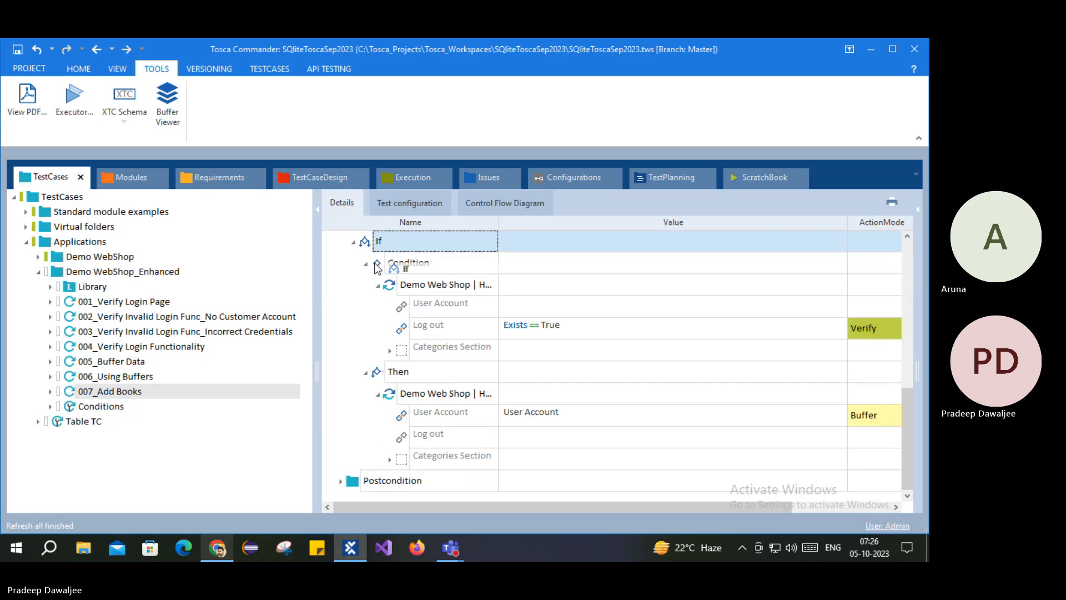
scroll(369, 388, up, 2)
scroll(360, 364, up, 1)
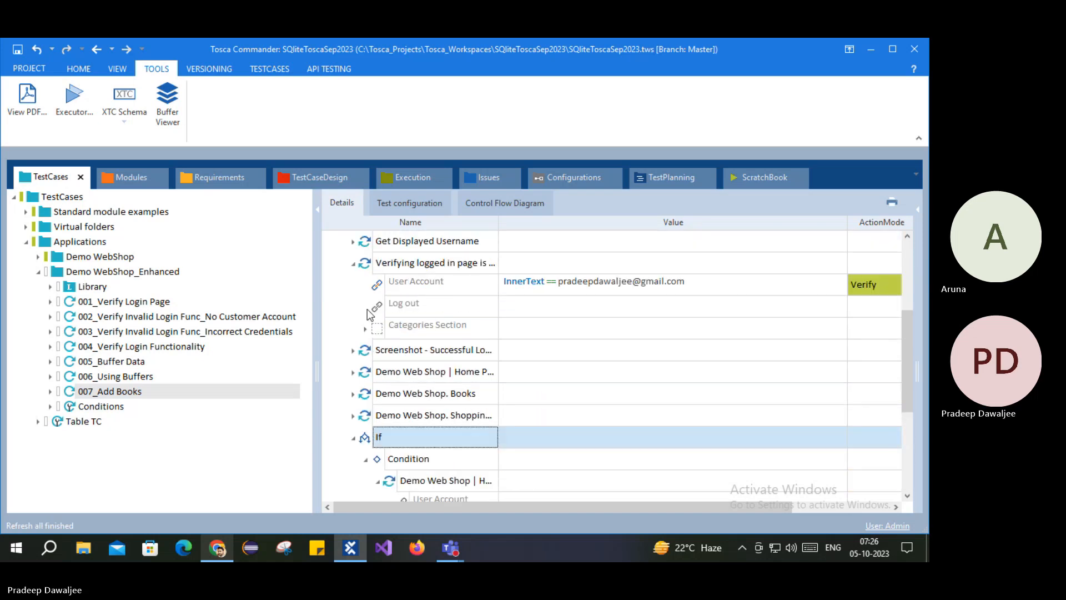
click(354, 264)
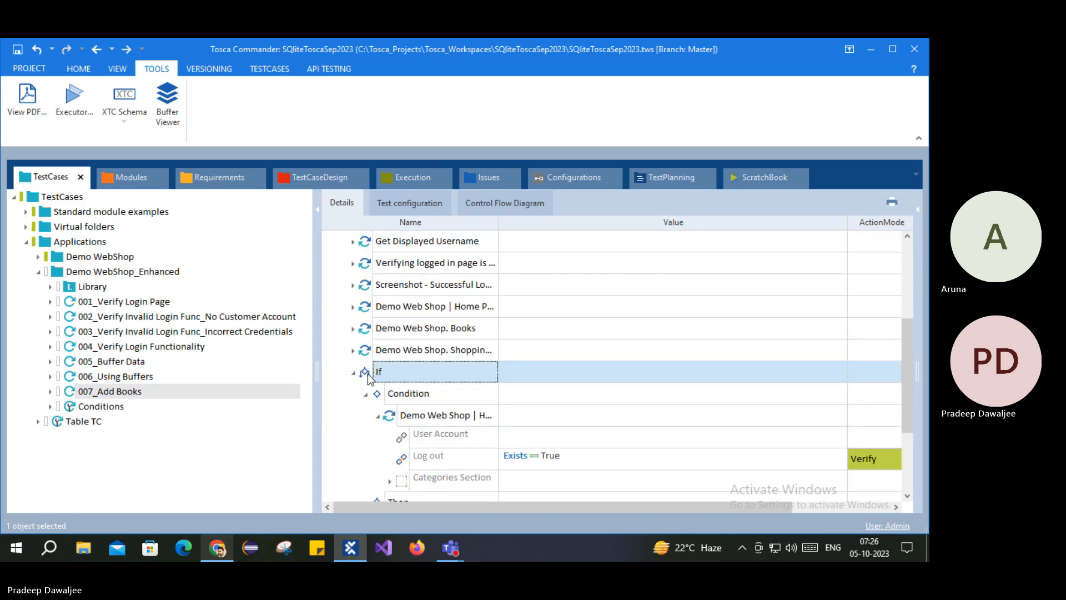
drag(368, 380, 376, 264)
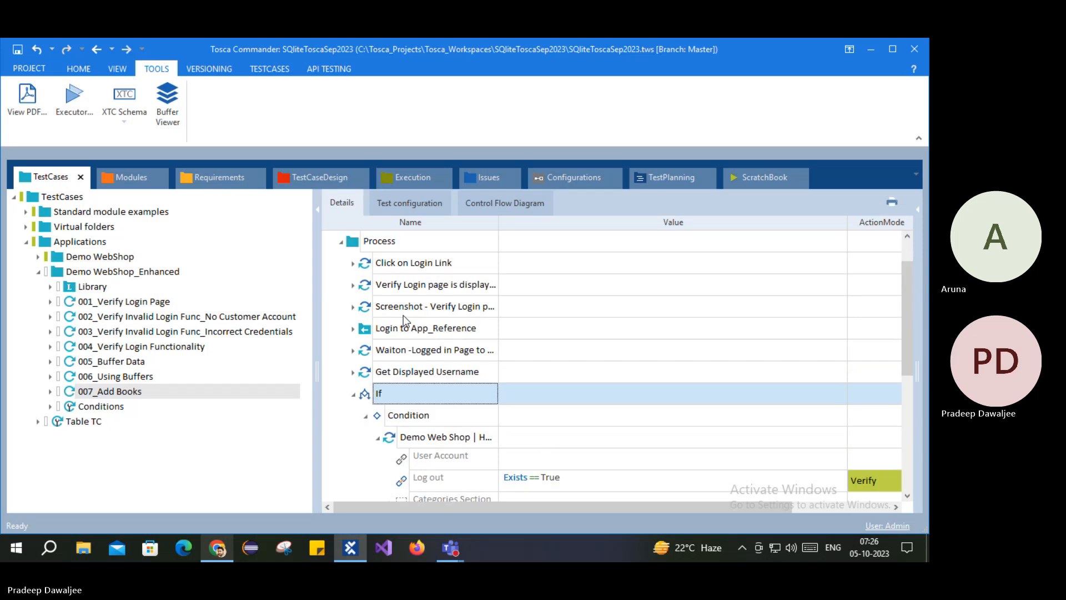
drag(371, 394, 382, 362)
Step: Confirm the If block's placement and look over the login page steps above it
click(354, 372)
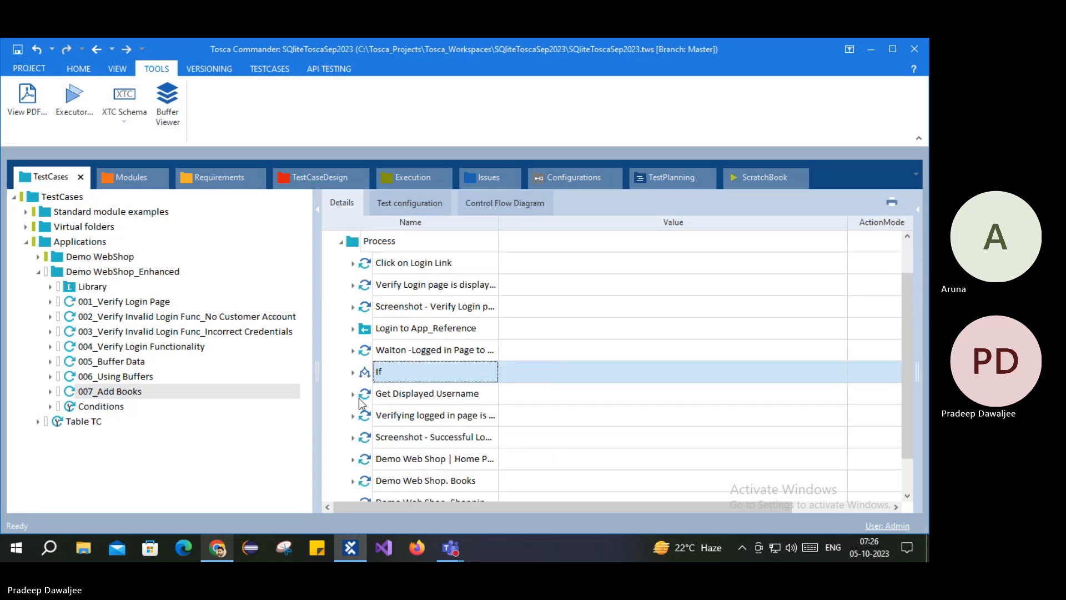
click(406, 284)
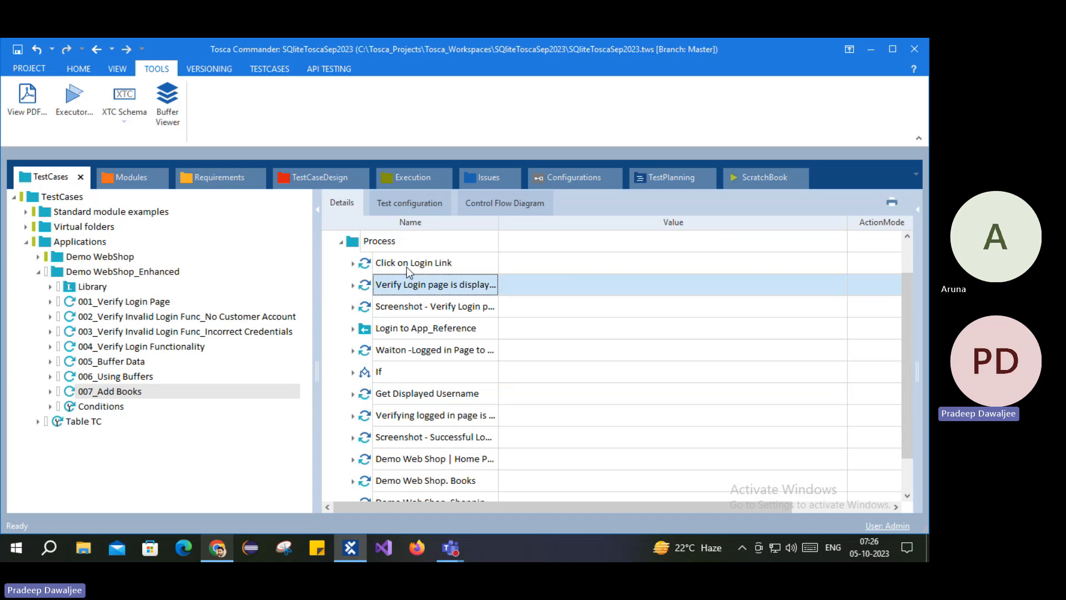
click(433, 265)
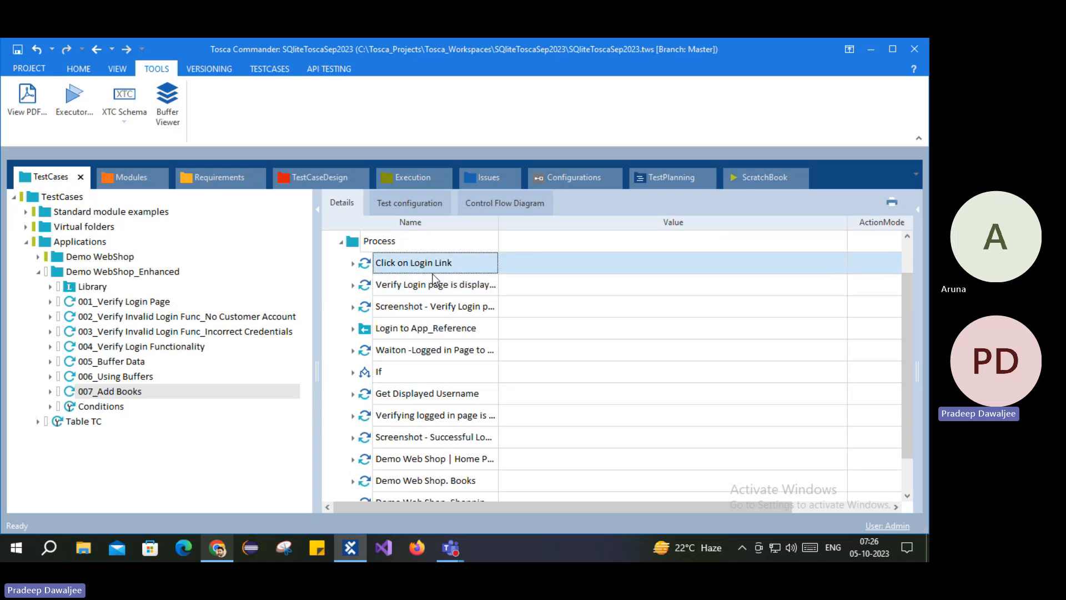
click(410, 309)
click(404, 333)
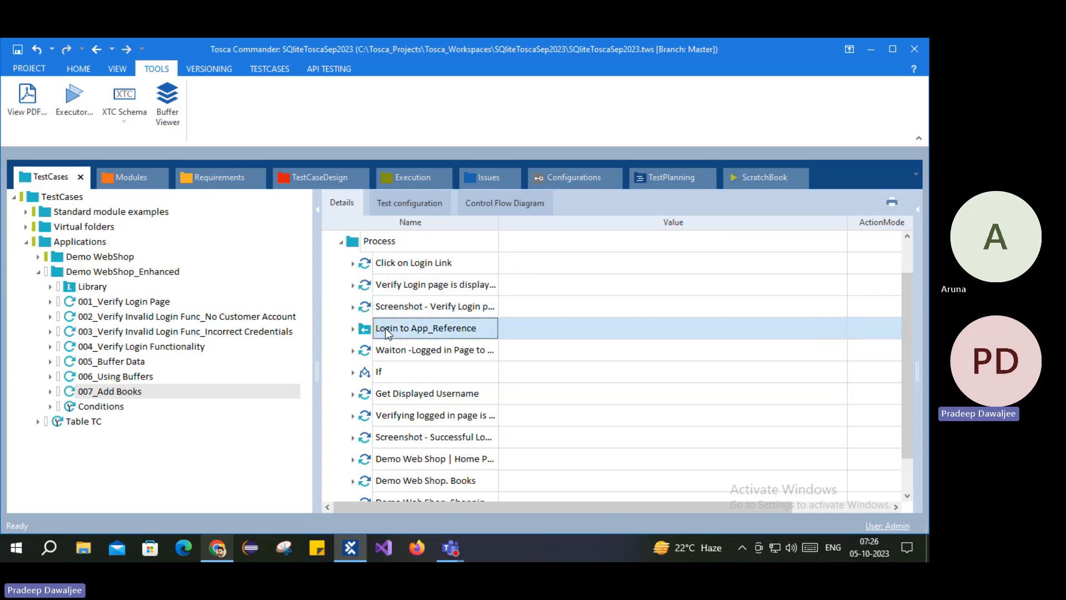
Step: Inspect the email and Password values of Login to App_Reference, then collapse it
click(354, 329)
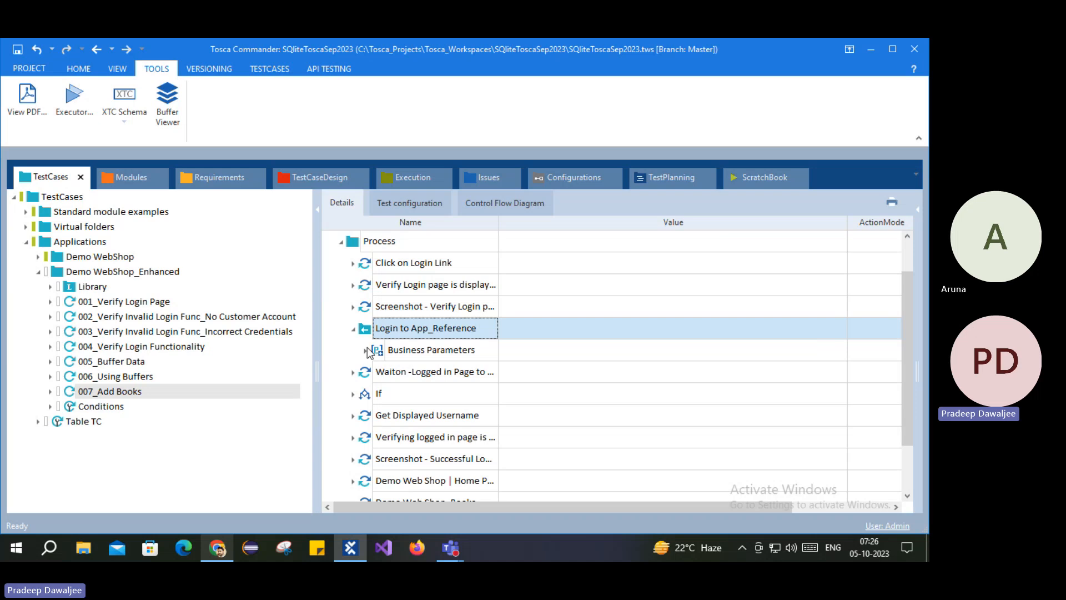
click(365, 350)
click(537, 371)
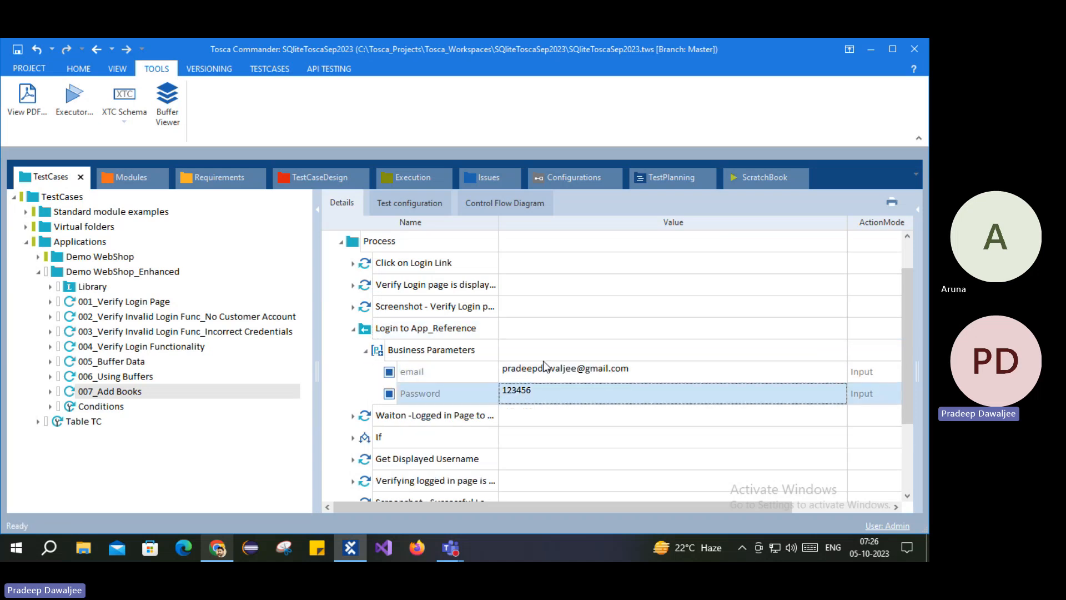
click(523, 397)
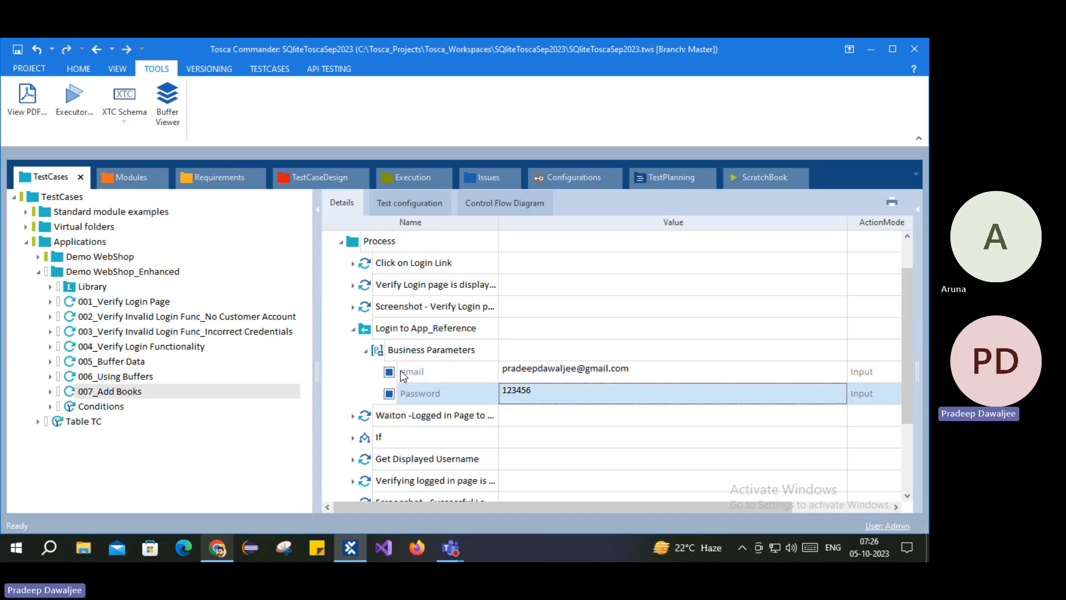
click(368, 330)
click(353, 329)
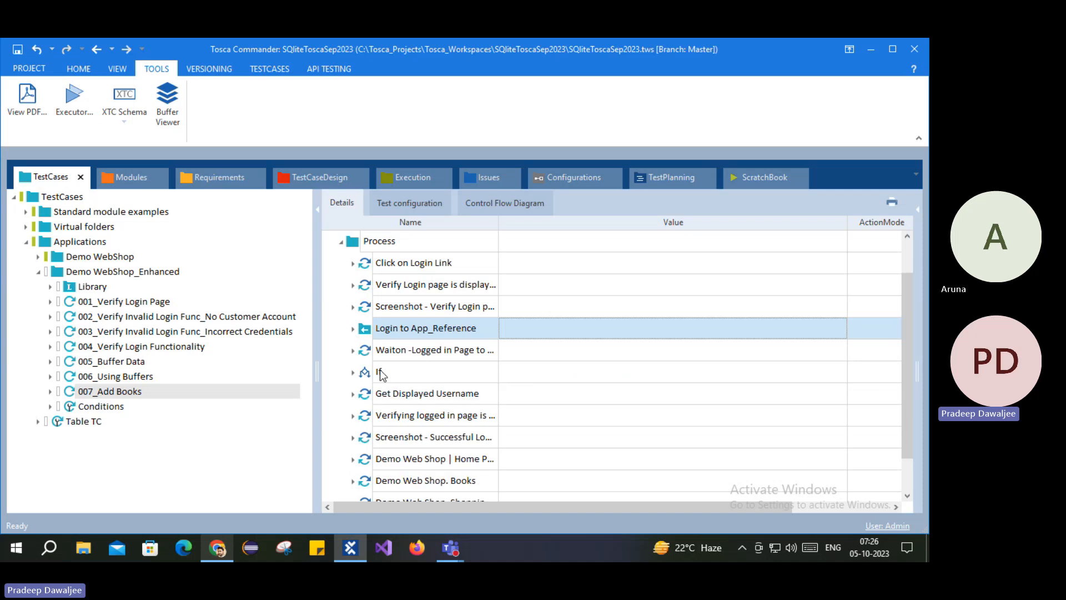
Step: Check the Waiton logged-in page step and move the If block directly above it
click(356, 352)
click(354, 350)
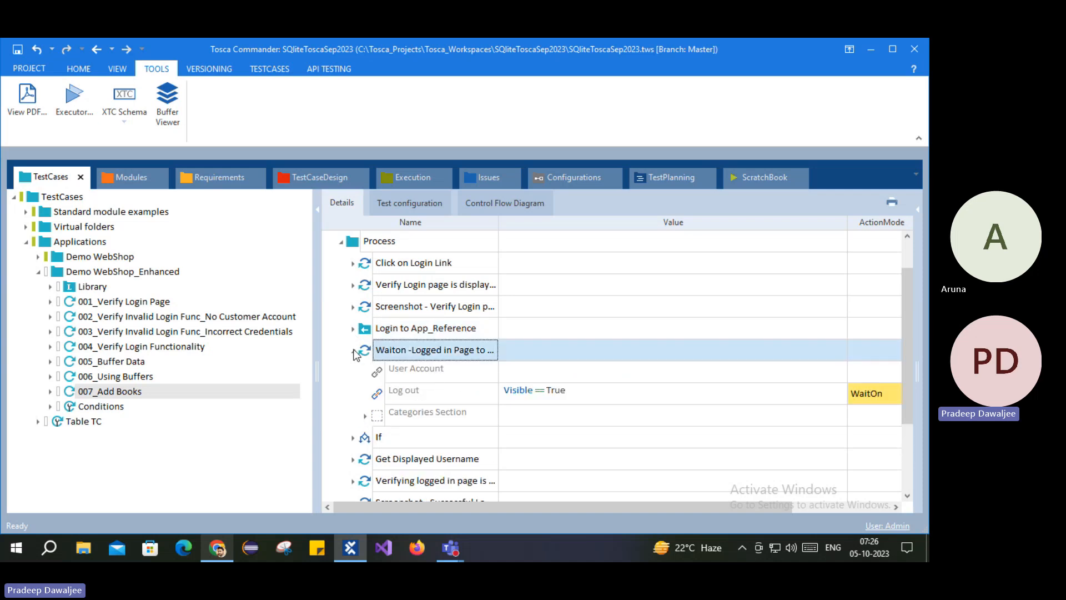
click(353, 351)
drag(366, 378, 377, 346)
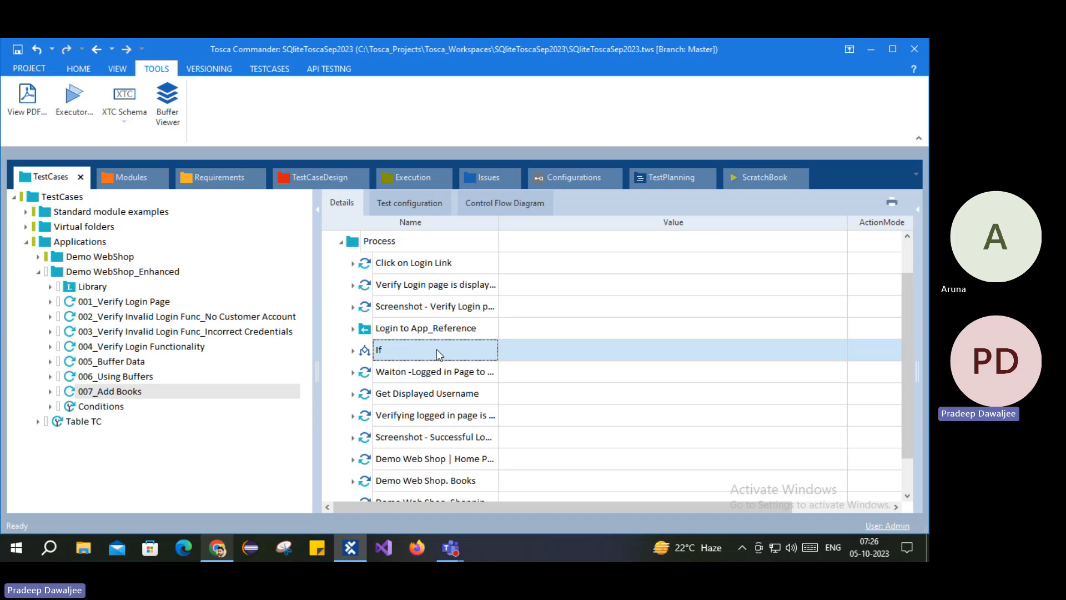
Step: Review the If block and the Login to App_Reference parameters
click(380, 330)
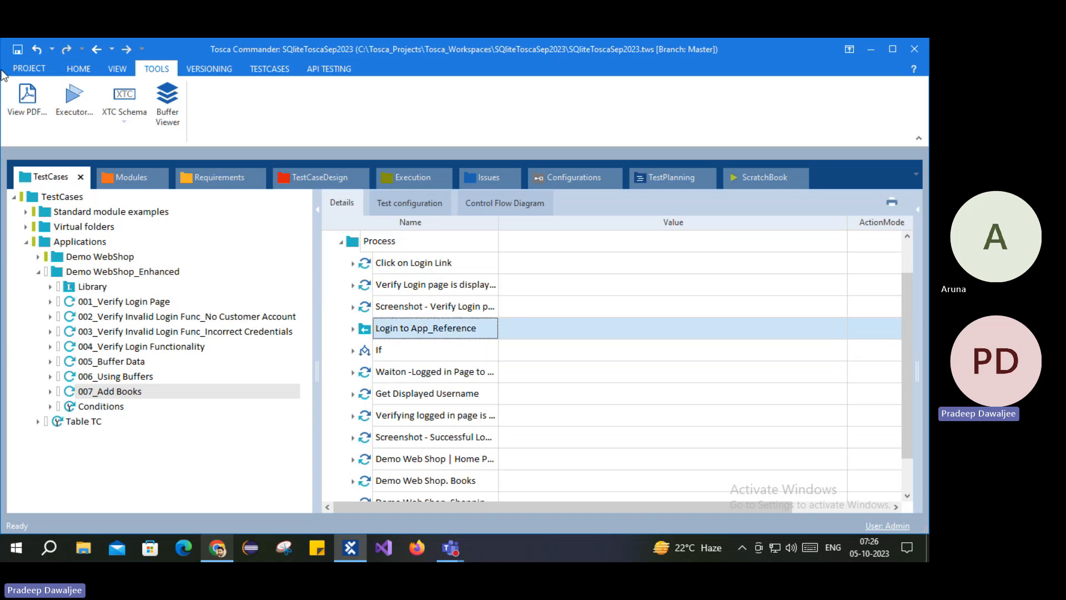
click(371, 351)
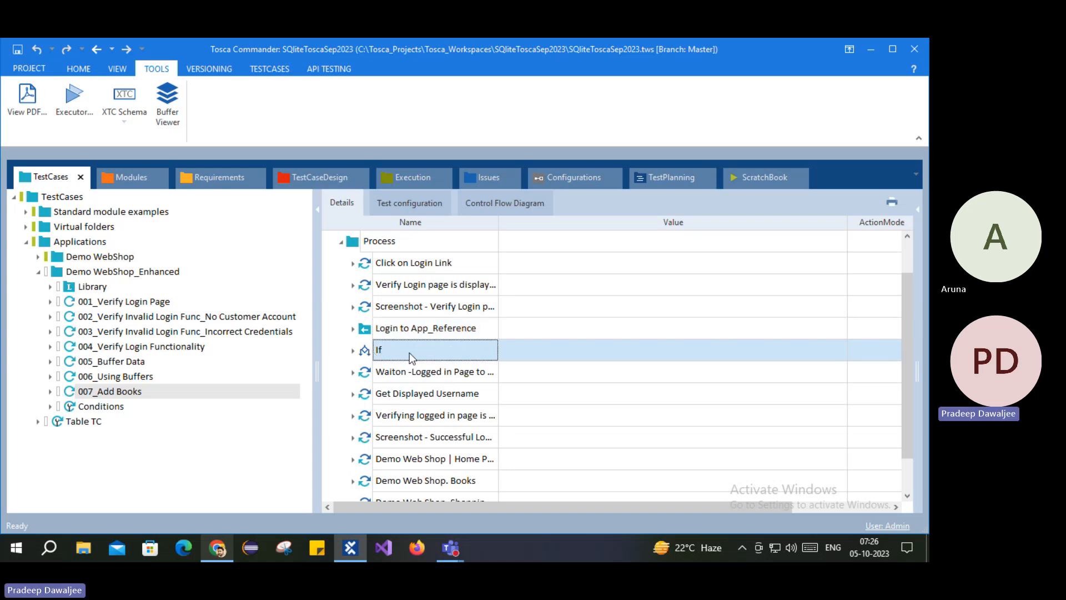
click(353, 350)
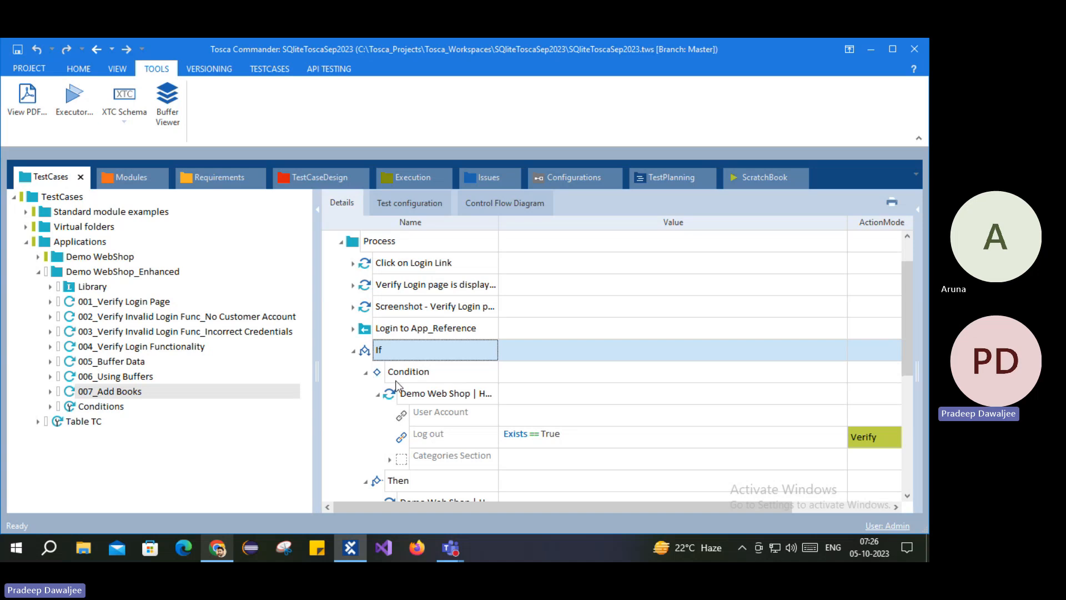
click(368, 332)
click(354, 329)
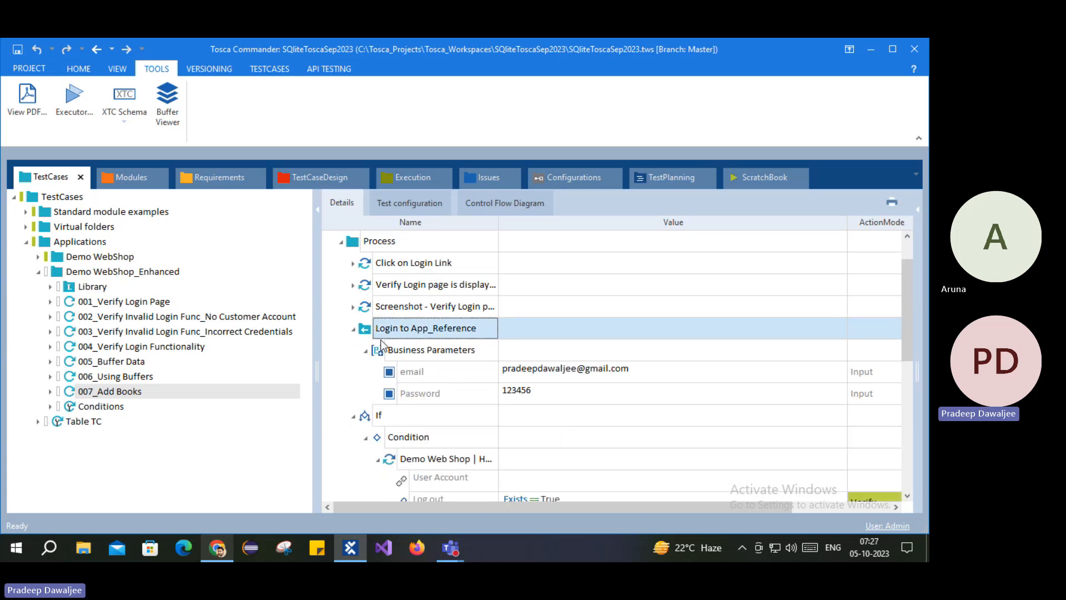
click(353, 330)
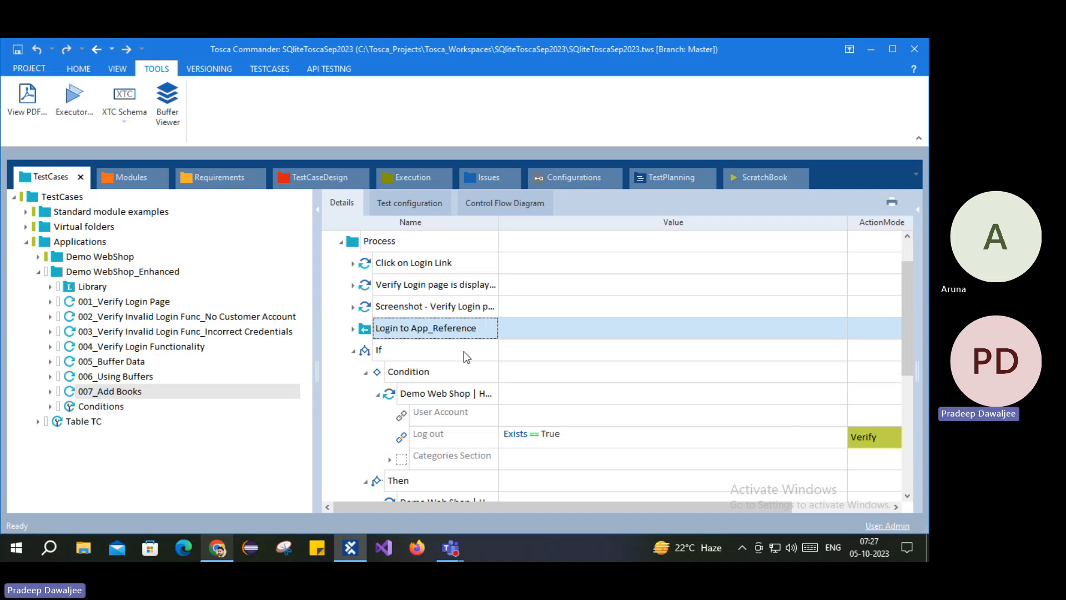
Step: Inspect the If block's Condition login check and Then branch, then collapse the If
click(403, 378)
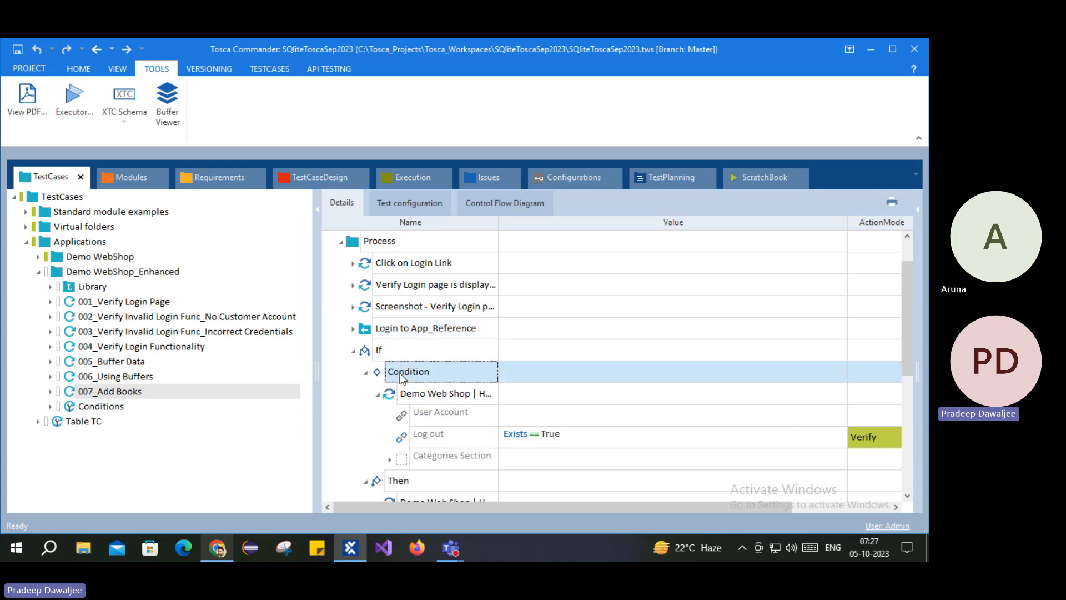
click(366, 373)
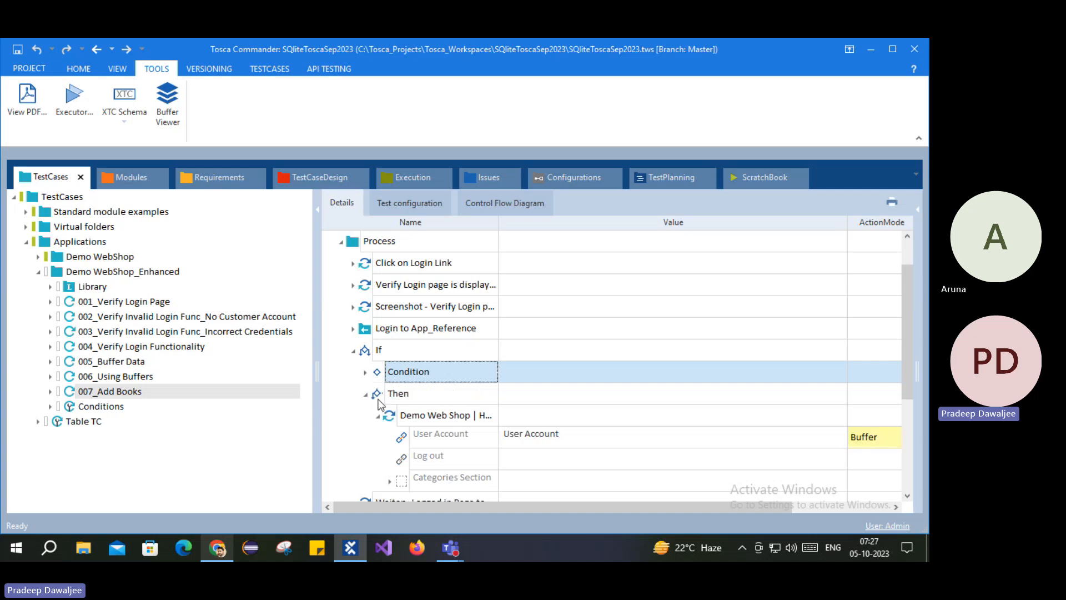
click(378, 399)
click(424, 420)
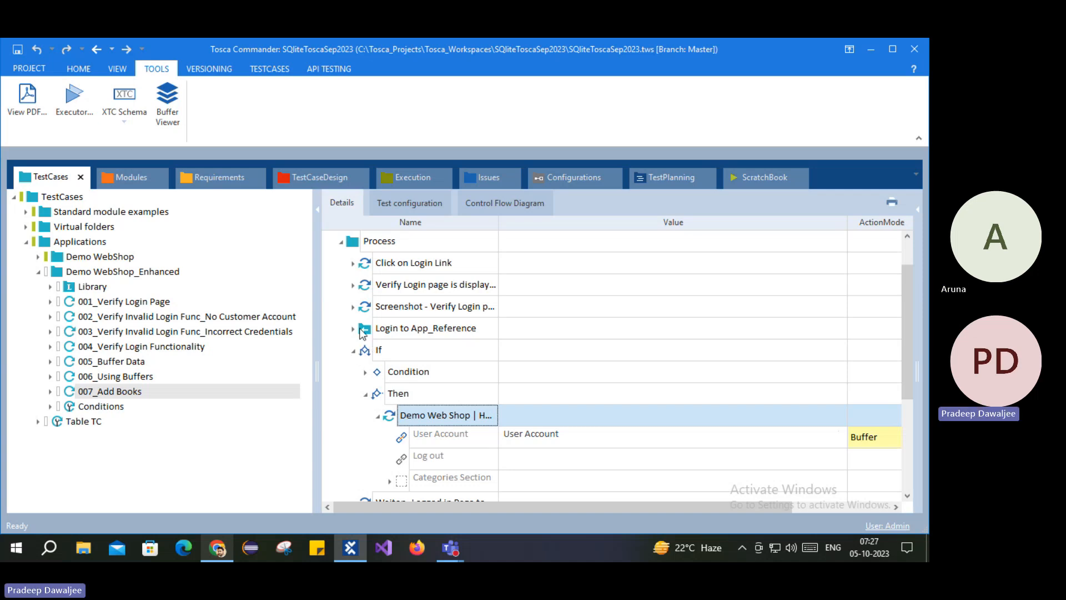
click(379, 334)
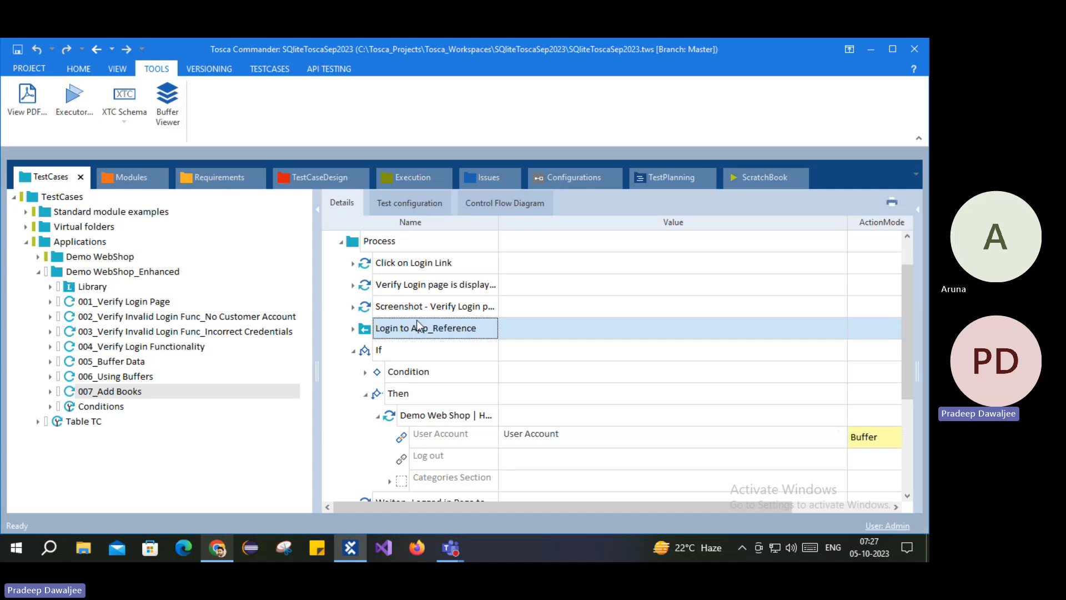
click(400, 371)
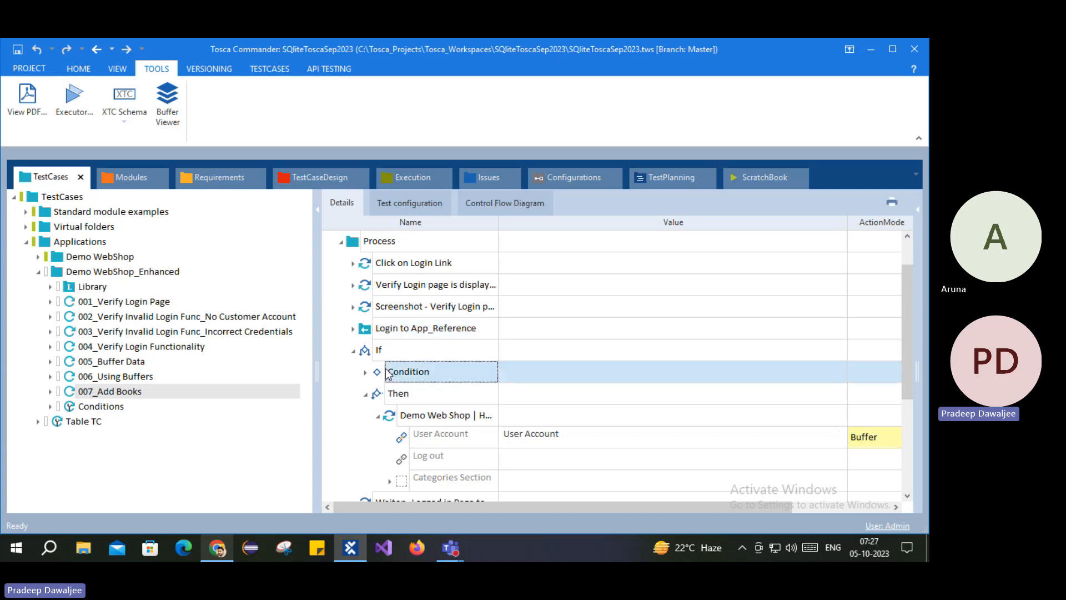
click(366, 372)
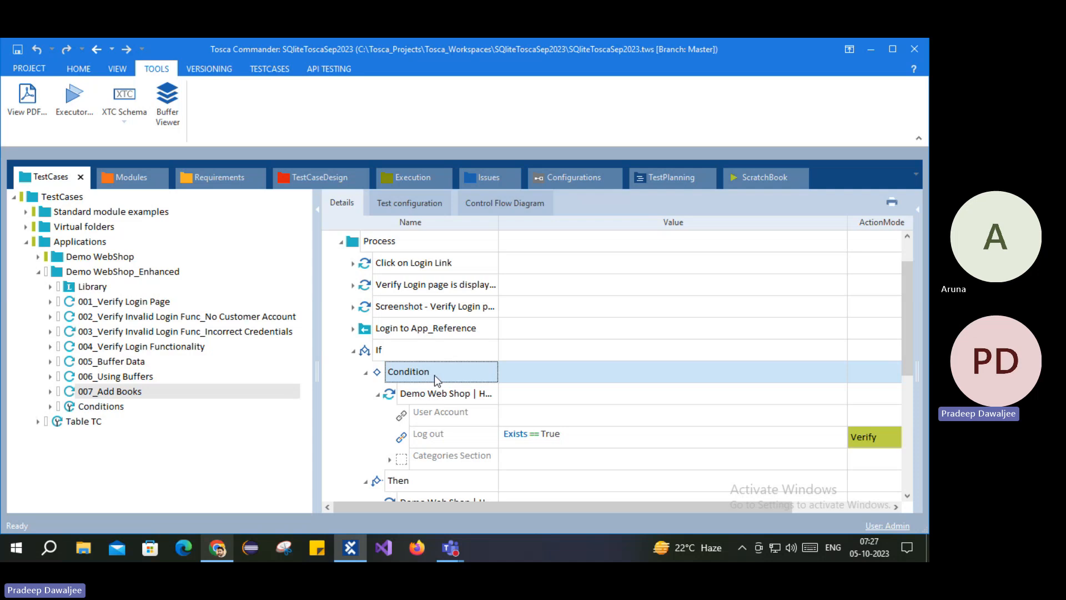
click(368, 374)
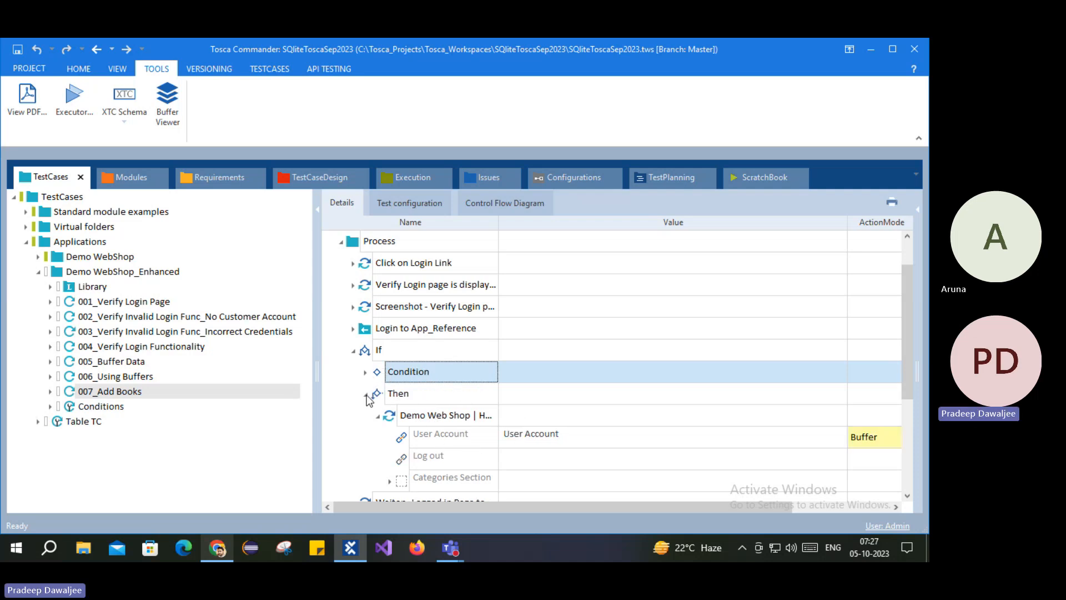
click(366, 395)
click(370, 354)
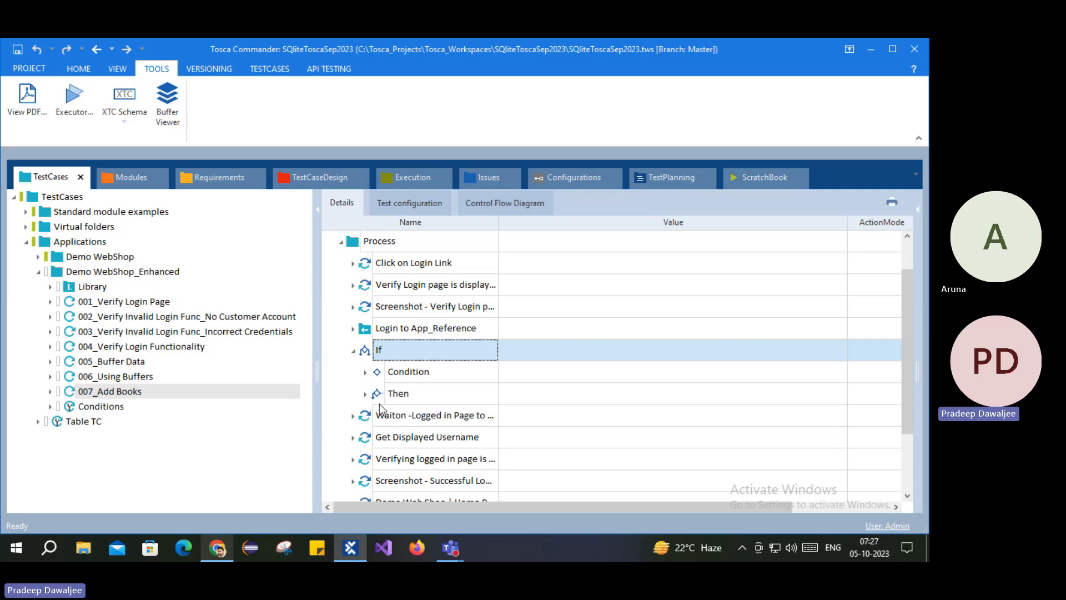
click(354, 351)
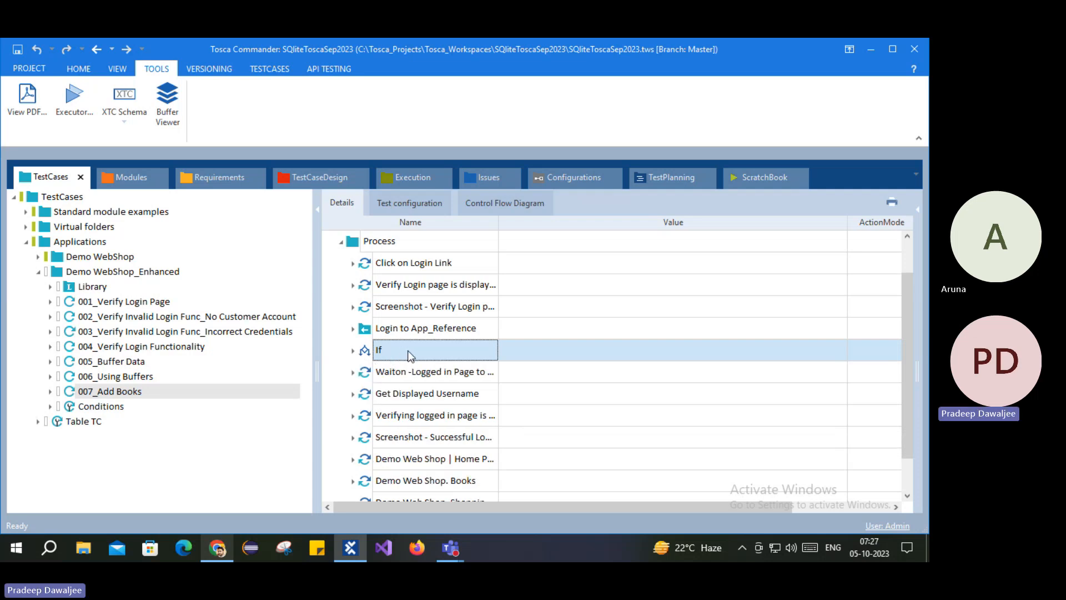
Step: Inspect the WaitOn step, then select the seven rows from WaitOn to the last Demo Web Shop step
click(370, 376)
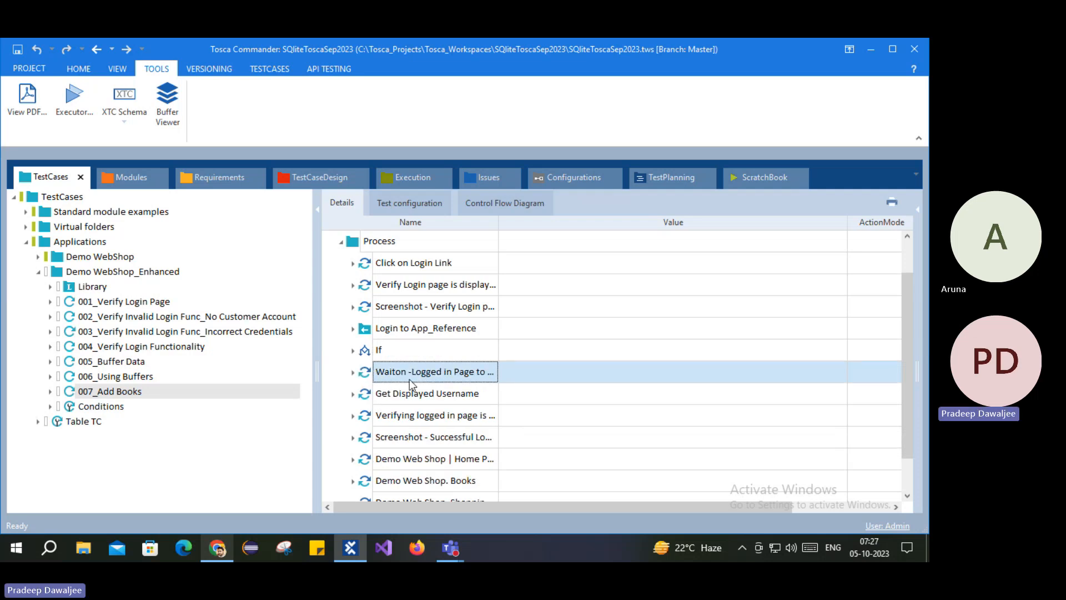
click(353, 373)
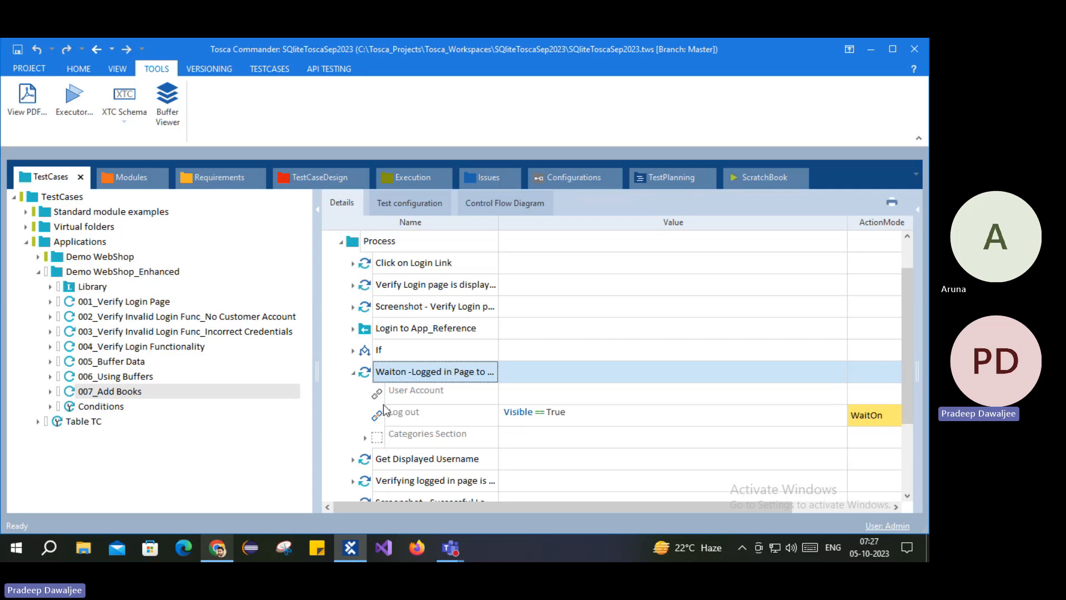
click(353, 372)
click(387, 333)
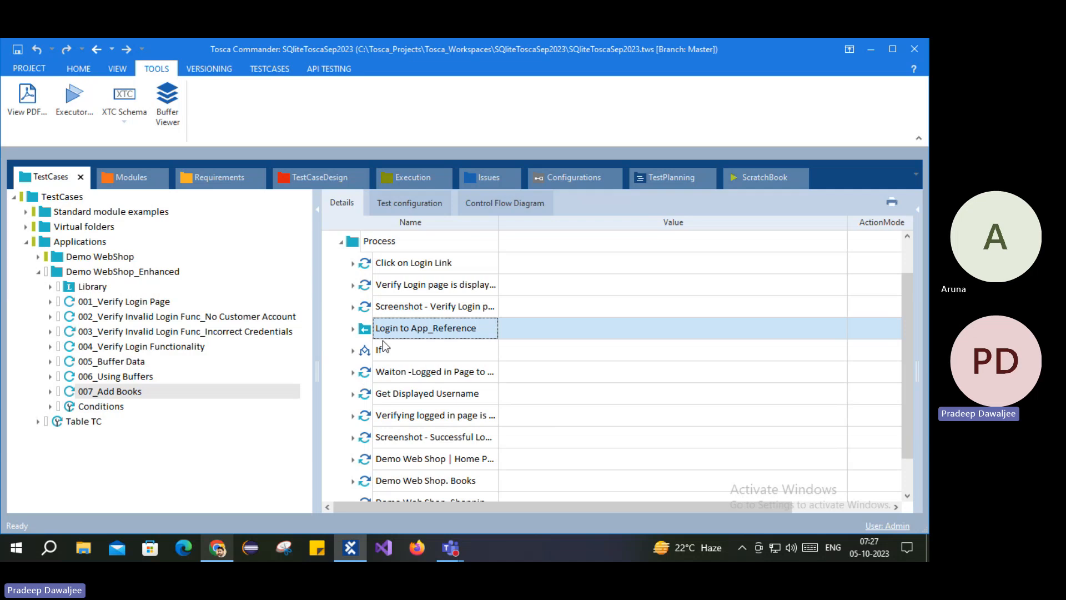
click(385, 377)
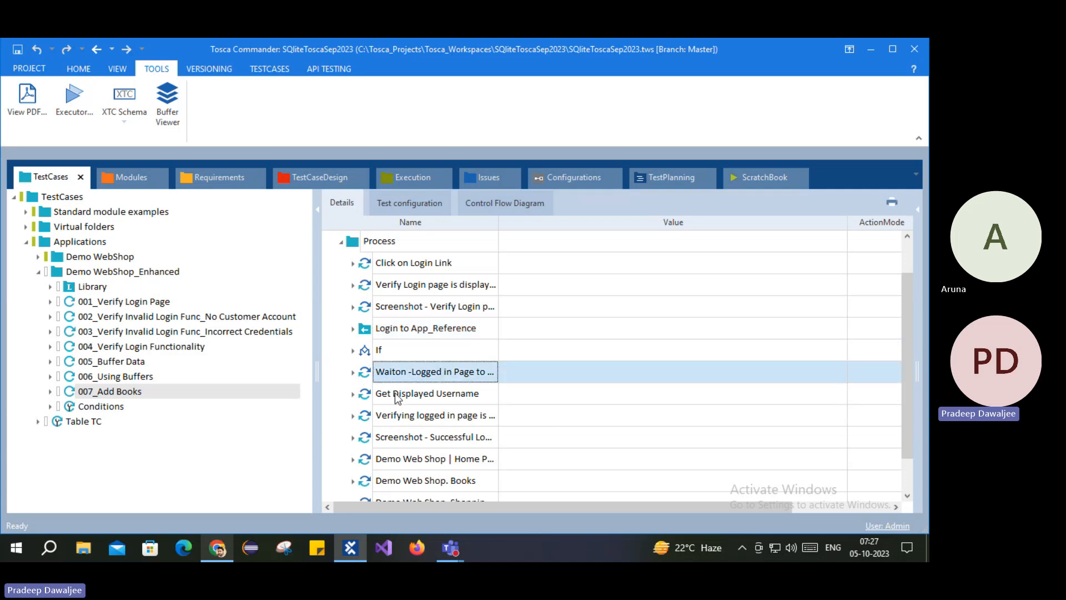
click(378, 354)
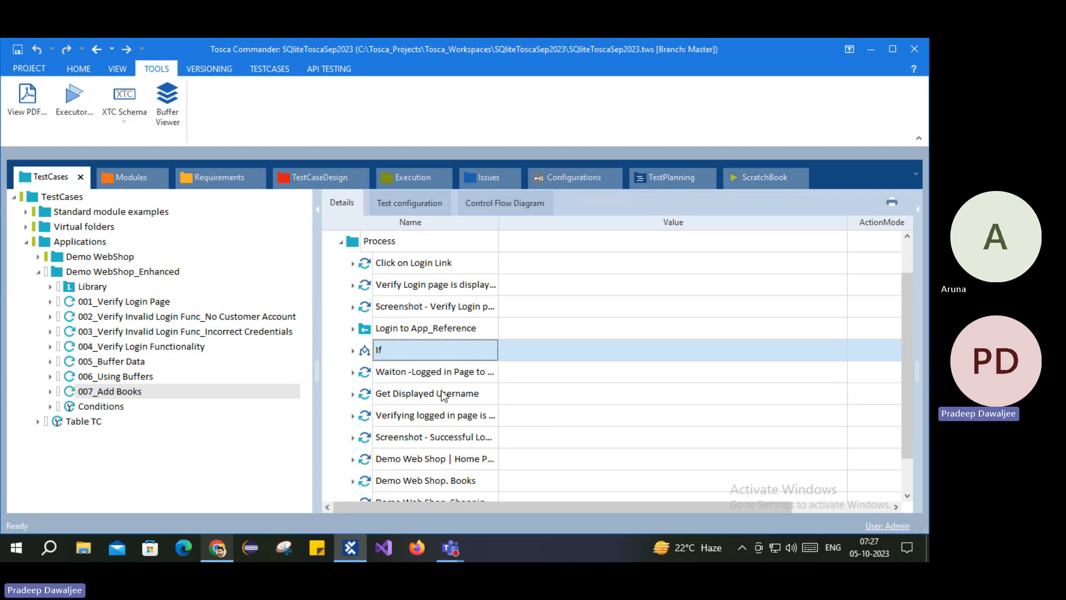
click(384, 375)
scroll(408, 469, down, 1)
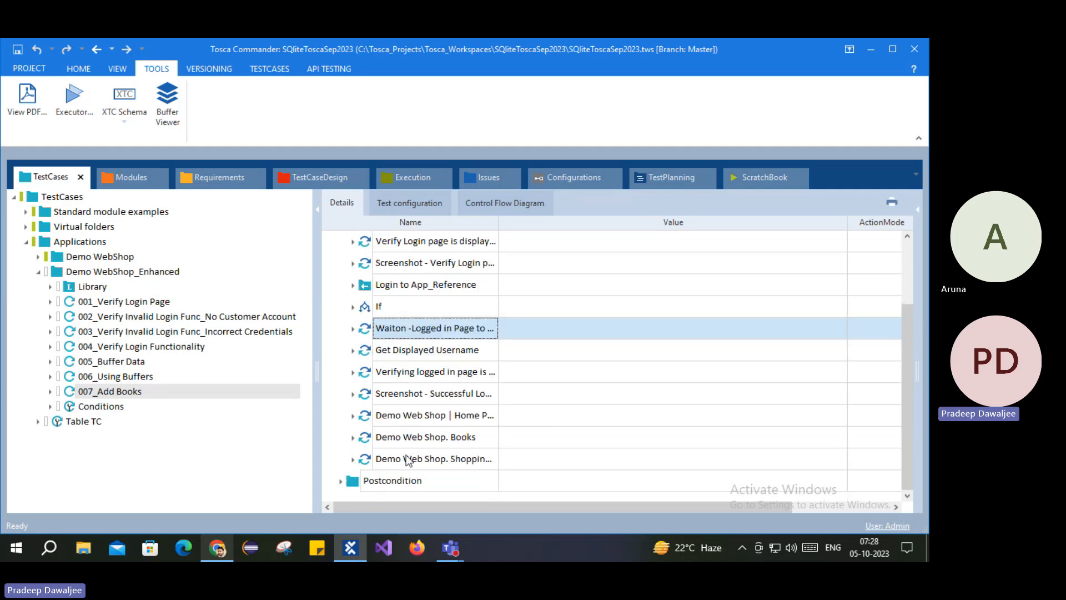
shift+click(412, 459)
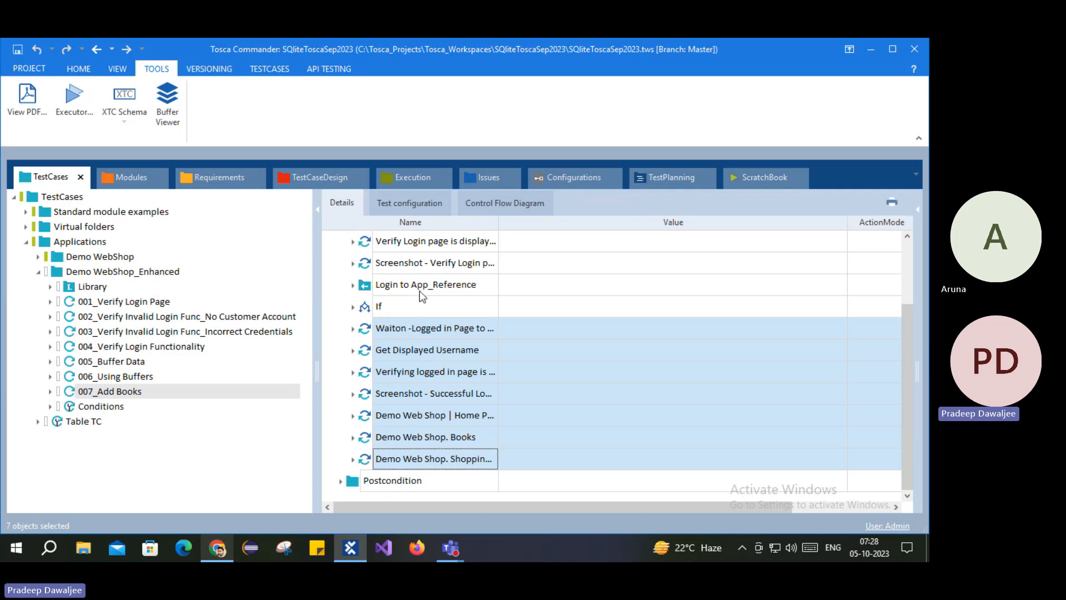
Step: Drop the seven selected steps into the If block's Then branch
click(353, 307)
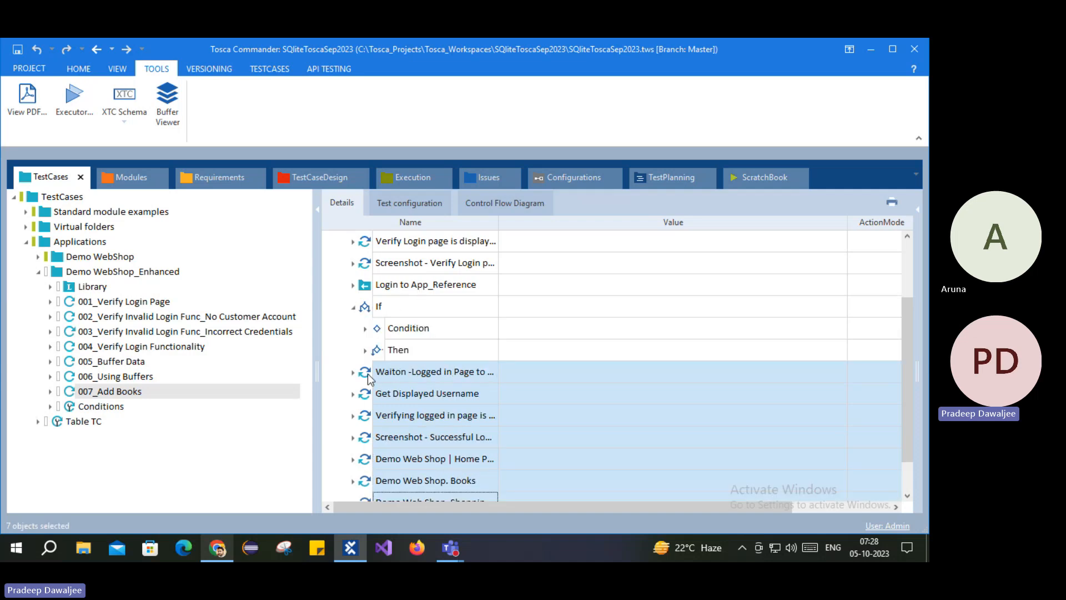
drag(367, 377, 381, 353)
scroll(383, 354, up, 3)
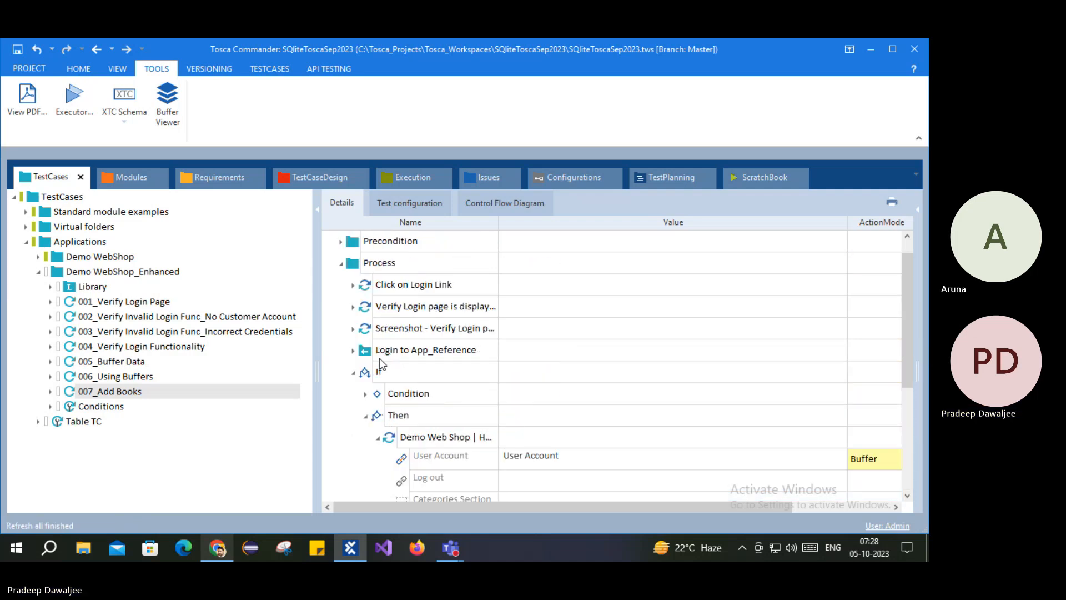
Step: Re-expand the If and its Condition to review the Log out check
click(353, 373)
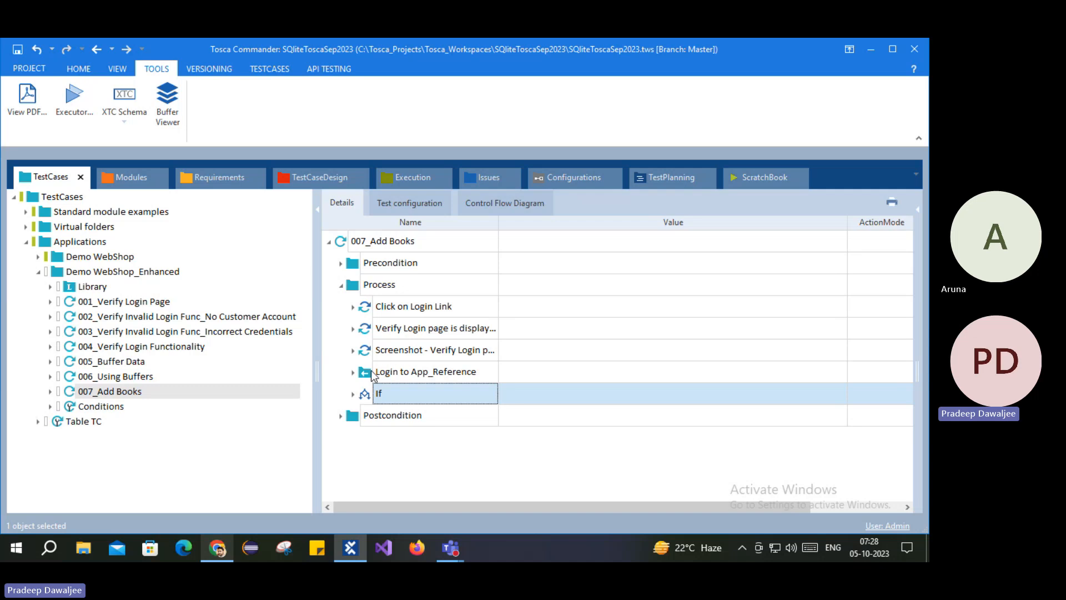
click(365, 371)
click(391, 395)
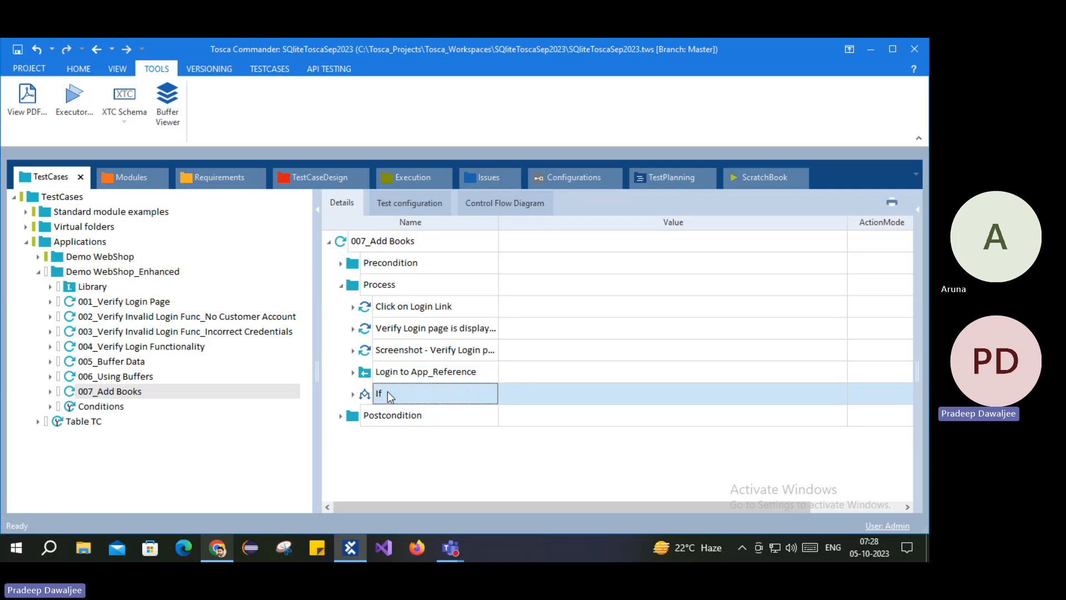
click(354, 394)
click(367, 416)
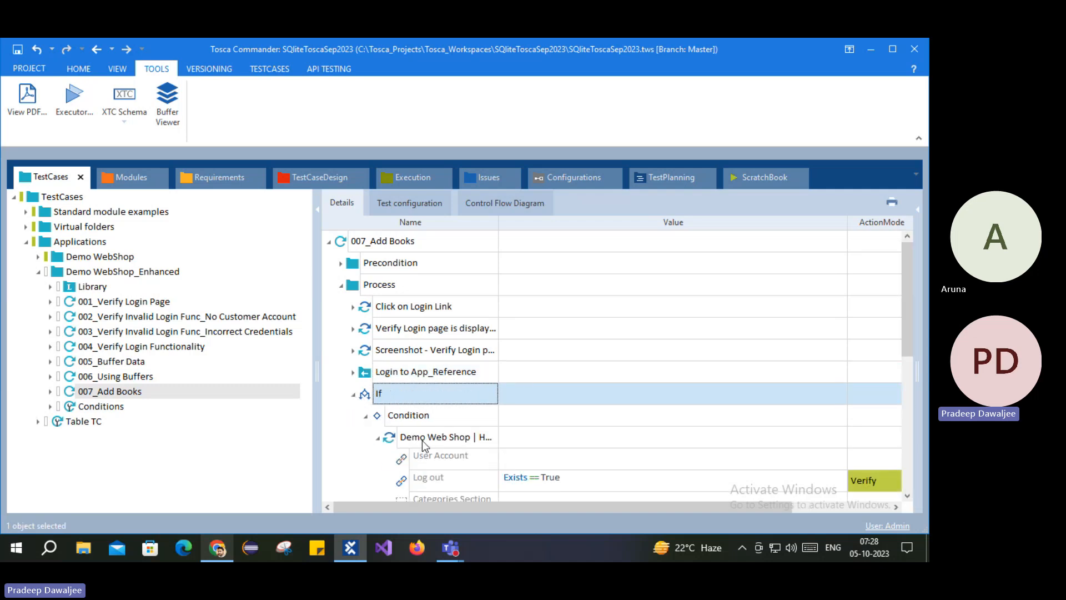
click(501, 481)
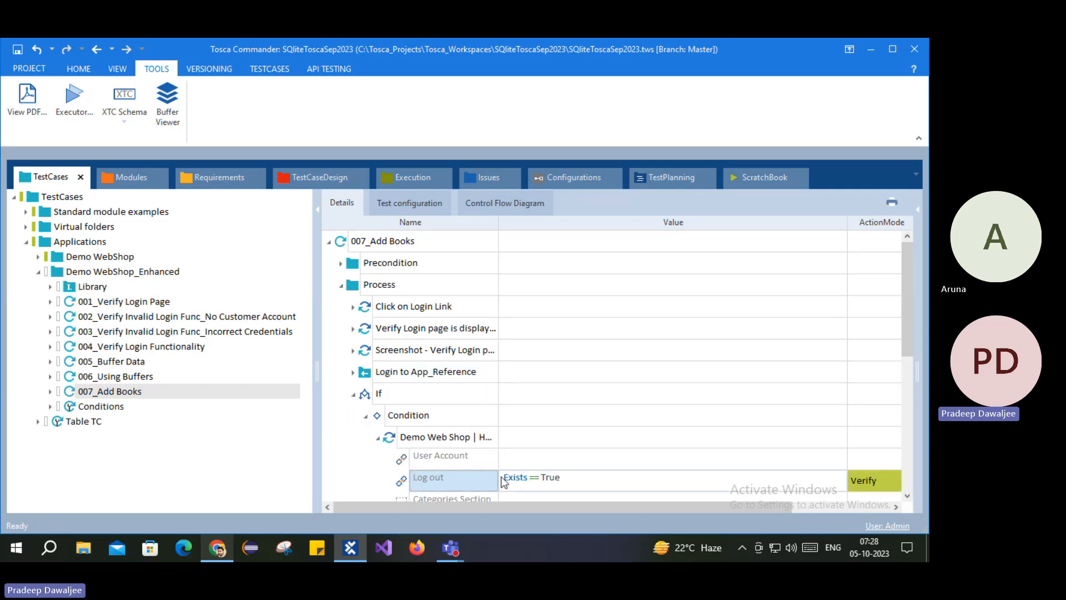
click(354, 395)
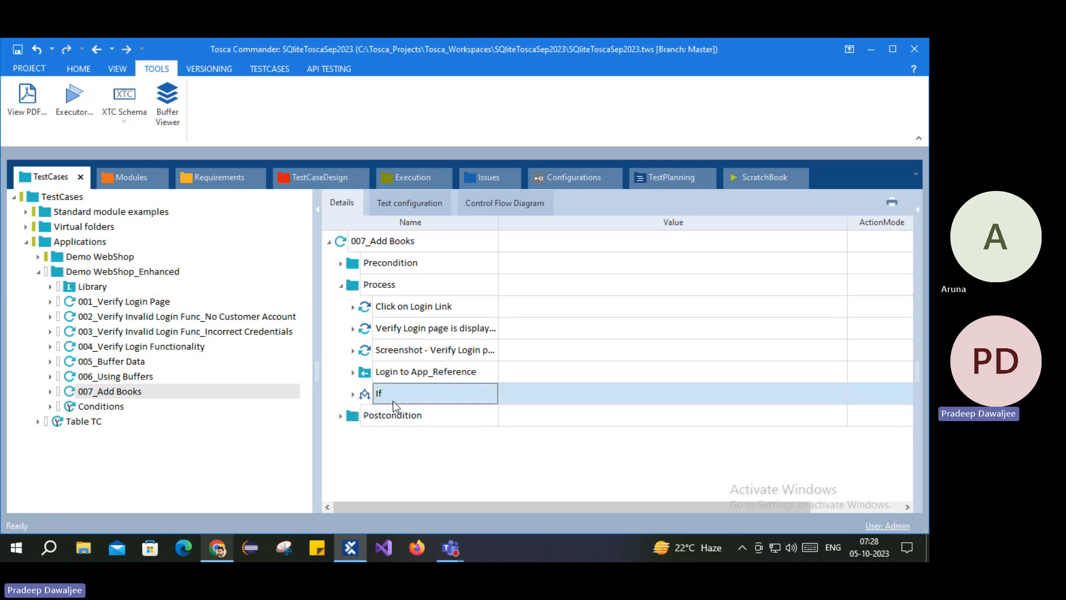
Step: Delete the duplicate If under Postcondition, then expand the If block in Process
click(355, 418)
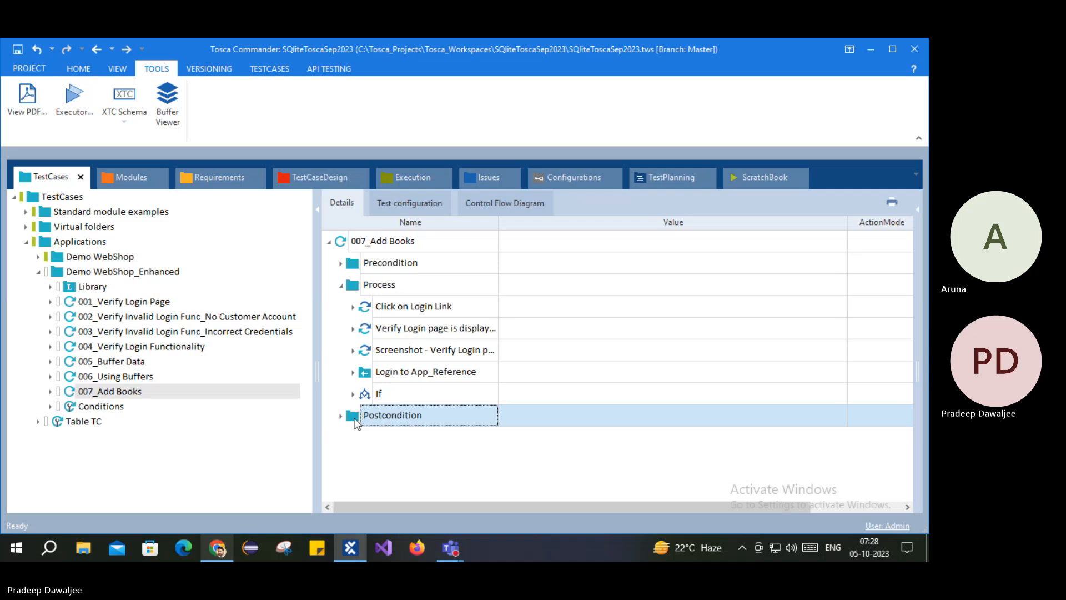
click(342, 416)
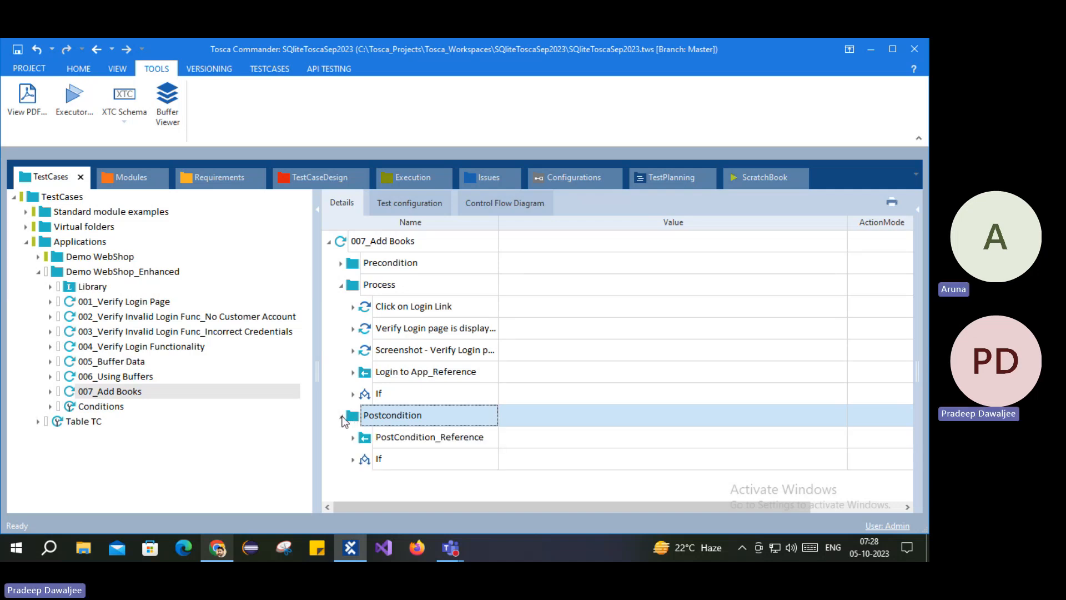
click(371, 458)
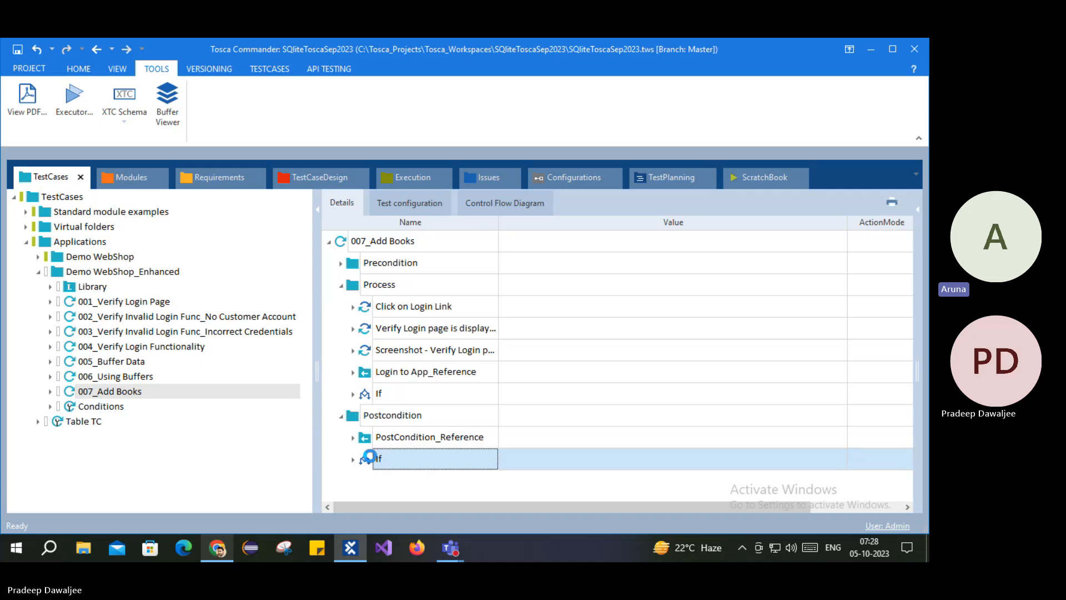
right_click(369, 458)
click(408, 369)
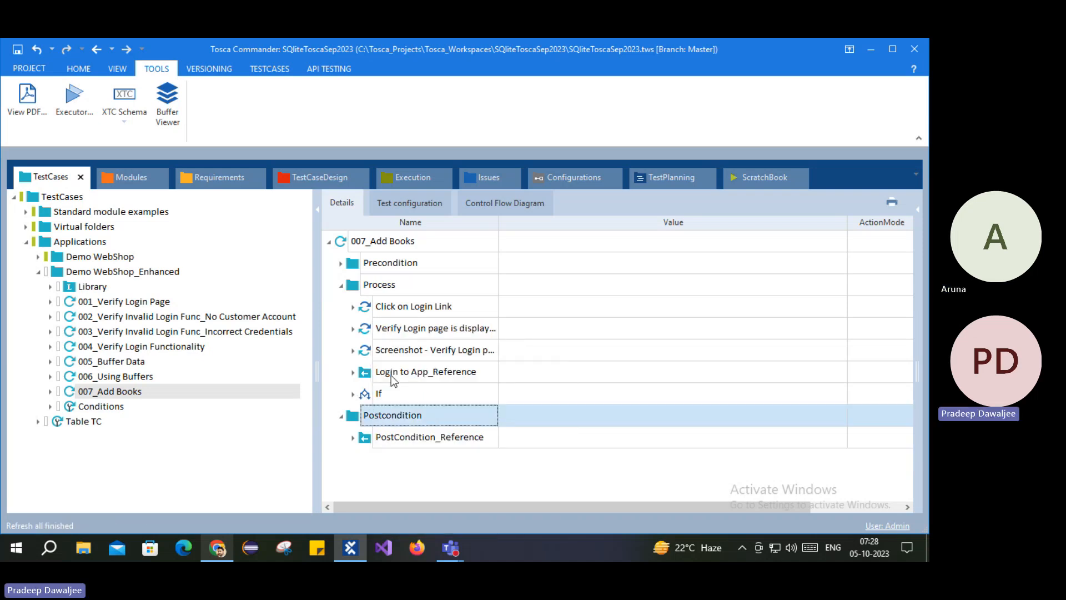
click(371, 394)
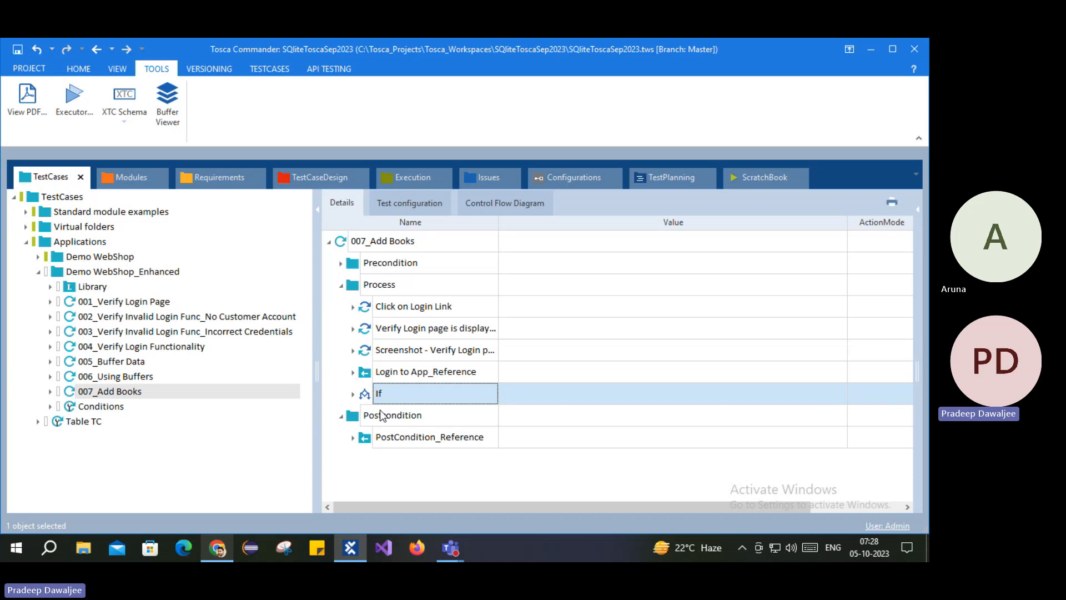
click(354, 395)
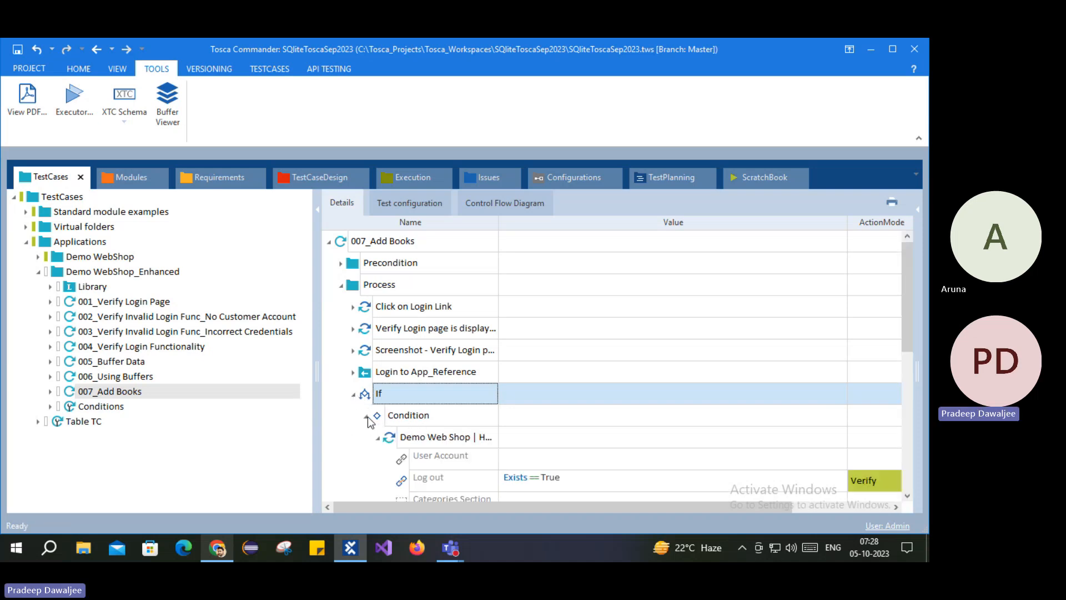
Step: Collapse Condition and Then and add a branch named Else to the If block
click(367, 416)
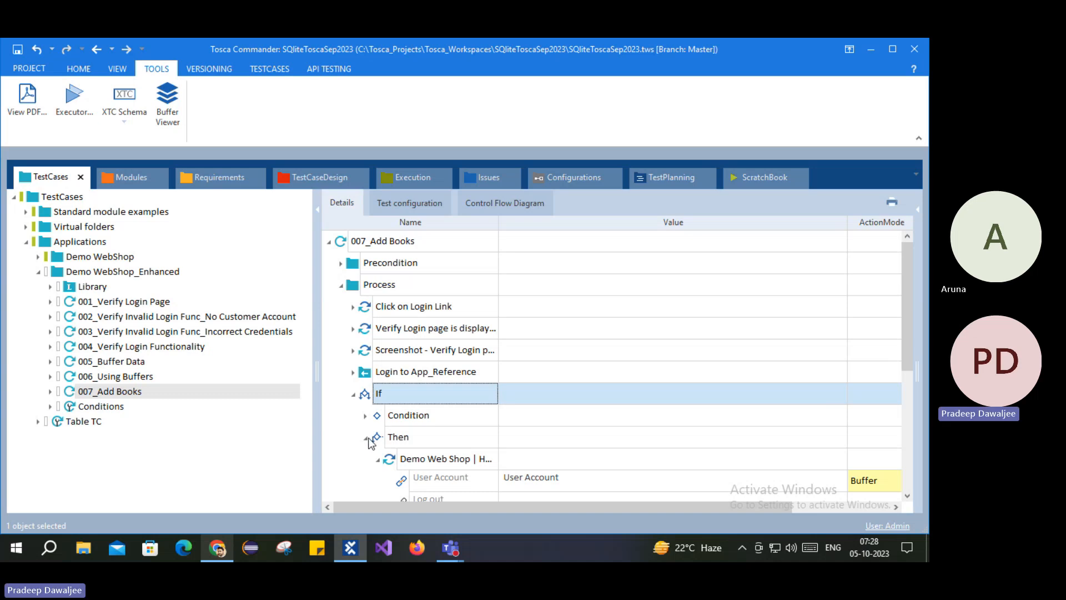
click(369, 439)
right_click(371, 394)
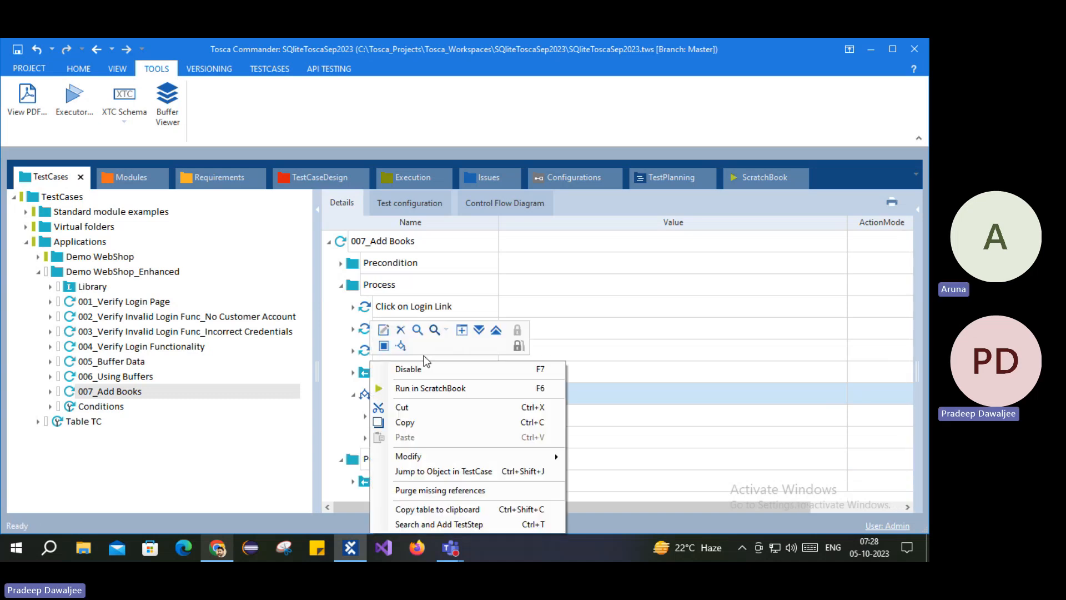
click(401, 345)
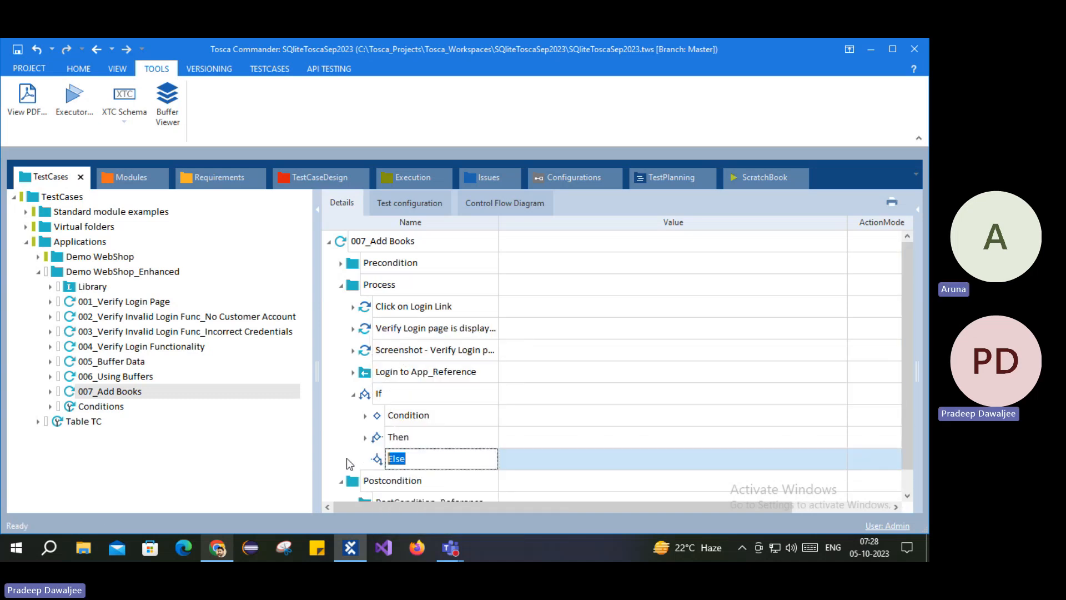
click(378, 459)
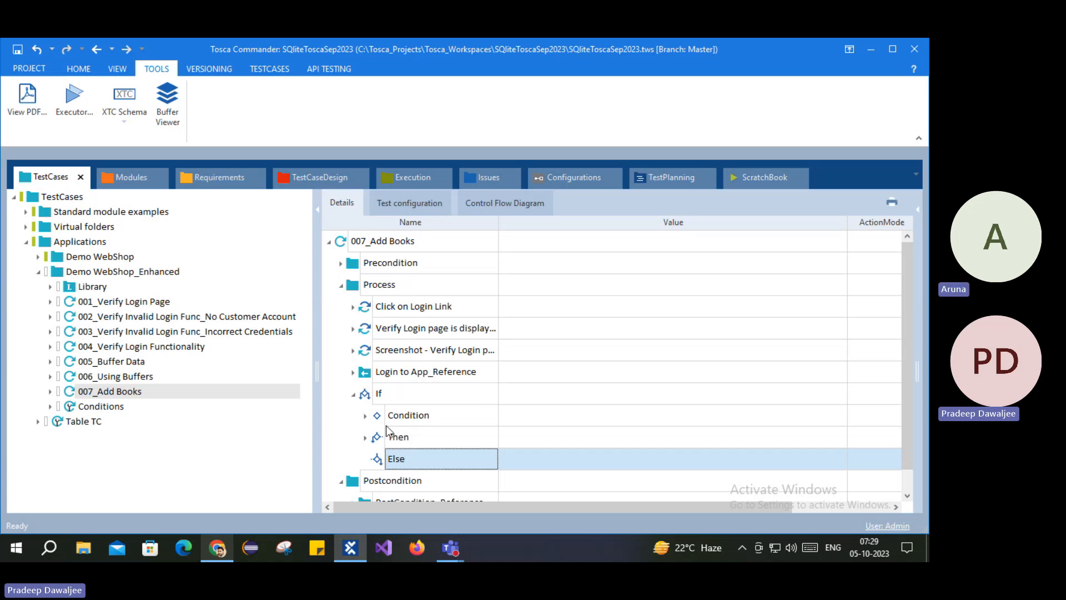
right_click(382, 458)
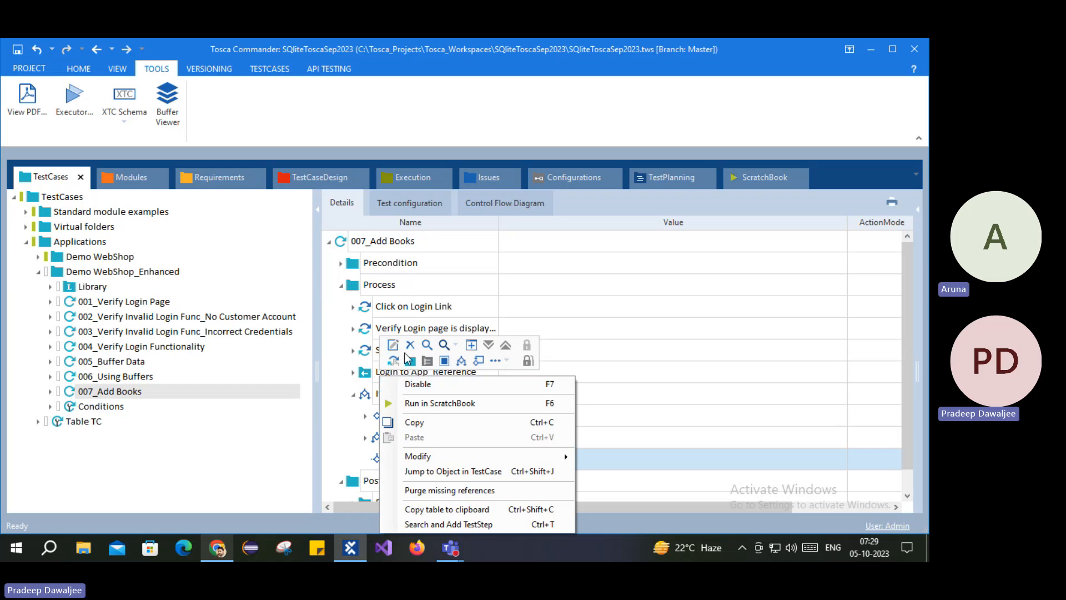
click(340, 436)
scroll(419, 434, down, 1)
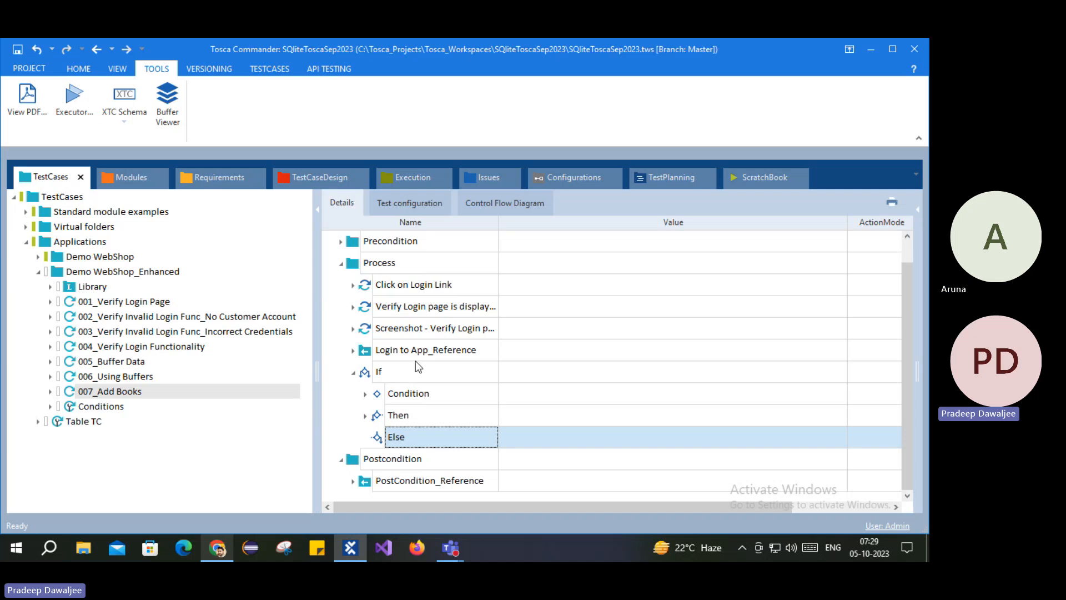
Step: Copy Login to App_Reference and paste it under Else, showing its email and password parameters
click(364, 352)
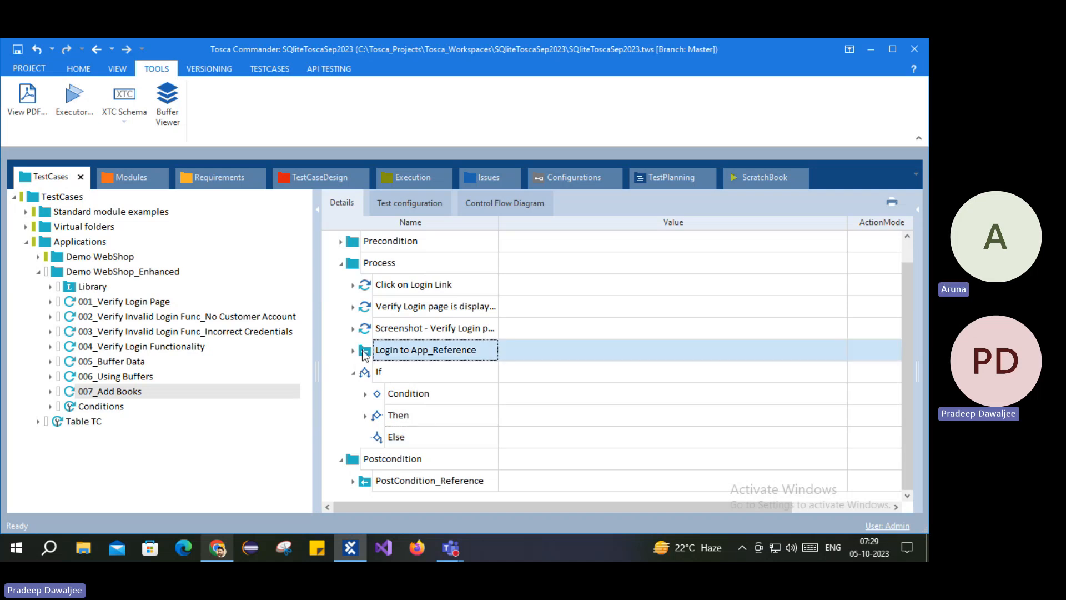
key(ctrl+c)
click(381, 438)
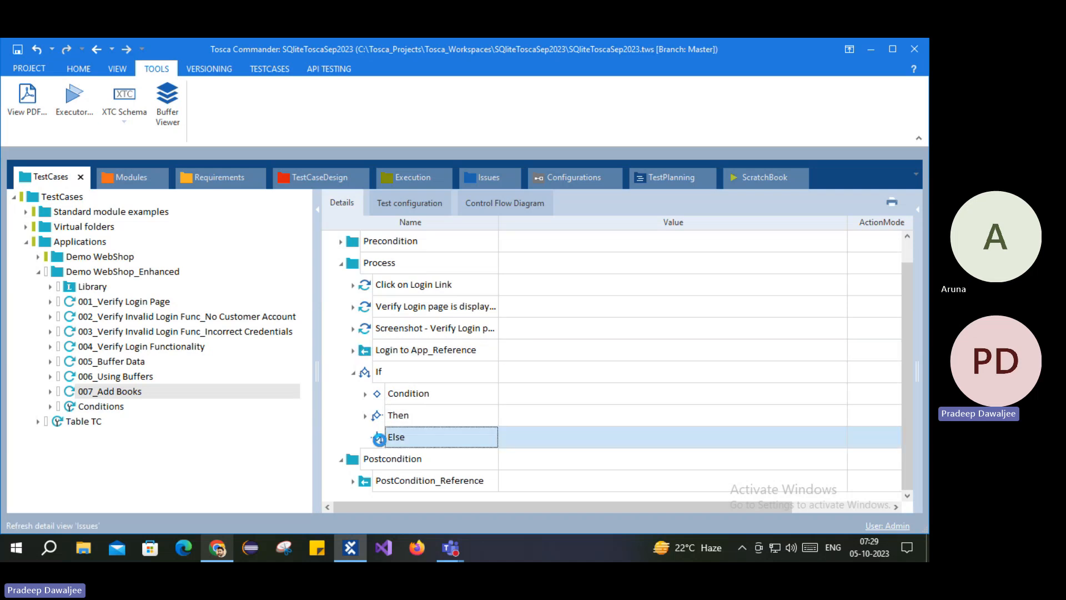
key(ctrl+v)
click(377, 437)
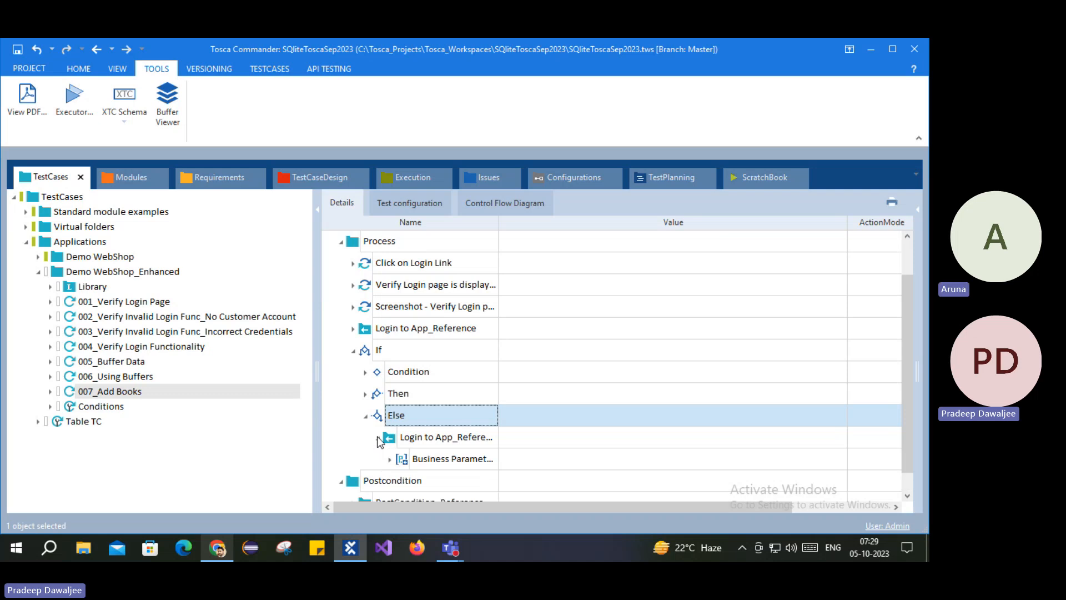
click(390, 460)
scroll(422, 388, down, 1)
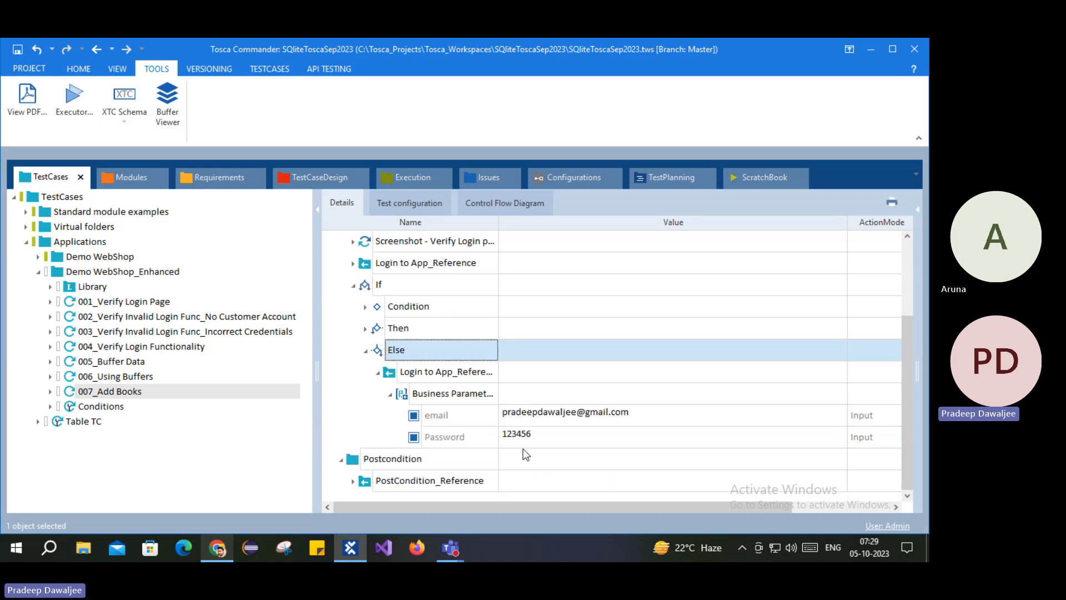
scroll(355, 339, up, 1)
Step: Append '1' to the Process login's email value, leaving the password unchanged
click(353, 329)
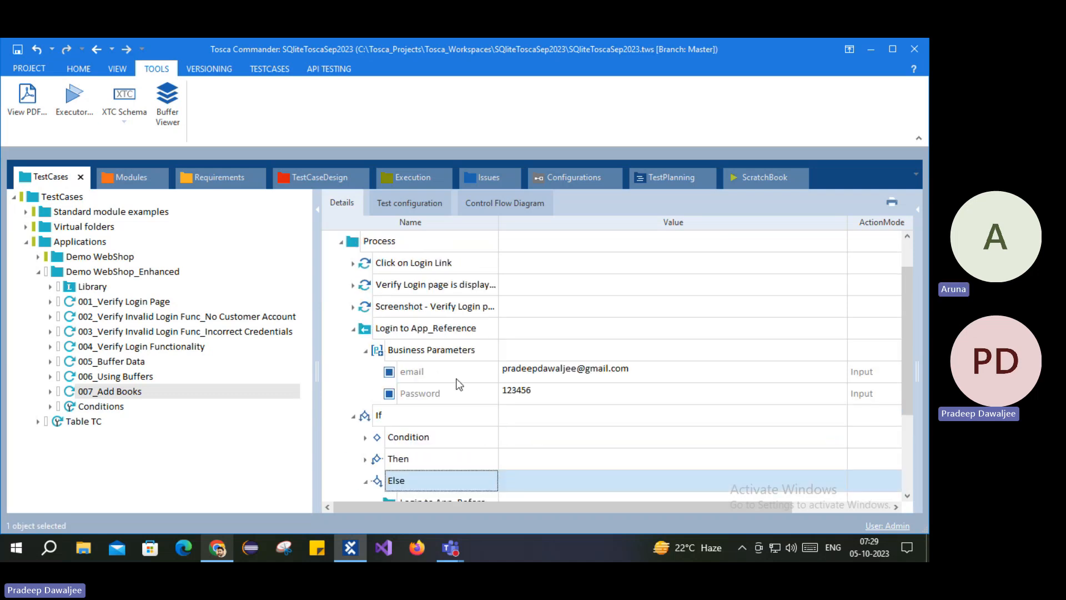
click(555, 399)
click(572, 393)
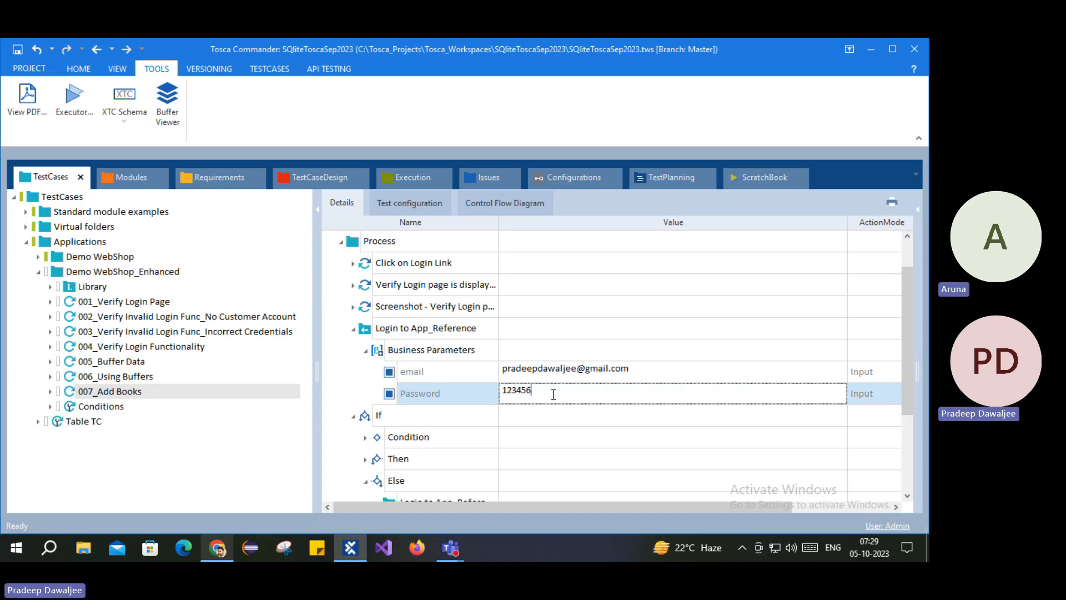
text(7)
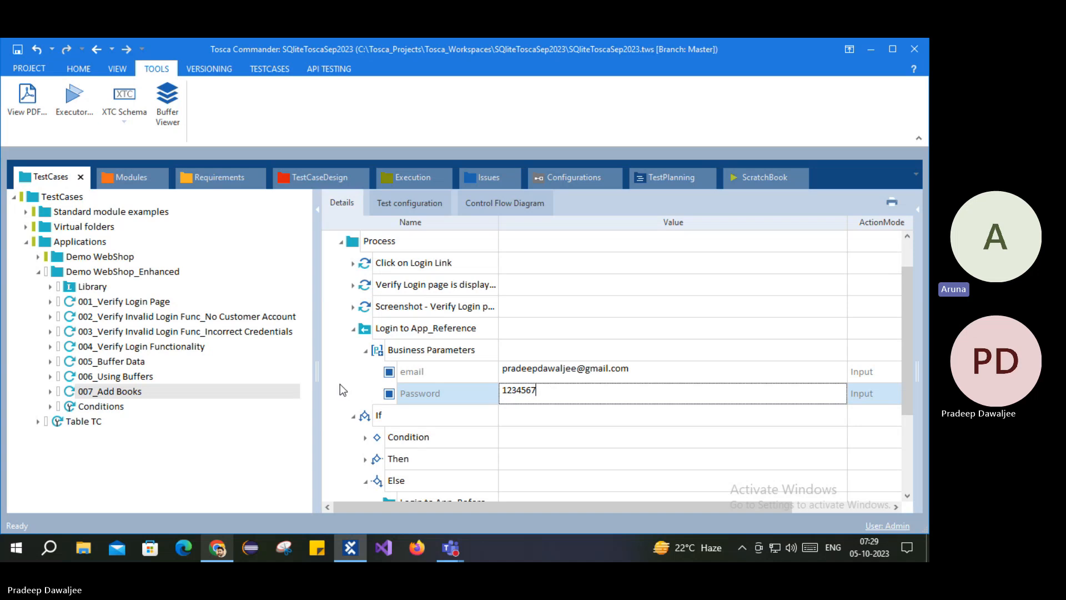
key(BackSpace)
click(684, 371)
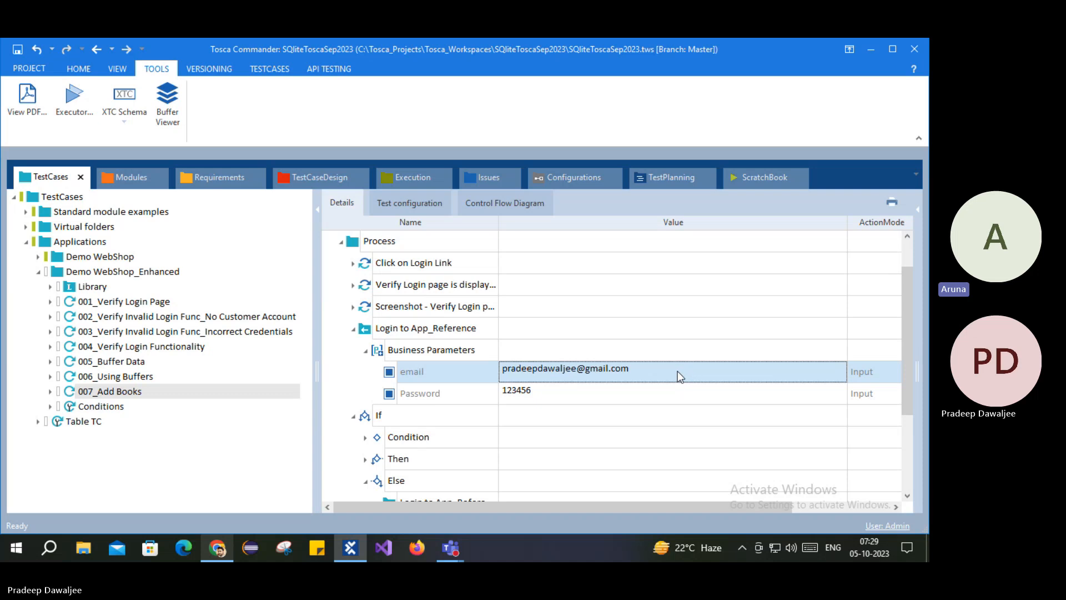
click(677, 372)
text(1)
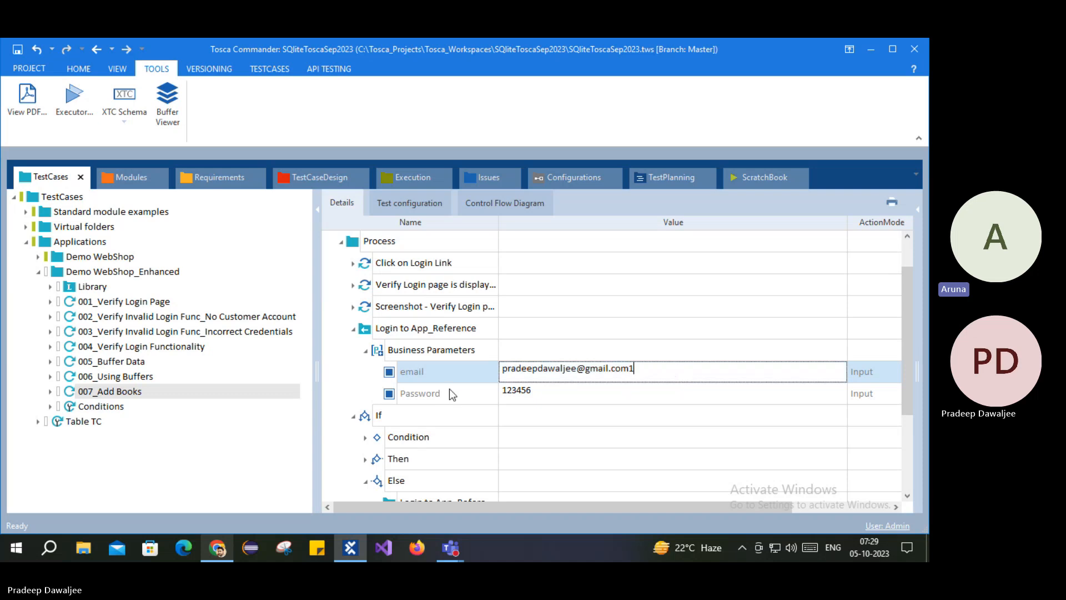
key(Return)
scroll(341, 392, down, 2)
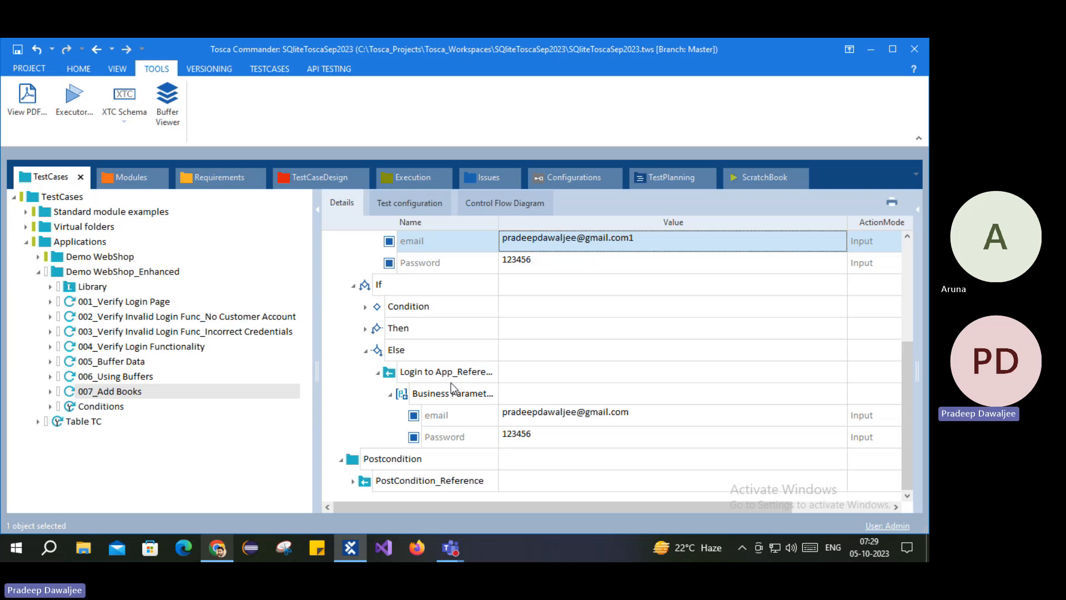
scroll(451, 382, up, 2)
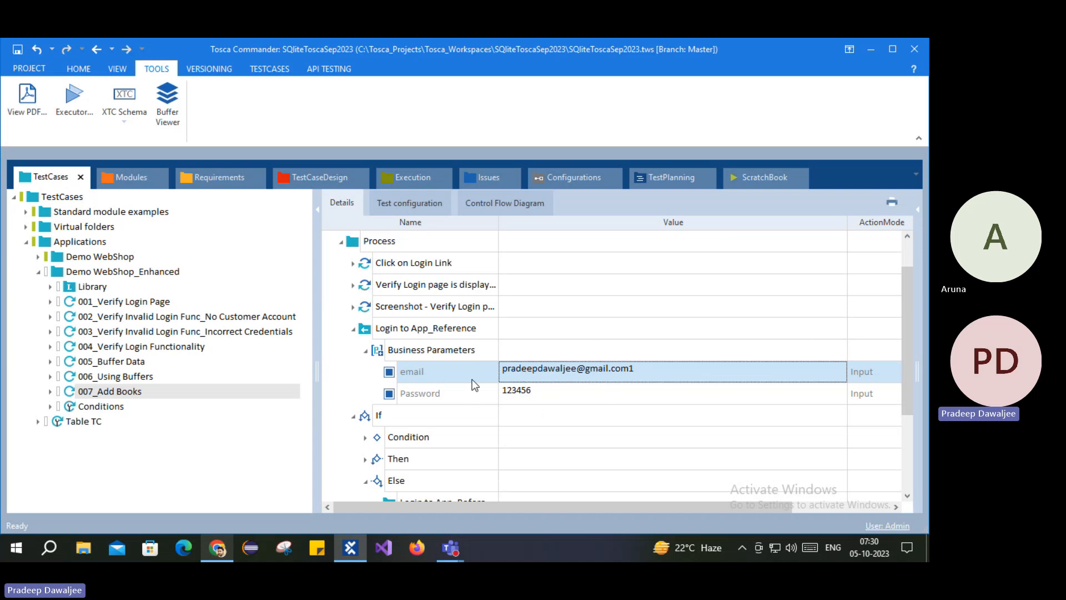
click(406, 436)
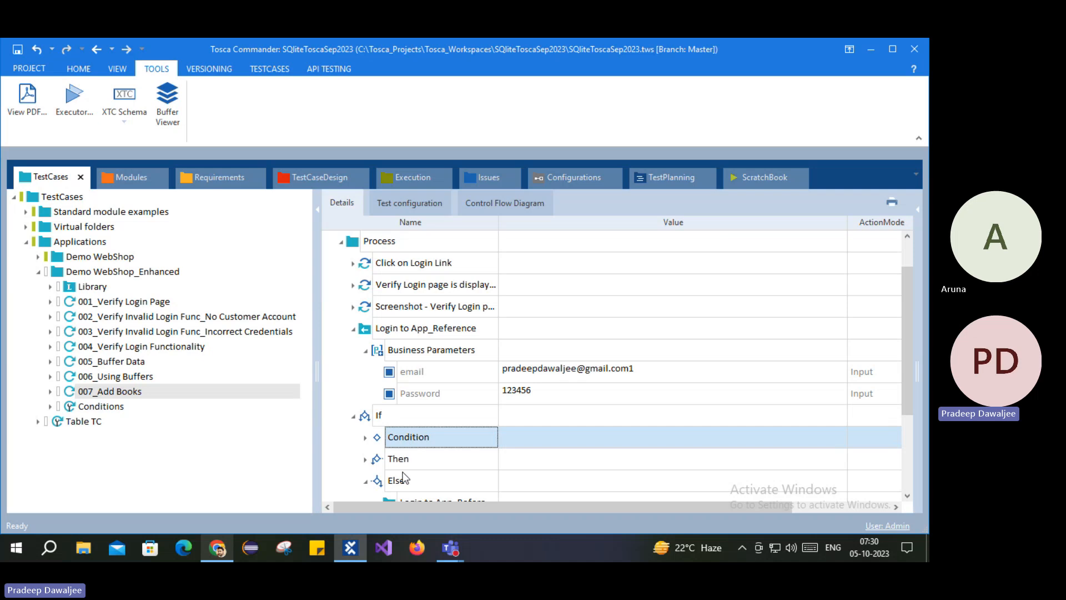
click(365, 437)
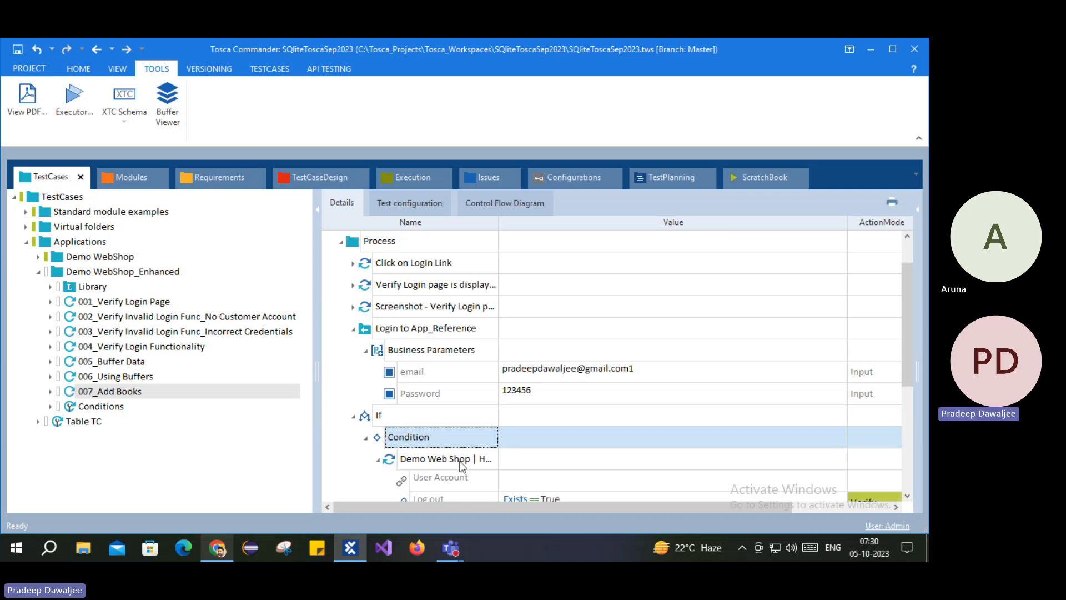
scroll(451, 465, down, 2)
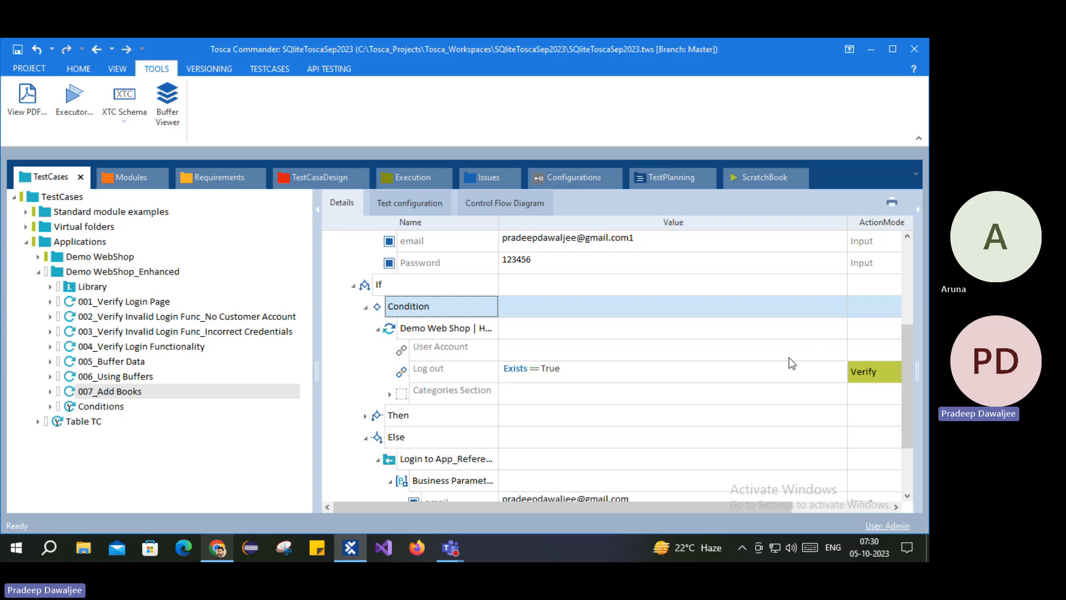
click(365, 308)
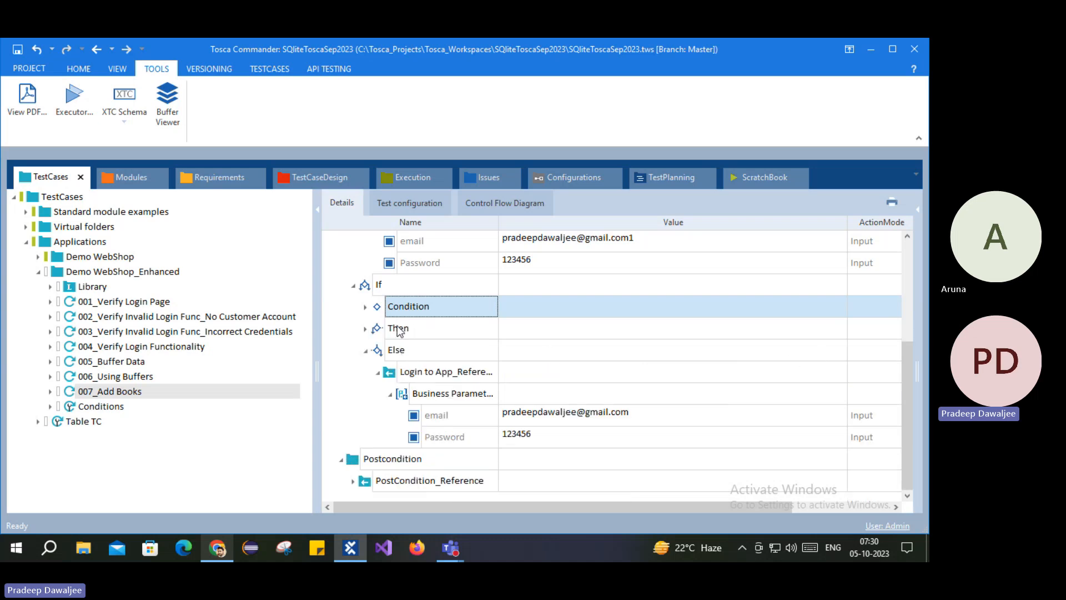
click(398, 329)
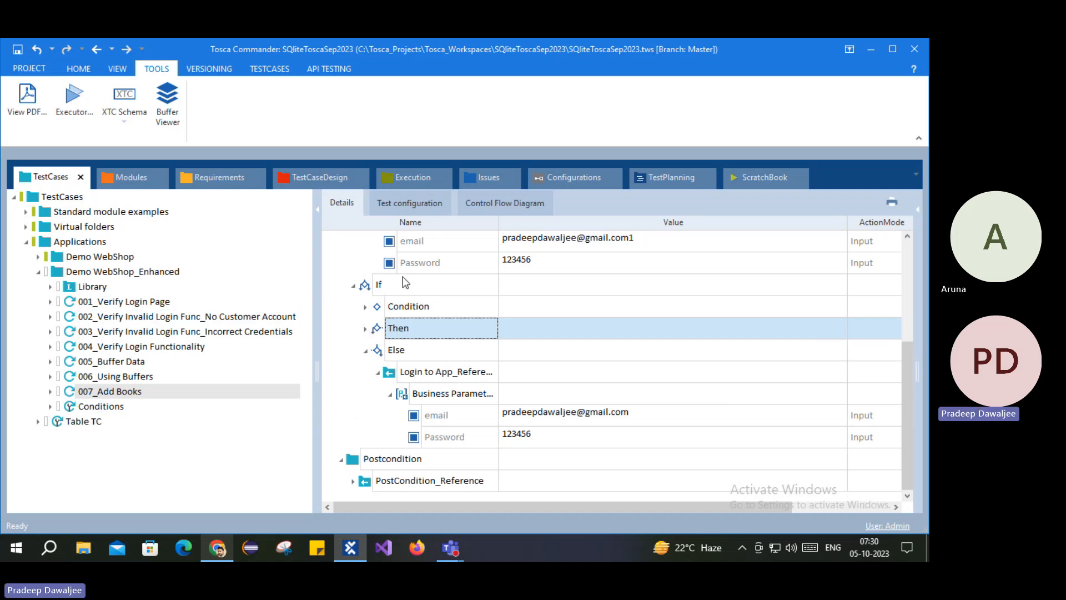
scroll(402, 279, up, 2)
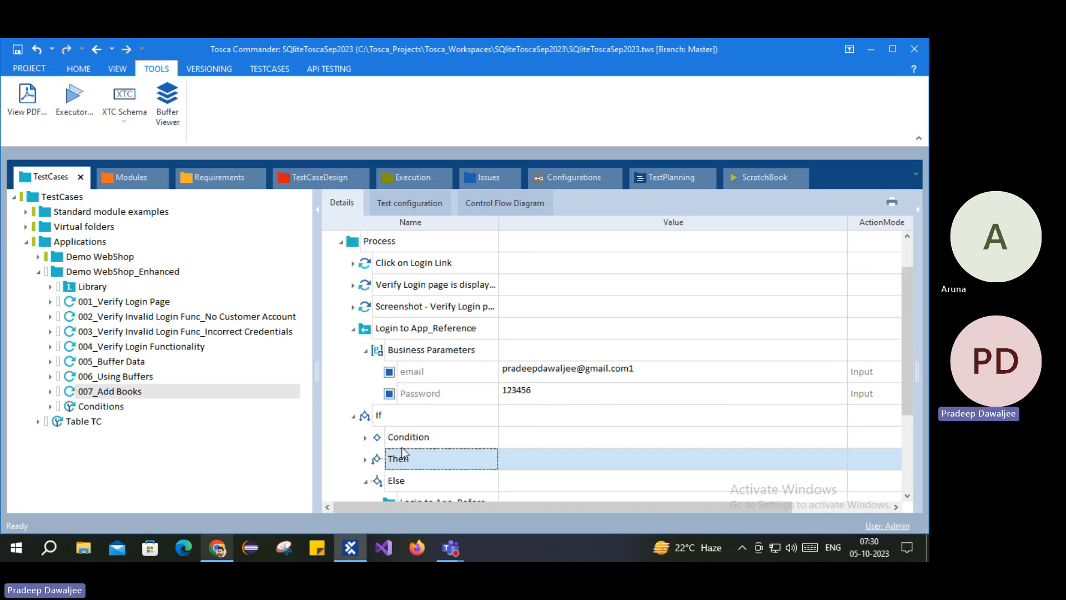
scroll(413, 306, down, 2)
scroll(566, 264, up, 2)
scroll(438, 417, down, 2)
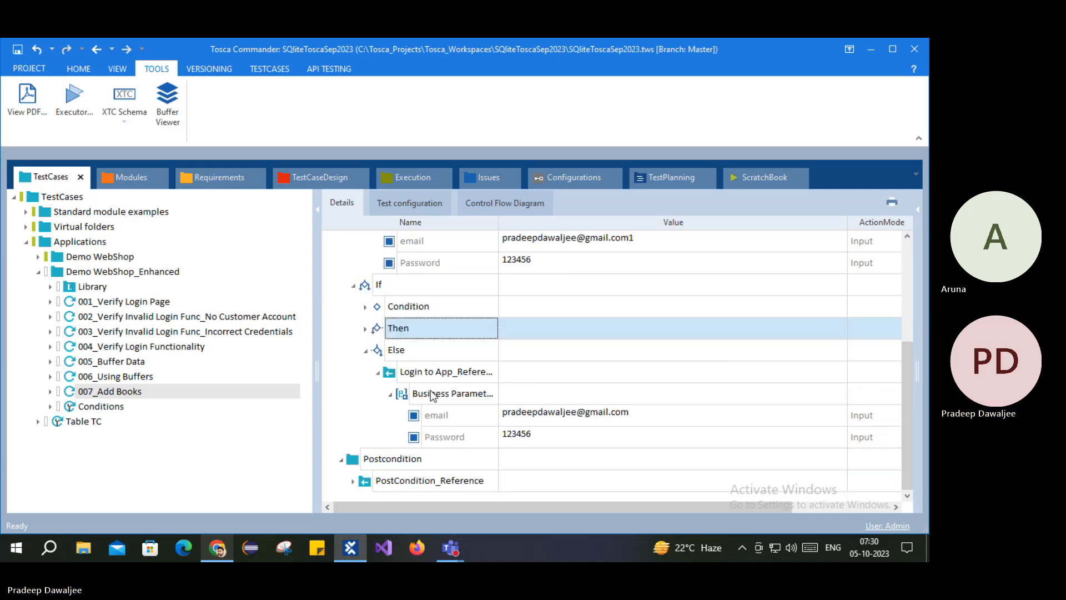
scroll(433, 368, up, 2)
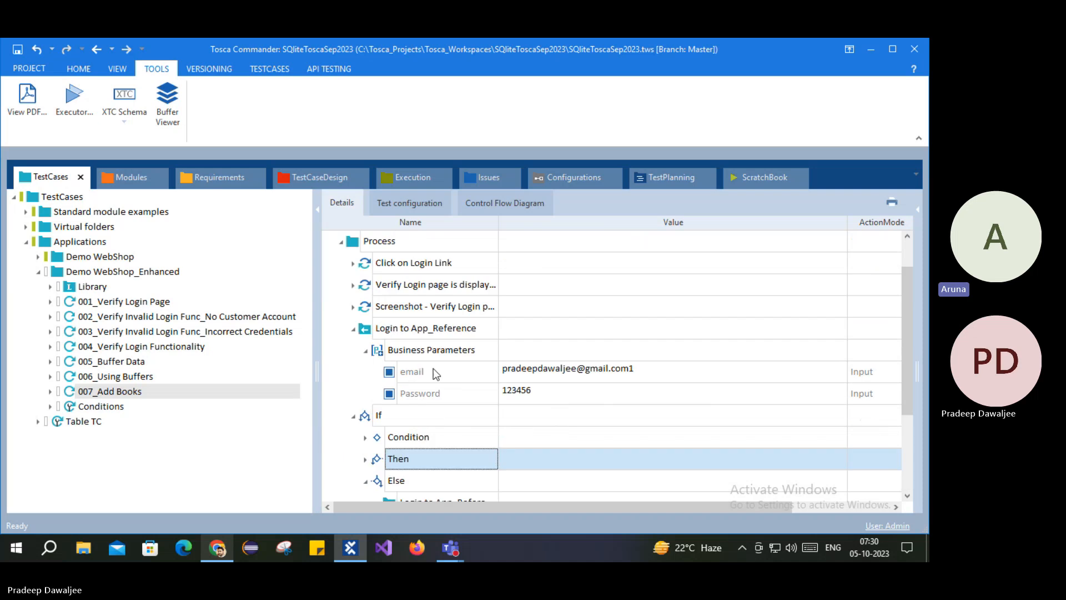
scroll(451, 381, down, 1)
scroll(451, 381, down, 1)
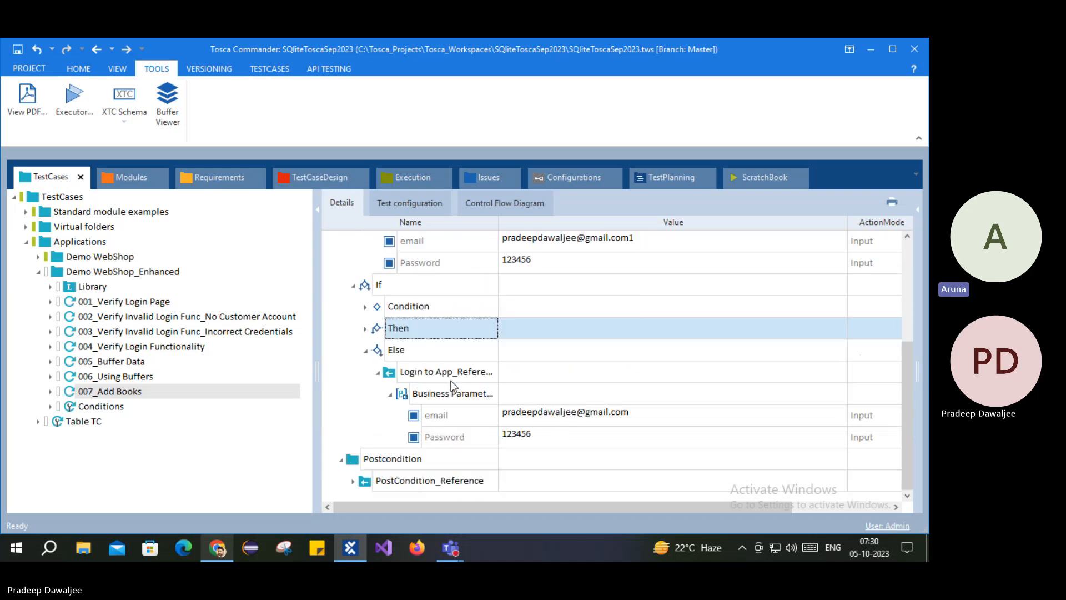
scroll(451, 381, up, 3)
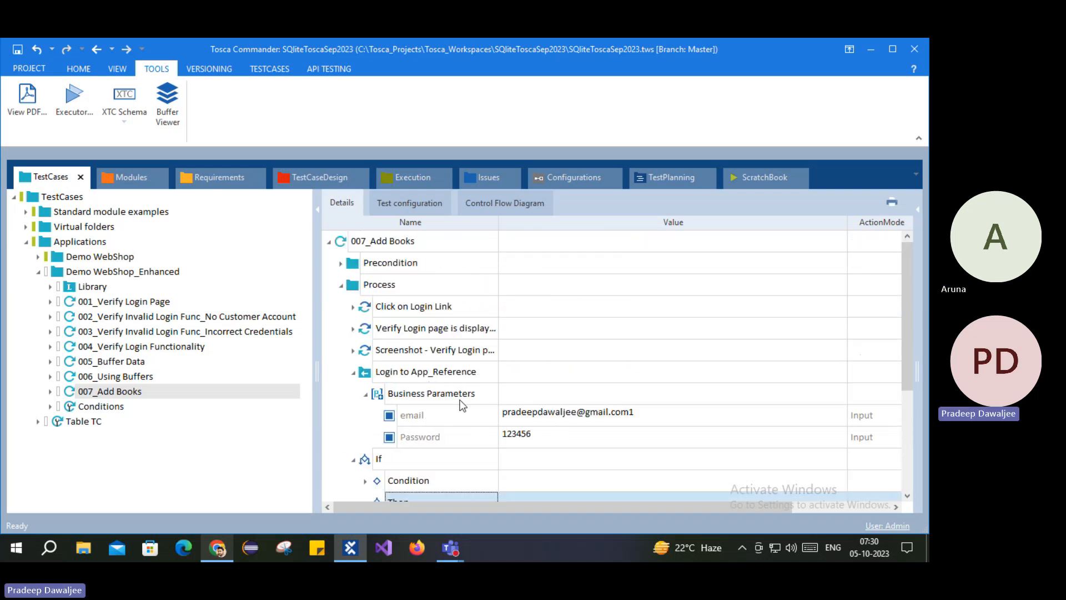
scroll(459, 402, down, 3)
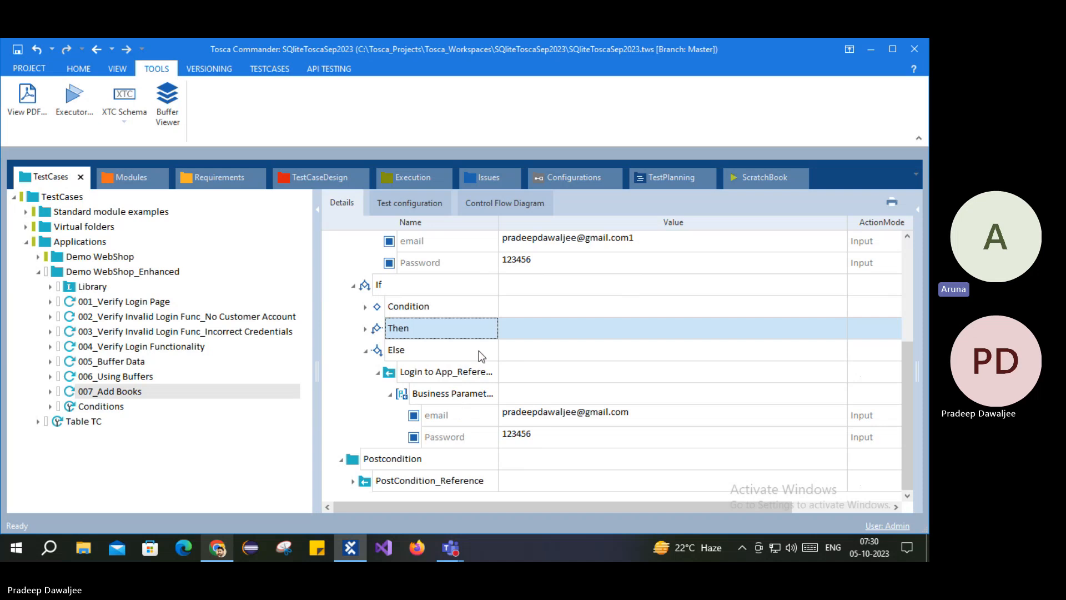
click(366, 351)
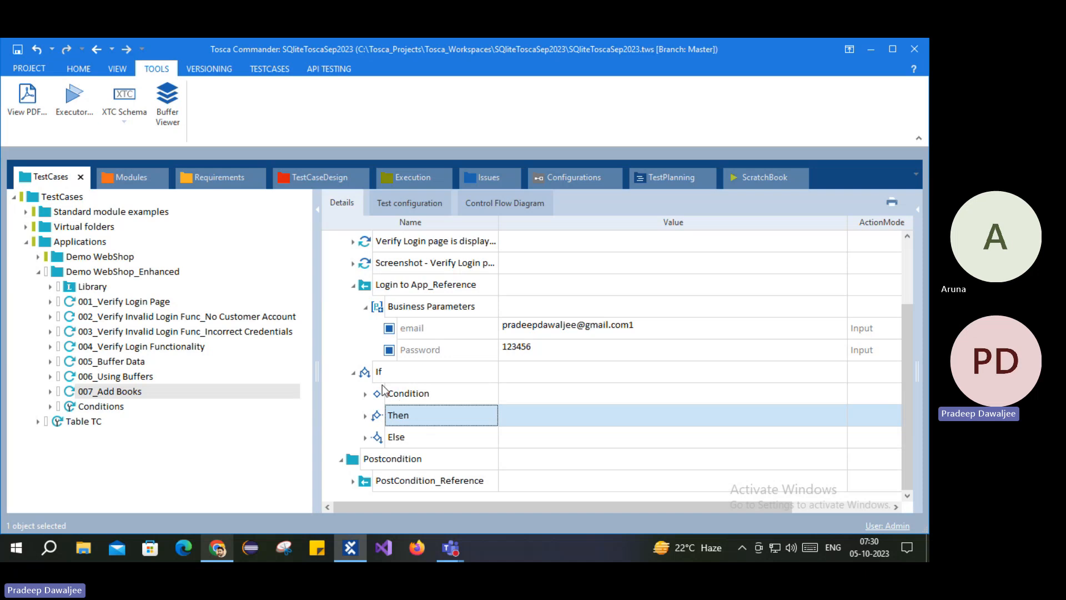
Step: Expand the Condition and select its Demo Web Shop check: Log out Exists == True, Verify
click(365, 393)
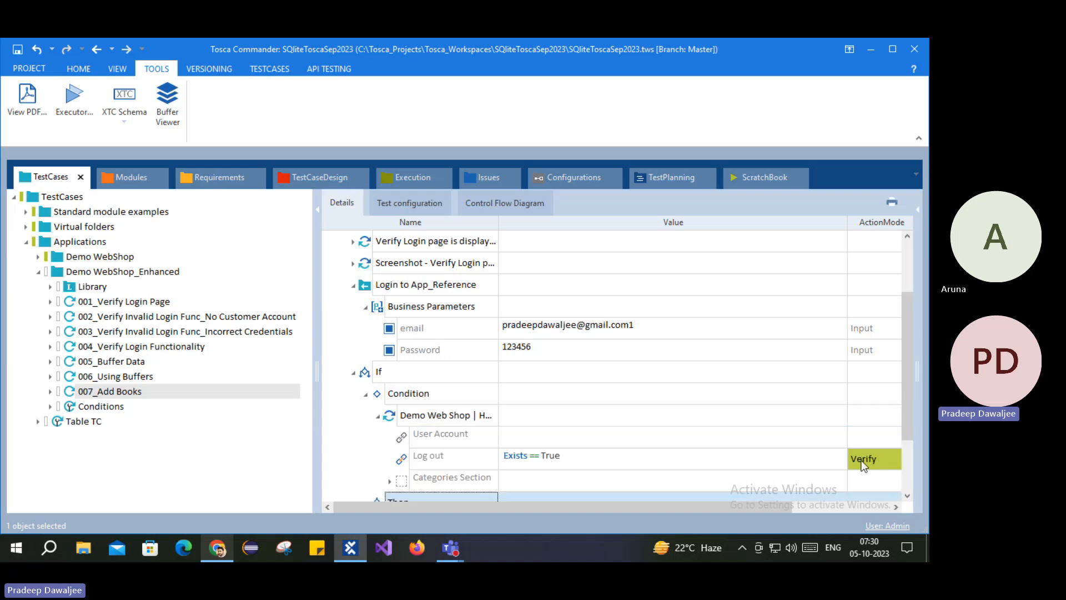
click(369, 287)
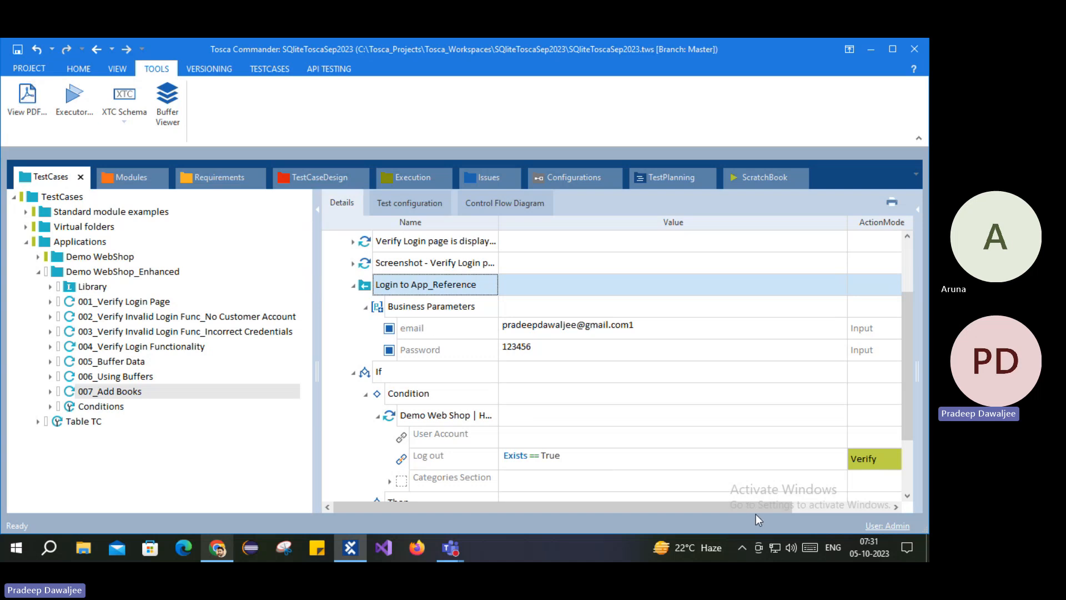
click(404, 396)
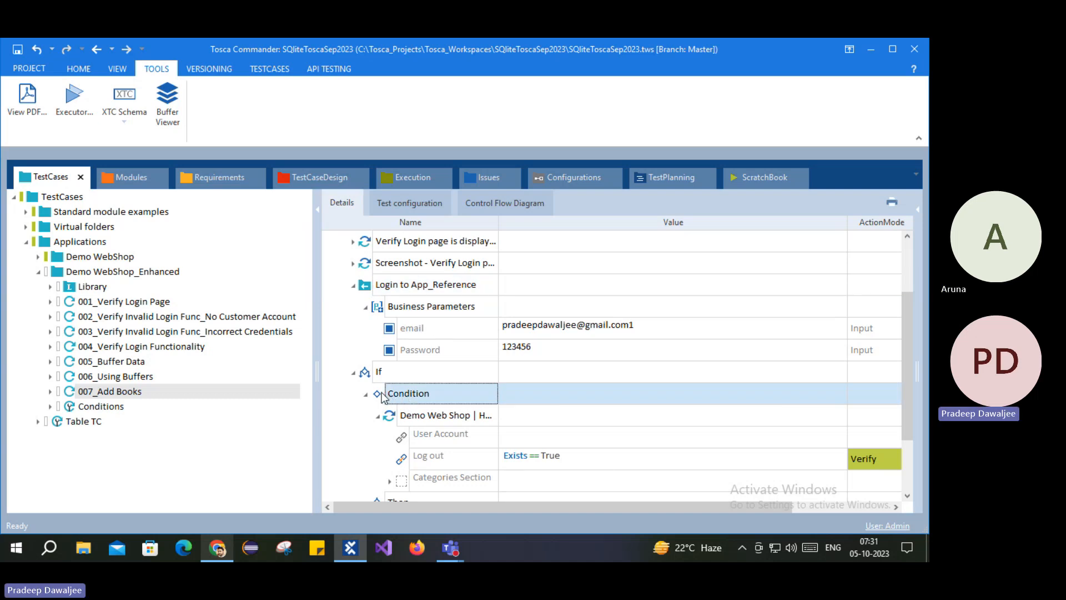
right_click(389, 397)
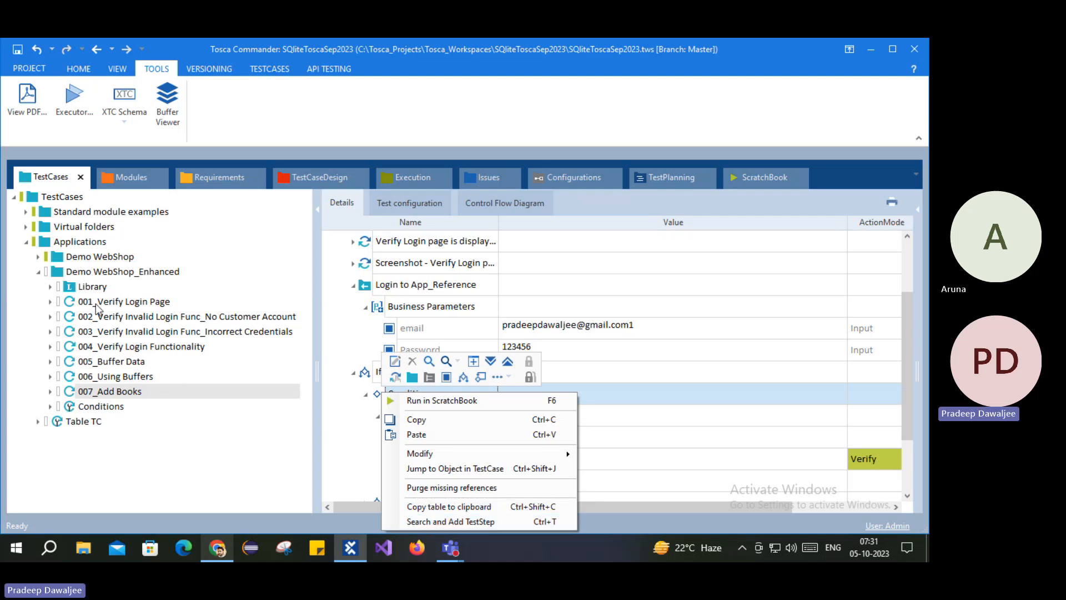
click(166, 481)
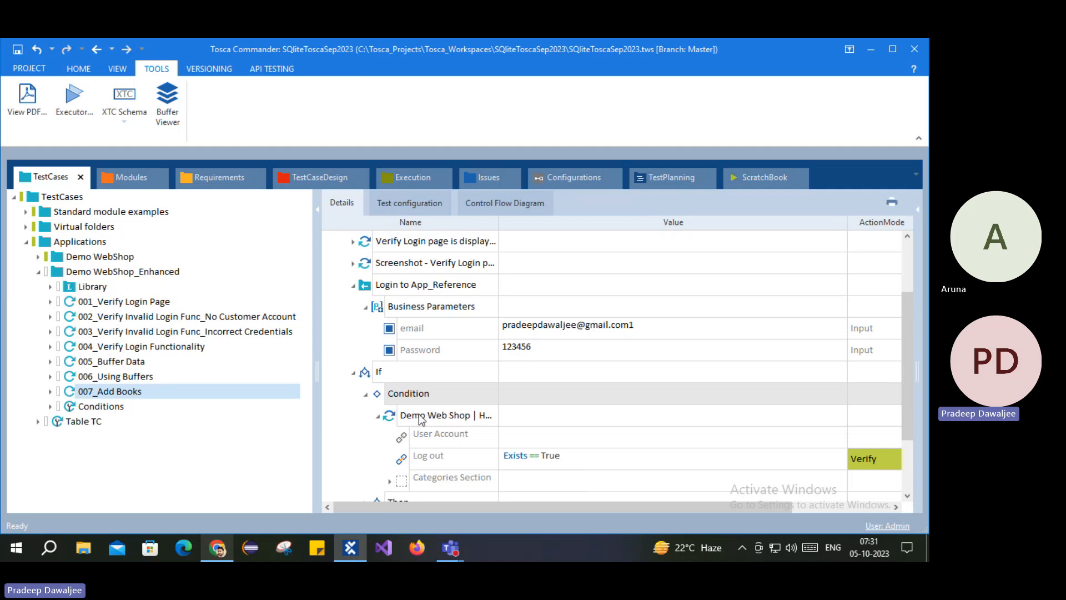
click(423, 417)
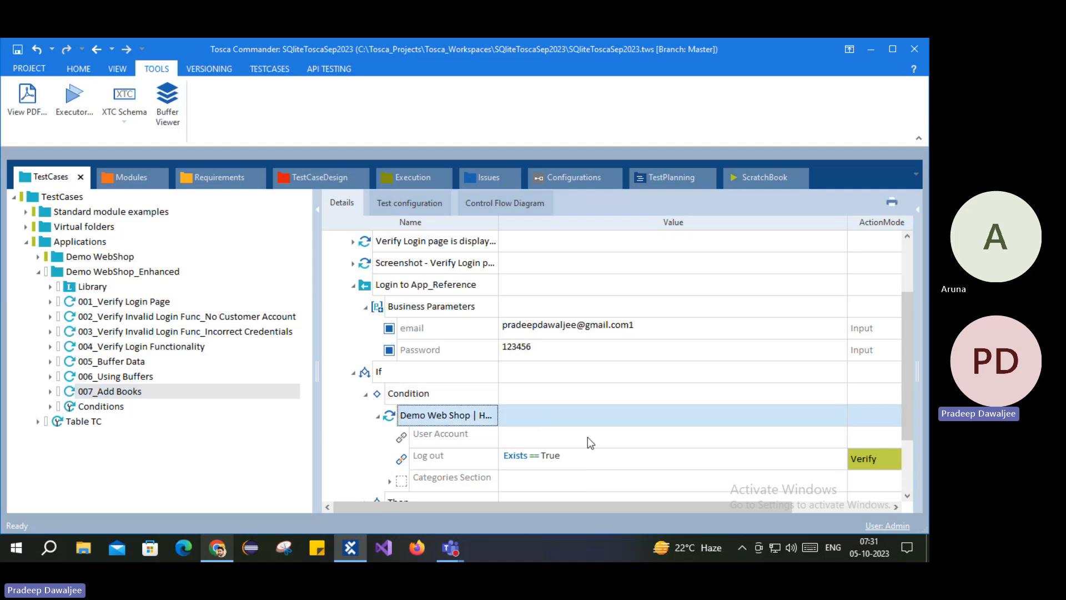
Step: Switch the Condition's Log out action mode from Verify to WaitOn
click(887, 459)
click(893, 461)
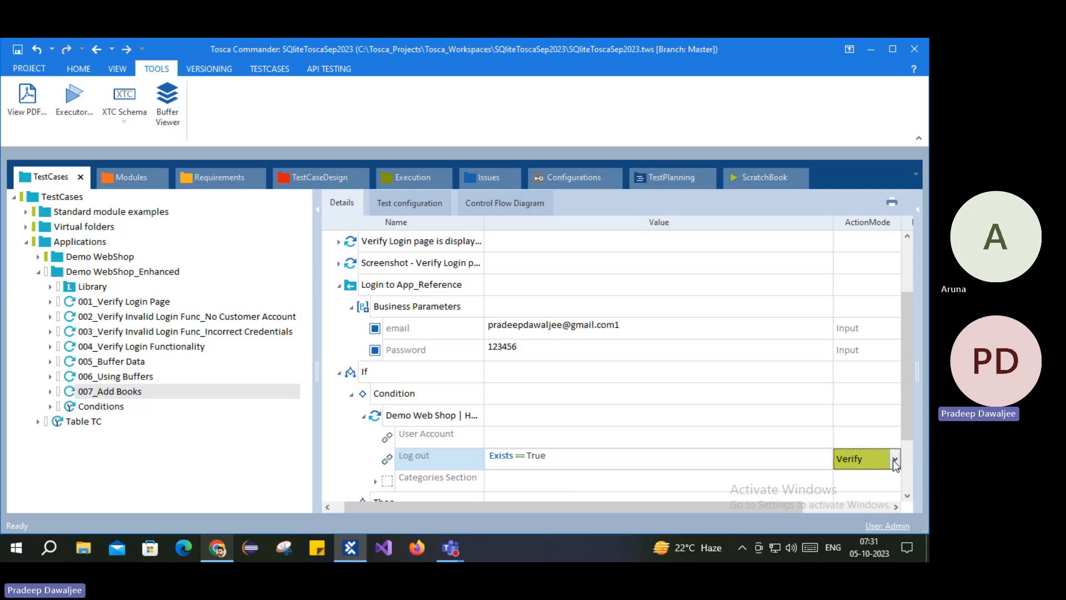
click(857, 416)
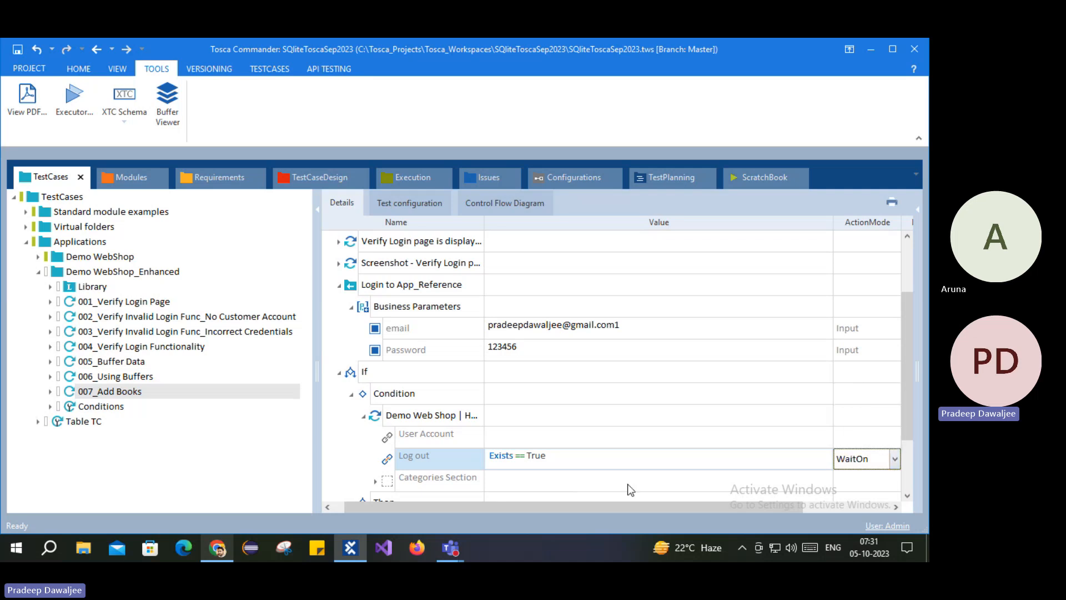
click(358, 442)
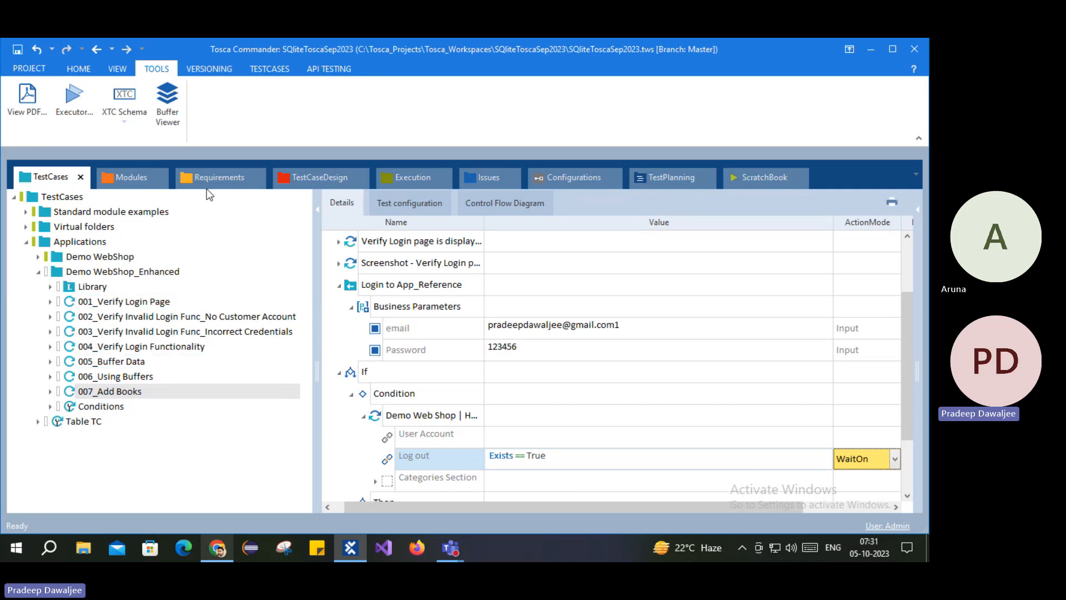
click(27, 66)
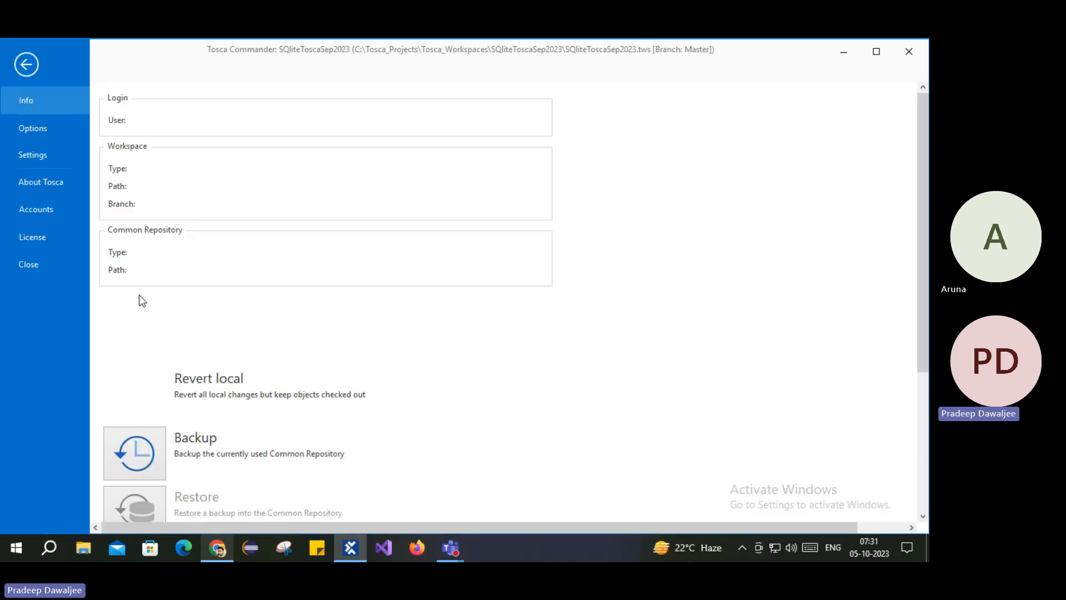
Step: Open Settings, expand TBox, and browse Dynamic temporal expressions, Engines, Execution and Extension loading
click(39, 155)
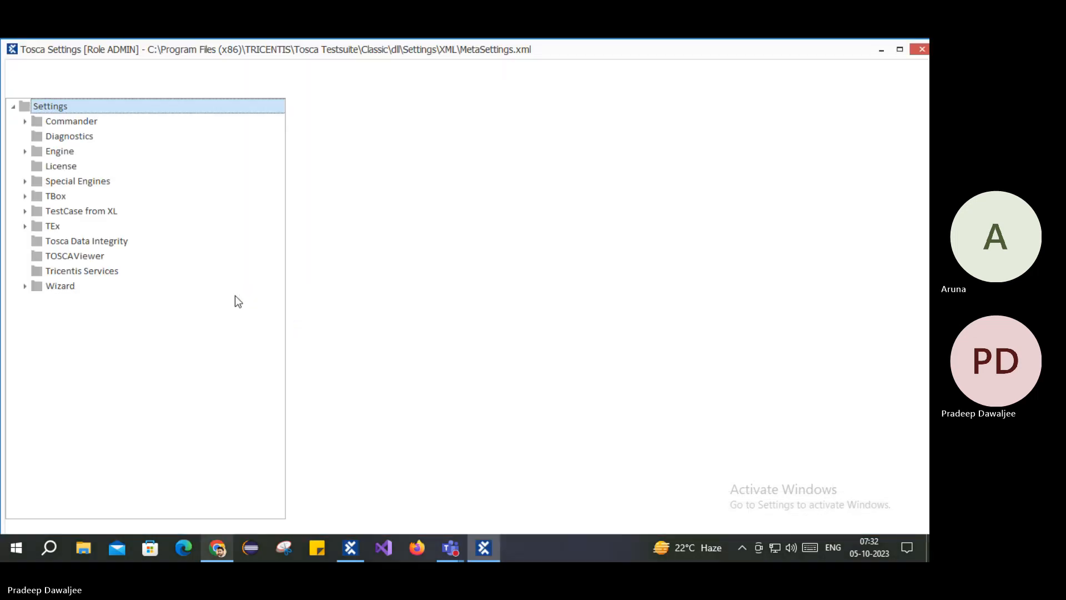
click(25, 197)
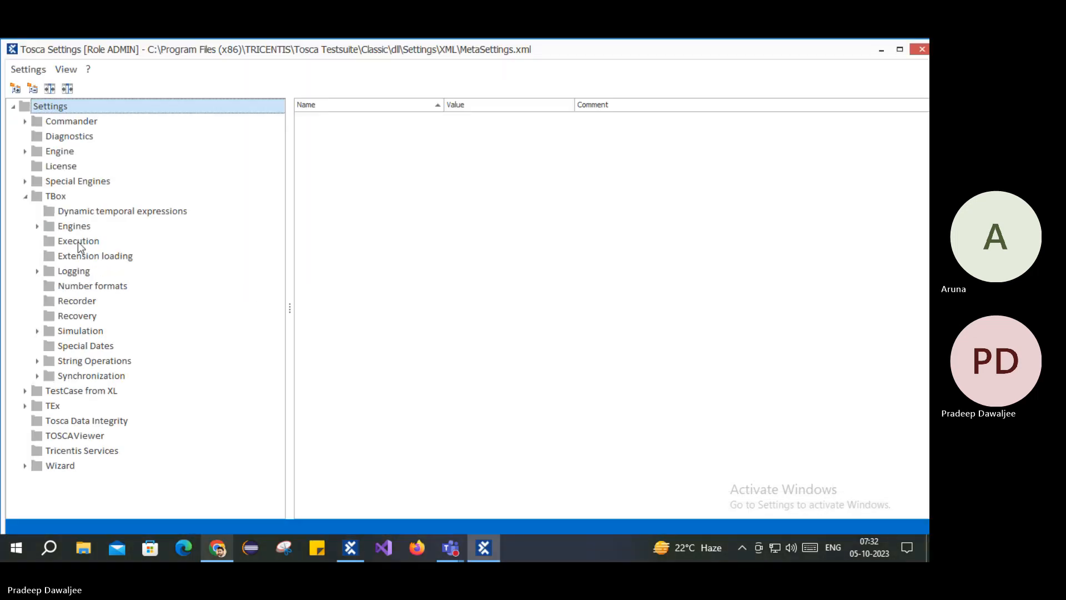
click(74, 212)
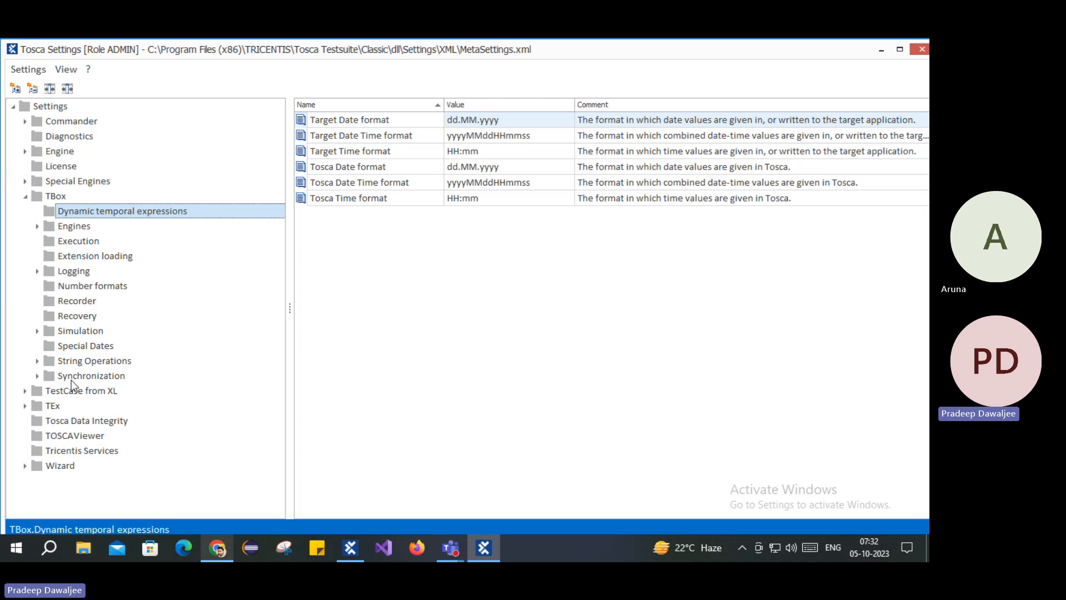
click(63, 227)
click(82, 212)
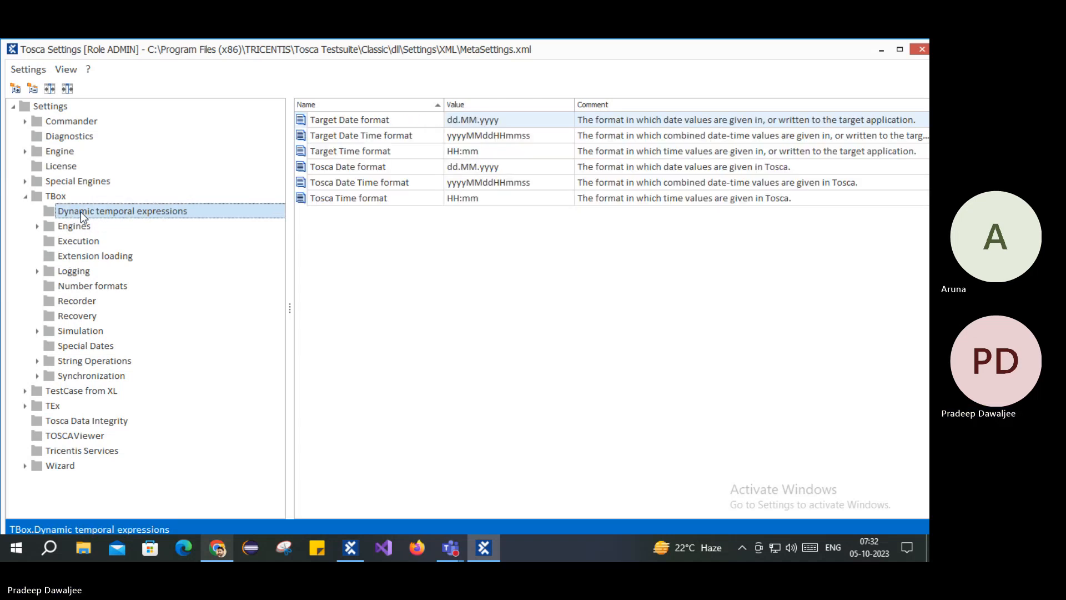
click(48, 225)
click(38, 225)
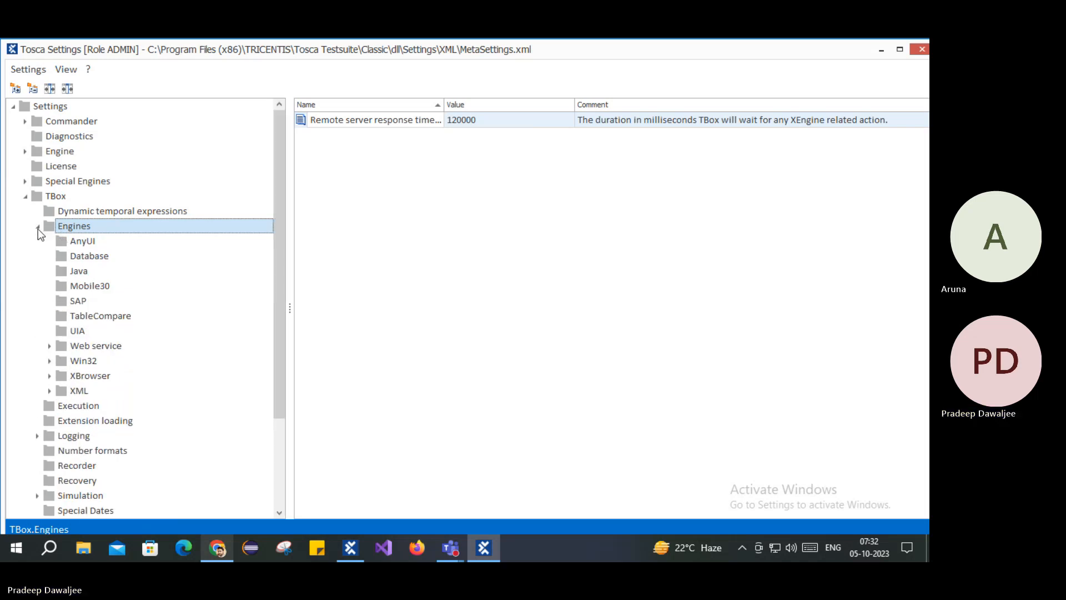
click(37, 227)
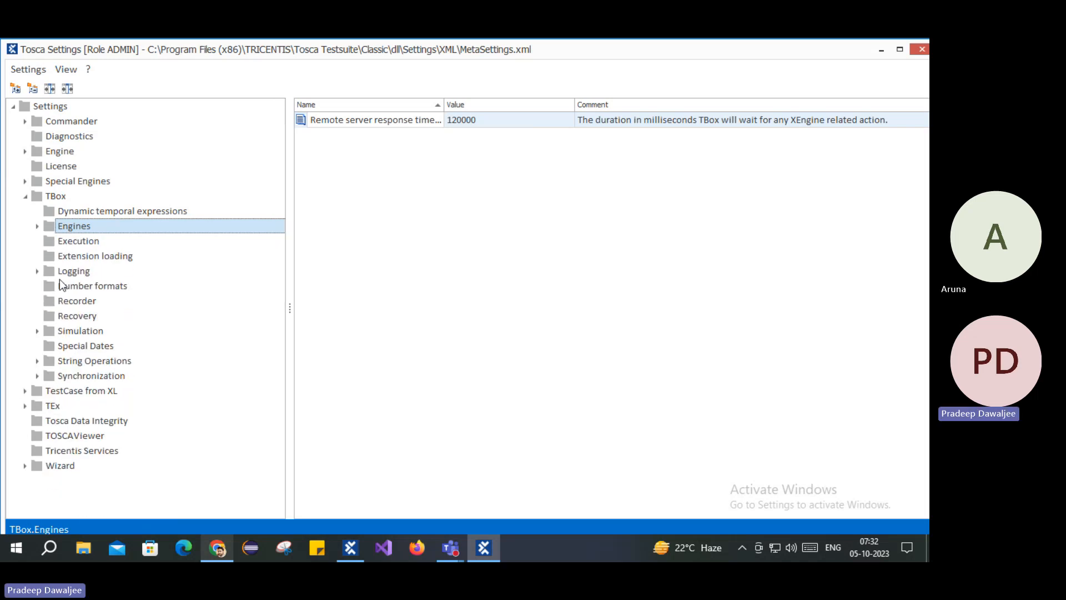
click(56, 245)
click(79, 257)
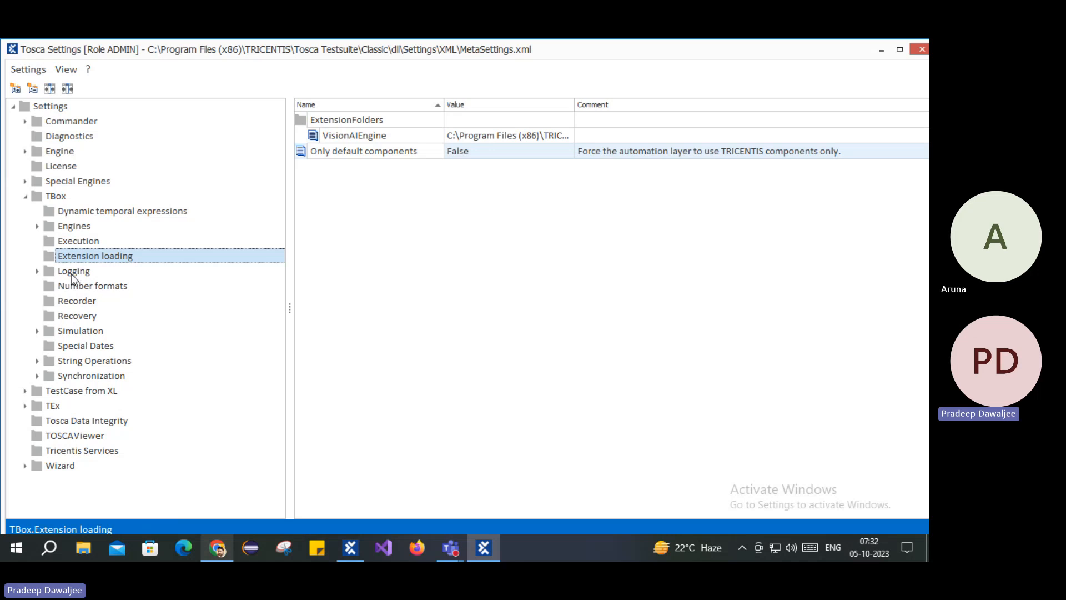
click(73, 272)
Step: Browse the Logging, Number formats, Recorder, Recovery, Simulation and Special Dates settings
click(38, 271)
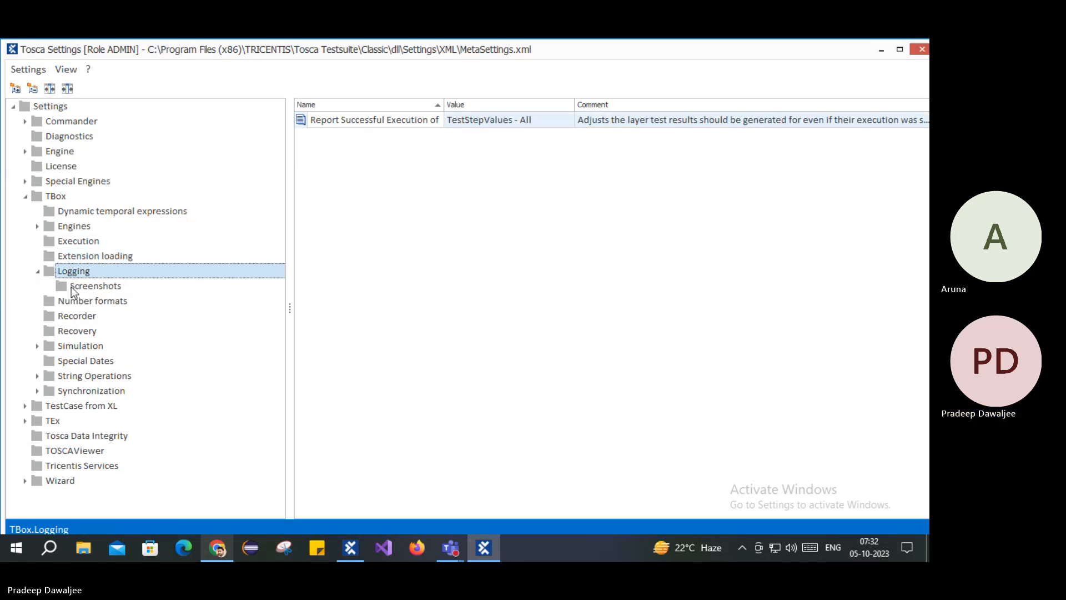
click(71, 287)
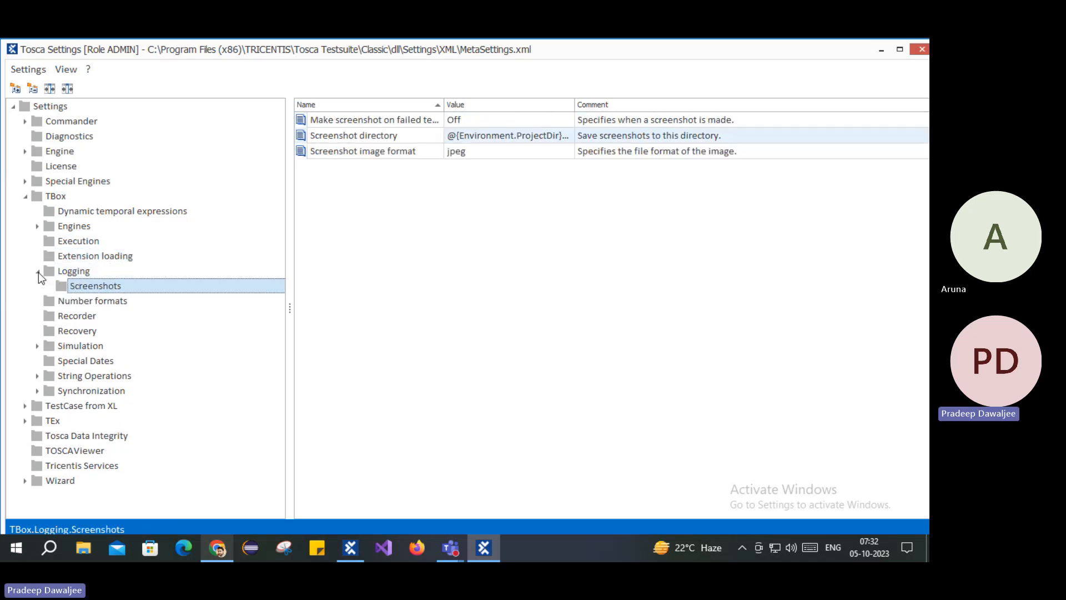
click(38, 272)
click(72, 287)
click(73, 301)
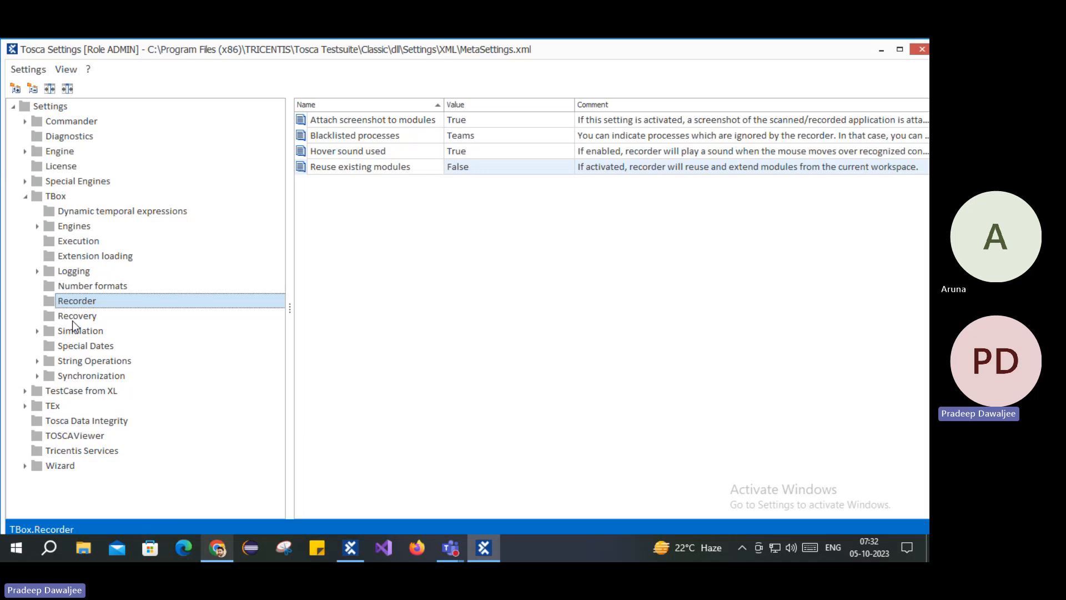
click(73, 318)
click(79, 331)
click(99, 317)
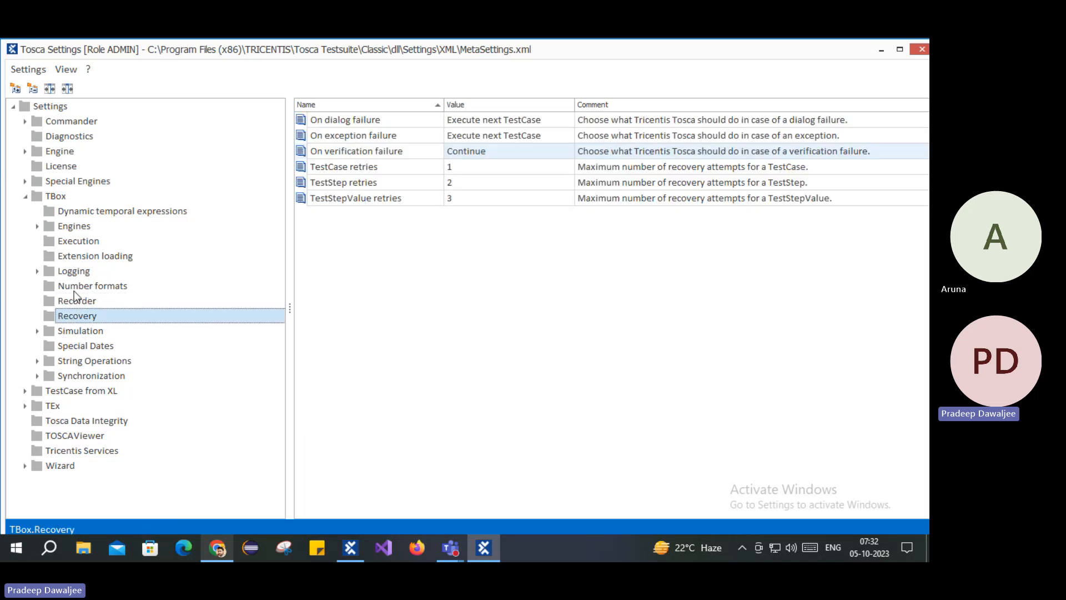
click(83, 332)
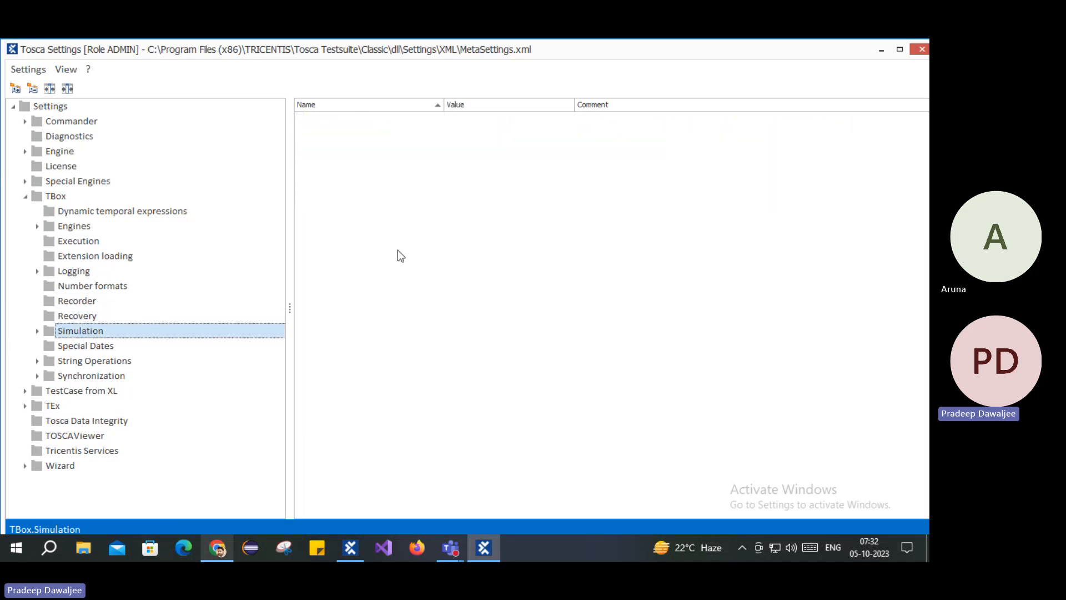
click(38, 331)
click(80, 346)
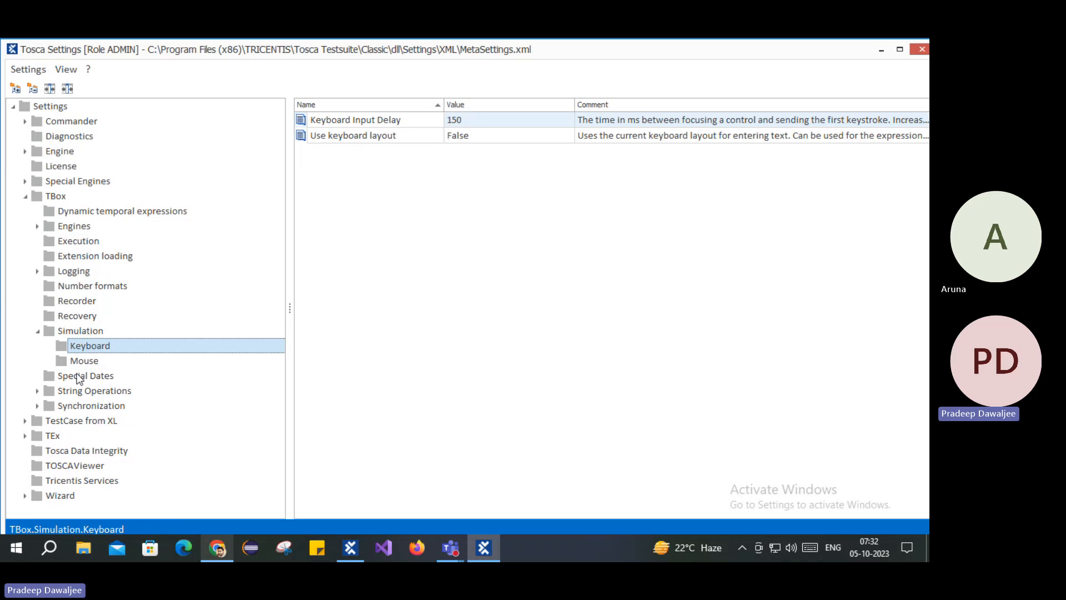
click(78, 377)
click(38, 332)
Step: Show TBox Synchronization settings: Synchronization Timeout 10000 ms and the second timeout 20000
click(64, 362)
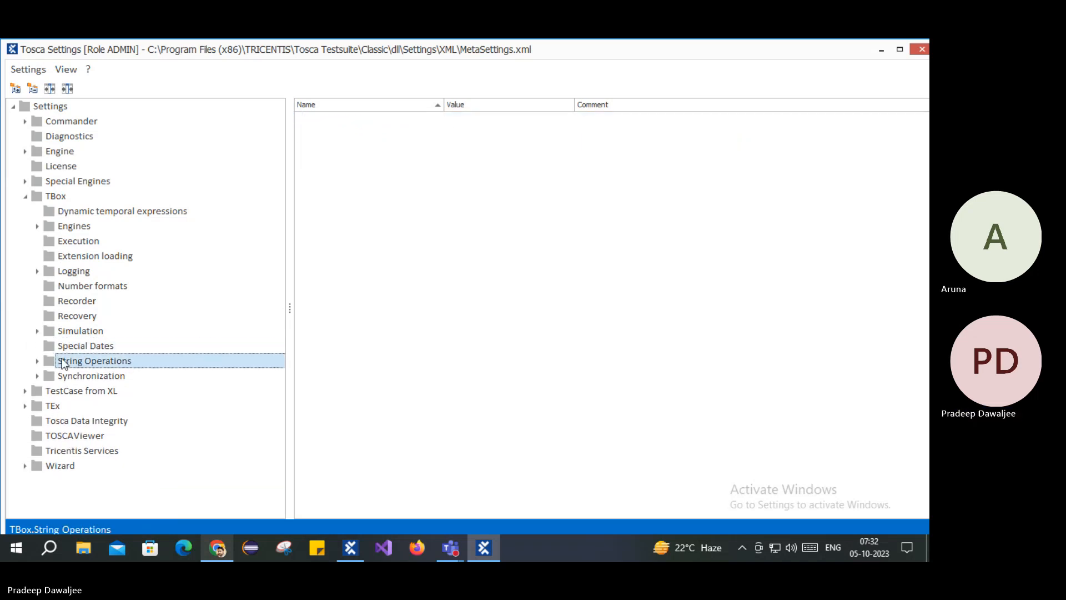
click(37, 361)
click(74, 379)
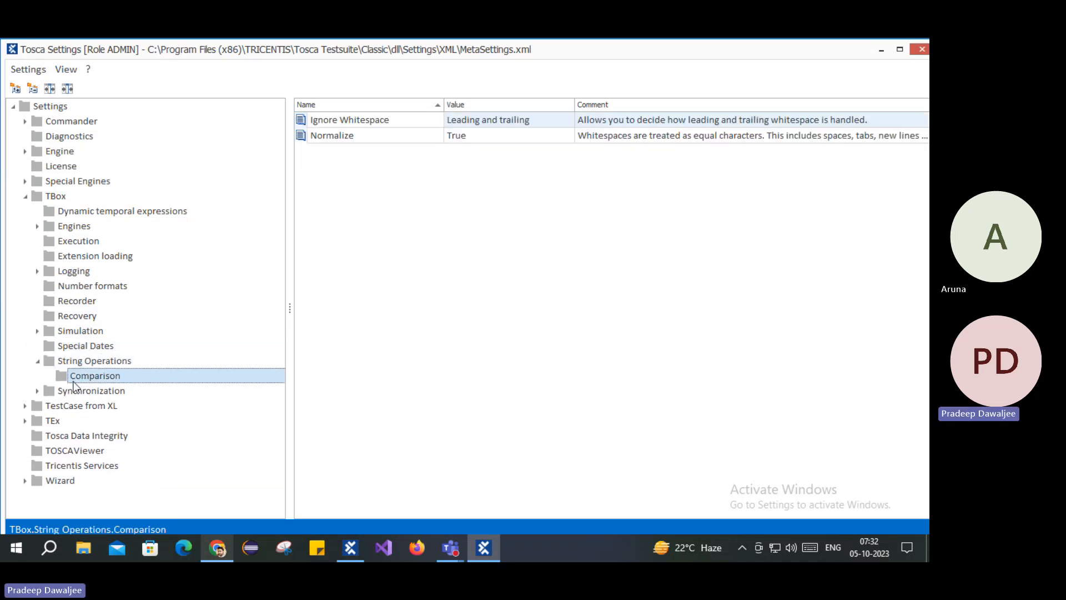
click(38, 390)
click(83, 391)
click(89, 407)
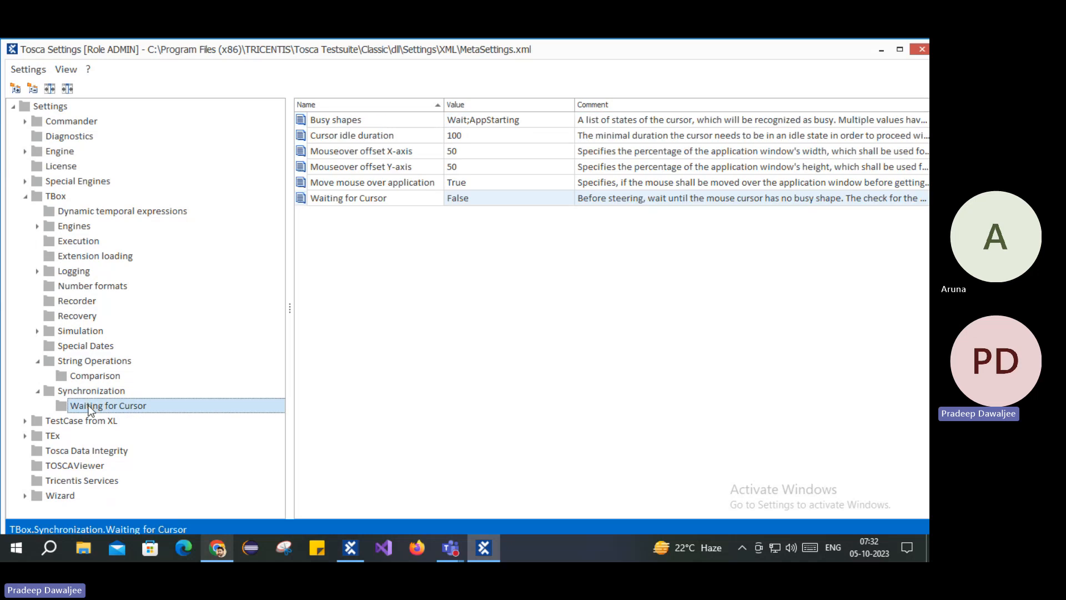
click(85, 392)
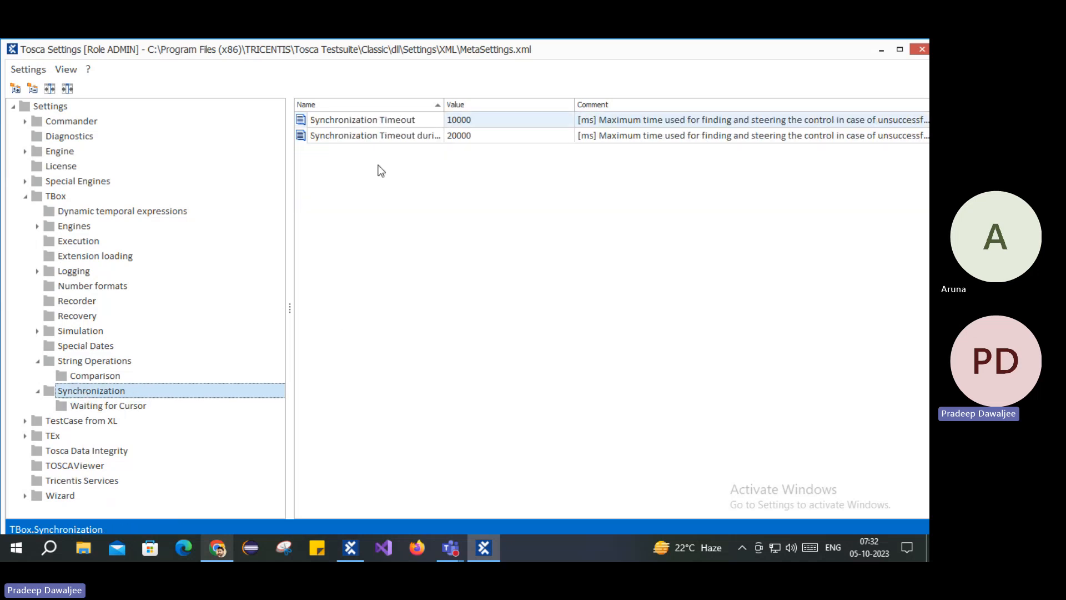
Step: Collapse the String Operations group and read the comments for both Synchronization timeout settings
click(38, 361)
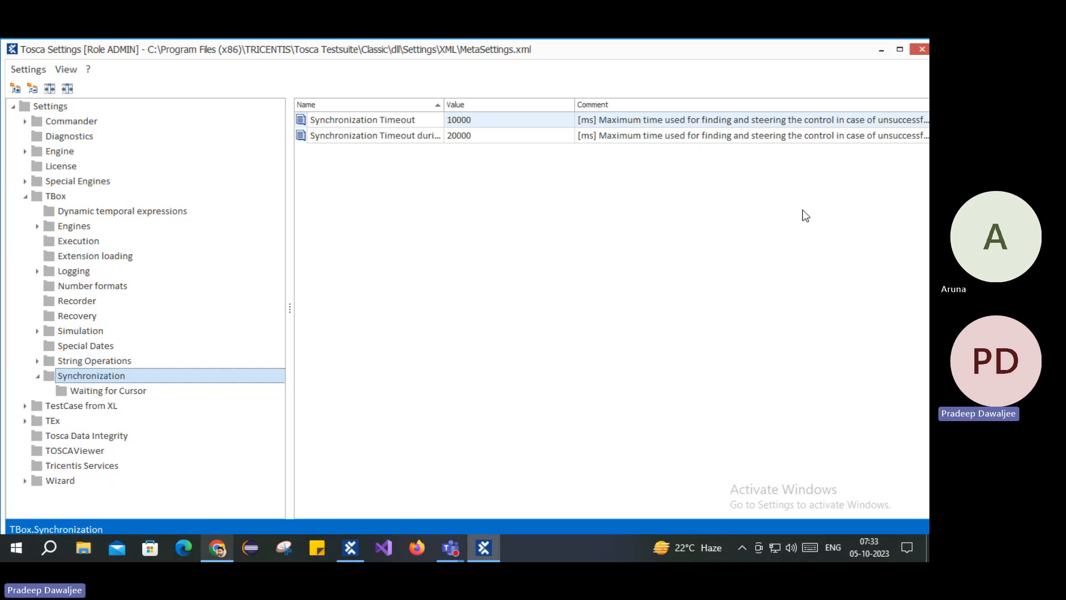
click(853, 122)
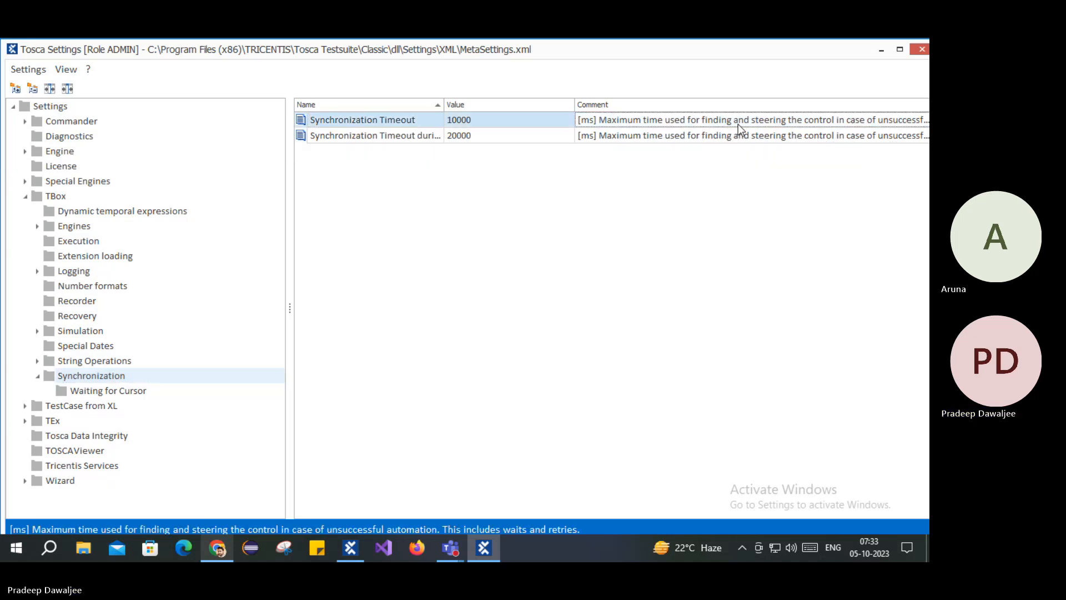
click(696, 137)
Step: Try 60000 for Synchronization Timeout during WaitOn, then revert and confirm it at 20000
click(465, 131)
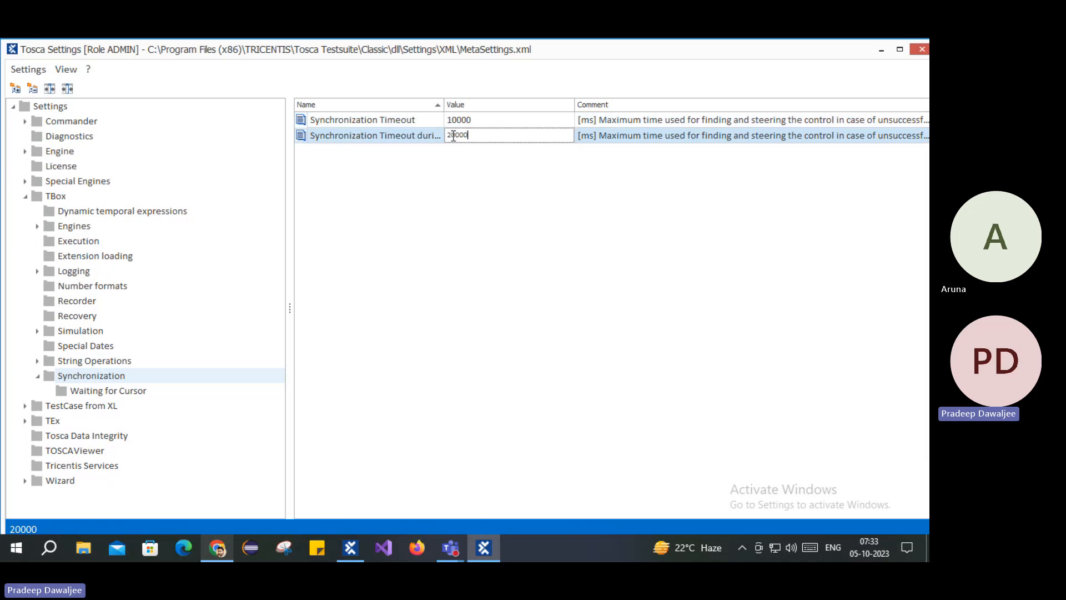
drag(455, 135, 447, 137)
text(60)
key(BackSpace)
key(BackSpace)
text(20)
click(481, 207)
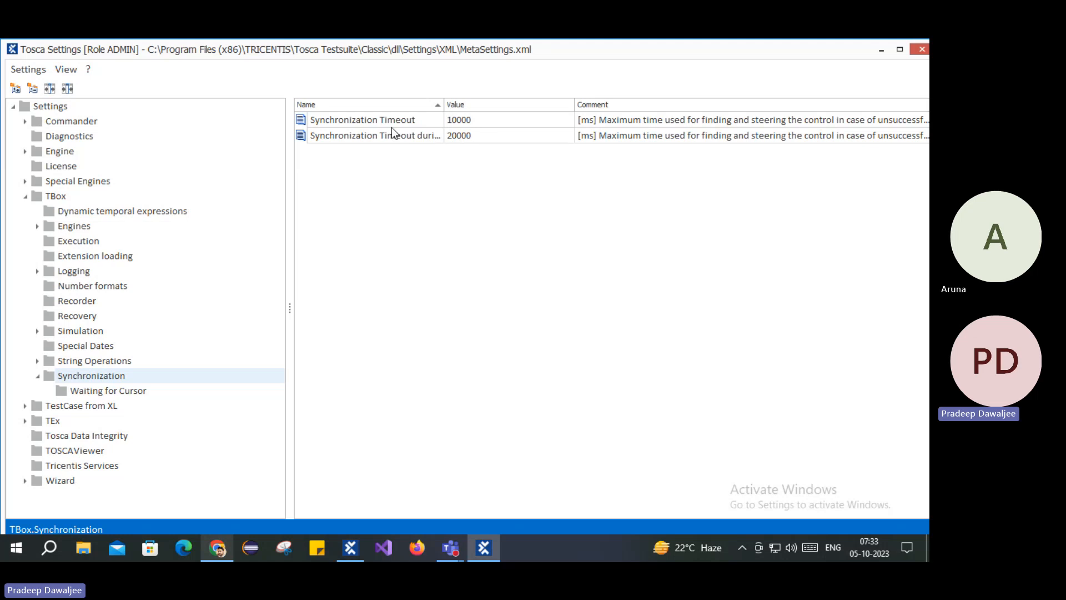
click(921, 50)
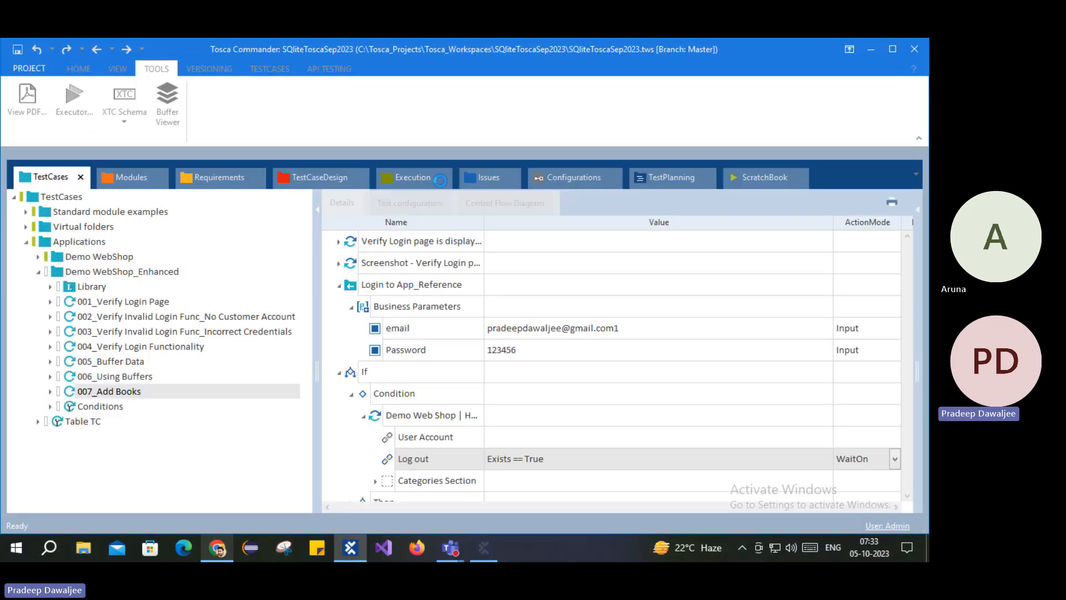
click(855, 461)
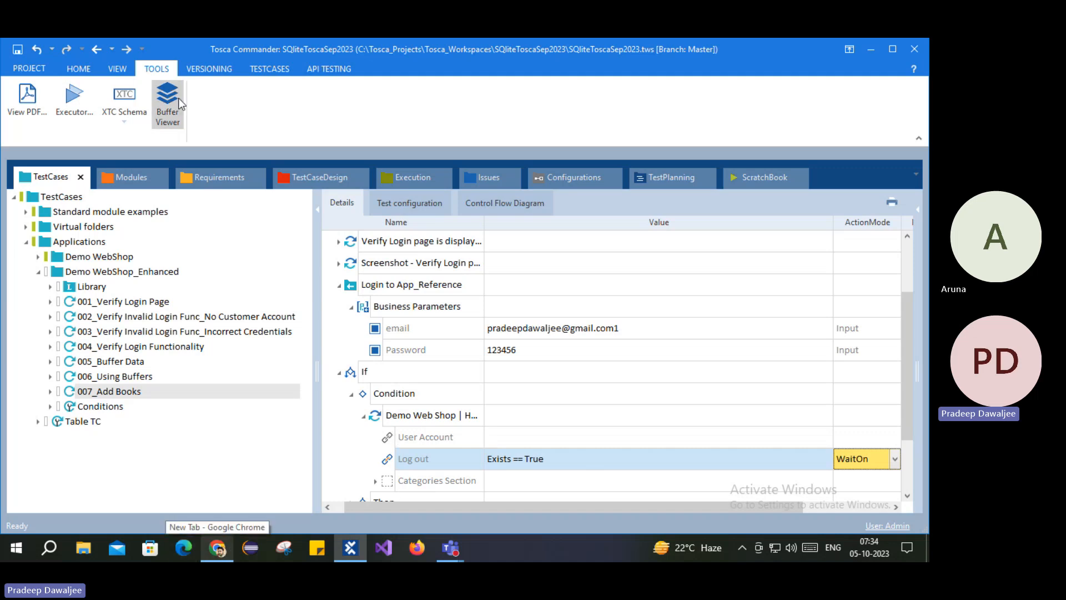
click(419, 417)
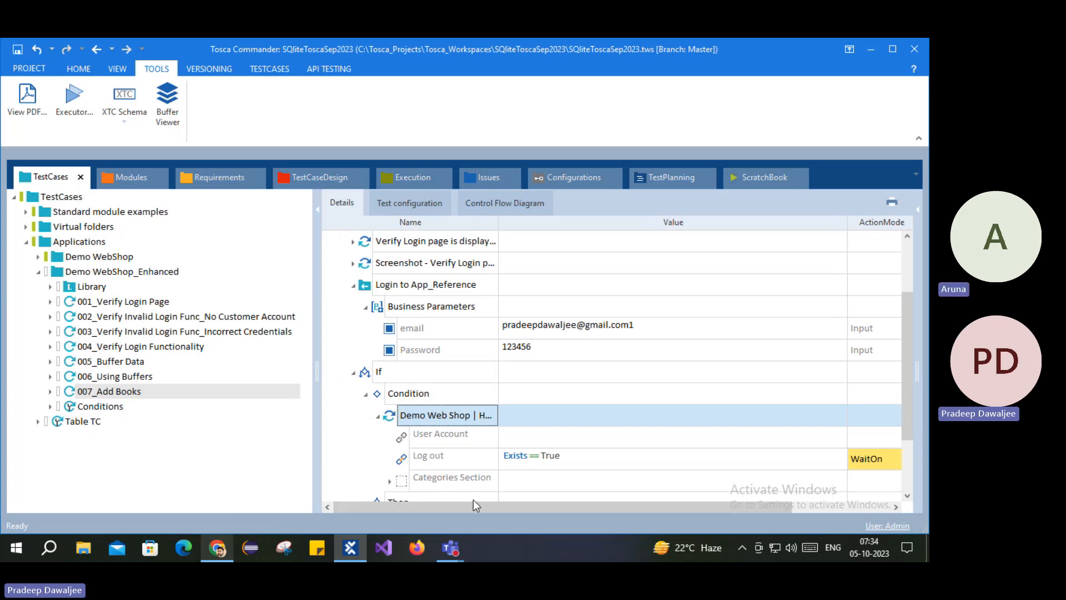
scroll(440, 420, down, 1)
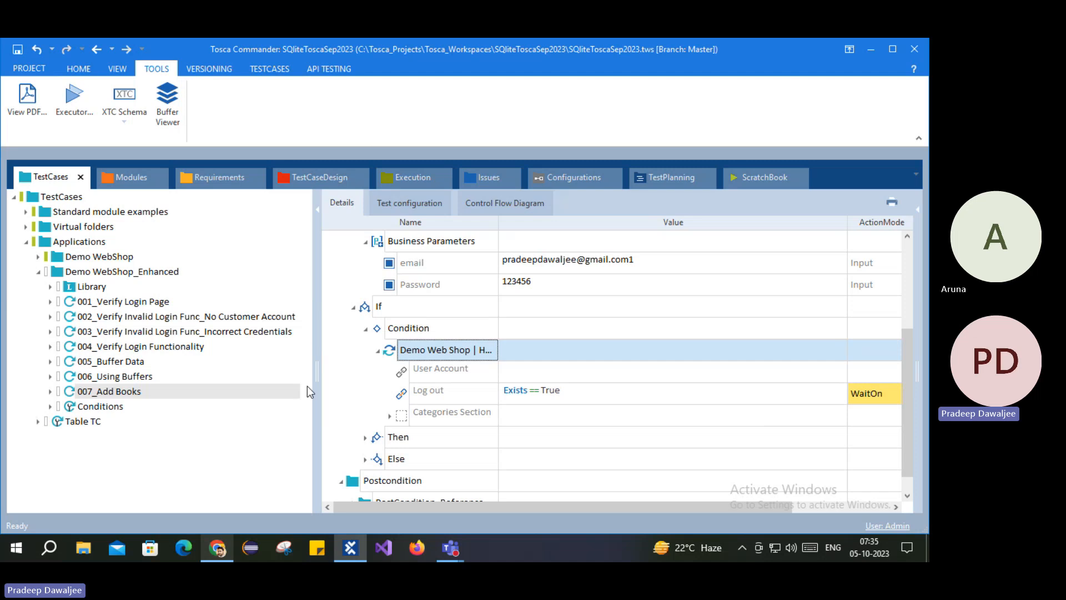
Step: Expand and select Click on Login Link to show Register and Log in, then switch to Chrome
scroll(425, 419, up, 3)
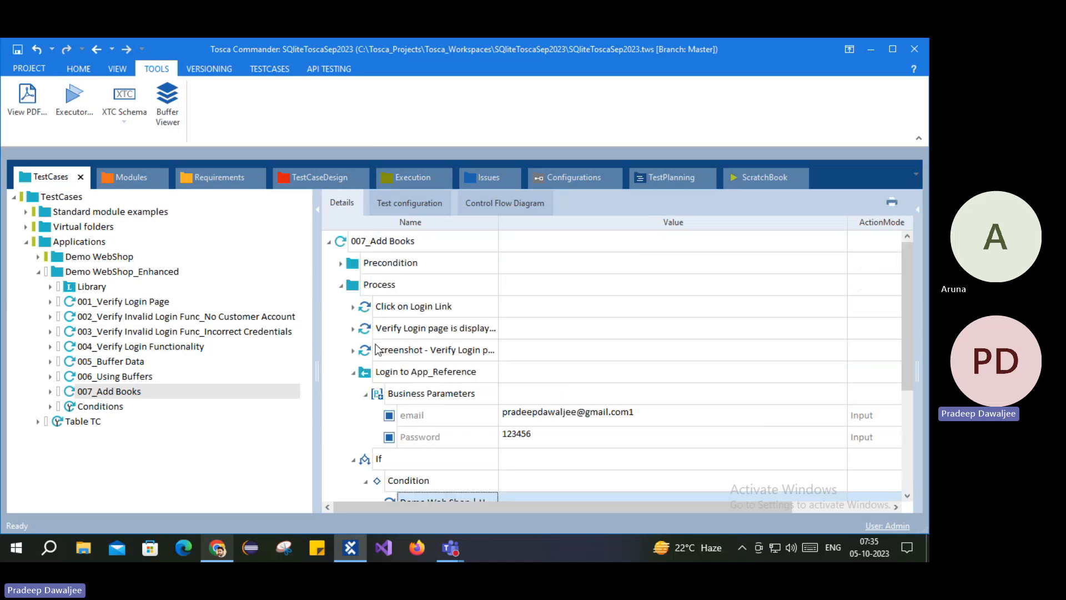
click(354, 308)
click(400, 311)
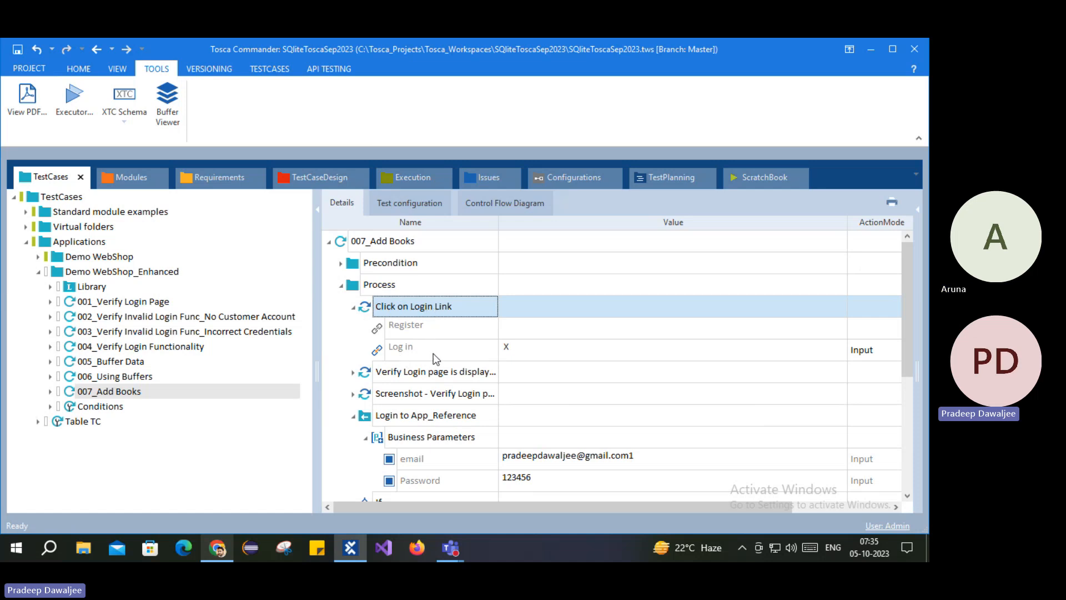
click(219, 547)
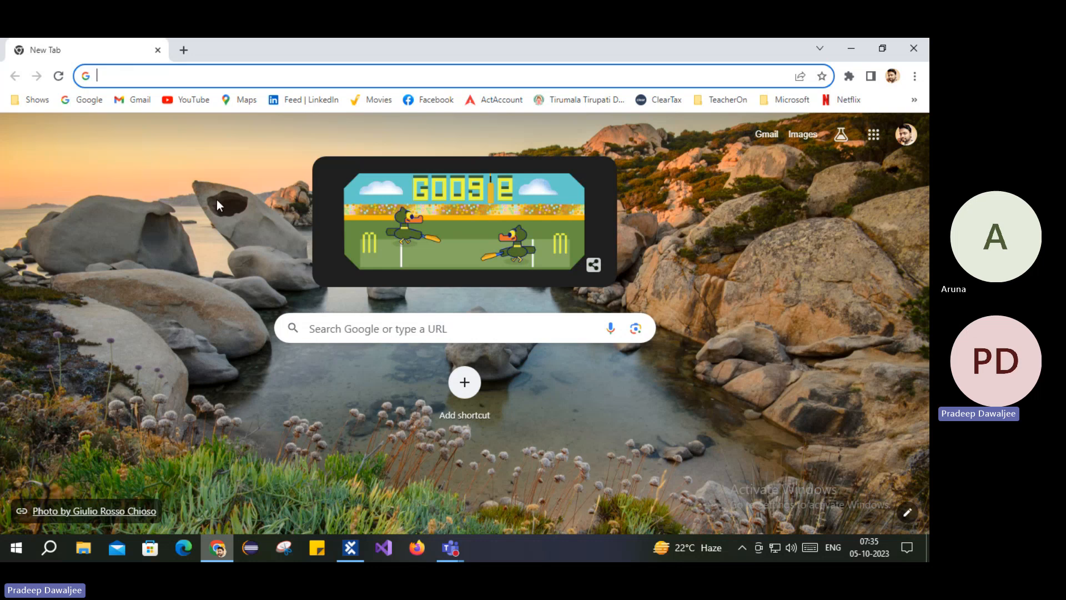
Step: Run only Click on Login Link in ScratchBook; it fails with 'No matching tab was found'
click(217, 546)
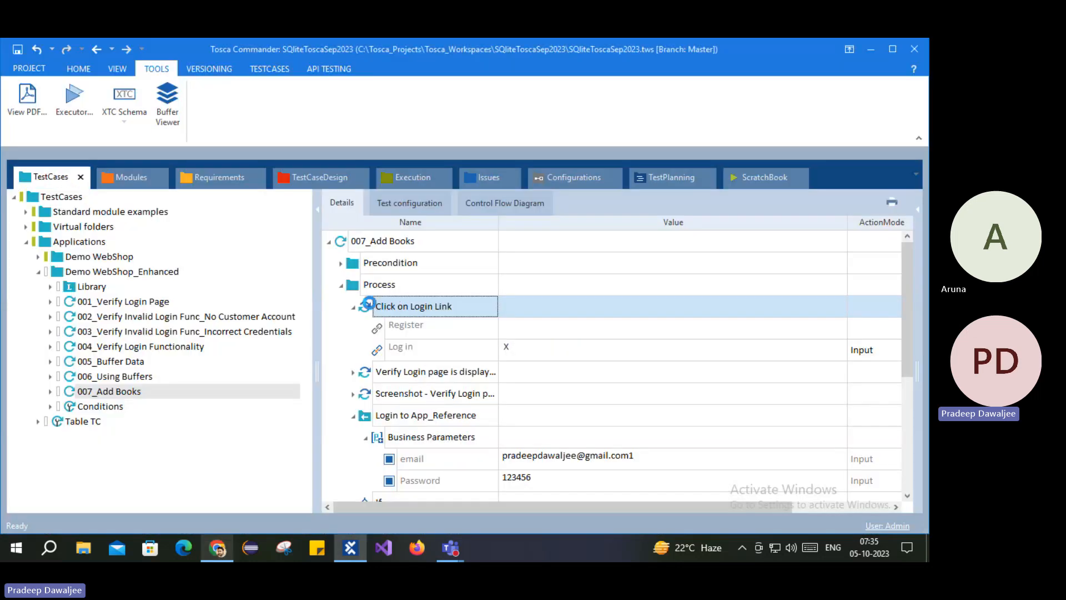
right_click(371, 306)
click(426, 387)
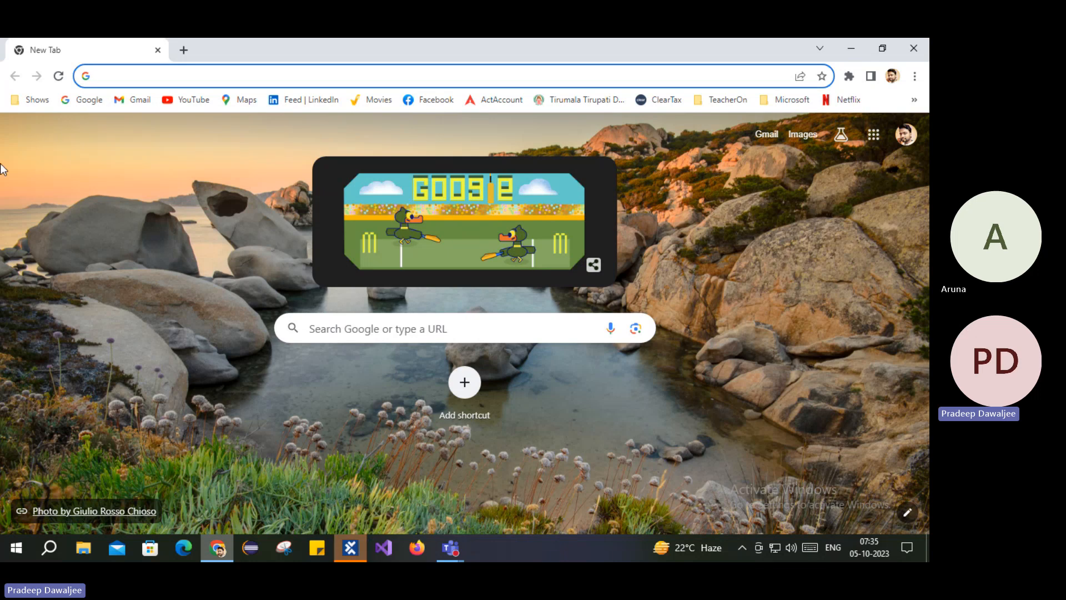
click(351, 549)
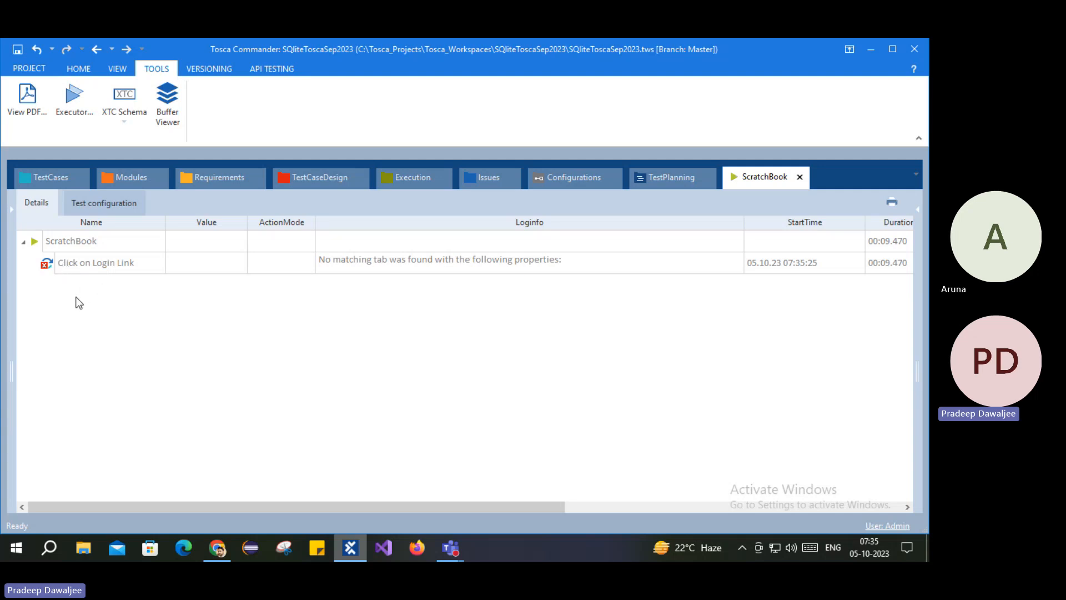
click(47, 177)
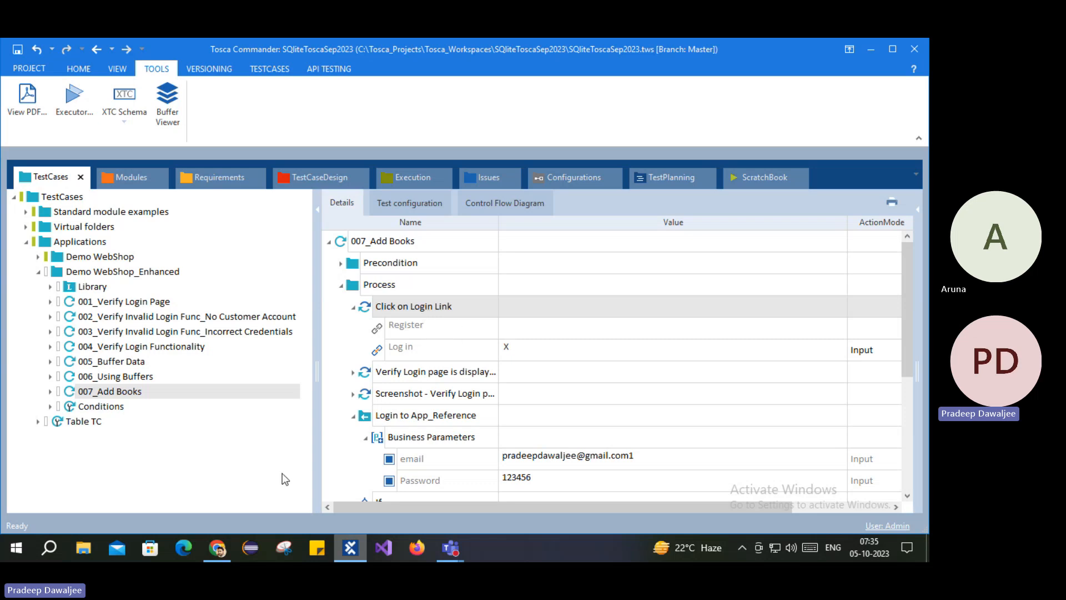
Step: Rerun the Click on Login Link step in ScratchBook
click(228, 548)
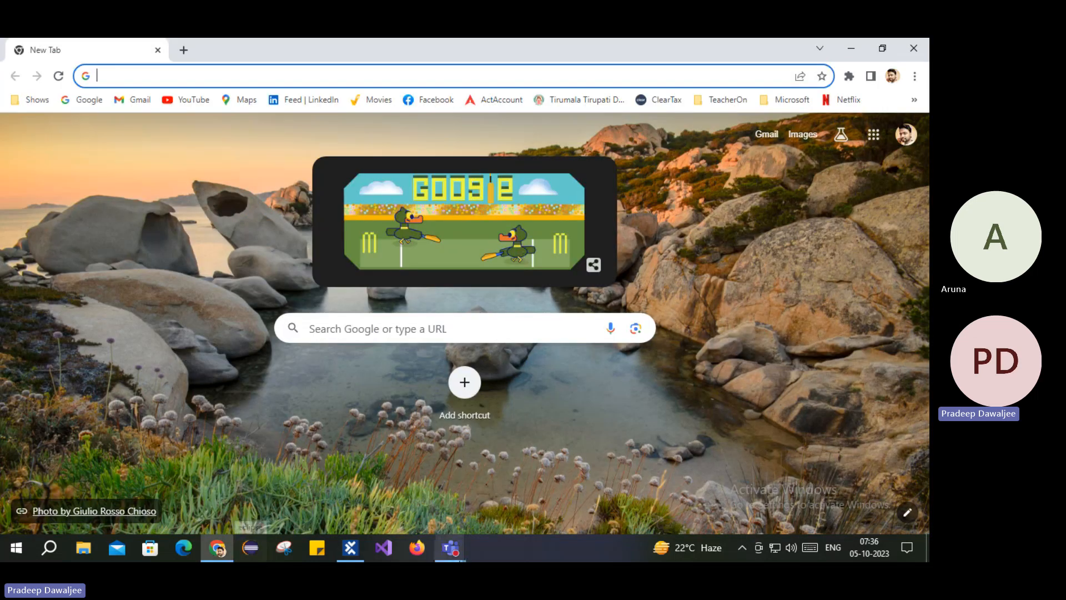
click(358, 556)
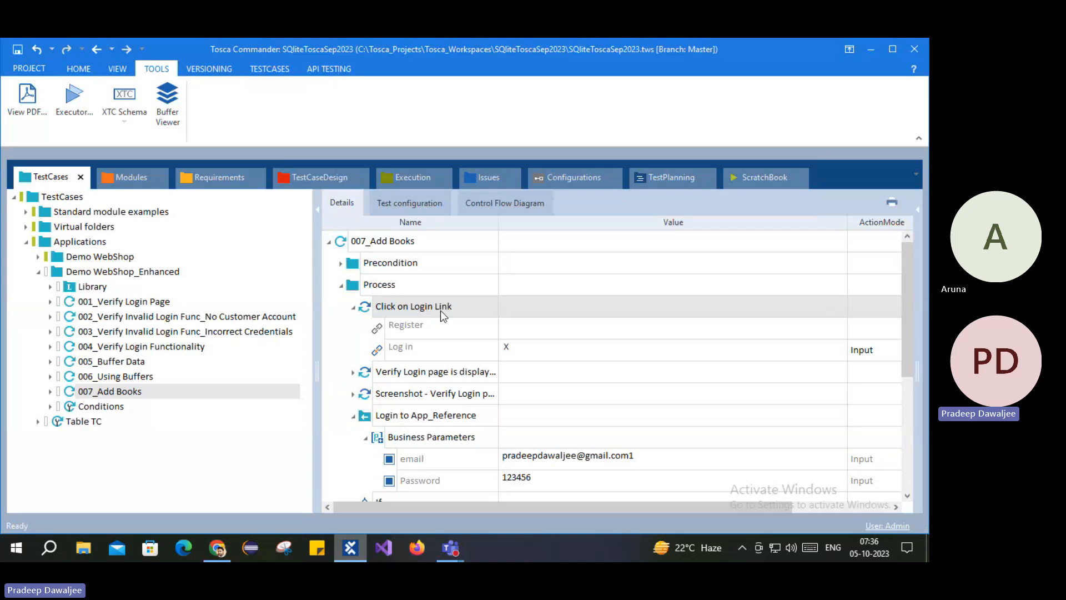
click(221, 548)
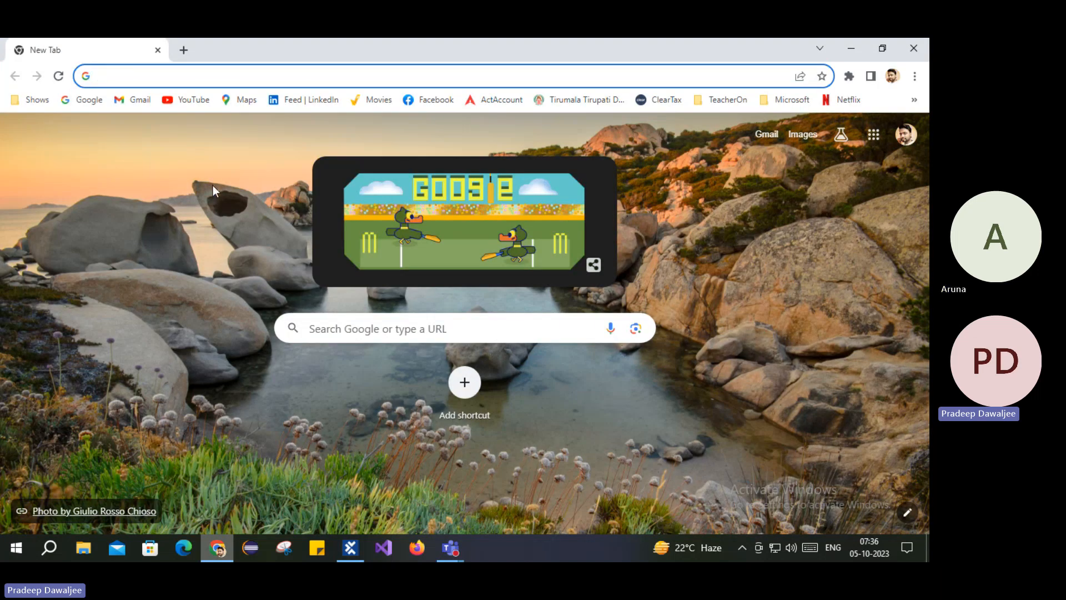
click(351, 548)
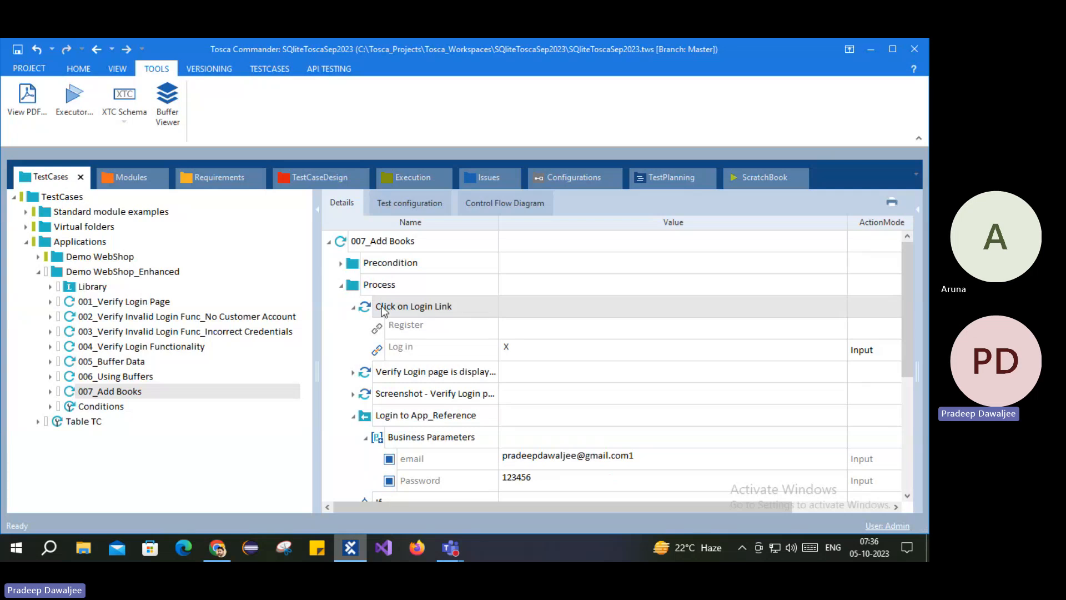
right_click(378, 311)
click(425, 391)
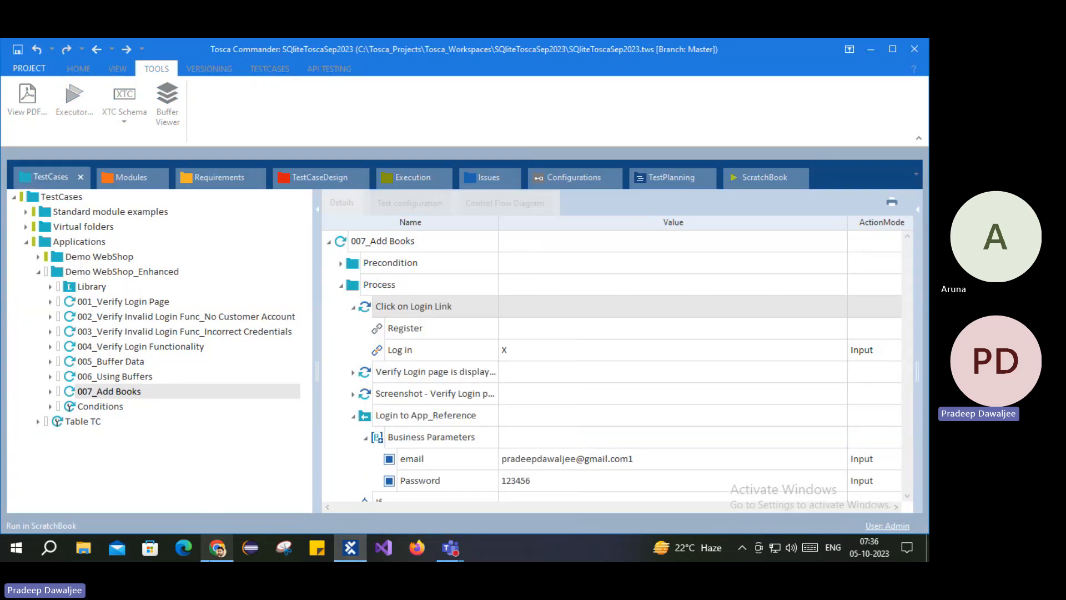
Step: Load demowebshop.tricentis.com in Chrome so the step passes, and expand its result
click(217, 548)
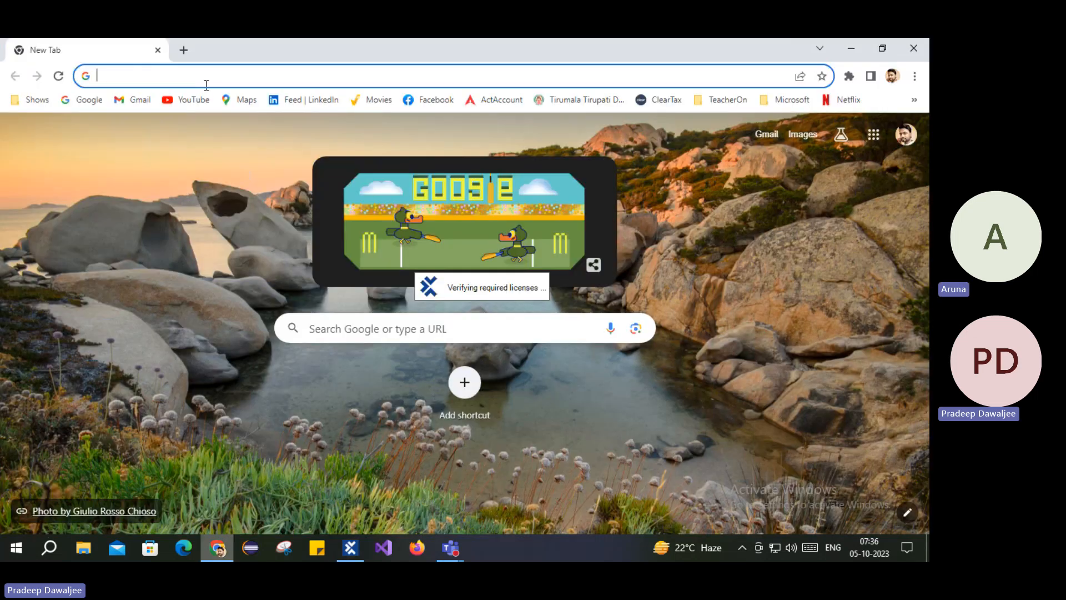
text(demowebshop.tricentis.com)
key(Return)
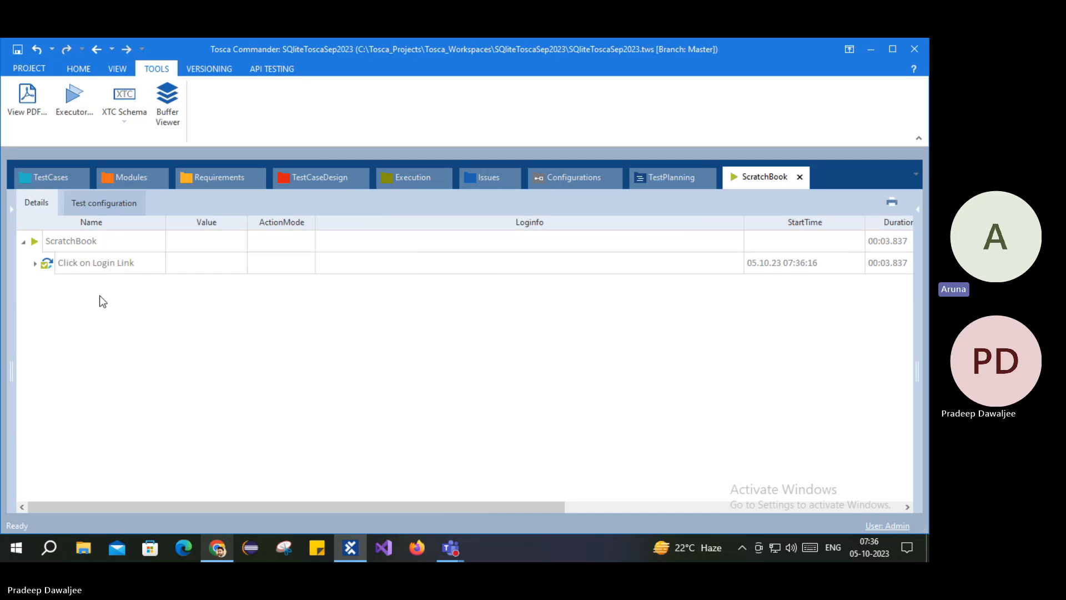
click(37, 264)
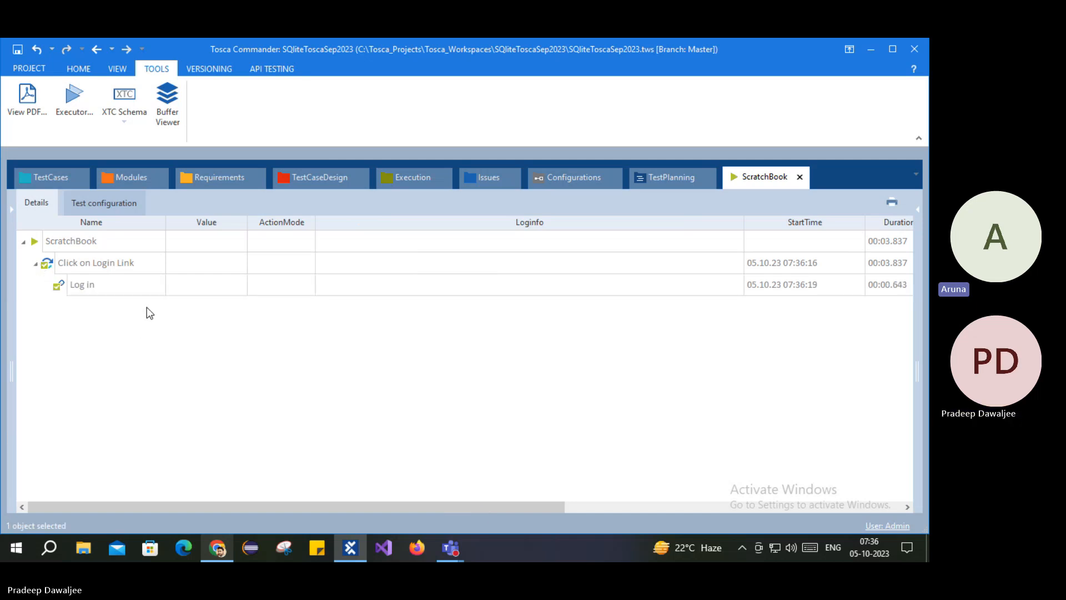
click(51, 178)
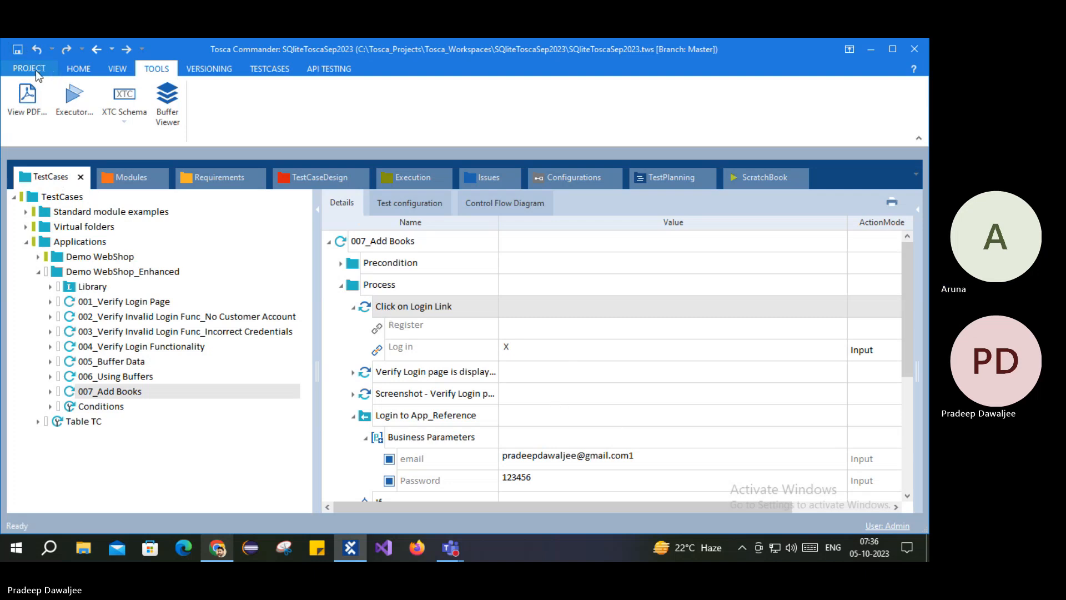
click(403, 350)
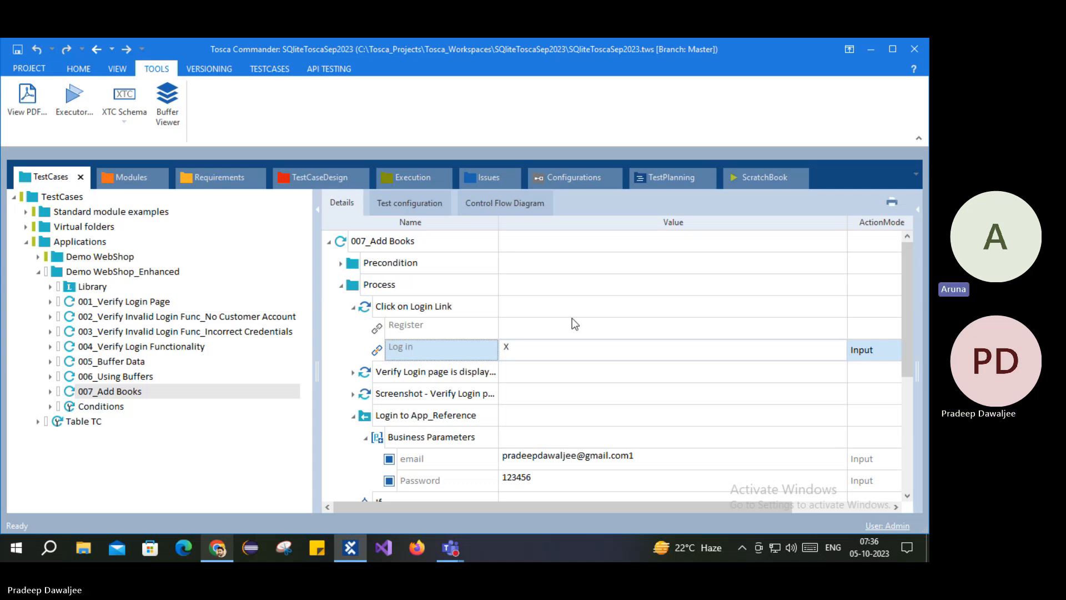
scroll(572, 317, down, 2)
scroll(572, 321, down, 2)
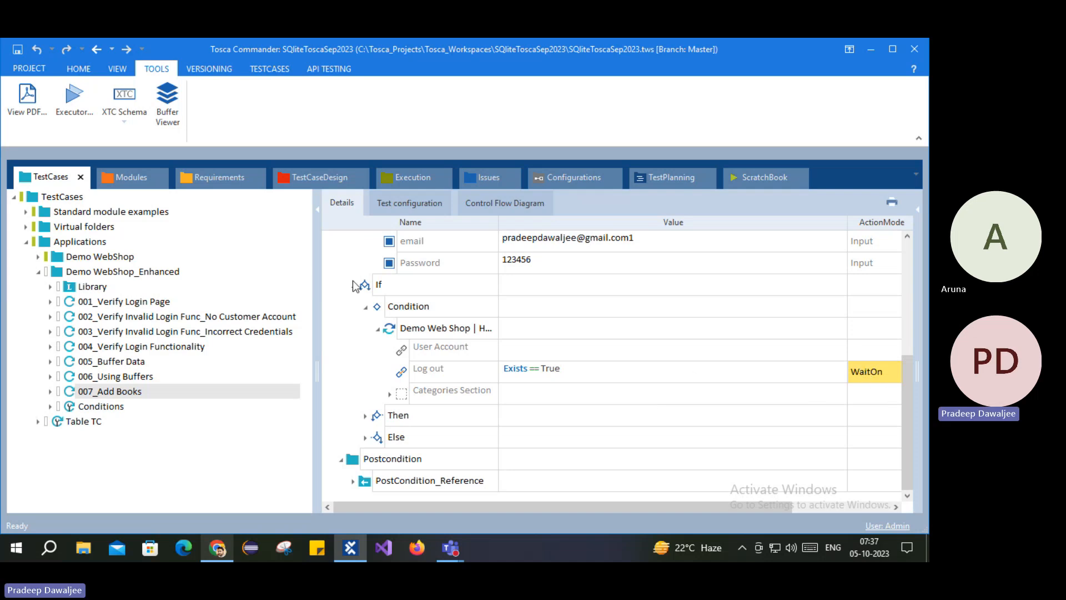
scroll(384, 332, up, 3)
click(384, 331)
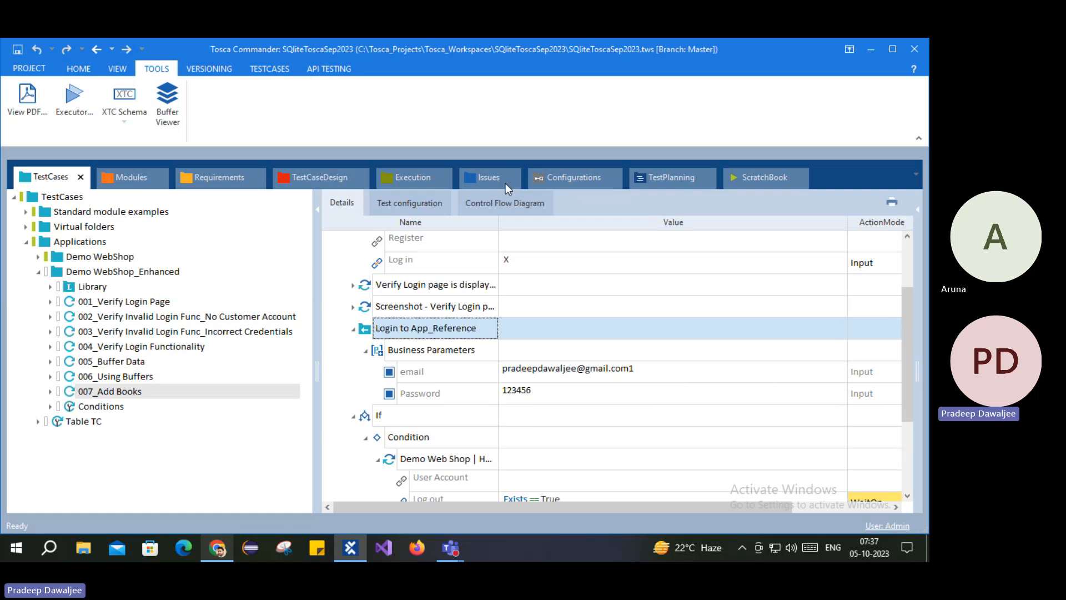
scroll(541, 412, down, 3)
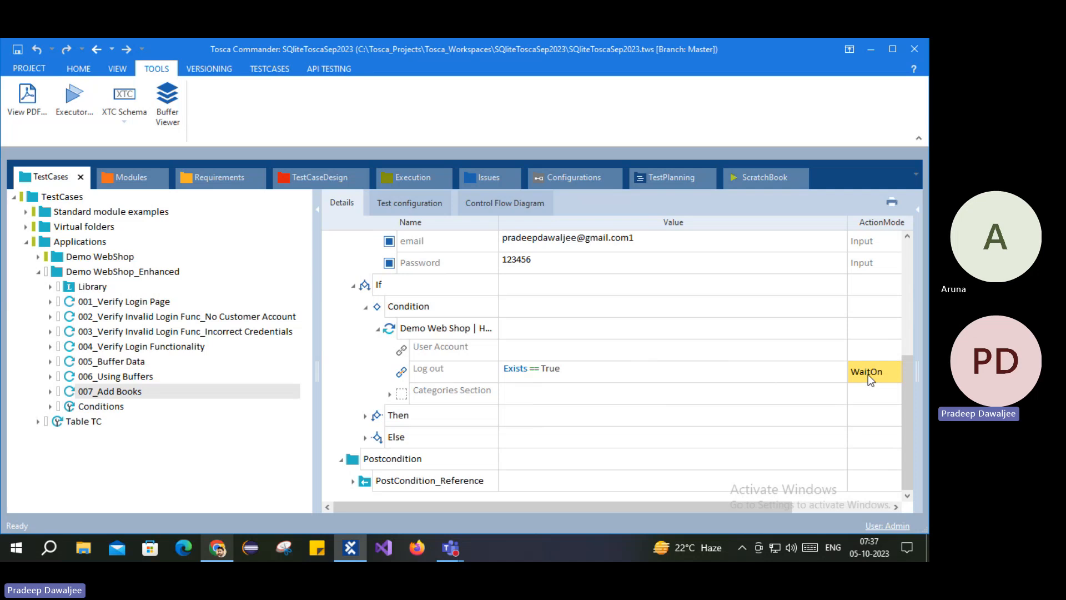
click(404, 332)
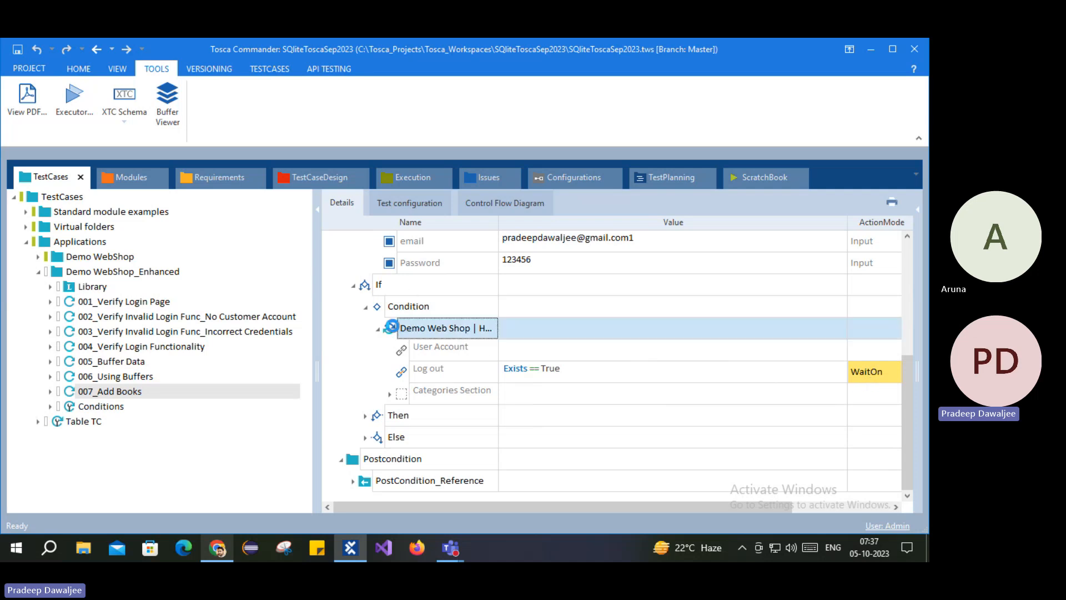
scroll(561, 369, up, 2)
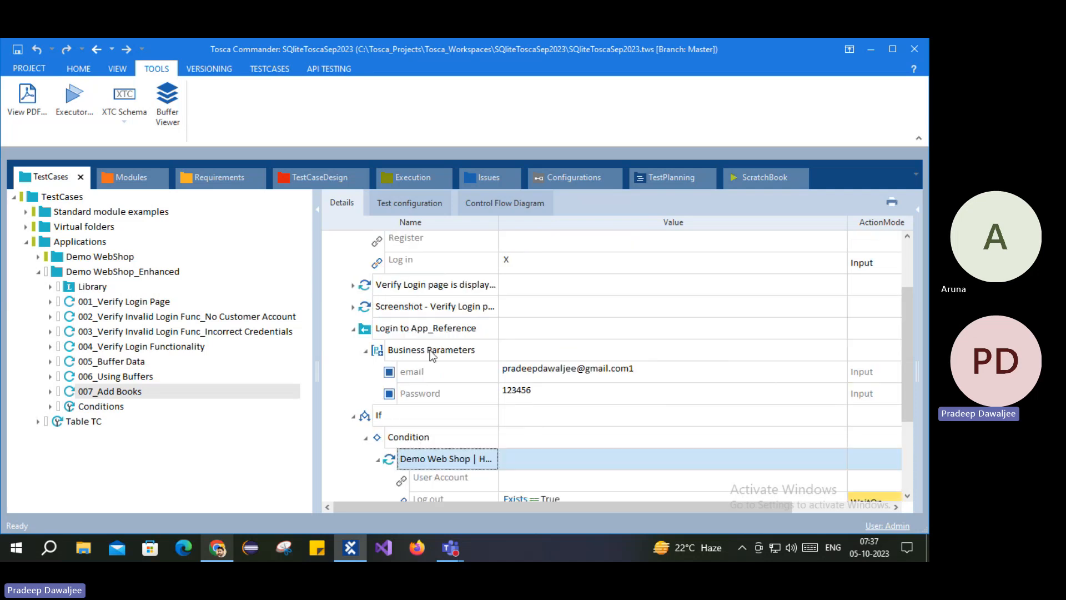
scroll(637, 371, down, 2)
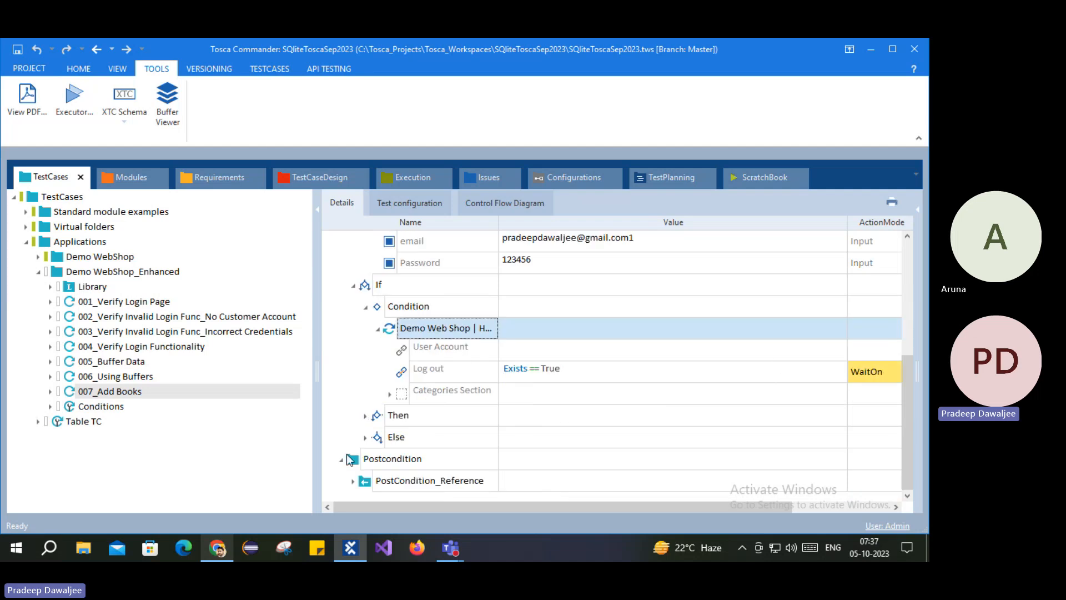
click(410, 416)
scroll(702, 393, up, 3)
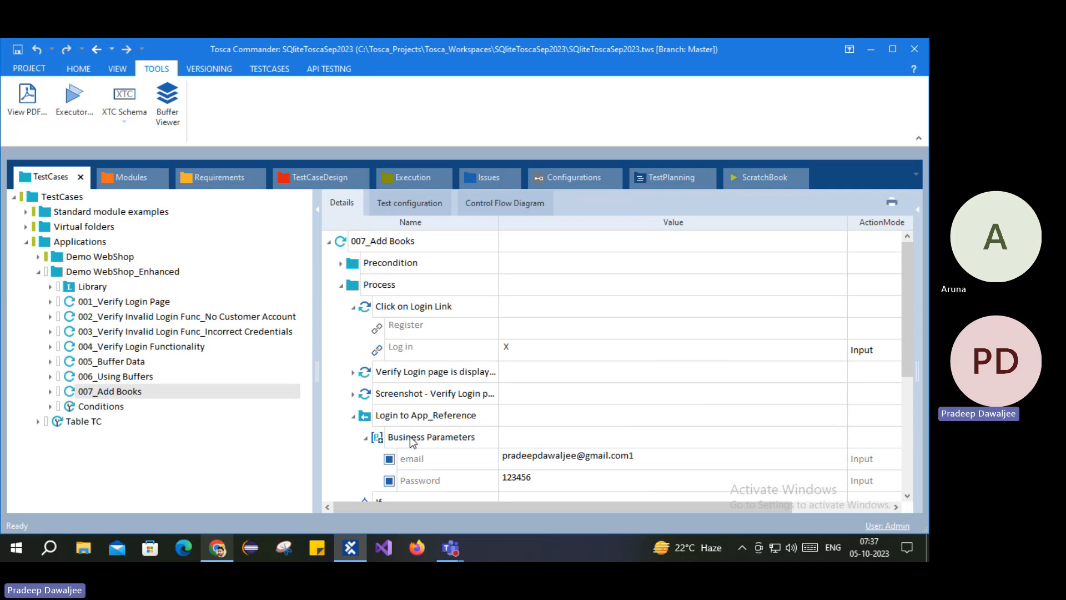
Step: Run the whole 007_Add Books test case in ScratchBook; it finishes in 37.28 seconds
right_click(345, 242)
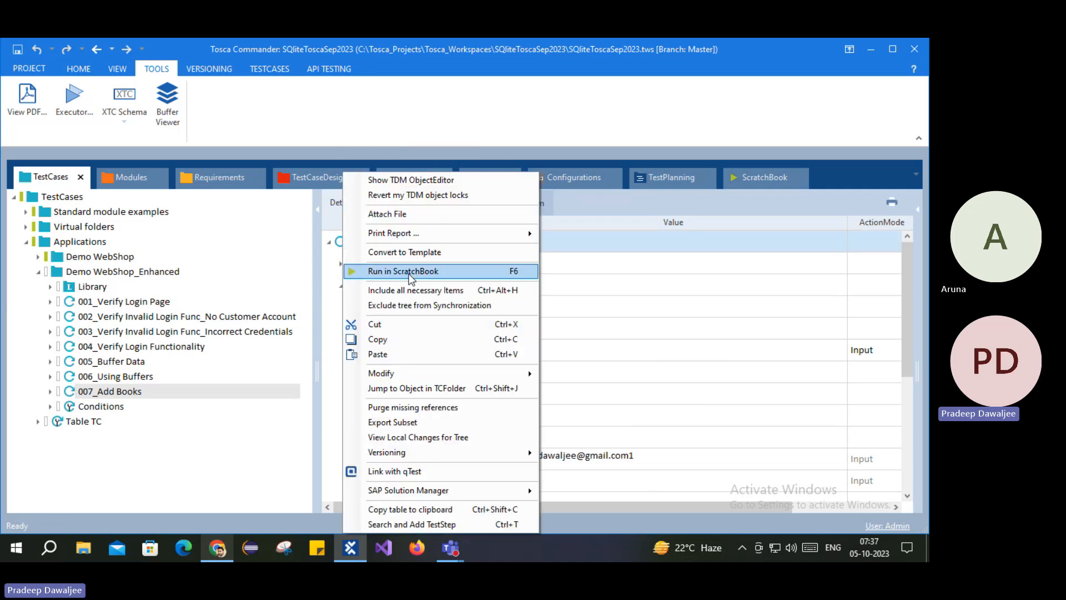
click(404, 271)
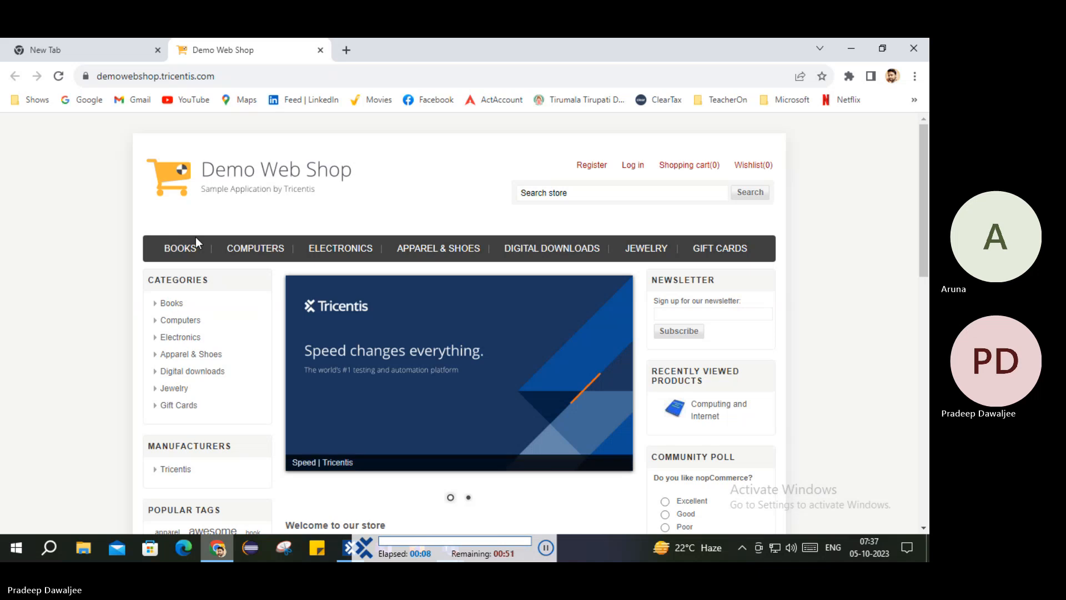
key(Return)
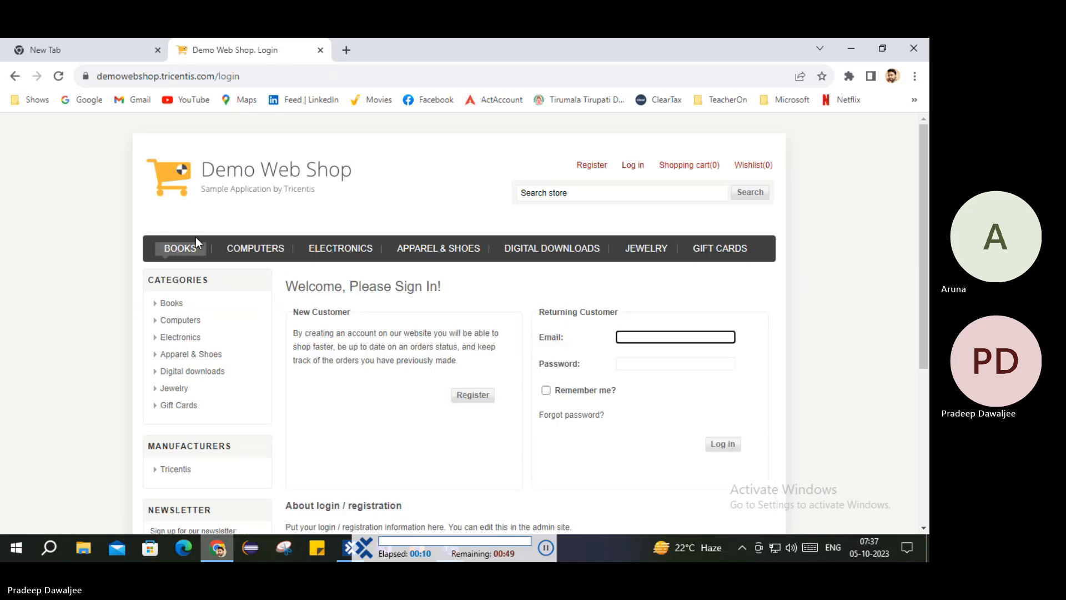
scroll(196, 237, down, 1)
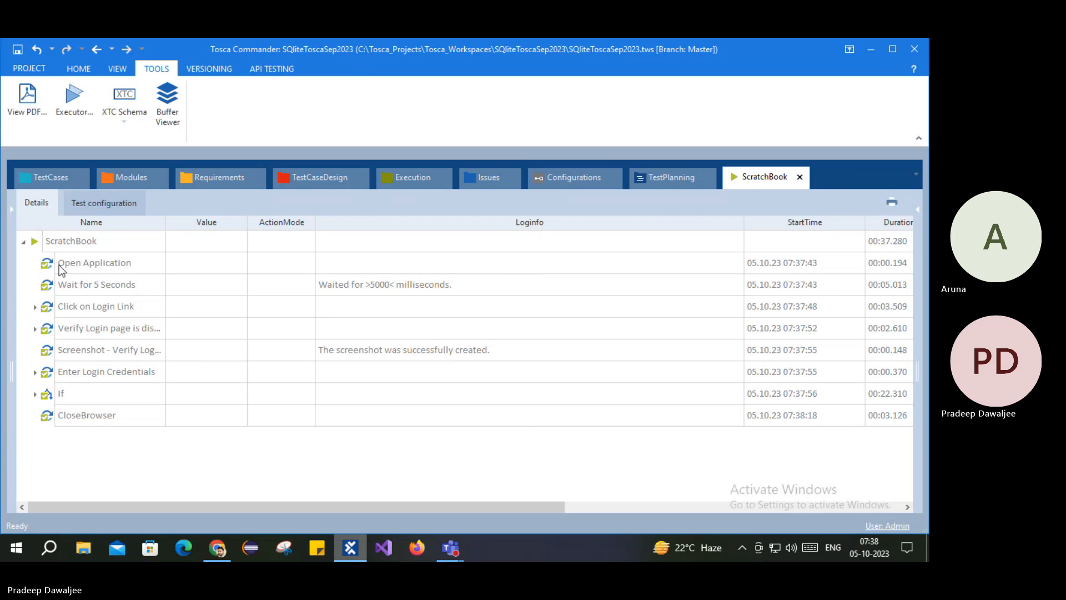
Step: Expand the If, Condition and Demo Web Shop results in ScratchBook
click(65, 377)
click(35, 372)
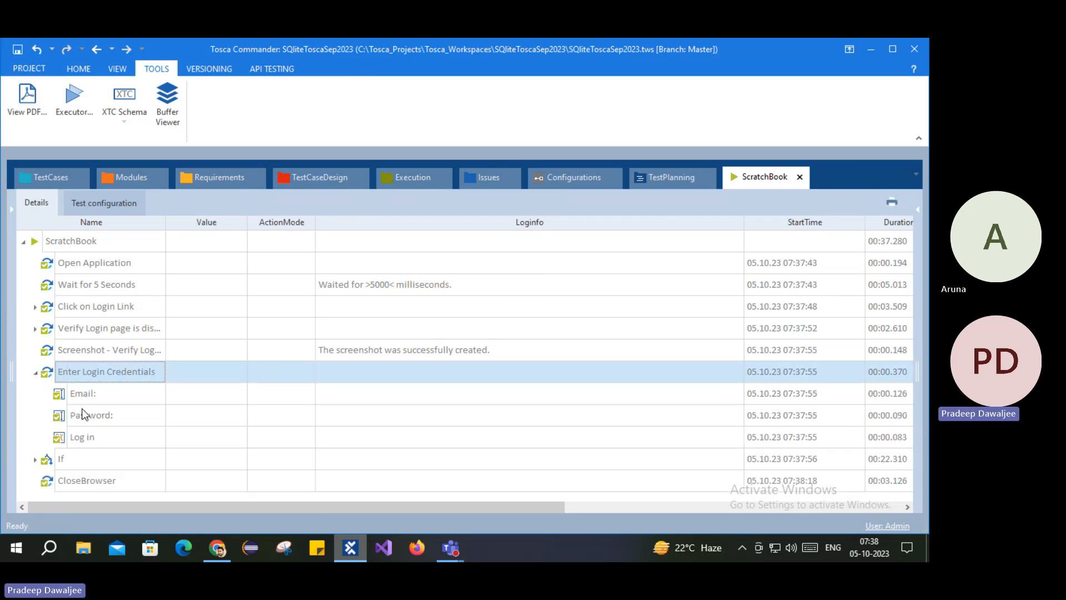
click(35, 372)
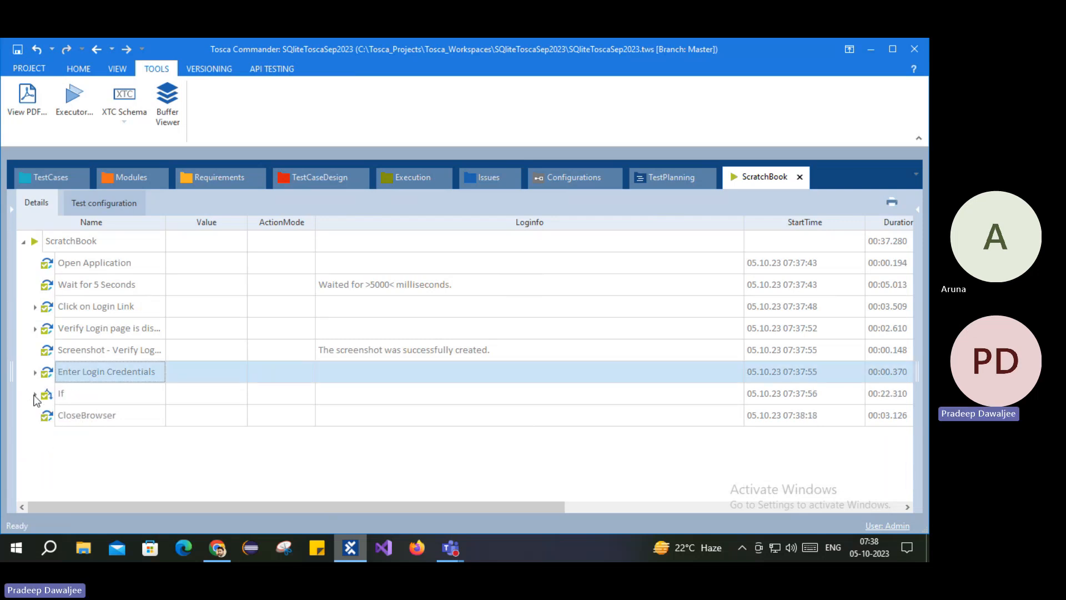
click(35, 394)
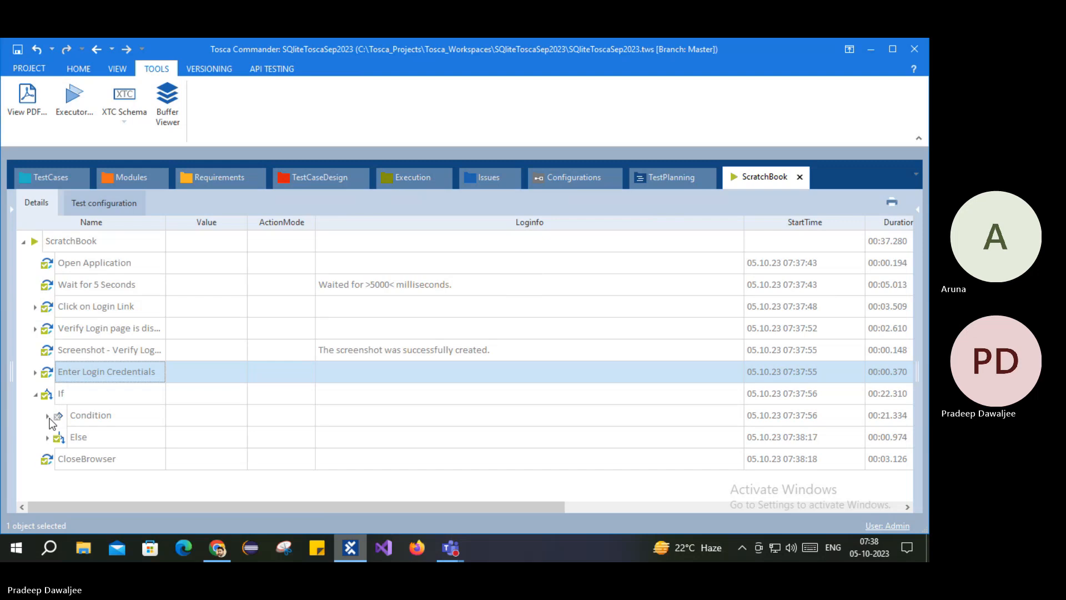
click(48, 416)
click(81, 415)
click(59, 438)
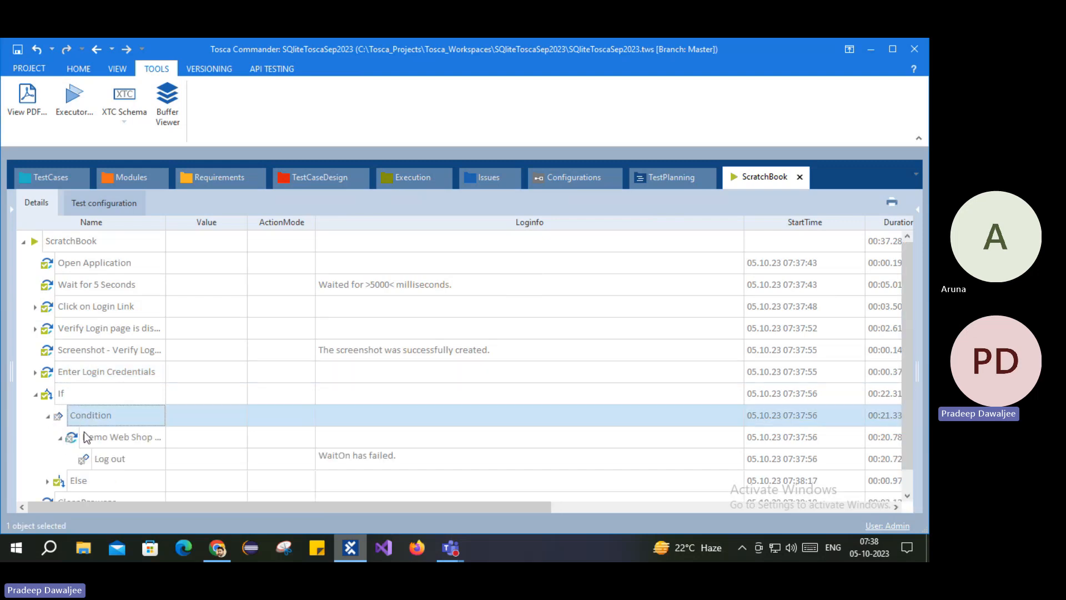
scroll(299, 437, down, 1)
Step: Open the full Log out WaitOn failure message and mark its expected value
click(364, 438)
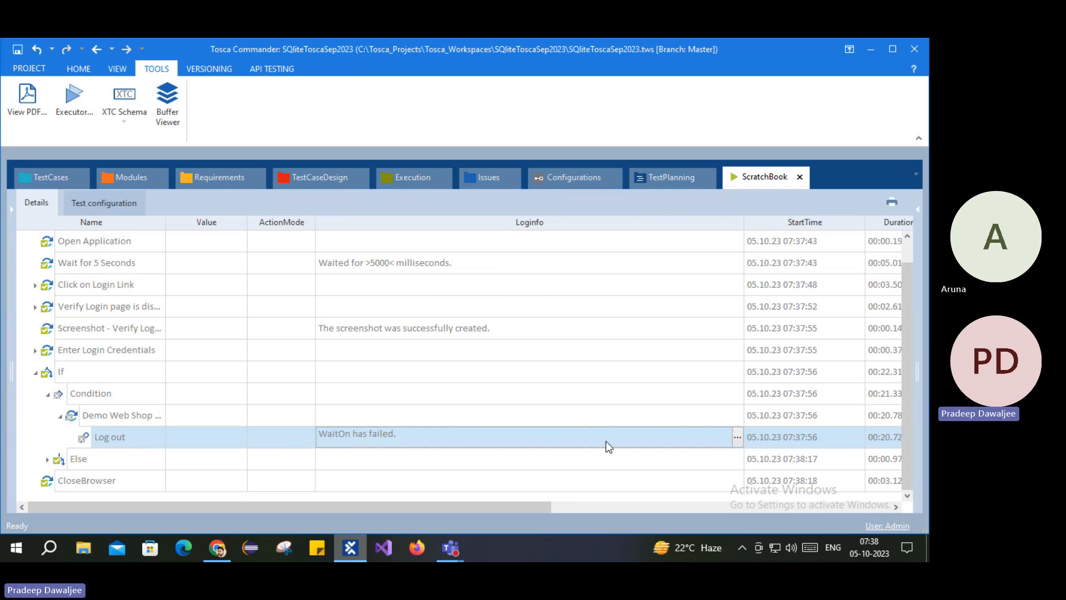
click(737, 437)
drag(353, 467, 383, 471)
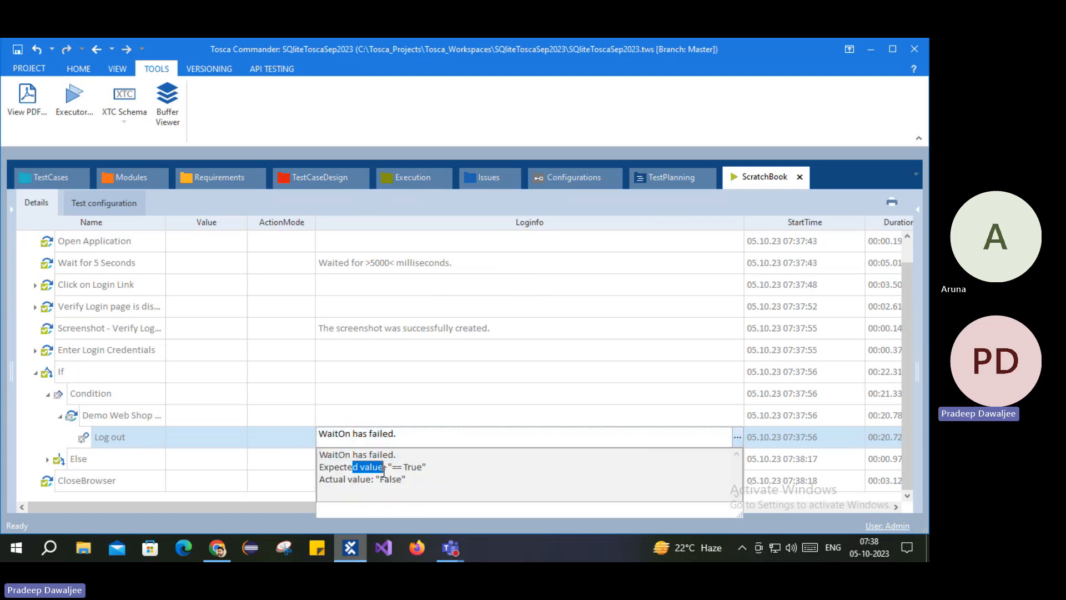
click(75, 369)
click(75, 370)
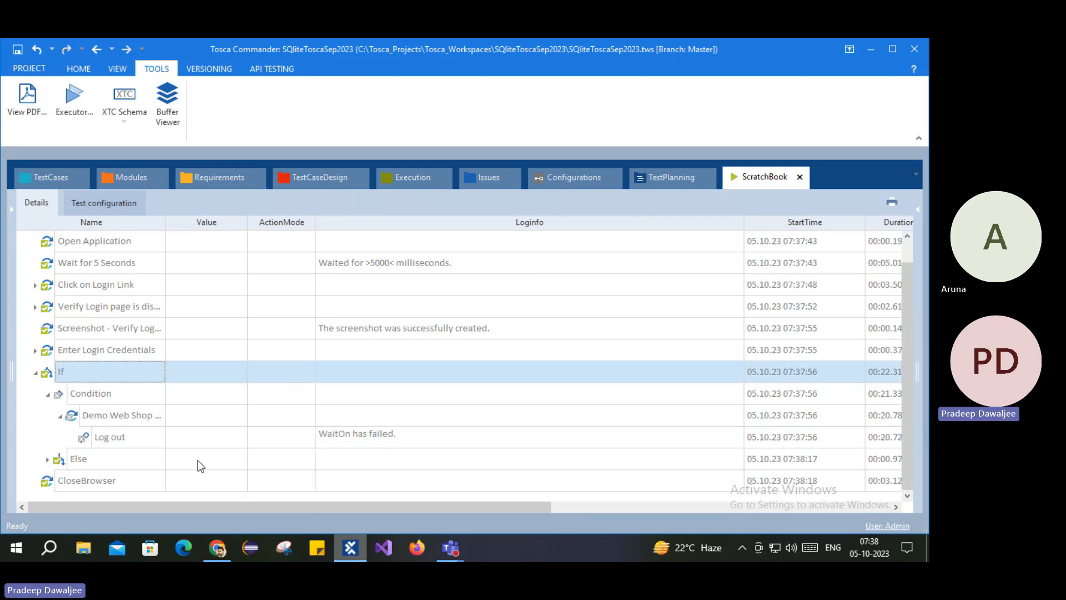
Step: Compare against the browser, then reselect the Condition and If results
click(218, 548)
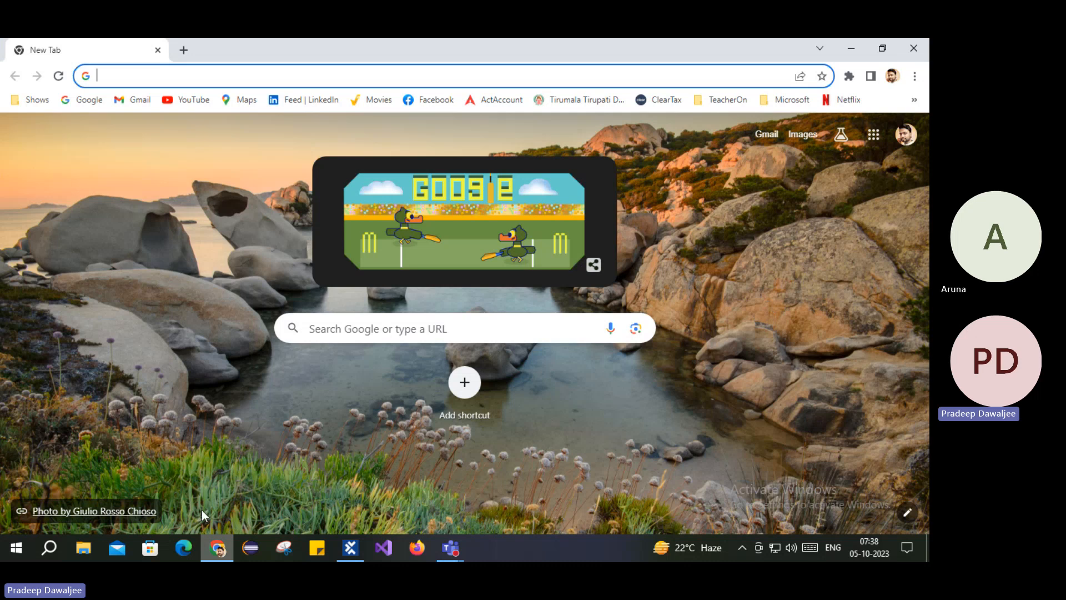
key(alt+Tab)
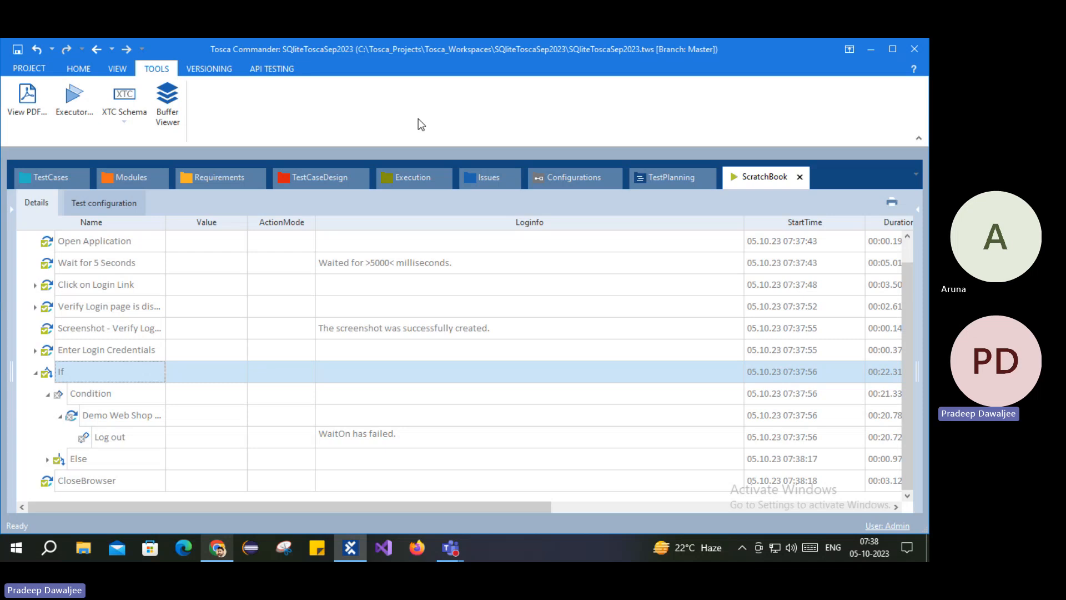
click(86, 397)
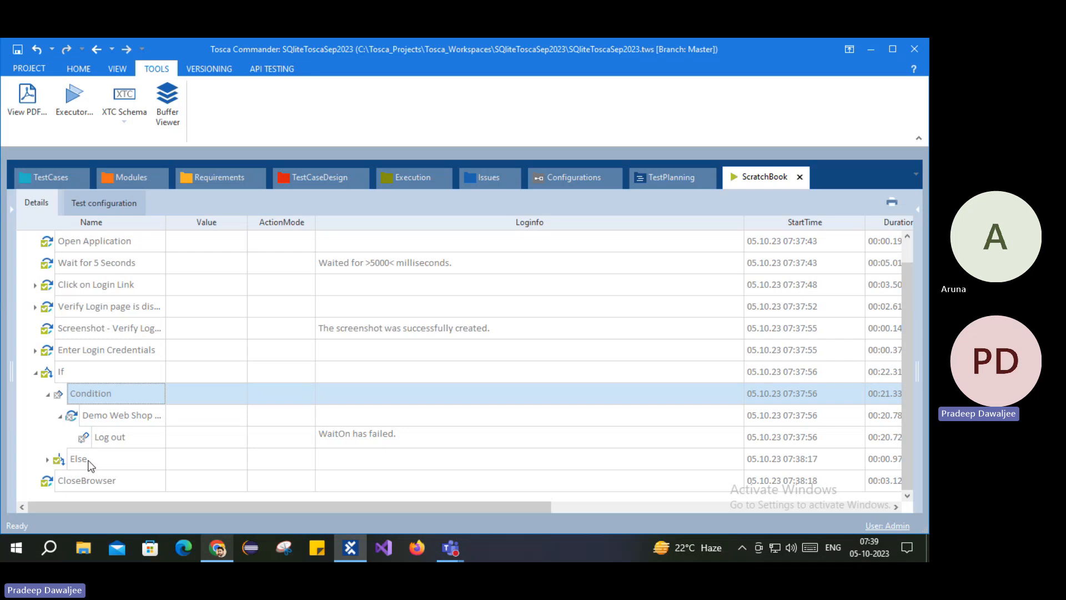
click(68, 374)
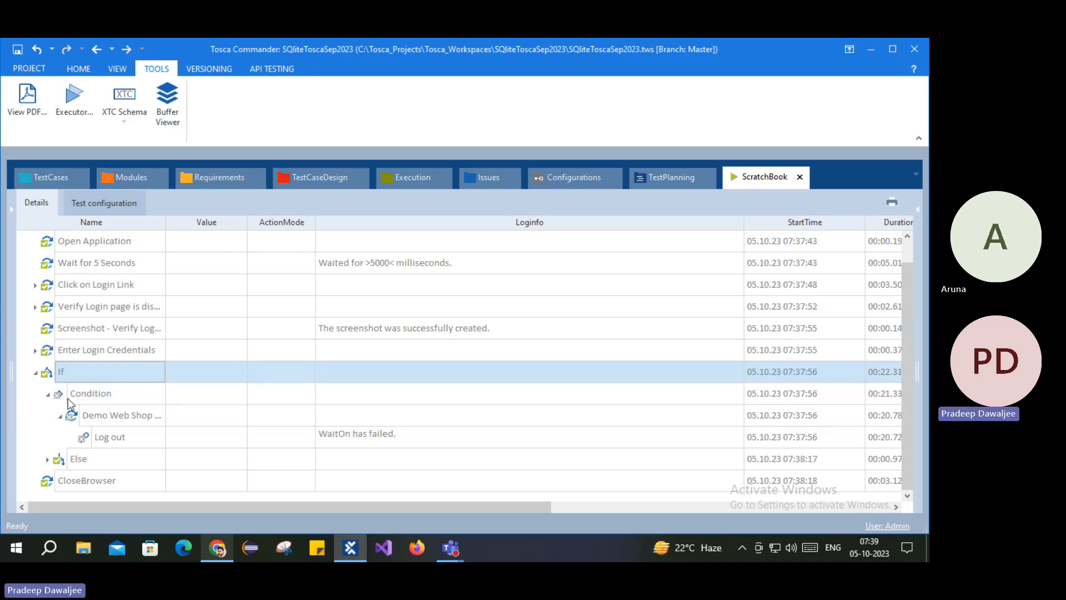
Step: Expand Else > Enter Login Credentials and review the Email, Password and Log in results
click(48, 459)
click(81, 460)
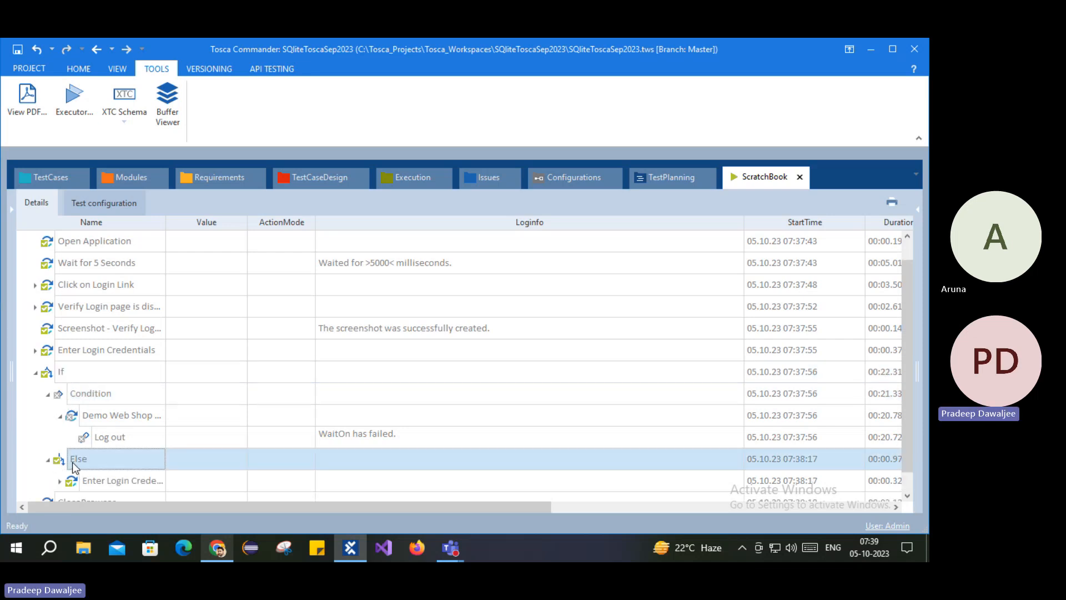
scroll(75, 478, down, 1)
click(60, 460)
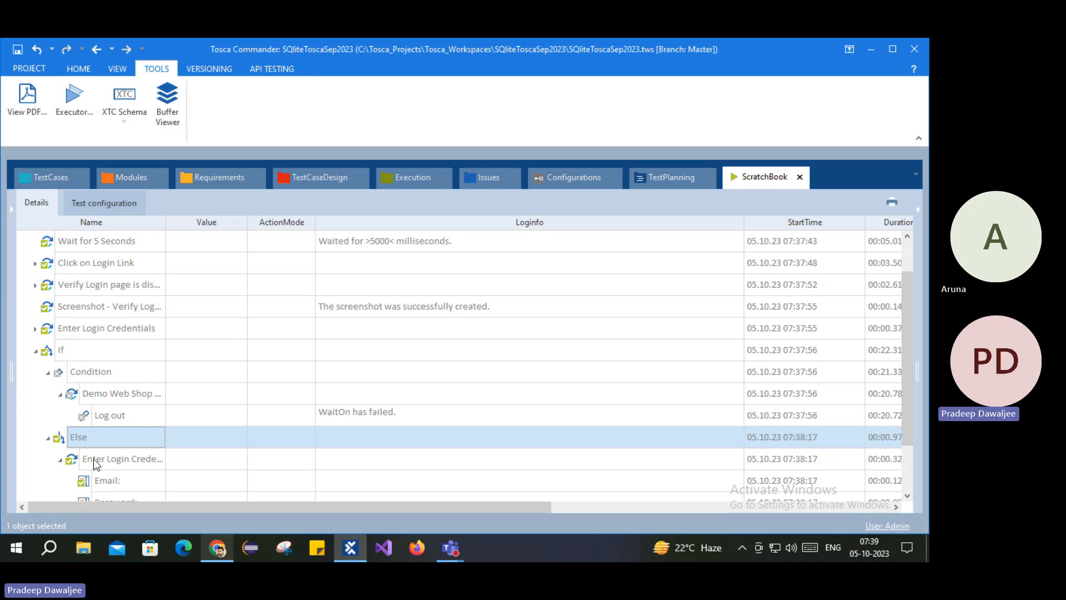
scroll(126, 465, down, 1)
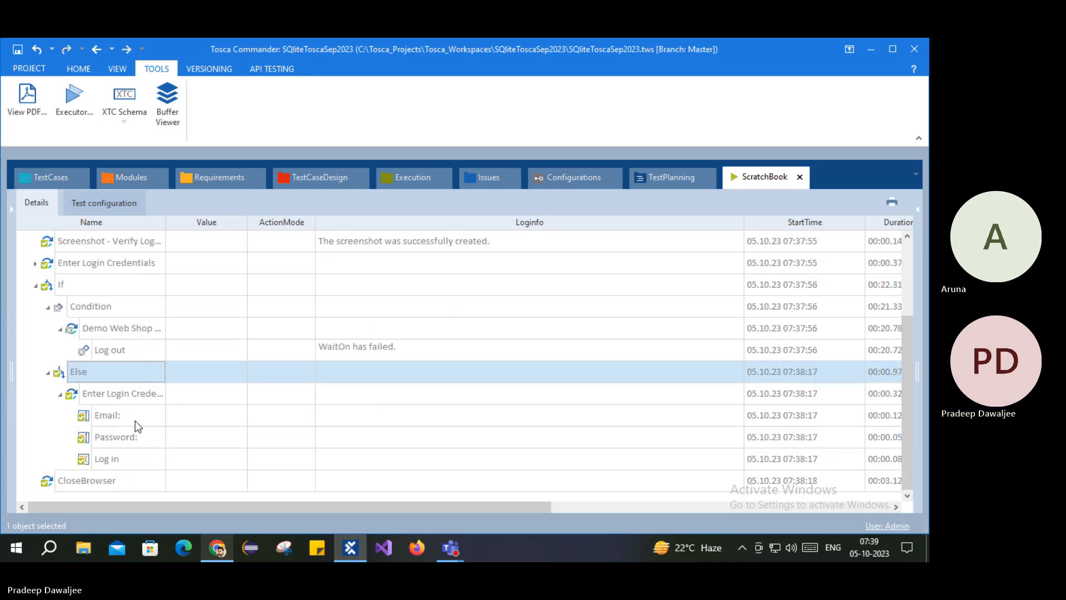
click(107, 416)
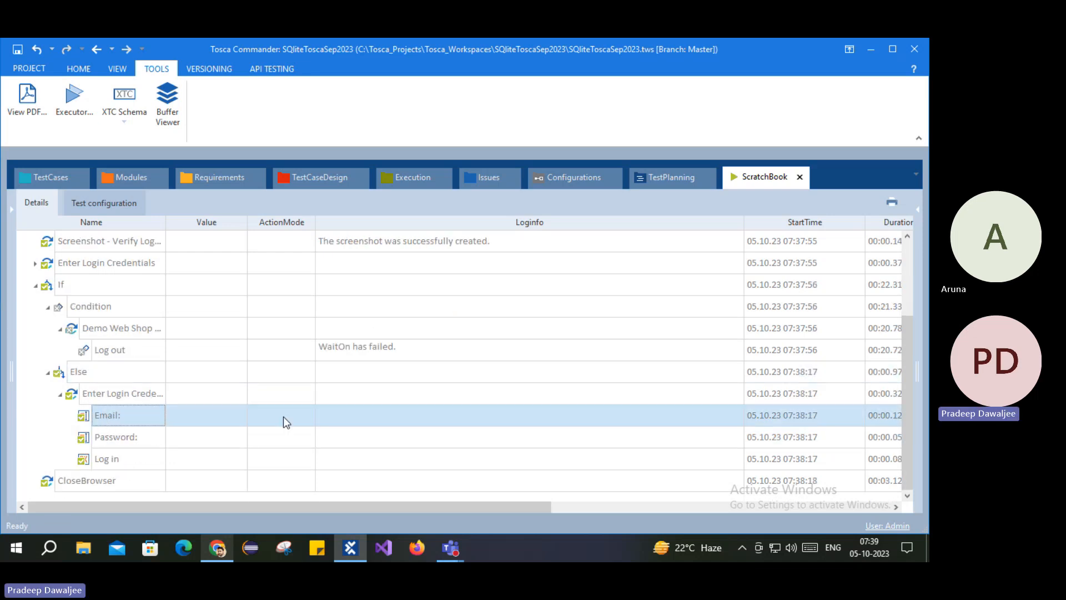
click(111, 437)
click(112, 458)
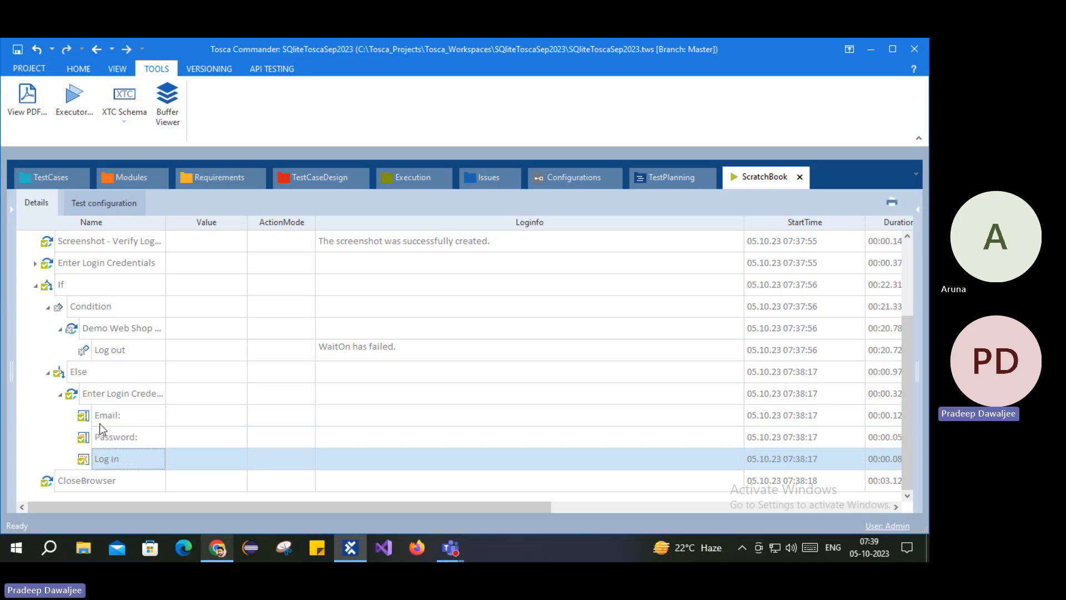
Step: Check the browser again, review CloseBrowser, and open the If result's actions
click(216, 550)
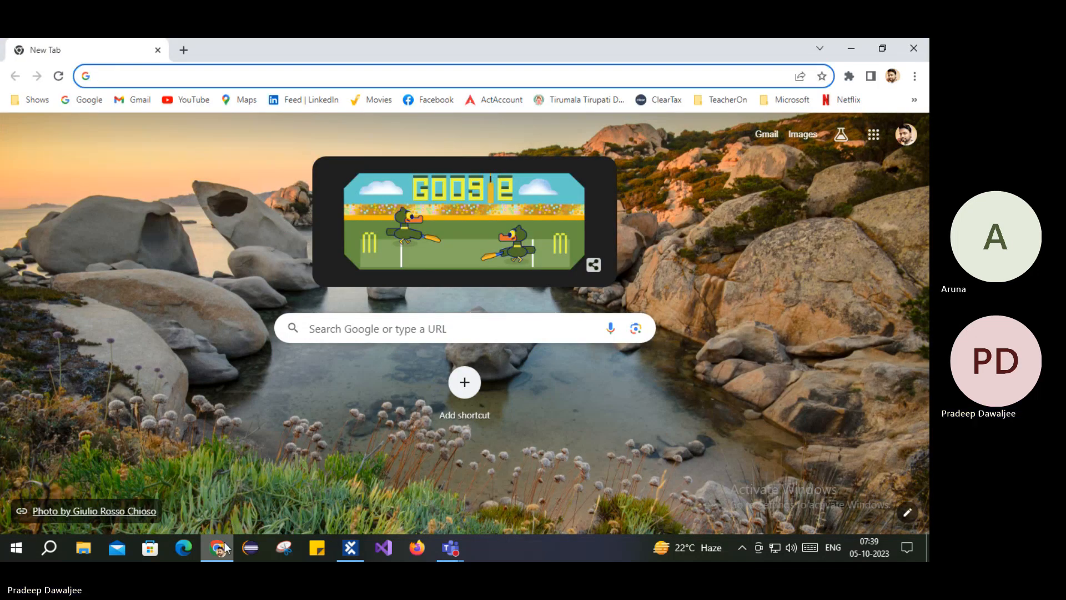
key(alt+Tab)
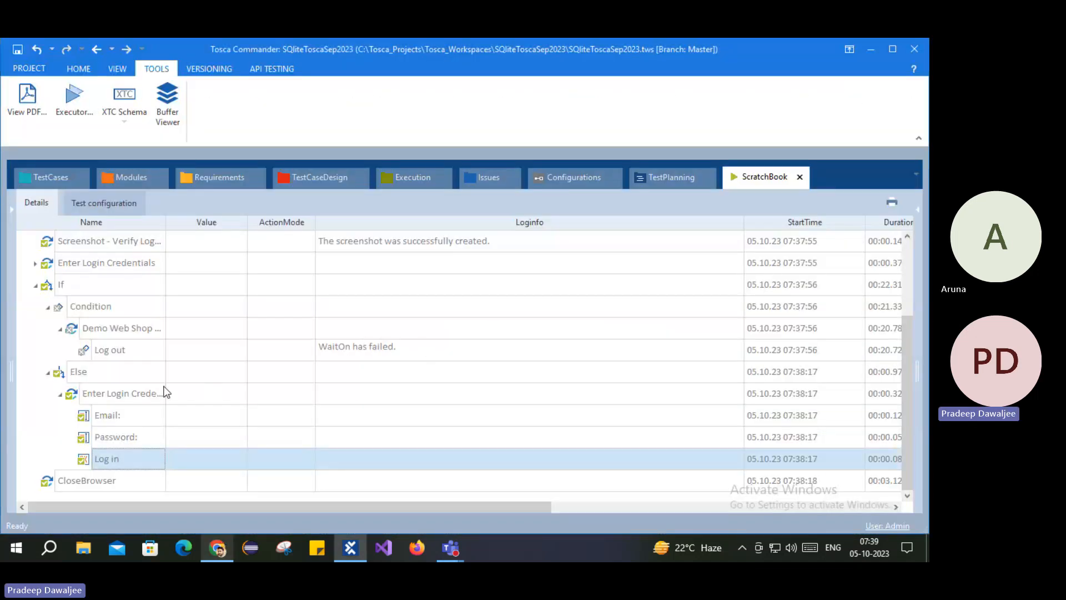
click(67, 482)
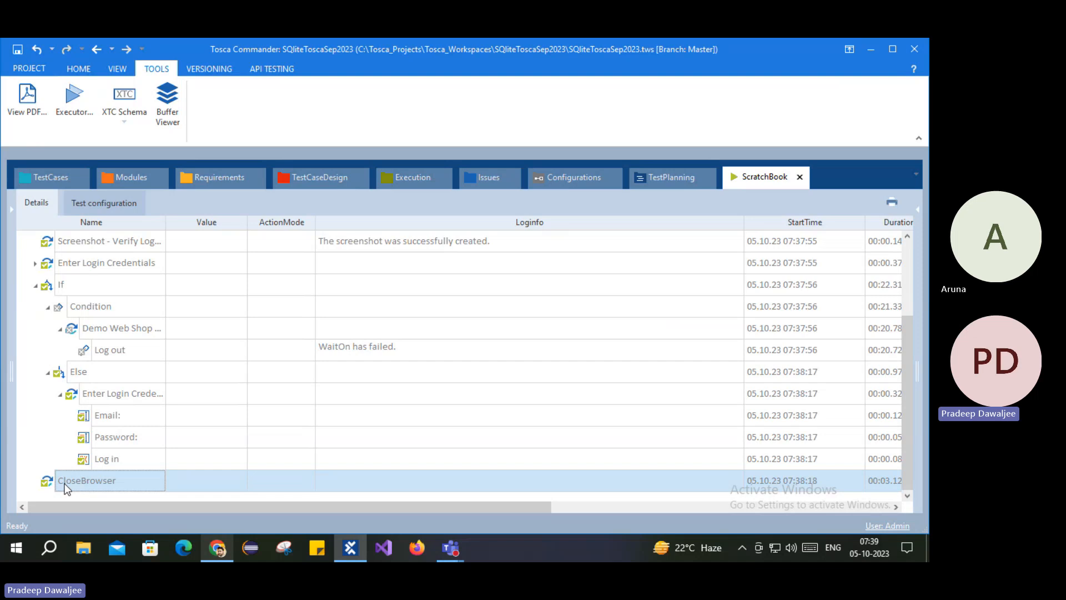
click(64, 288)
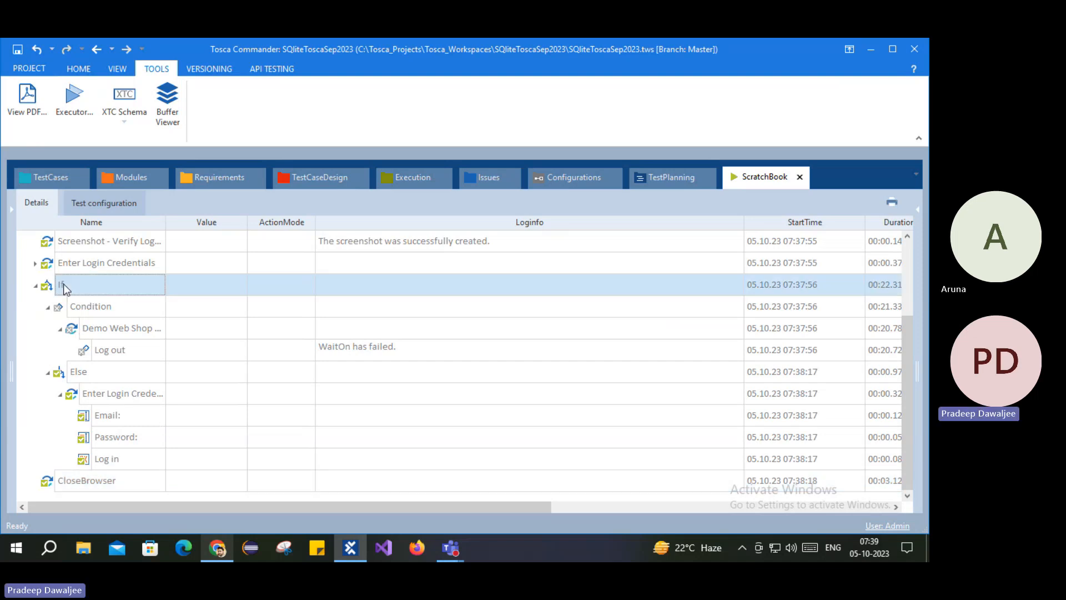
right_click(64, 287)
Step: Jump to the If step and inspect the Else branch's Login to App_Reference email and Password
click(186, 290)
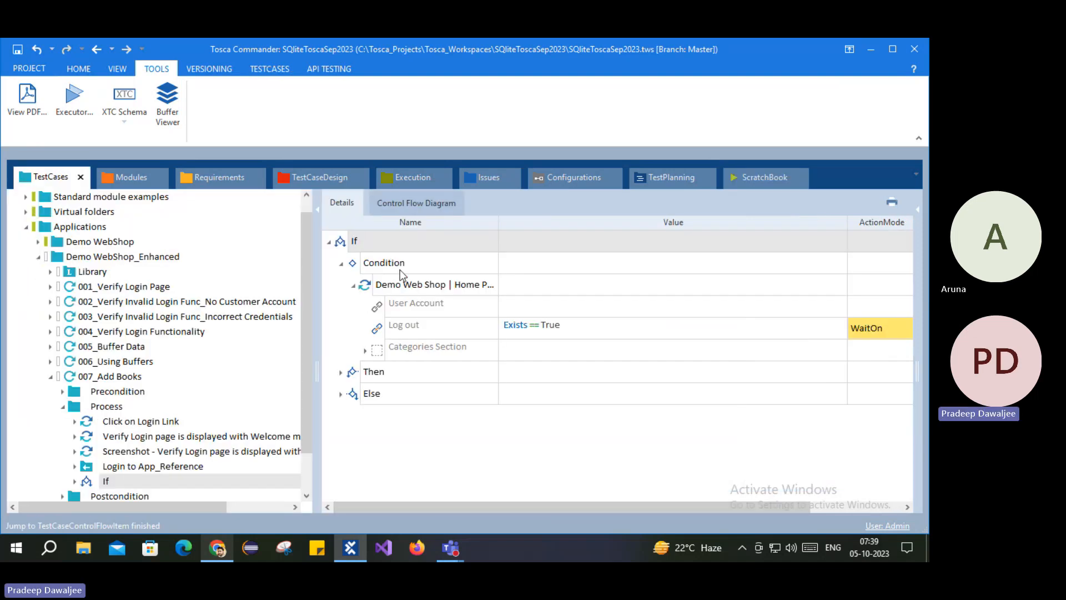
click(410, 284)
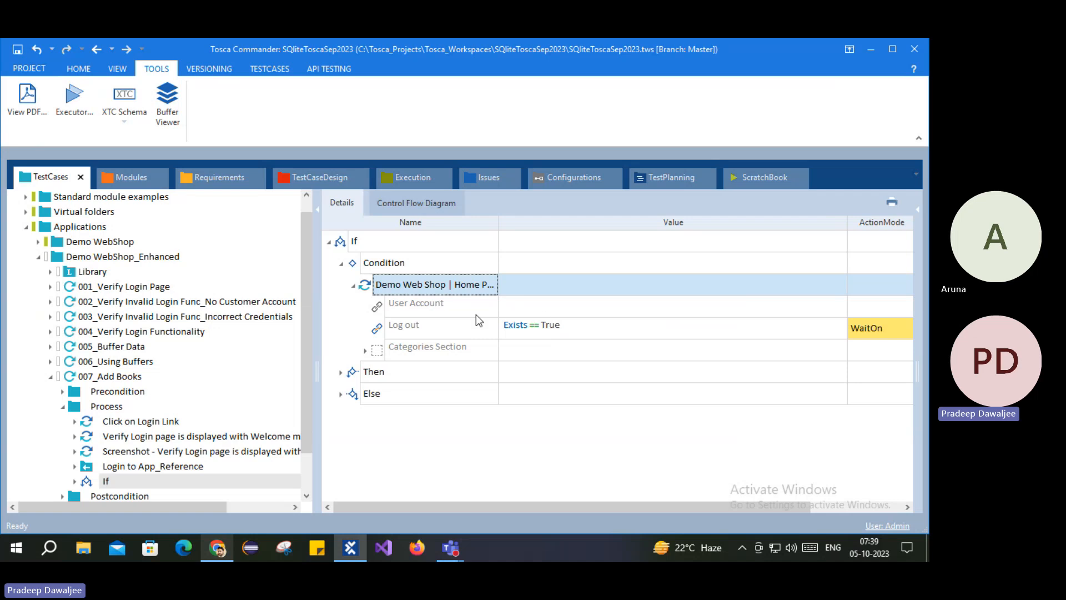
click(341, 394)
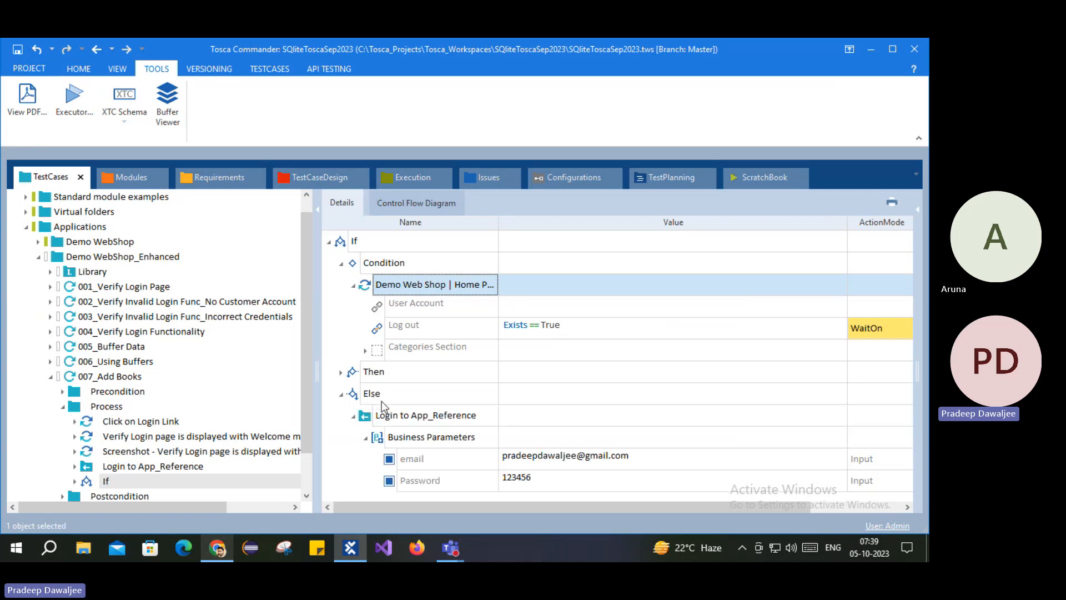
click(401, 421)
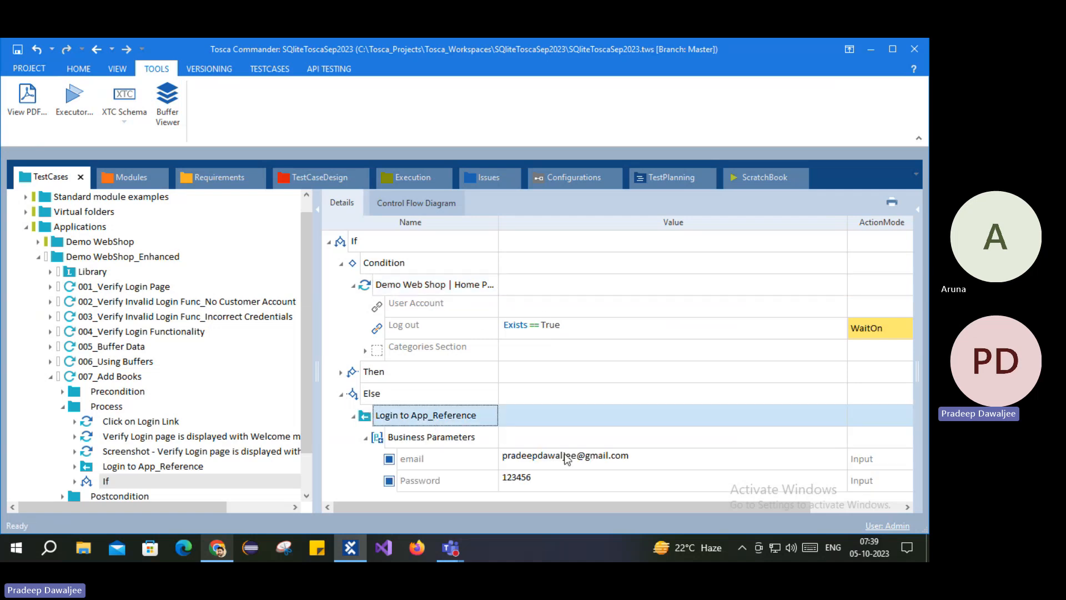
click(644, 459)
click(624, 481)
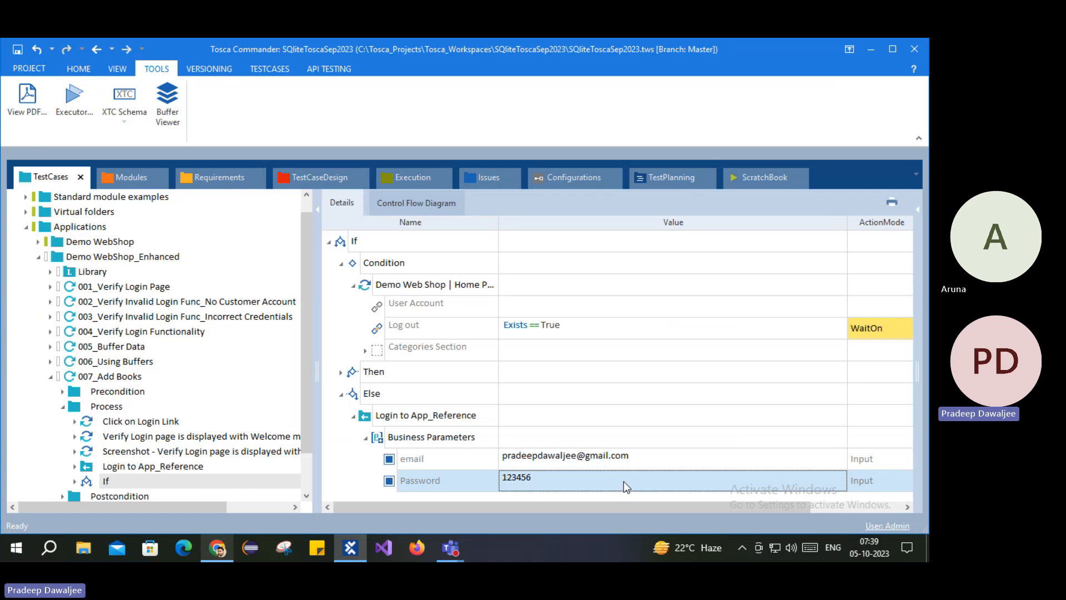
click(352, 415)
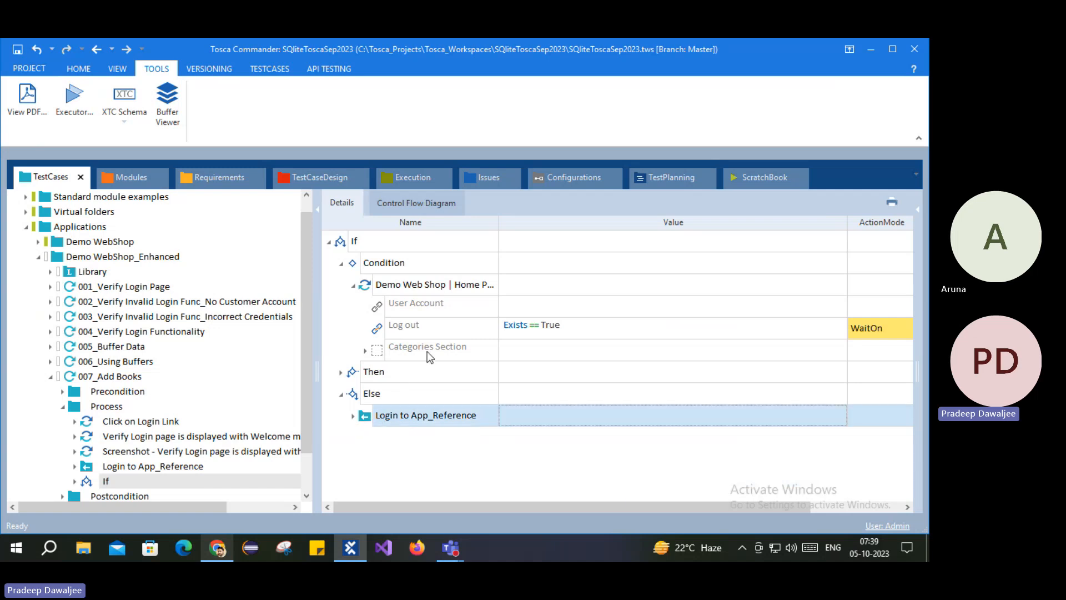
Step: Copy Get Displayed Username from the Then branch and paste it into Else
click(341, 372)
scroll(364, 358, down, 2)
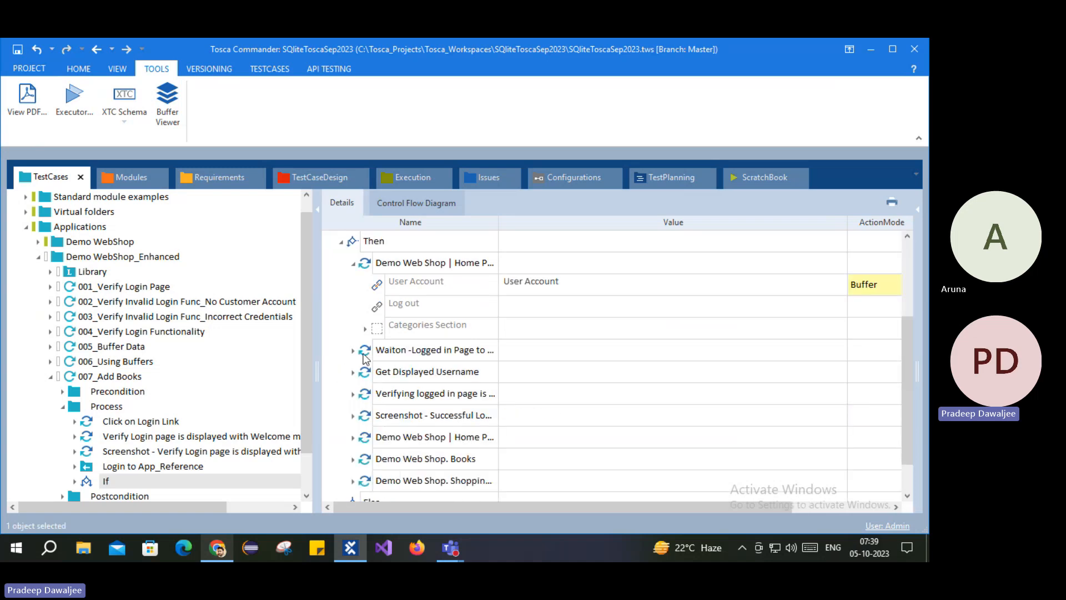
click(353, 264)
click(378, 331)
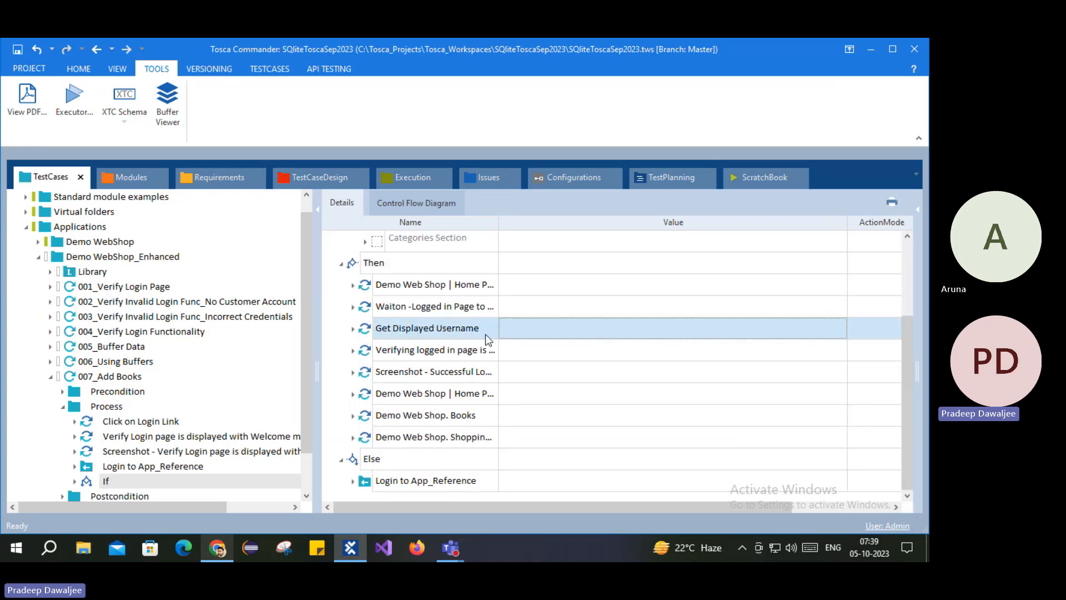
key(ctrl+c)
click(341, 266)
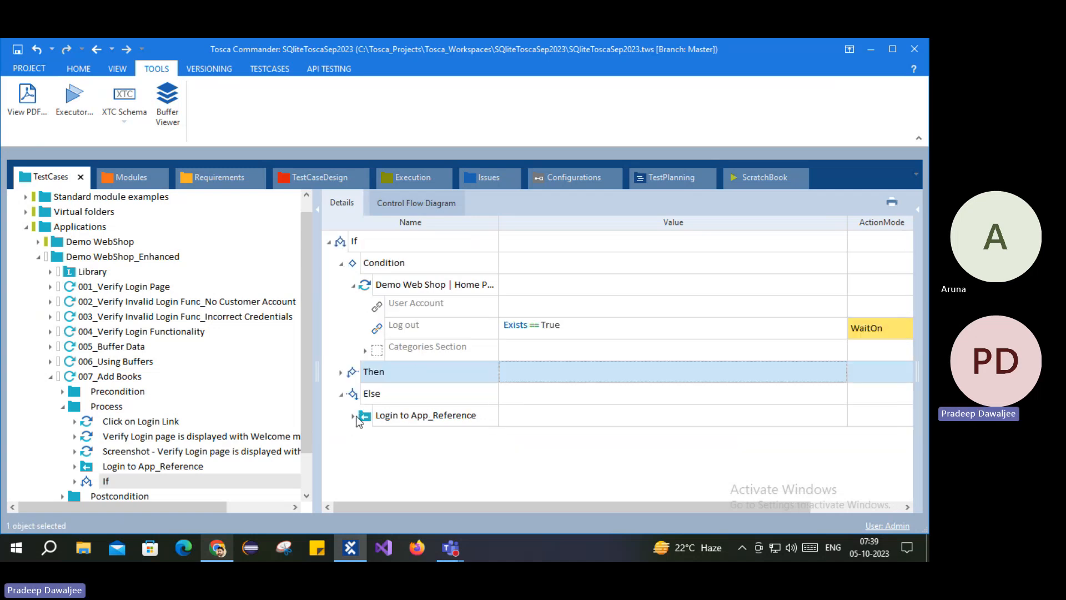
click(358, 394)
key(ctrl+v)
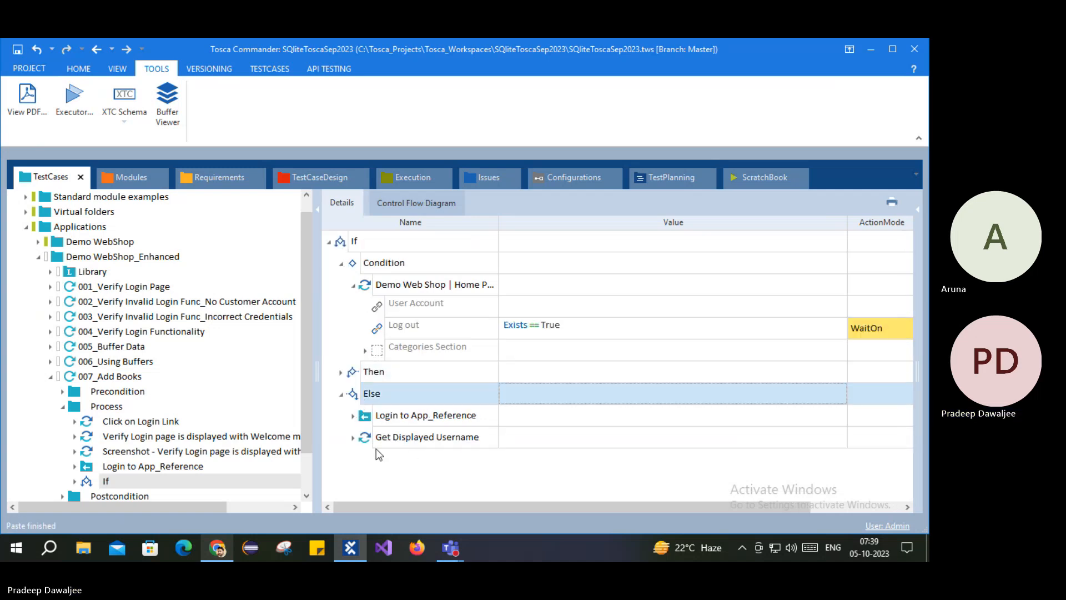
click(436, 439)
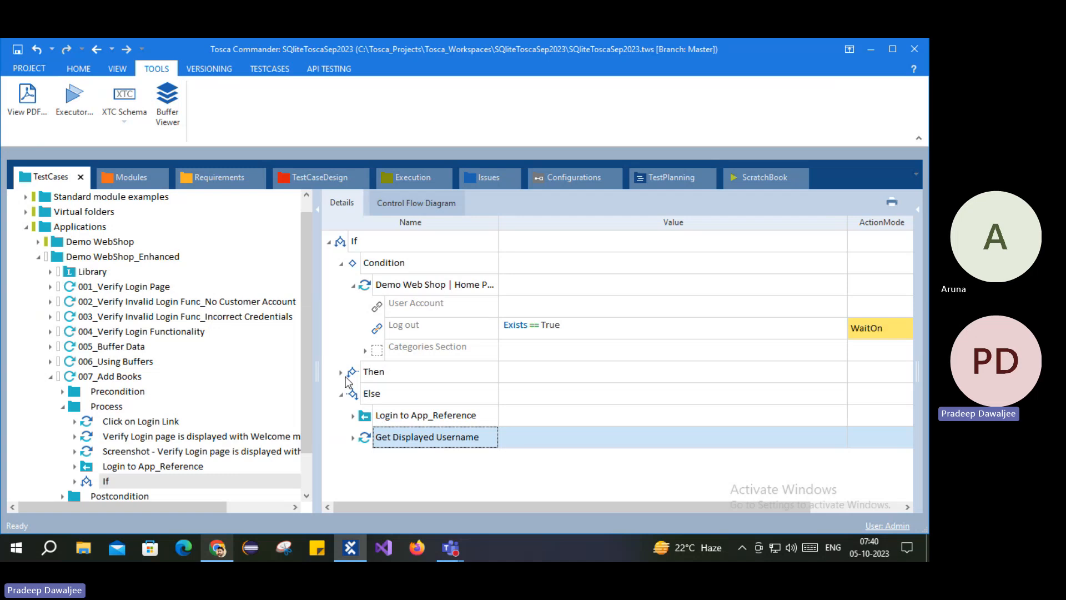
click(341, 394)
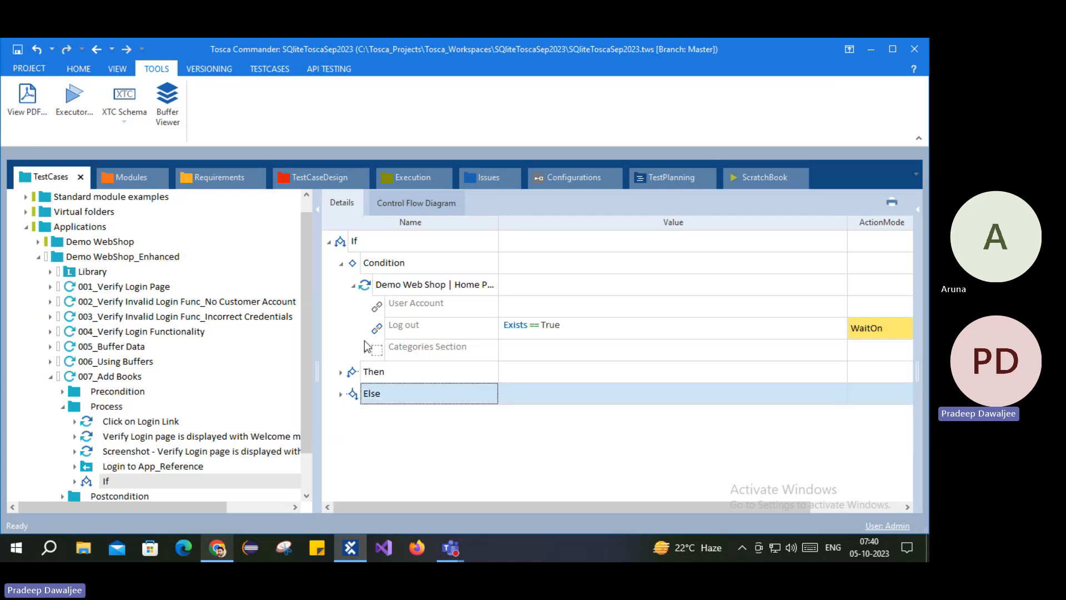
Step: Fix the Login to App_Reference email value so it ends in .com
click(137, 469)
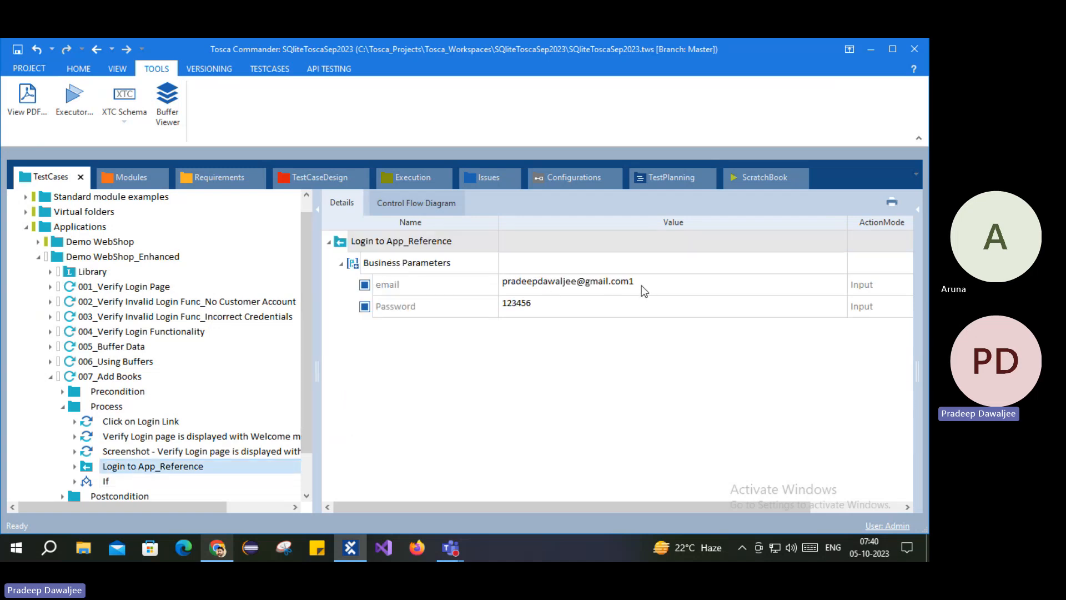
click(658, 283)
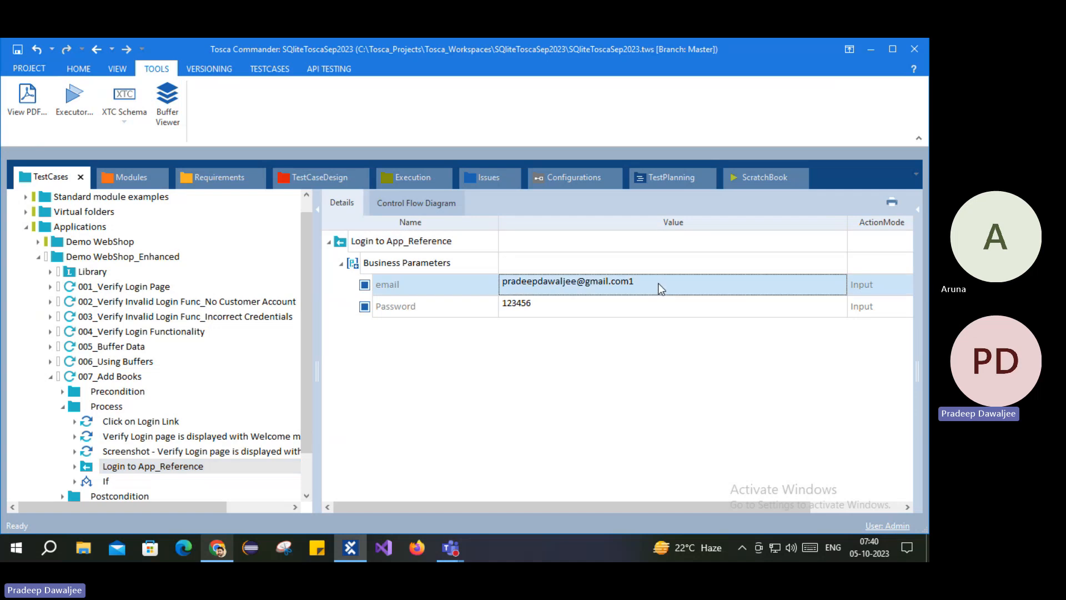
key(BackSpace)
key(BackSpace)
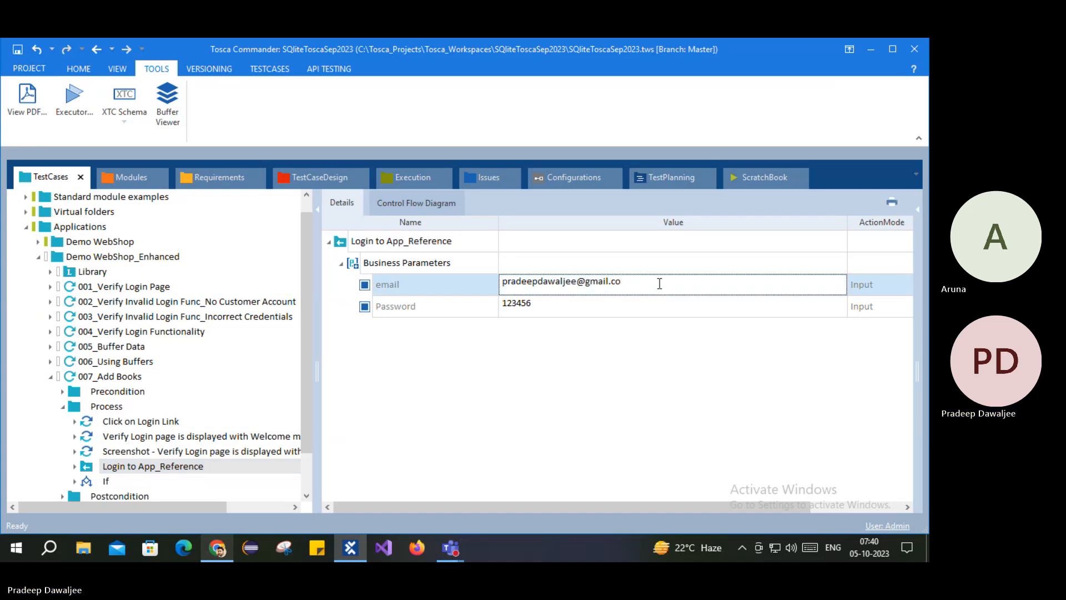
text(m)
click(515, 389)
Step: Review the If condition and Then branch steps, then save the workspace with Ctrl+S
click(102, 483)
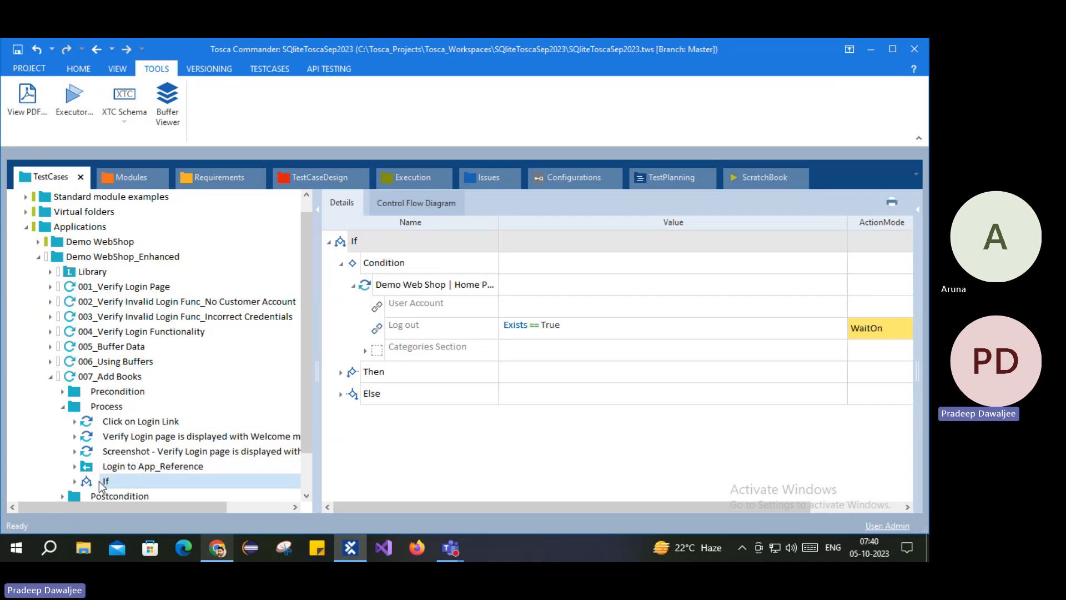
click(377, 265)
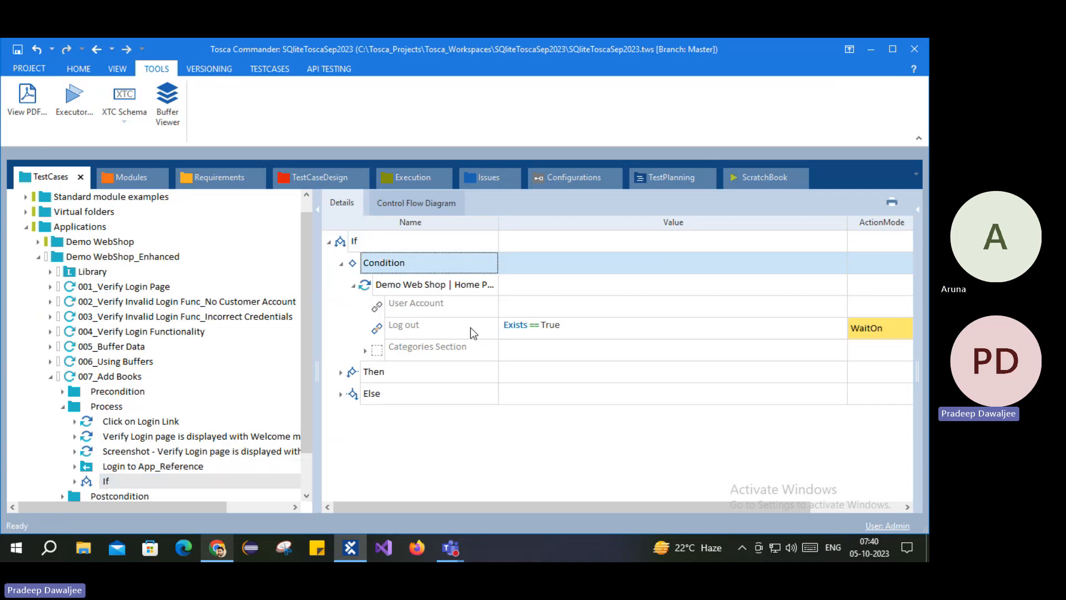
click(341, 372)
click(383, 391)
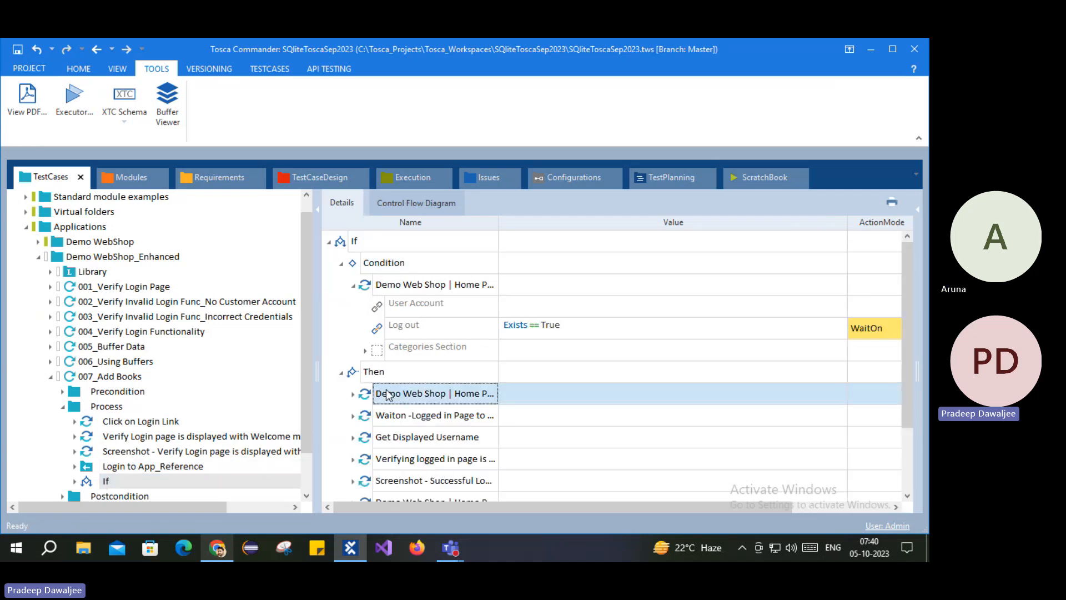
scroll(393, 422, down, 2)
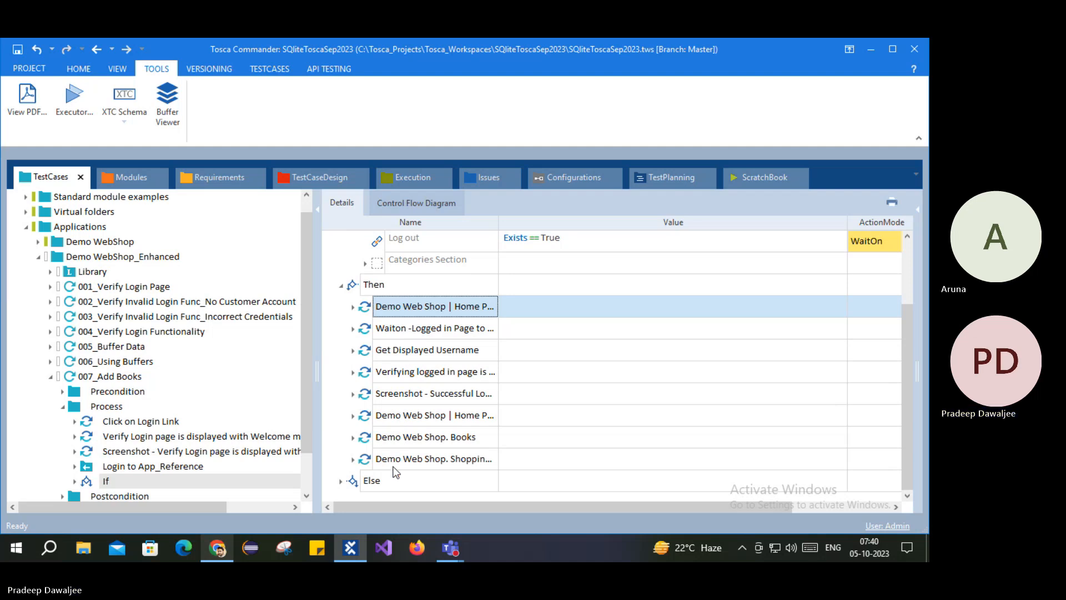
key(ctrl+s)
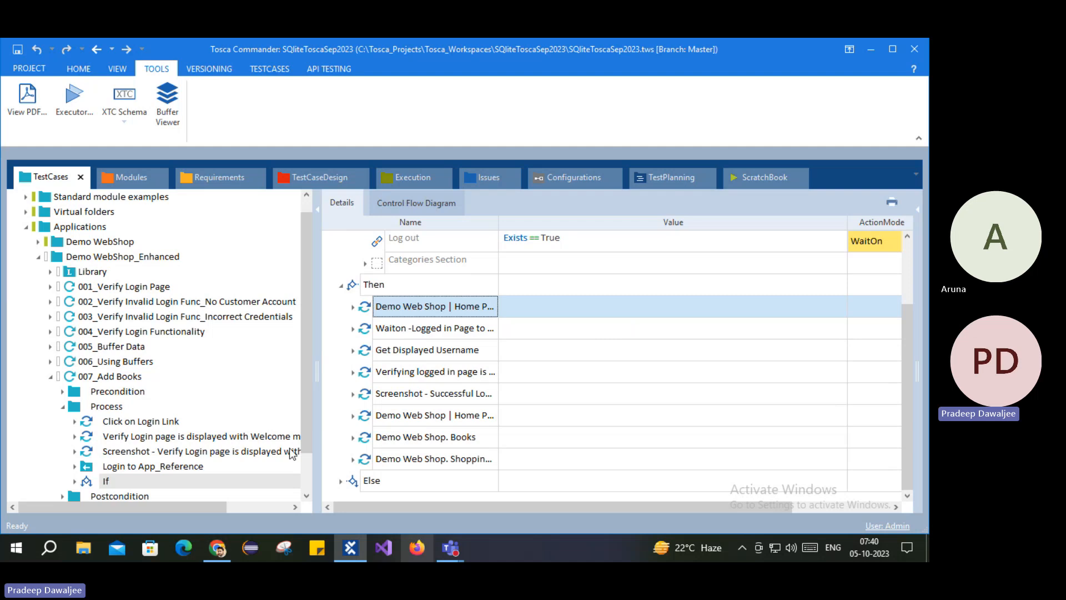
Step: Leave the empty Chrome tab and return to 007_Add Books in Tosca Commander
click(217, 548)
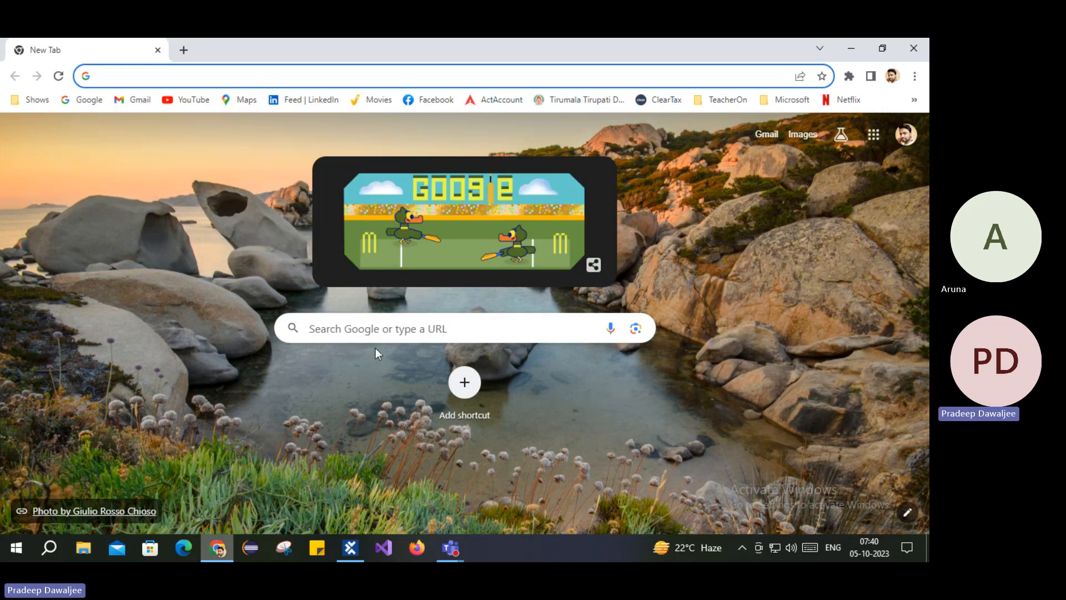
click(350, 548)
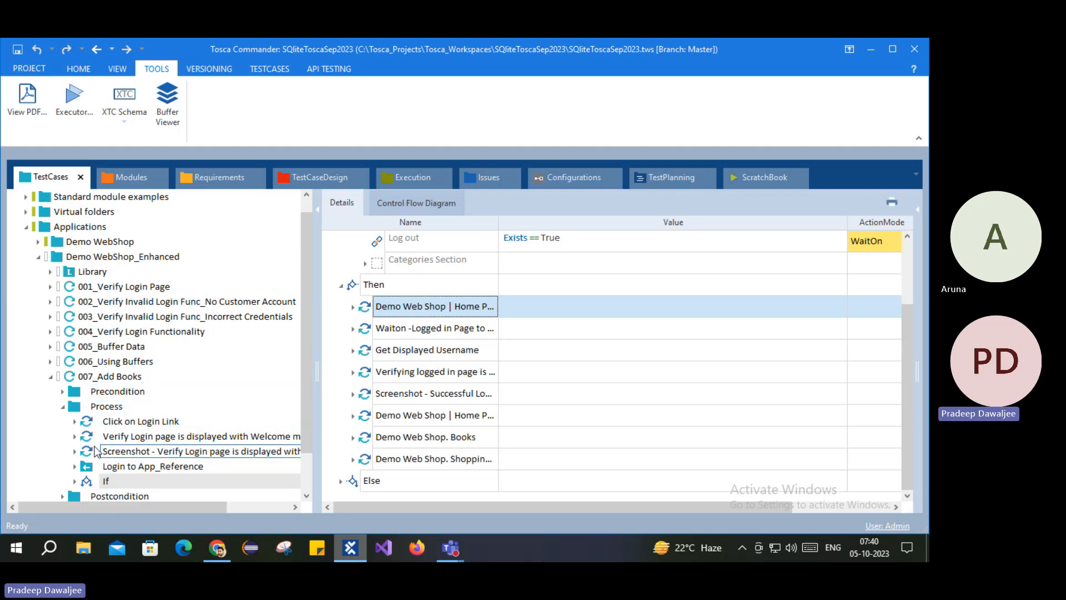
Step: View the Process folder's Create DO/WHILE options, then review the If's Then and Else steps
click(105, 406)
right_click(105, 406)
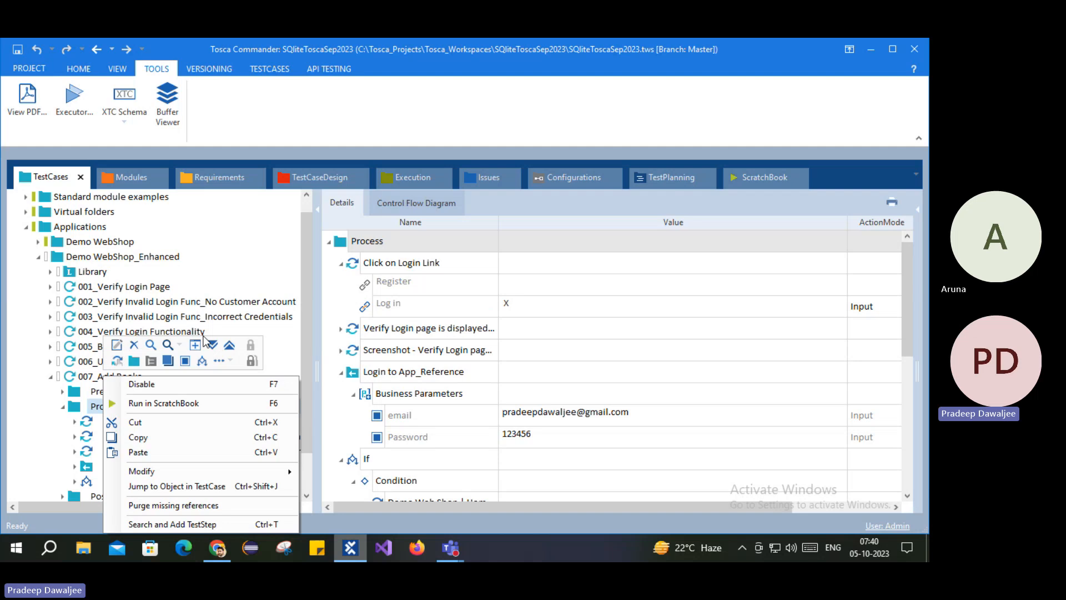
click(229, 361)
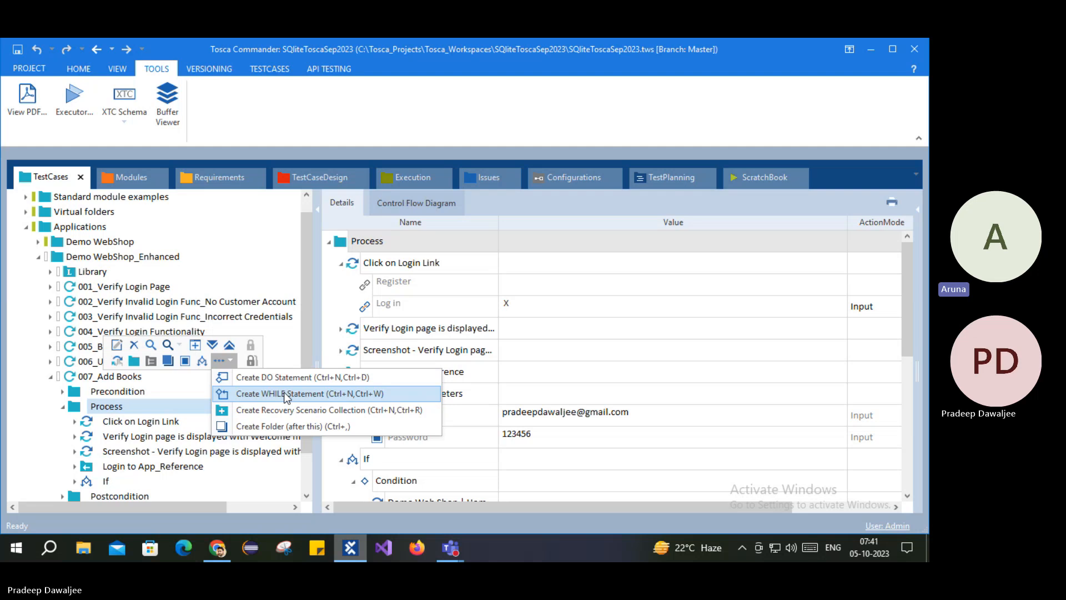
scroll(102, 449, down, 1)
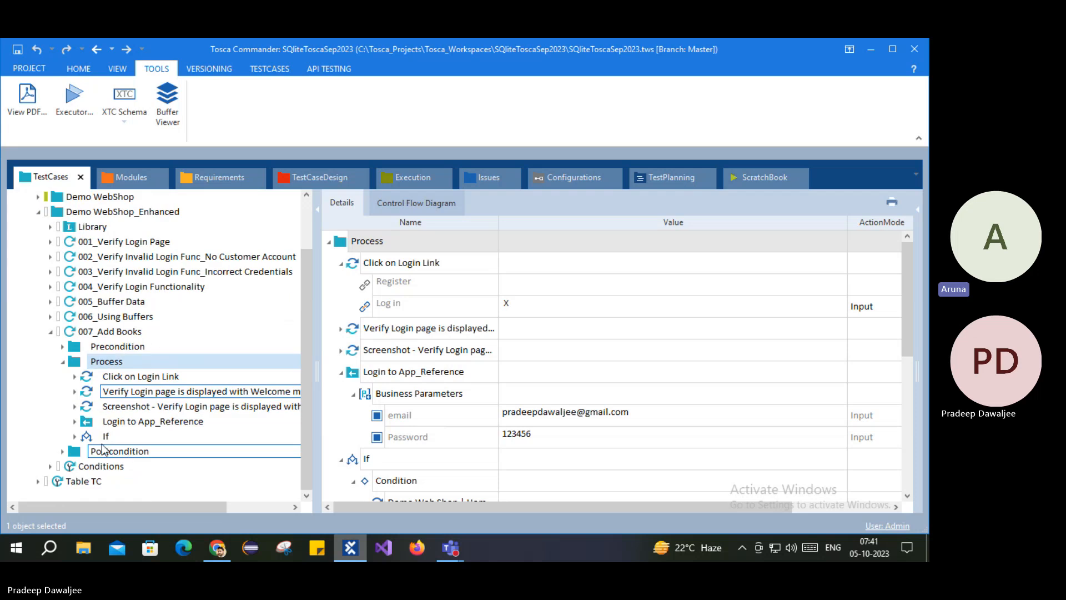
click(104, 437)
scroll(402, 371, down, 1)
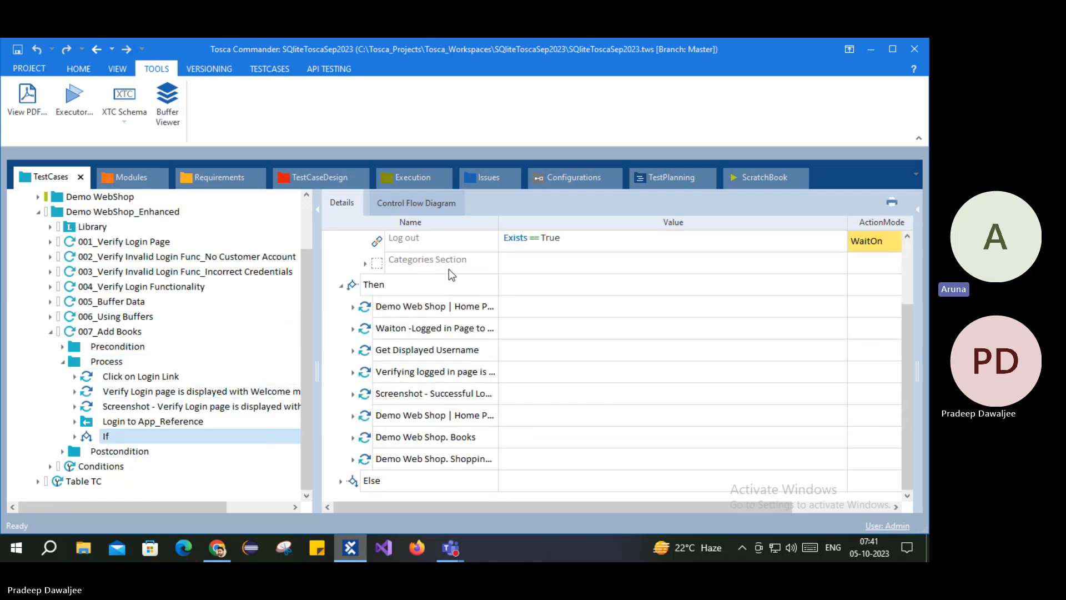
scroll(434, 337, up, 2)
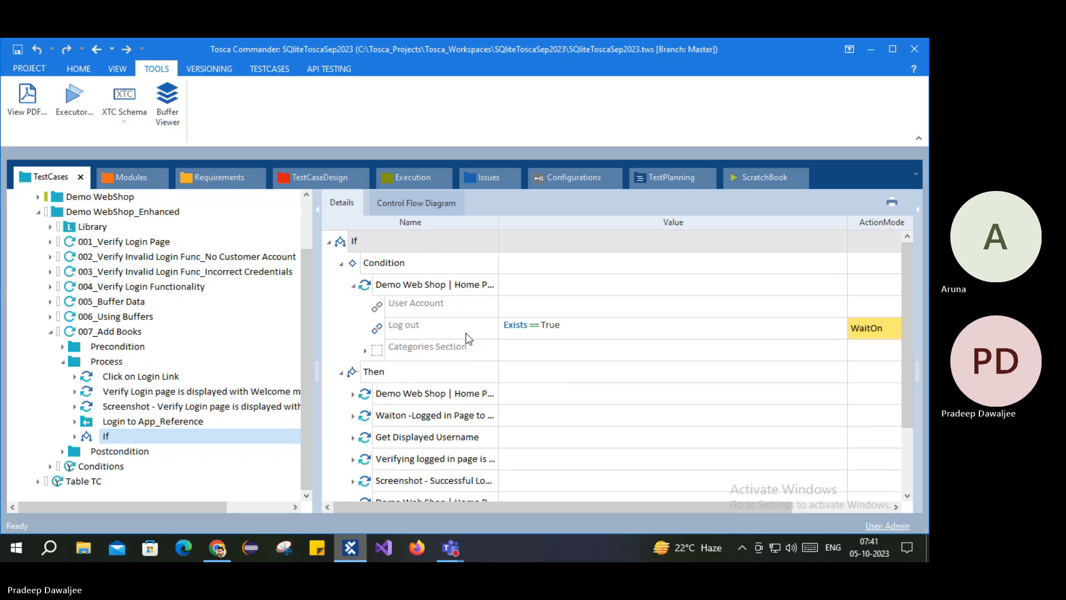
scroll(466, 344, down, 2)
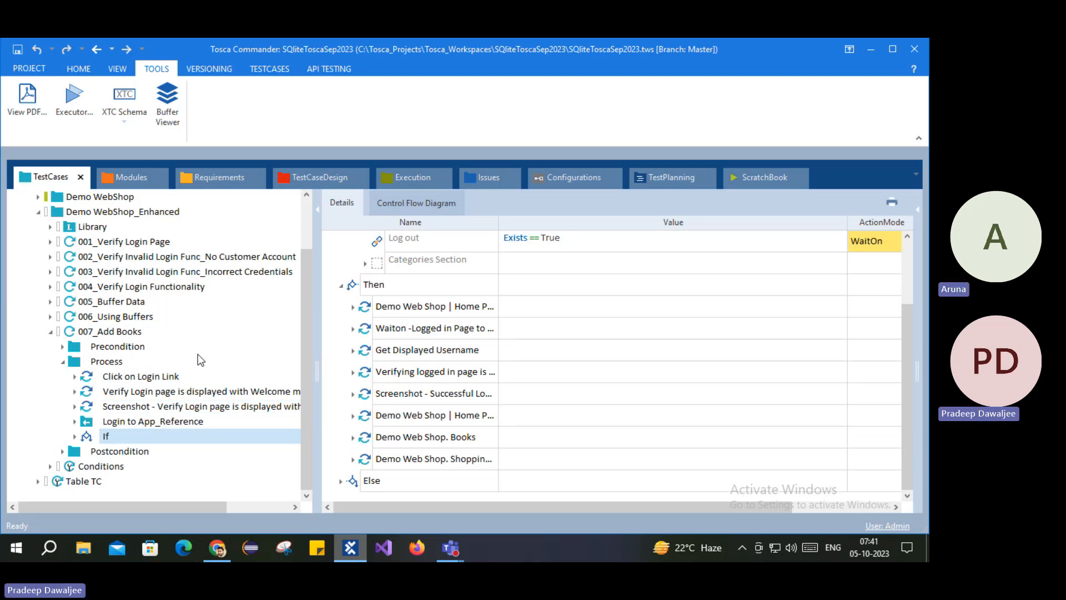
Step: Create a While statement after the If in Process and check its Condition and Loop
click(100, 362)
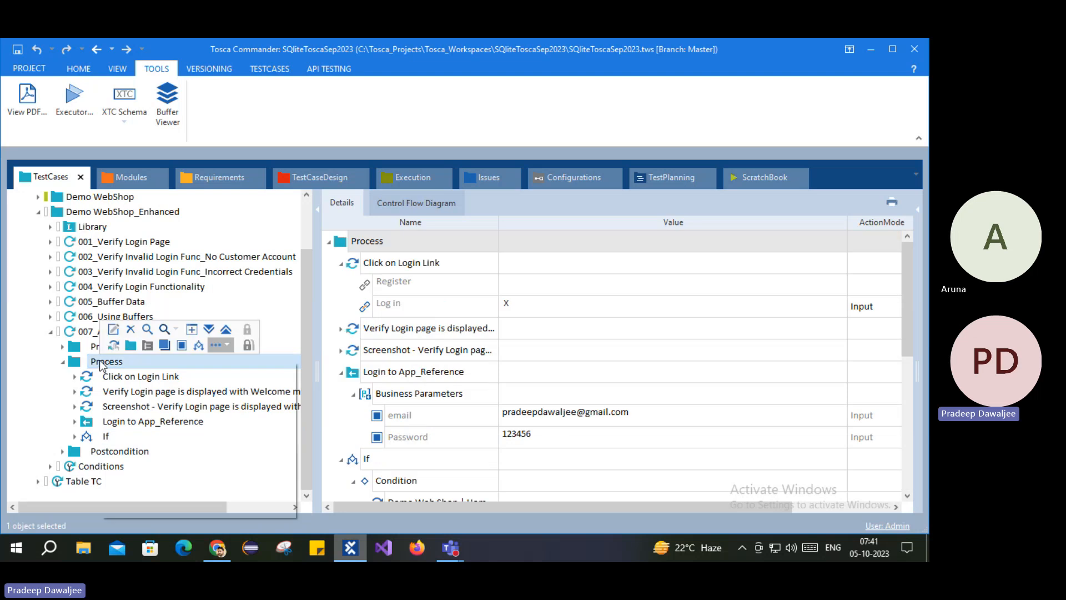
right_click(101, 362)
click(229, 345)
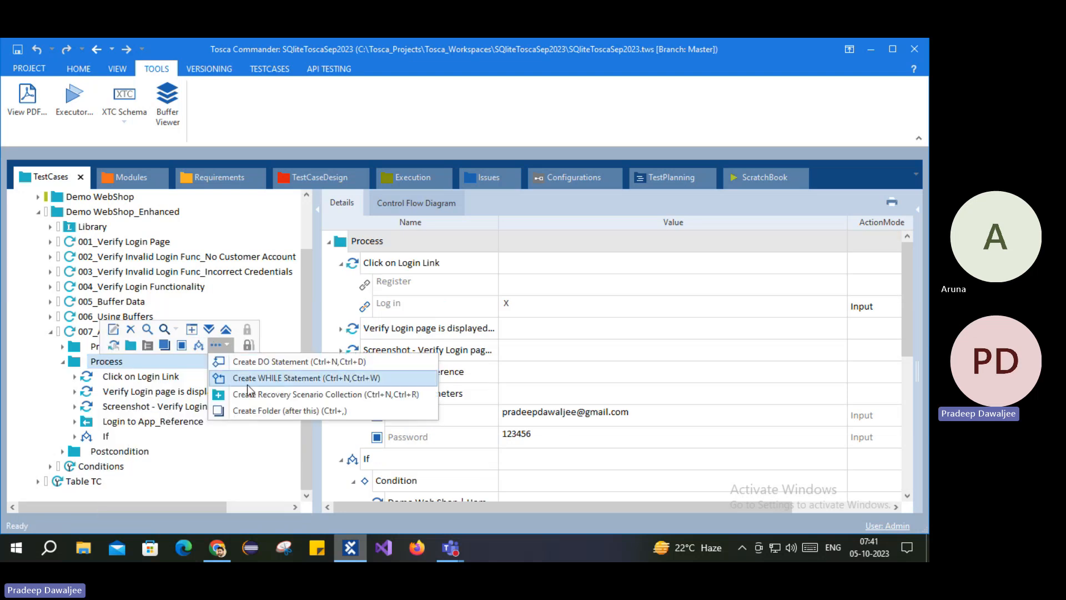
click(266, 378)
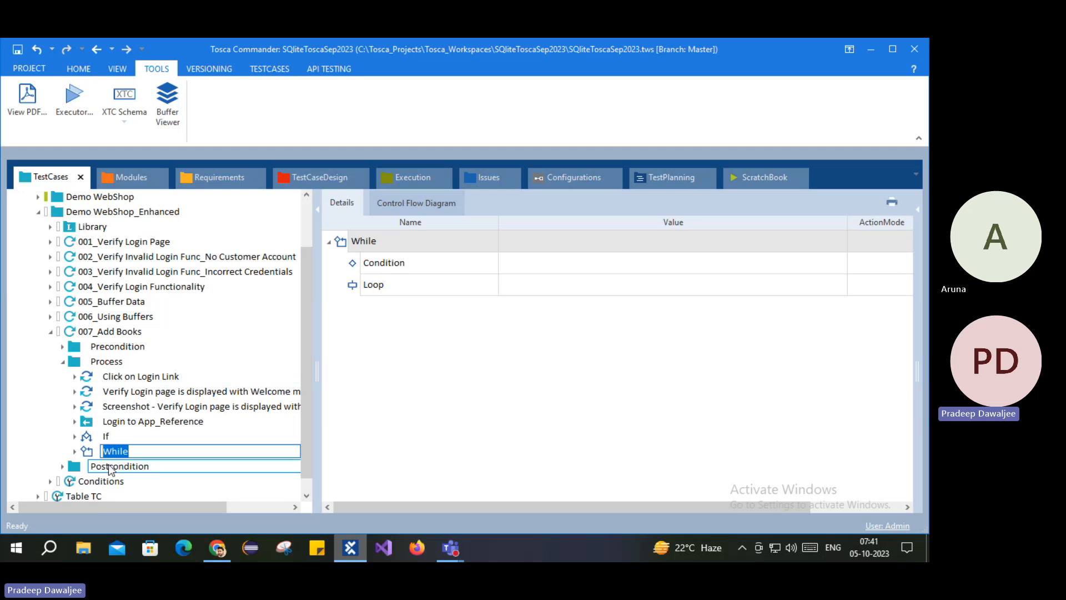
click(91, 438)
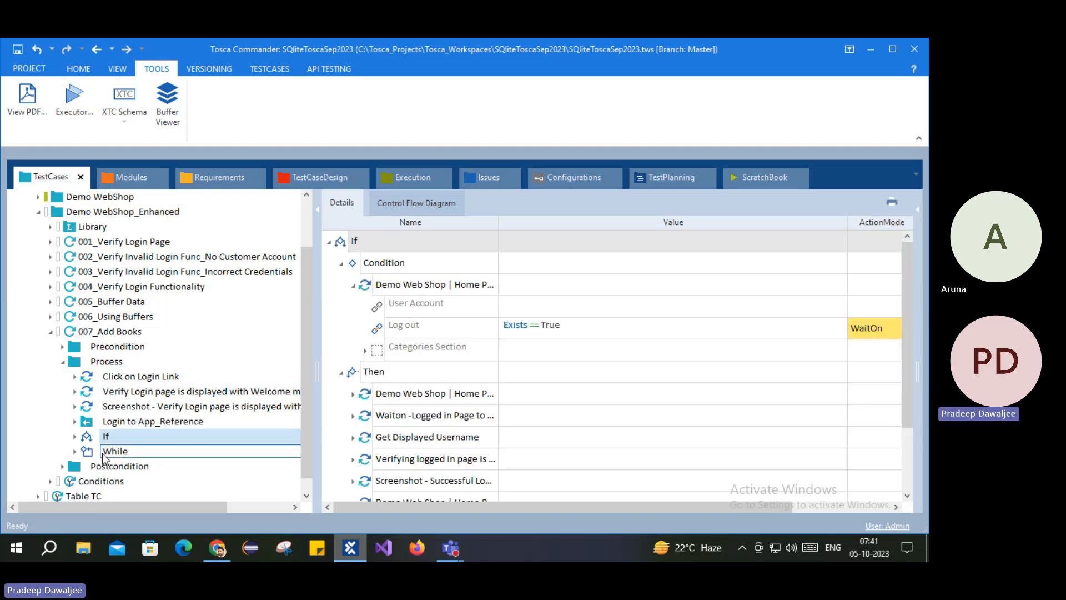
click(104, 455)
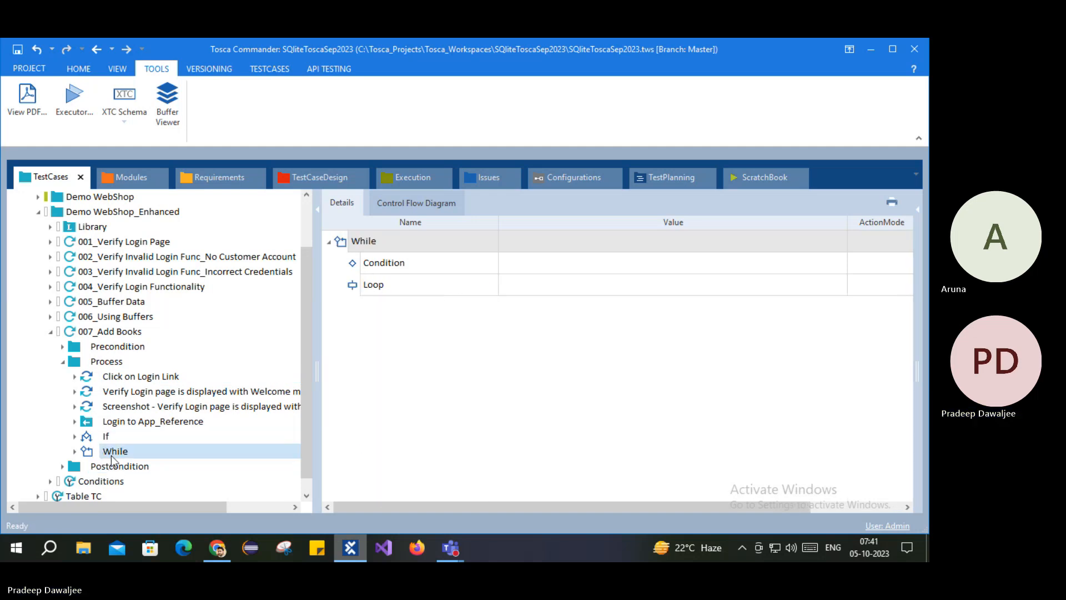
click(76, 367)
Step: Paste a copy of the Process folder into 007_Add Books and delete While from the original
key(ctrl+c)
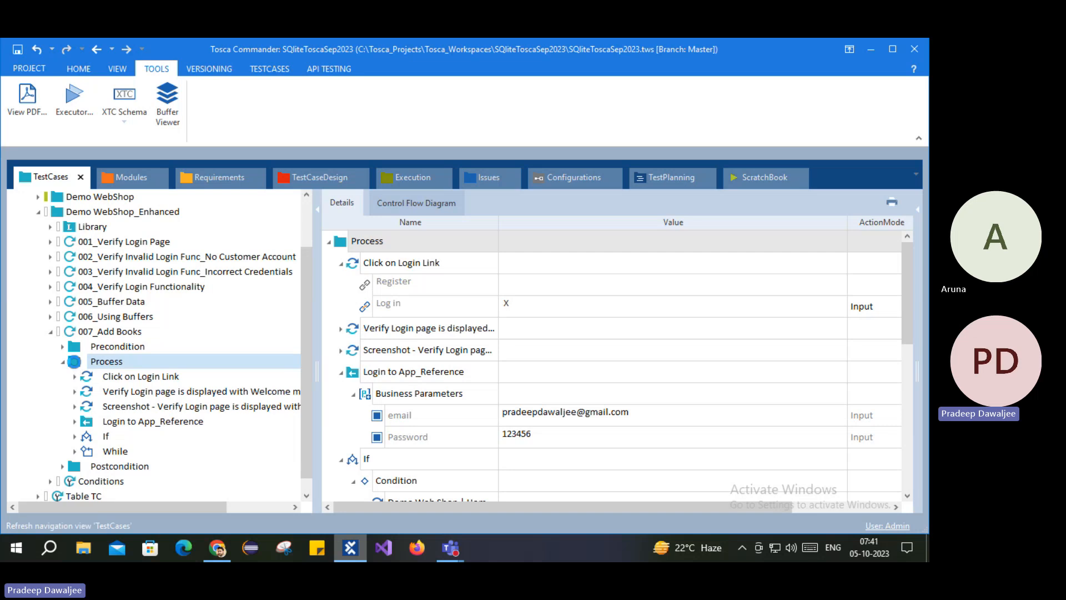
click(78, 333)
key(ctrl+v)
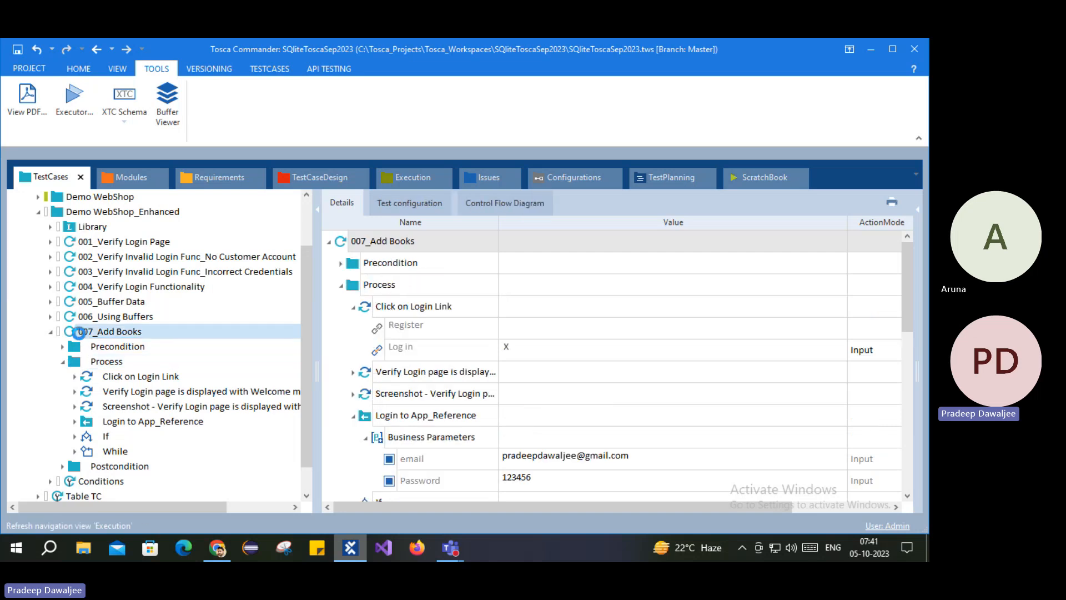
right_click(109, 451)
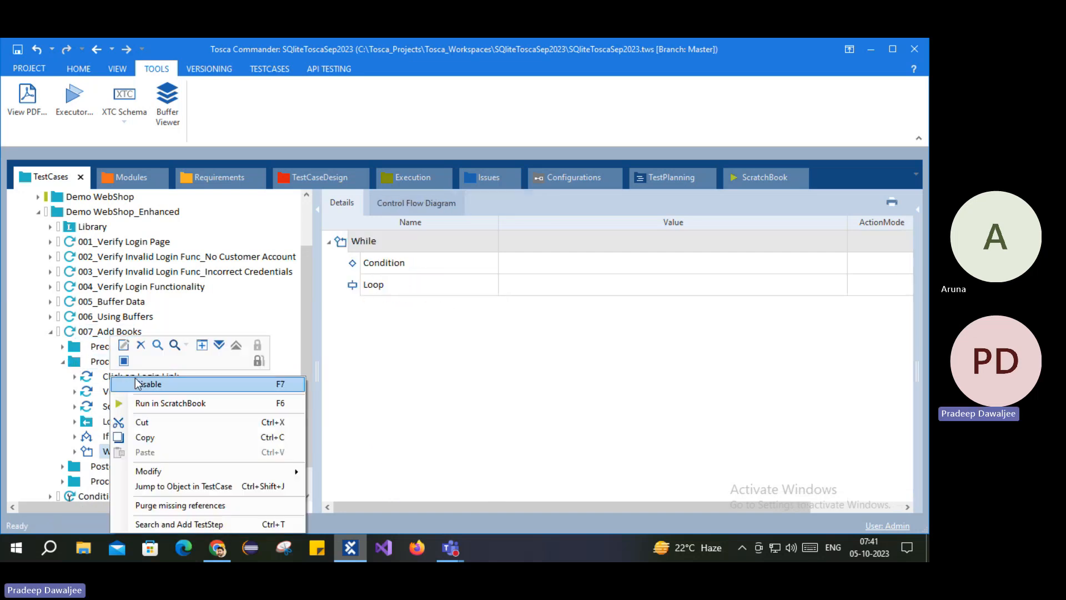
click(141, 345)
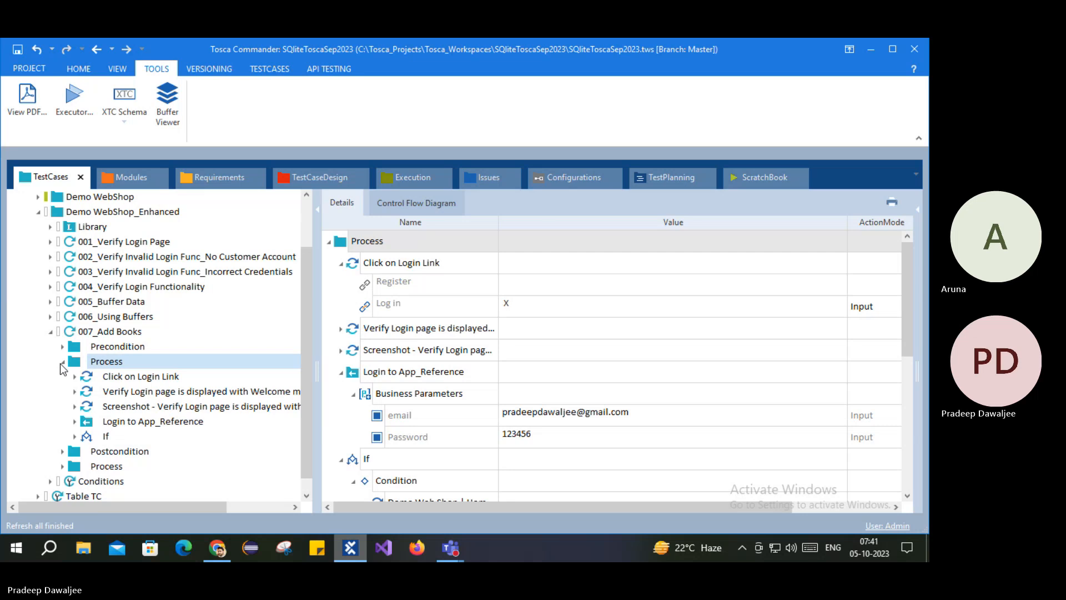
Step: Disable the original Process folder and place the enabled copy above Postcondition, expanded
click(62, 361)
right_click(94, 424)
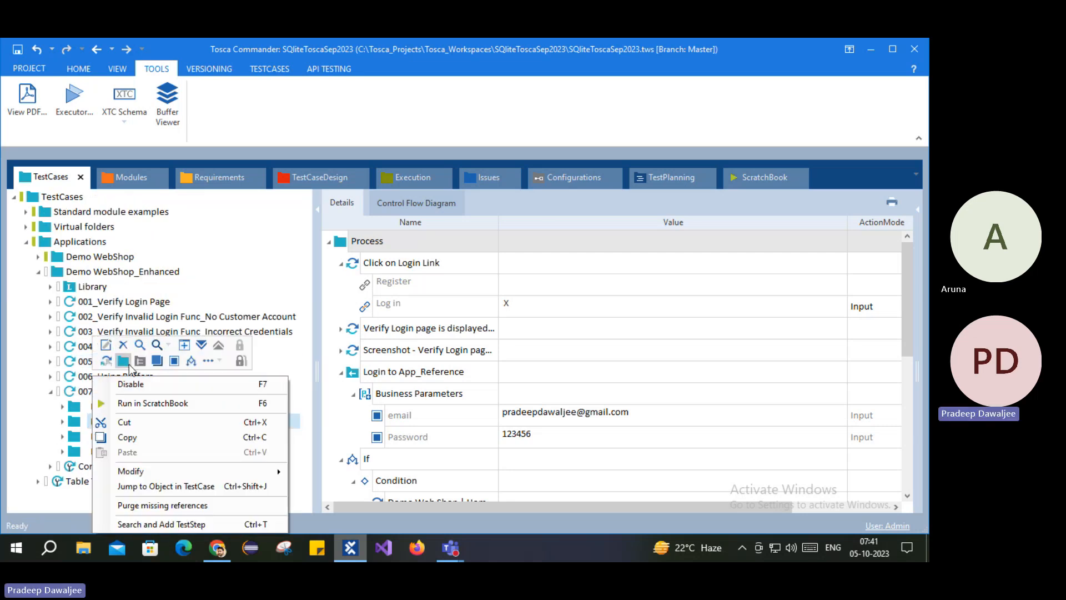
click(146, 384)
click(413, 310)
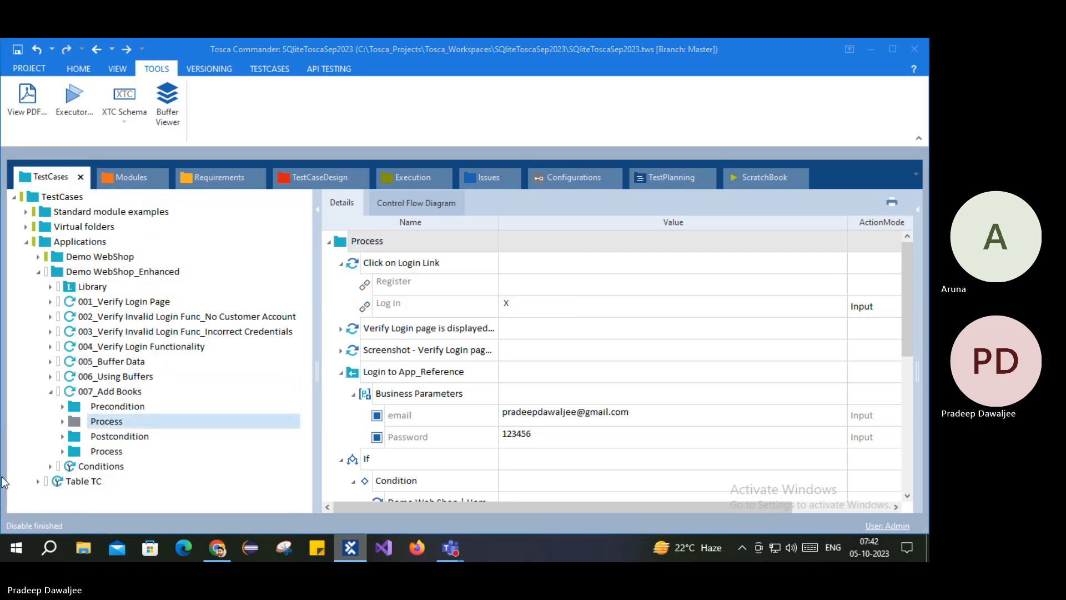
drag(80, 446, 75, 434)
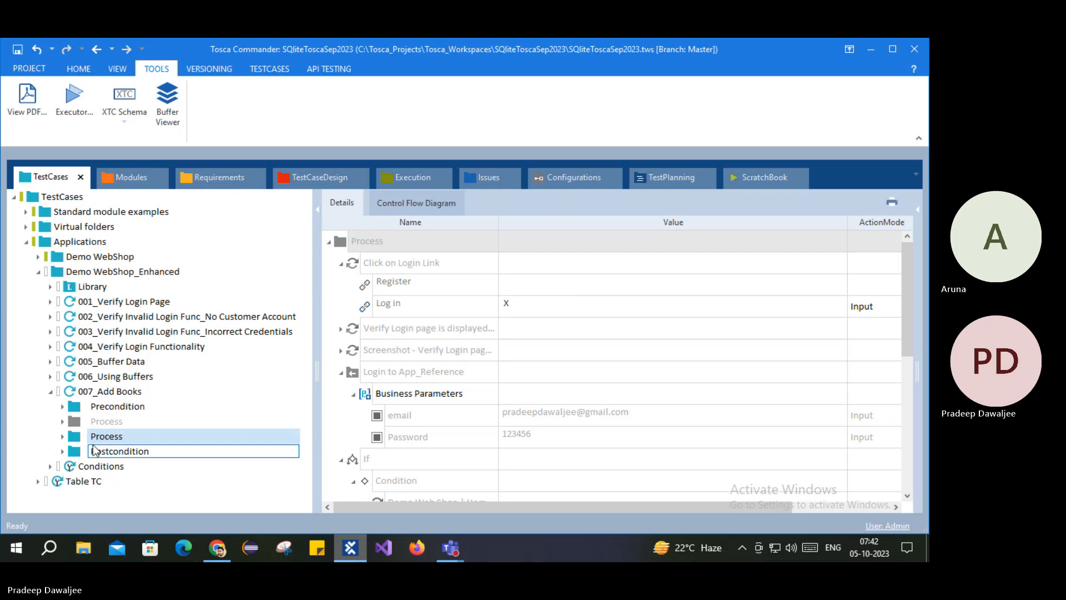
click(63, 436)
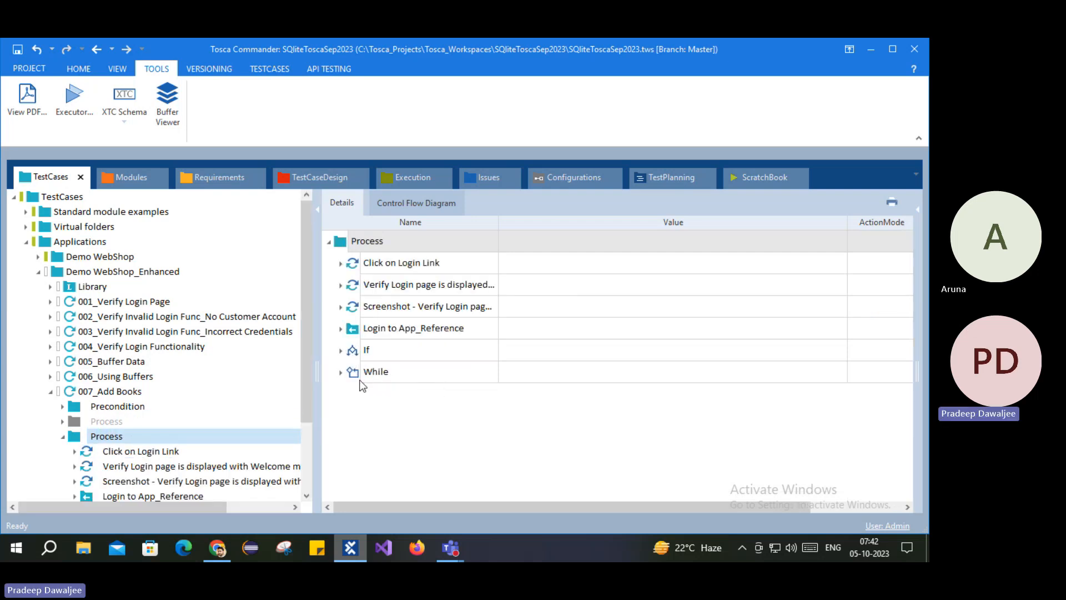
Step: Expand the While loop and inspect its Condition and Loop parts
click(341, 372)
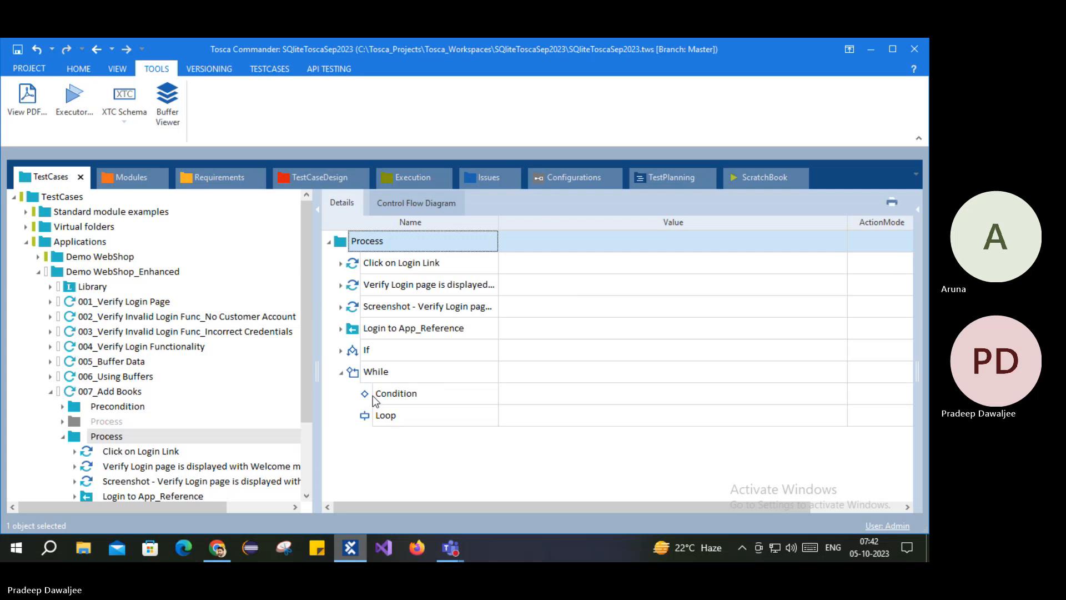
click(369, 375)
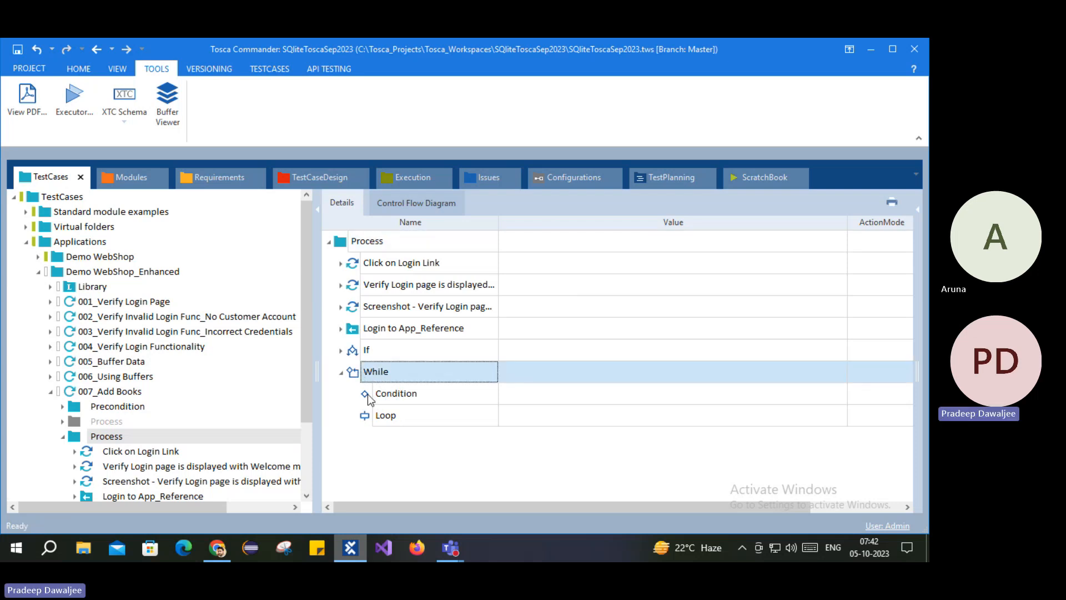
click(371, 395)
click(371, 417)
click(373, 396)
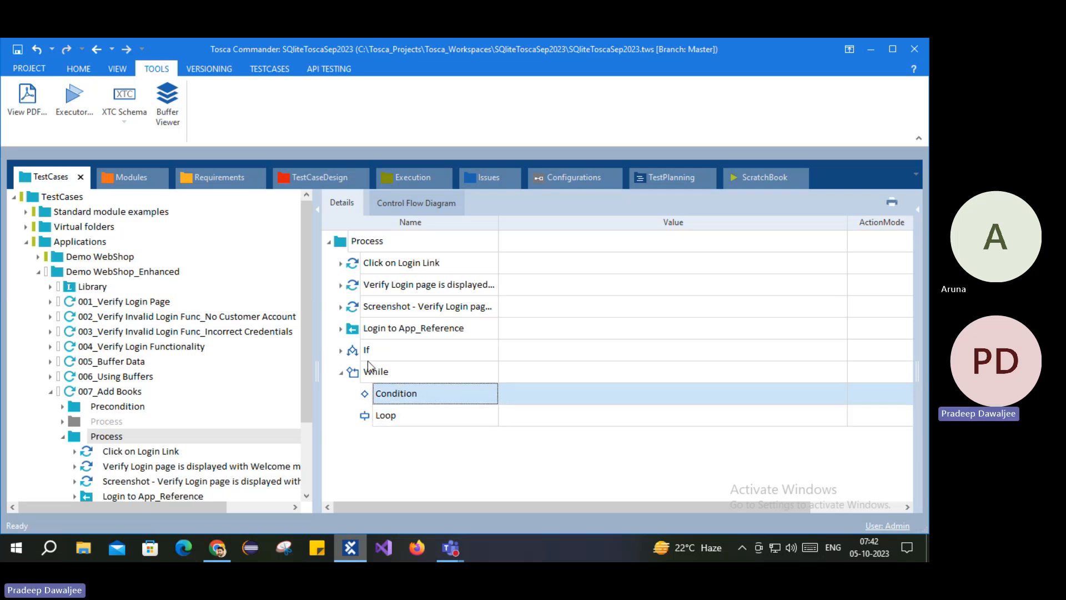
Step: Collapse the If block, then select the While statement and its Condition
click(342, 352)
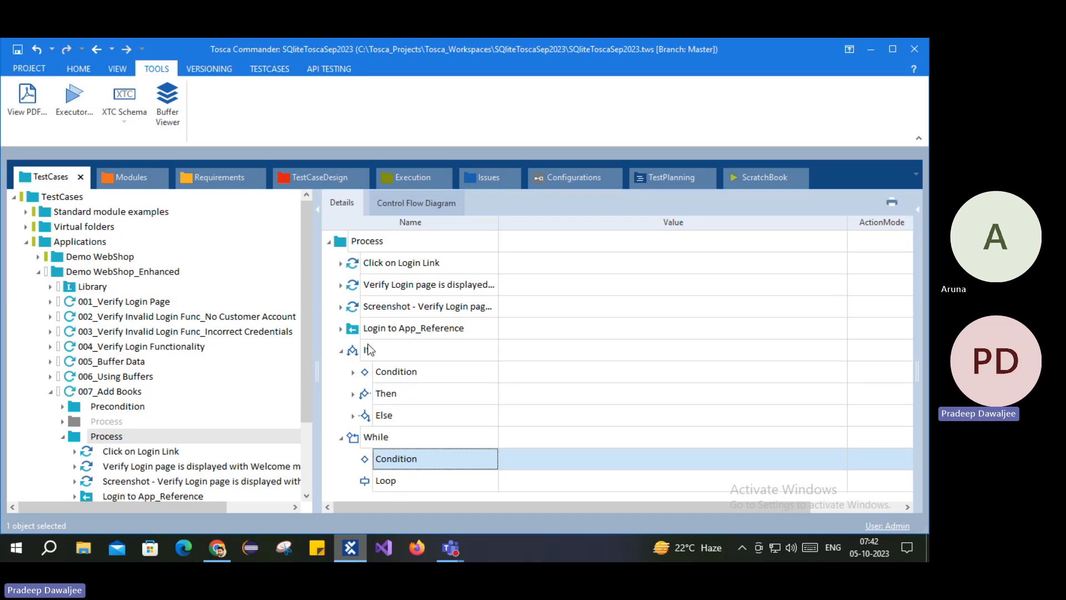
click(342, 352)
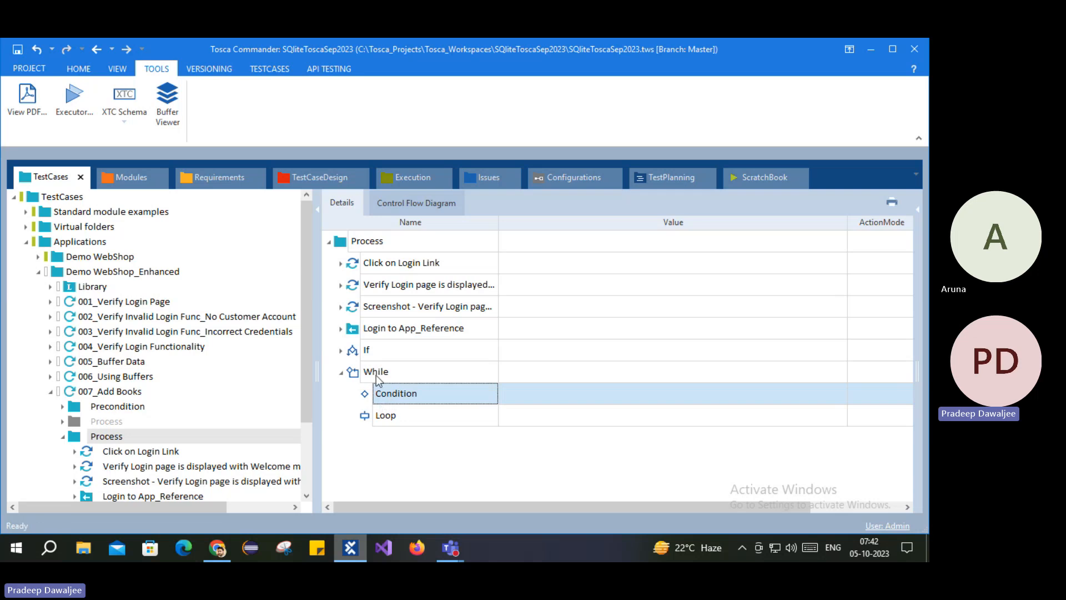
click(380, 378)
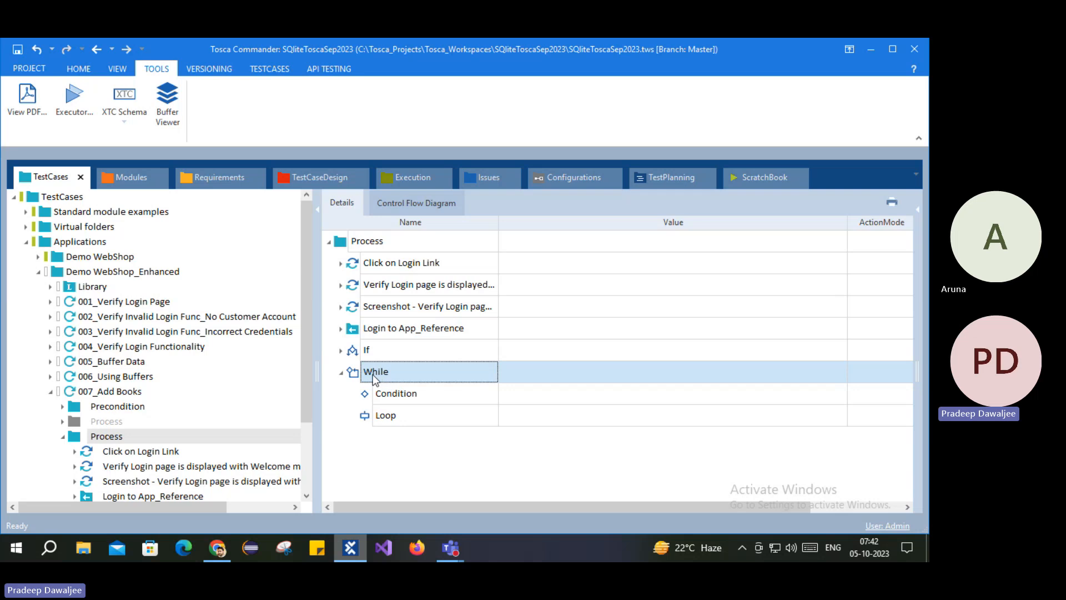
click(380, 395)
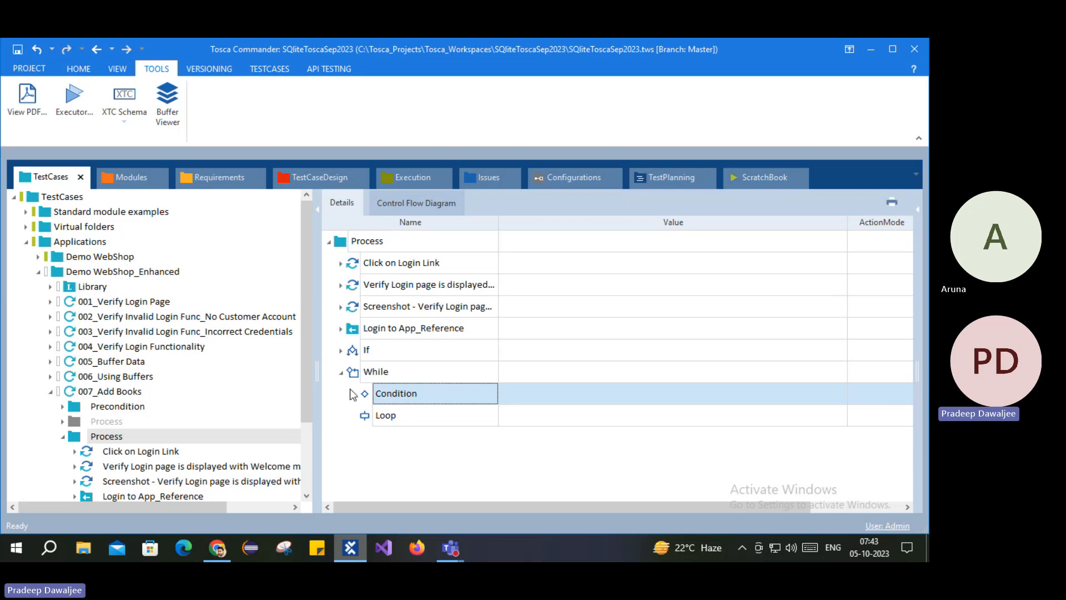
click(366, 418)
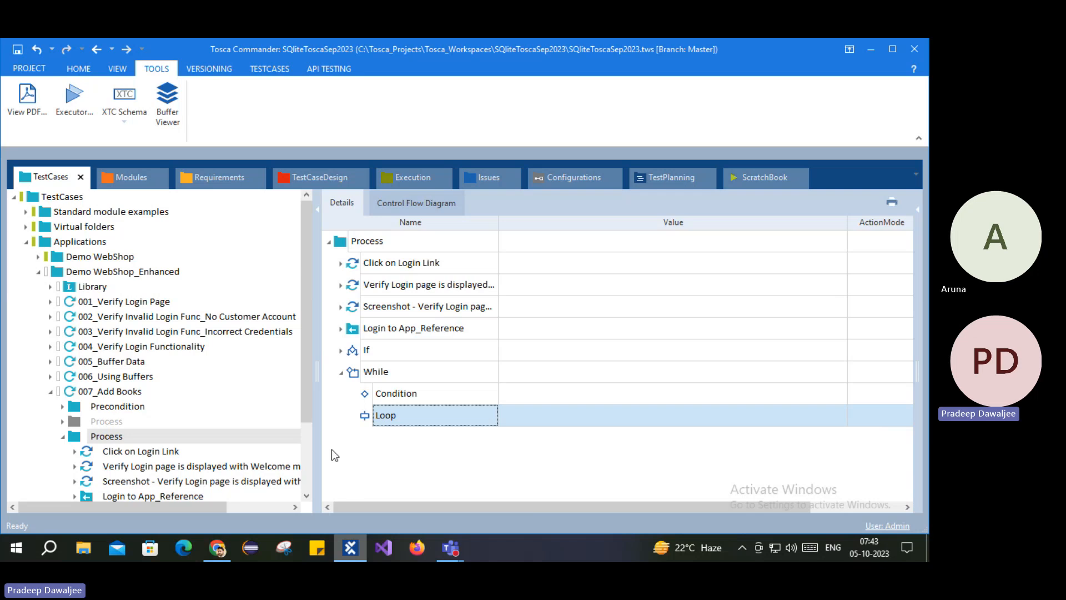
click(380, 395)
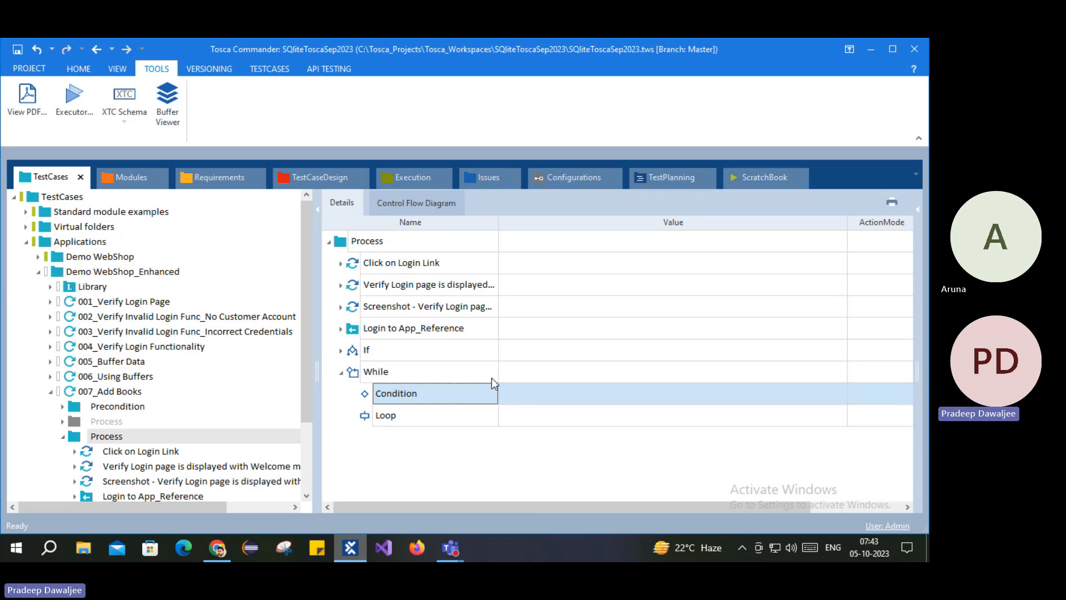
click(378, 415)
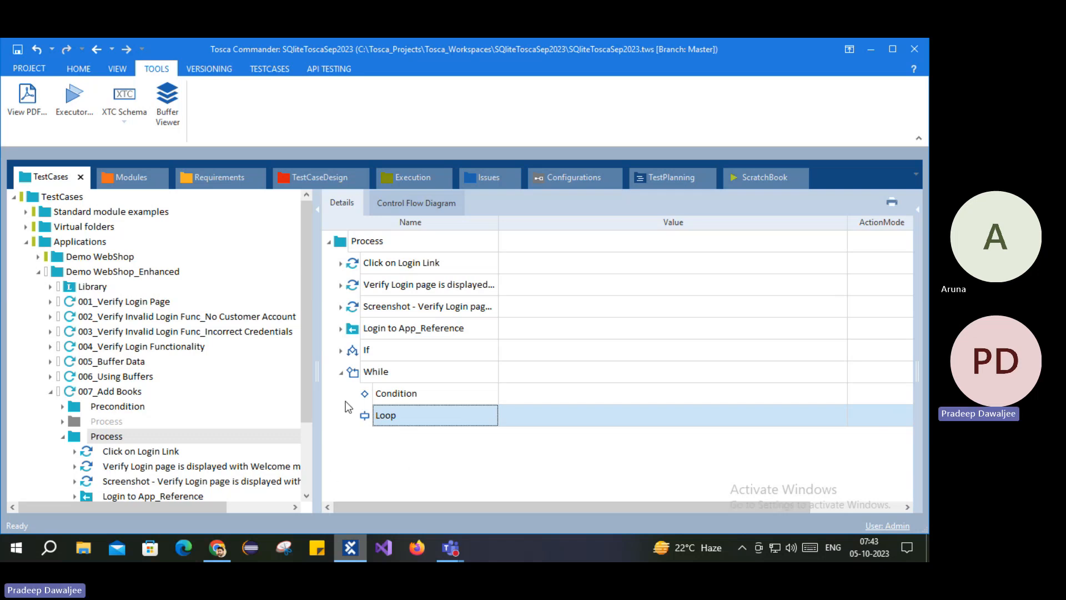
click(371, 393)
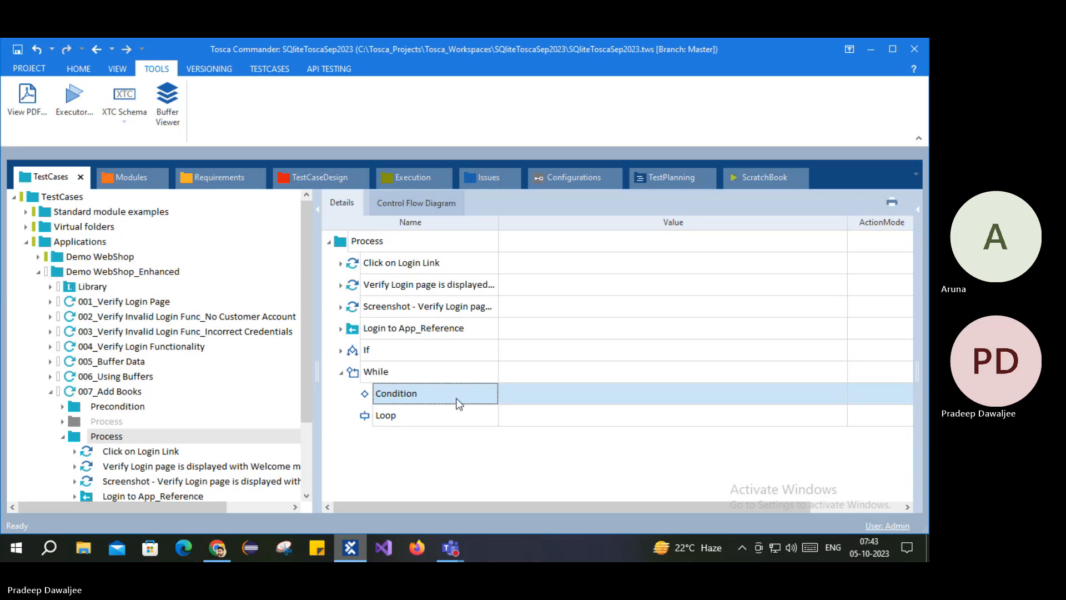
click(384, 417)
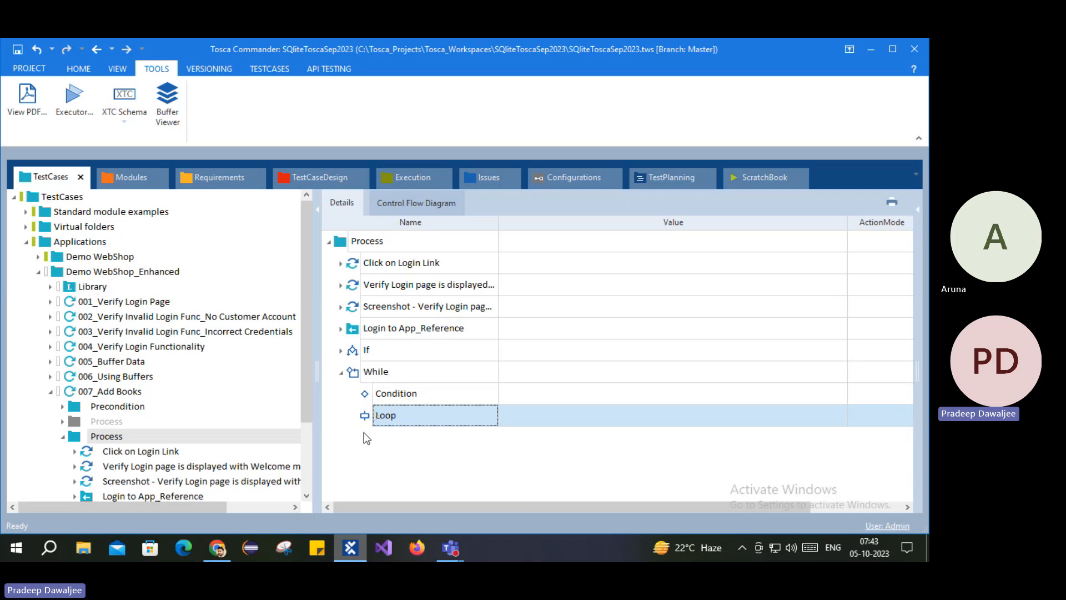
click(391, 395)
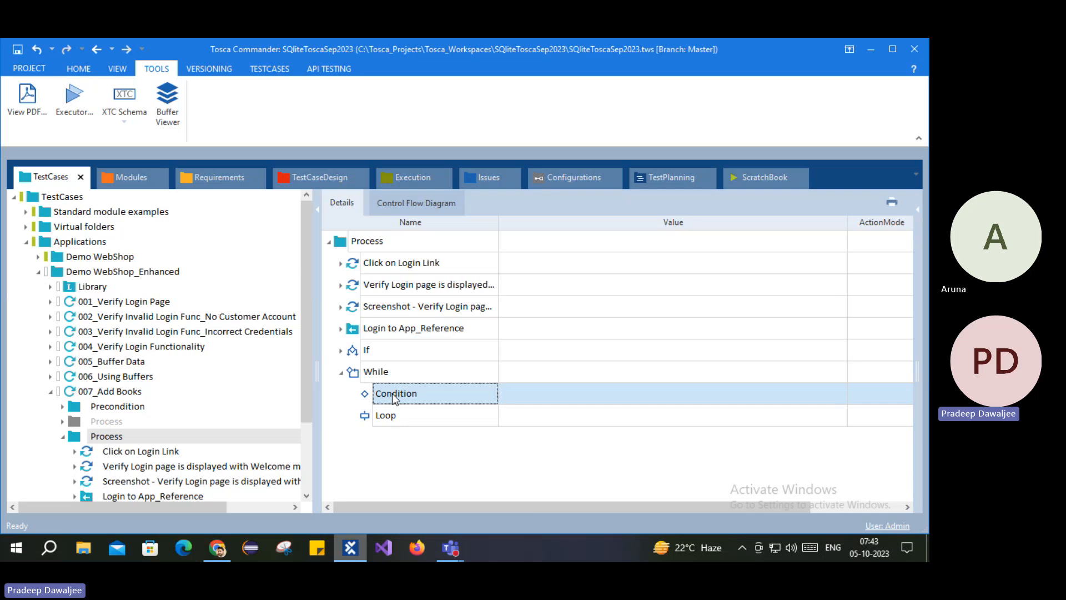
click(367, 372)
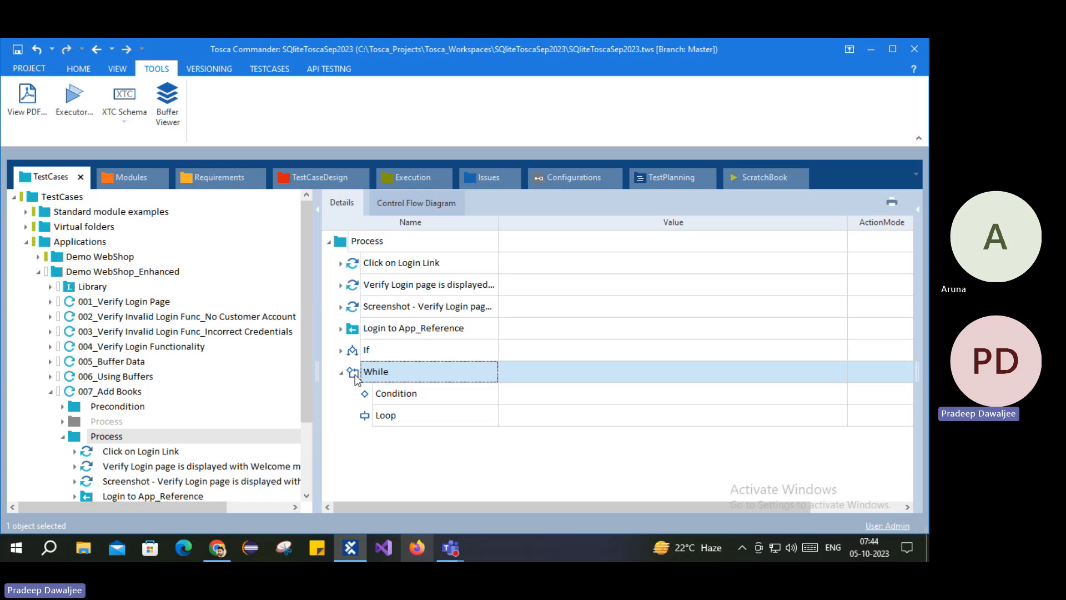
Step: Show the Properties pane and review While's Condition, Loop and MaximumRepetitions of 30
click(916, 214)
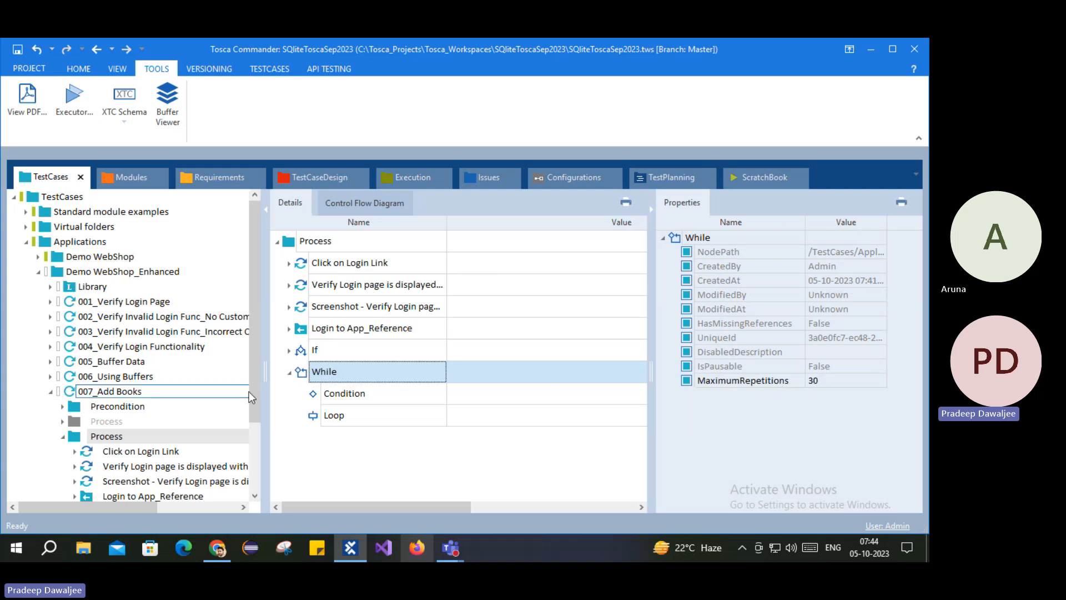
click(313, 394)
click(314, 417)
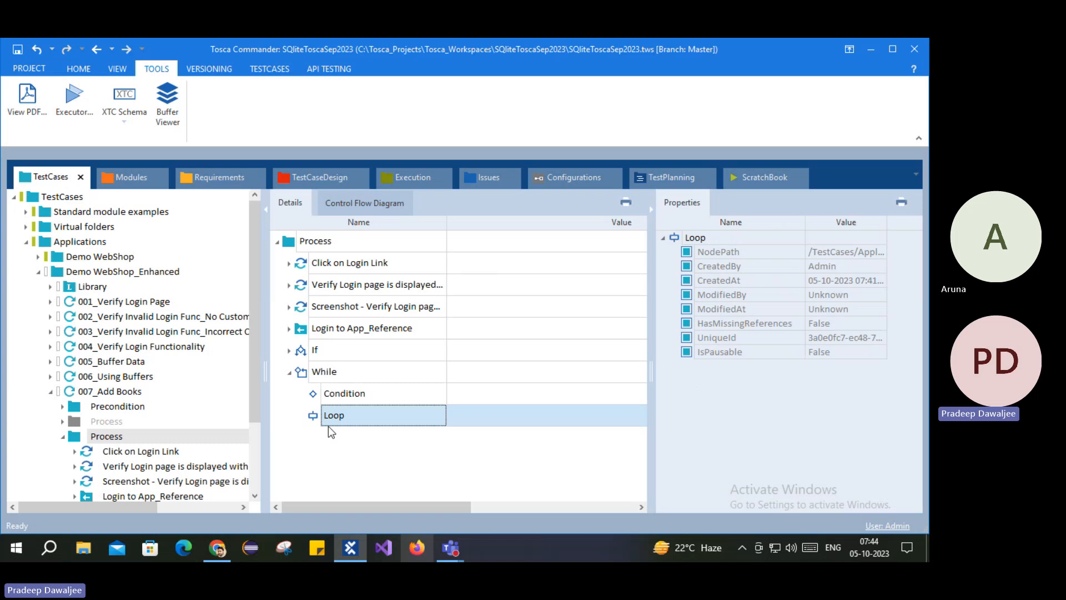
click(352, 394)
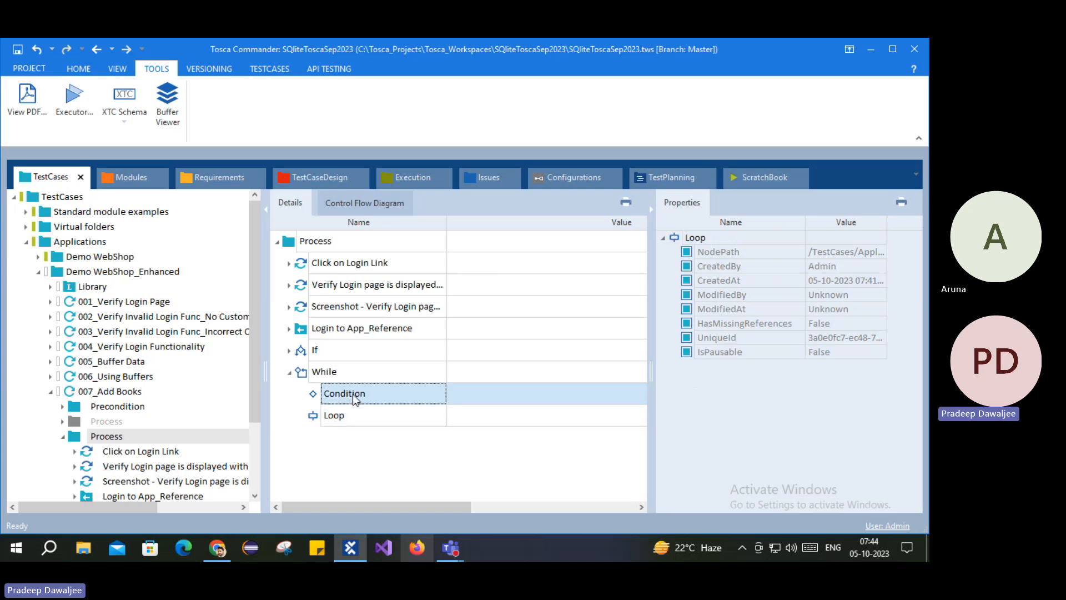
click(327, 418)
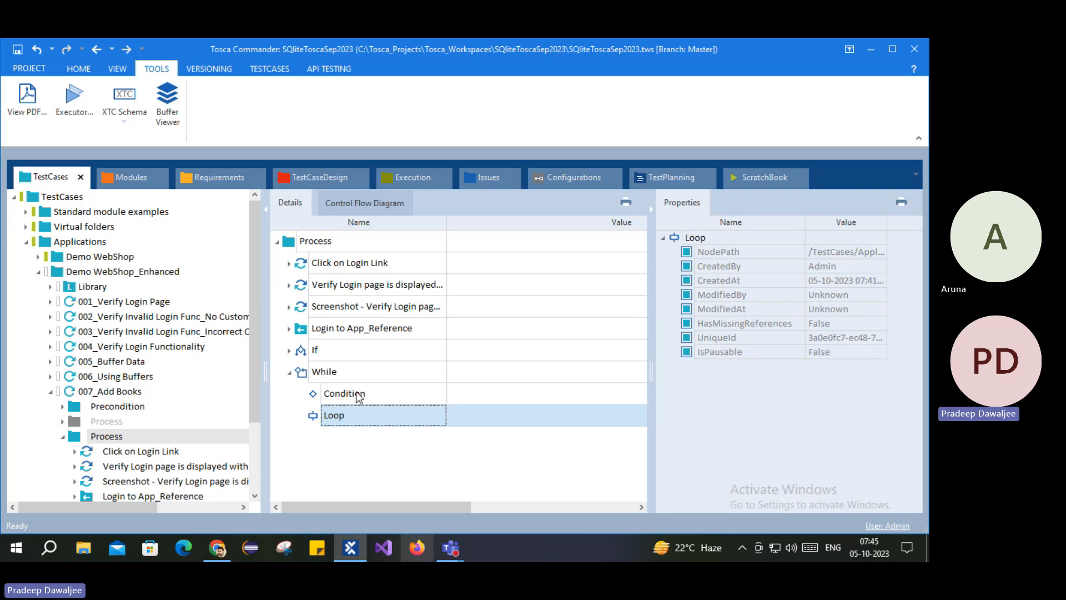
click(328, 373)
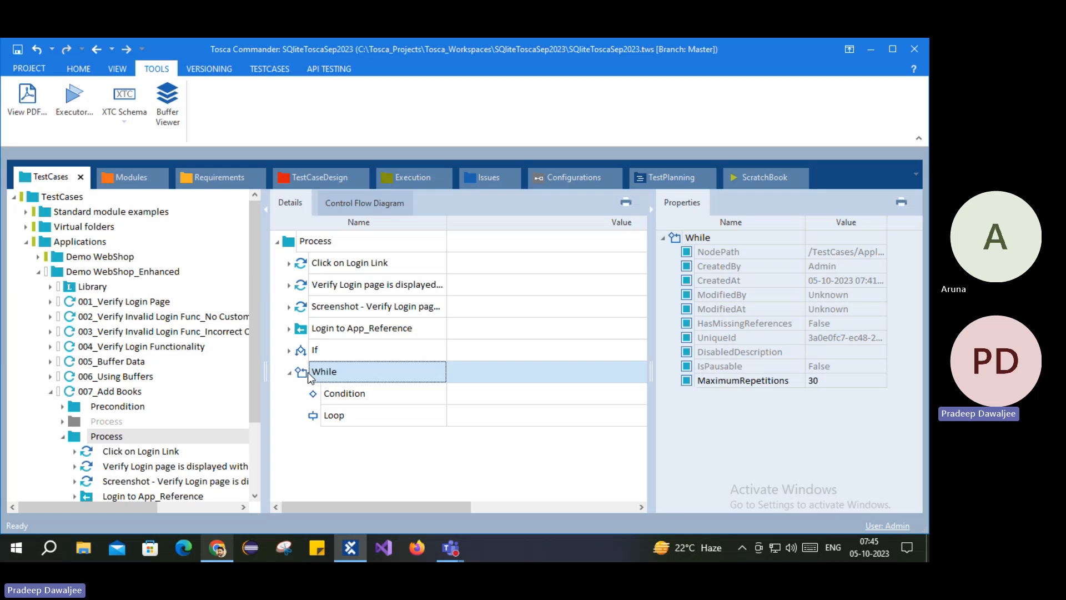
click(316, 396)
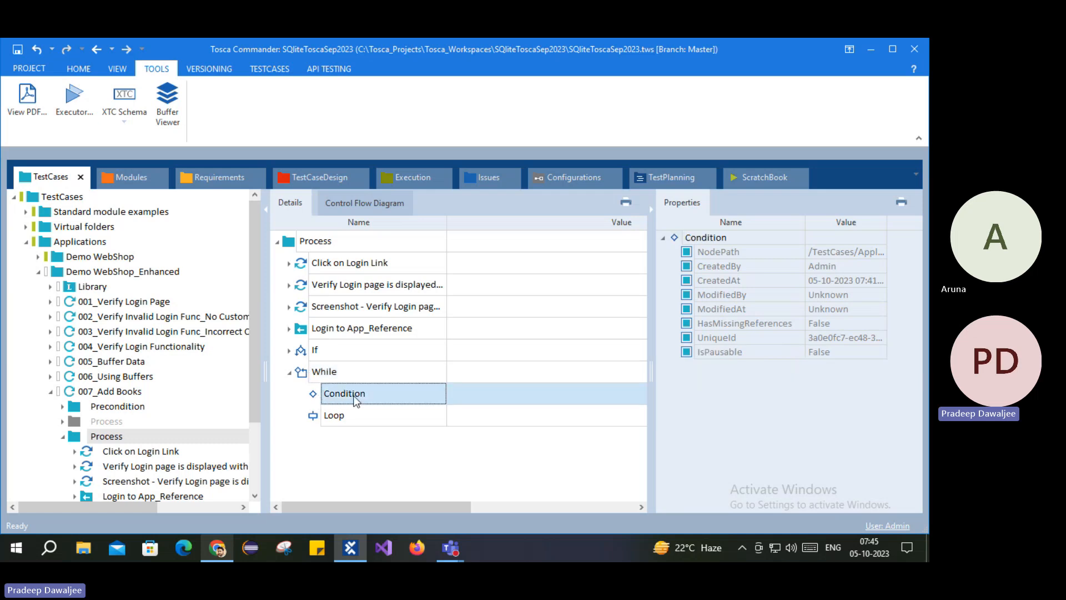
click(322, 418)
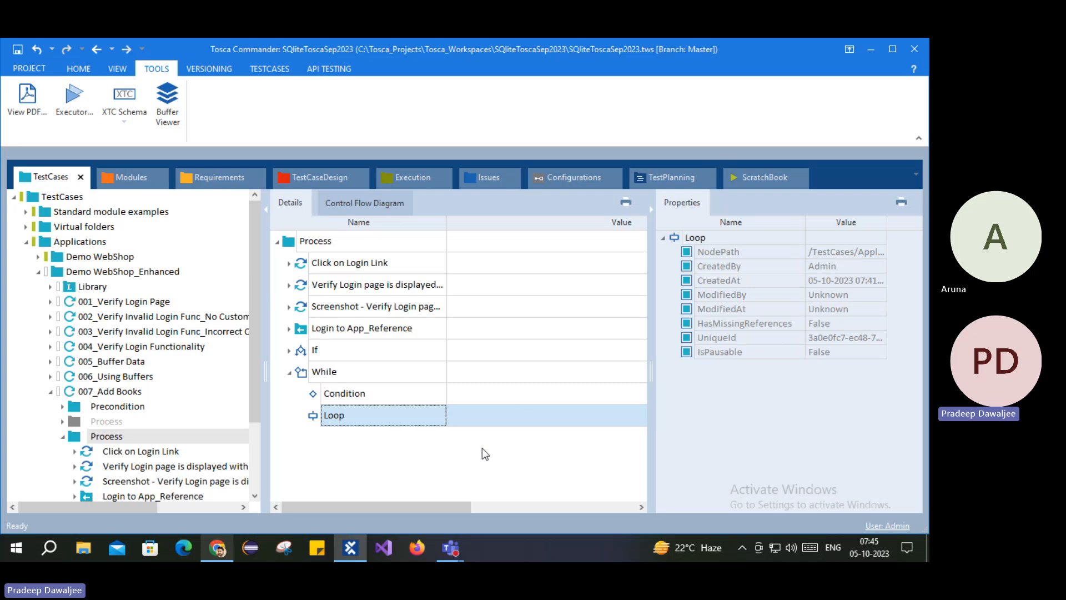
Step: Create a Do statement under the Process folder and select its Loop and Condition
right_click(292, 241)
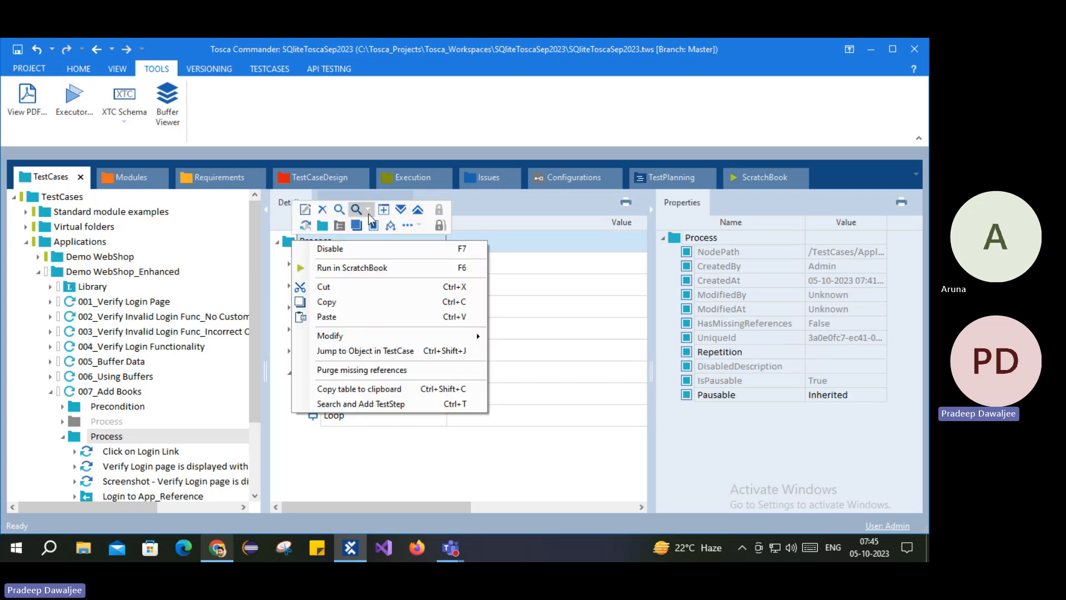
click(411, 226)
click(454, 241)
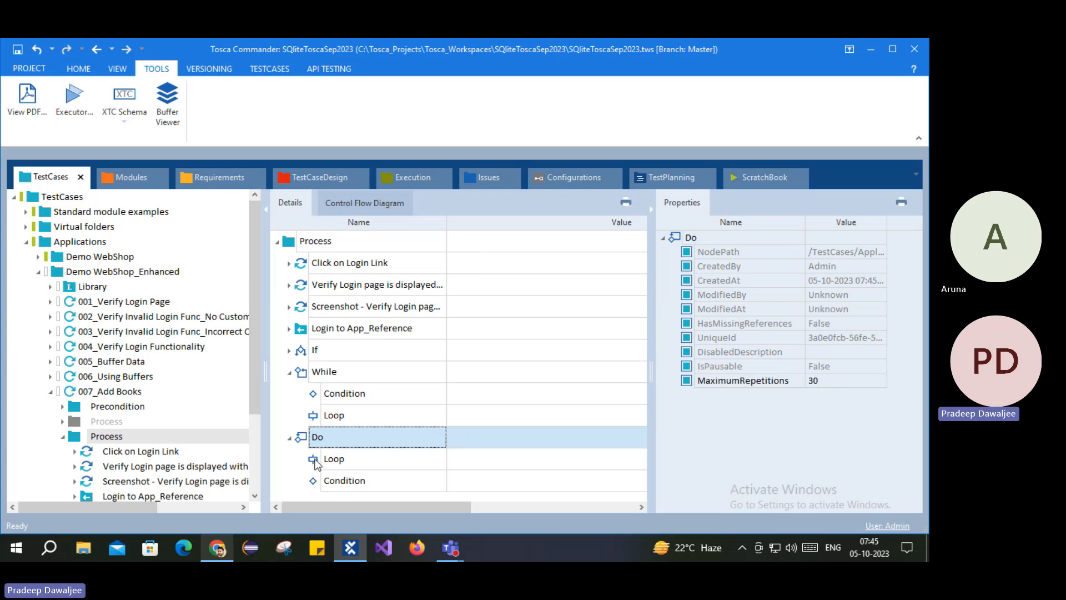
click(314, 461)
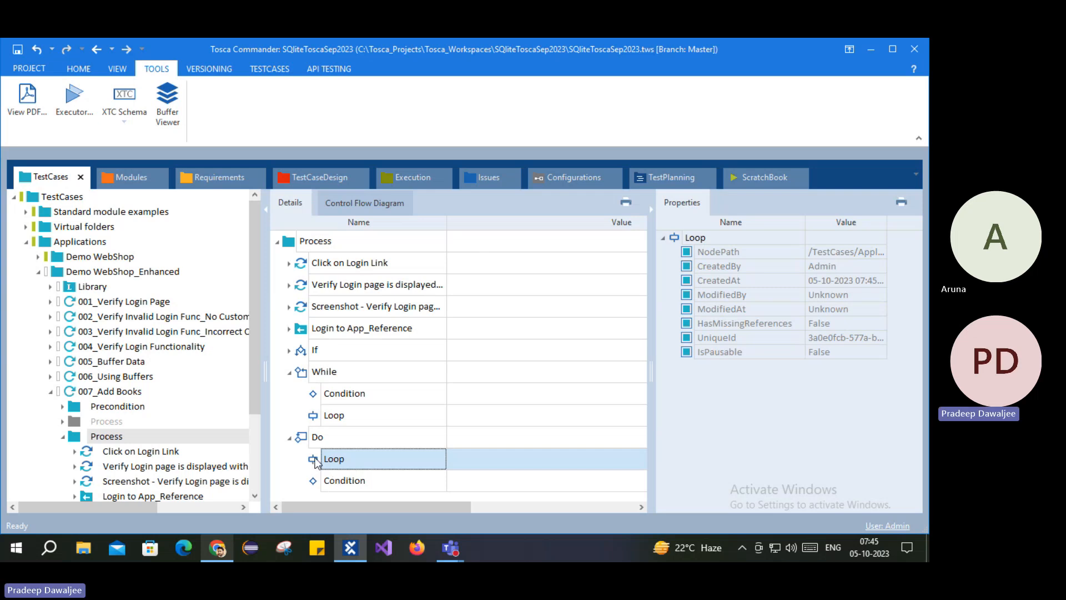
click(331, 481)
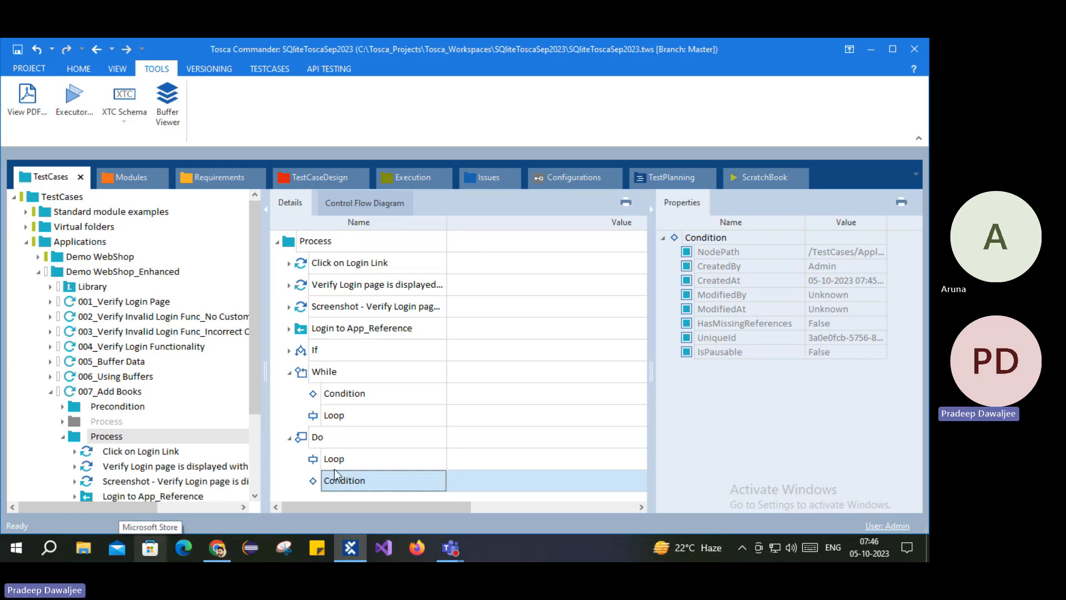
Step: Compare the While and Do statements' parts, showing Do's MaximumRepetitions of 30
click(332, 372)
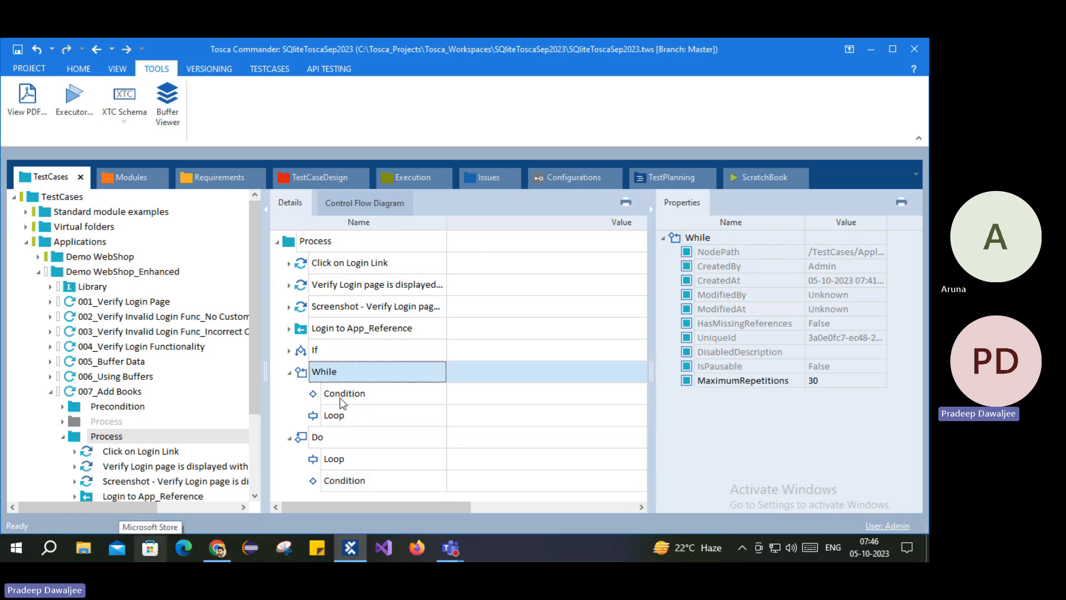
click(322, 415)
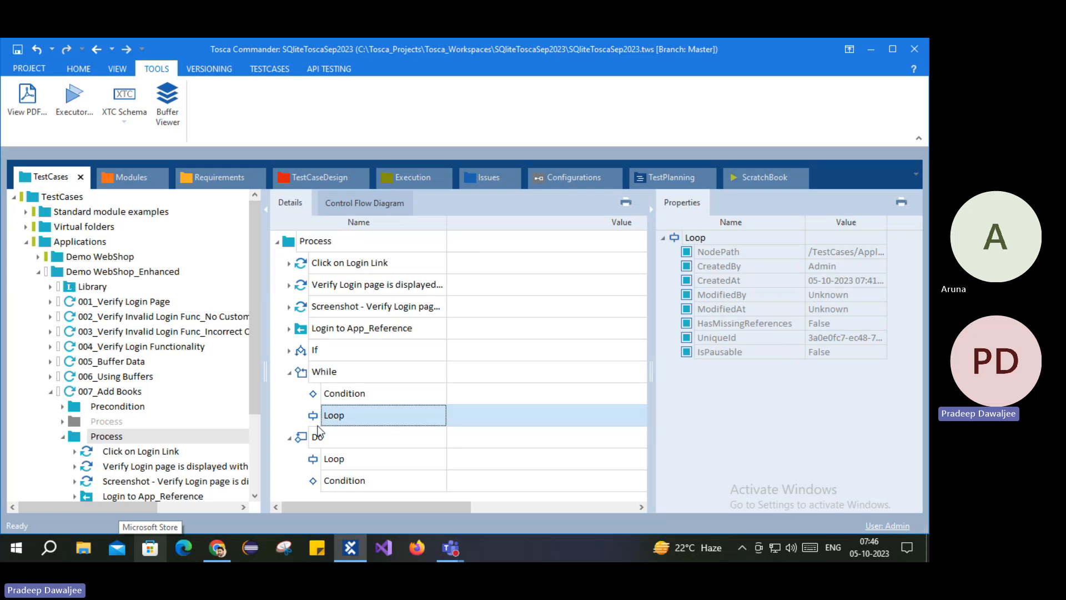
click(332, 395)
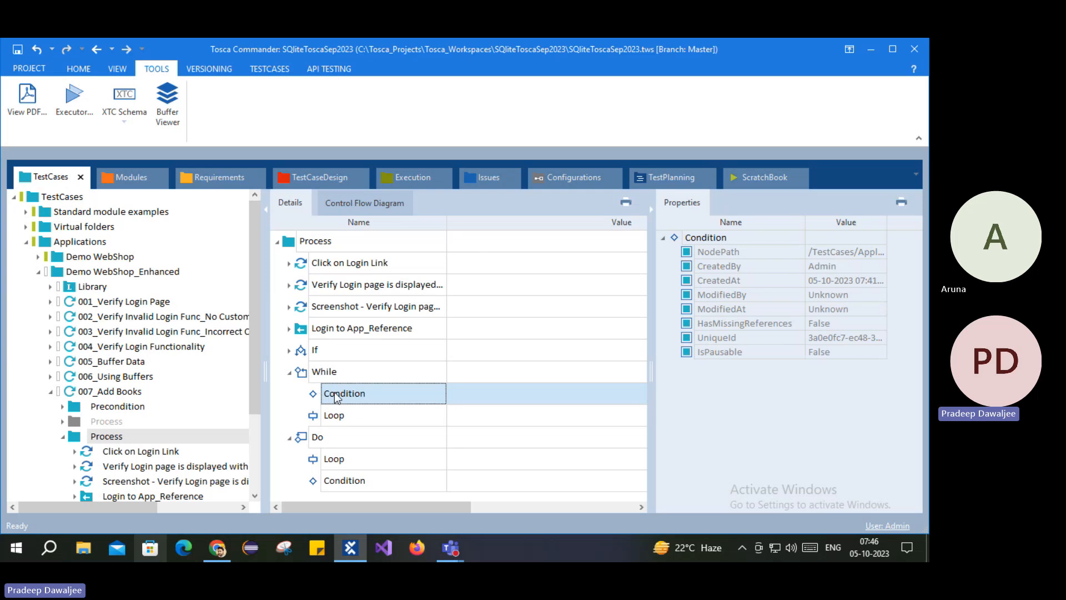
click(312, 439)
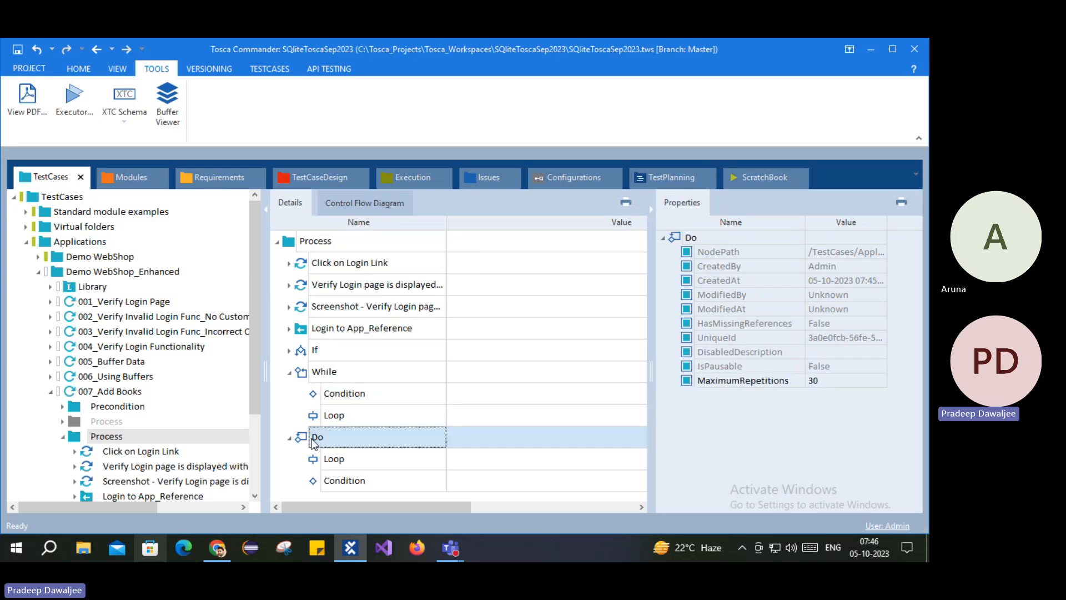
click(316, 460)
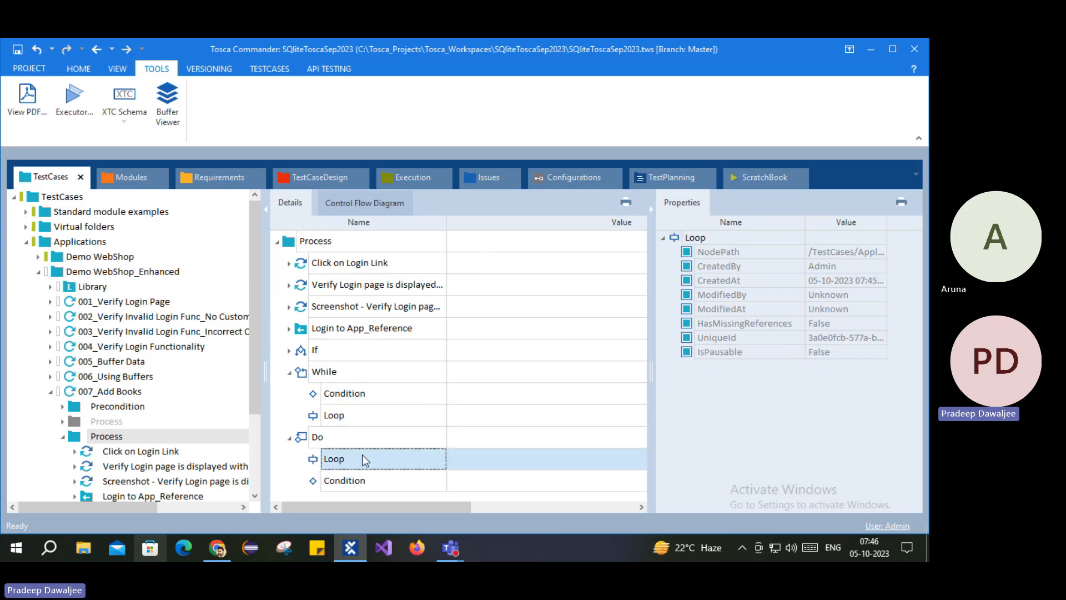
click(347, 481)
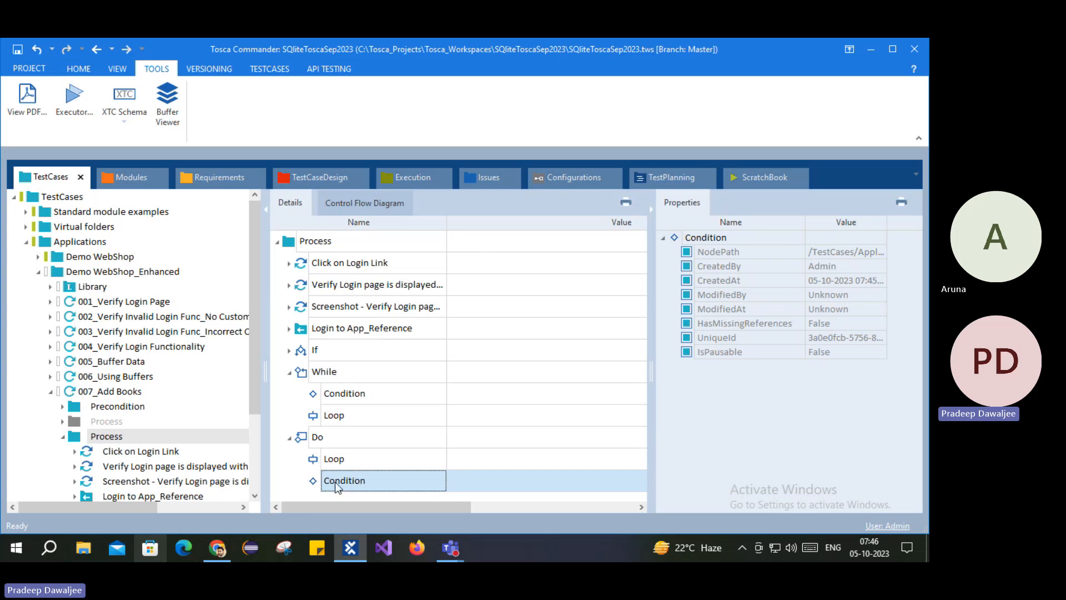
click(317, 437)
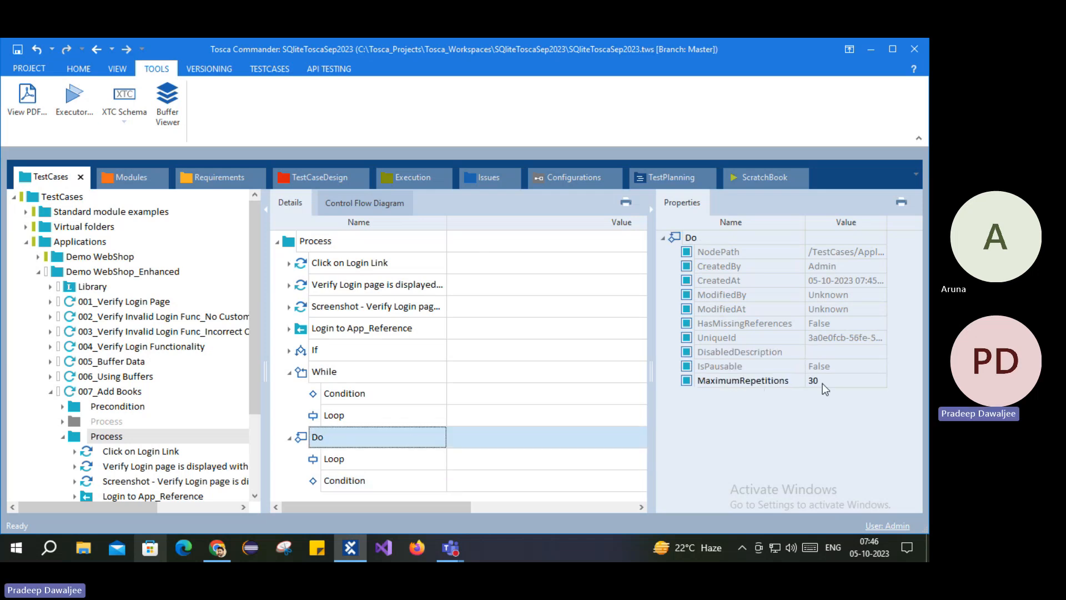
Step: Change the Do statement's MaximumRepetitions from 30 to 20 and save the test case
click(821, 382)
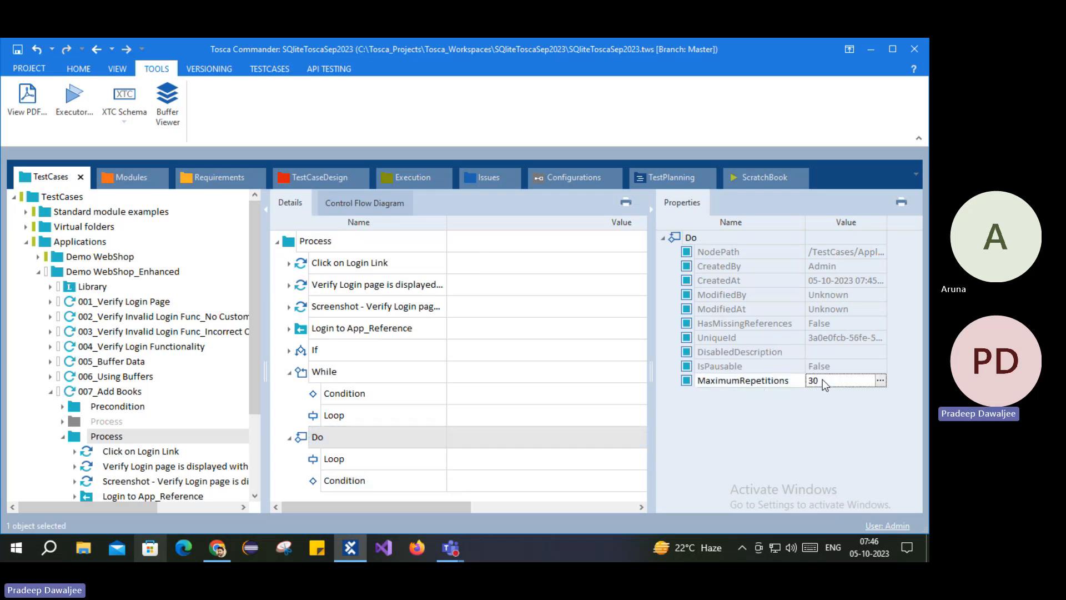
drag(833, 379, 810, 381)
text(20)
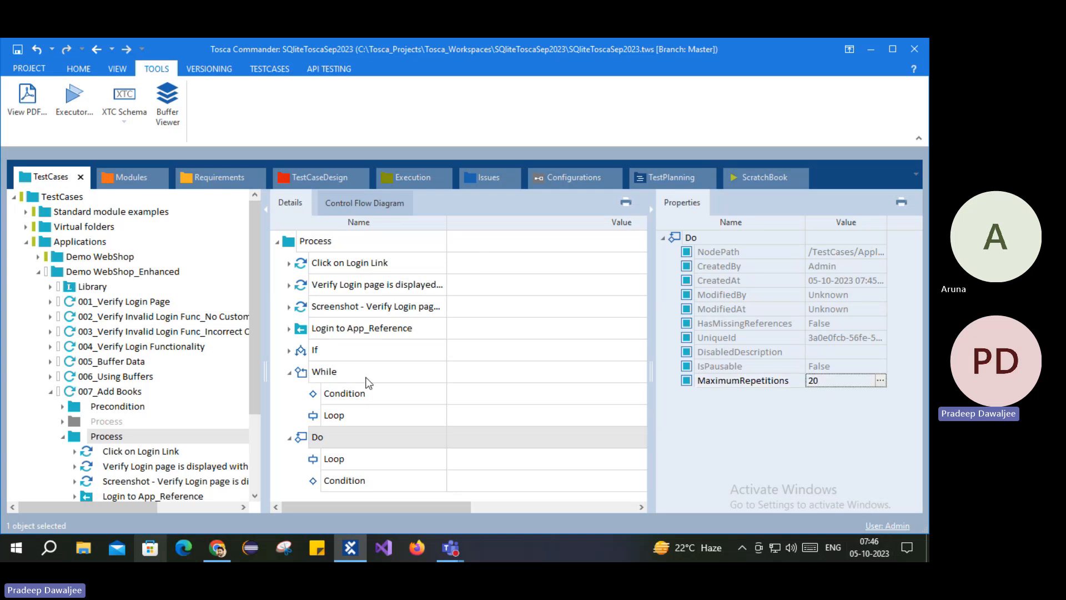
click(18, 49)
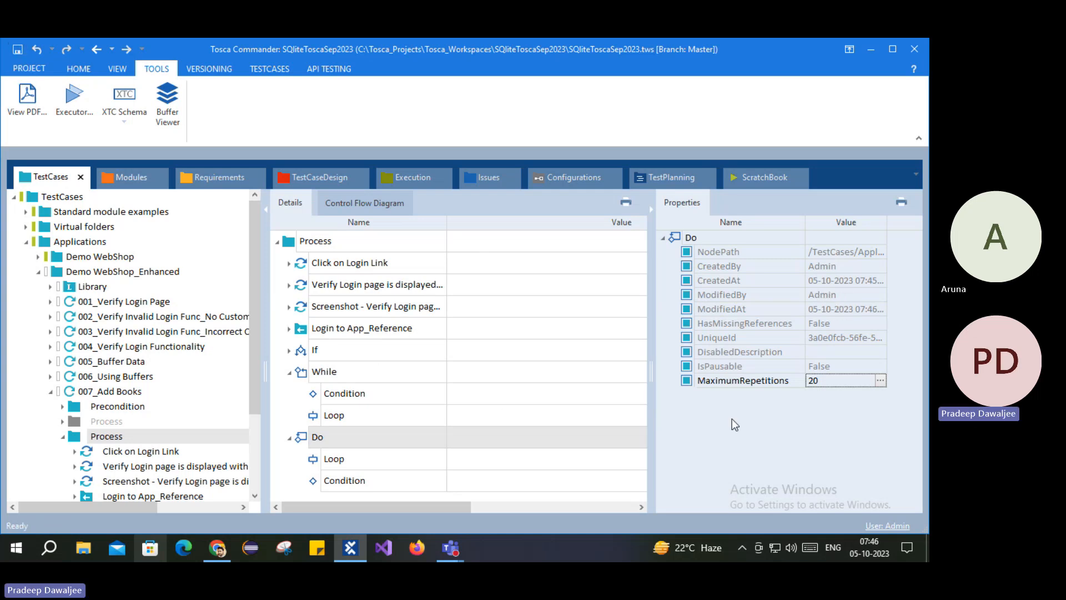
click(331, 379)
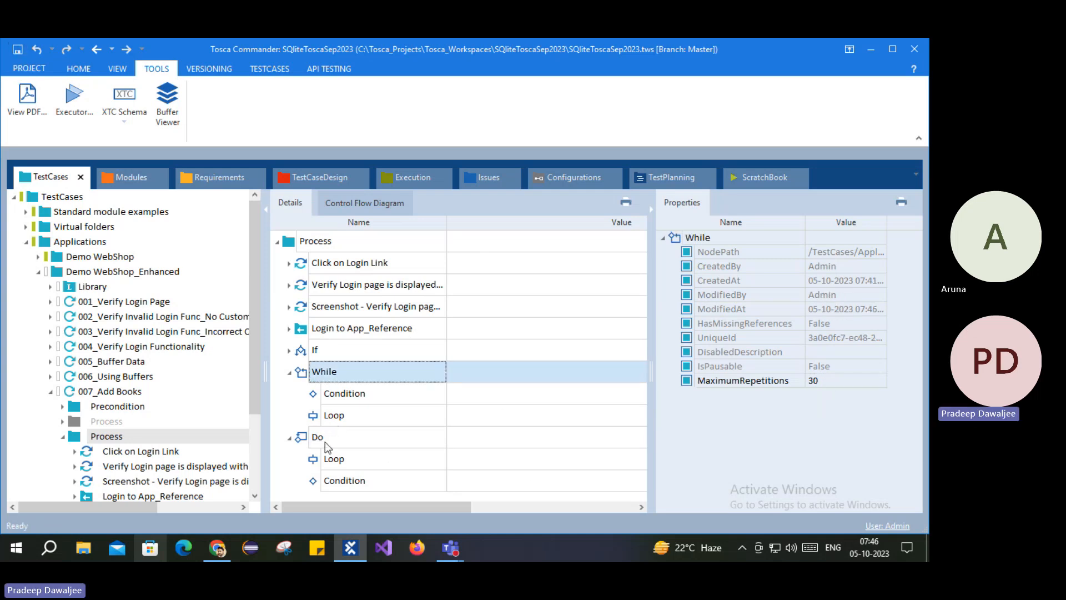
click(335, 437)
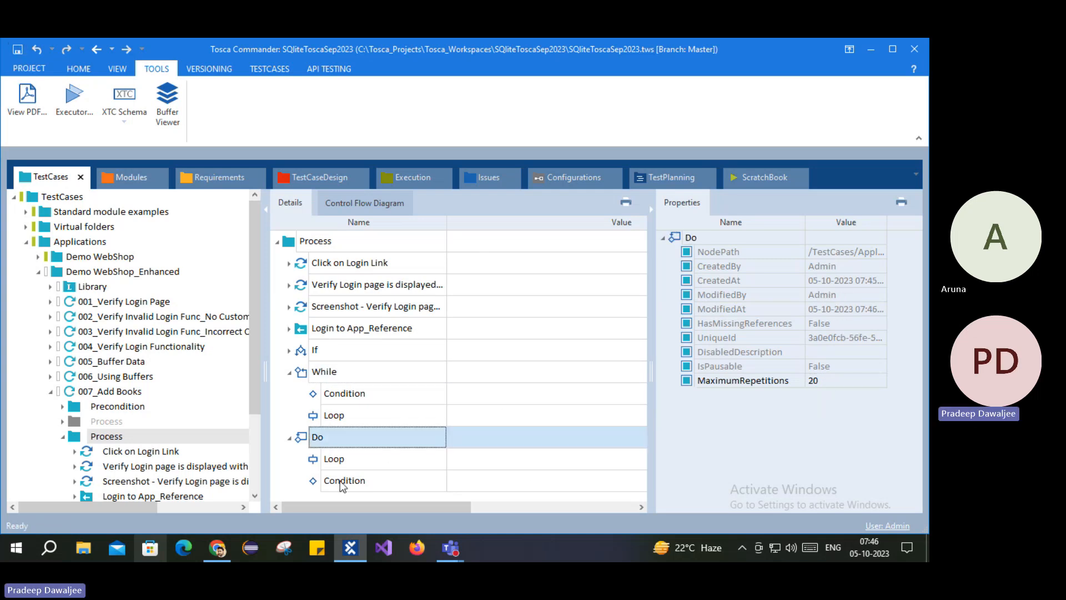
click(652, 211)
Step: Inspect the If condition's home-page step and its checks
click(289, 351)
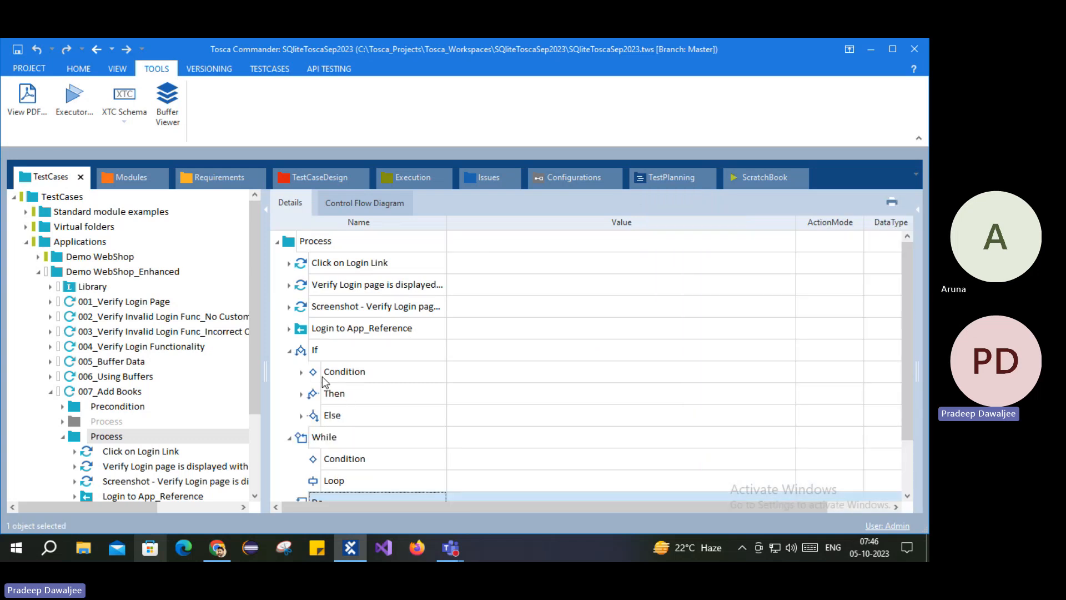
click(301, 372)
click(319, 400)
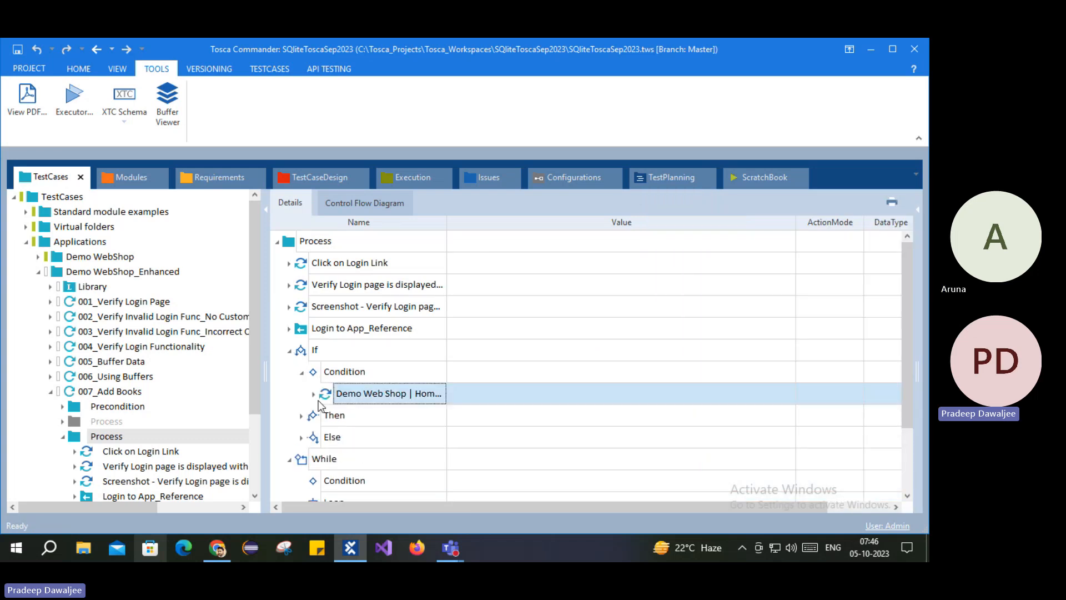
click(314, 394)
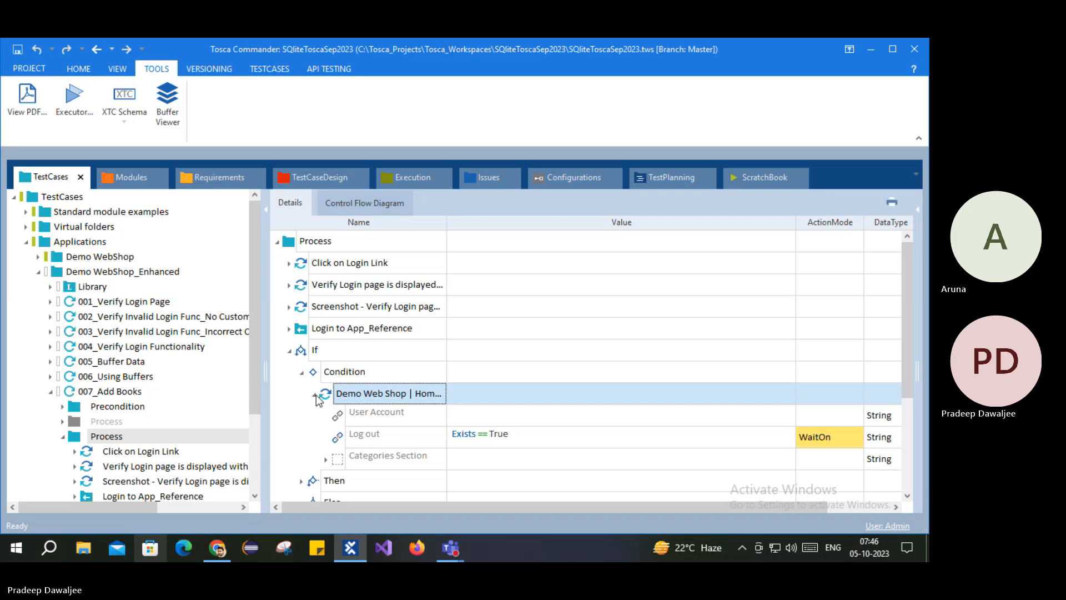
click(314, 394)
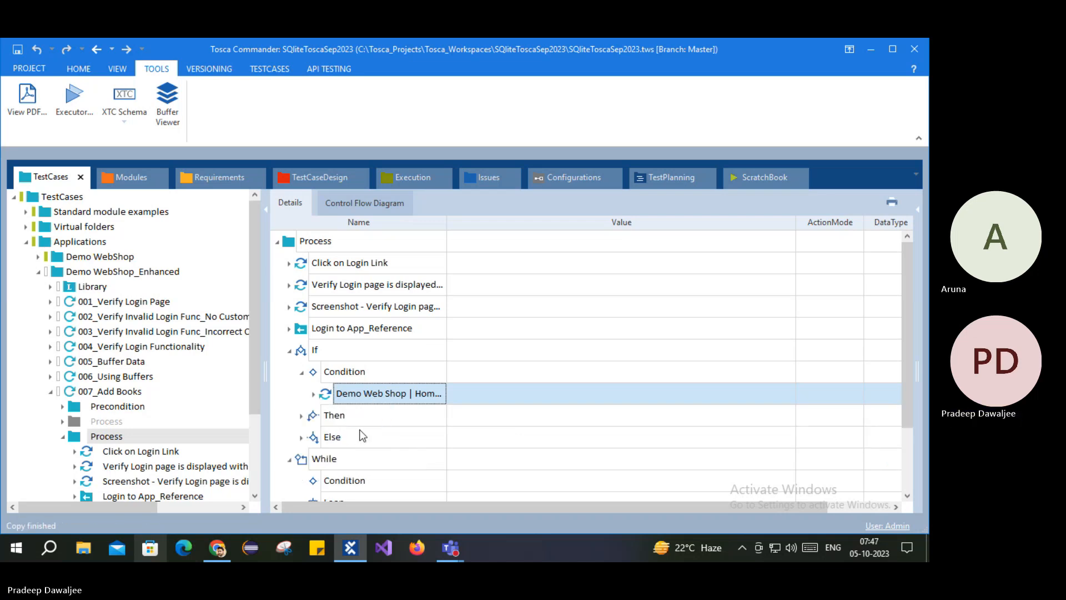
click(302, 334)
click(289, 351)
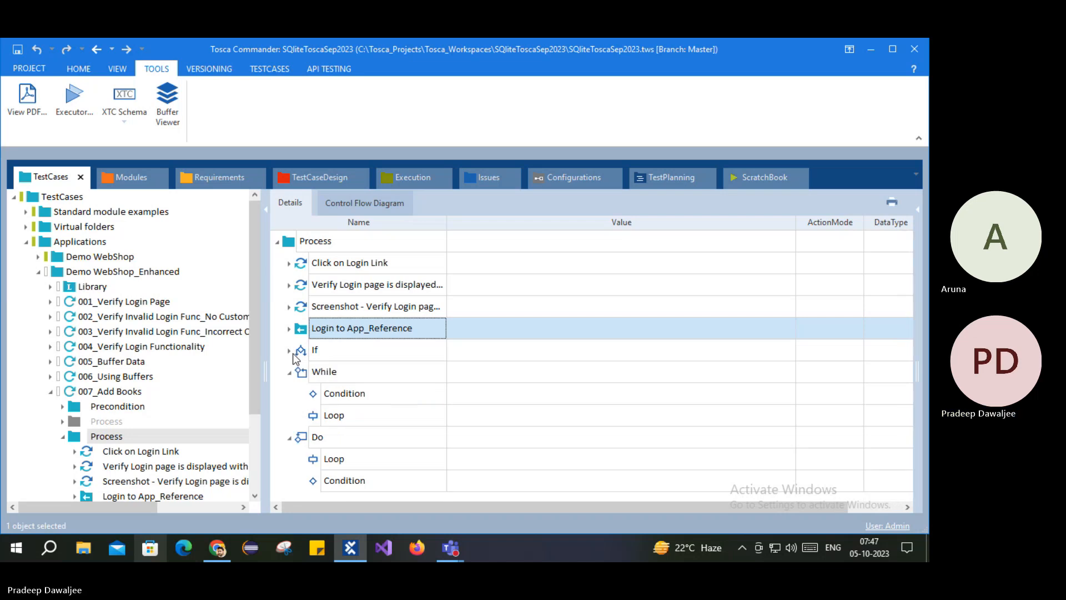
Step: Disable the If block and confirm
right_click(309, 348)
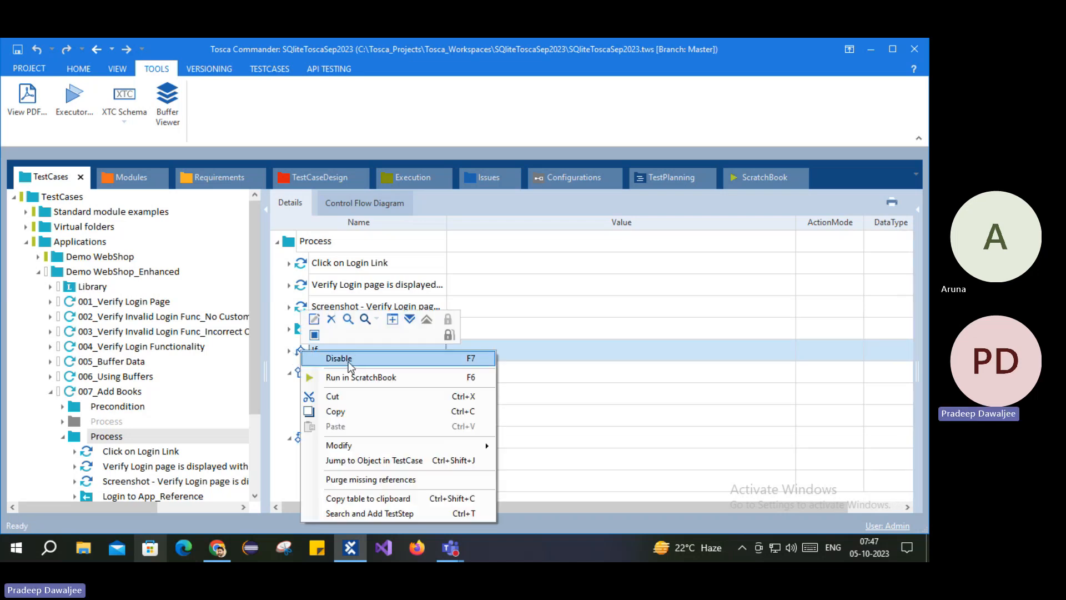
click(356, 358)
click(399, 306)
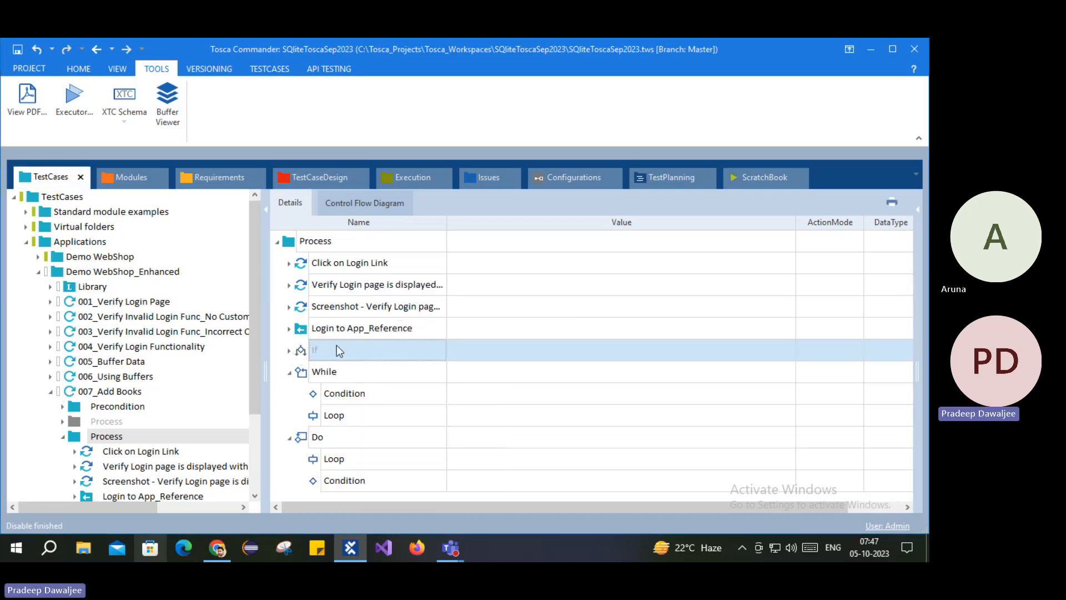
click(308, 331)
Step: Delete the Do loop block
click(314, 371)
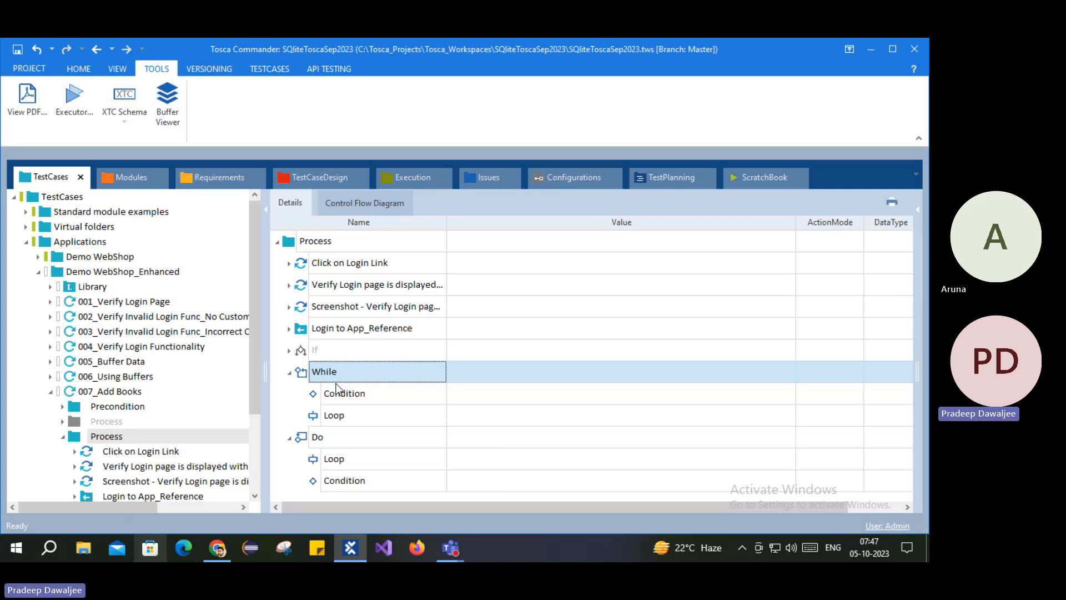
click(303, 442)
right_click(302, 443)
click(334, 329)
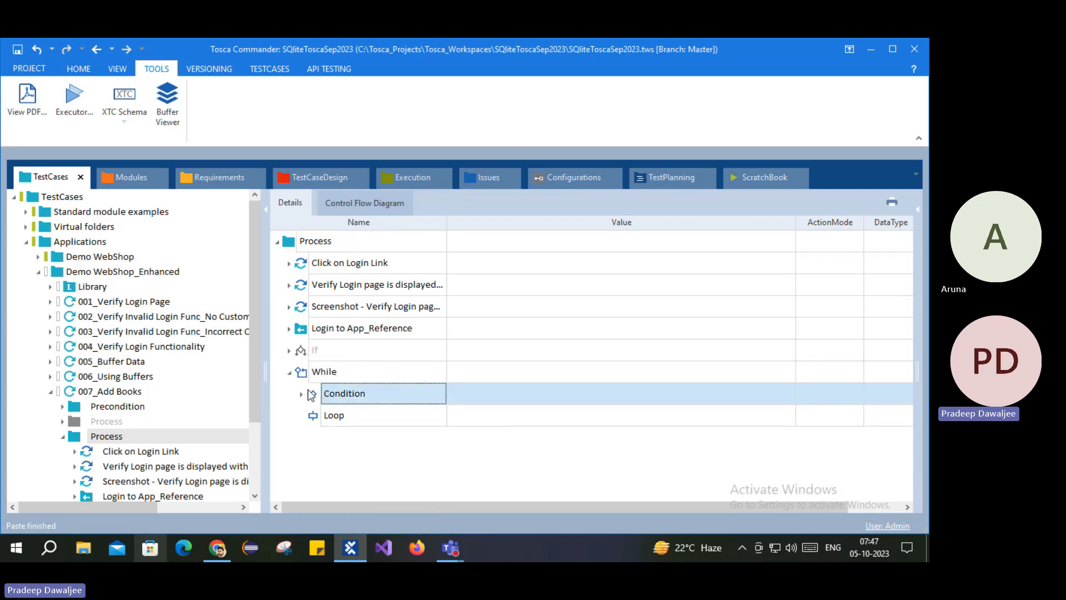
Step: Set the While condition's Log out check ActionMode to Verify
click(303, 394)
click(313, 415)
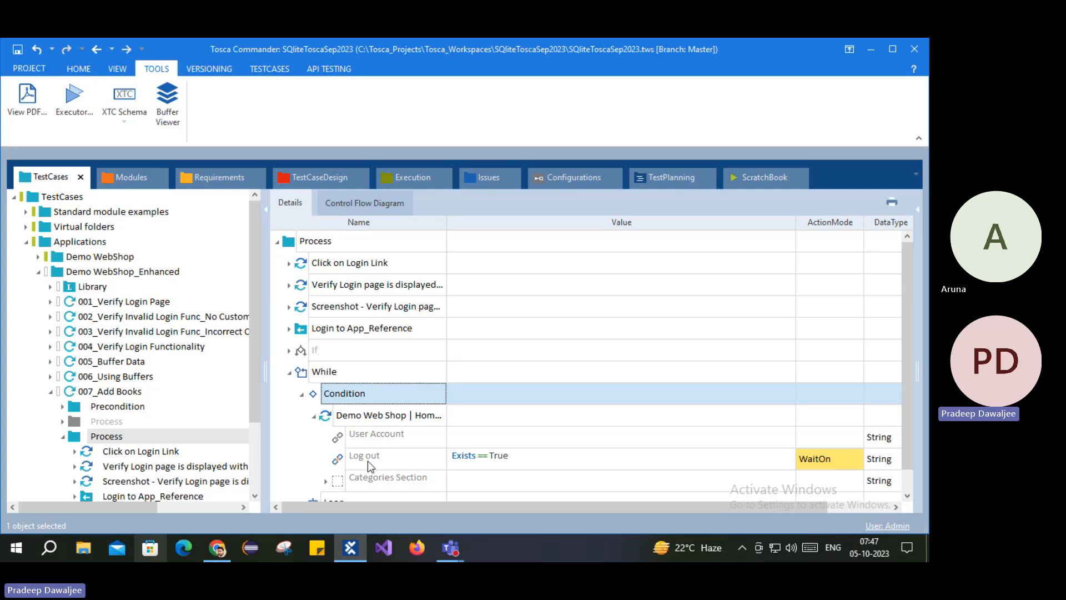
click(456, 463)
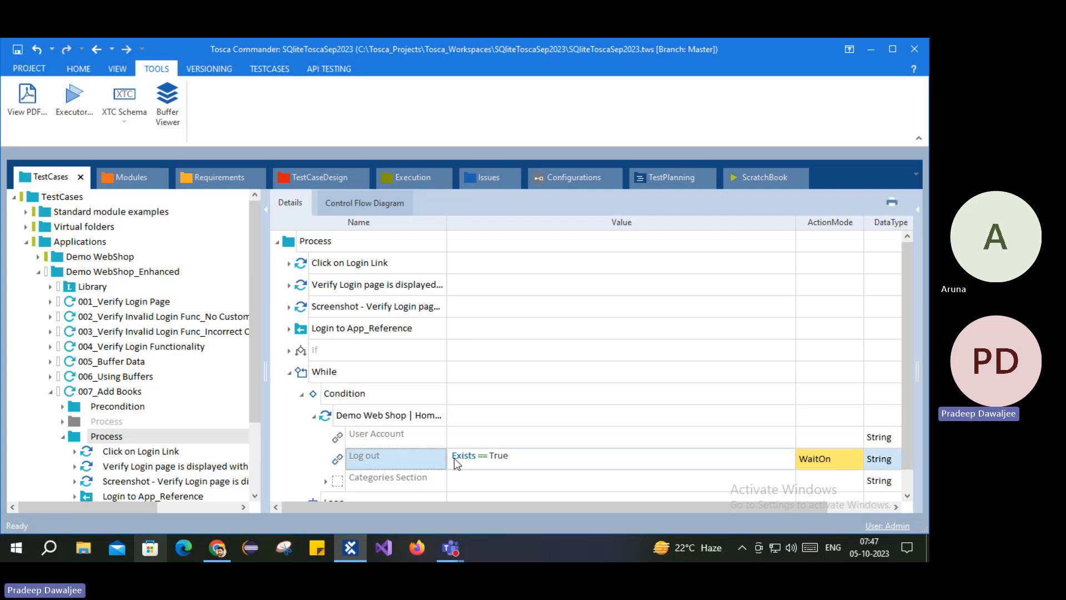
click(841, 458)
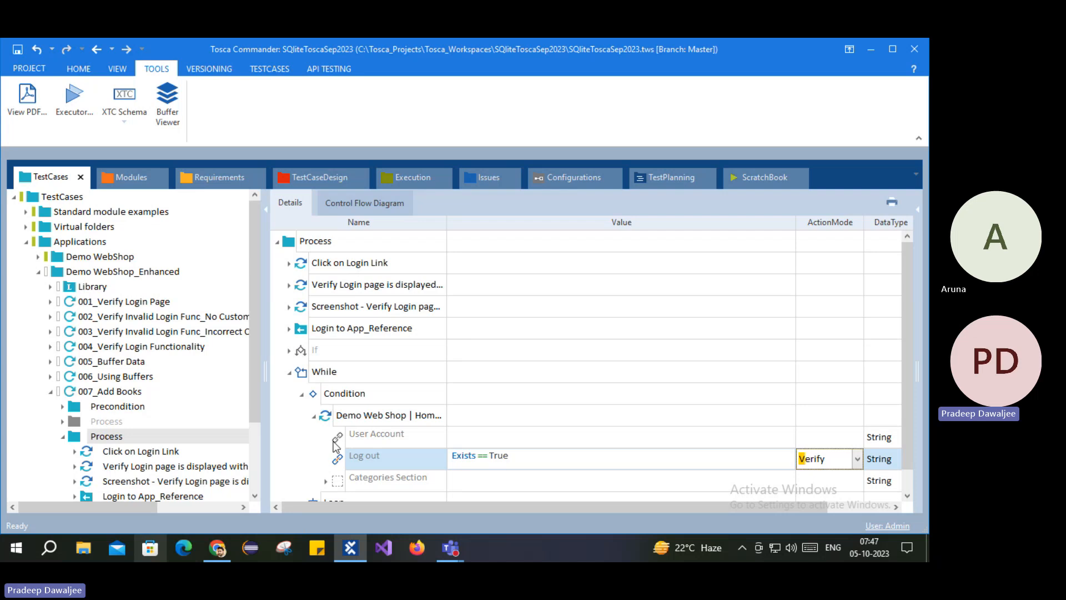
key(Return)
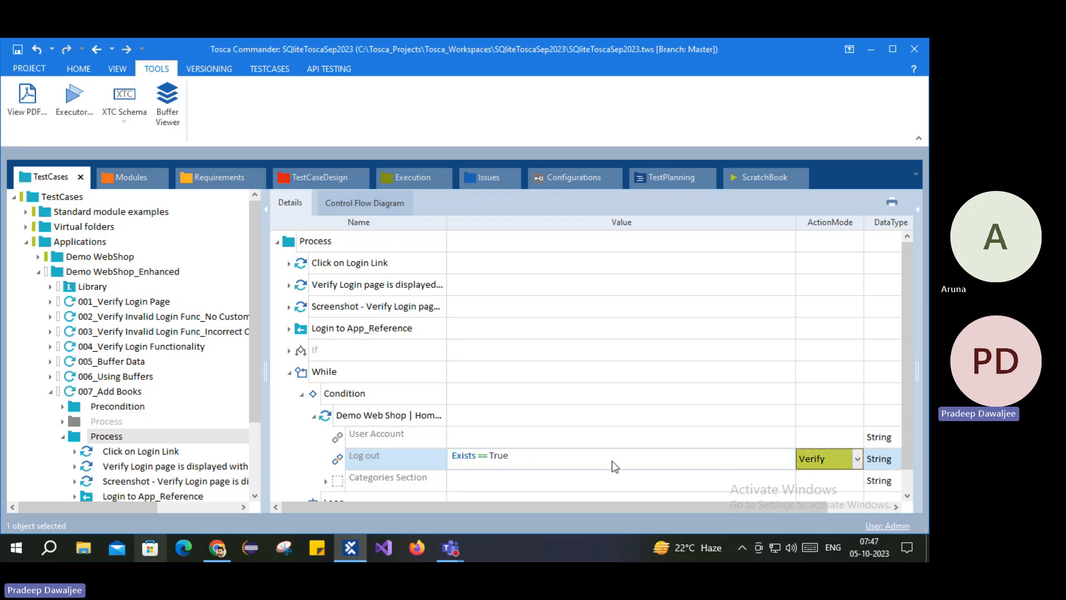
click(334, 416)
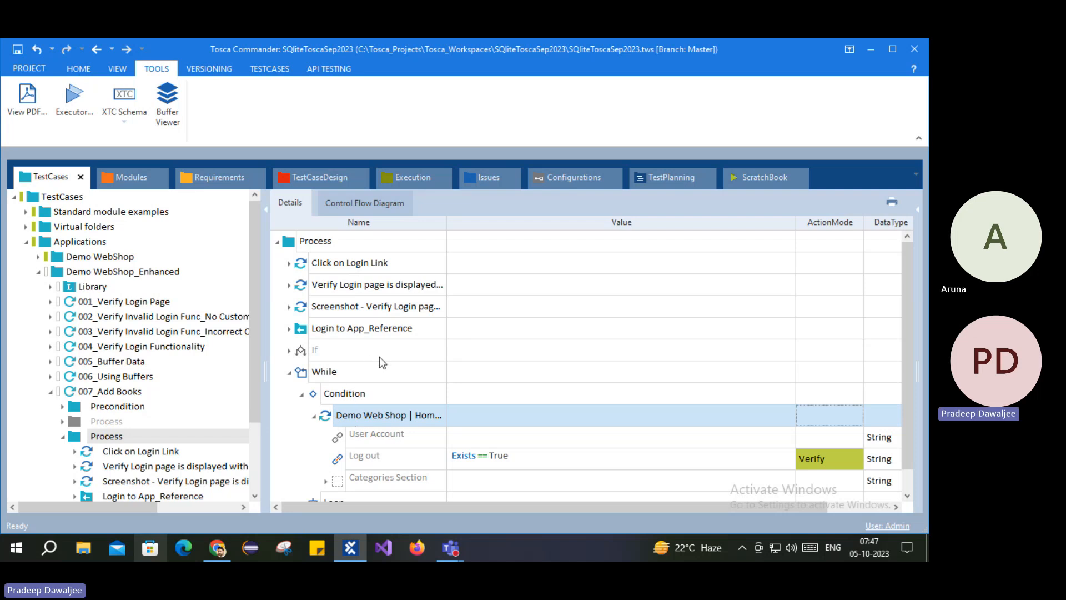
Step: Select the eight steps under the disabled If's Then branch and paste them into While's Loop
click(314, 417)
click(290, 350)
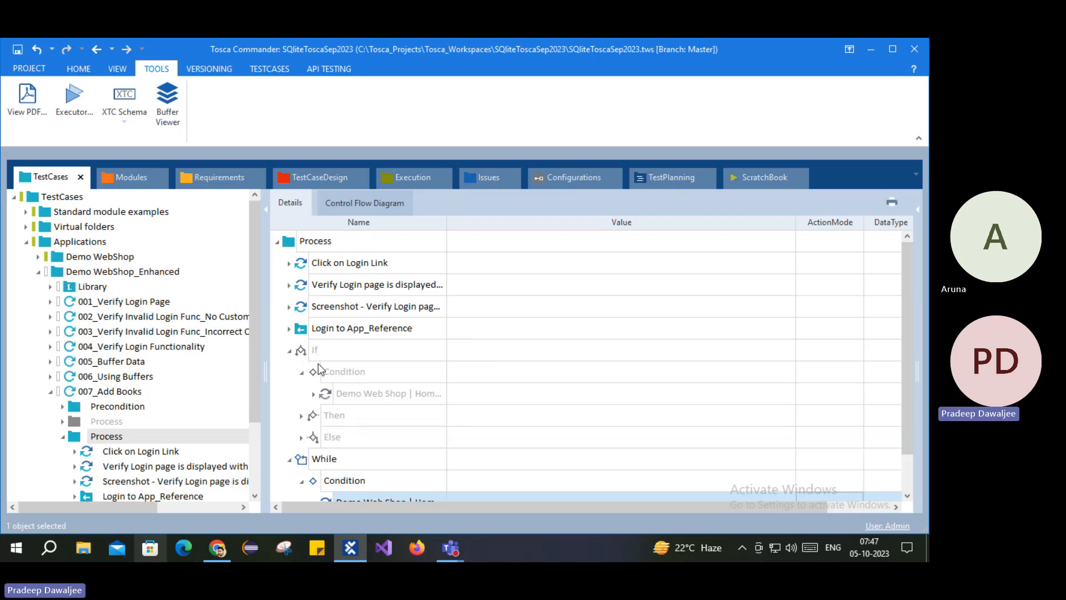
click(309, 415)
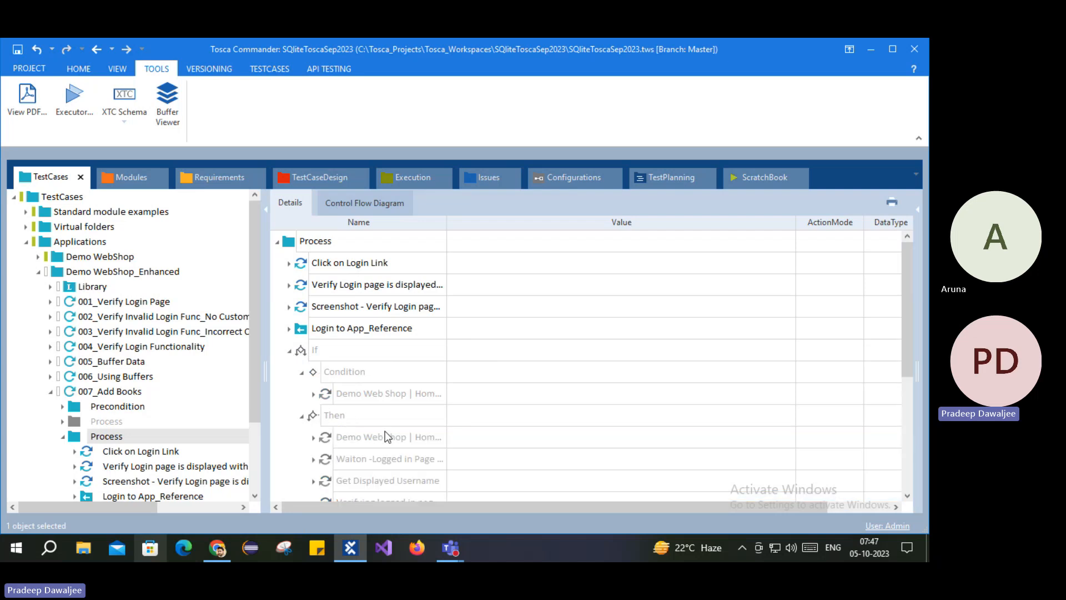
scroll(385, 430, down, 2)
click(355, 311)
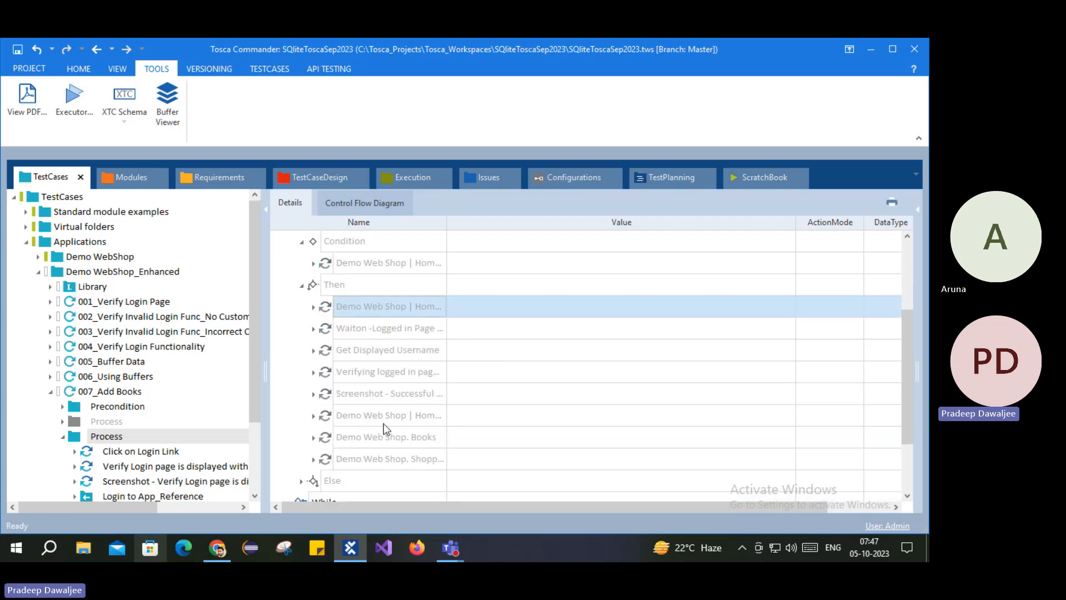
shift+click(358, 461)
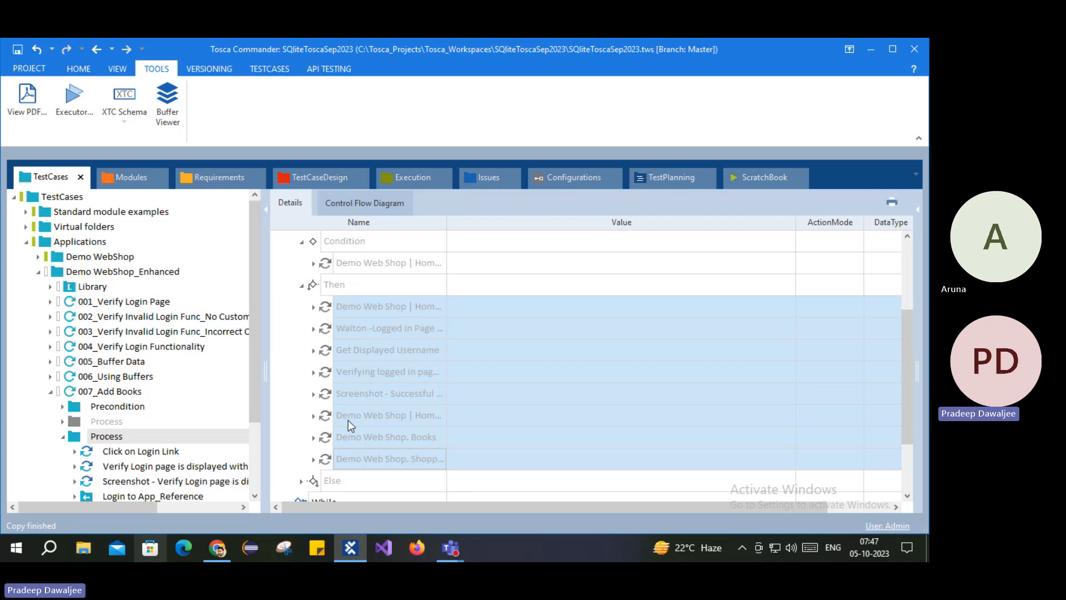
click(302, 284)
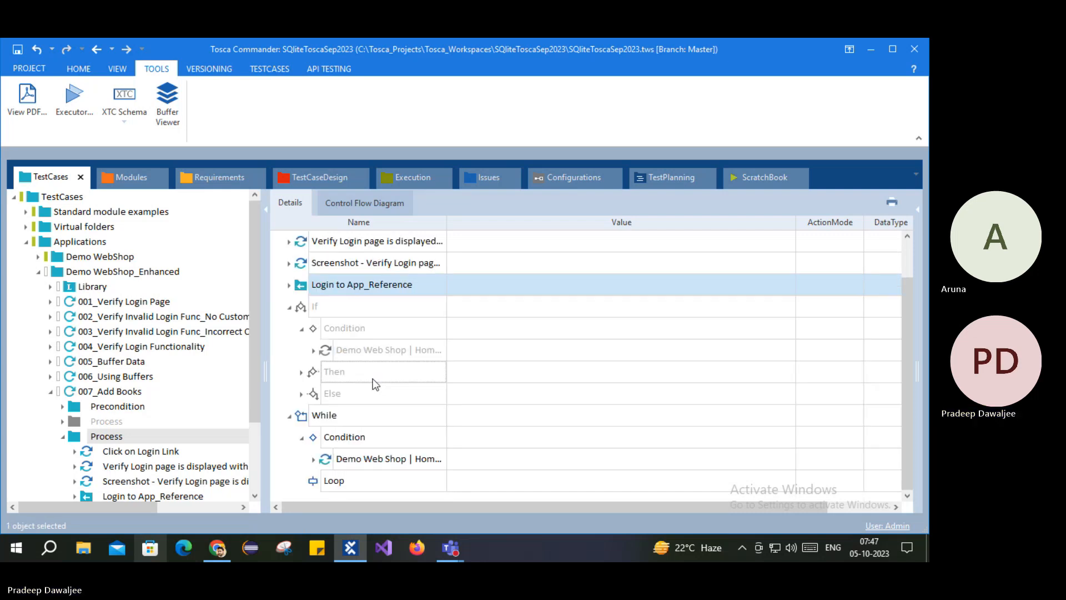
click(317, 480)
key(ctrl+v)
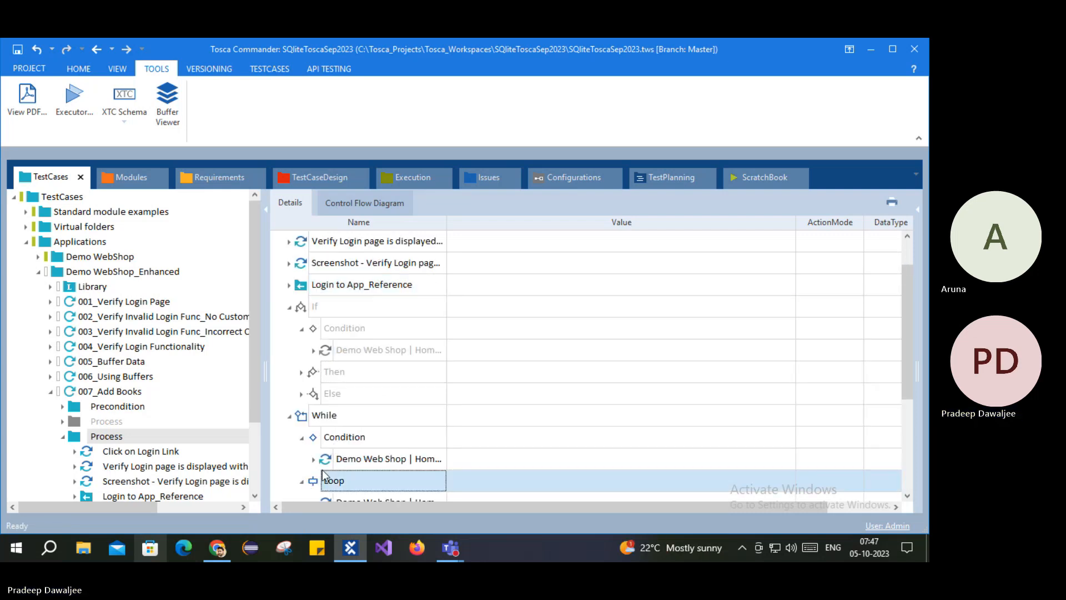
Step: Review the pasted Loop steps, from Home Page and Waiton through Books and Shopping Cart
click(301, 481)
click(374, 372)
click(313, 372)
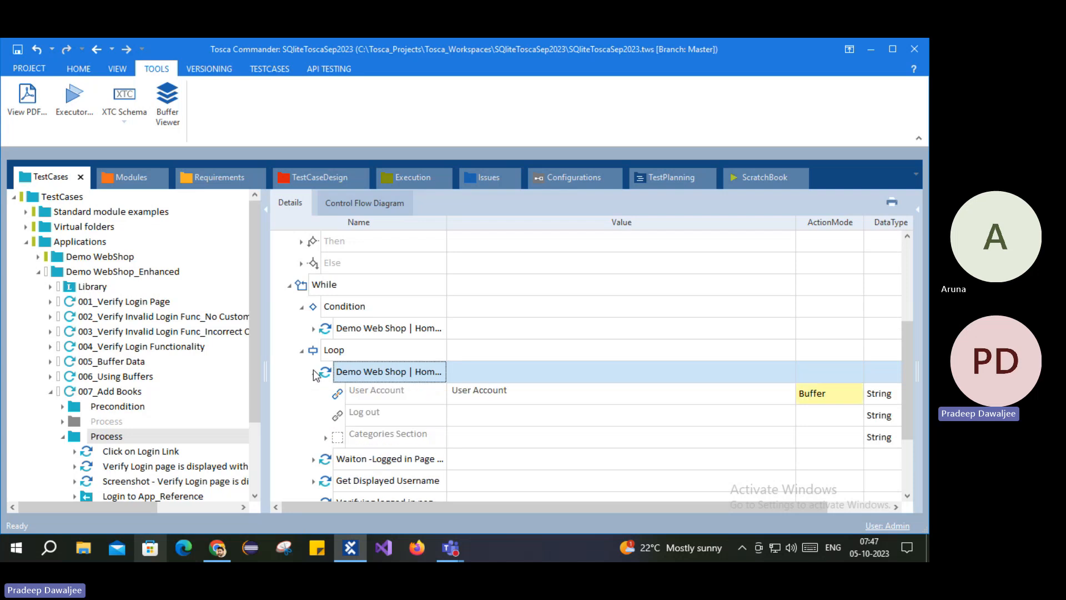
click(313, 372)
click(386, 398)
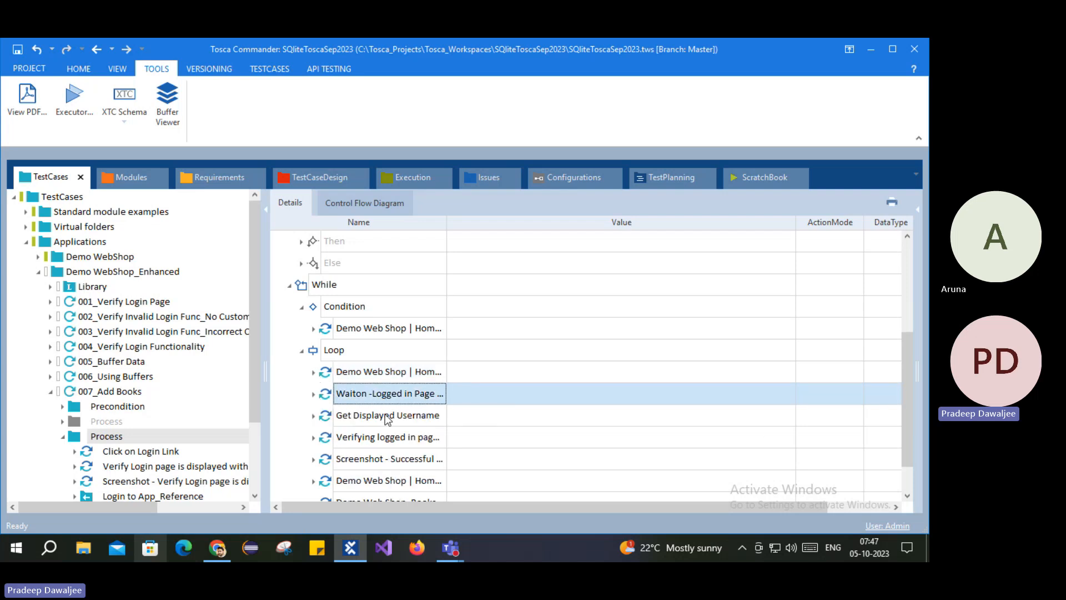
click(356, 418)
click(377, 439)
scroll(380, 442, down, 1)
click(391, 416)
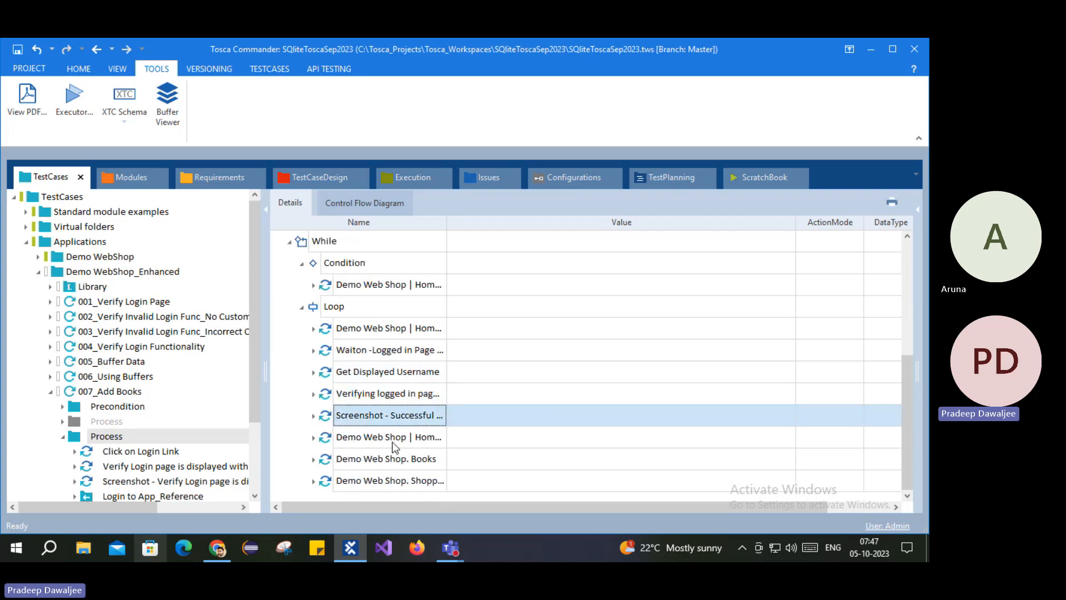
click(409, 442)
click(411, 460)
click(410, 480)
scroll(349, 383, up, 1)
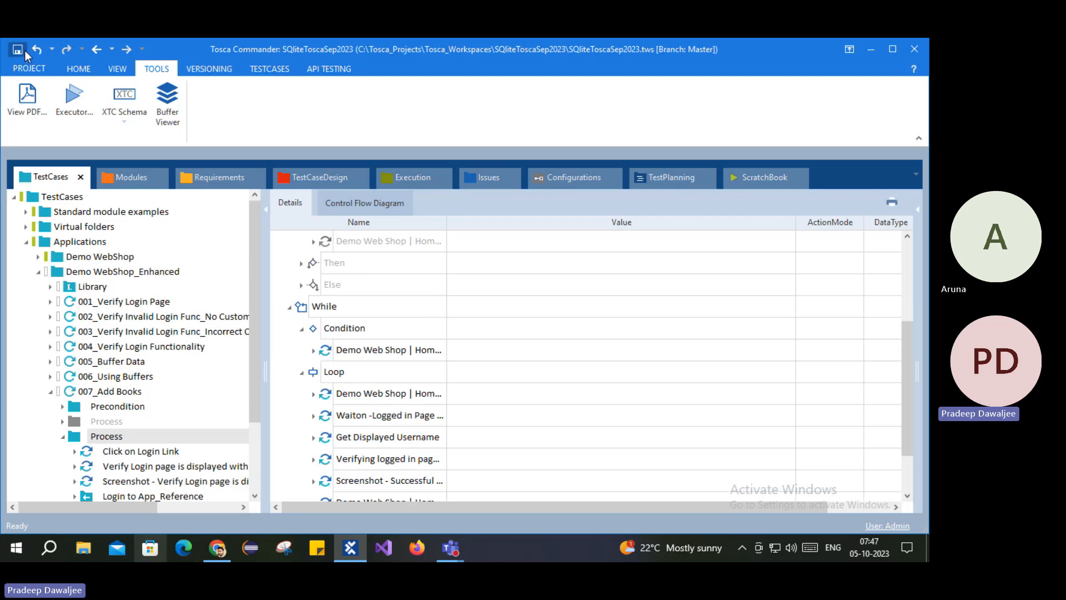
Step: Review the While condition's Log out check and the steps inside the Loop
click(313, 350)
click(371, 392)
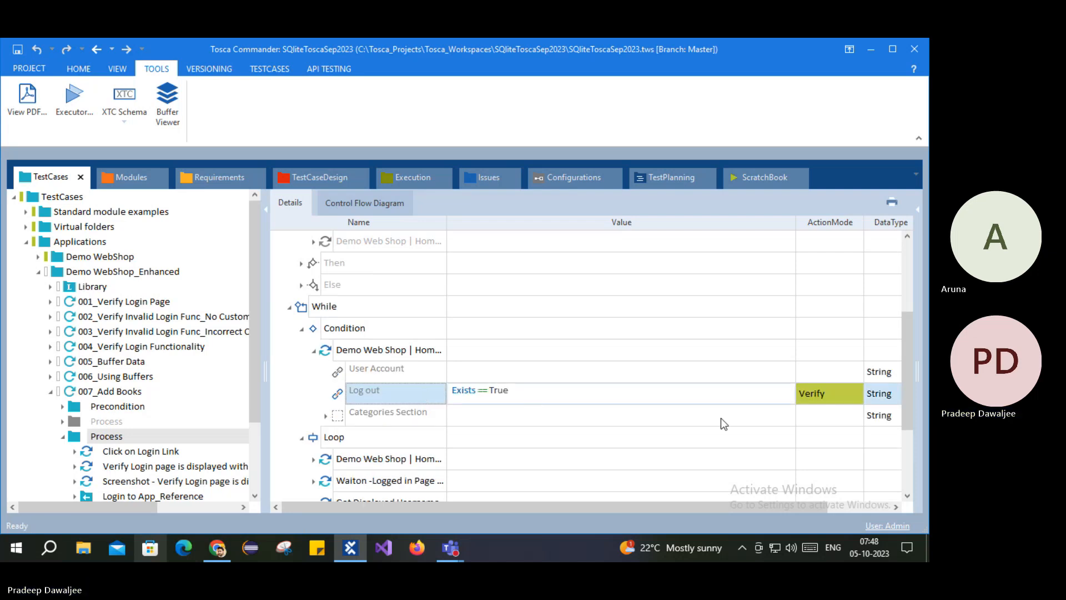
click(361, 439)
click(385, 459)
scroll(391, 471, down, 2)
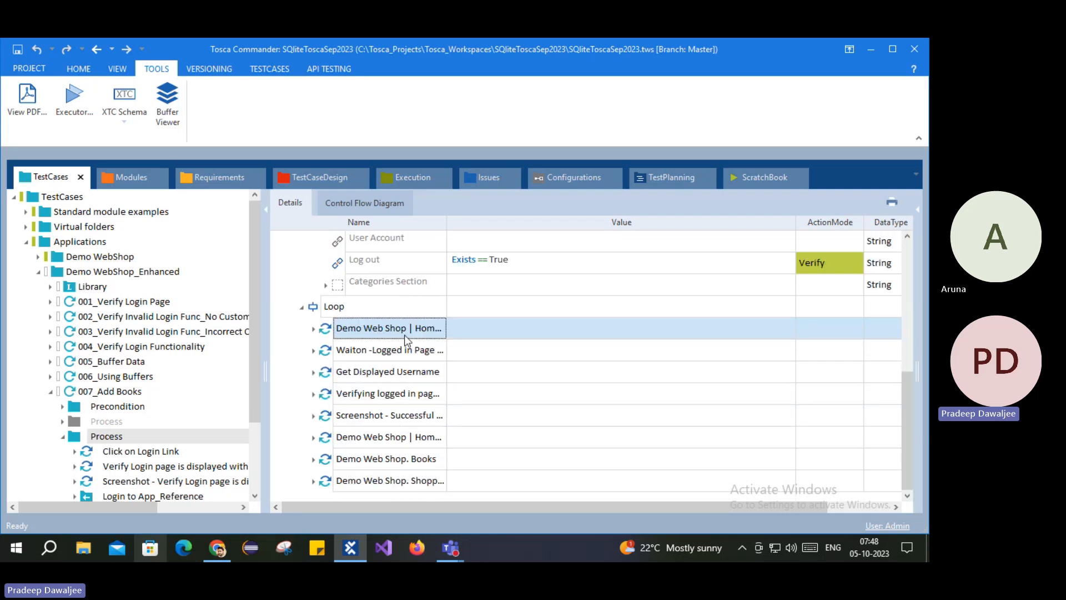
click(329, 482)
scroll(337, 266, up, 1)
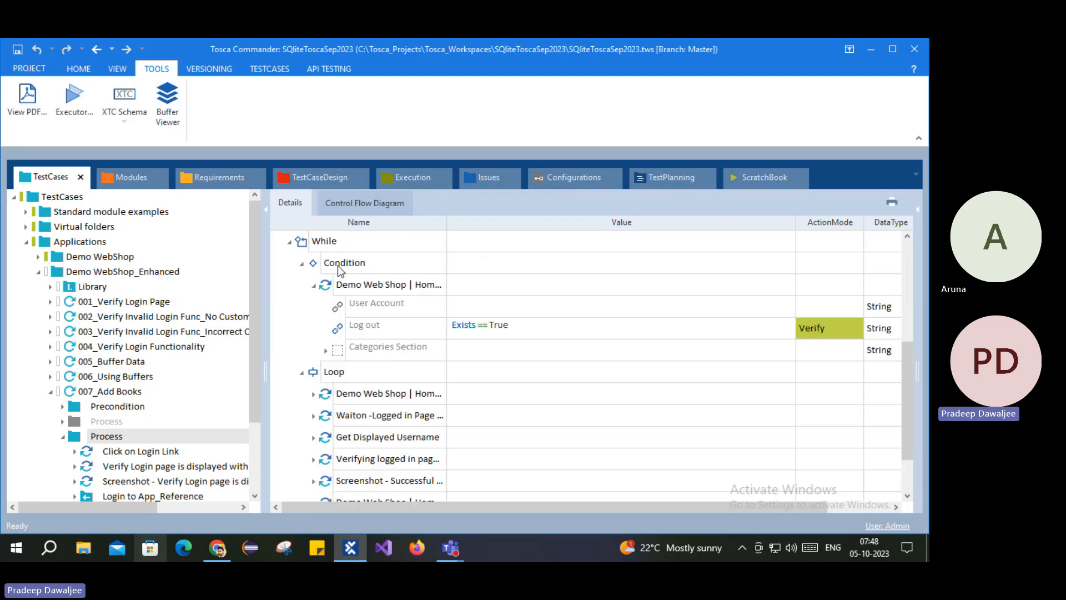
scroll(328, 289, up, 1)
click(334, 332)
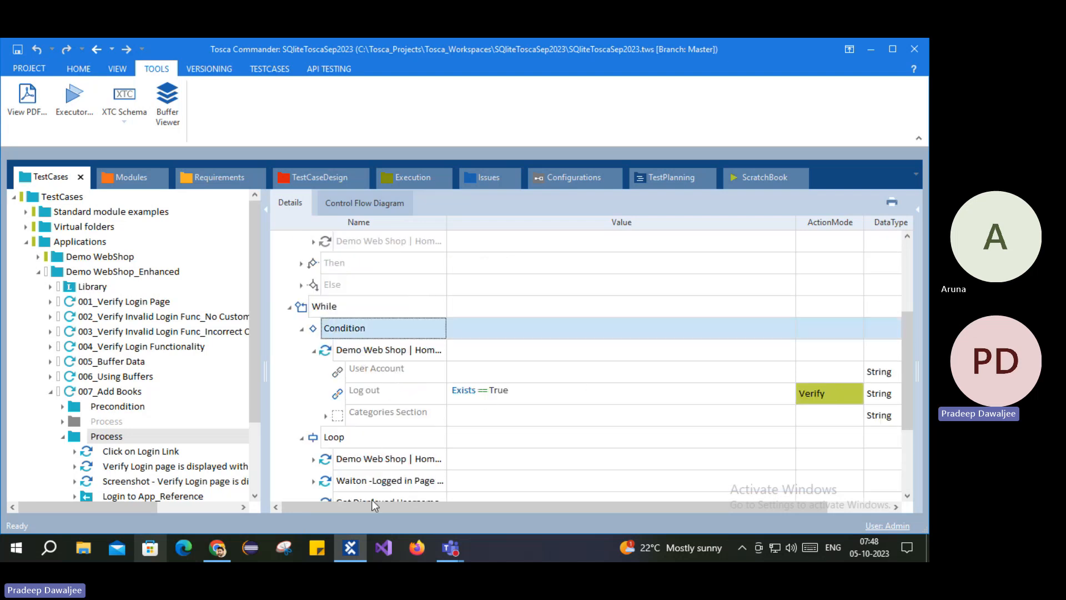
scroll(385, 374, up, 3)
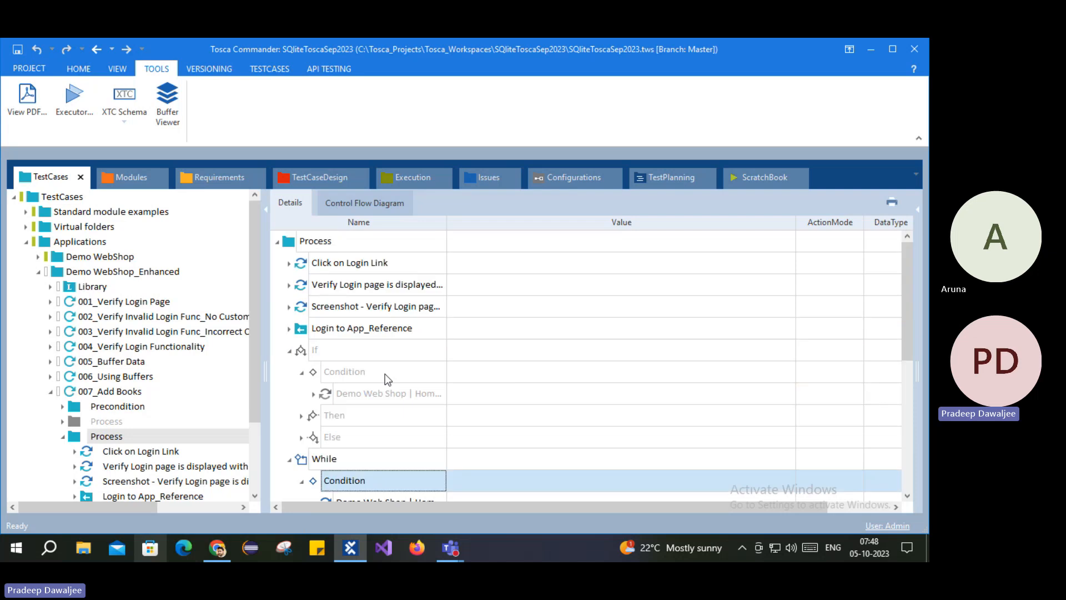
Step: Run the 007_Add Books test case in ScratchBook
click(126, 454)
click(111, 392)
scroll(134, 422, down, 1)
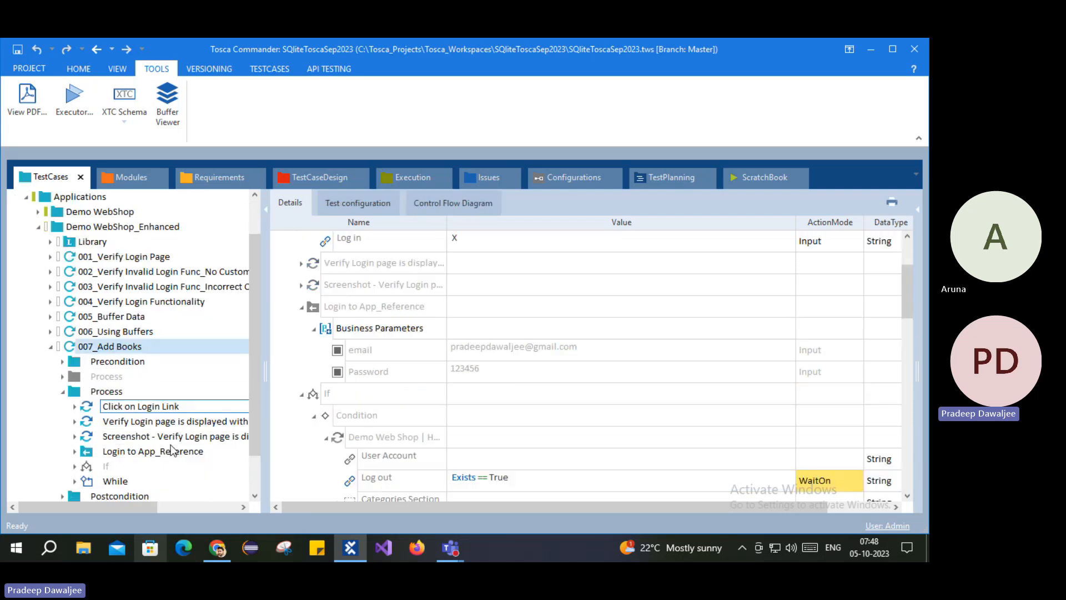
click(108, 346)
right_click(110, 346)
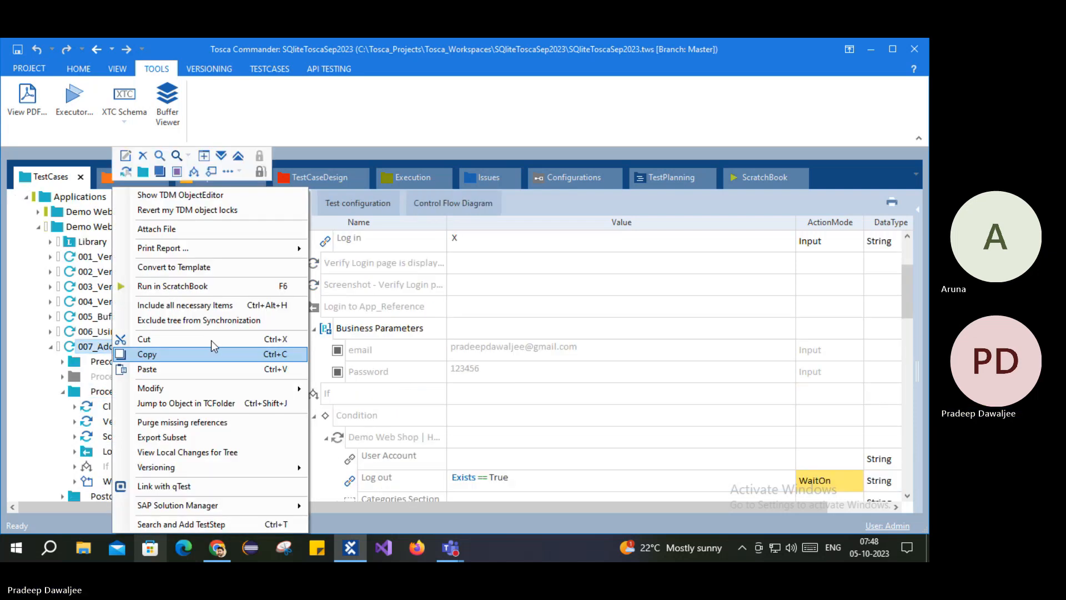
click(183, 286)
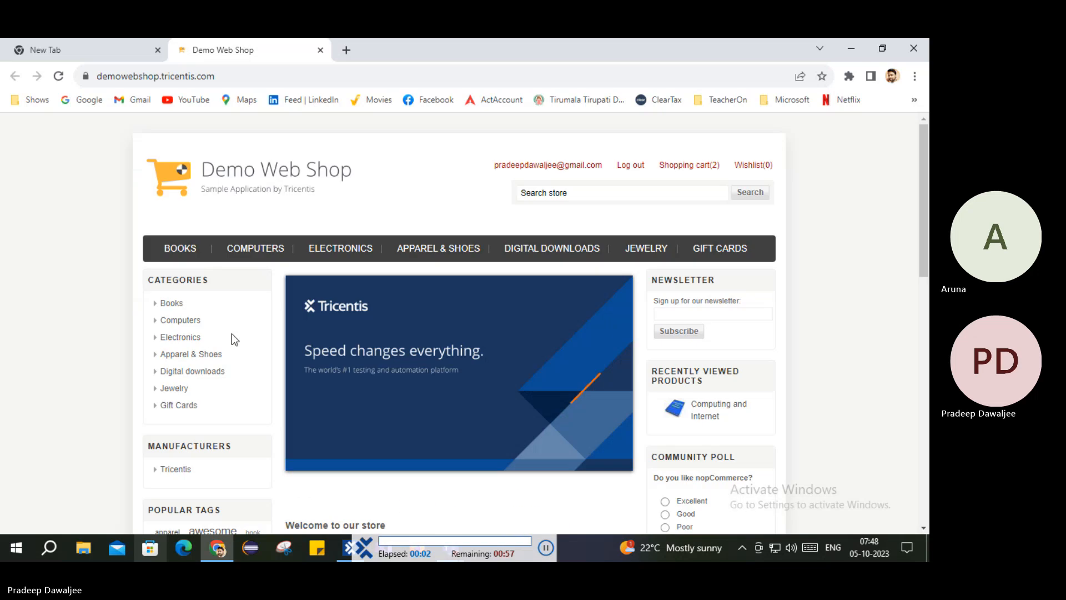
Step: Open the Books category and add Computing and Internet to the cart
click(631, 165)
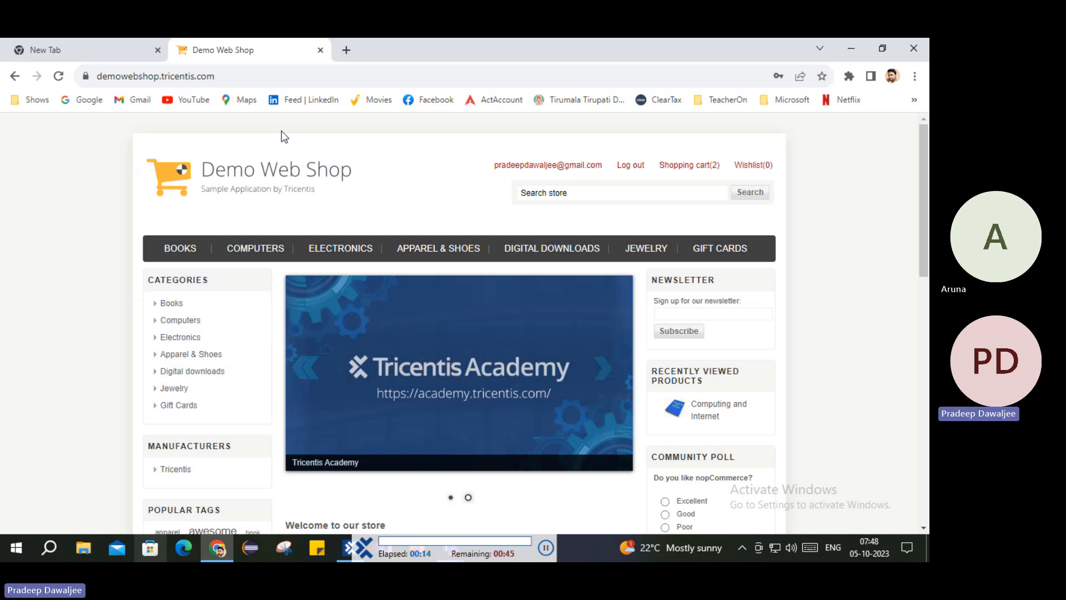
click(172, 305)
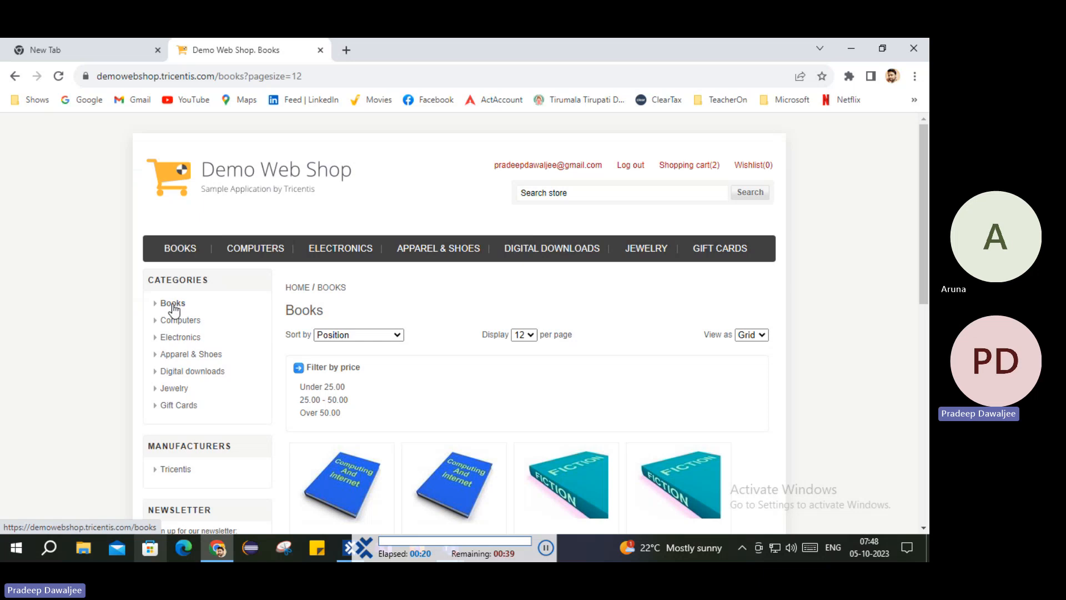
scroll(176, 309, down, 5)
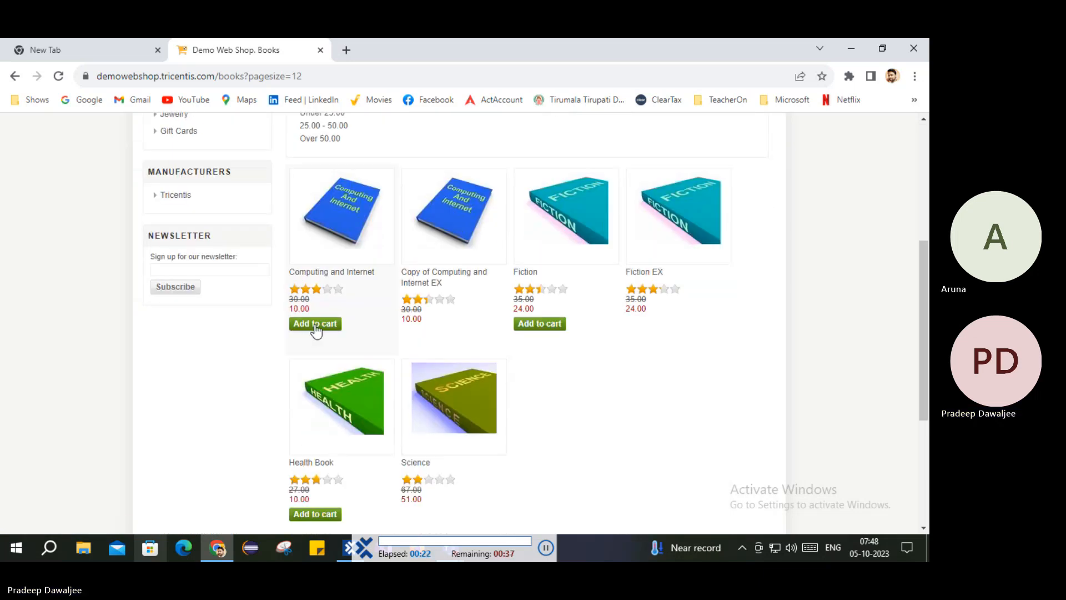
click(315, 325)
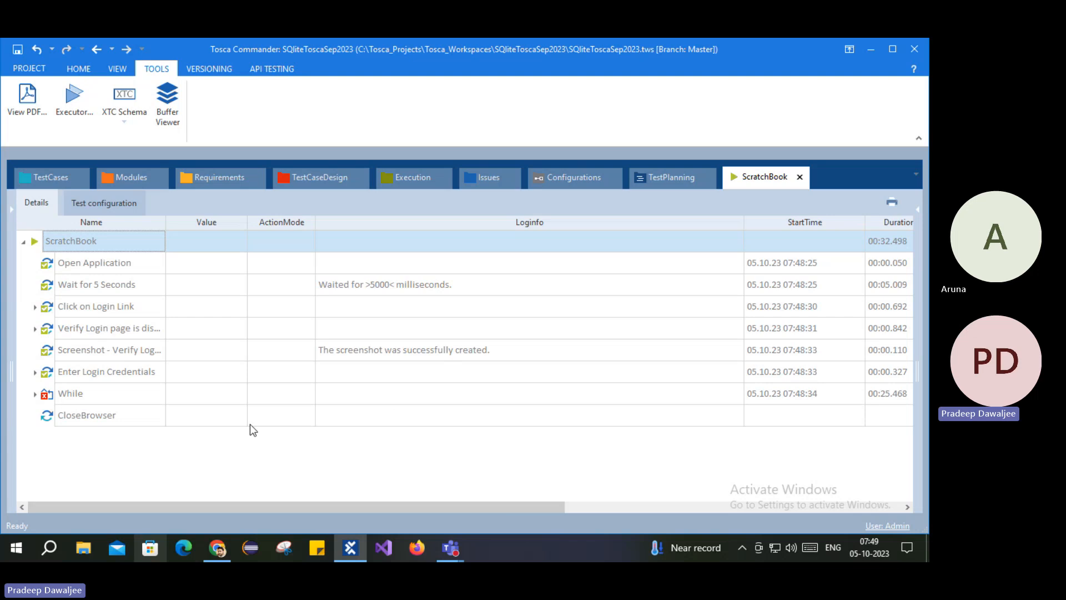
Step: Open Repetition 1's failed Loop step log: no matching Shopping Cart tab was found
double_click(59, 395)
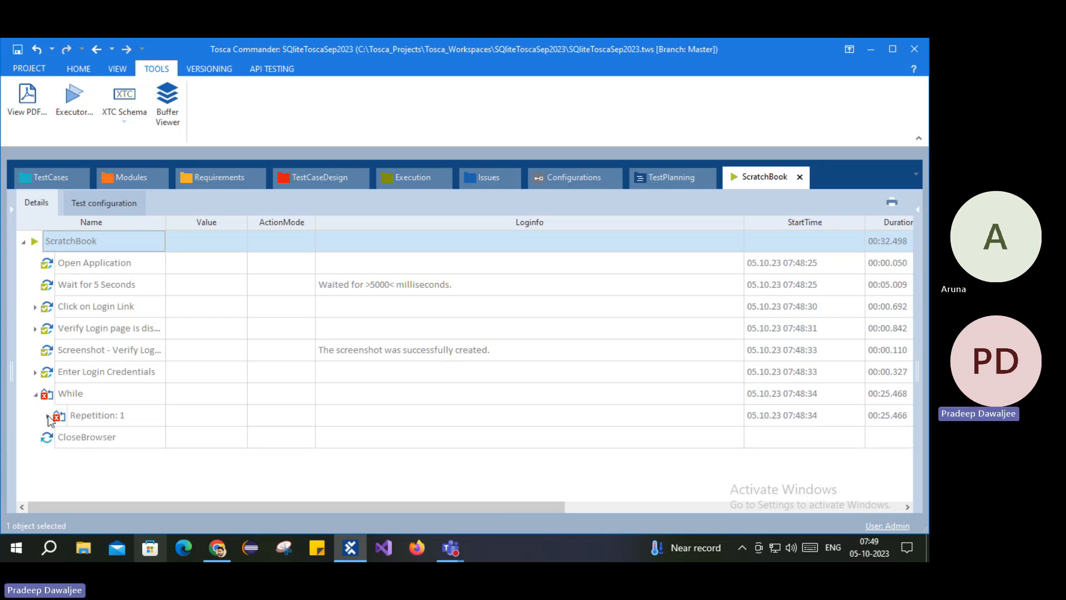
click(48, 416)
click(60, 459)
scroll(120, 426, down, 3)
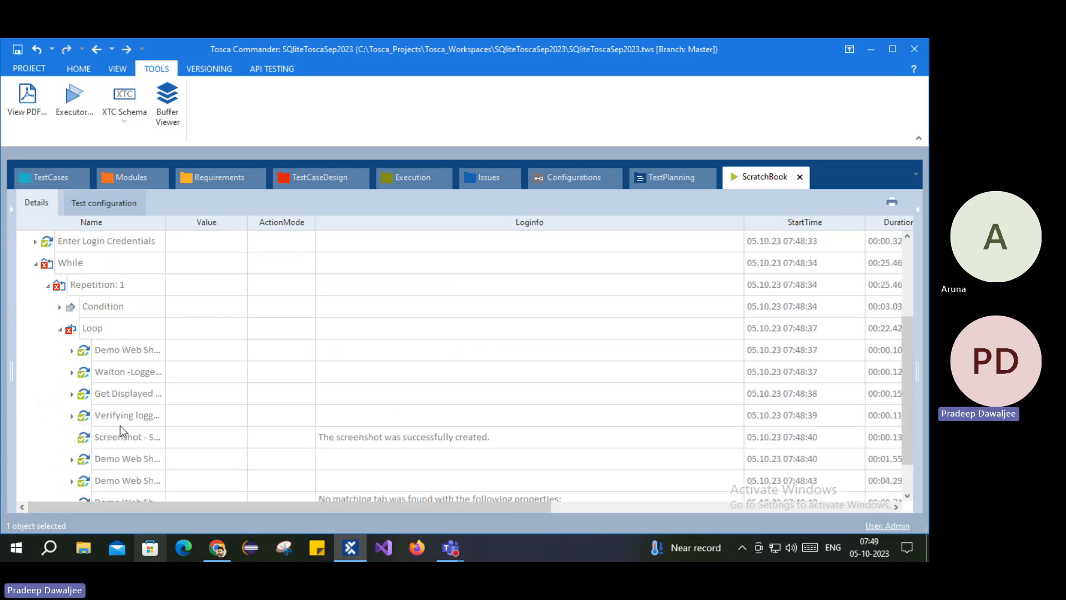
click(93, 461)
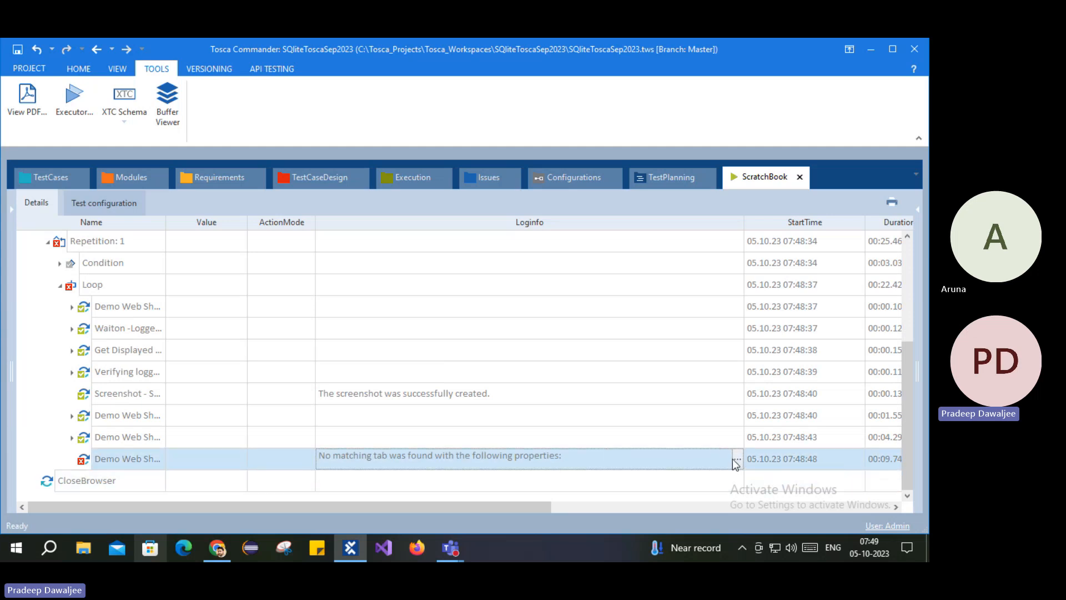
click(736, 460)
drag(371, 414, 459, 414)
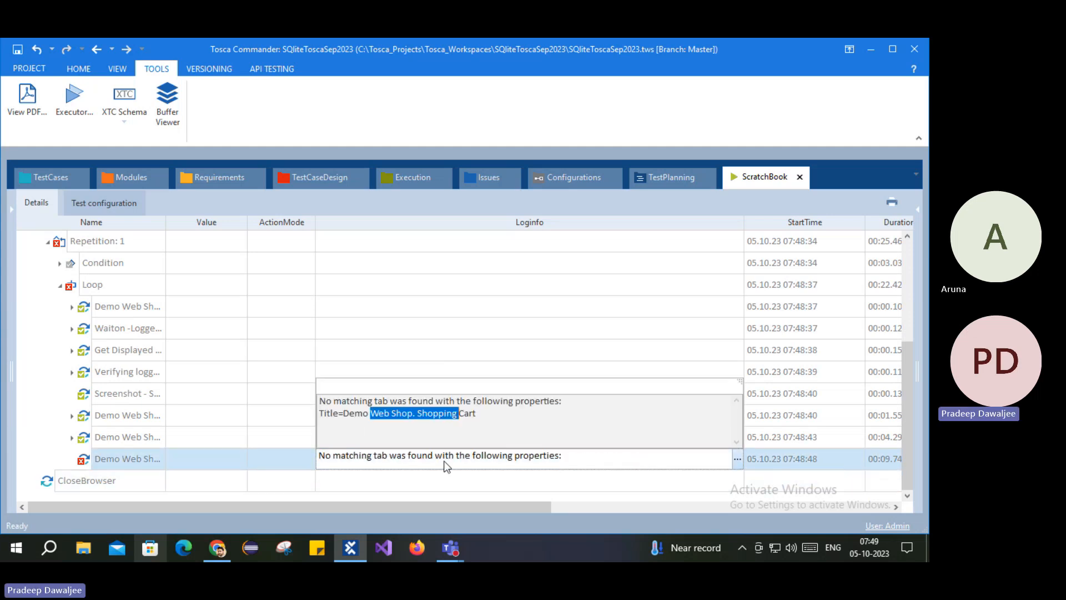
Step: Check the shop in the browser, then return to the ScratchBook results
click(219, 548)
scroll(677, 181, up, 5)
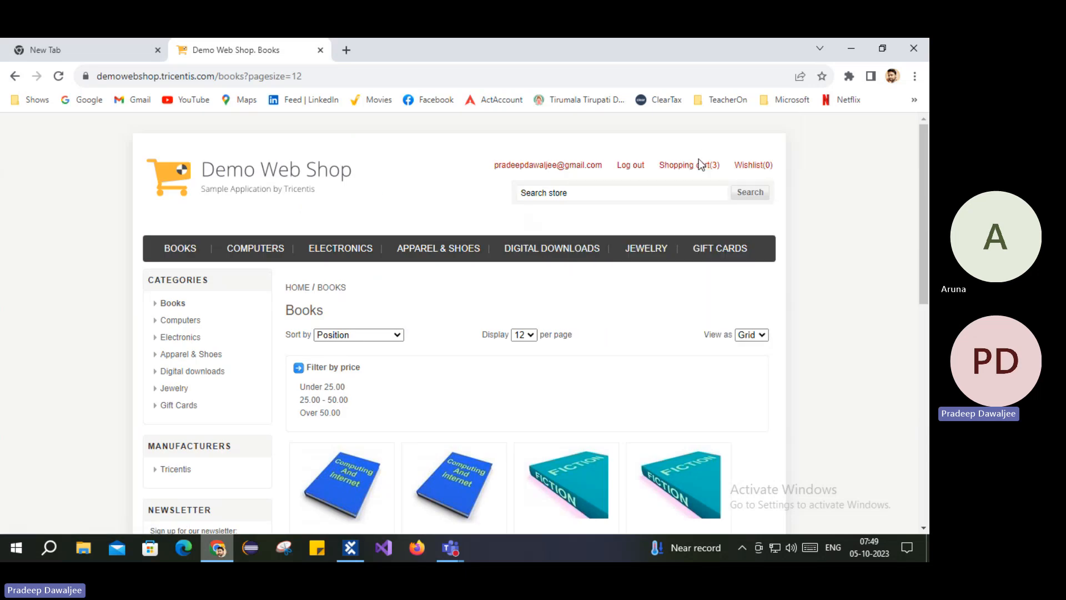
mouse_move(691, 165)
click(220, 551)
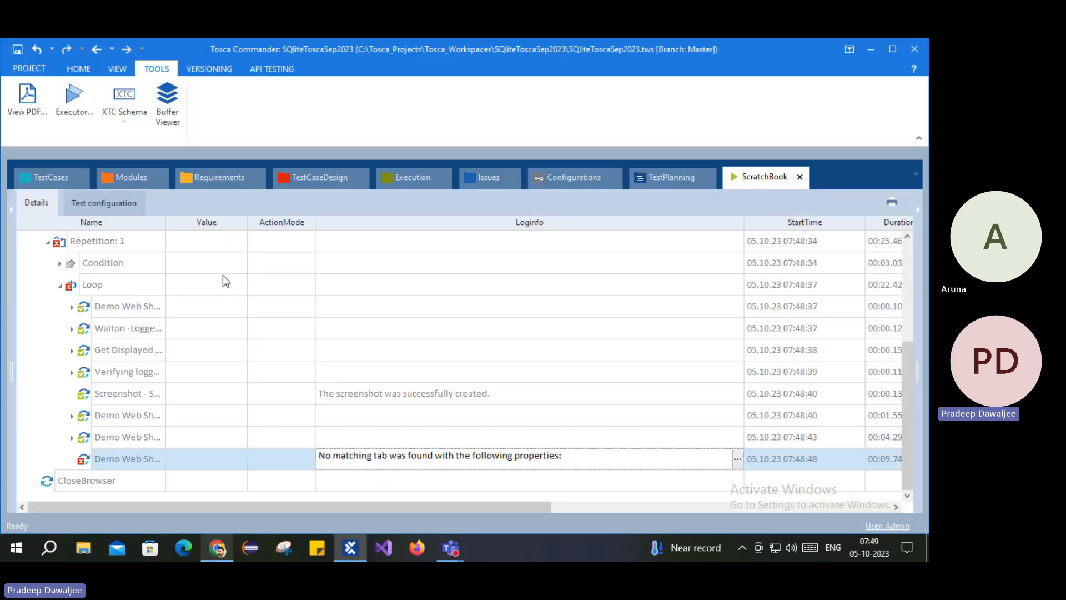
Step: Jump to the failing Shopping Cart test step and expand its Cart table row $1
right_click(92, 450)
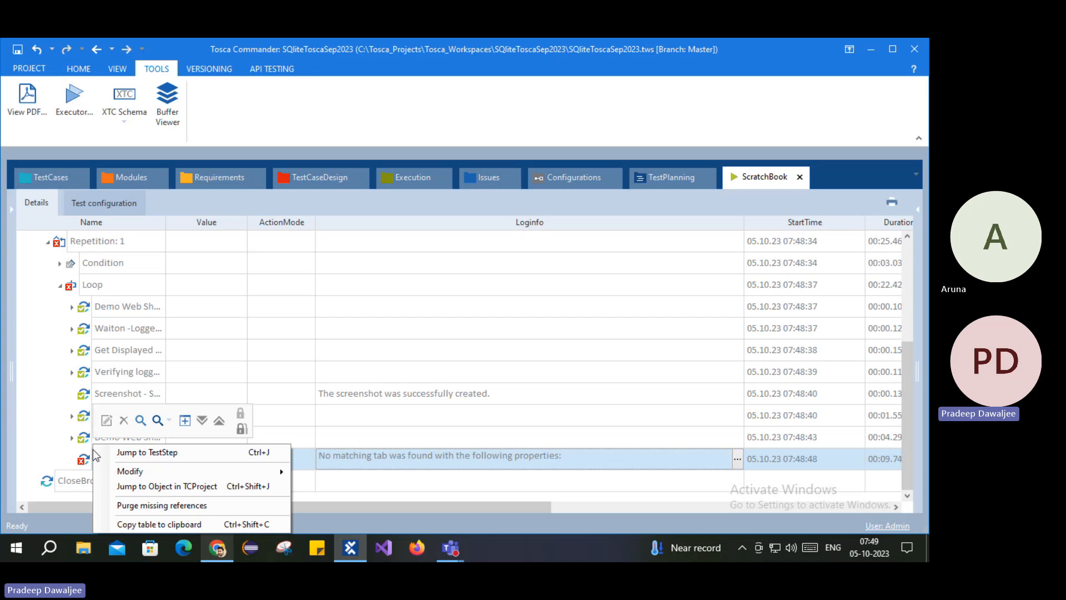
click(143, 447)
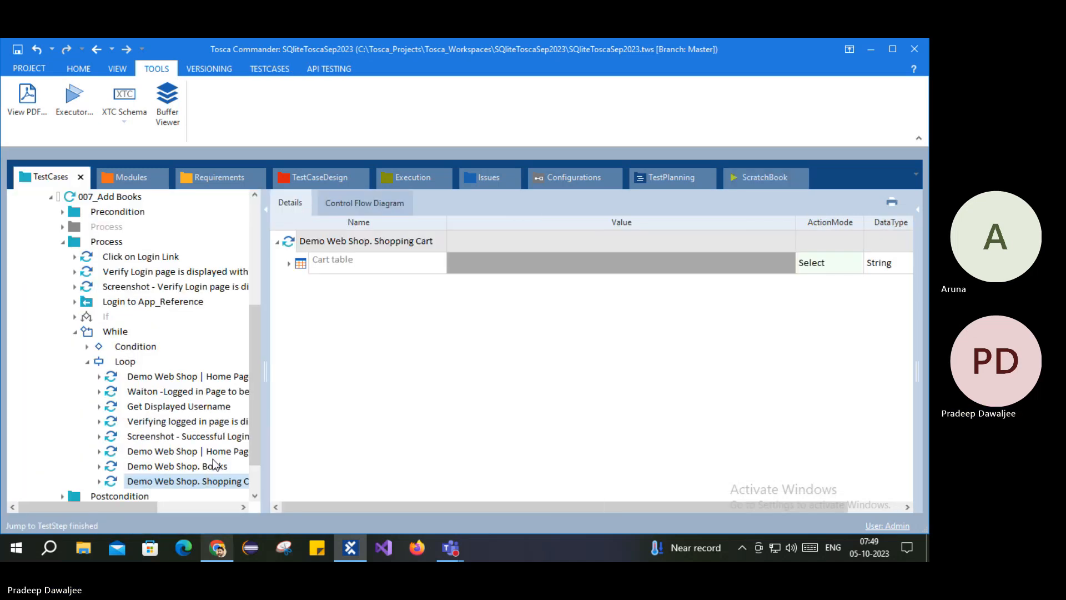
click(174, 467)
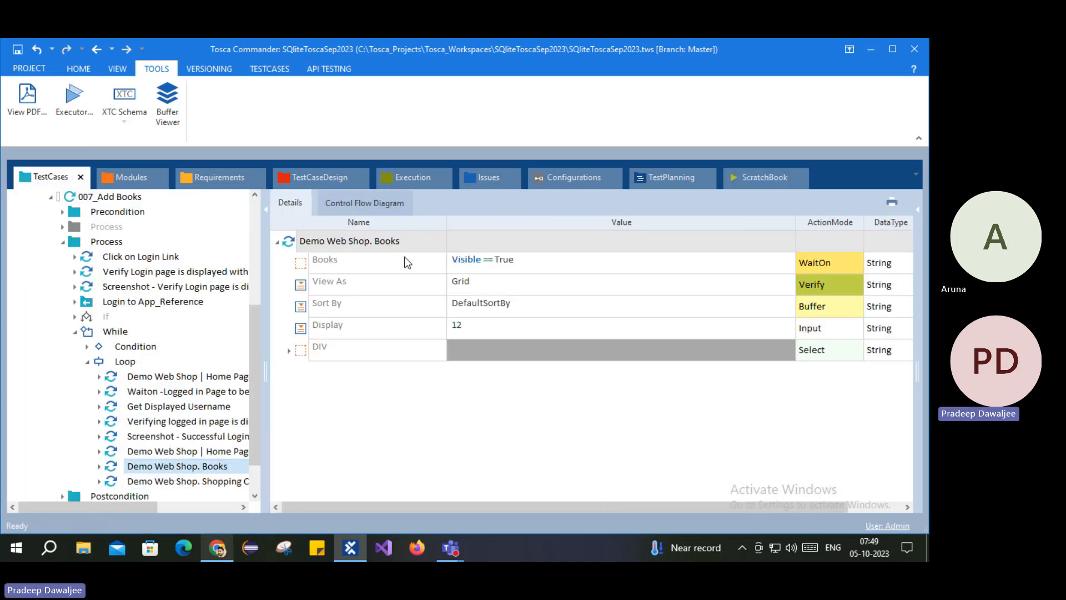
click(185, 482)
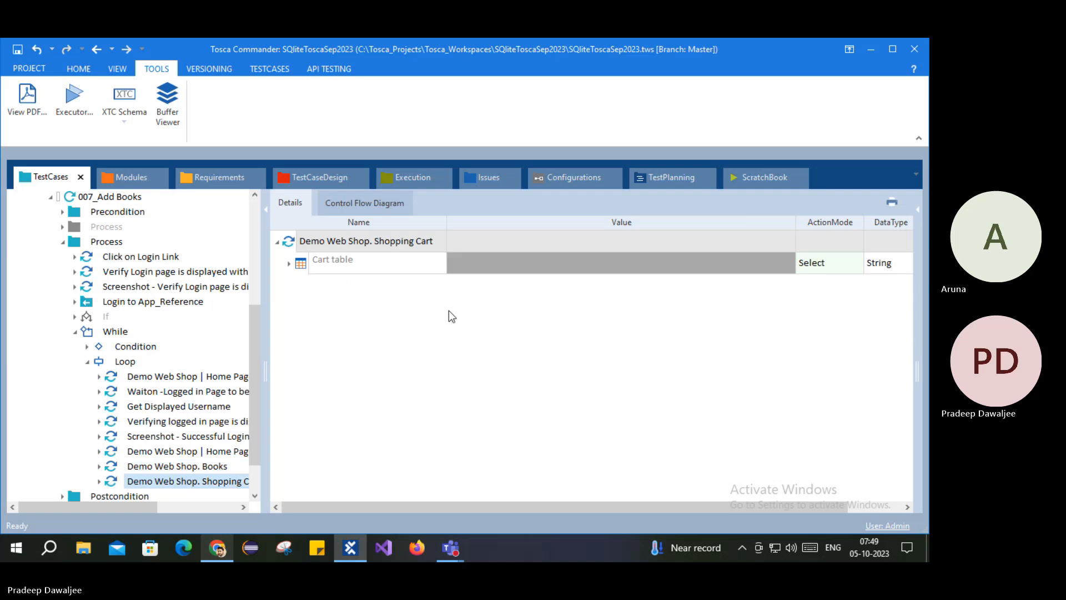
click(289, 264)
click(302, 285)
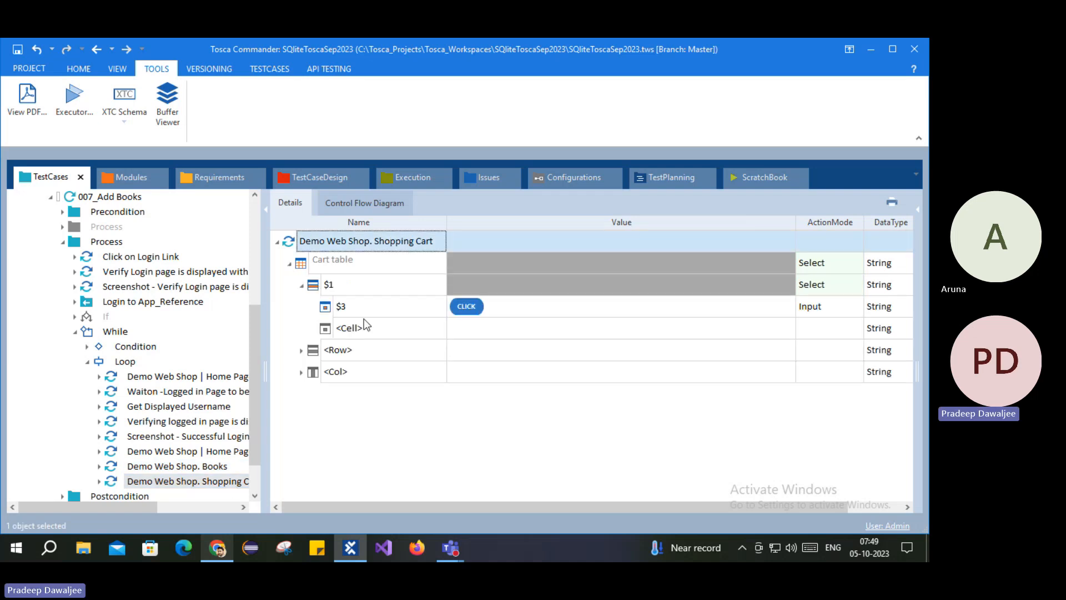
click(217, 549)
Step: Check the shop cart holds Computing and Internet ×2 and Fiction ×1, then return to Tosca Commander
scroll(347, 392, down, 3)
scroll(346, 391, down, 5)
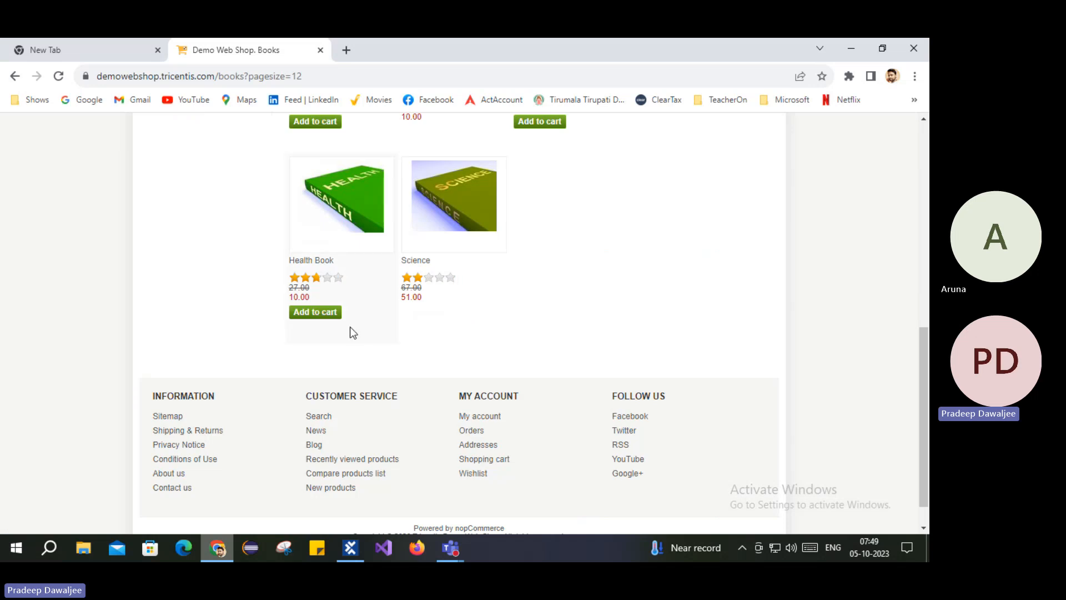
scroll(338, 352, up, 9)
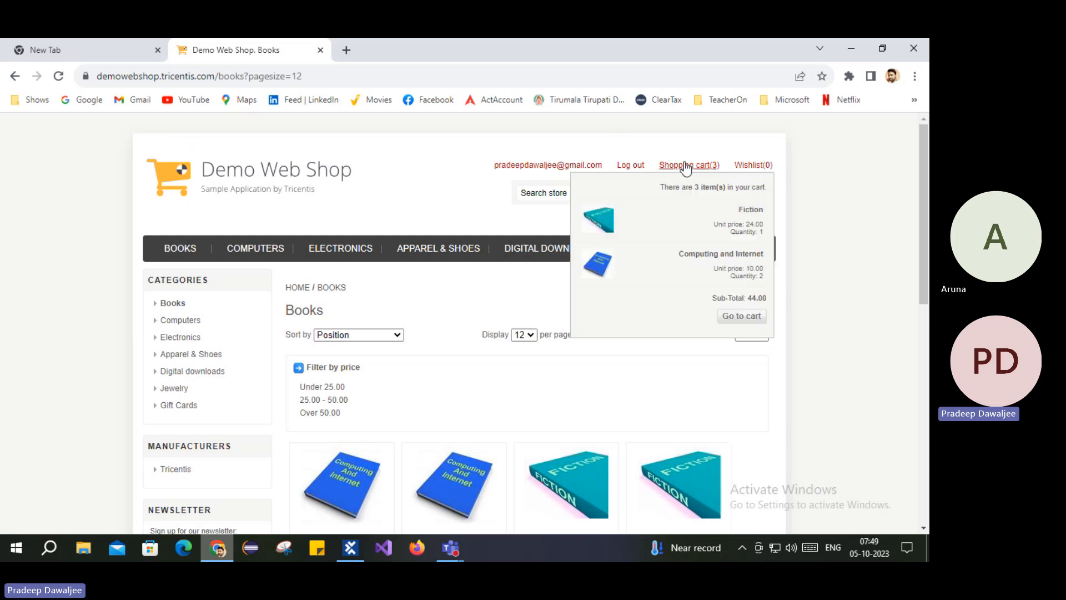
click(682, 167)
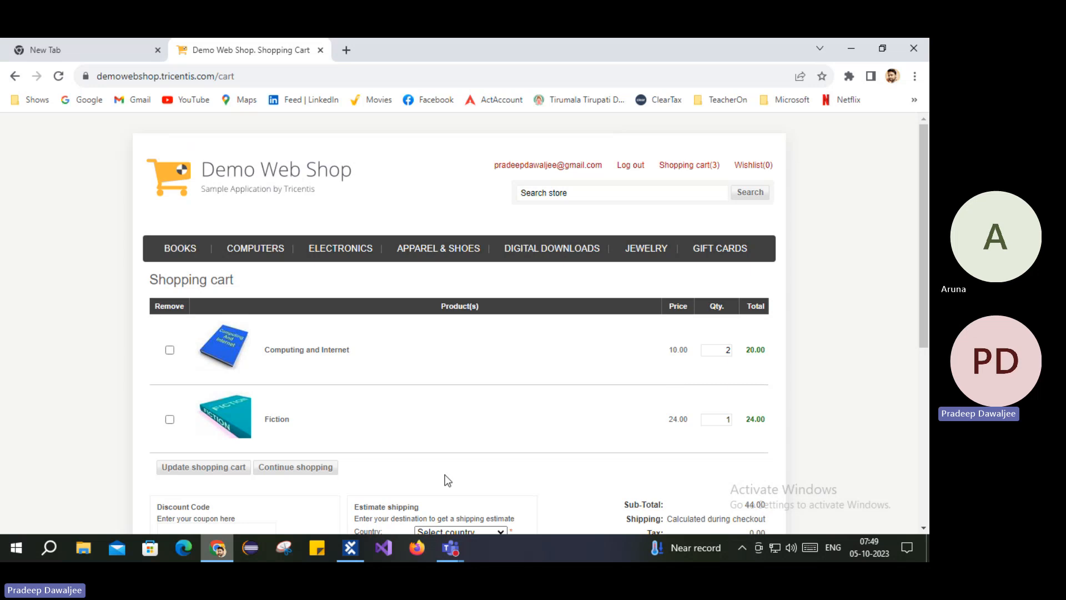
click(350, 548)
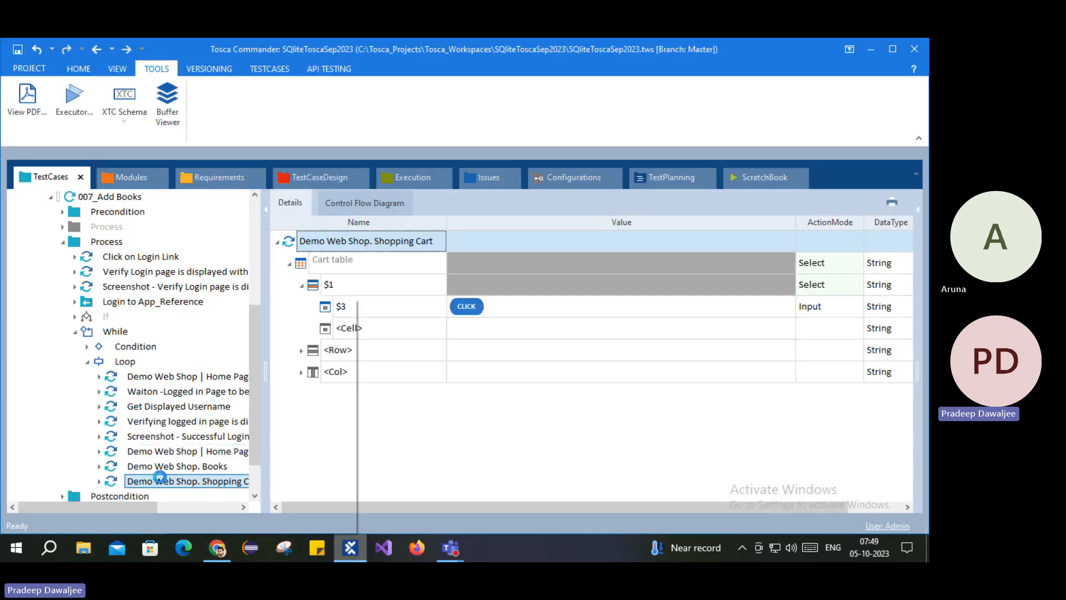
Step: Delete the Shopping Cart step so the While loop ends with Demo Web Shop. Books
right_click(162, 481)
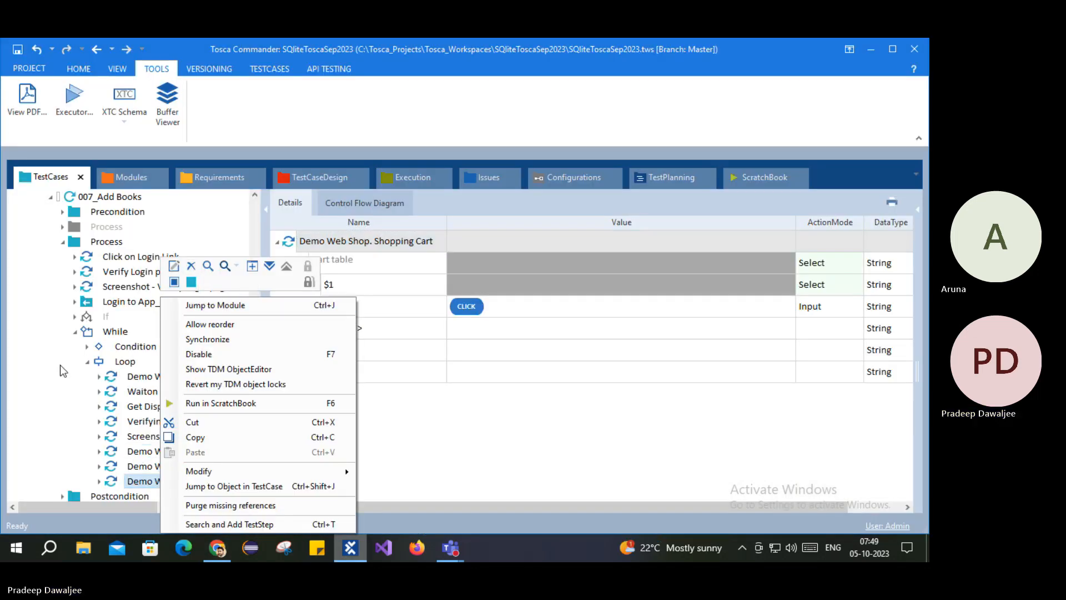
click(193, 266)
click(204, 360)
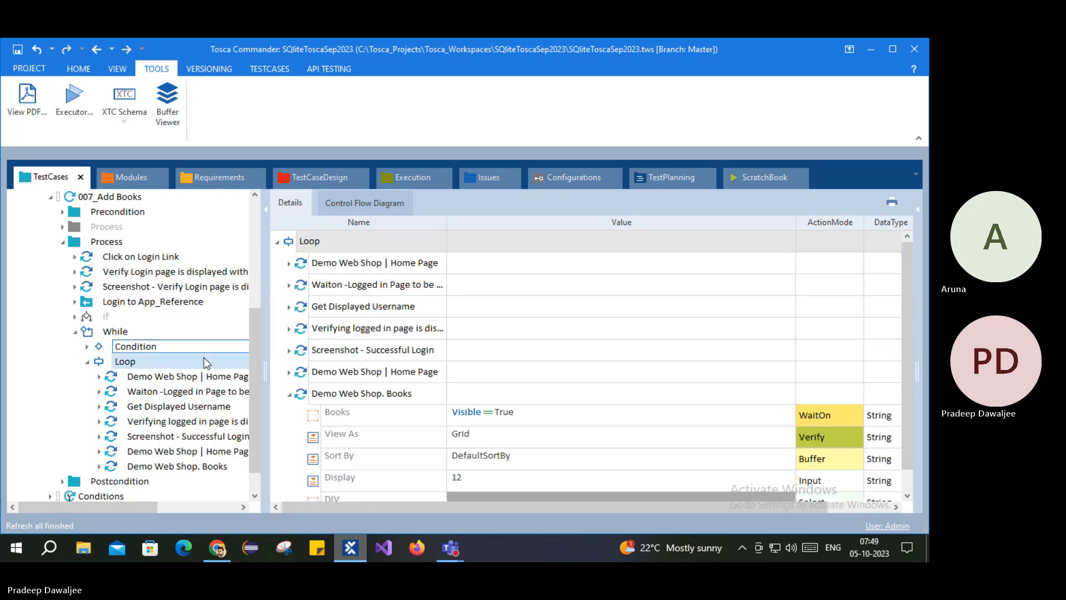
click(149, 467)
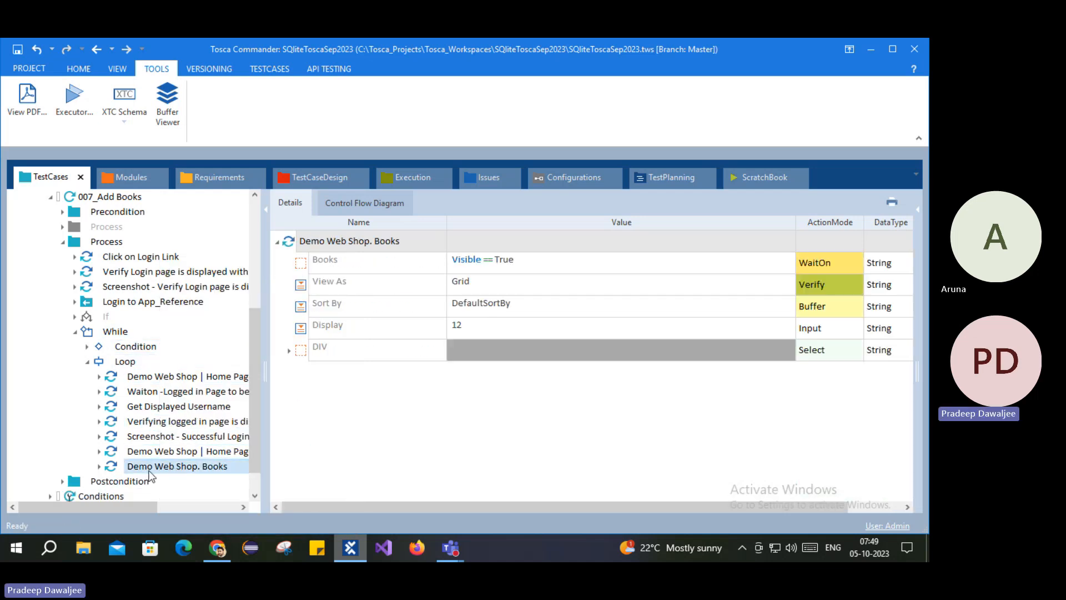
scroll(164, 288, up, 5)
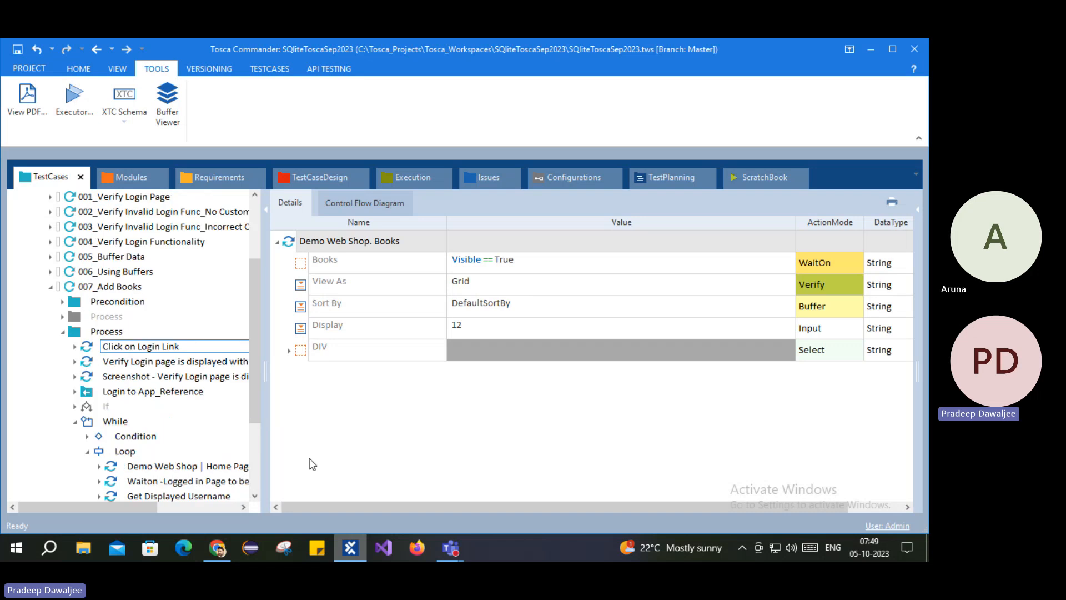
Step: Log out of Demo Web Shop, close its tab, and select 007_Add Books in Tosca
click(217, 548)
click(631, 167)
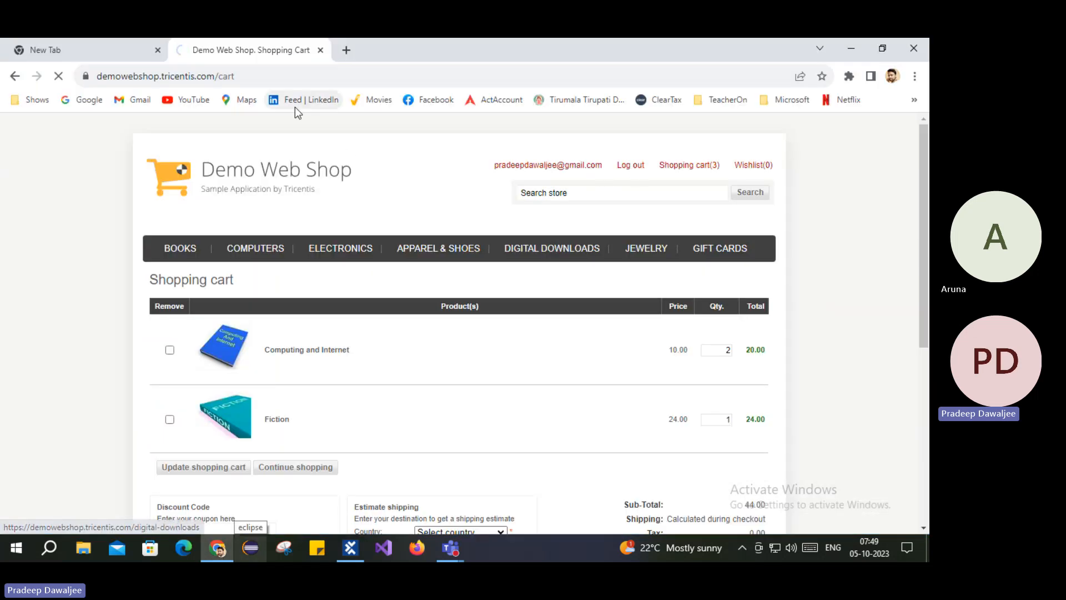
click(321, 50)
click(351, 548)
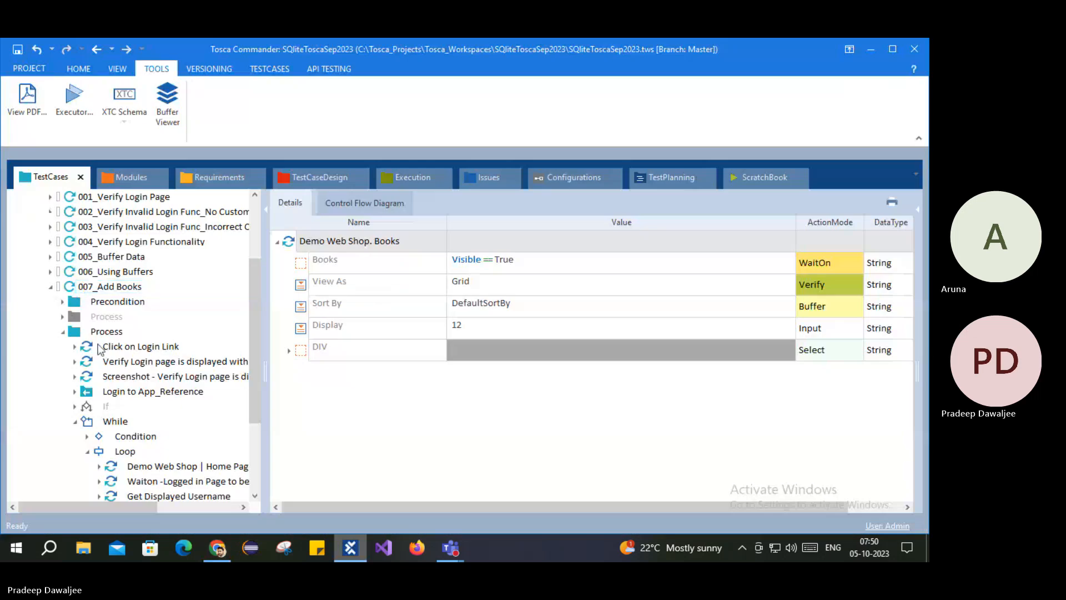
right_click(350, 548)
click(106, 287)
Step: Rerun 007_Add Books in ScratchBook and add Computing and Internet to the cart from Books
right_click(108, 287)
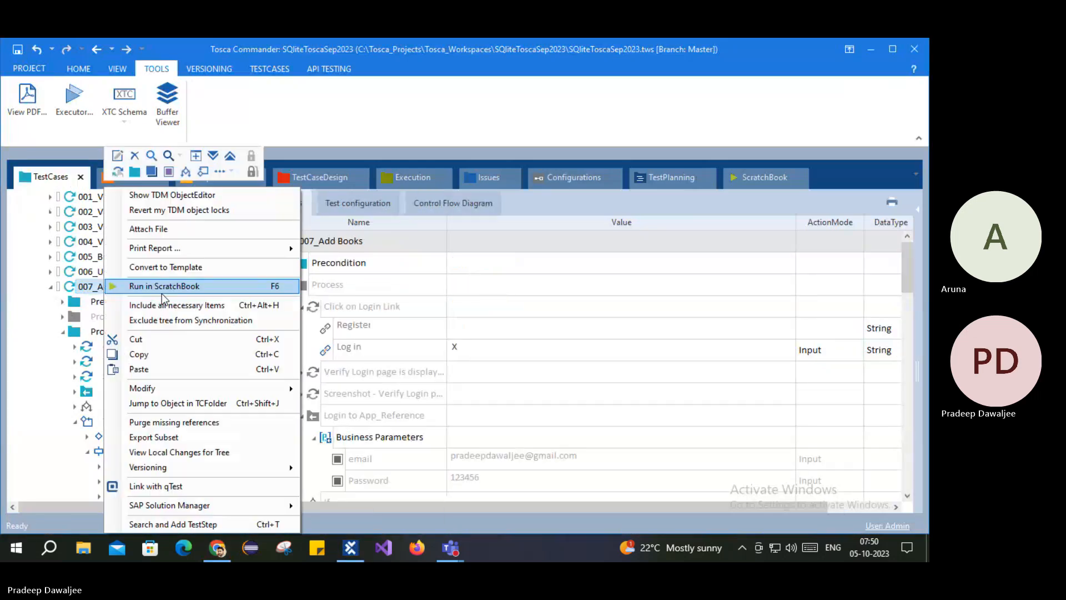
click(178, 287)
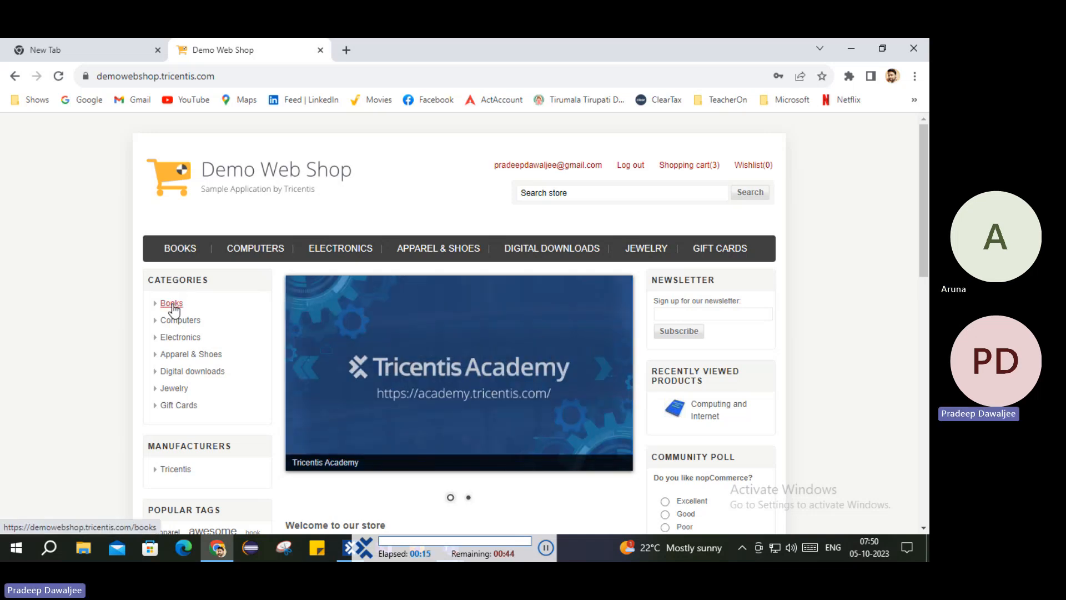
click(172, 304)
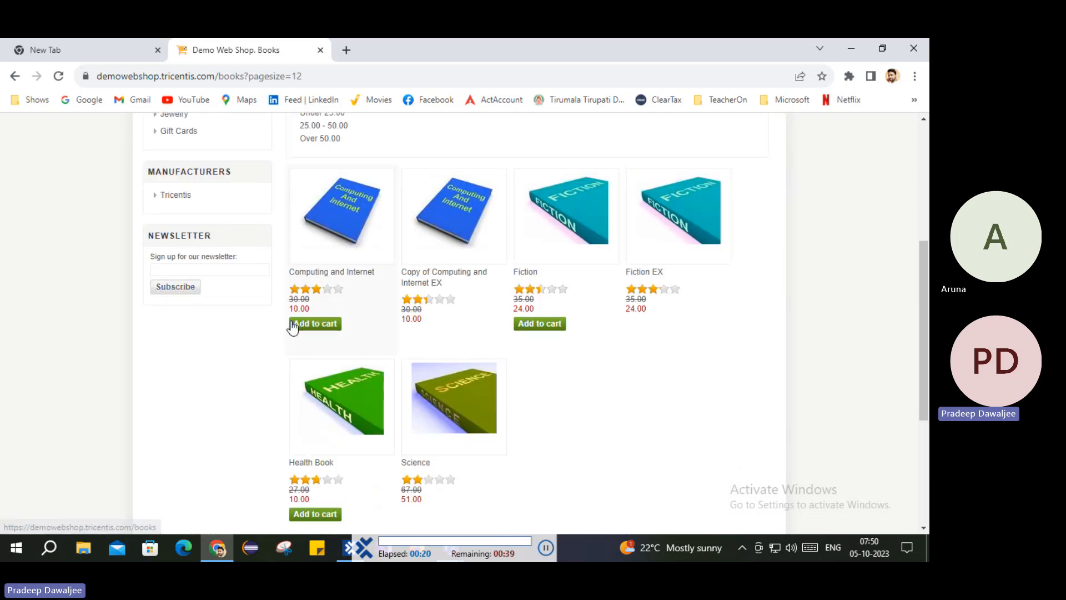
click(316, 328)
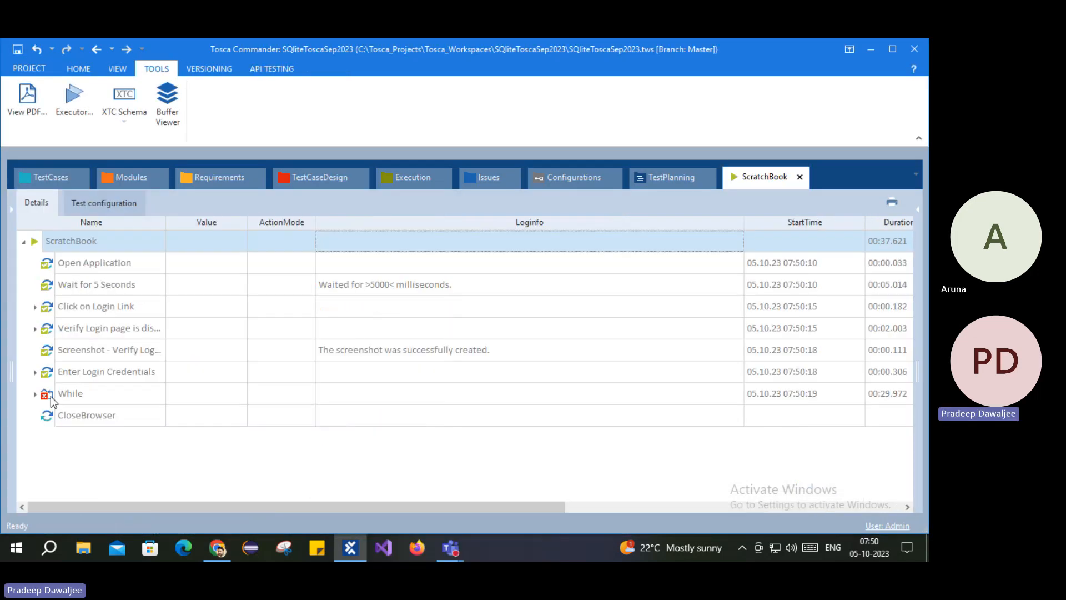
Step: Expand the While loop results and open Repetition: 1
click(36, 396)
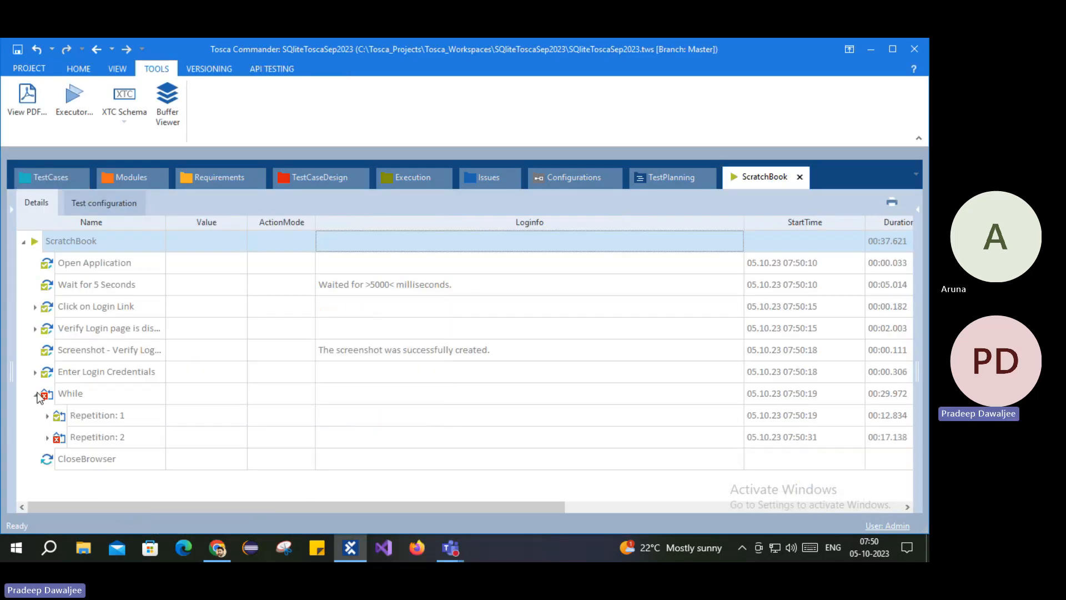
click(47, 438)
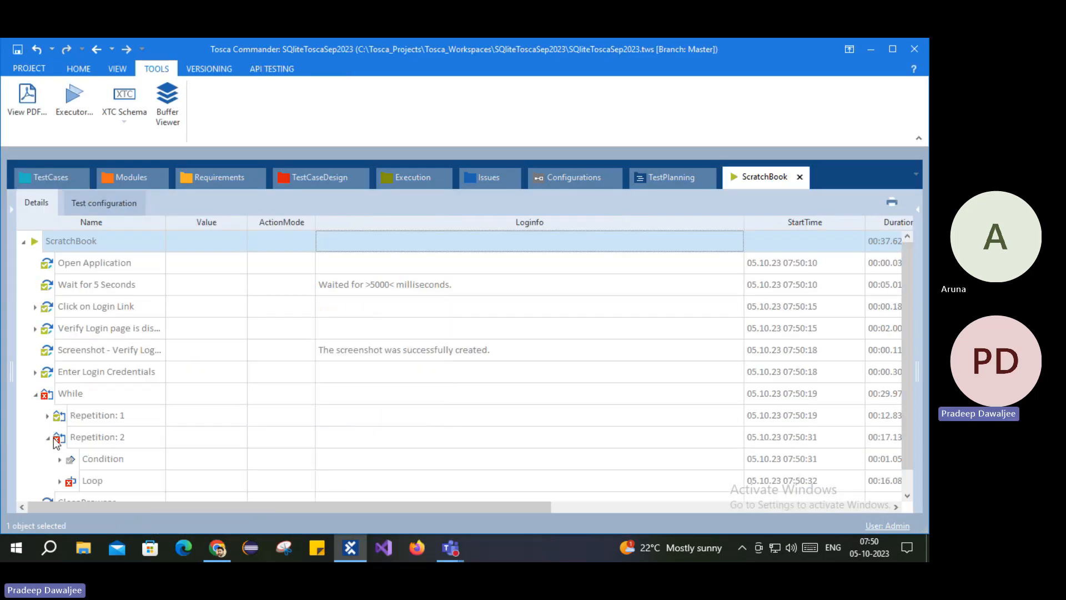
click(49, 438)
click(85, 400)
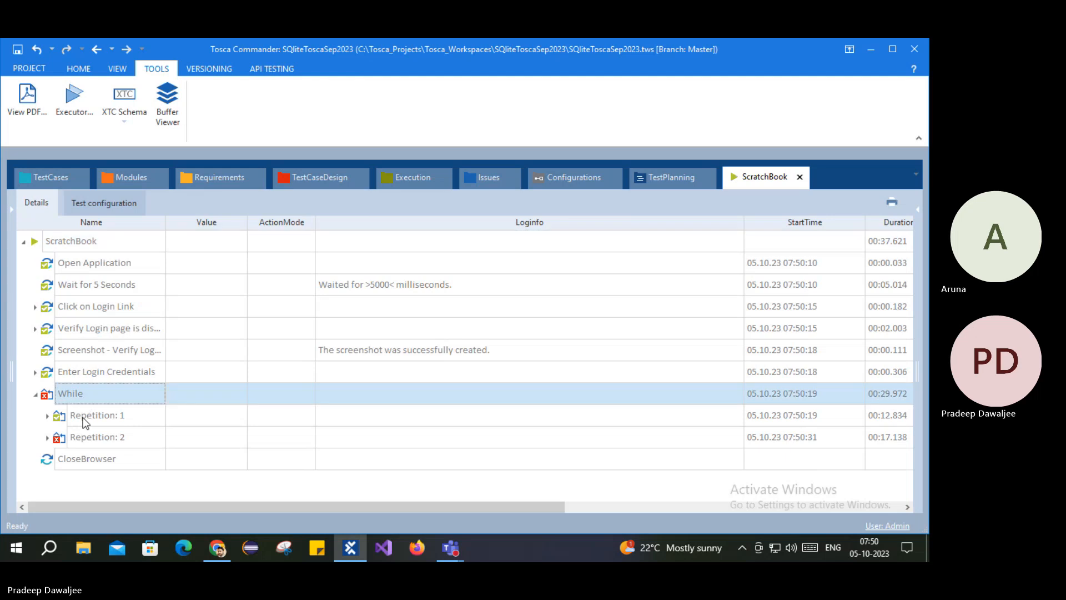
click(106, 417)
click(48, 416)
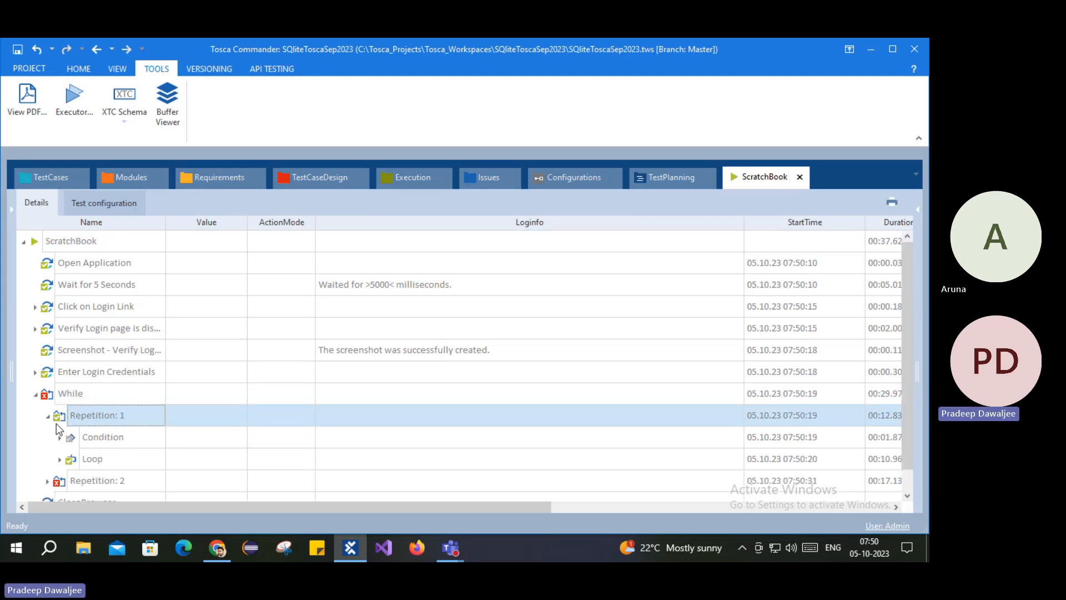
Step: Inspect the Log out check's full log message with its expected and actual values
scroll(100, 431, down, 1)
click(72, 415)
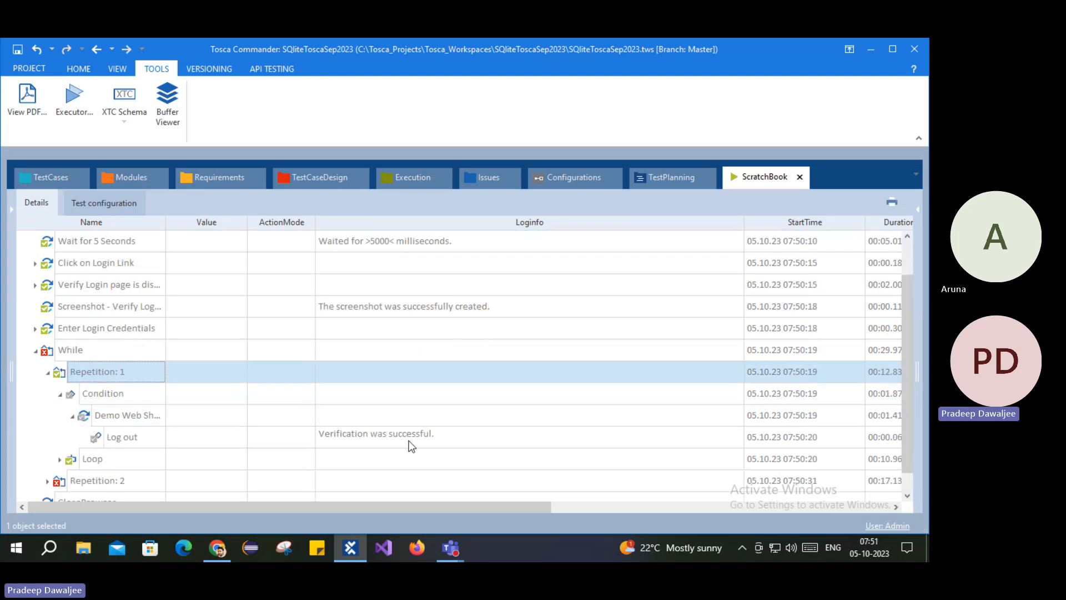
click(350, 444)
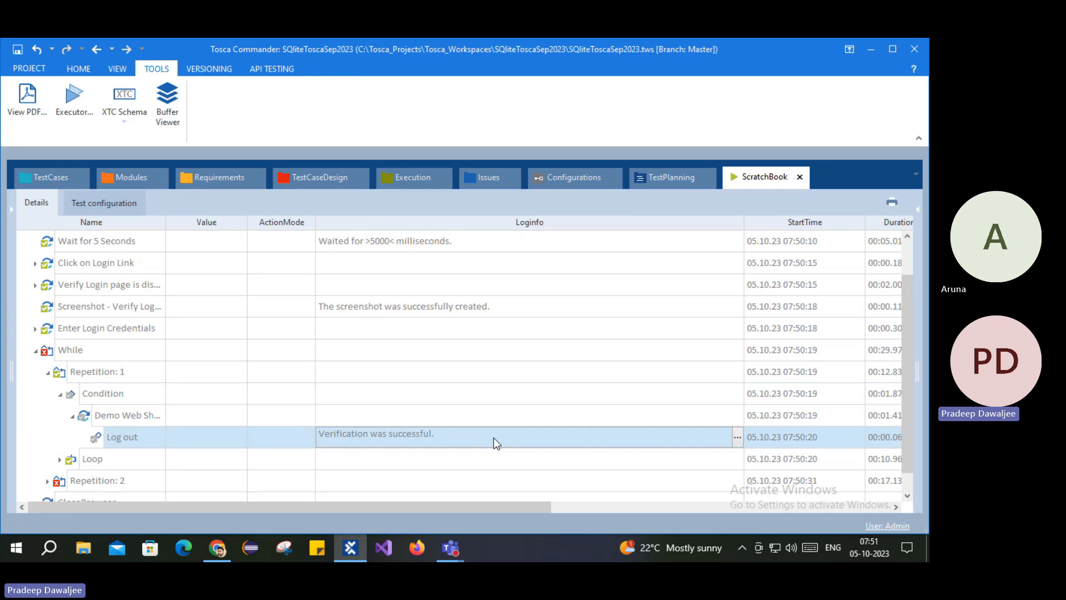
click(738, 437)
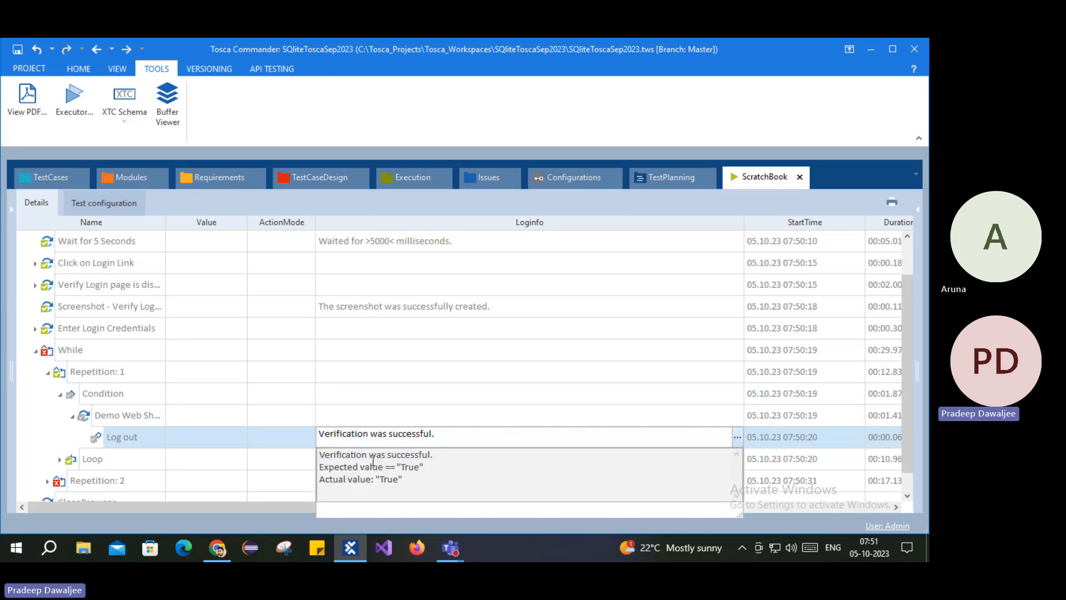
drag(353, 468, 403, 481)
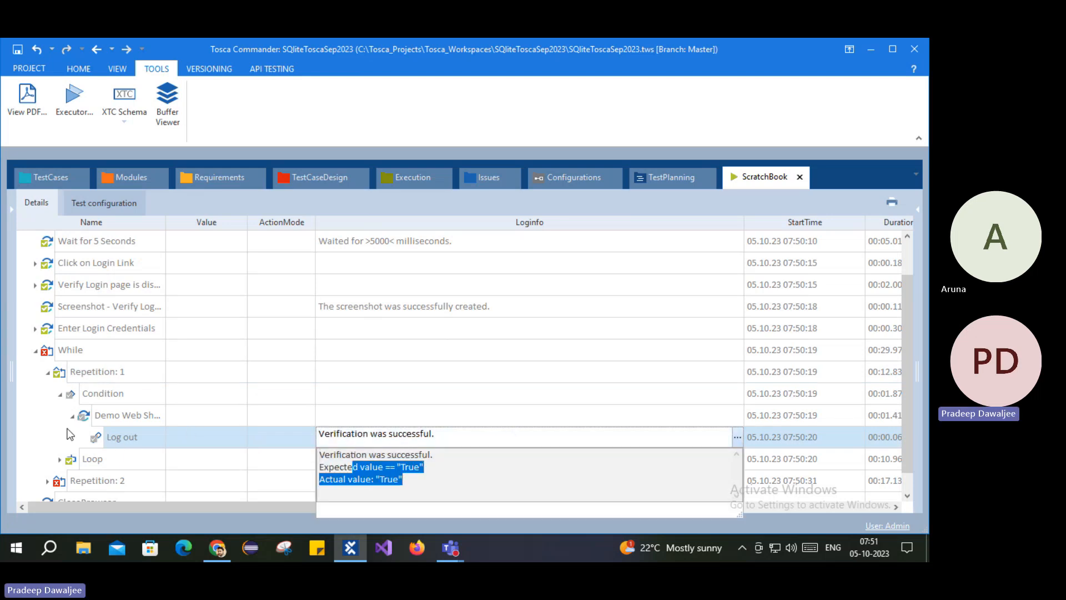
click(87, 416)
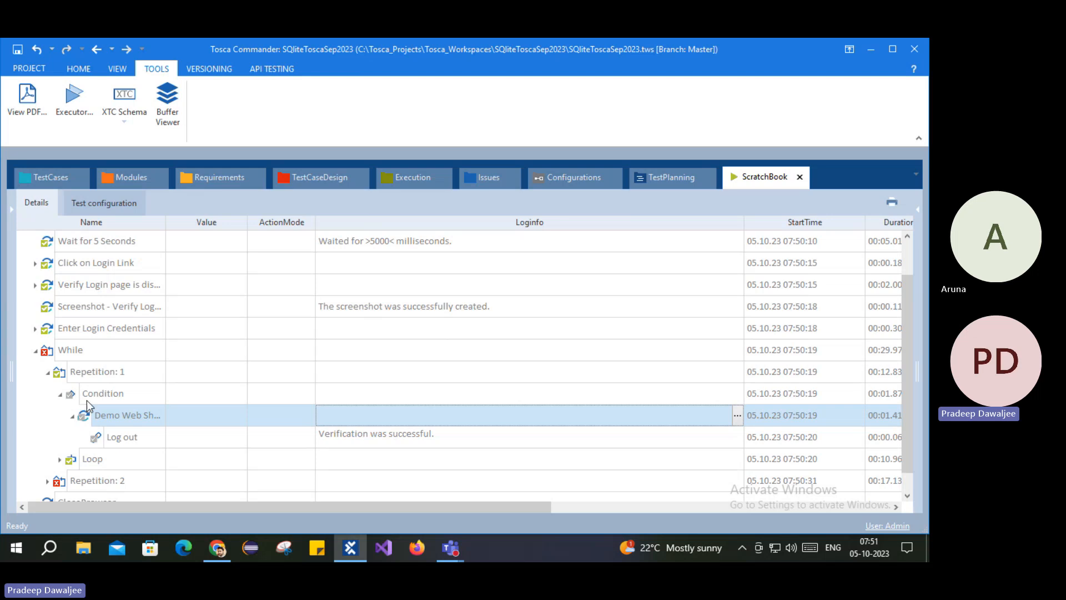
Step: Review Repetition: 1's Condition and each step of its Loop, then collapse the Loop
scroll(86, 401, down, 1)
click(71, 377)
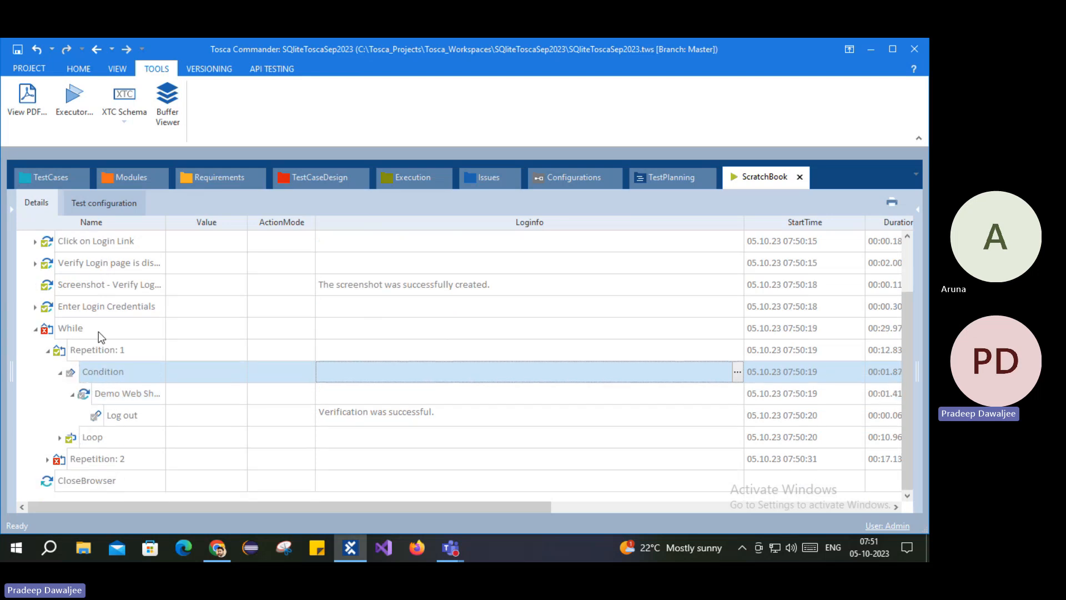
click(75, 438)
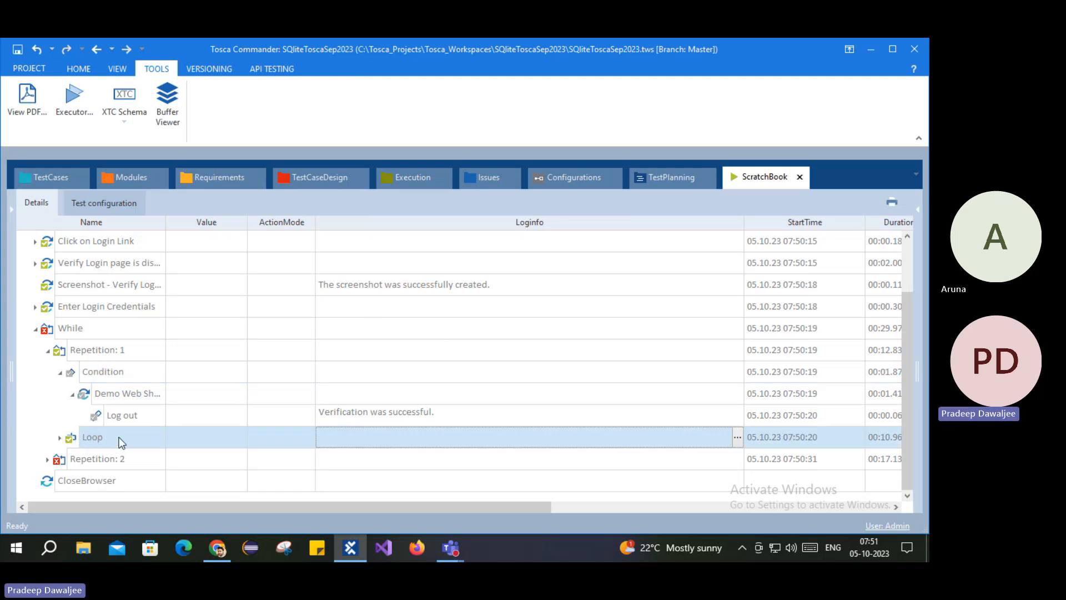
click(60, 437)
scroll(97, 442, down, 1)
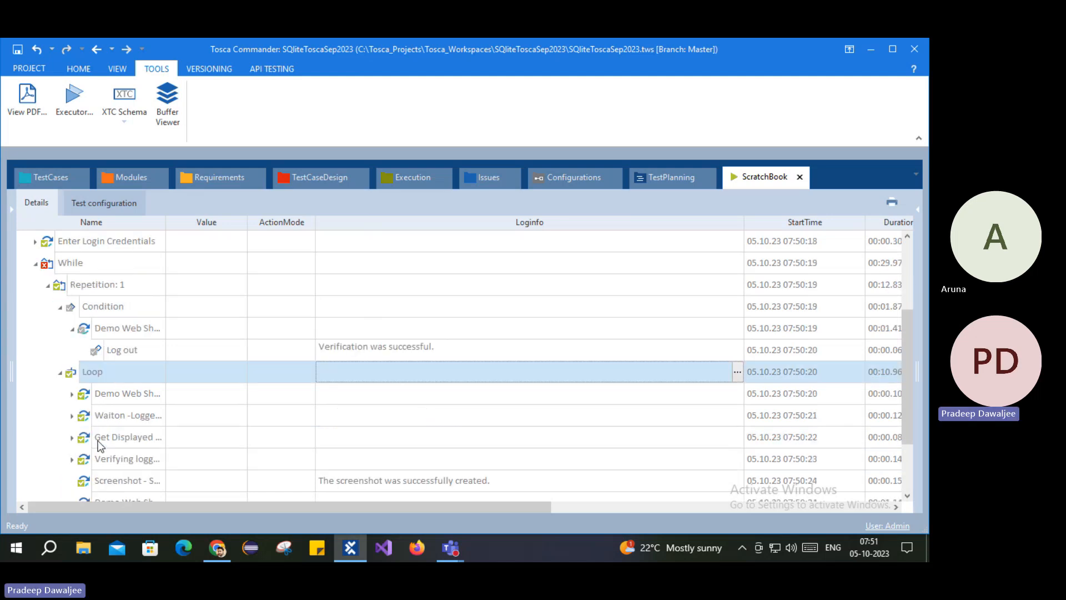
click(95, 398)
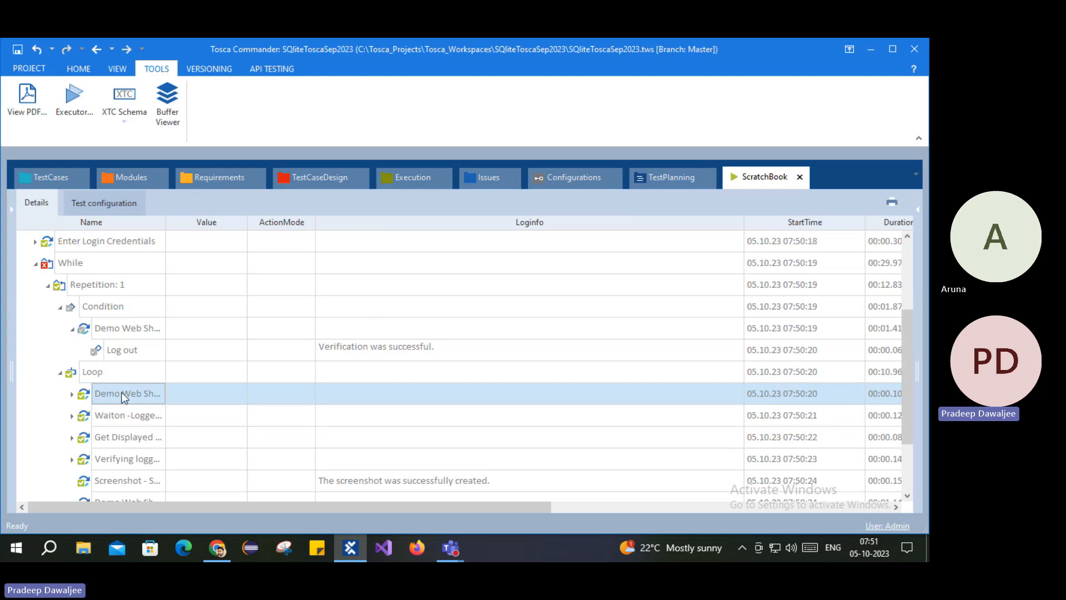
click(122, 418)
click(122, 444)
scroll(120, 472, down, 2)
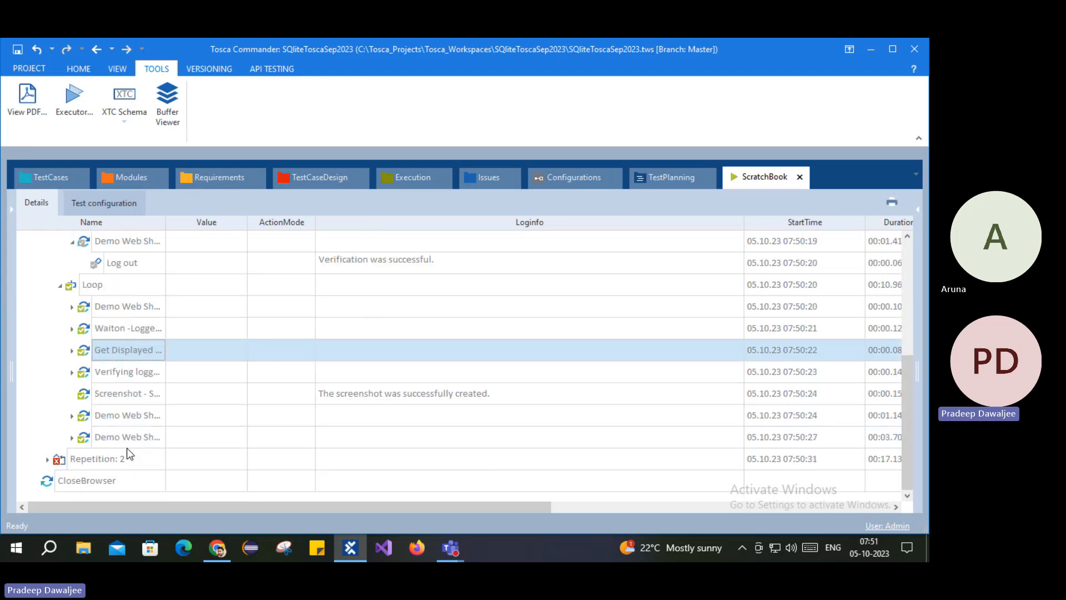
click(88, 436)
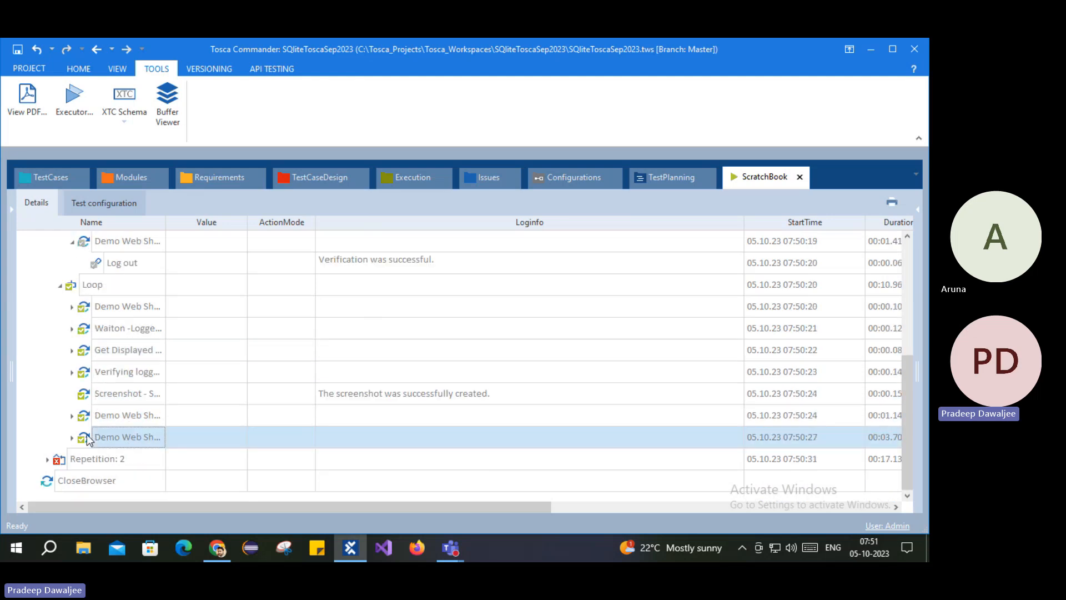
click(60, 288)
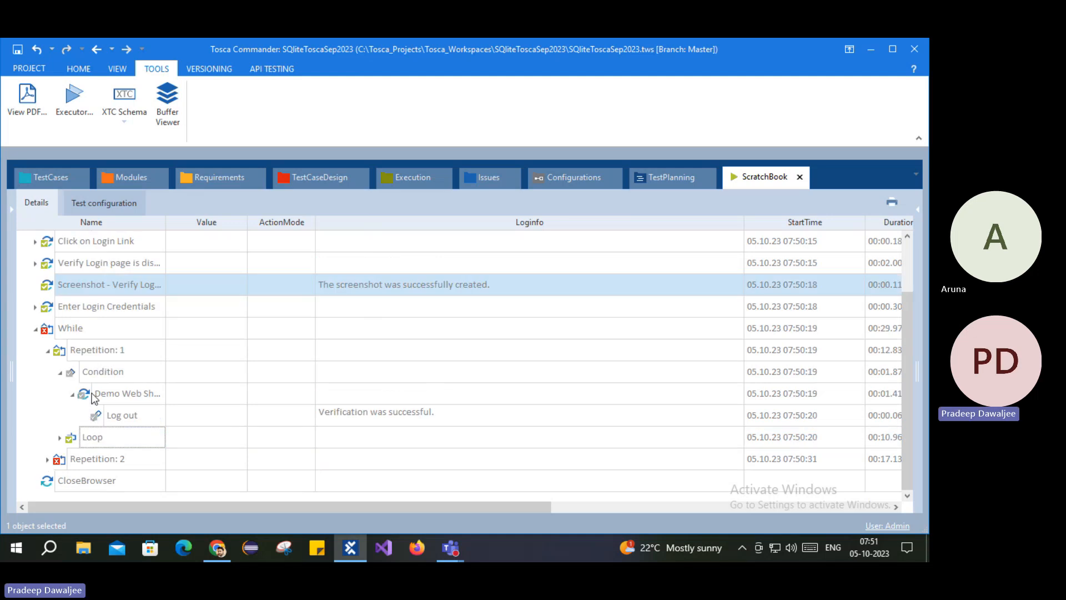
Step: Expand Repetition: 2's Condition to show its Log out step and briefly check the shop window
click(48, 459)
scroll(99, 428, down, 1)
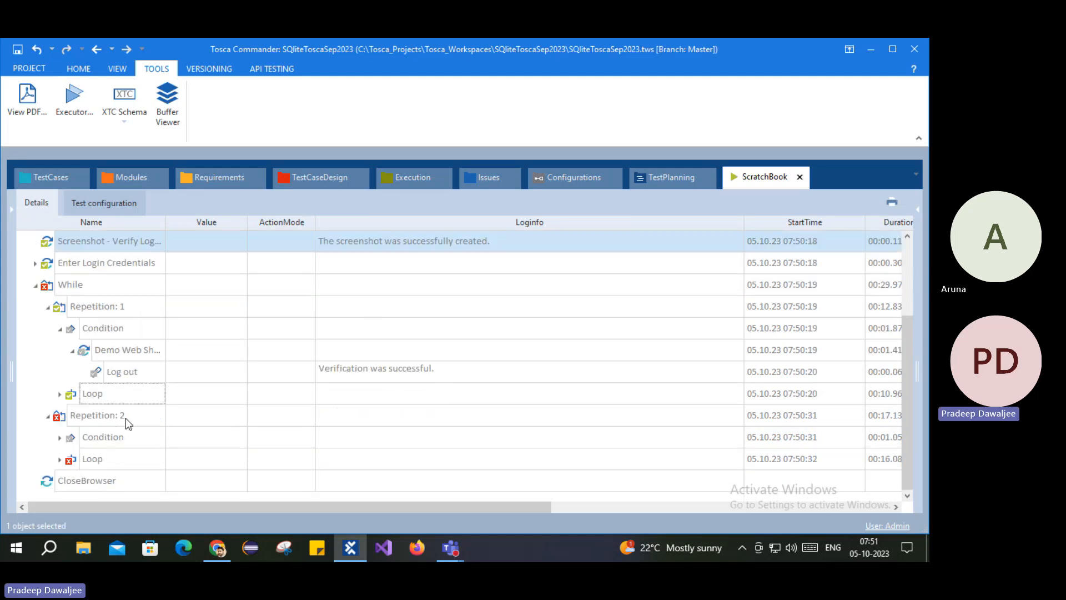
click(59, 437)
click(71, 460)
scroll(126, 447, down, 1)
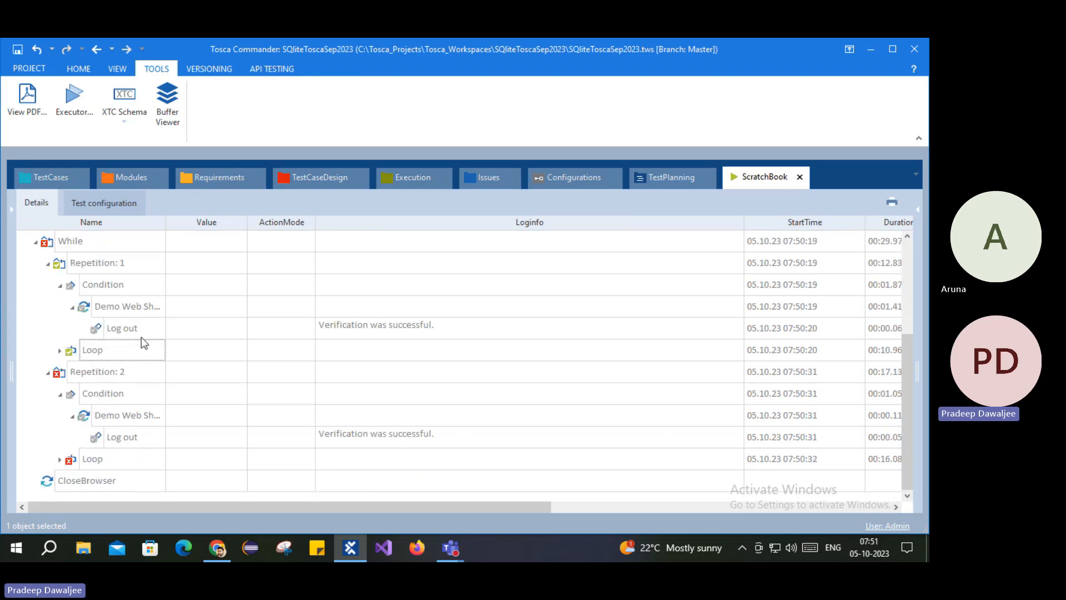
click(94, 354)
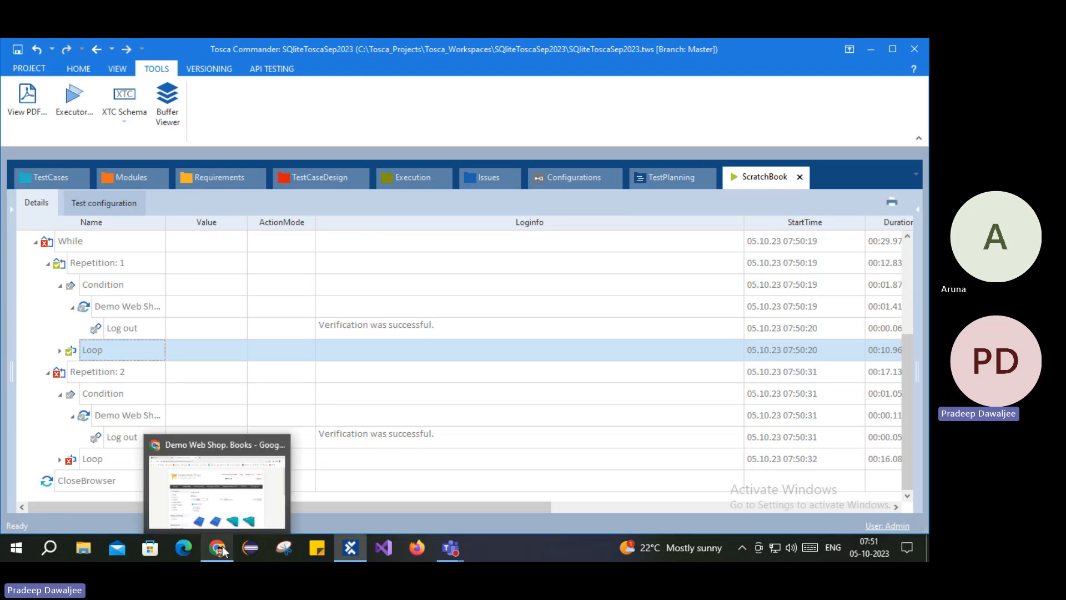
click(216, 500)
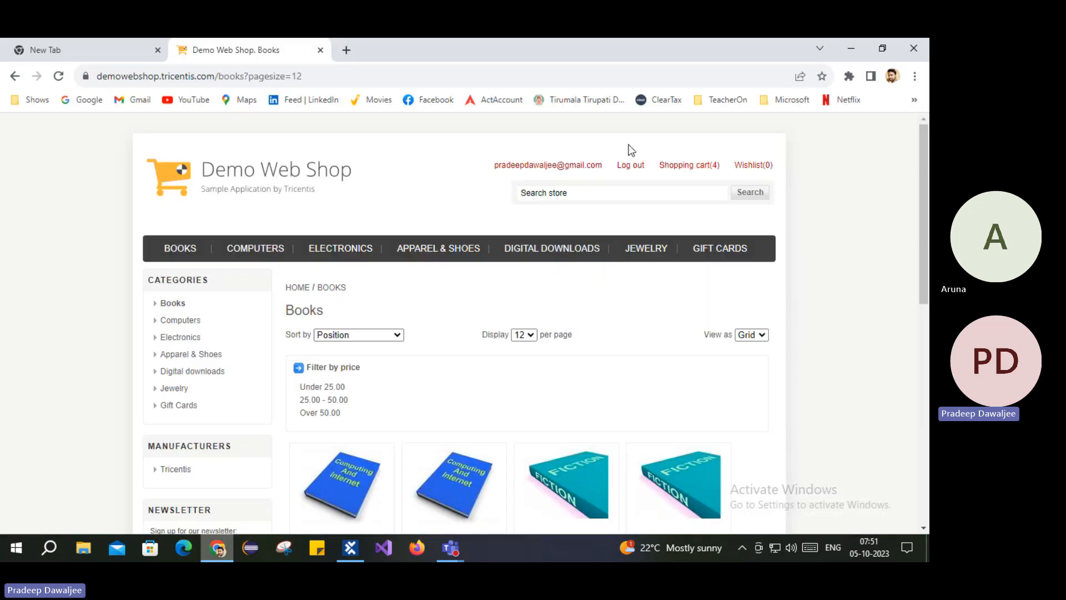
click(219, 550)
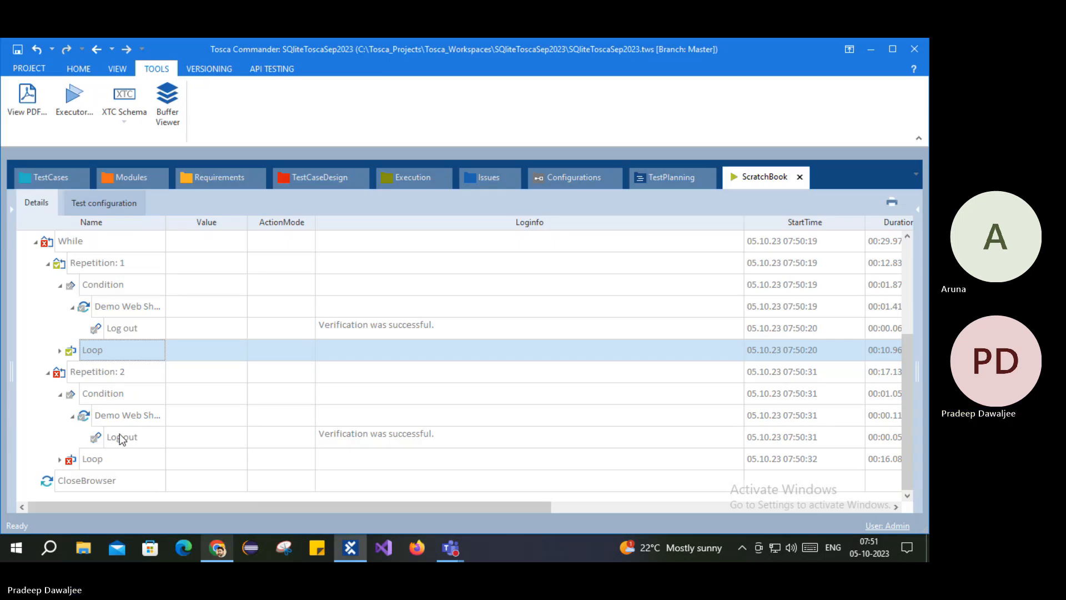
Step: Step through Repetition: 2's failed Loop to the Categories step missing 'LI - Books'
click(60, 459)
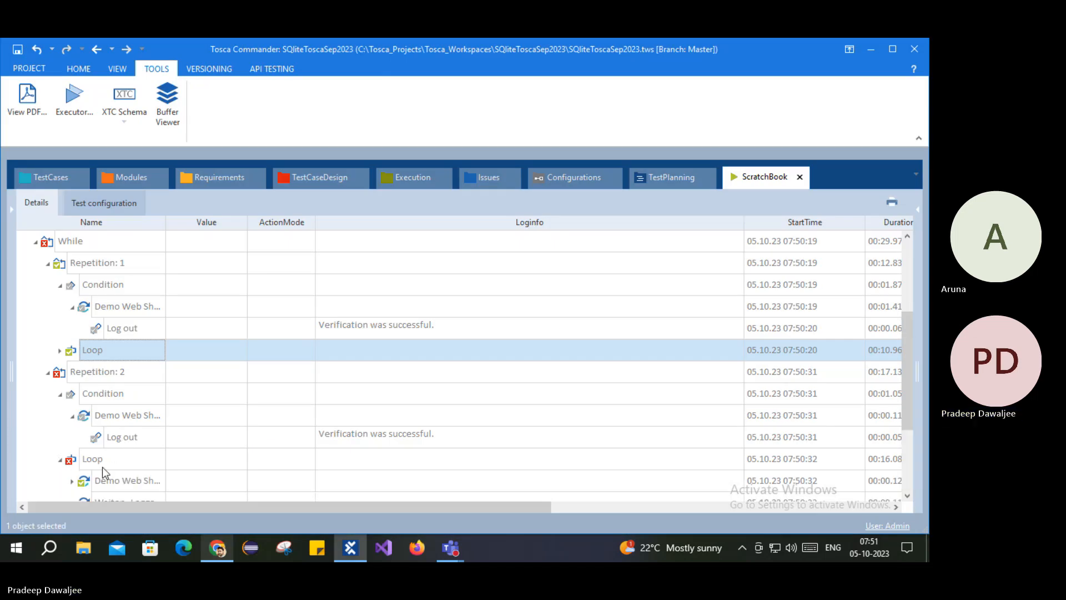
click(93, 460)
scroll(114, 458, down, 2)
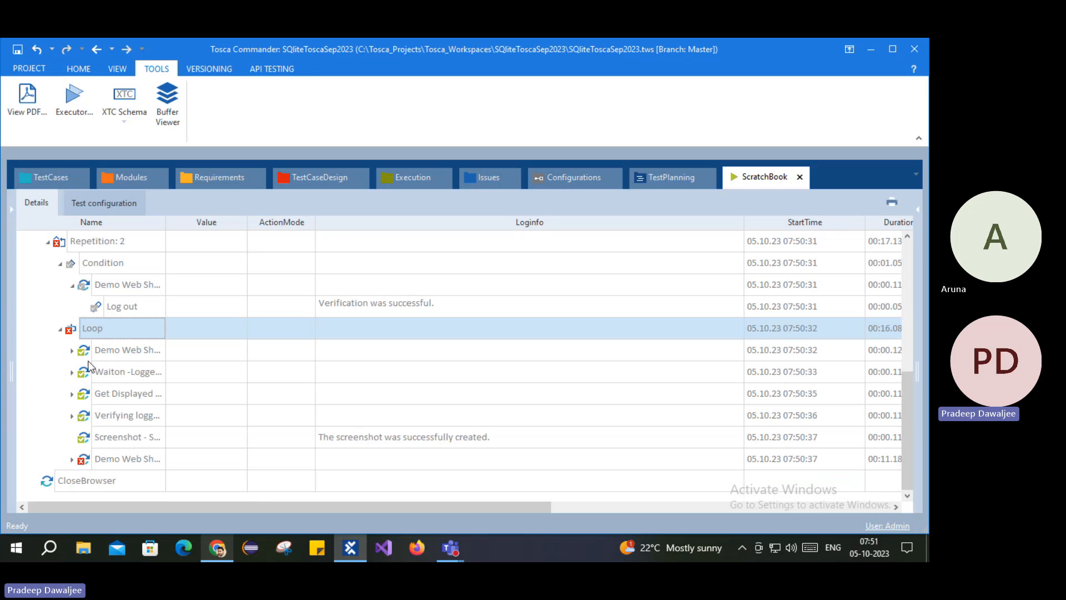
click(108, 355)
click(118, 371)
click(122, 395)
click(121, 415)
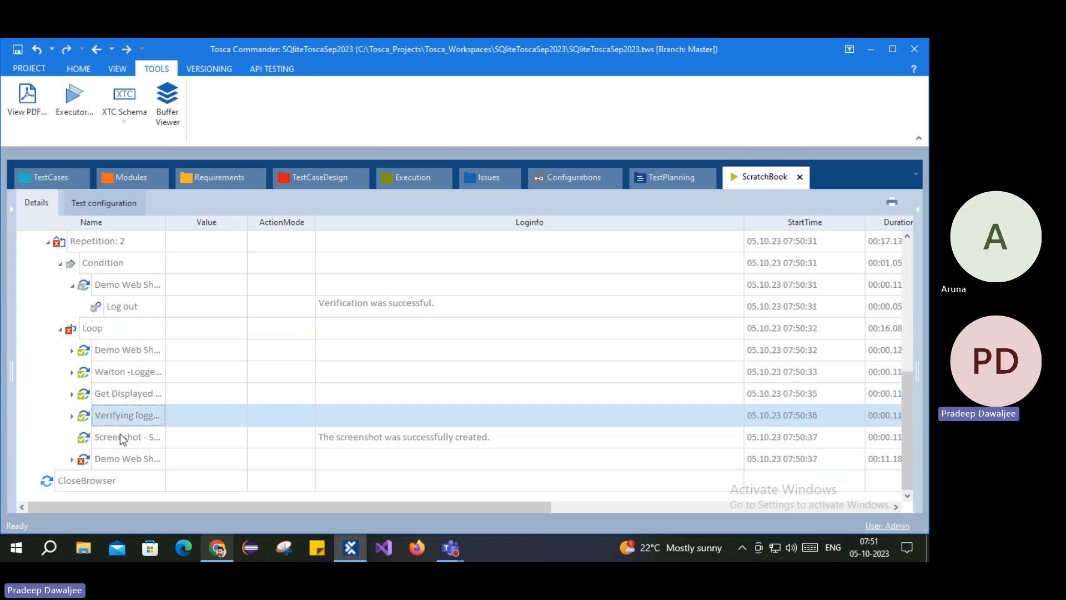
click(118, 438)
click(118, 462)
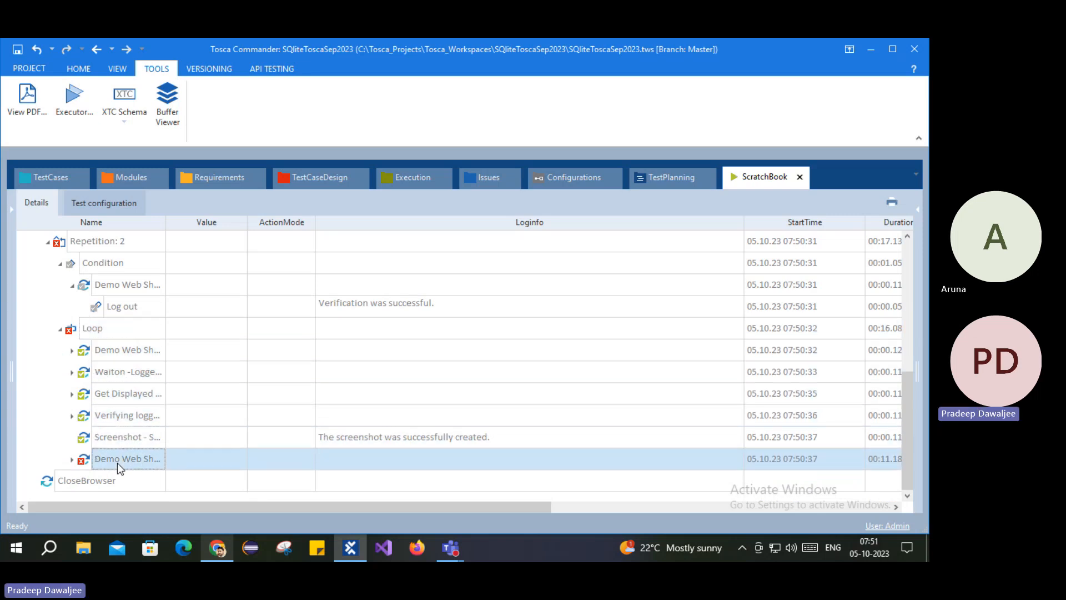
click(72, 460)
click(84, 482)
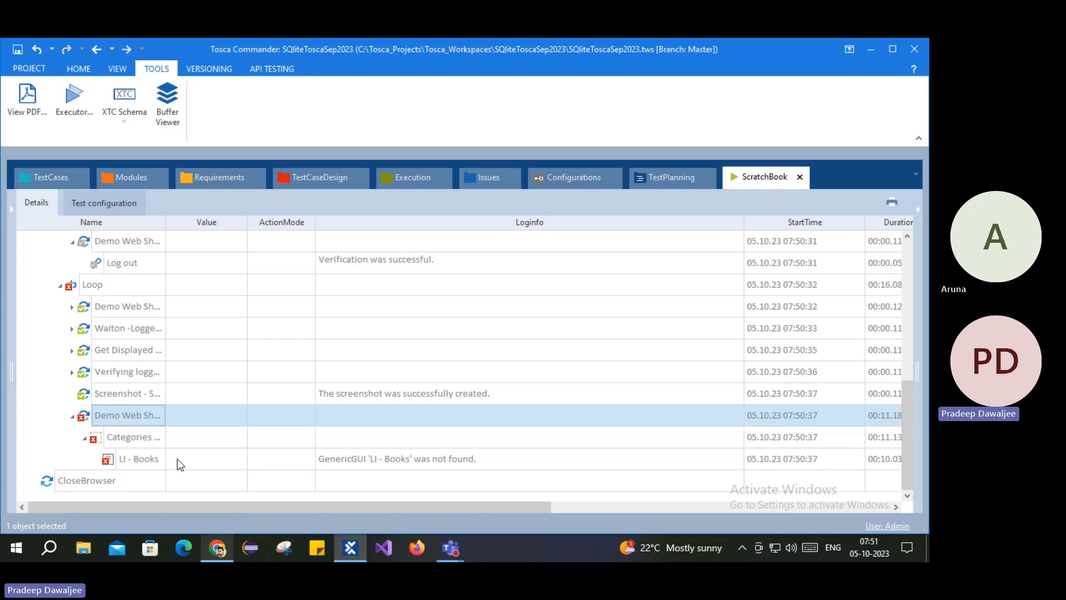
Step: Look at the Demo Web Shop browser window, then return to the ScratchBook results
click(218, 548)
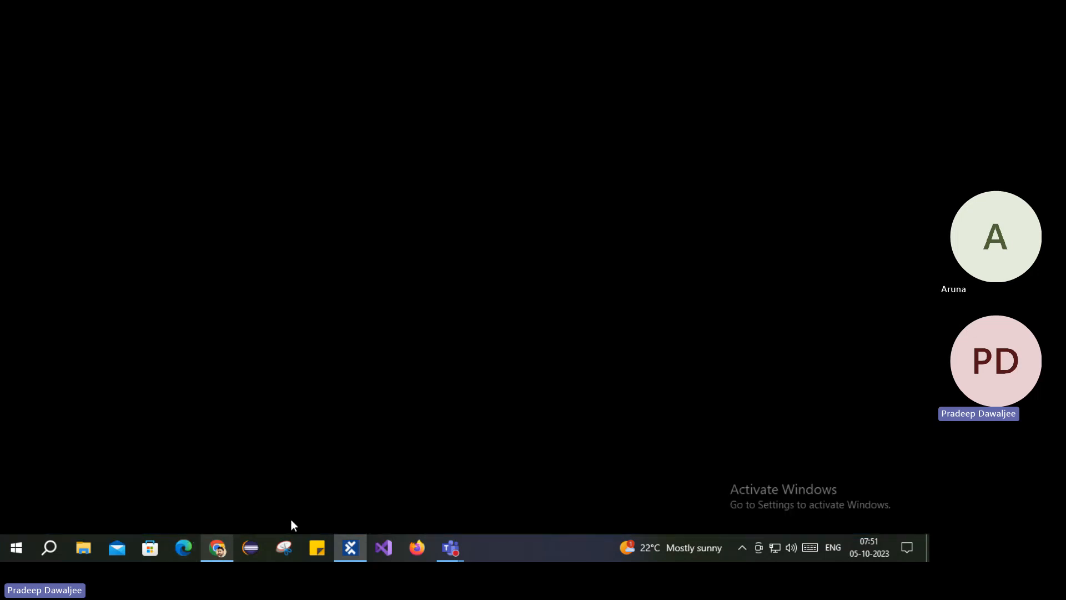
right_click(218, 548)
click(89, 353)
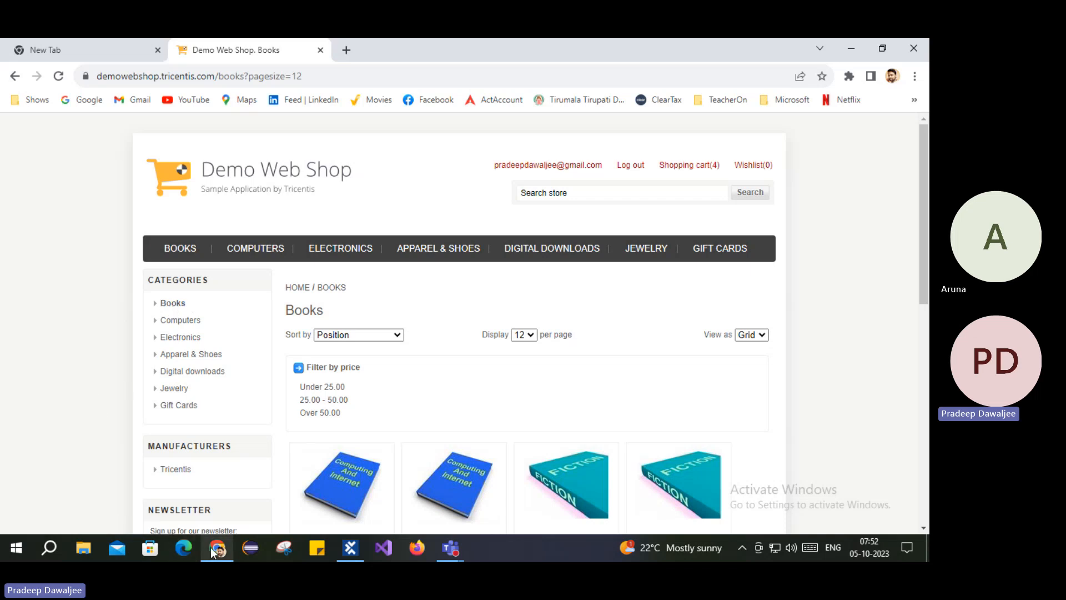
click(350, 547)
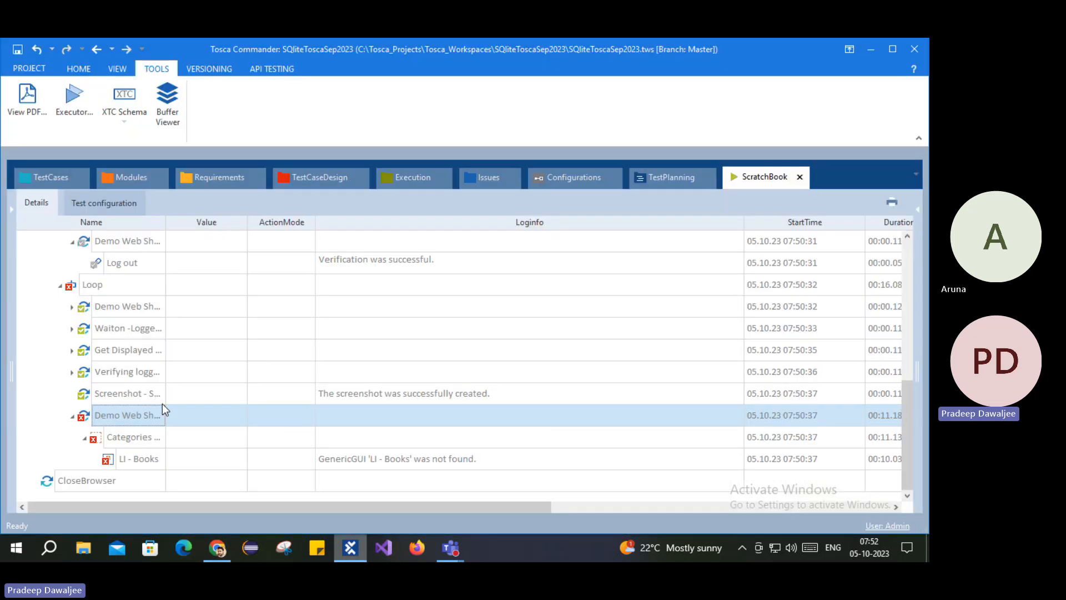
Step: Collapse Repetition: 2 and select the first repetition's Loop
scroll(95, 380, up, 2)
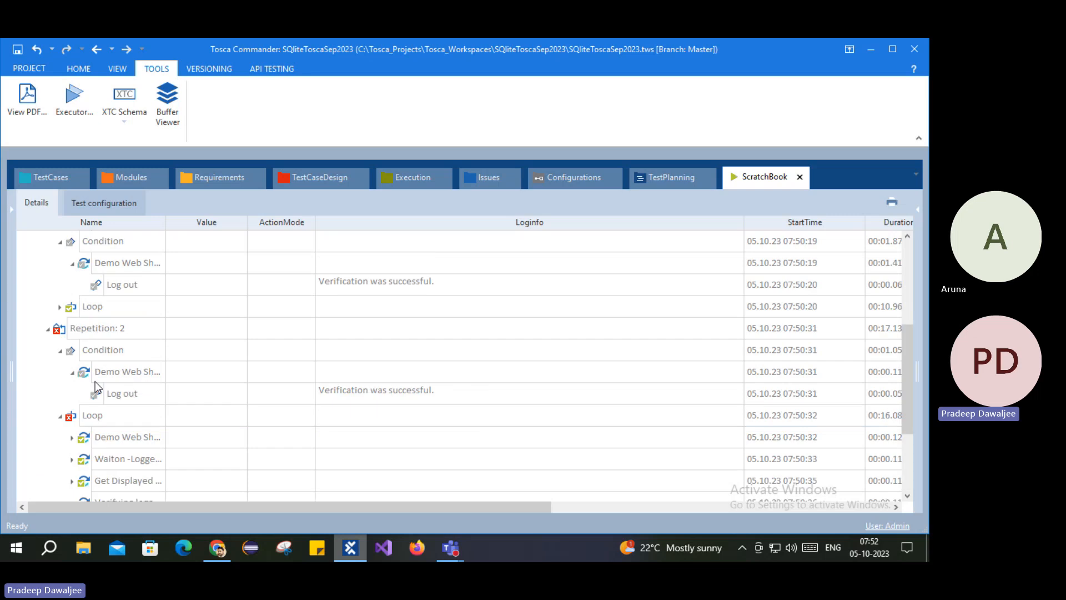
click(98, 333)
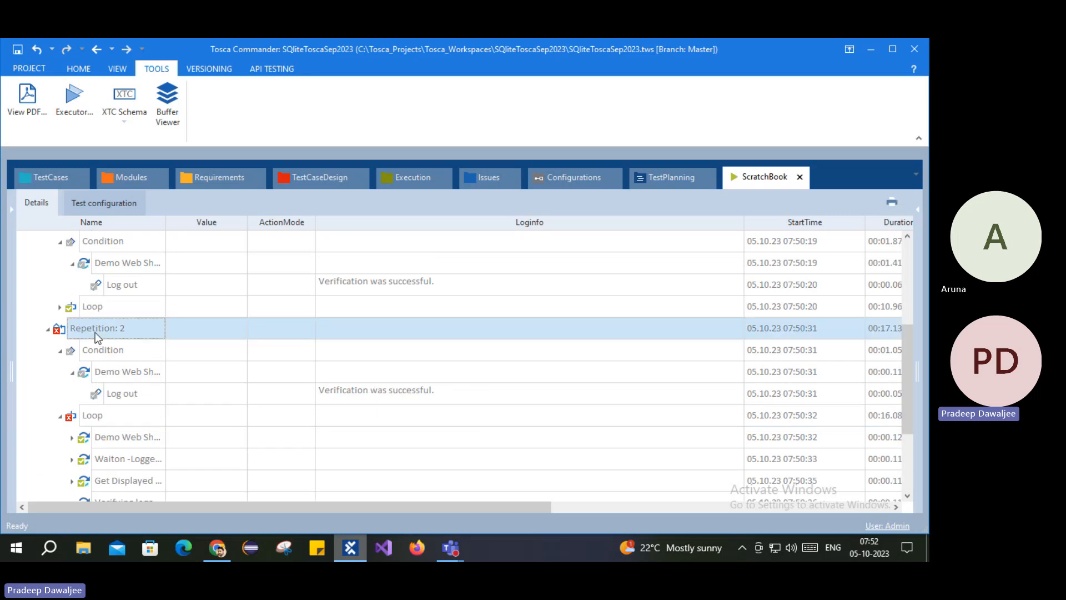
click(48, 329)
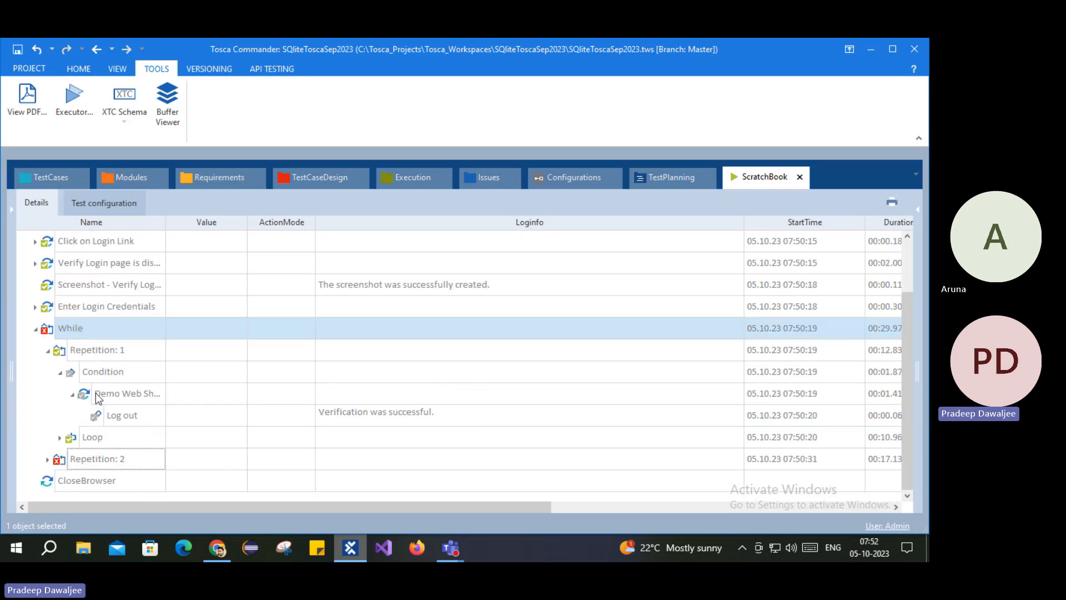
click(74, 438)
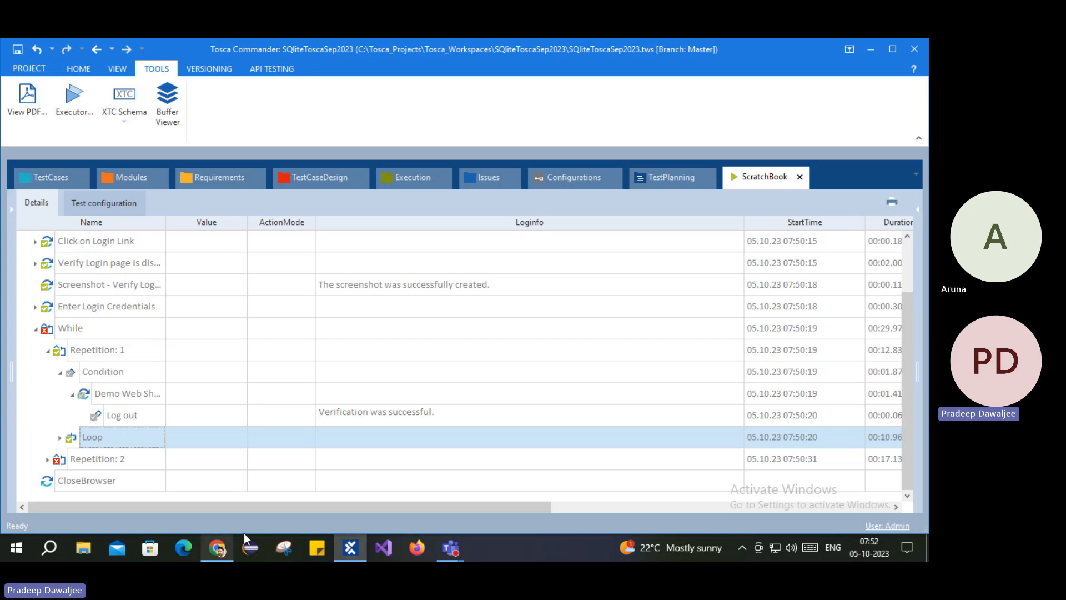
Step: Compare both repetition results against the Demo Web Shop Books page, ending on the Books page
click(227, 555)
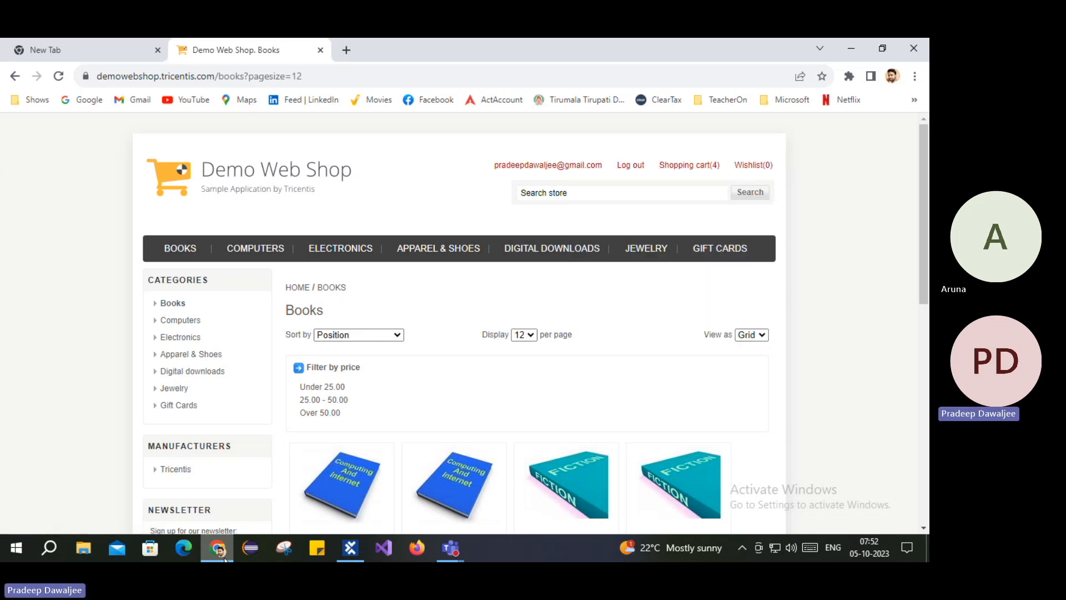
click(351, 548)
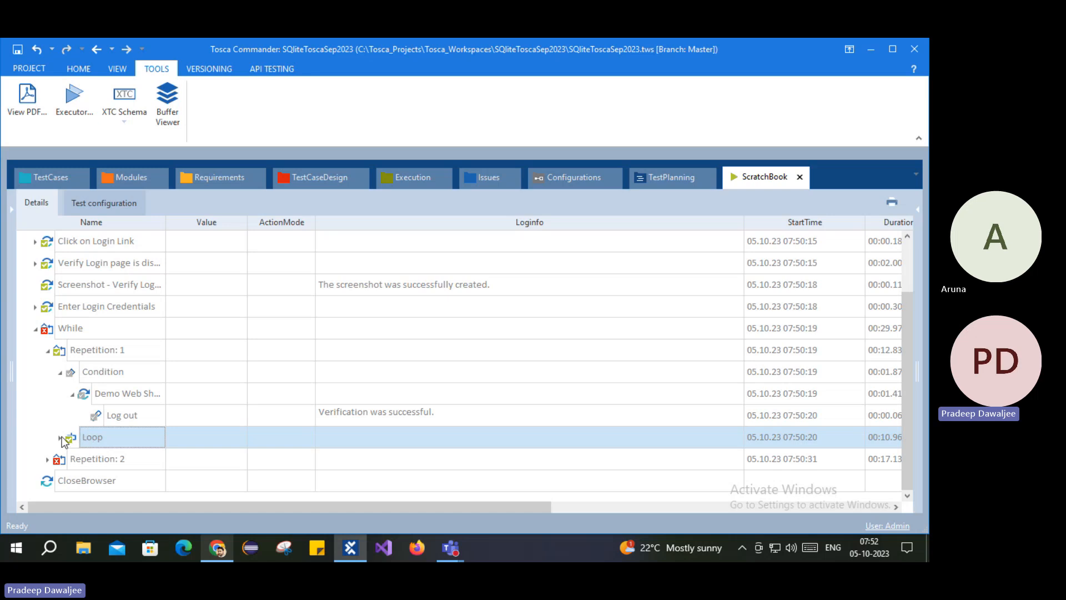
click(84, 351)
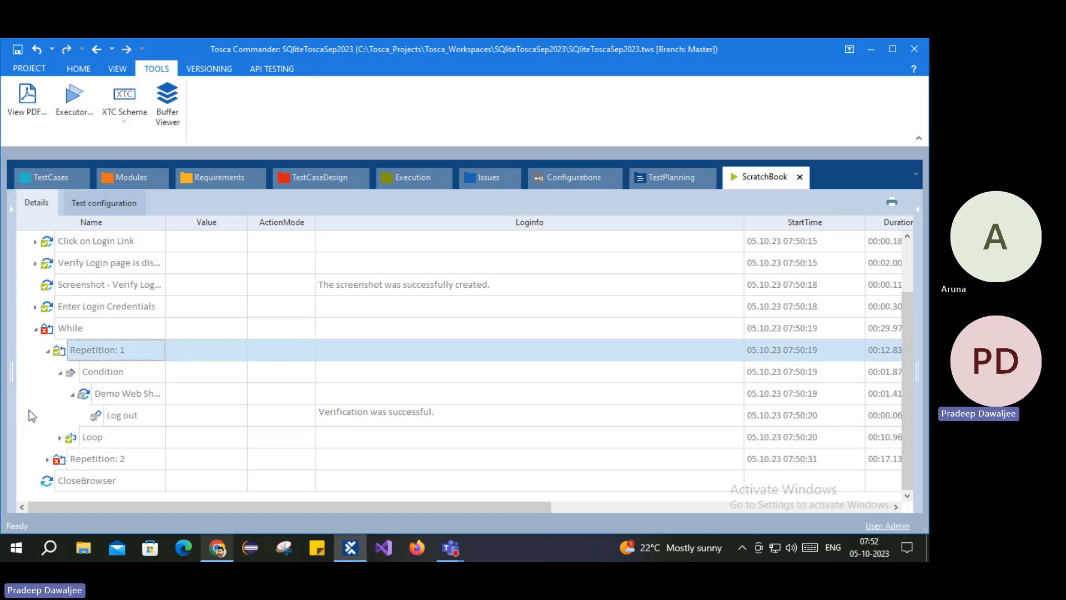
click(85, 461)
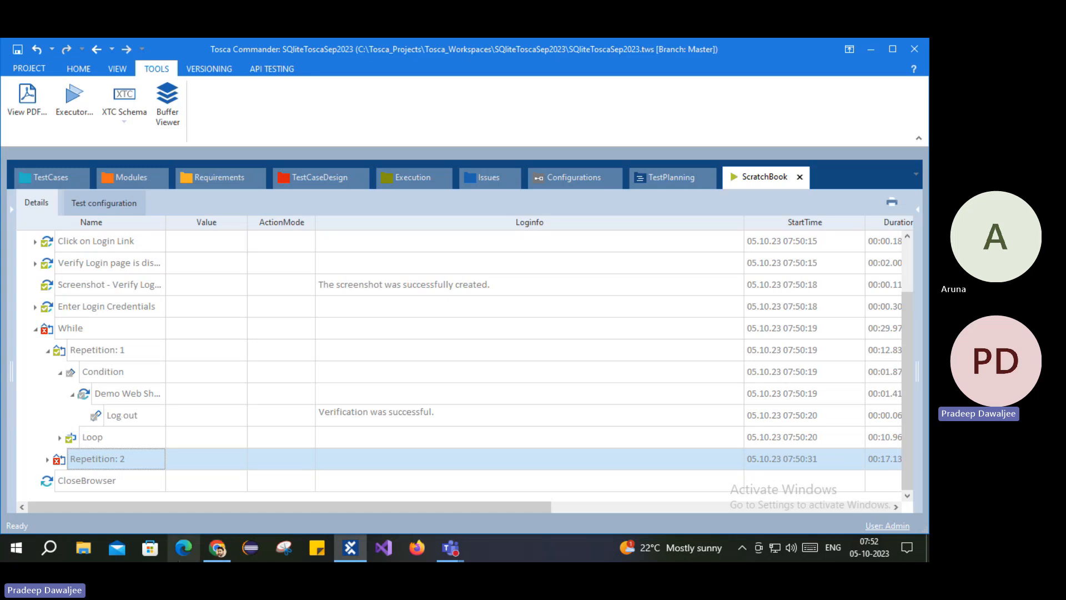
click(217, 549)
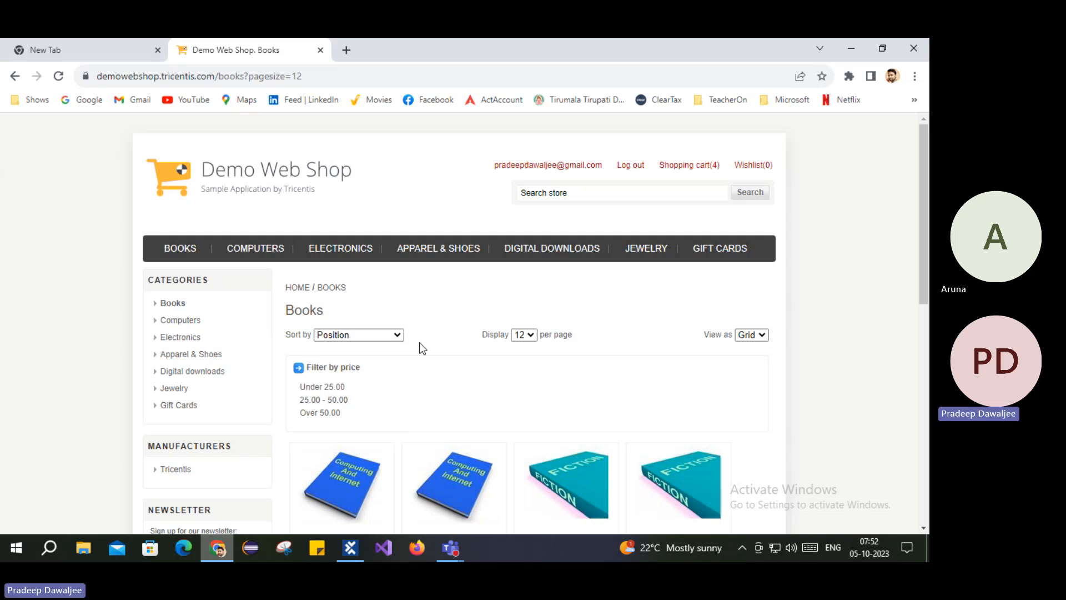
Step: Expand Repetition: 1's Loop and its Demo Web Shop, Waiton, Get Displayed Username and Verifying nodes
click(219, 548)
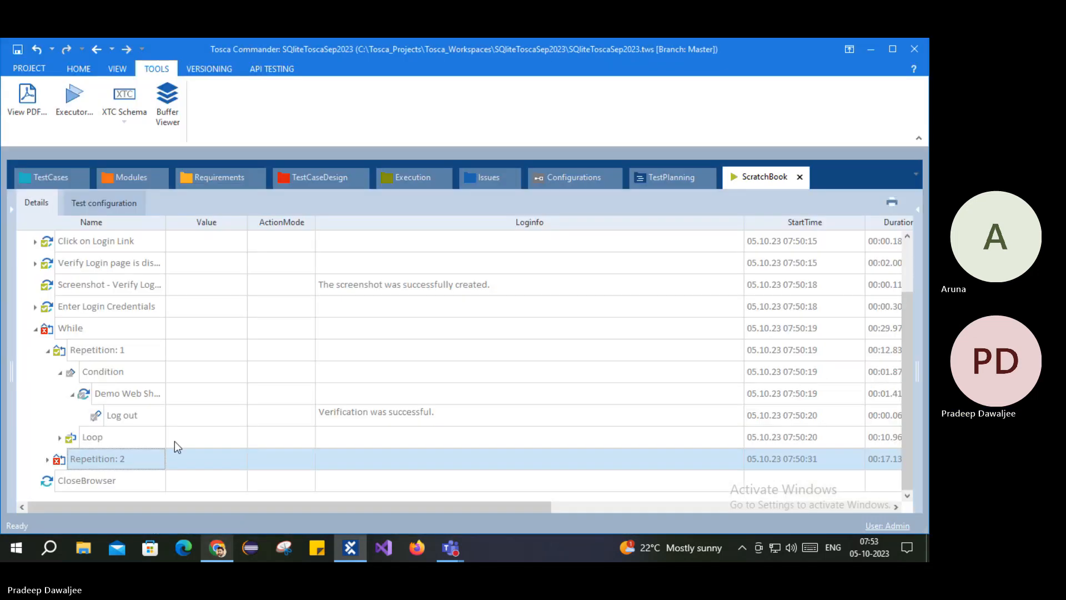
click(60, 439)
click(128, 463)
scroll(165, 454, down, 3)
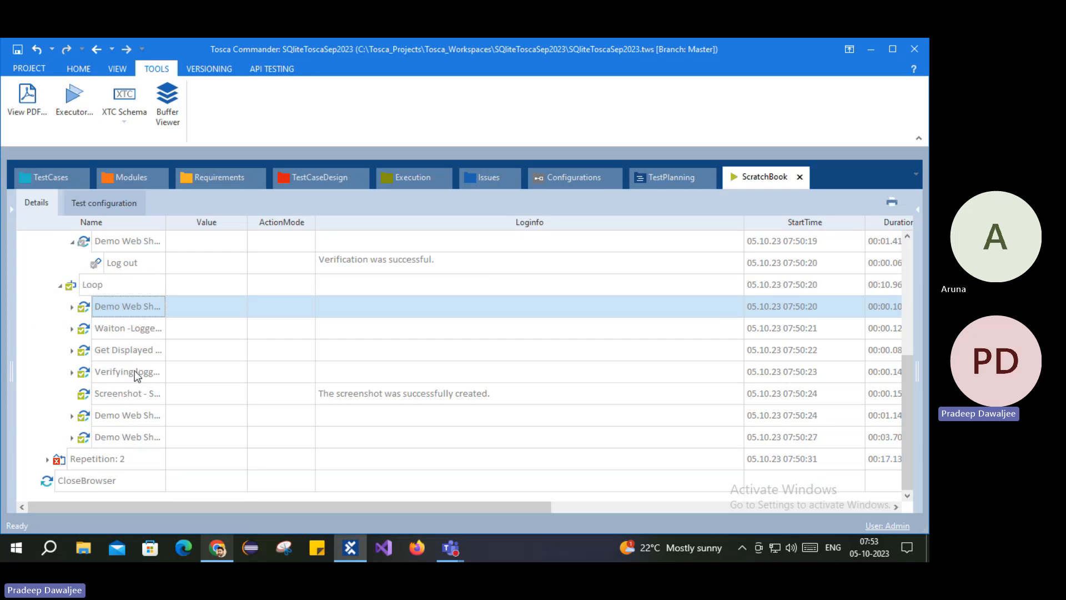
click(72, 307)
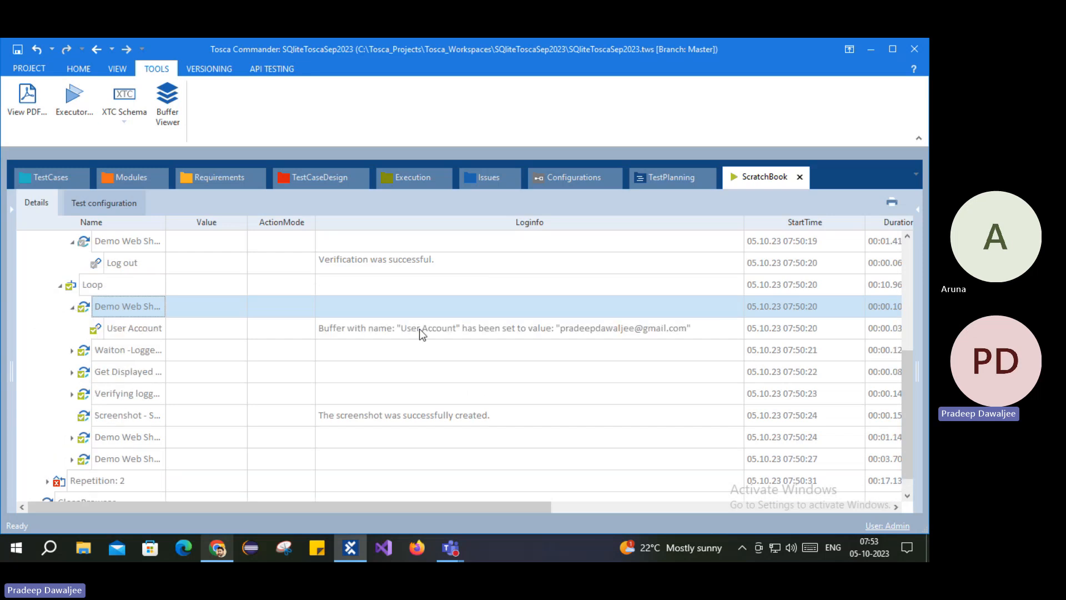
click(71, 351)
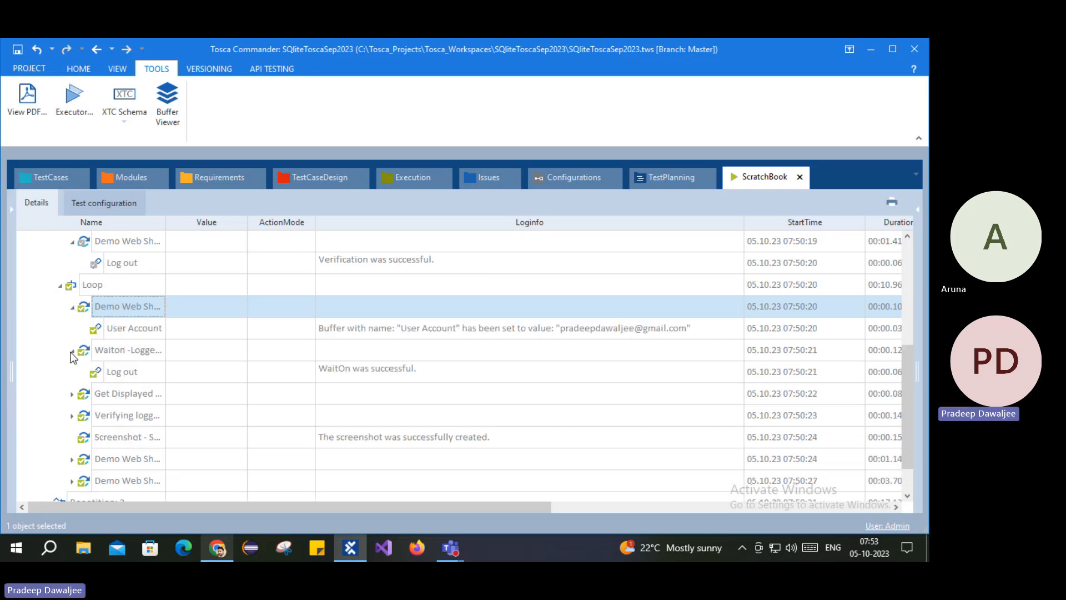
click(71, 394)
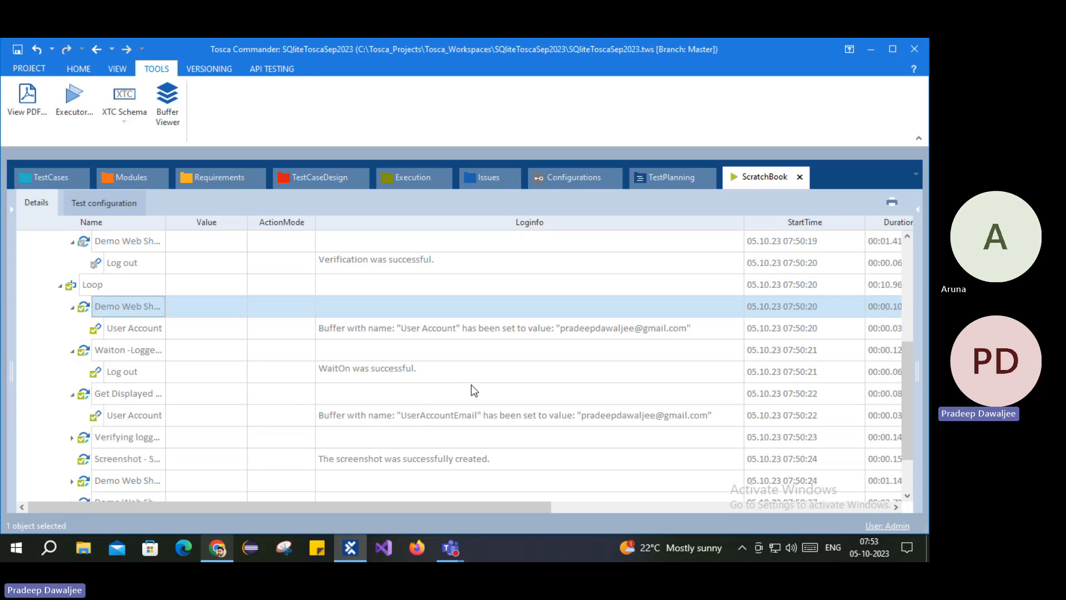
click(71, 438)
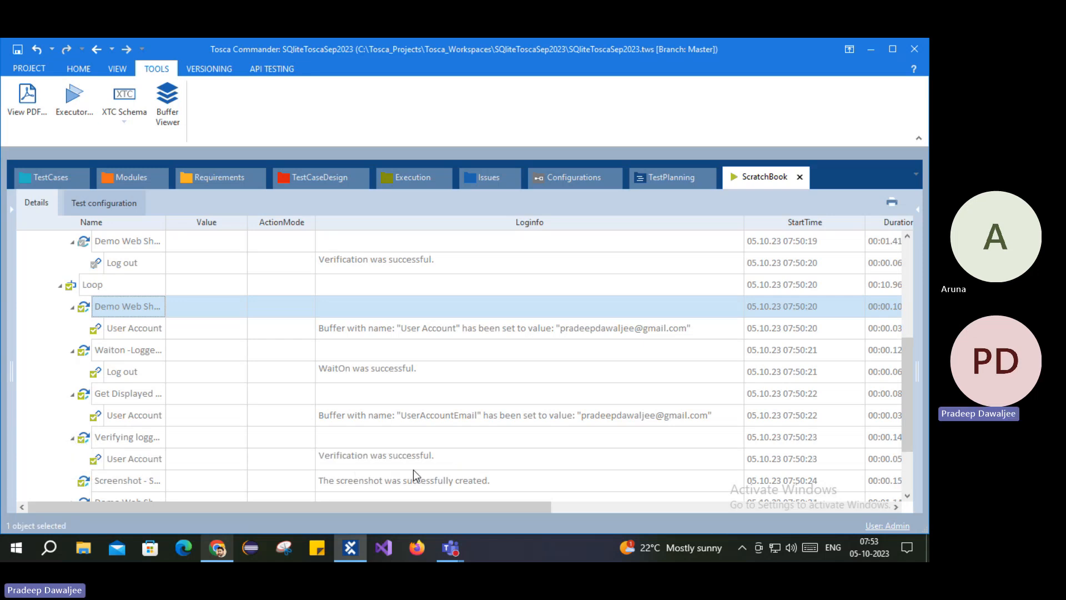
click(217, 547)
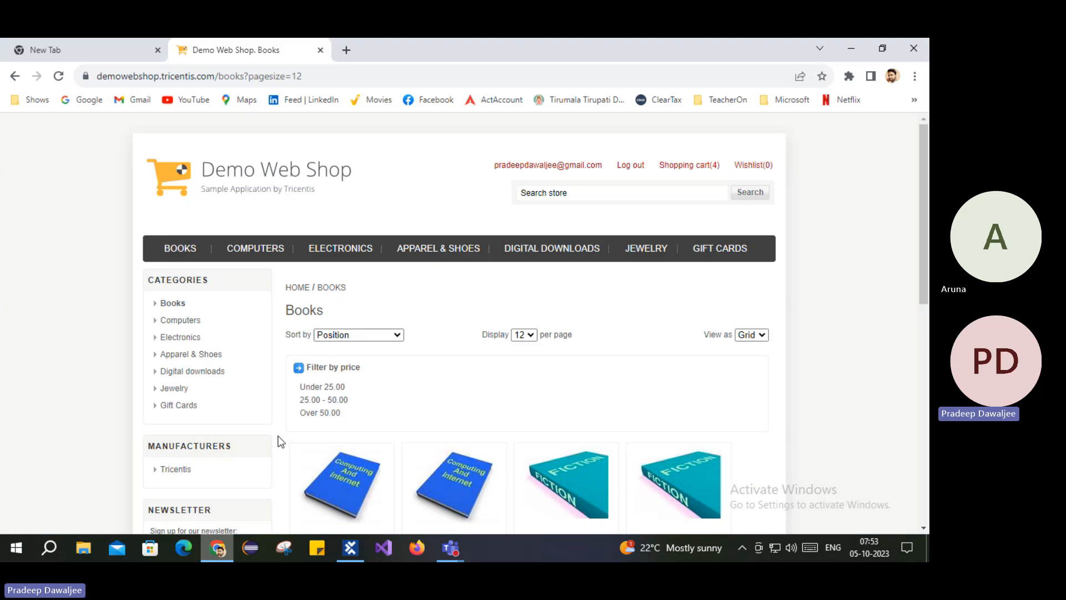
click(350, 548)
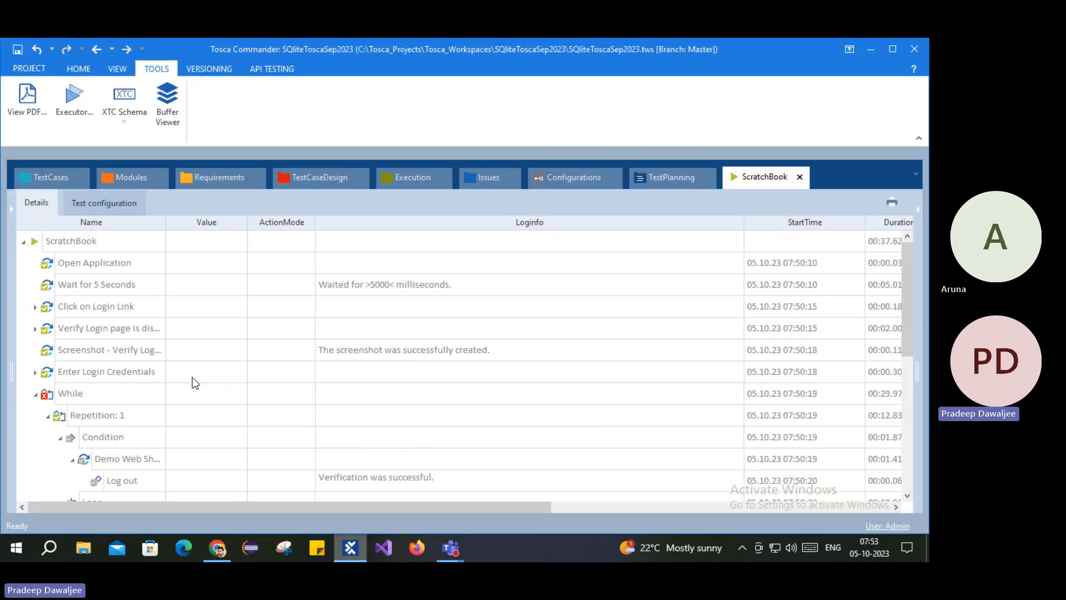
Step: Collapse Repetition: 1 and reopen 007_Add Books, selecting the While loop and its Condition
double_click(75, 416)
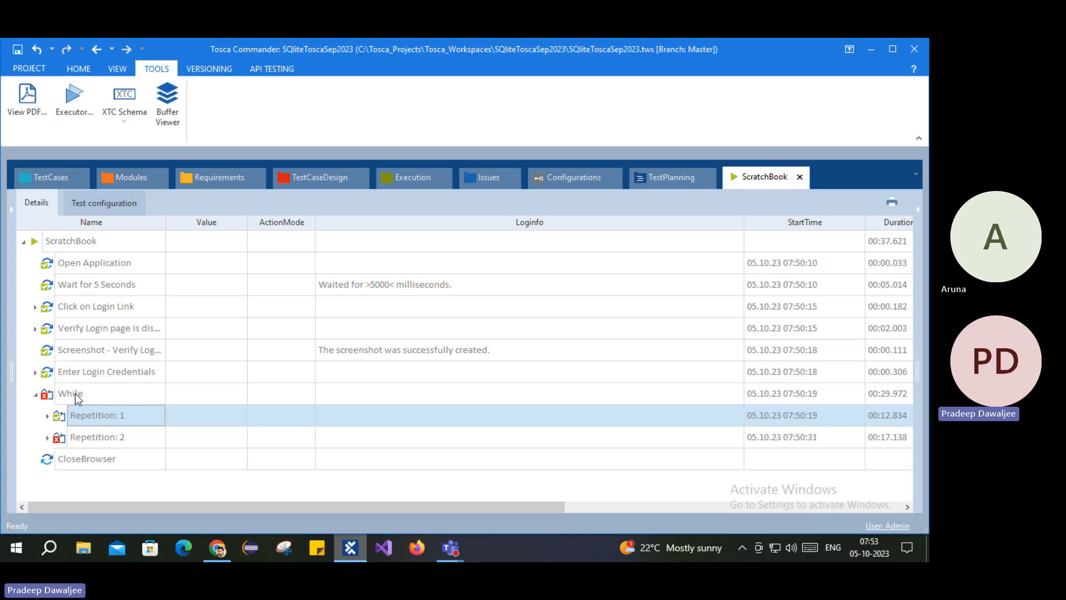
click(45, 178)
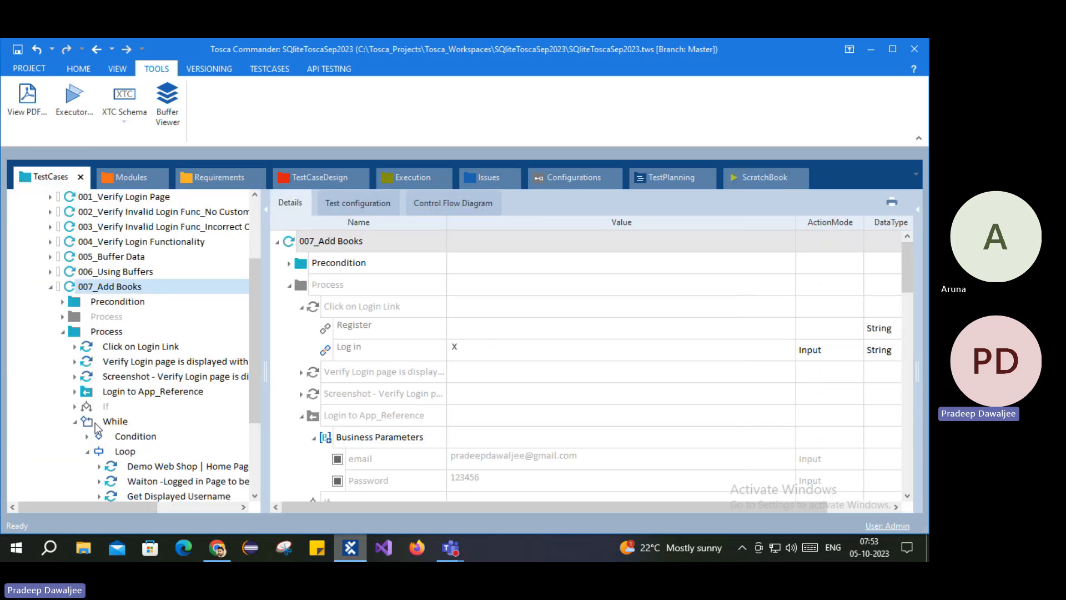
scroll(134, 395, down, 3)
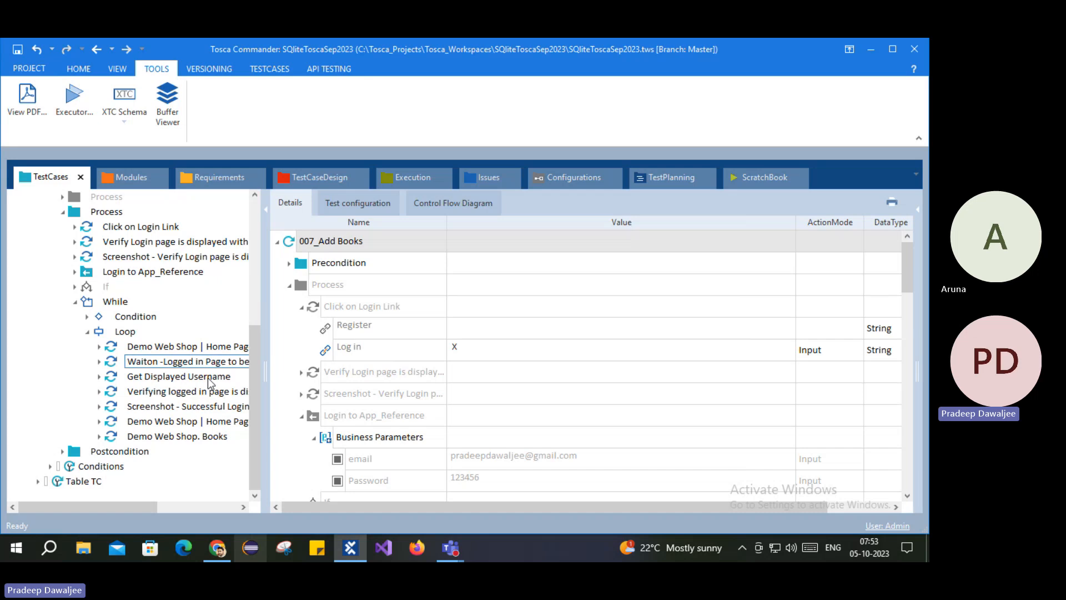
click(126, 320)
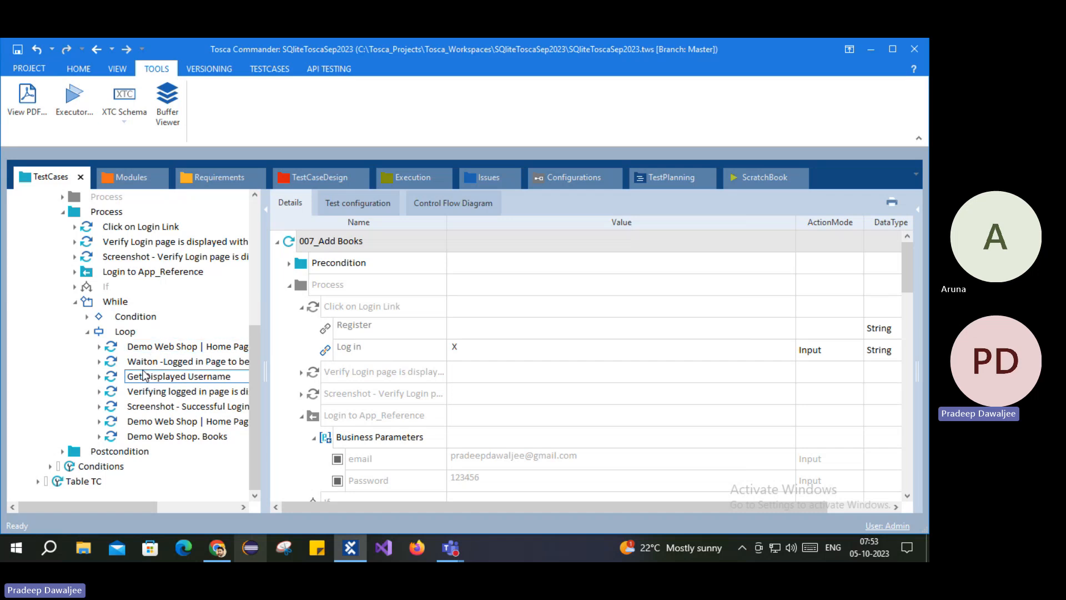
click(110, 303)
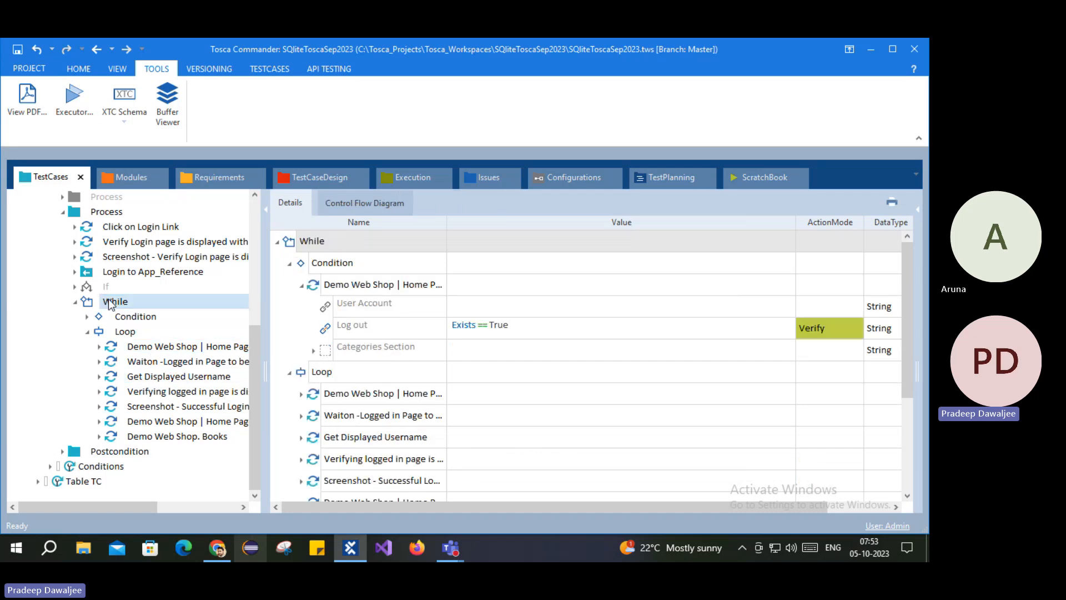
Step: Show the If step's Condition, Then and Else details, then collapse the While step
click(106, 286)
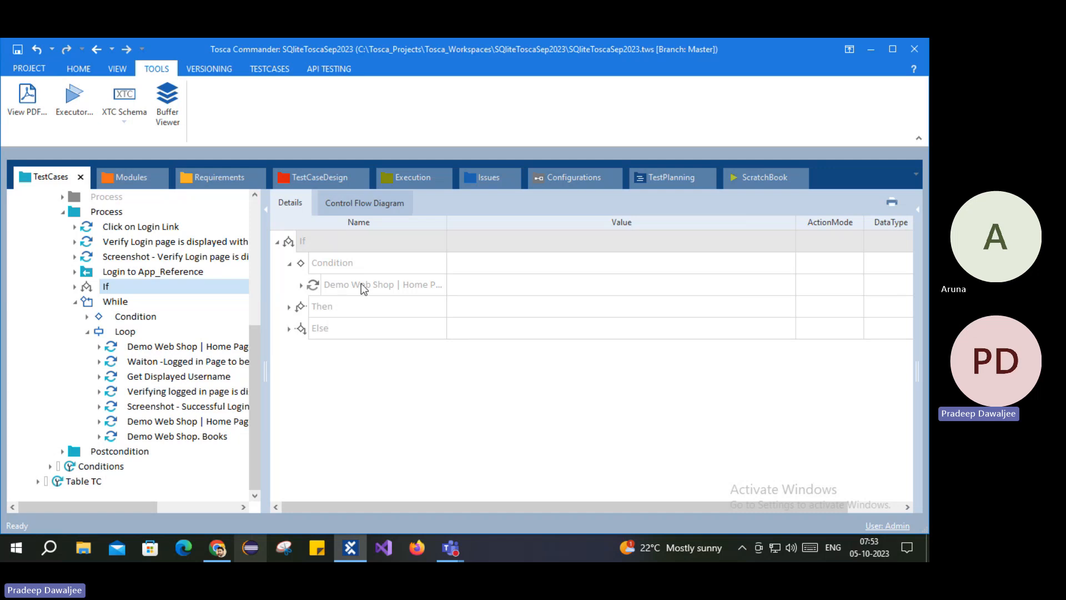
click(322, 310)
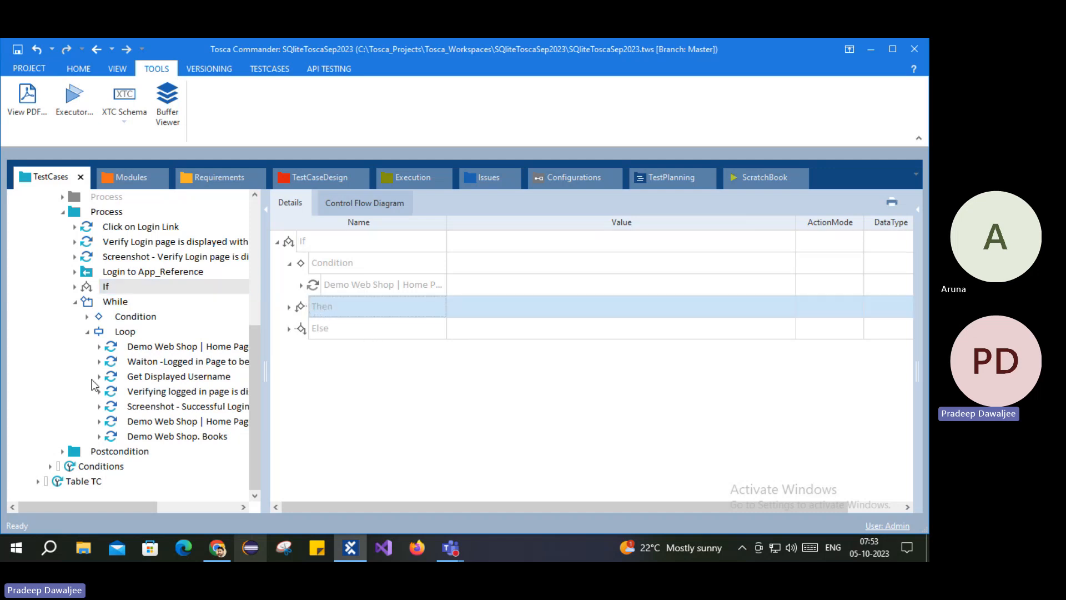
click(77, 303)
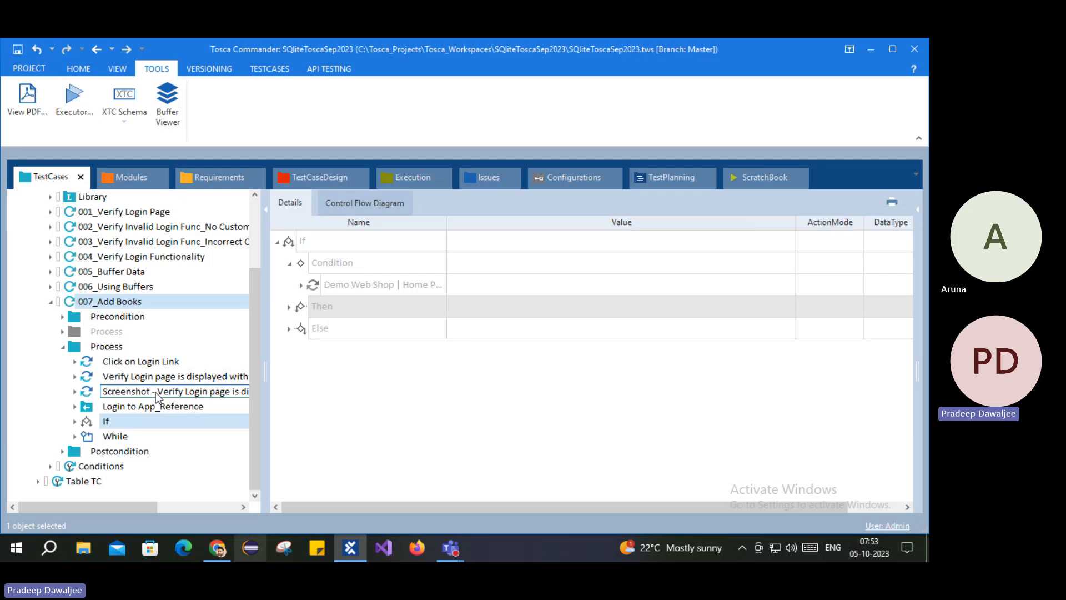
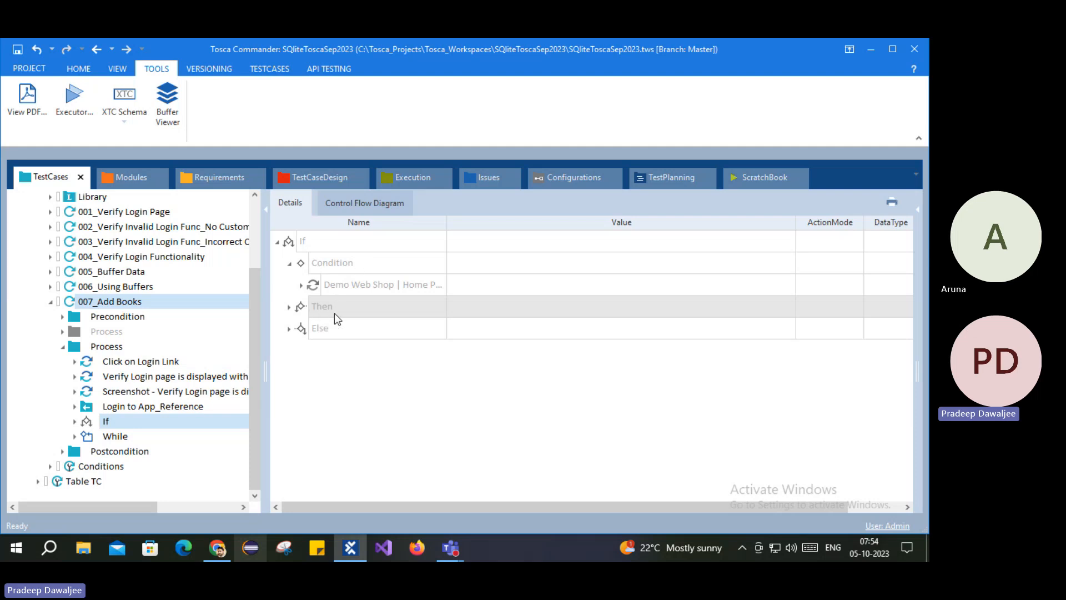
Step: Inspect the If's Else branch and the While Condition, then collapse While back to the Process folder
click(74, 436)
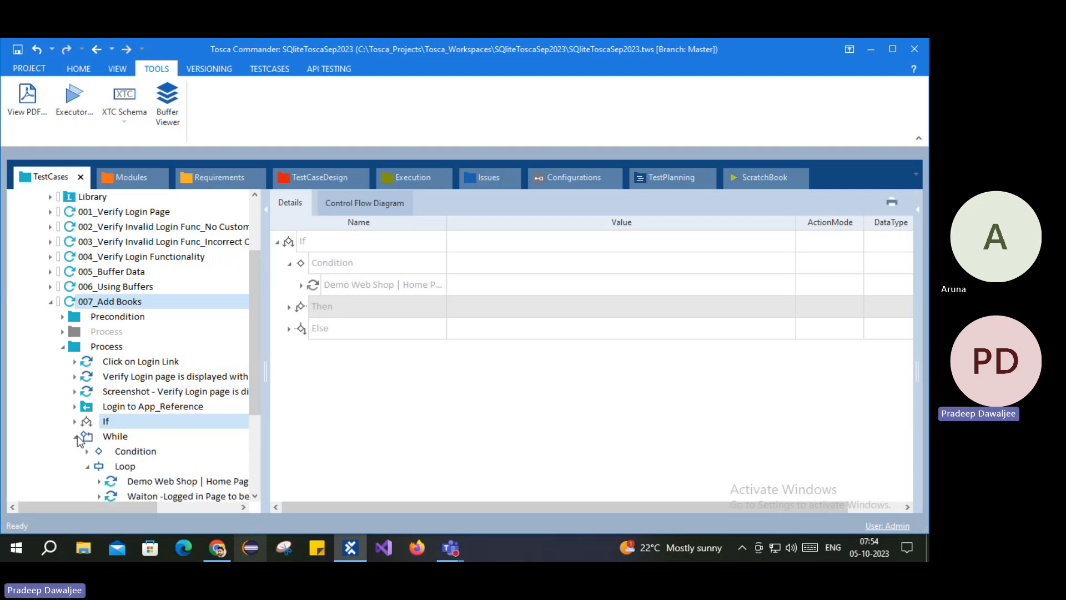
scroll(222, 430, down, 2)
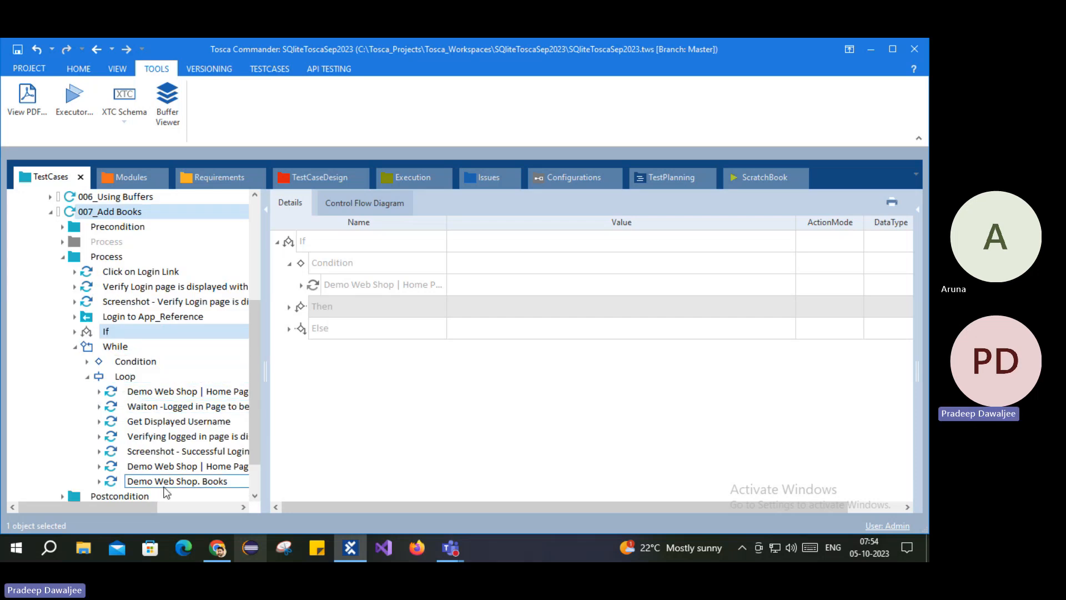
click(289, 328)
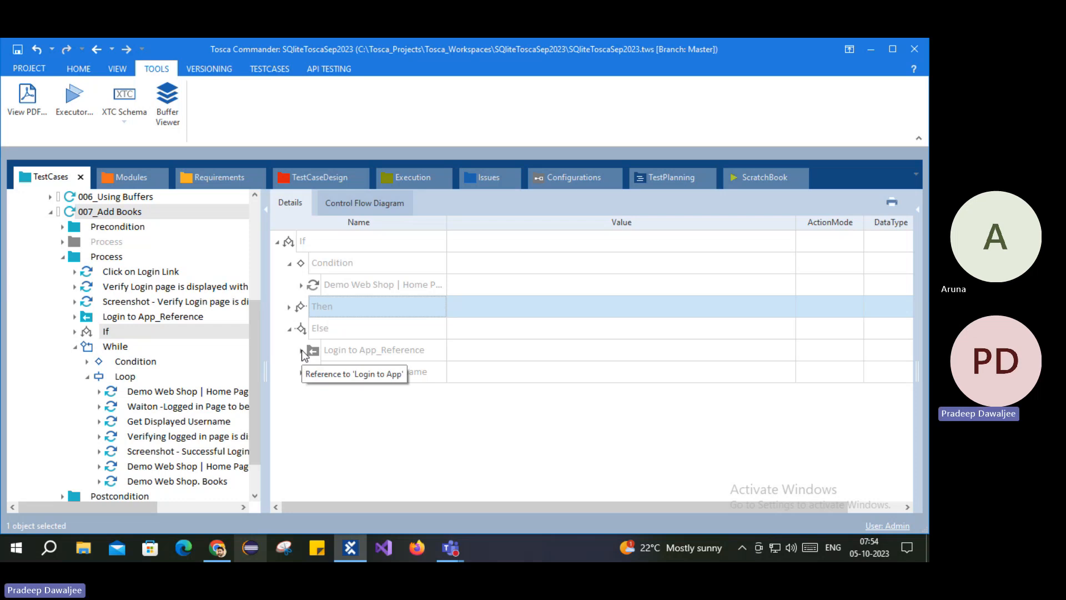
click(117, 361)
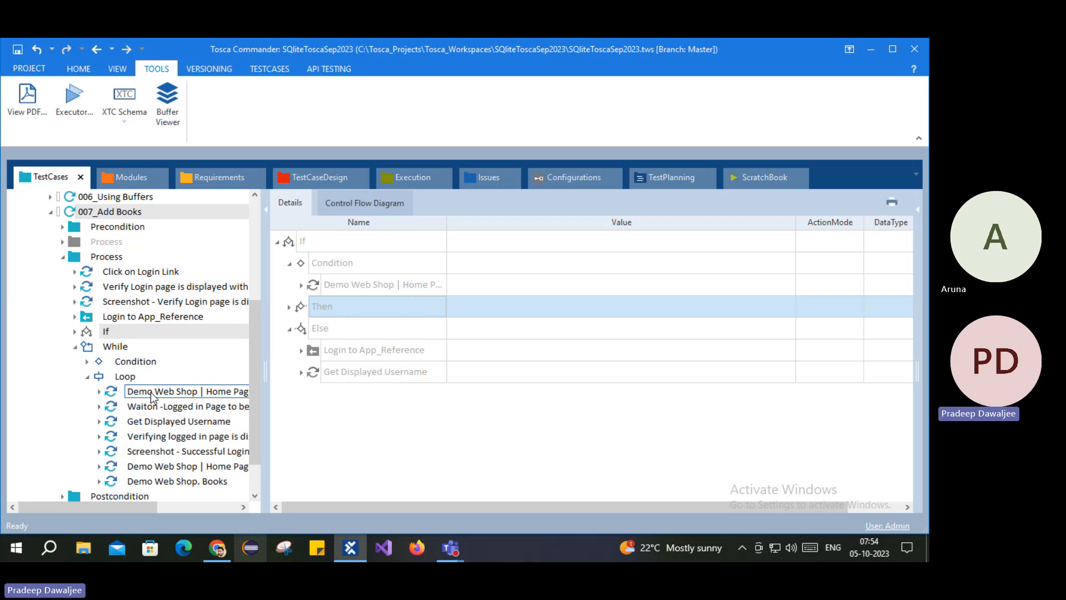
click(88, 376)
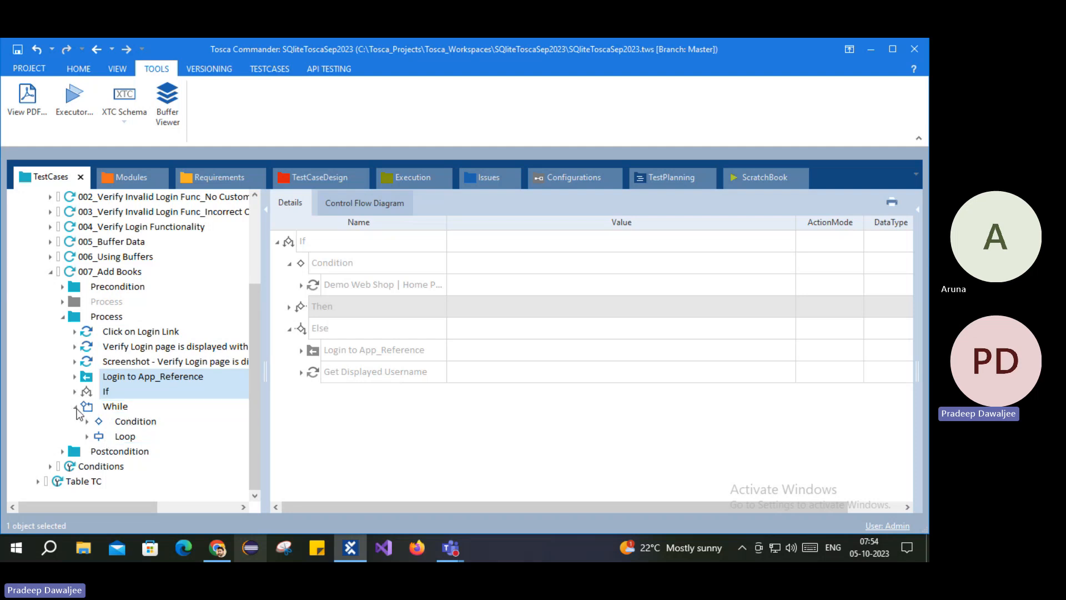
click(76, 407)
click(106, 346)
Step: Create a Do statement under 007_Add Books' Process and expand its Loop
right_click(103, 348)
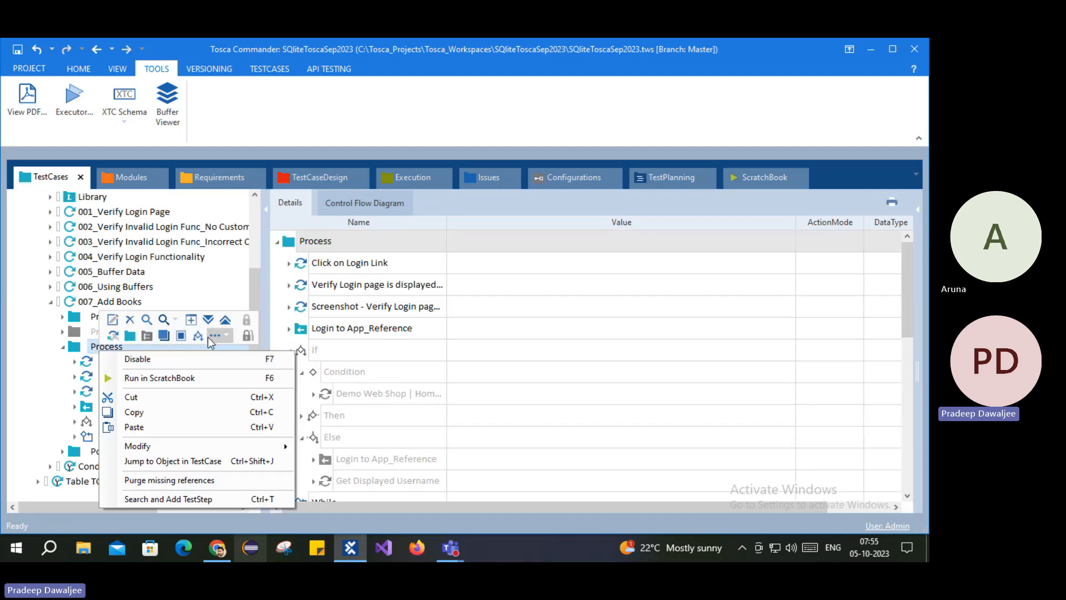
click(215, 335)
click(271, 364)
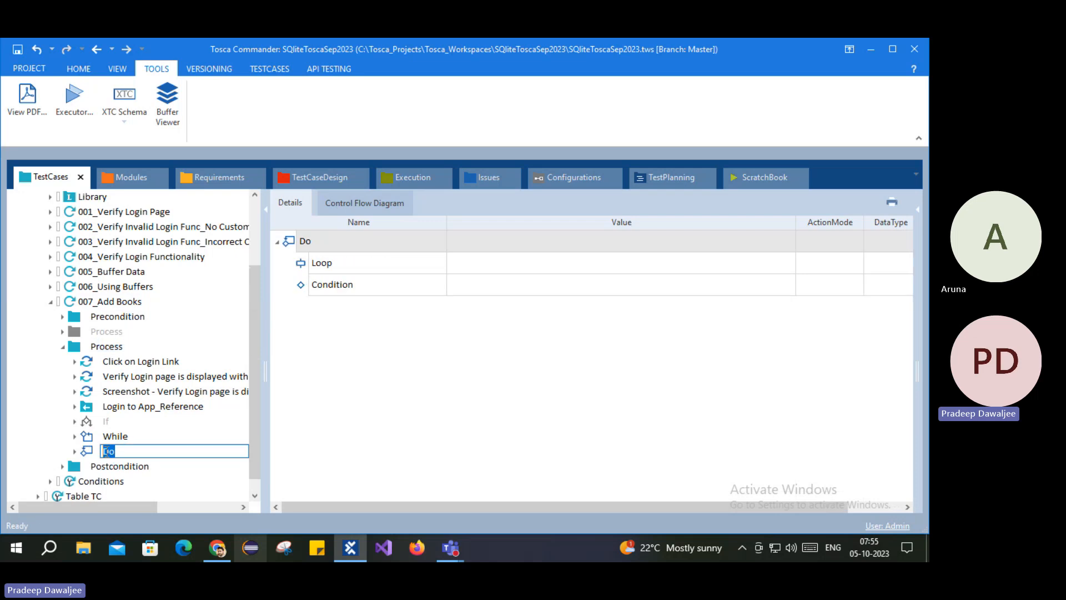
click(74, 451)
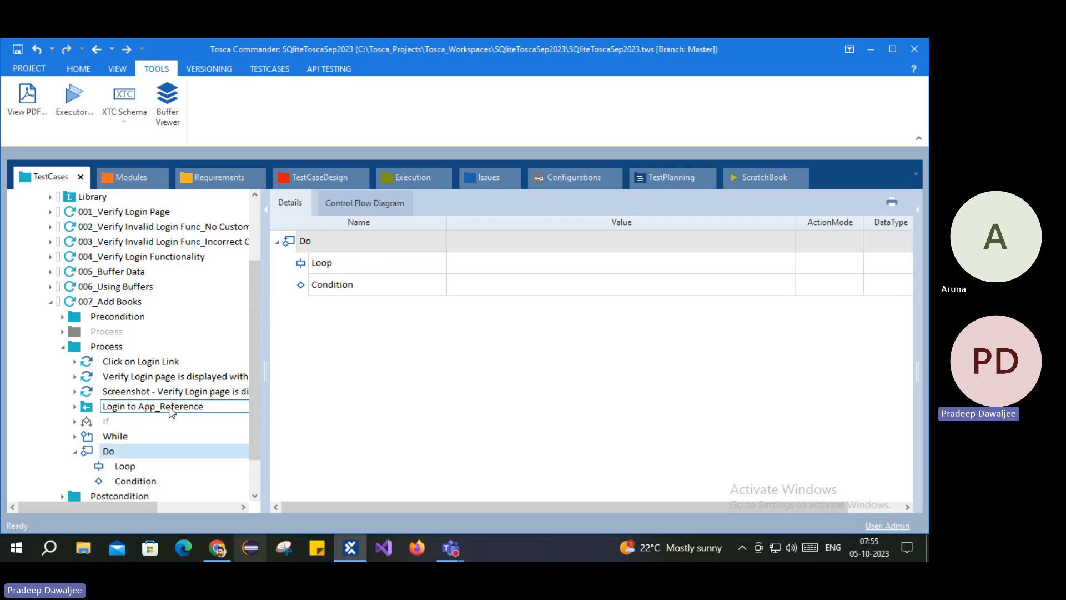
scroll(171, 411, down, 1)
click(128, 422)
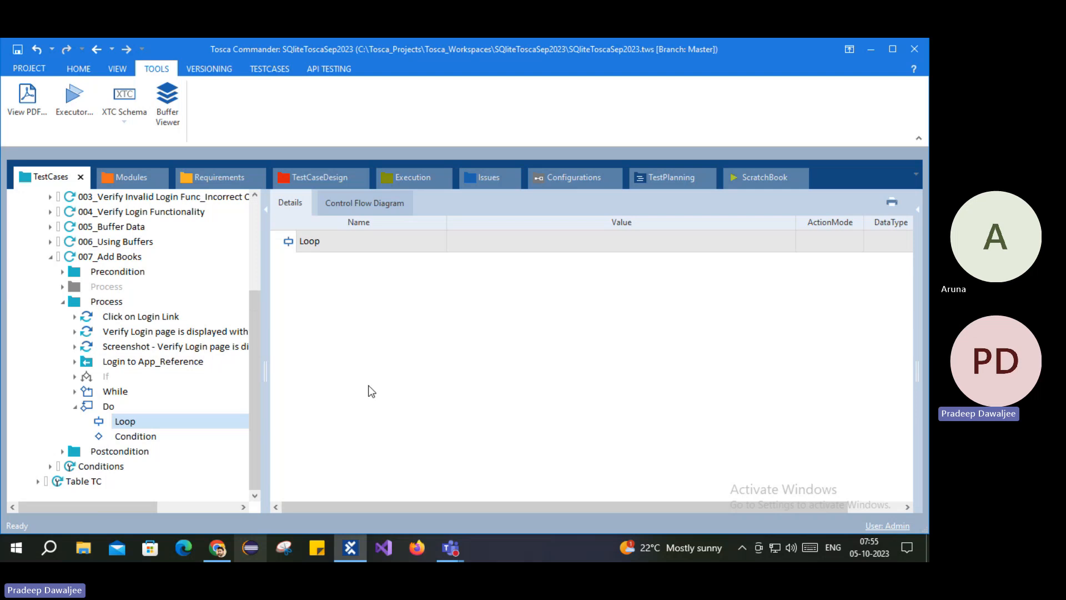
Step: Move the While loop's seven steps into the Do statement's Loop
click(75, 391)
click(125, 421)
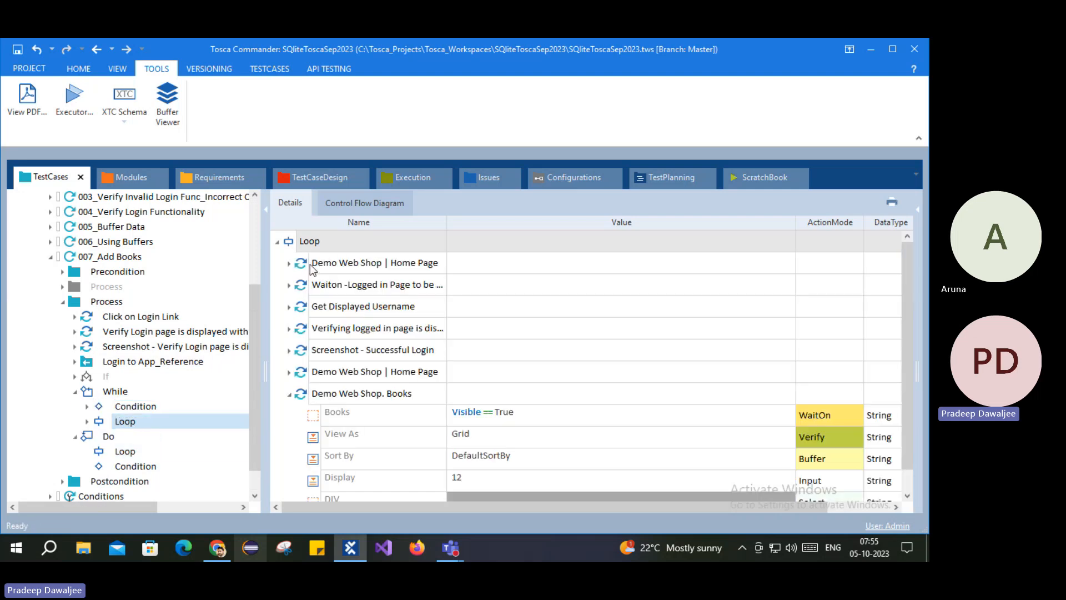
click(289, 395)
click(356, 257)
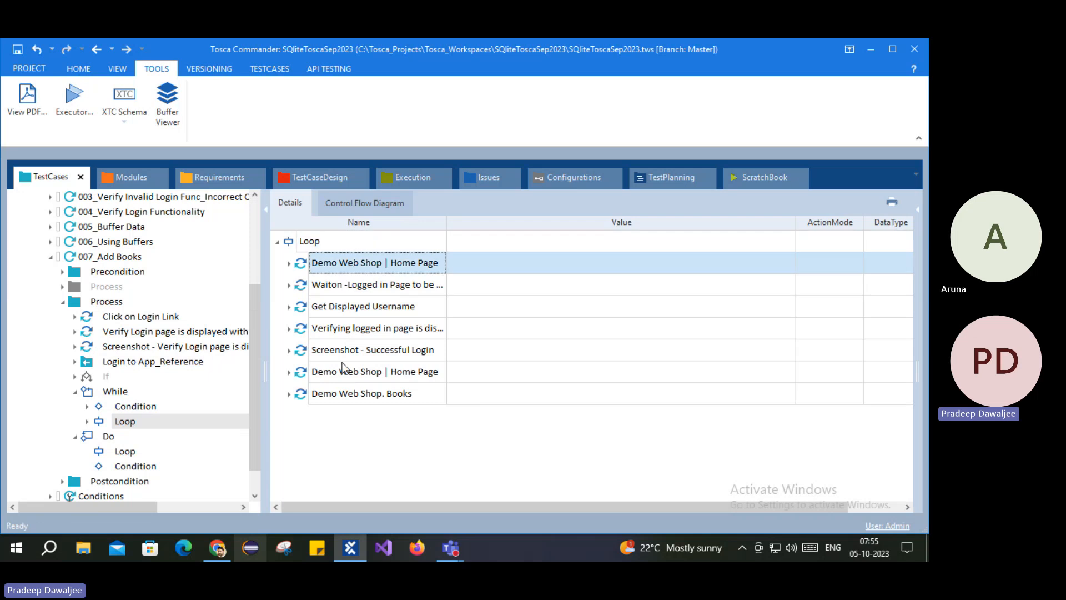
shift+click(334, 395)
drag(319, 294, 123, 450)
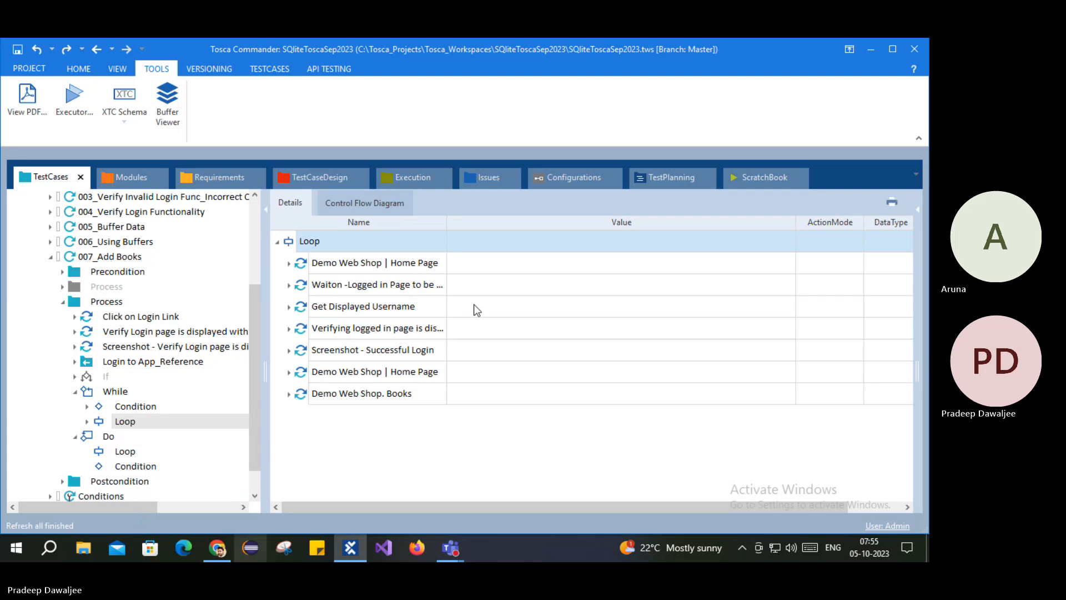
click(333, 265)
shift+click(338, 395)
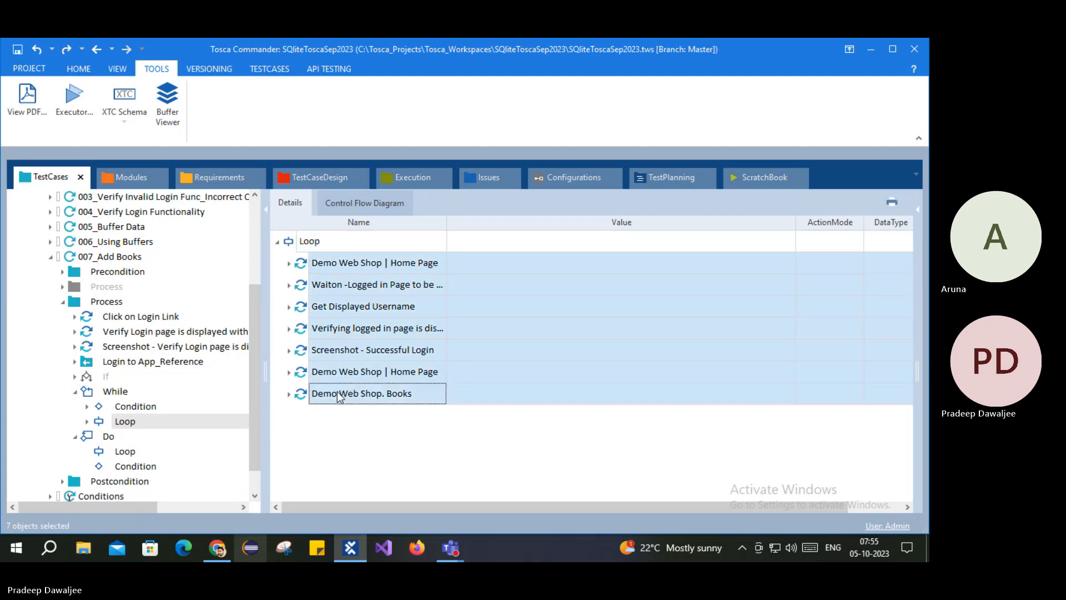
drag(338, 396, 131, 452)
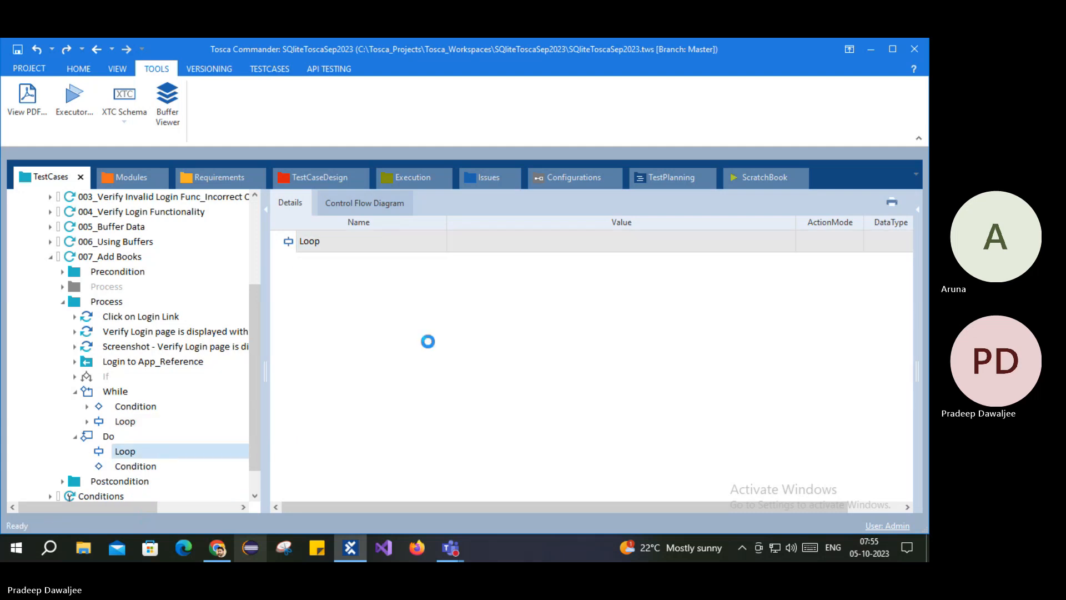
Step: Check the Do loop's steps, then collapse it and open its empty Condition
click(277, 241)
click(277, 241)
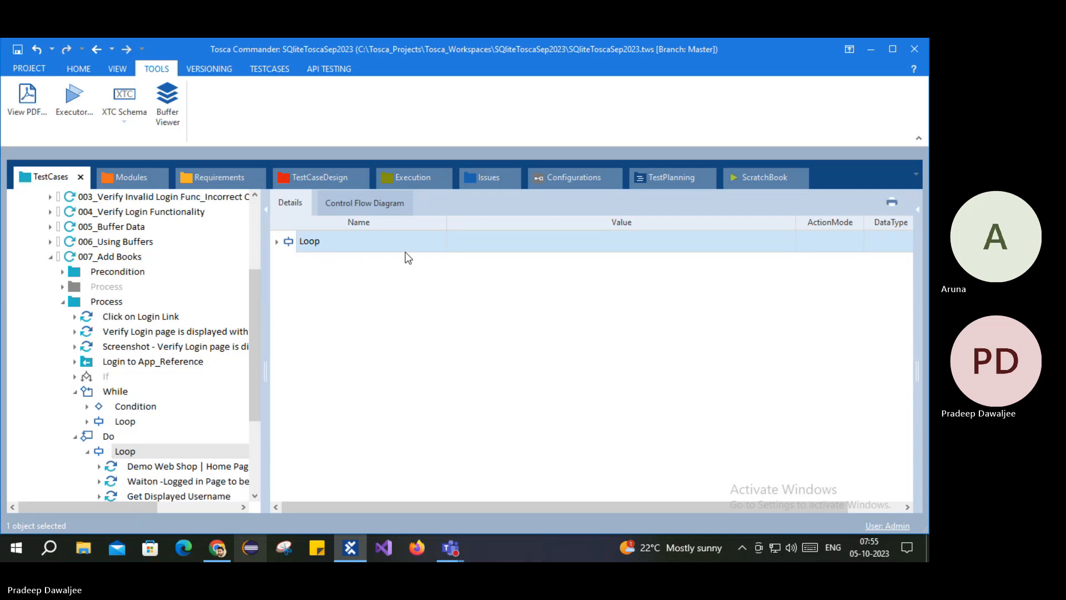
click(87, 450)
click(155, 465)
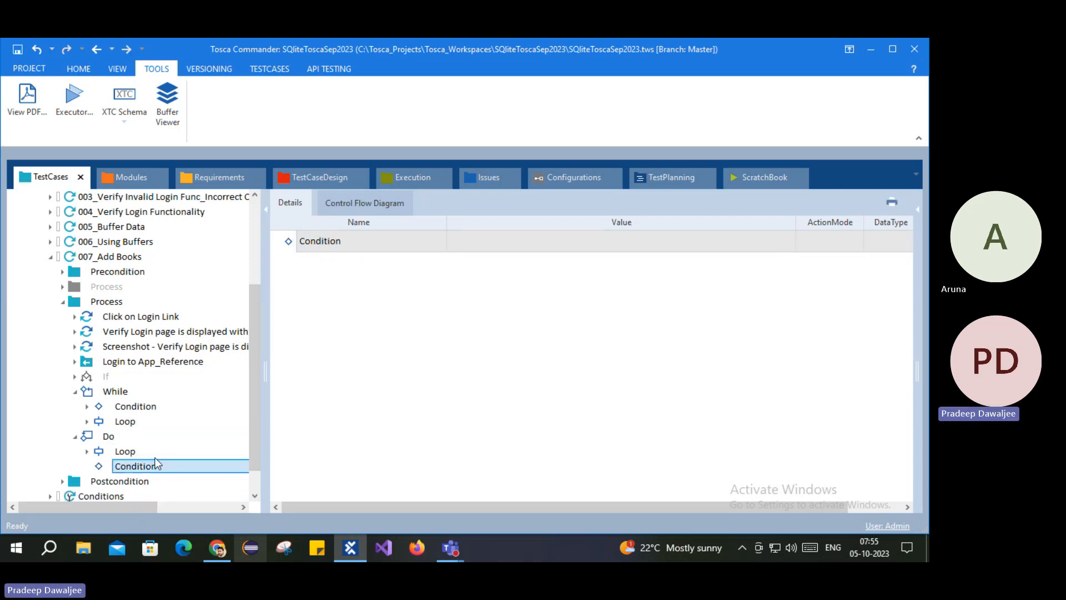
click(221, 552)
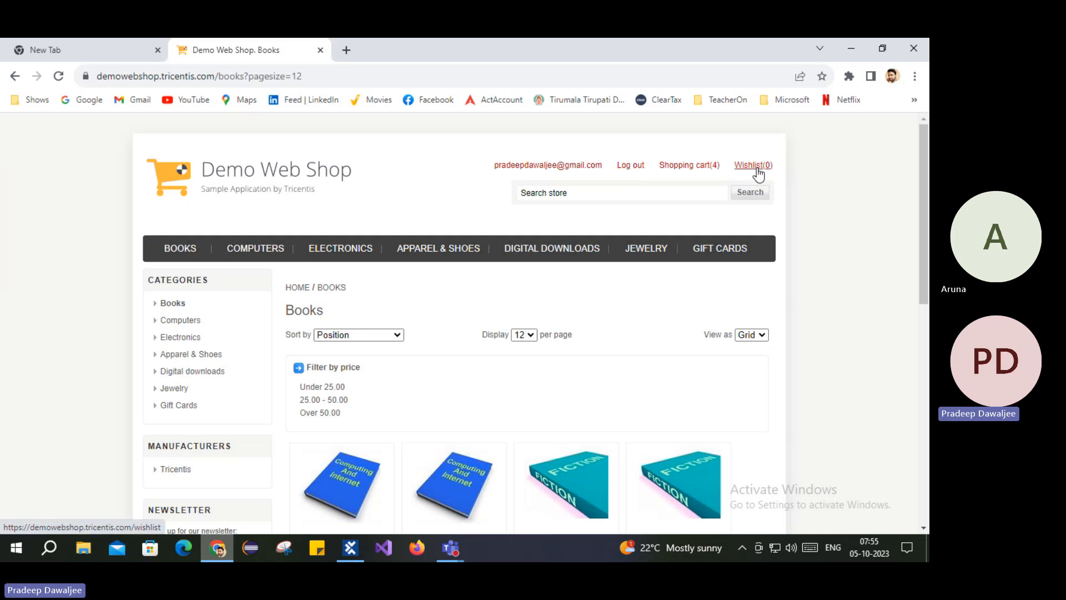
Step: Review the web shop cart holding Computing and Internet ×3 and Fiction ×1
click(696, 165)
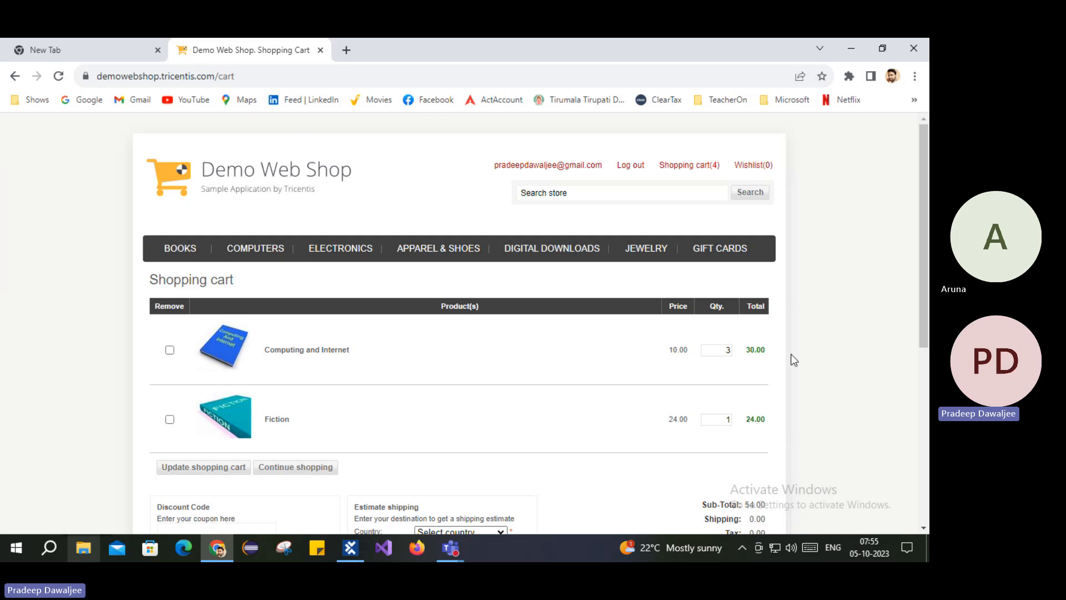
triple_click(228, 279)
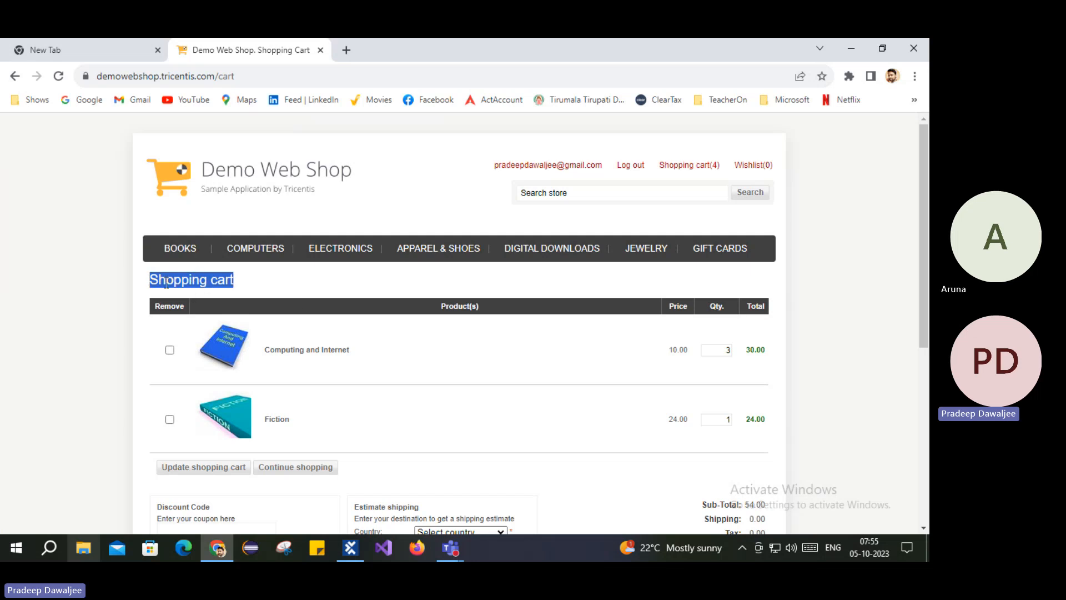
click(350, 548)
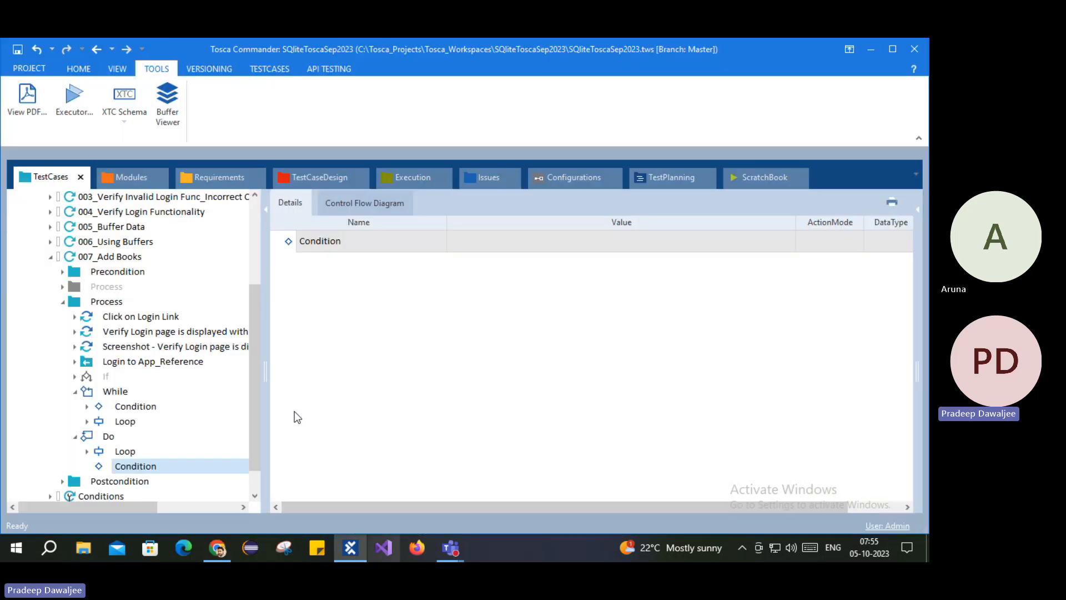
Step: Drag the Demo Web Shop. Login module from Applications > Demo WebShop into Do > Condition
click(132, 177)
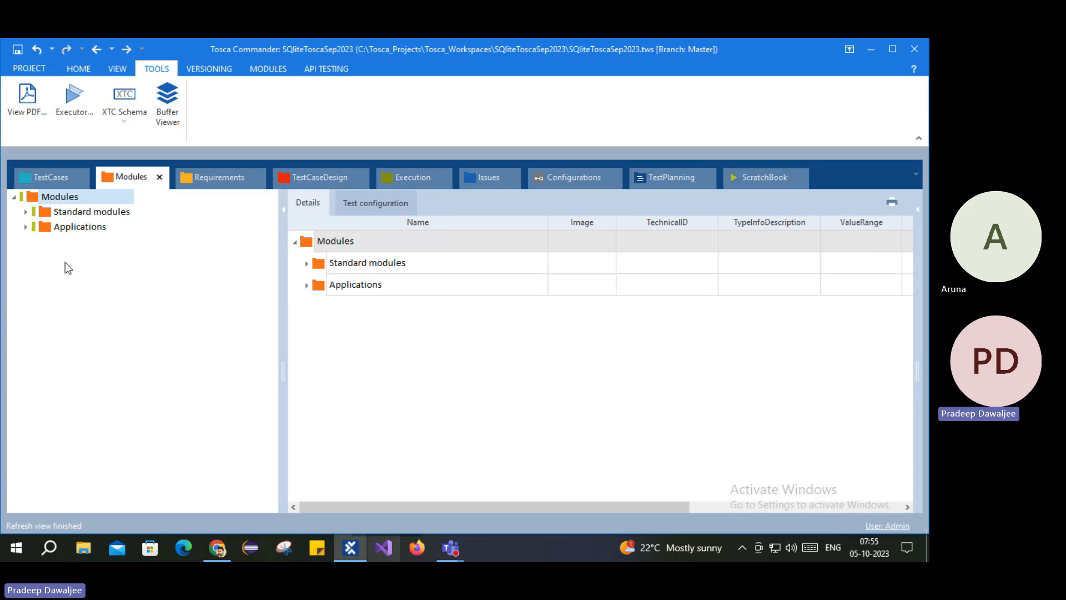
click(26, 227)
click(38, 242)
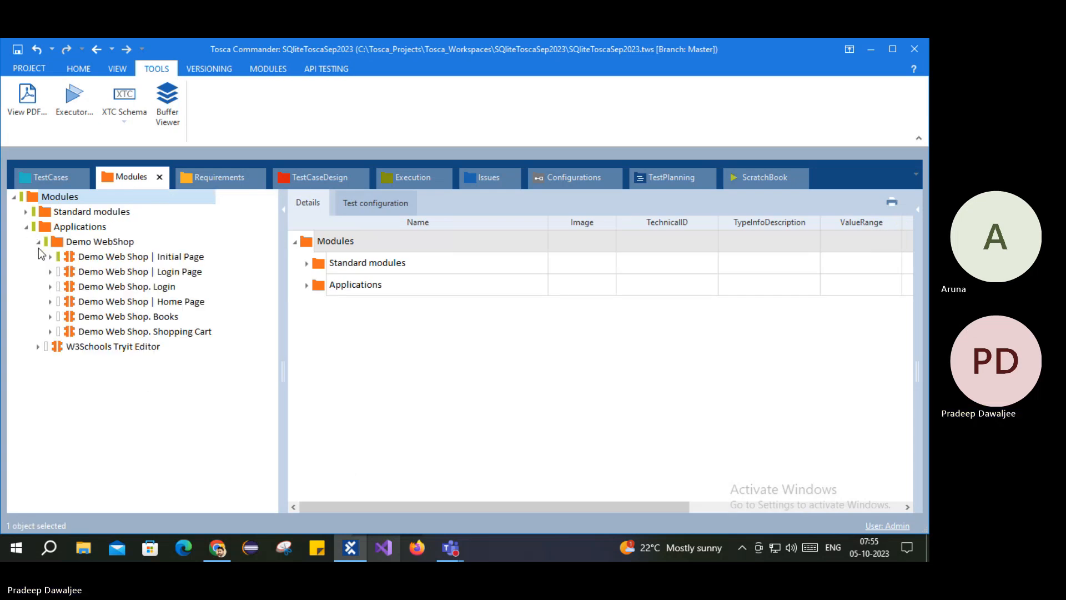
click(92, 332)
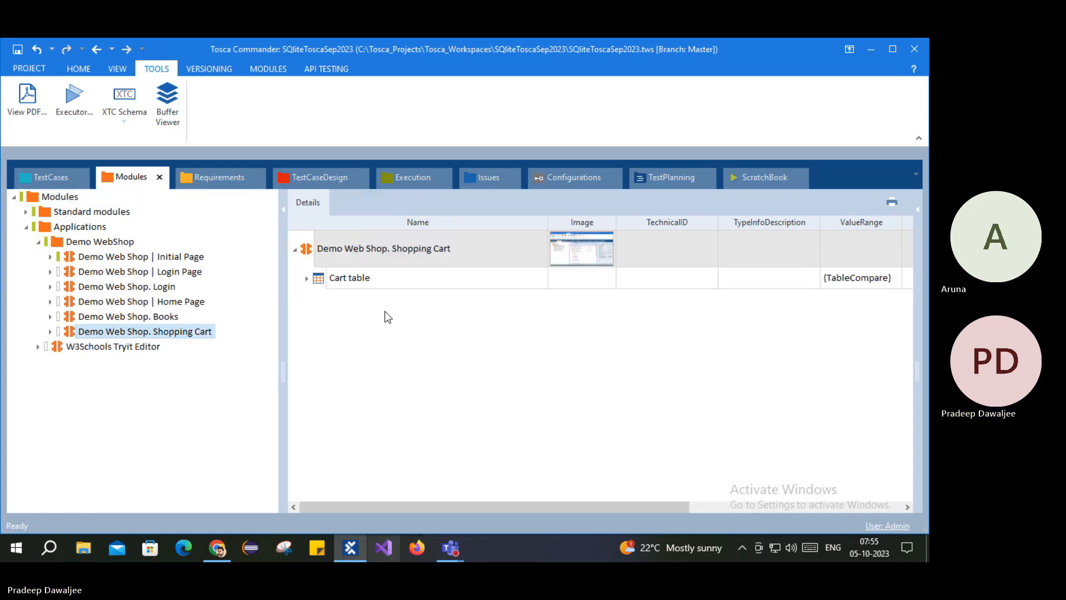
click(128, 316)
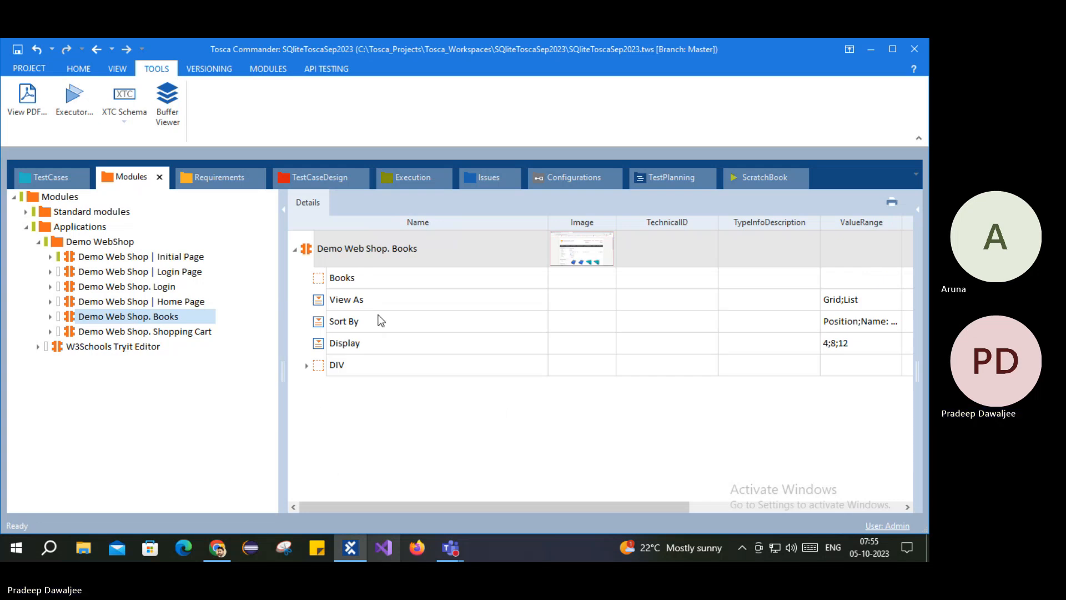
click(161, 302)
click(156, 286)
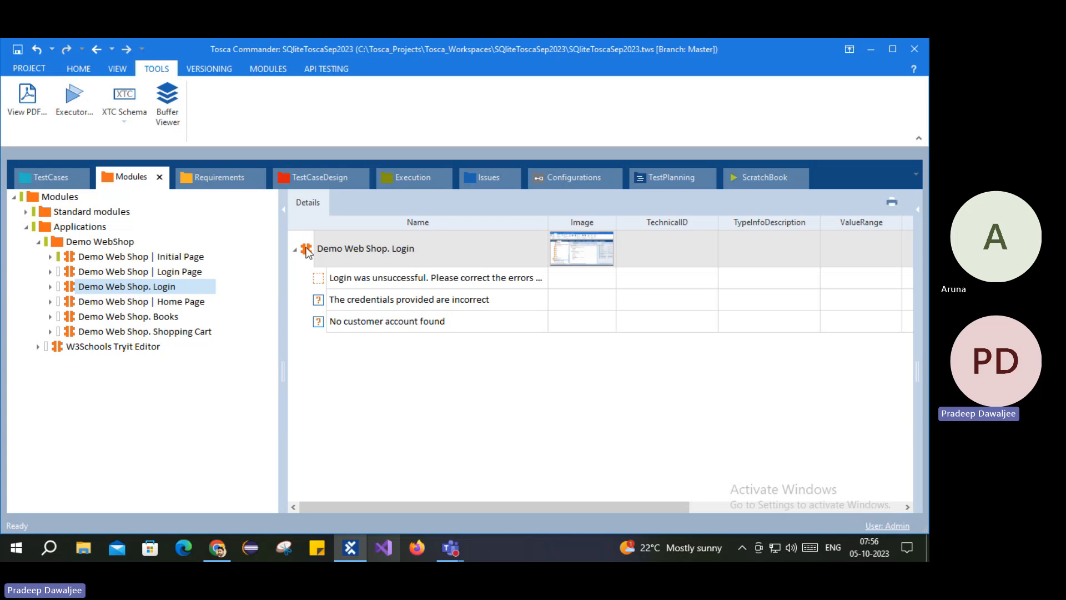
drag(306, 251, 125, 468)
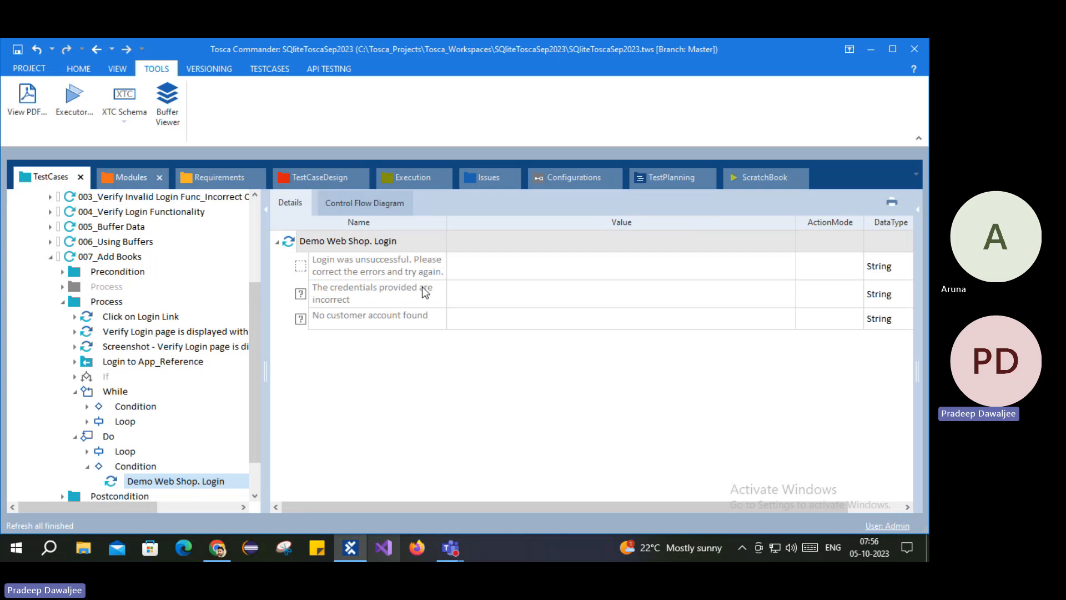
Step: Set 'No customer account found' to Verify with value Exists == True
click(545, 293)
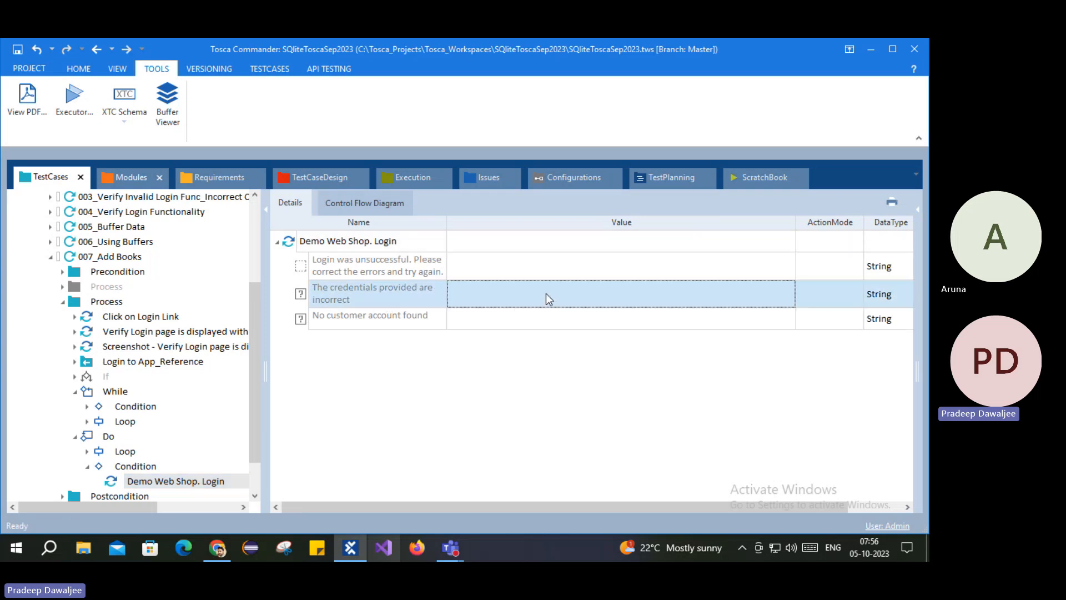
click(546, 293)
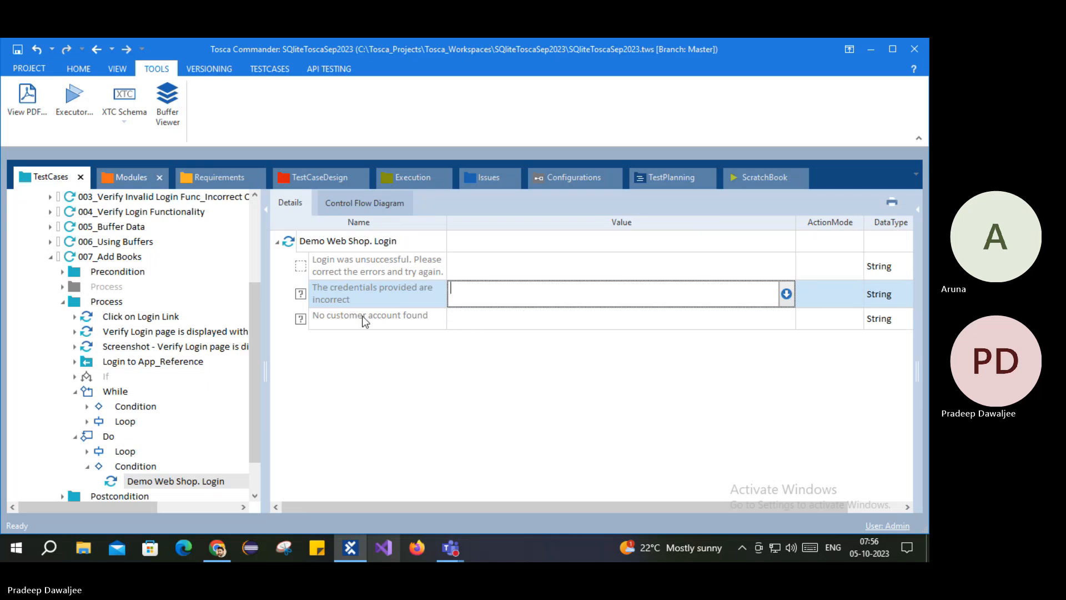
click(522, 318)
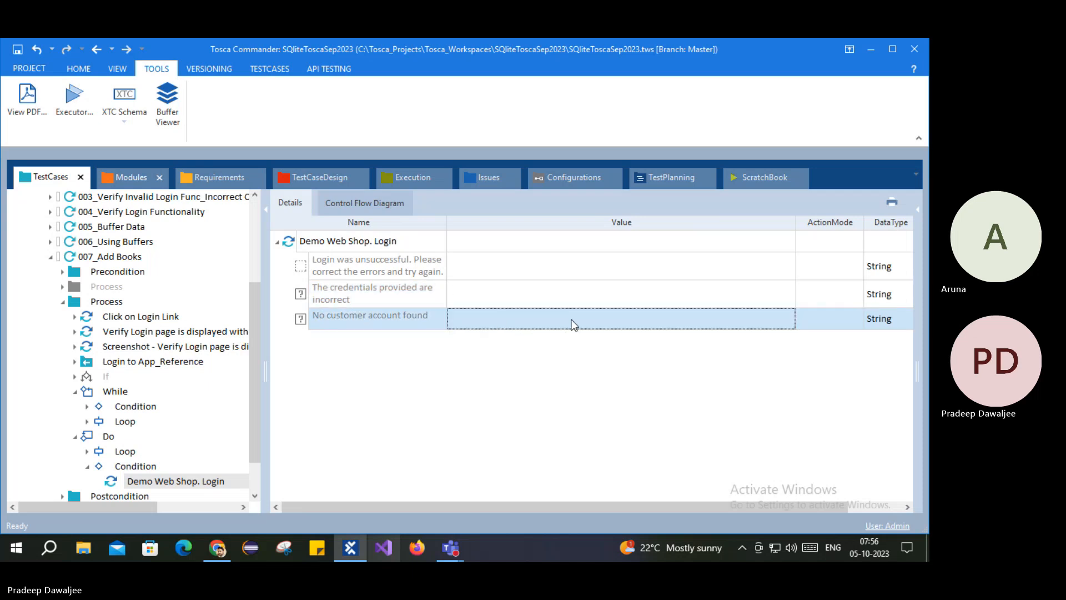
click(572, 321)
click(841, 327)
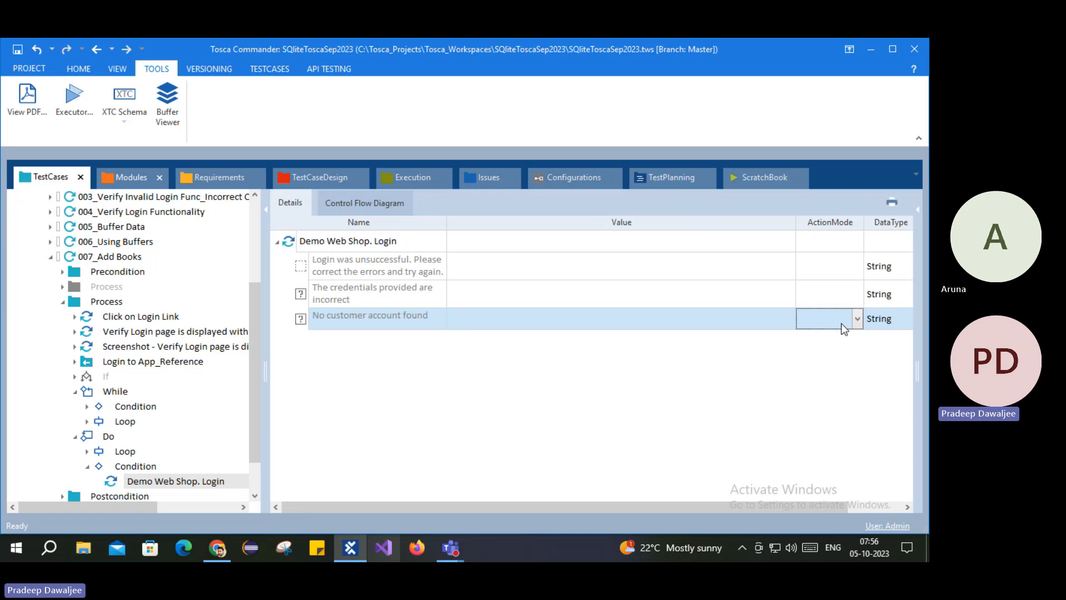
text(v)
click(698, 328)
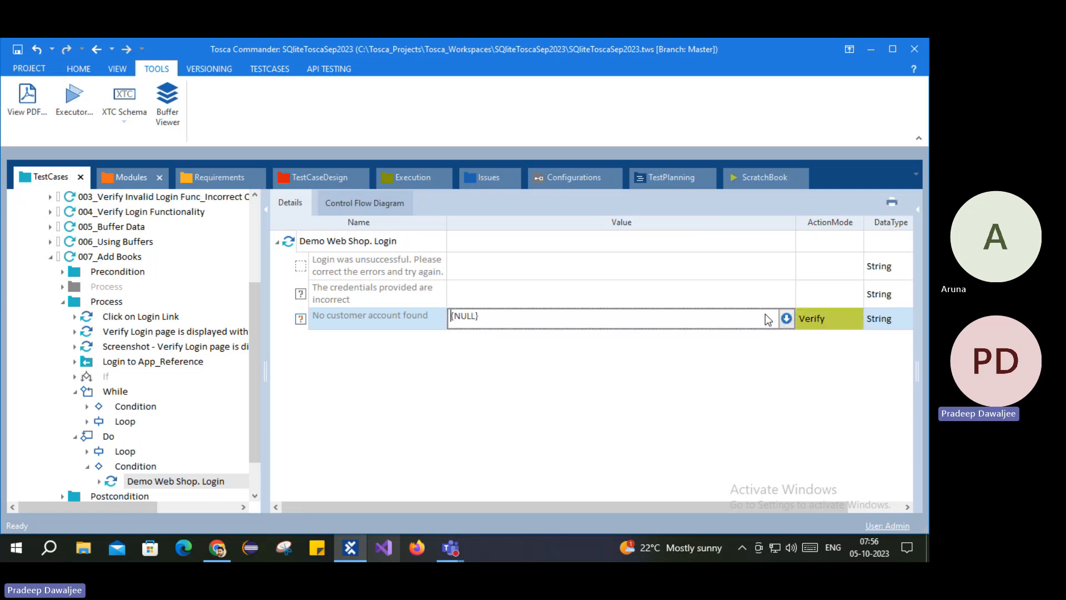
click(785, 319)
click(531, 337)
click(500, 363)
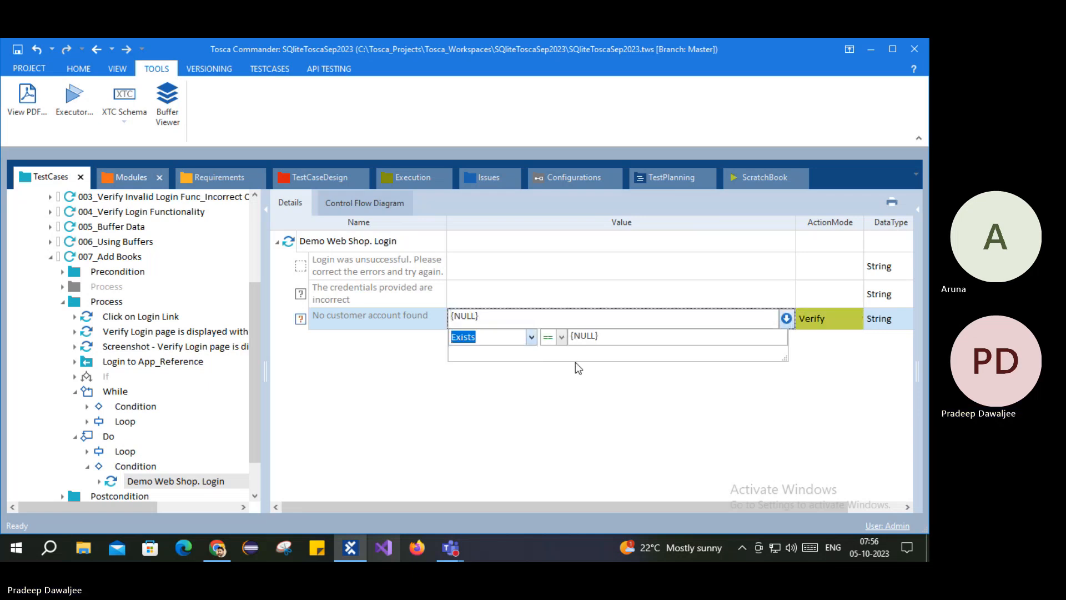
text(Tr)
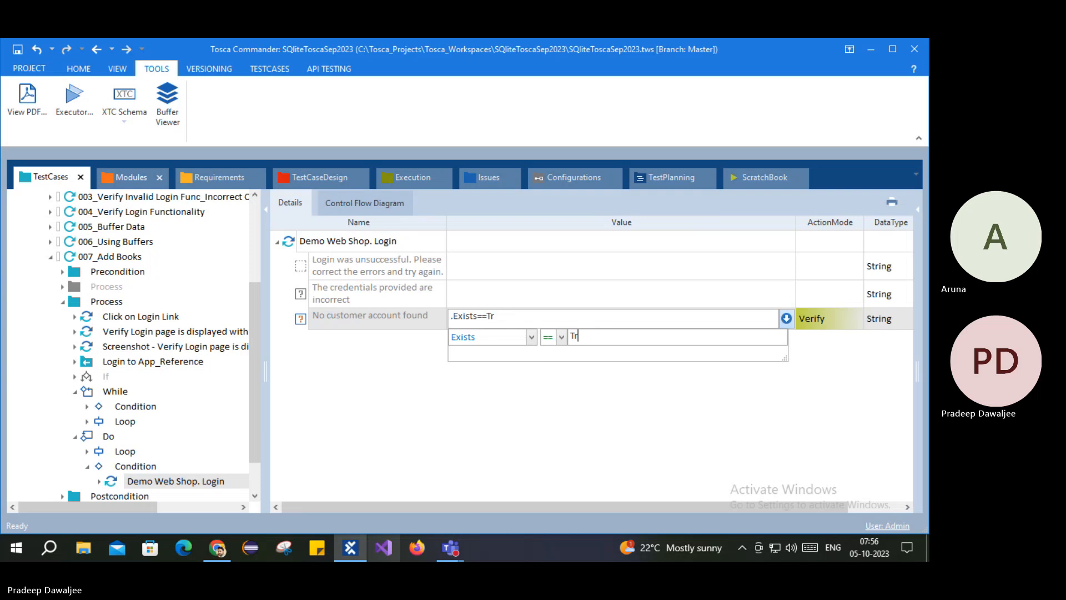
text(iue)
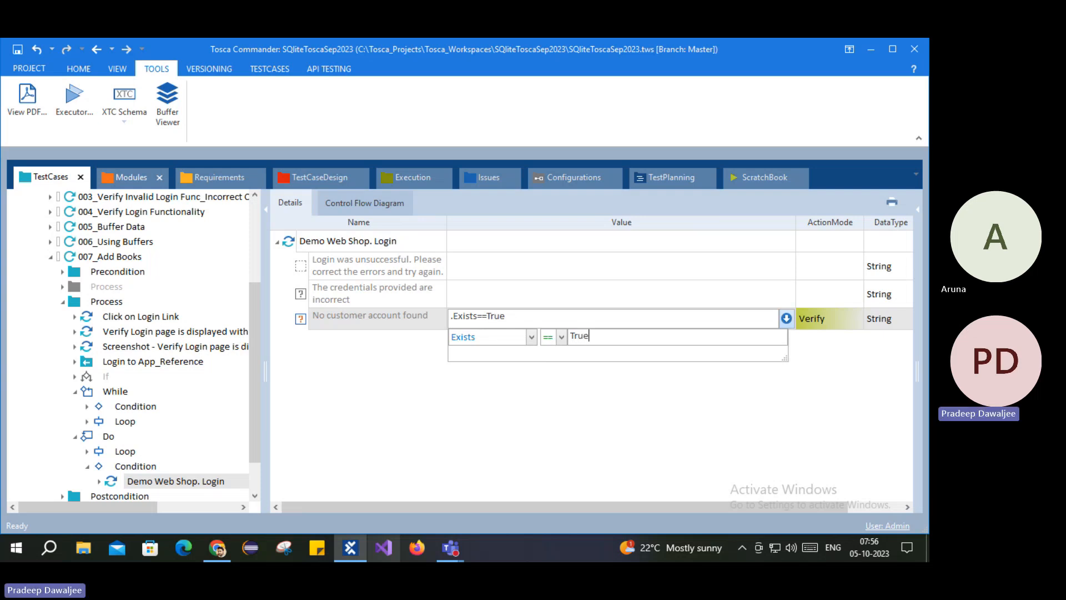
click(469, 406)
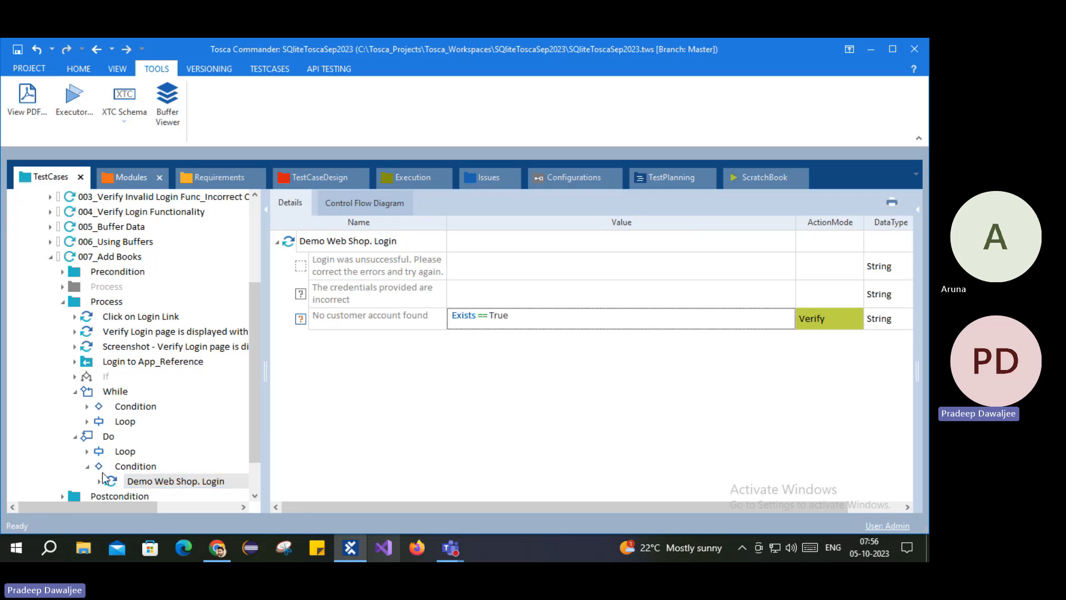
click(126, 454)
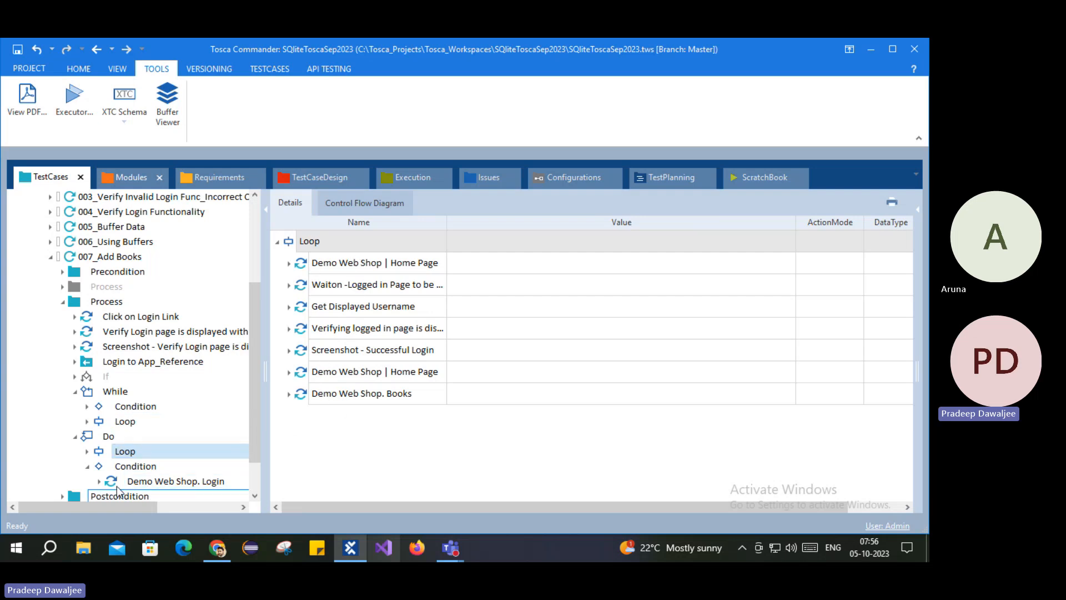
Step: Review the Do statement's Condition contents and its seven Loop steps
click(135, 467)
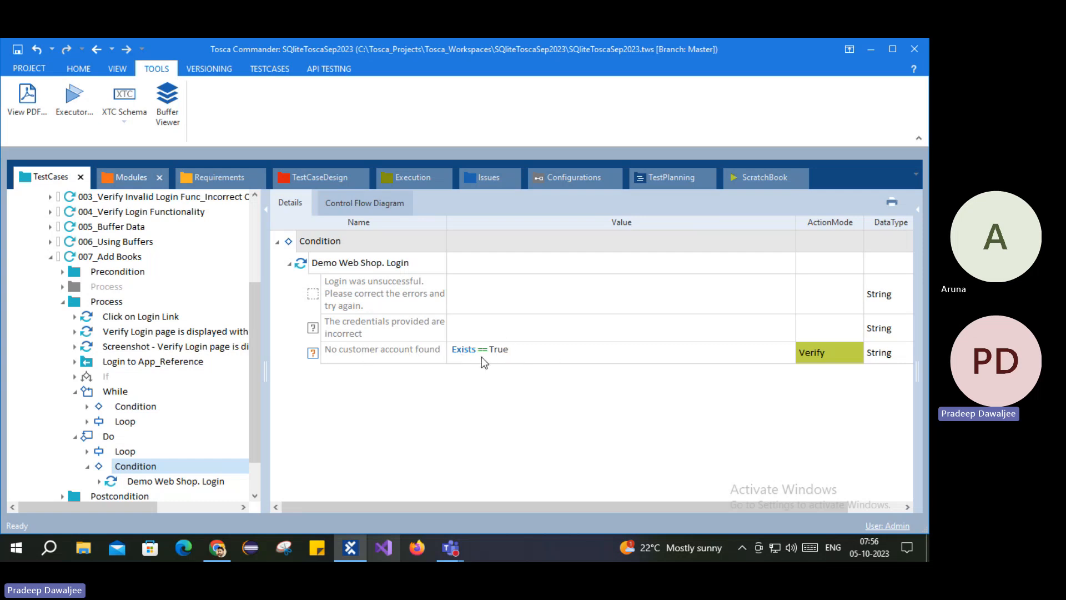
click(124, 451)
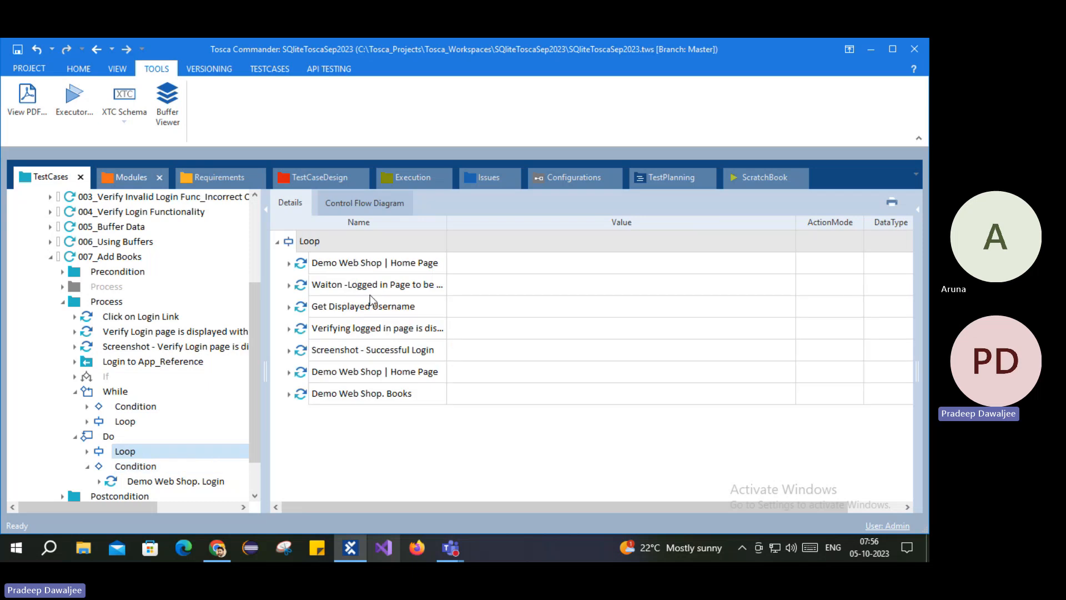
click(111, 436)
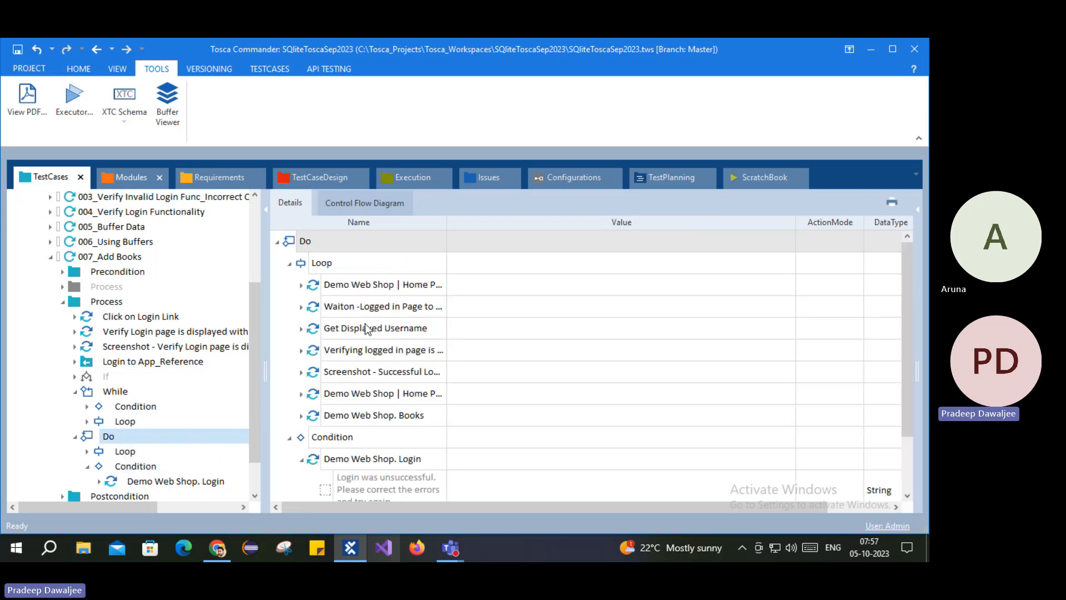
click(337, 441)
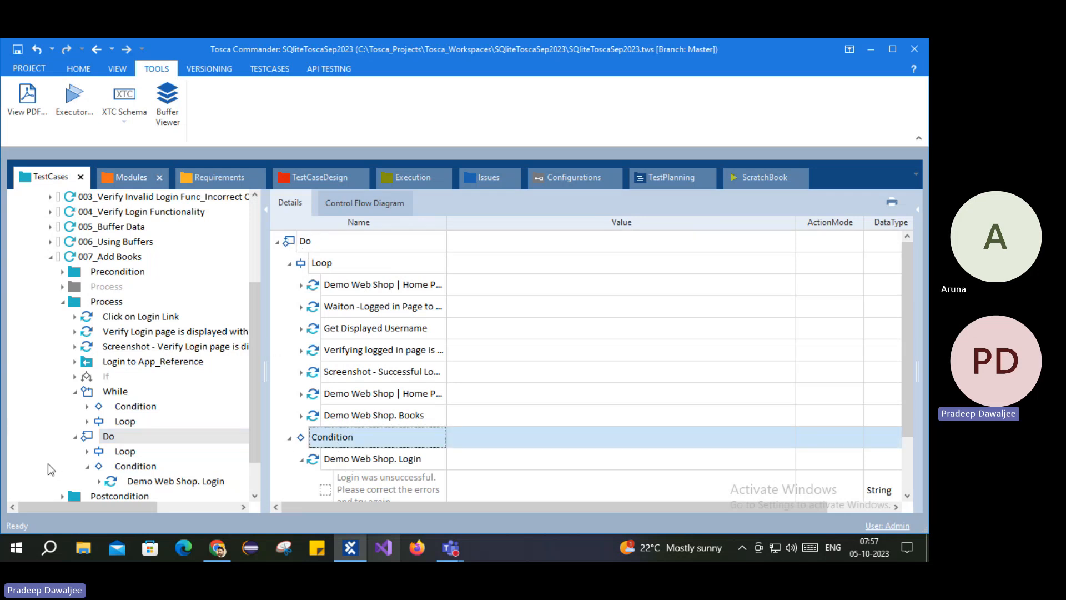
scroll(108, 450, down, 1)
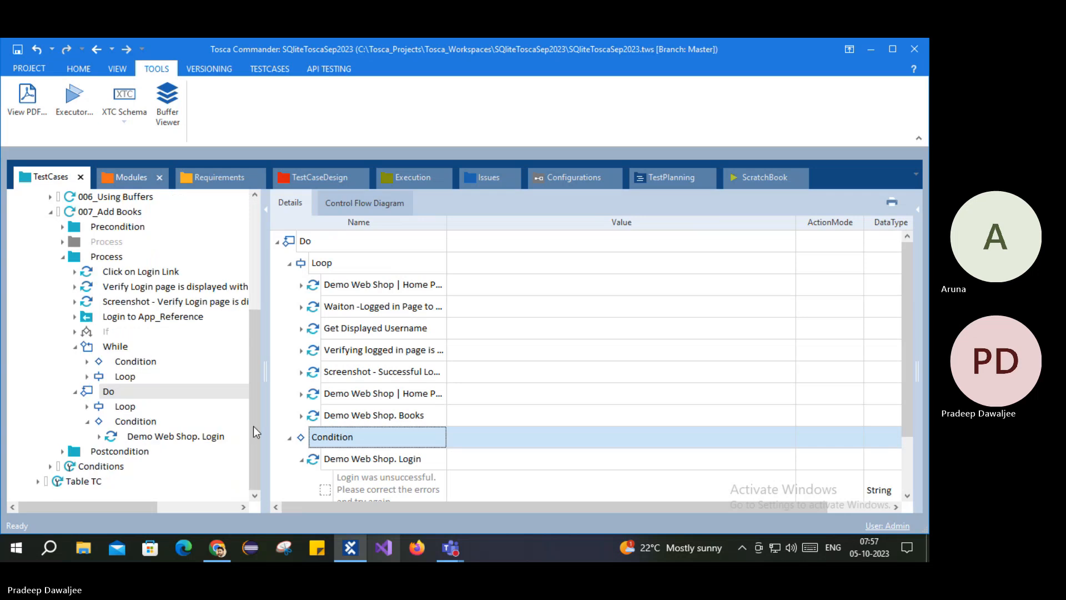
Step: Delete the Demo Web Shop. Login step from the Do Condition
click(156, 438)
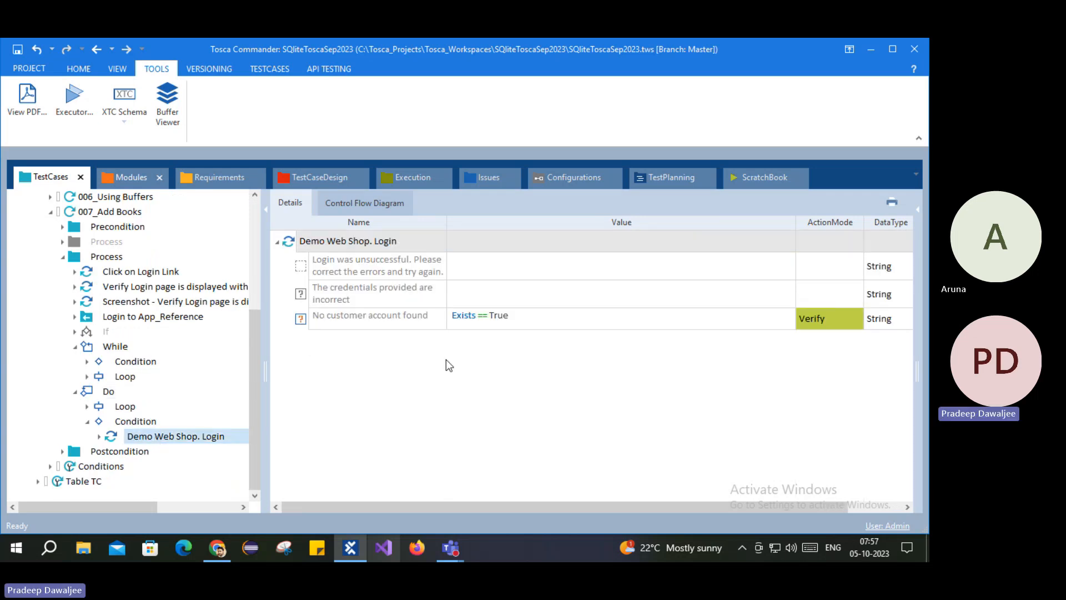
right_click(142, 438)
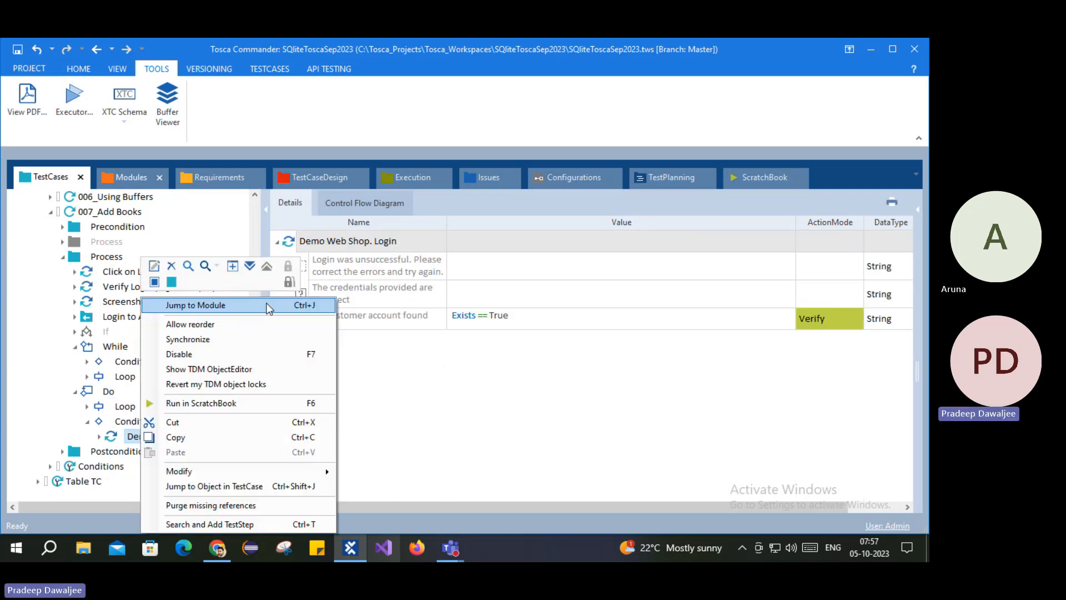
click(171, 267)
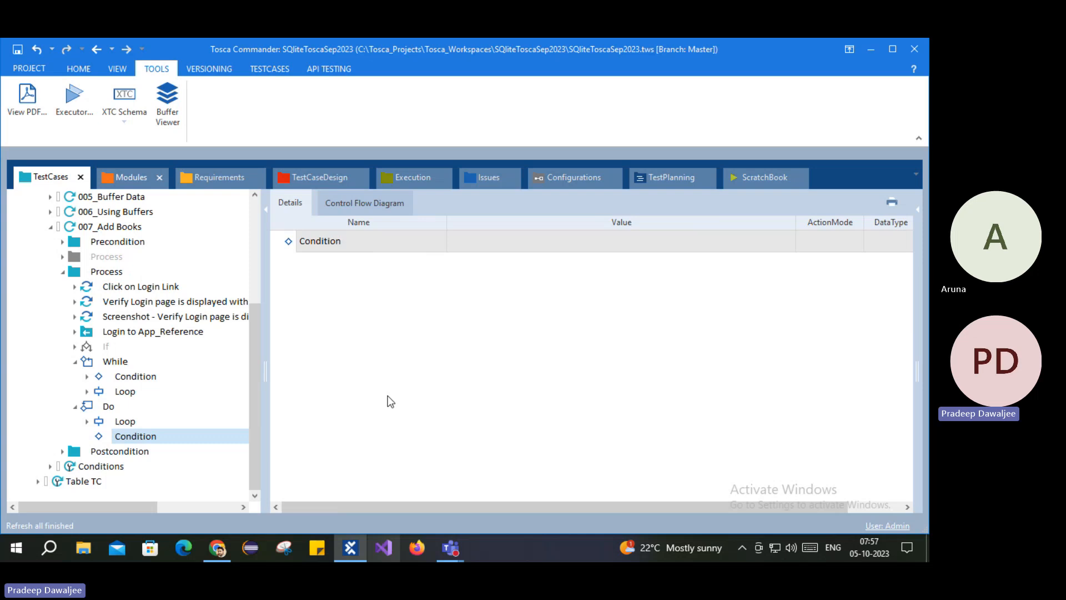
click(338, 236)
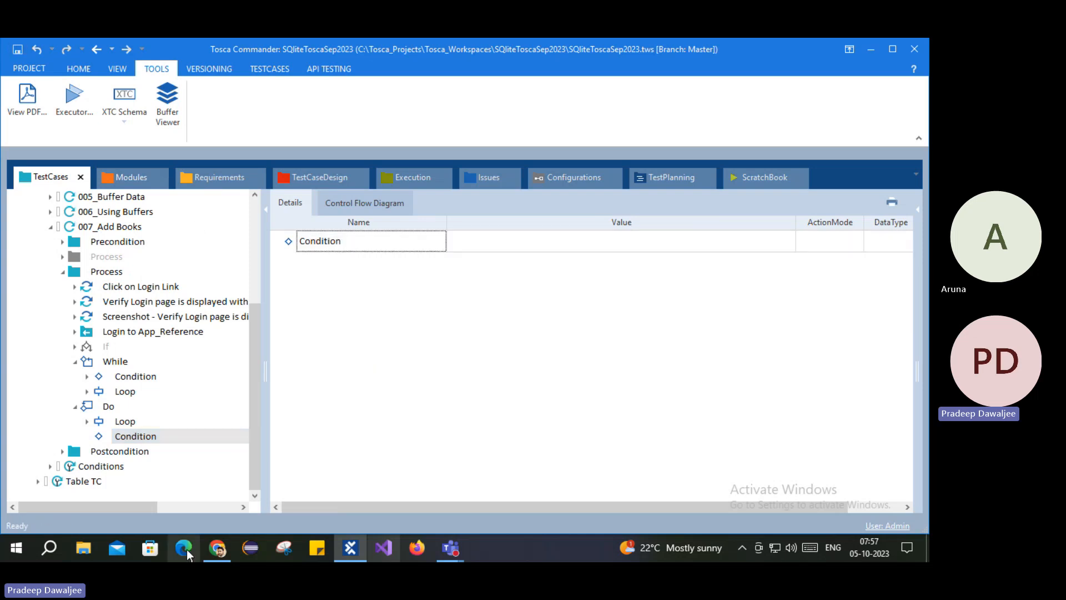
click(217, 548)
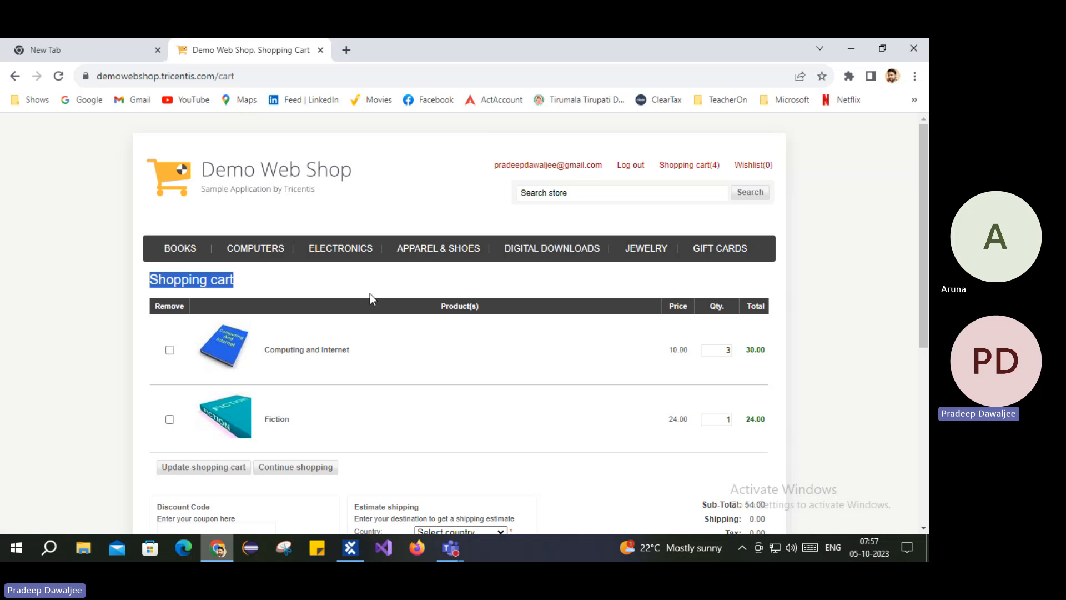
key(alt+Tab)
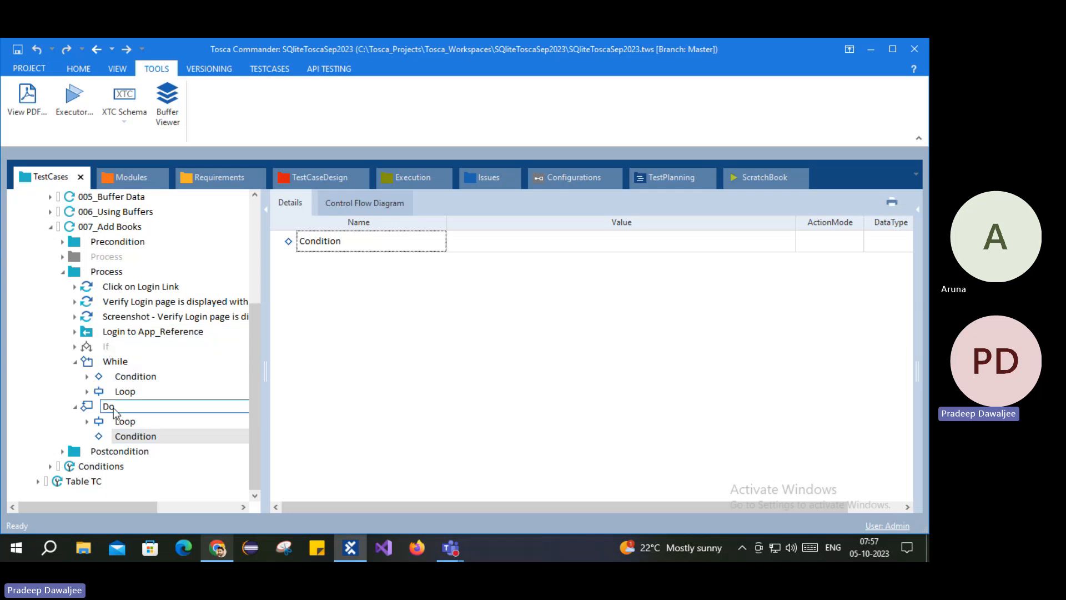
Step: Collapse the While and Do statements and the Process folder of 007_Add Books
click(75, 361)
click(75, 405)
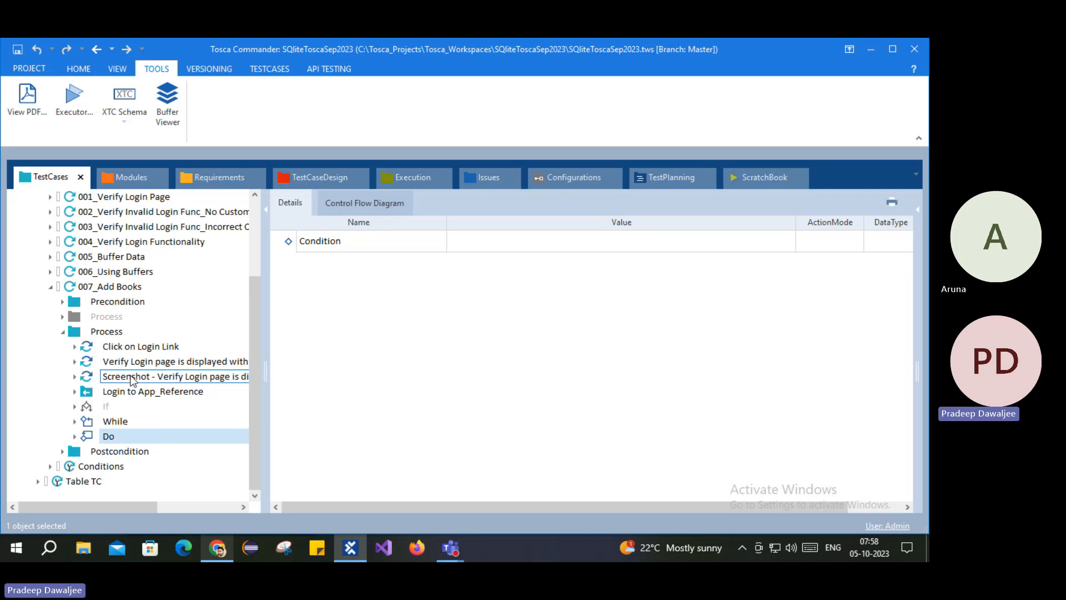
click(95, 335)
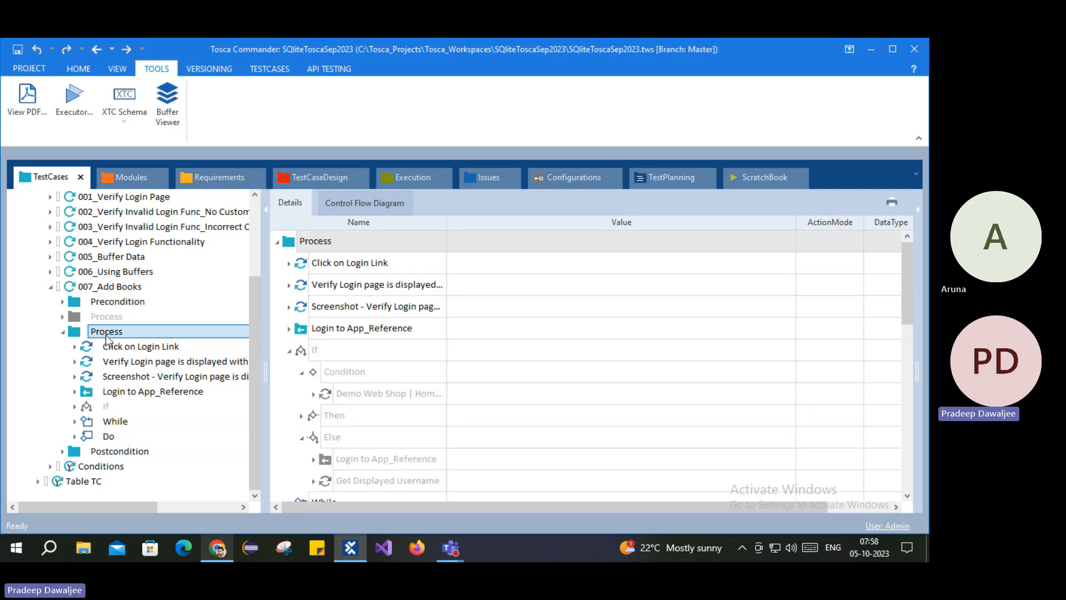
right_click(106, 339)
click(221, 318)
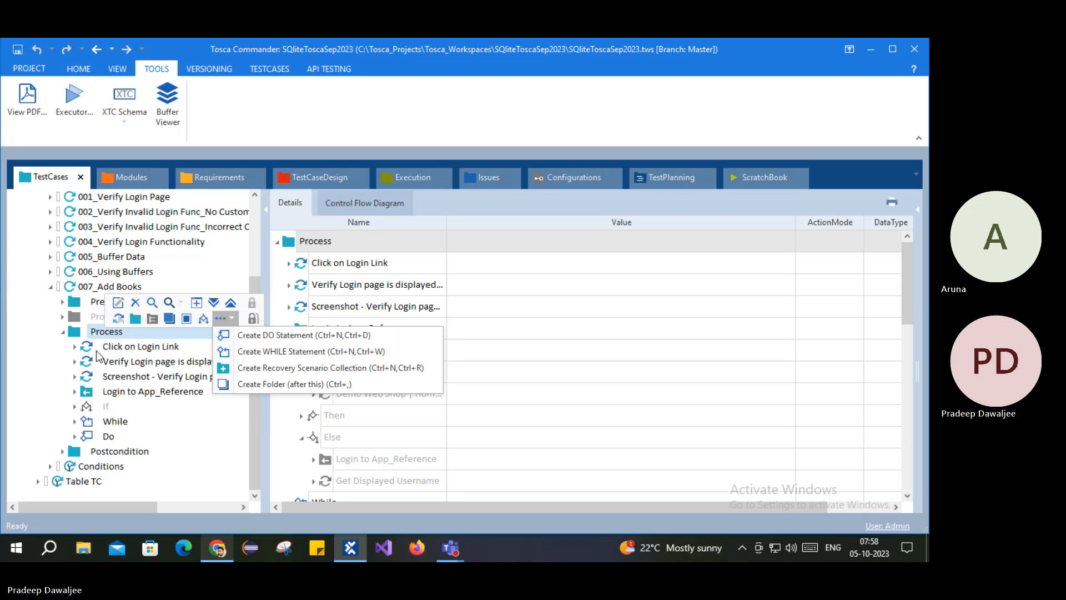
click(63, 331)
Step: In the Conditions test case, add a new Do statement and view its Loop and Condition
click(98, 466)
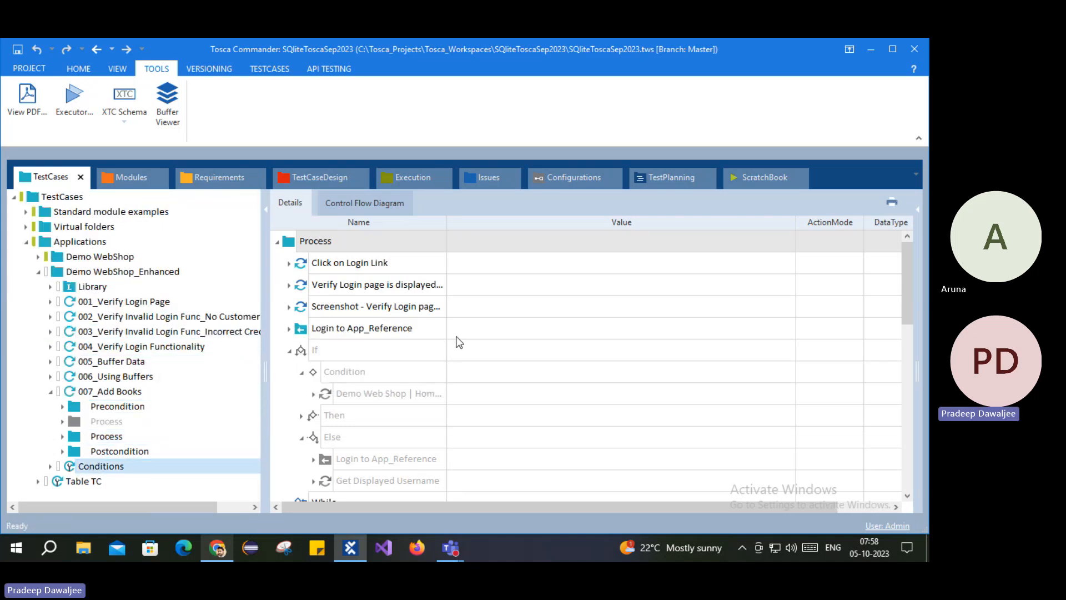
click(290, 264)
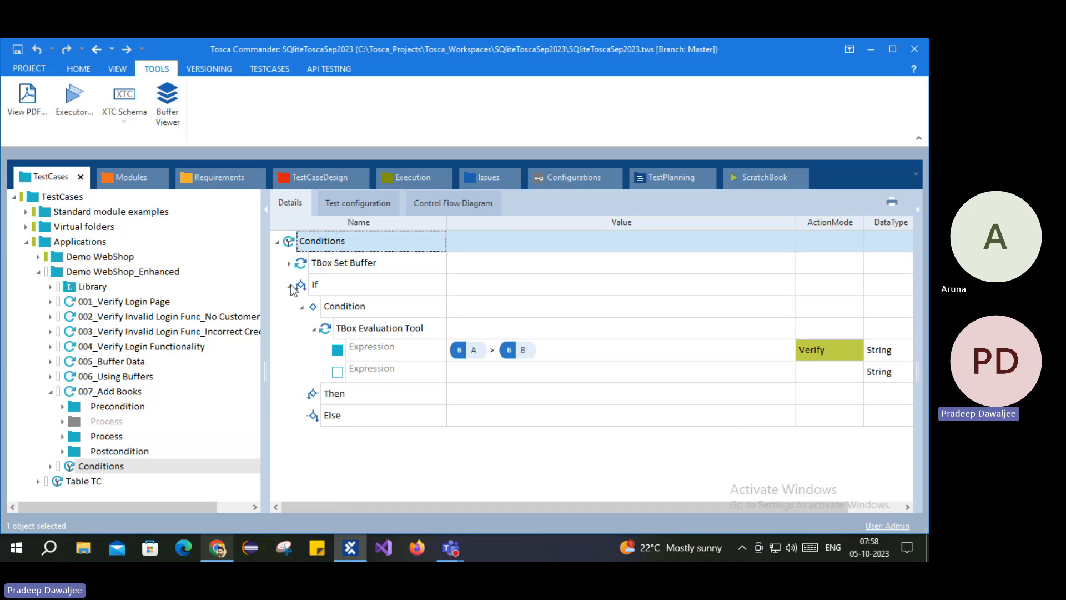
click(291, 286)
right_click(294, 247)
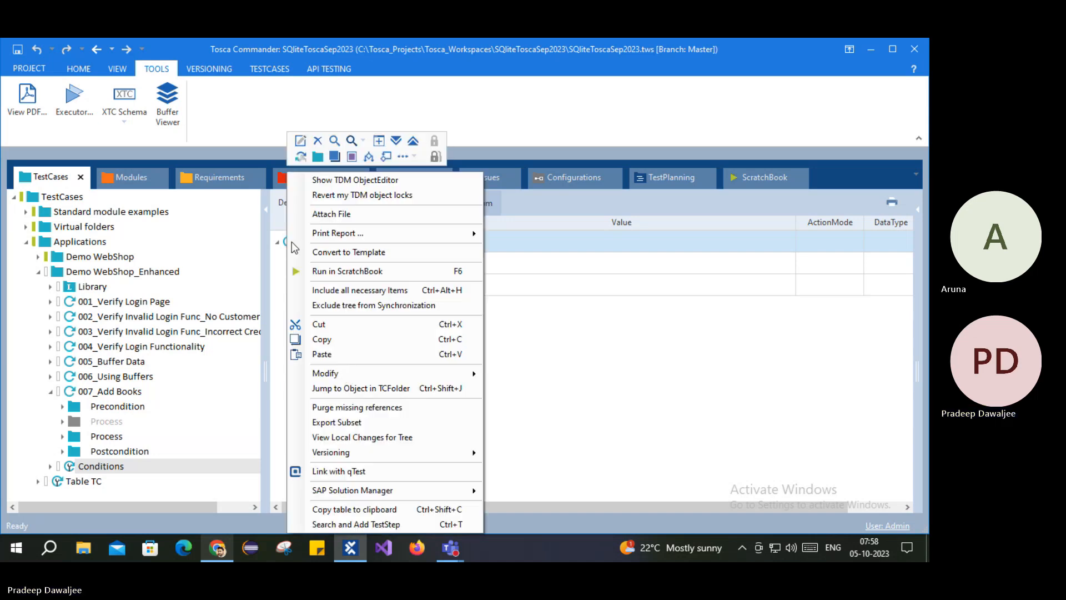
click(403, 156)
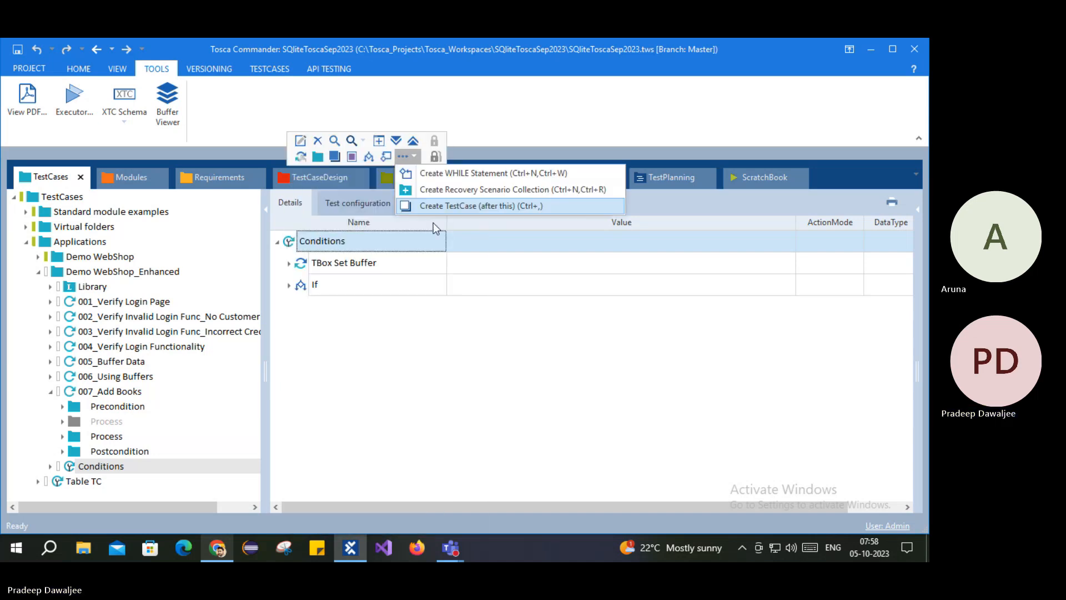
click(465, 175)
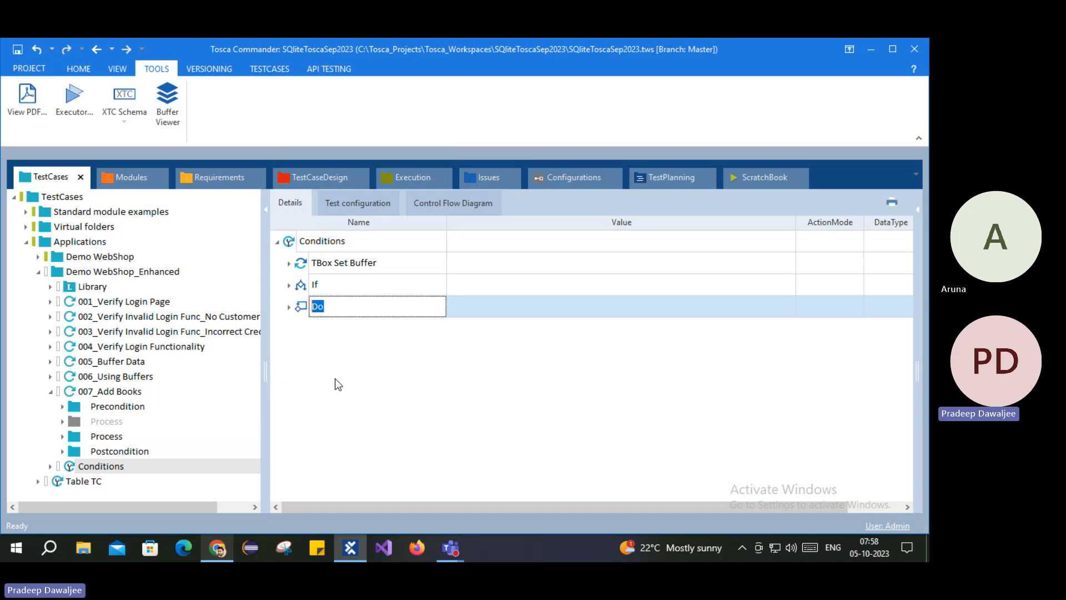
click(290, 307)
click(315, 332)
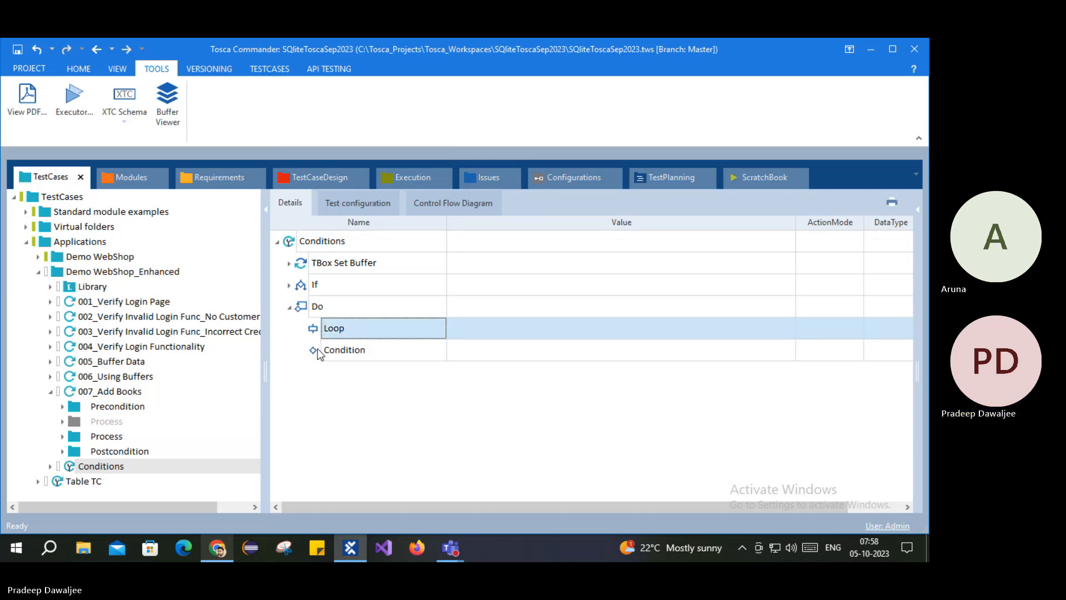
click(329, 355)
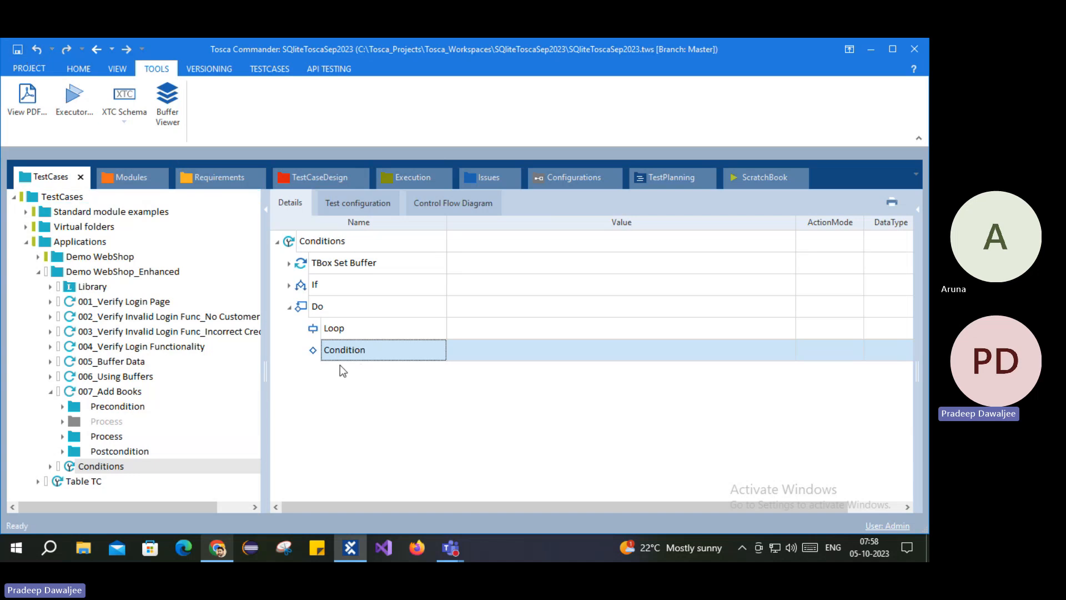
Step: Check the buffer values for A and B, then disable the If statement
click(288, 264)
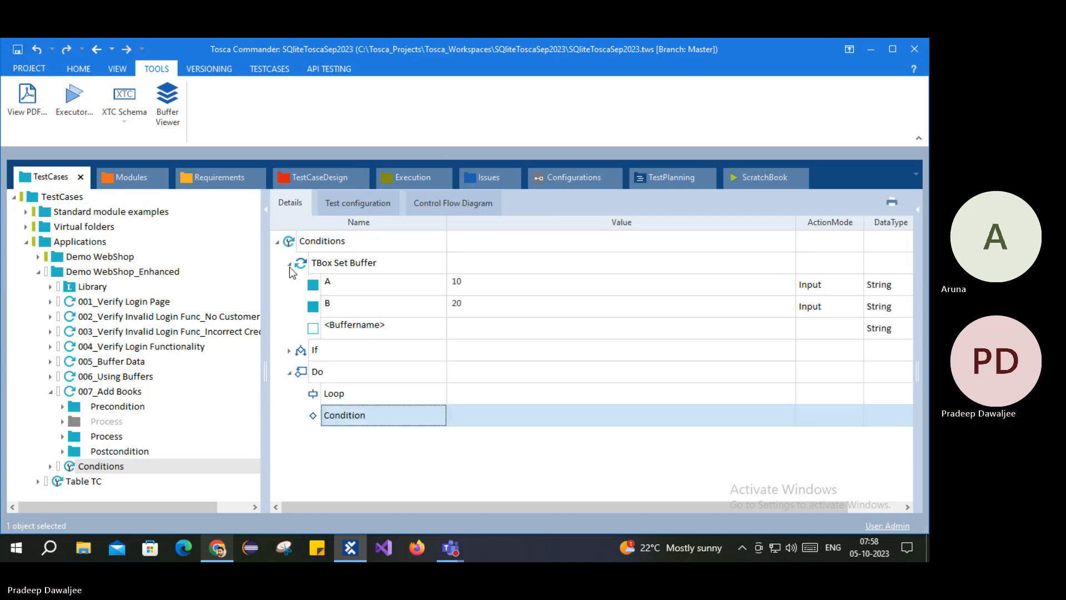
click(336, 282)
right_click(303, 355)
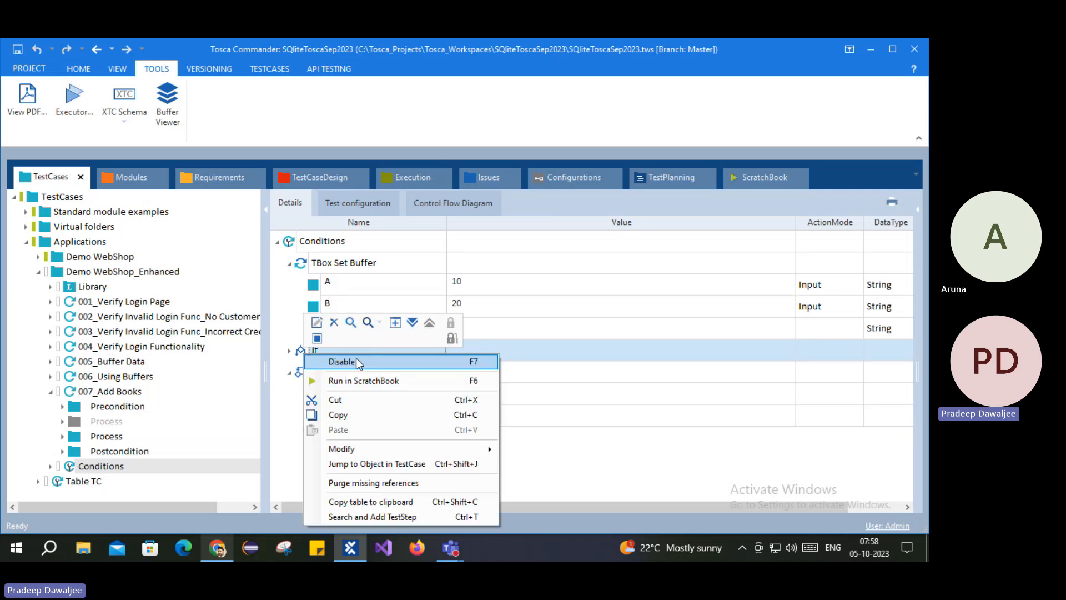
click(355, 358)
click(400, 307)
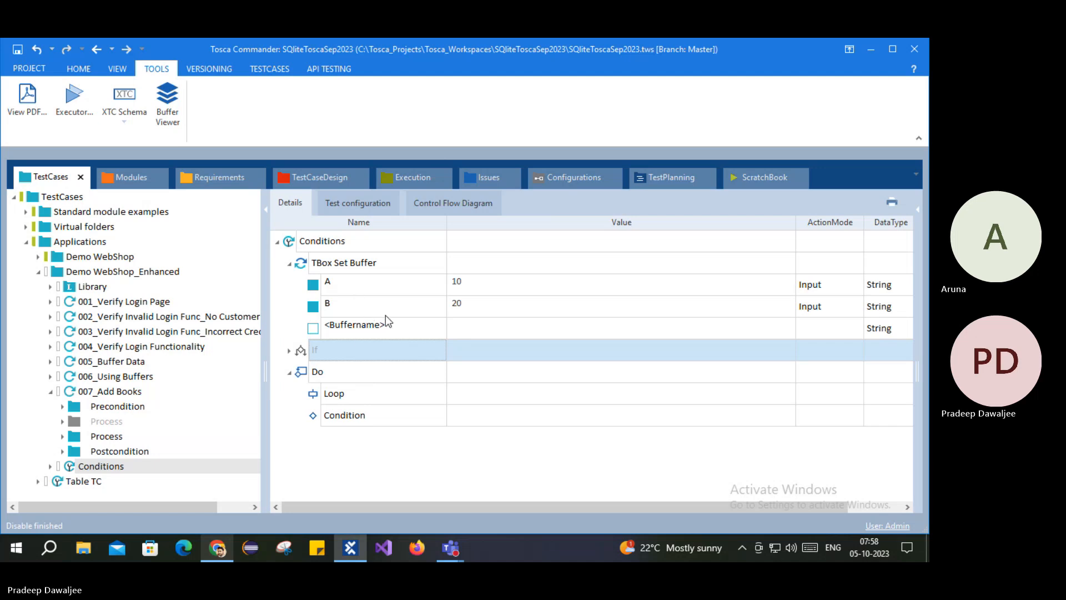
Step: Delete the Do statement from the Conditions test case
click(320, 400)
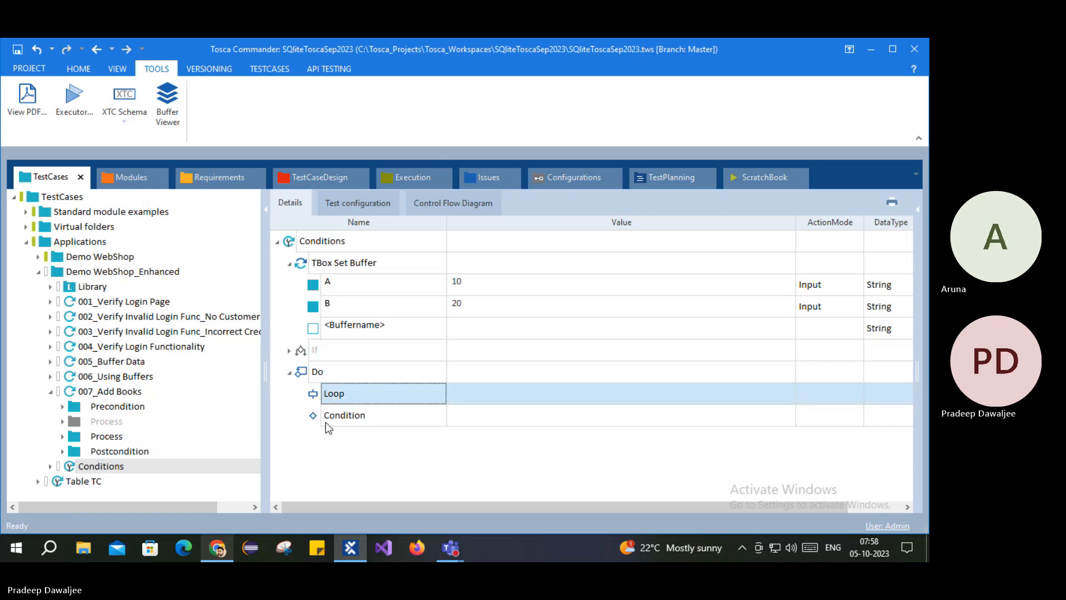
right_click(316, 395)
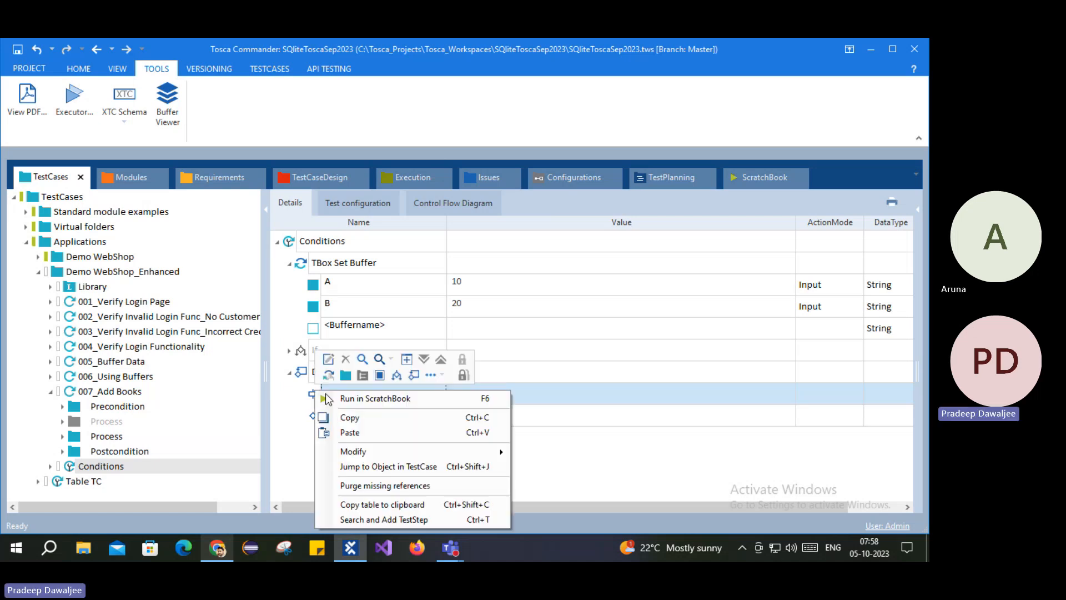
click(370, 519)
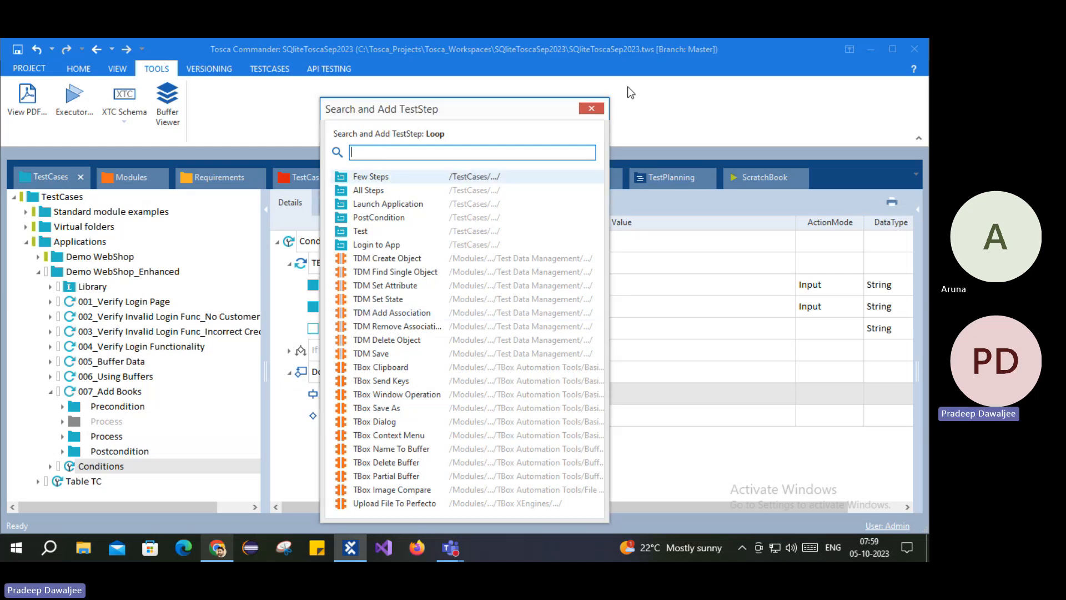
click(591, 109)
right_click(311, 367)
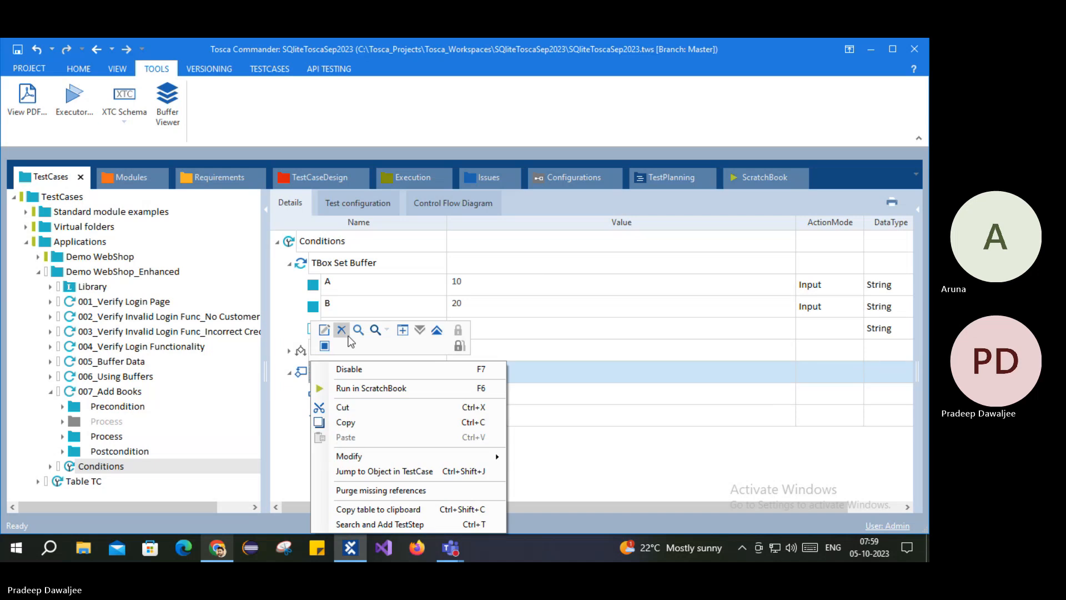
click(345, 332)
right_click(355, 239)
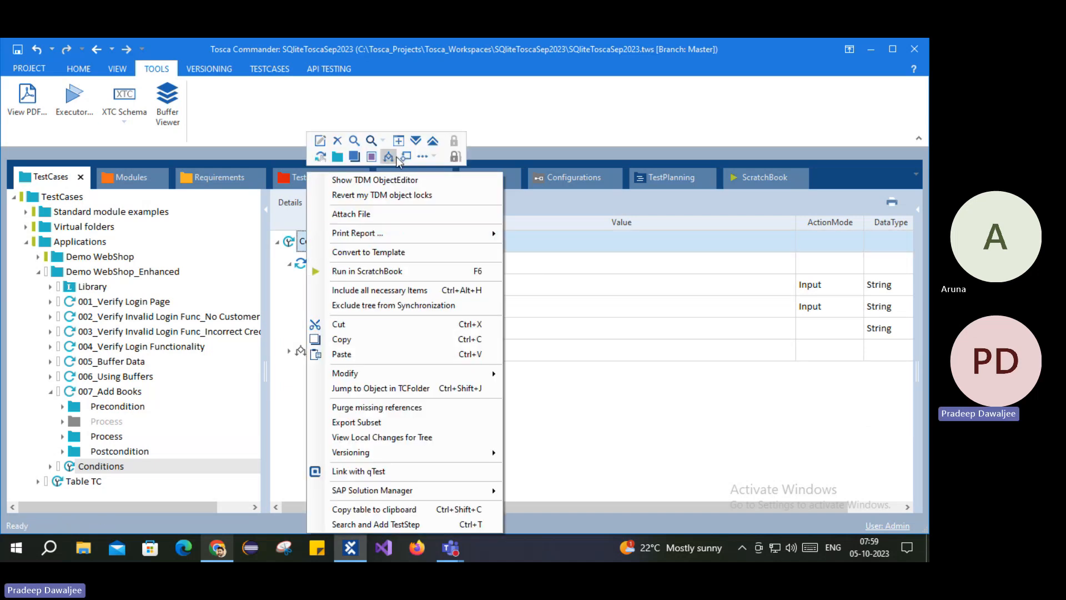
click(431, 157)
Step: Create a While statement in Conditions with its default name and select its Condition
click(460, 172)
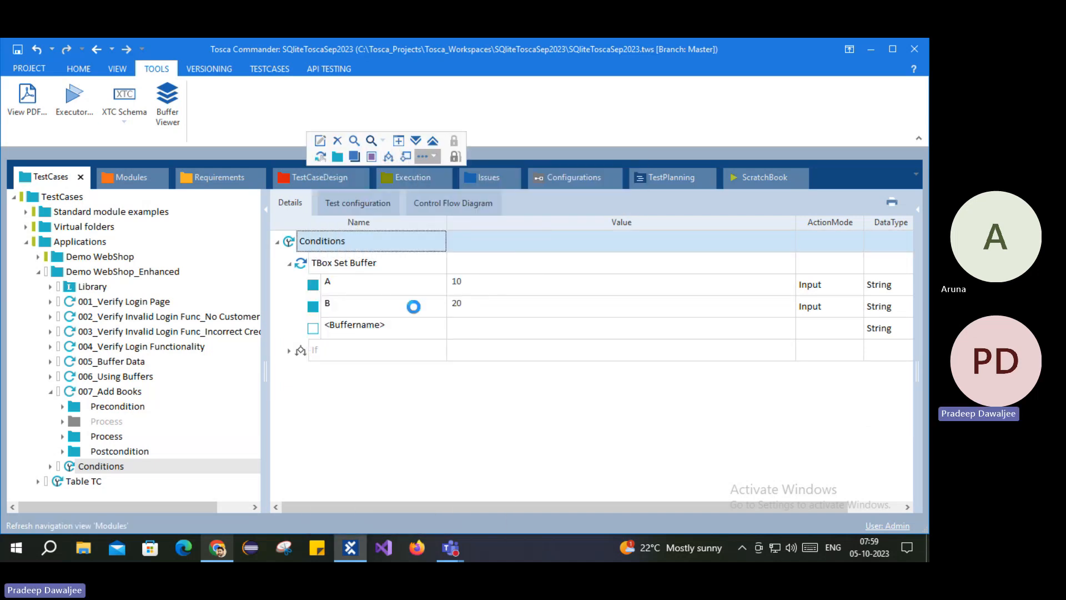
key(Return)
click(289, 374)
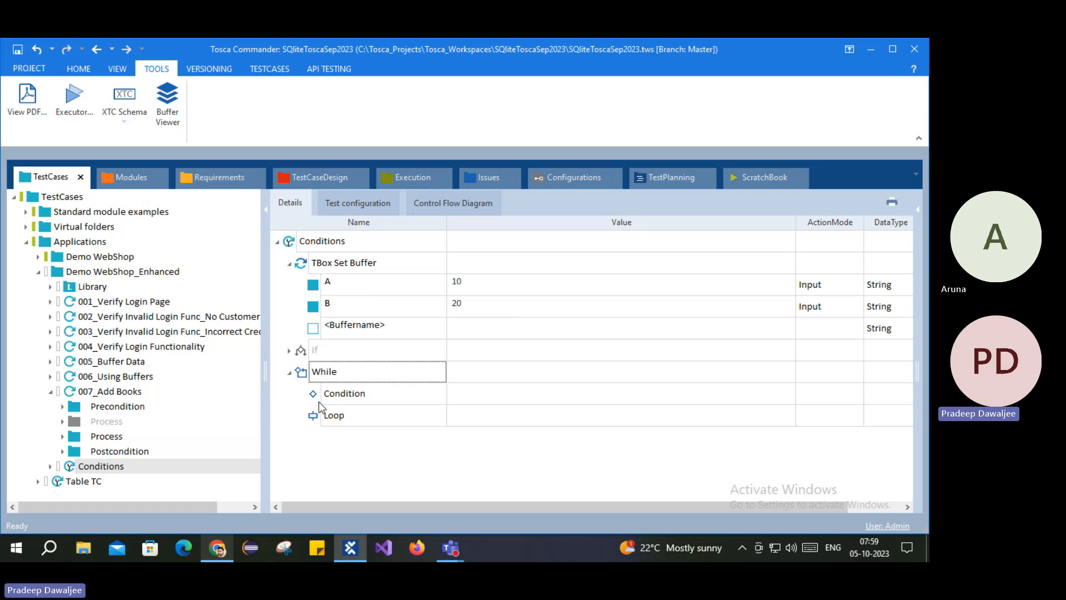
click(328, 396)
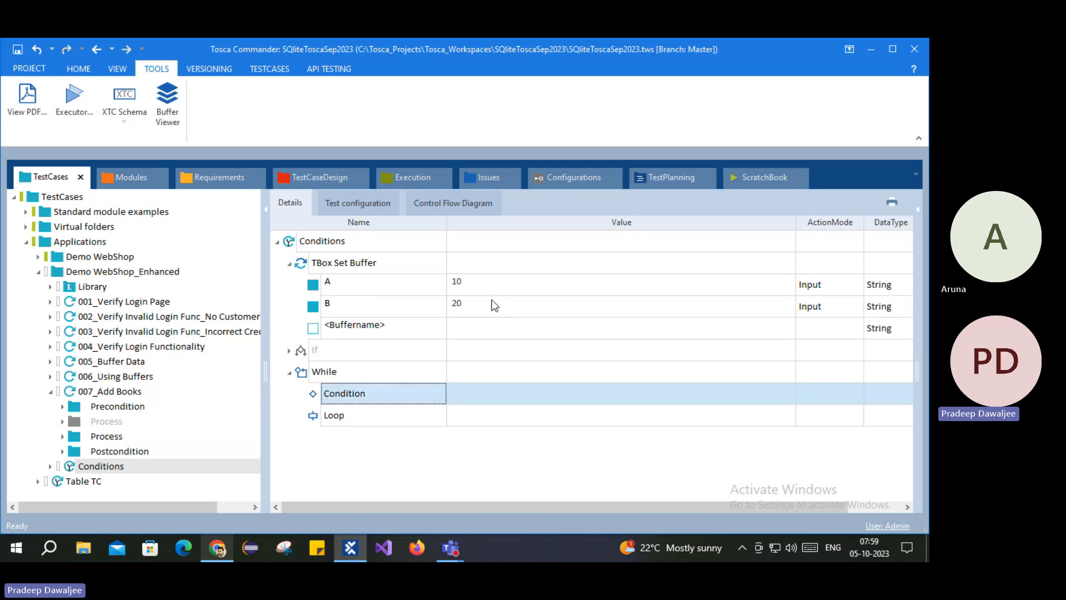
right_click(319, 396)
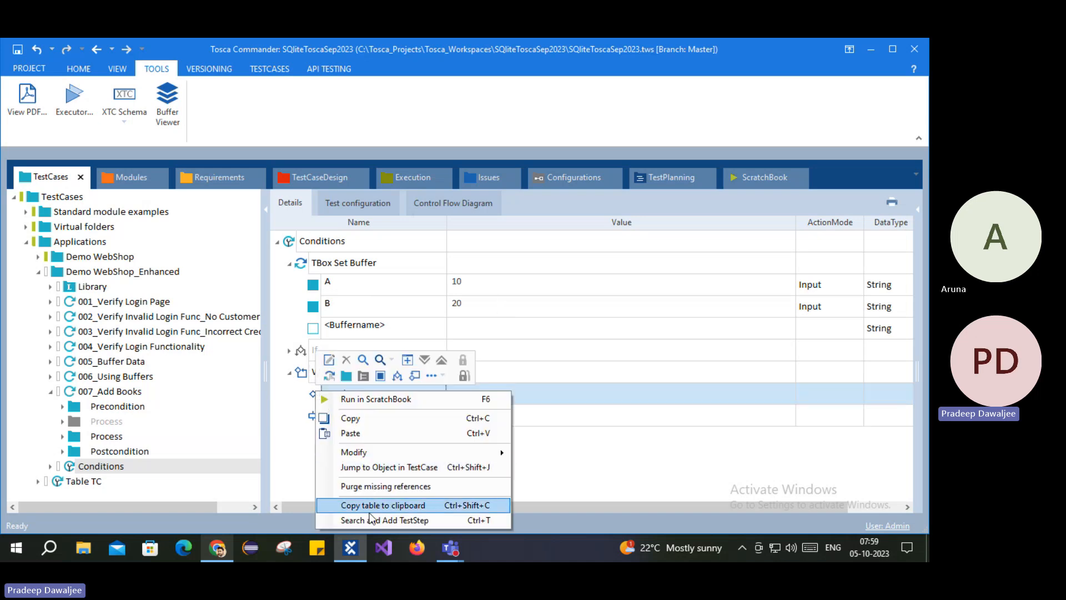
Step: Copy the If's TBox Evaluation Tool step into the While Condition
click(289, 351)
click(334, 392)
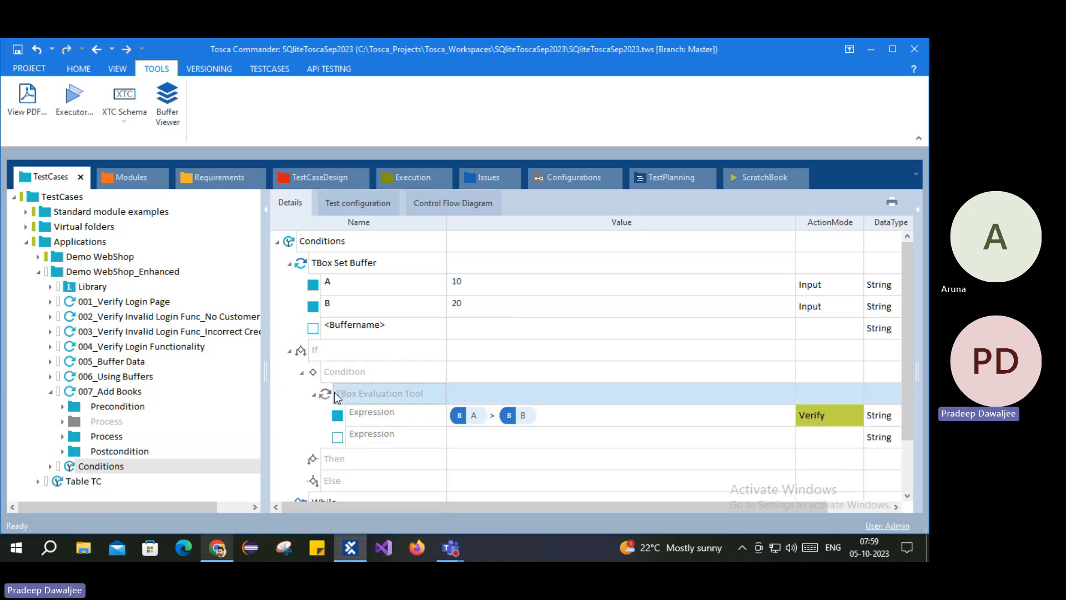
double_click(300, 350)
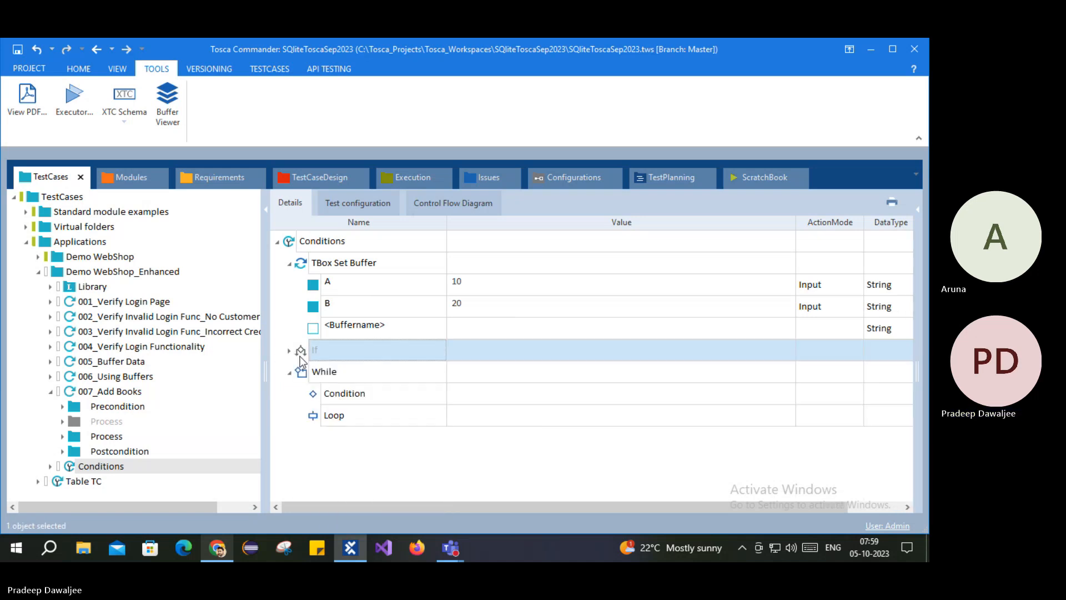
click(328, 393)
key(ctrl+v)
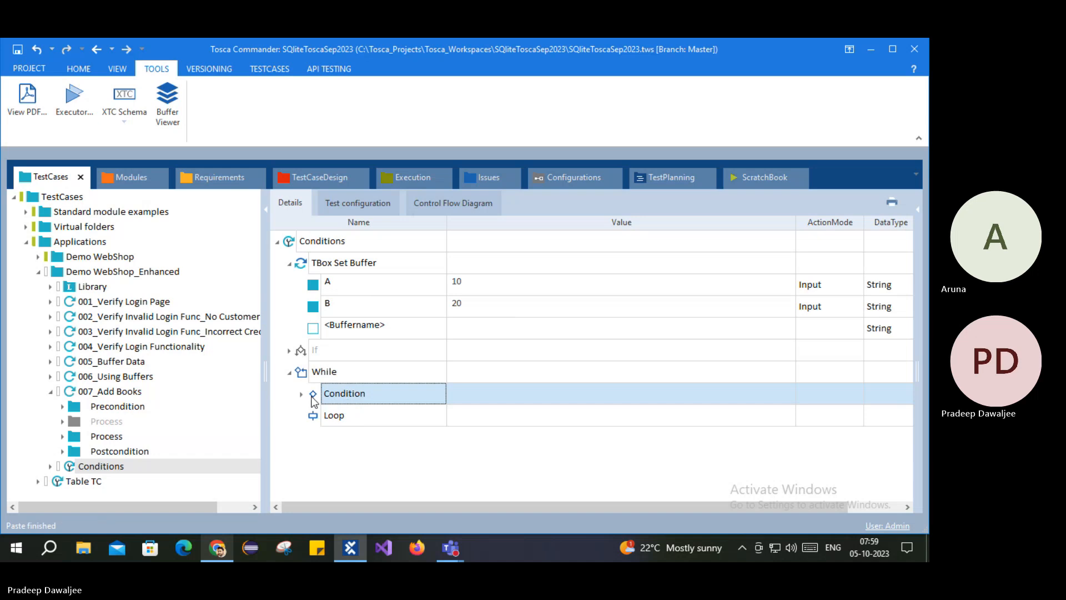
Step: Change the pasted Expression from A > B to A < B
click(302, 395)
click(314, 414)
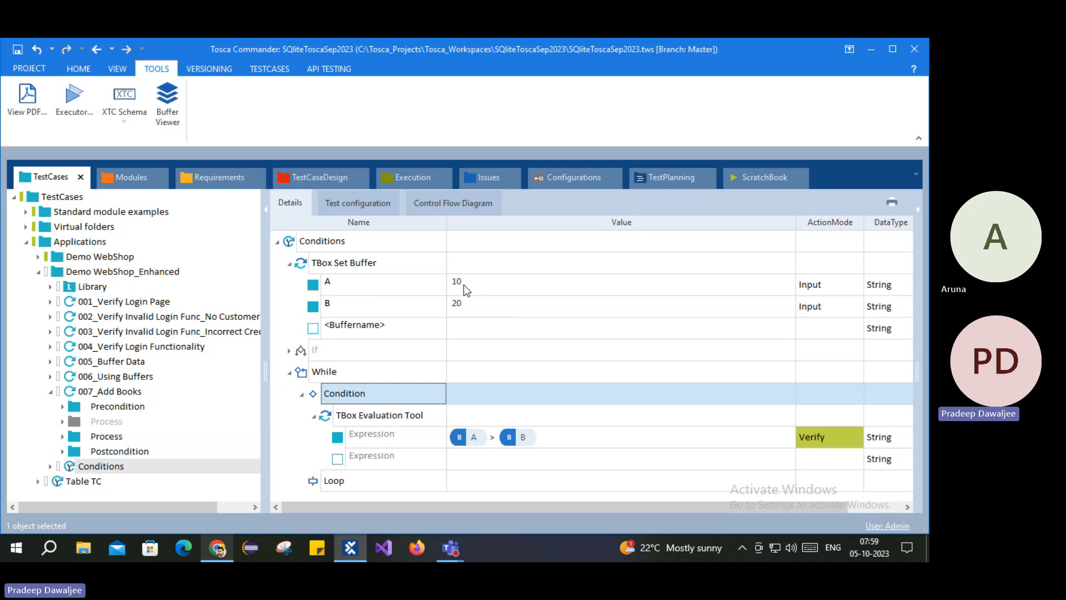
click(493, 439)
click(495, 437)
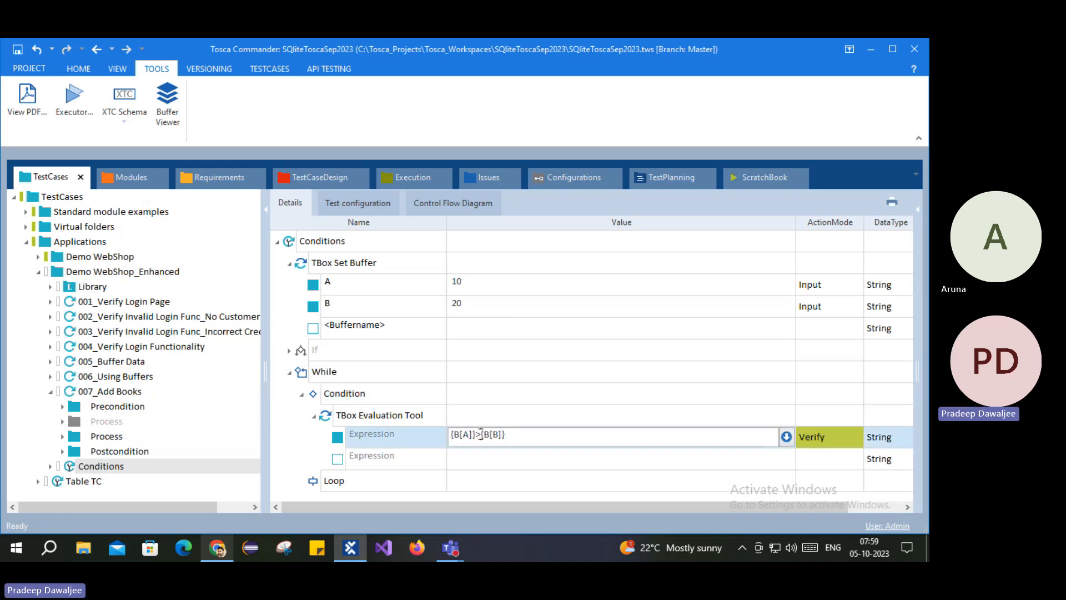
double_click(480, 433)
click(288, 417)
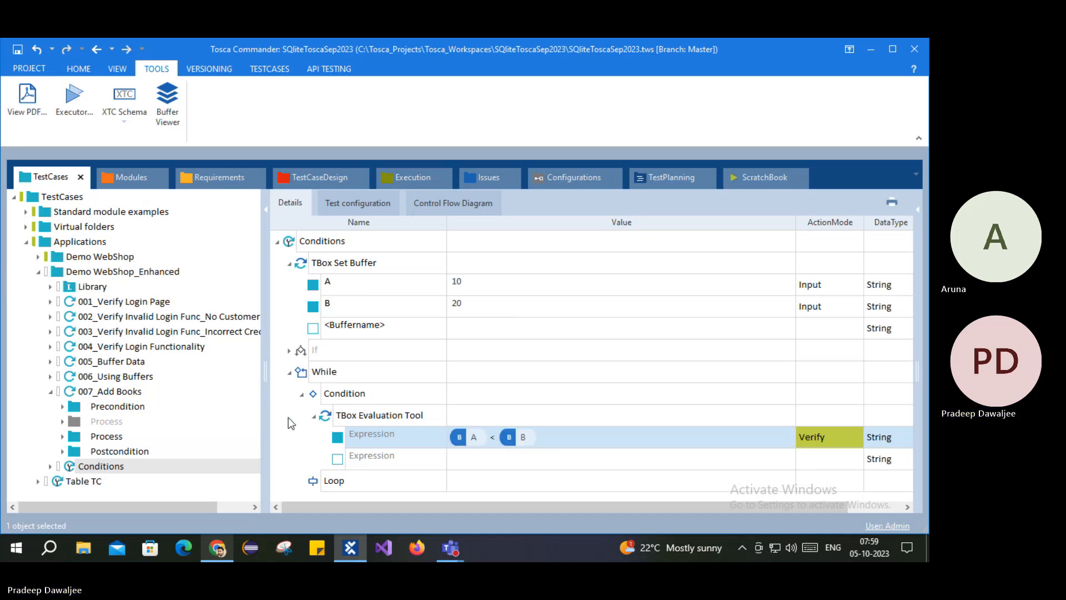
click(322, 394)
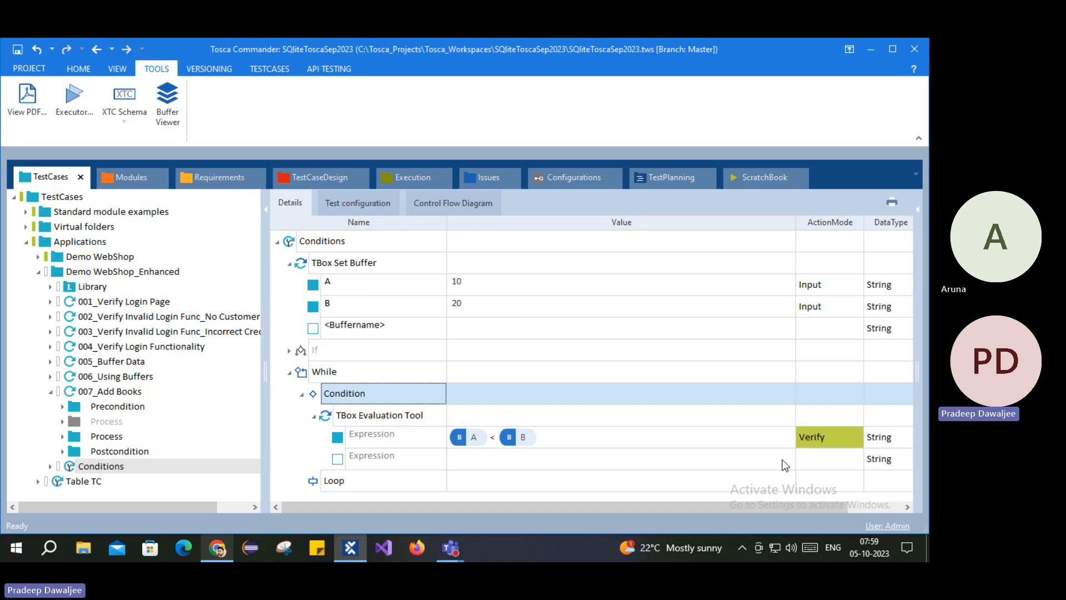
click(302, 394)
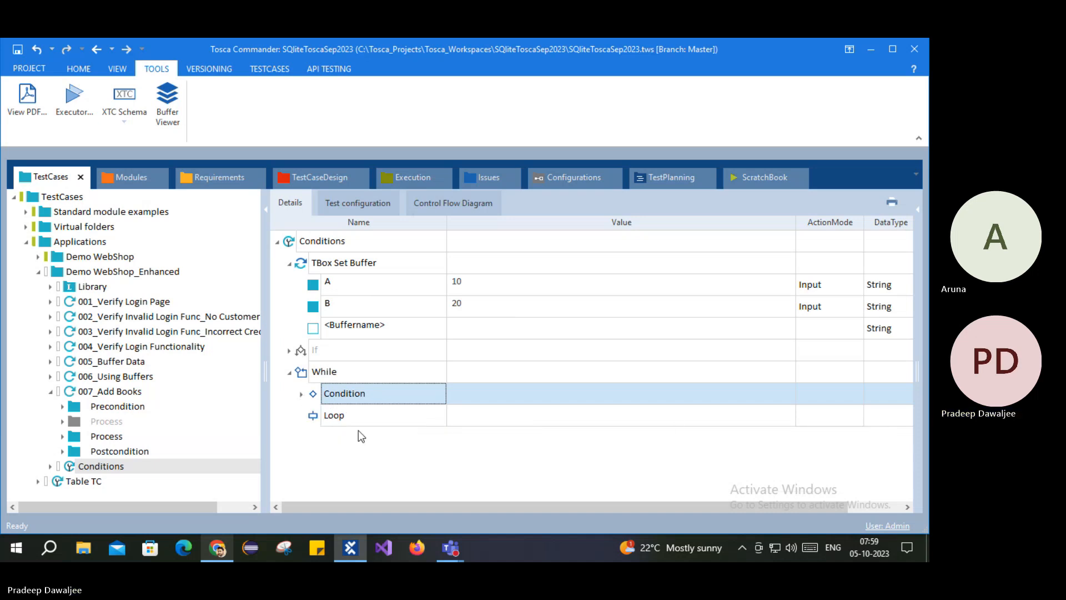
Step: Copy Launch Application_Reference from 007_Add Books' Precondition into the While Loop
right_click(314, 417)
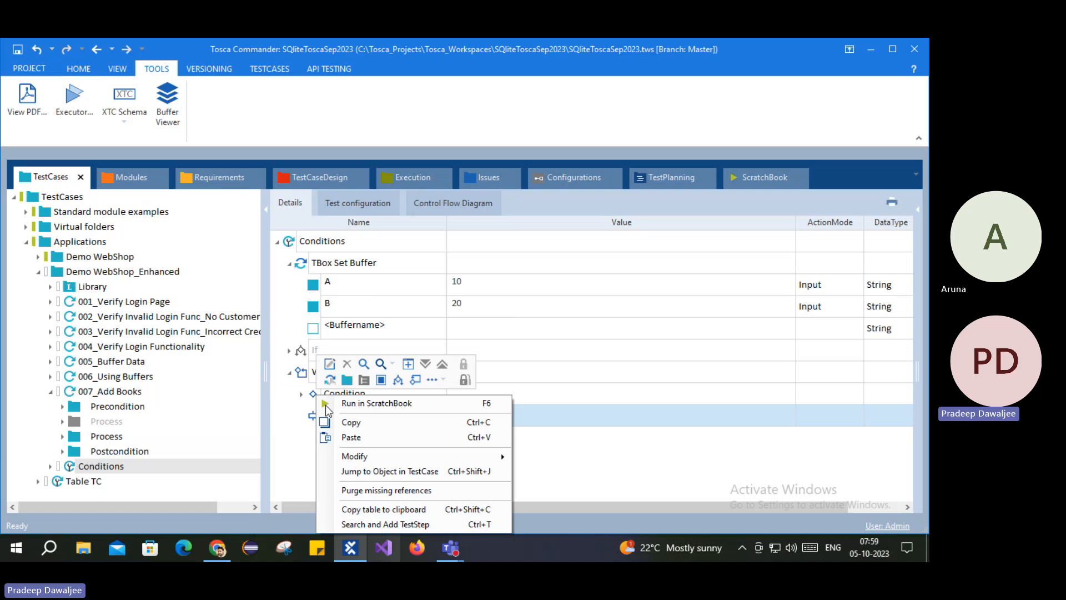
click(378, 523)
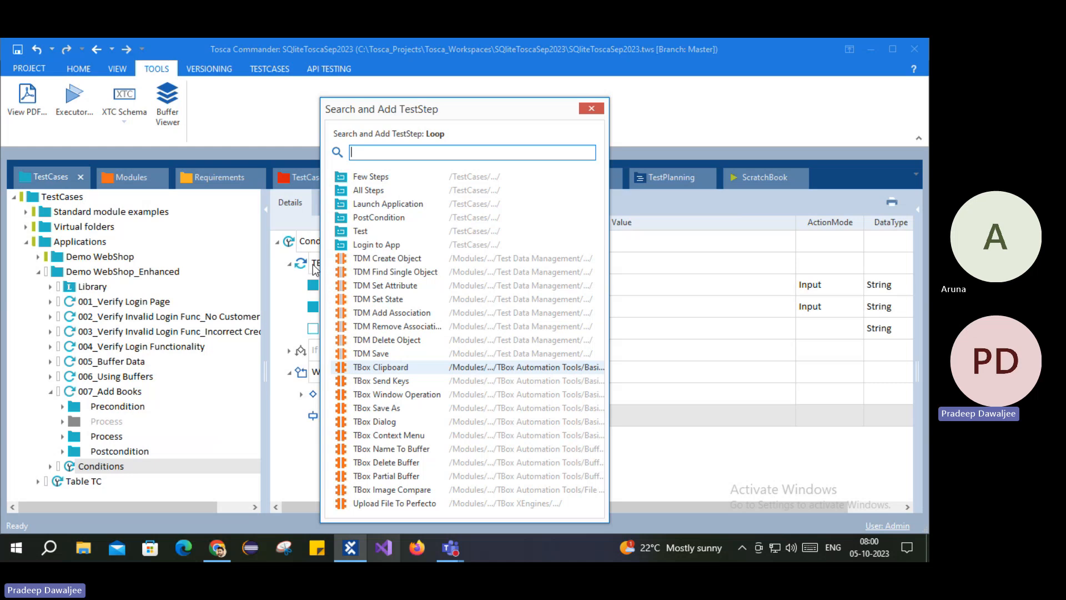
click(592, 109)
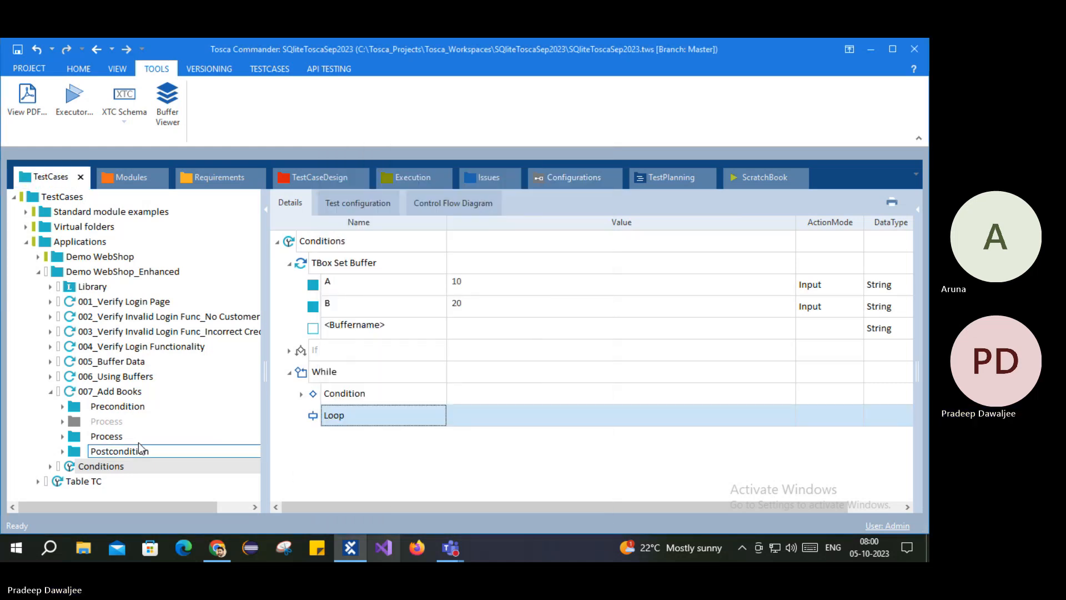
click(118, 407)
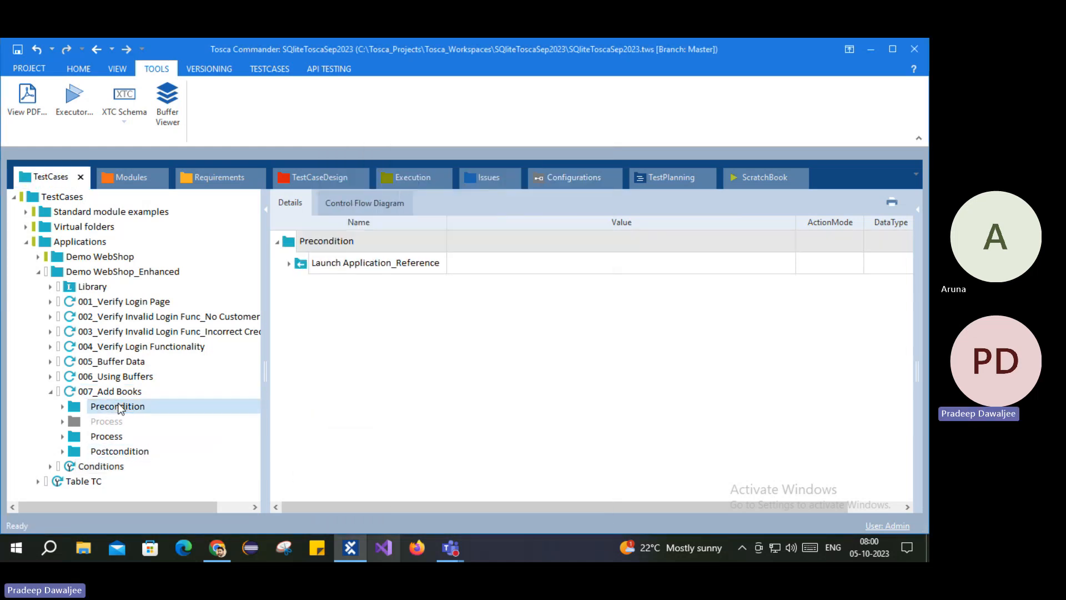
click(306, 265)
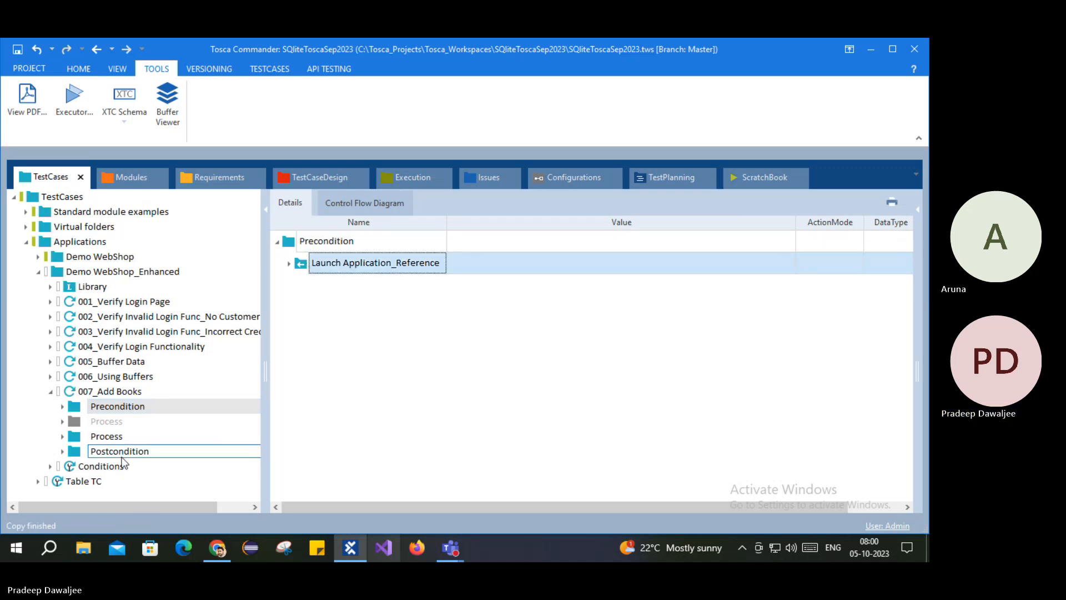
click(101, 466)
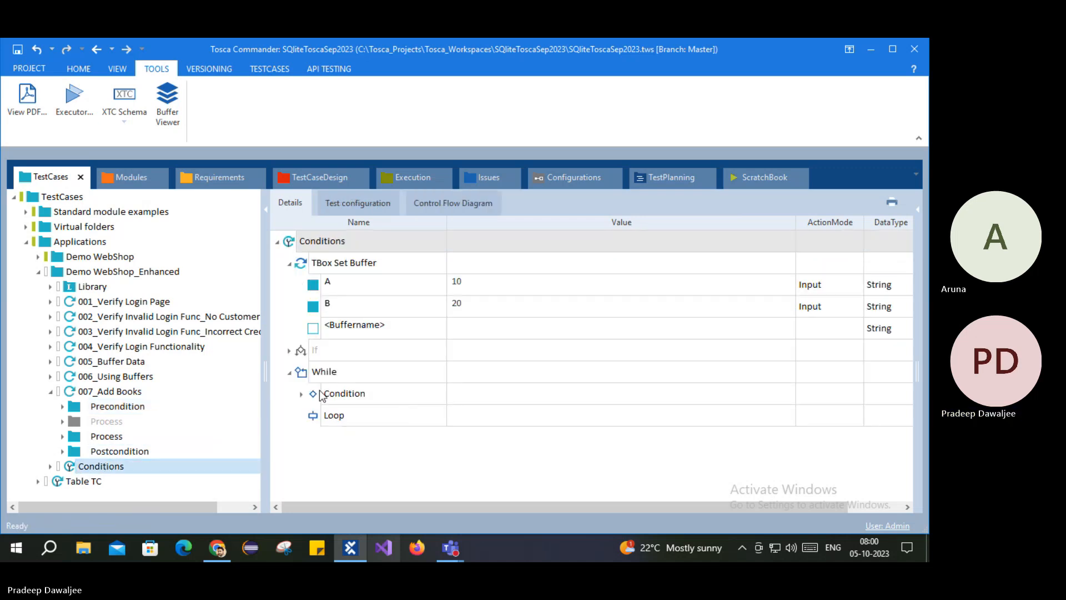
click(315, 418)
key(ctrl+v)
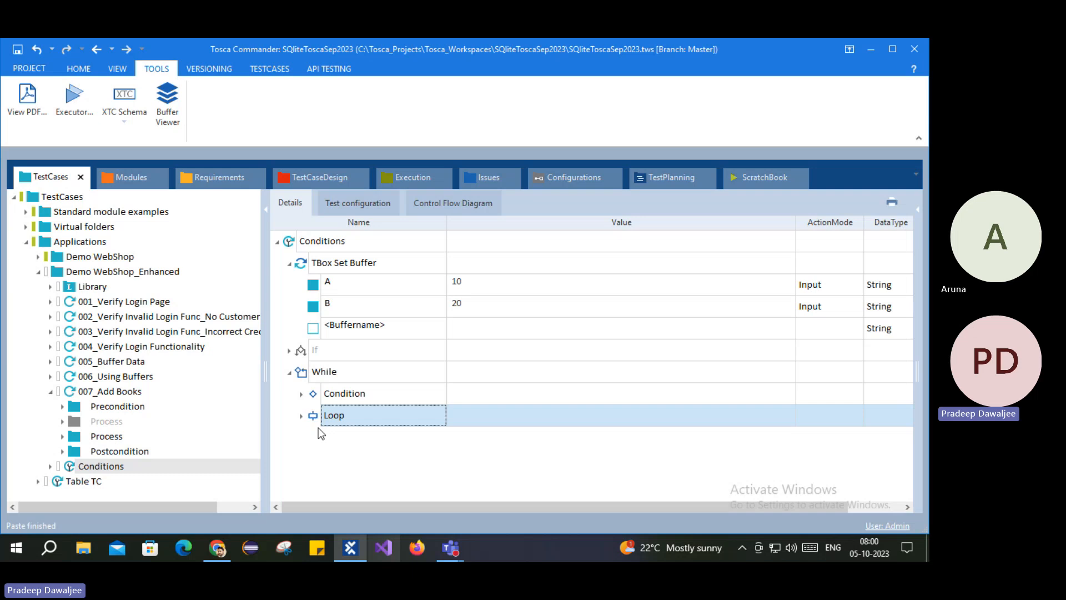
Step: Disable the Wait for 5 Seconds step inside the pasted Launch Application reference
click(302, 416)
click(314, 438)
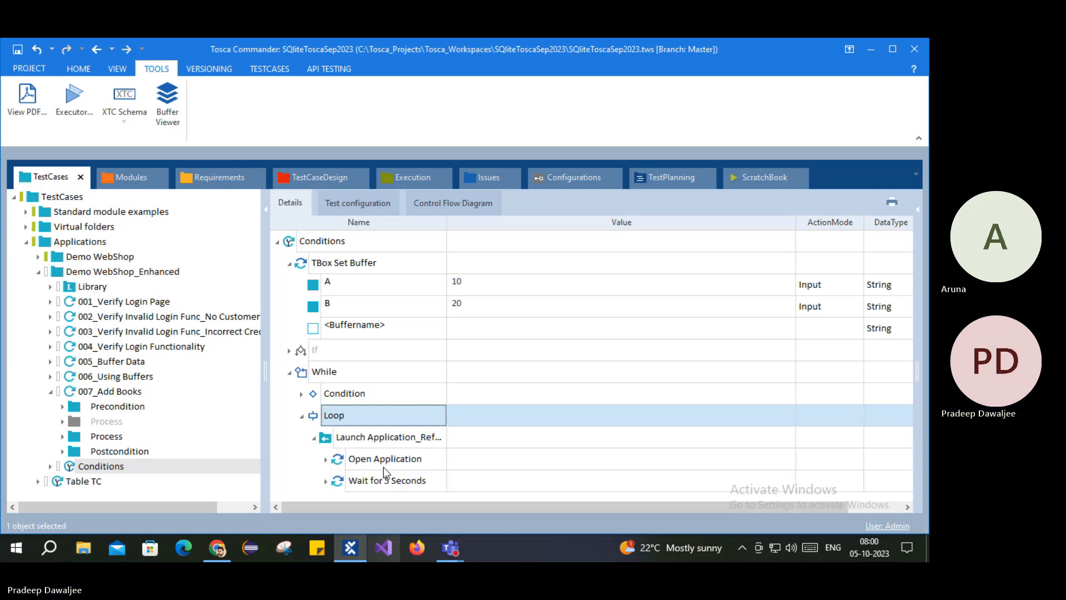
right_click(385, 480)
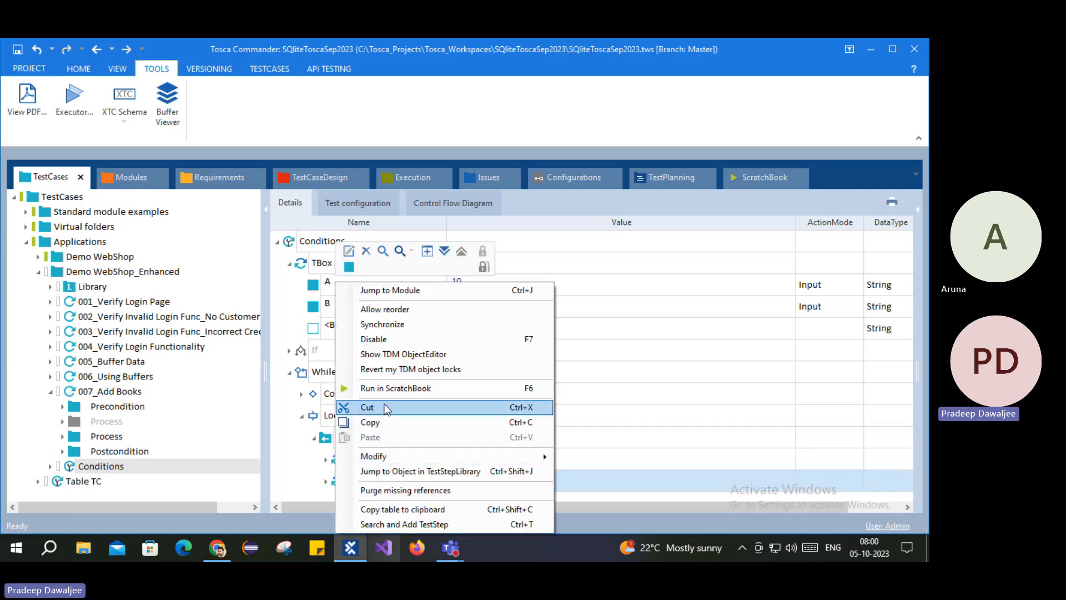
click(378, 339)
click(401, 307)
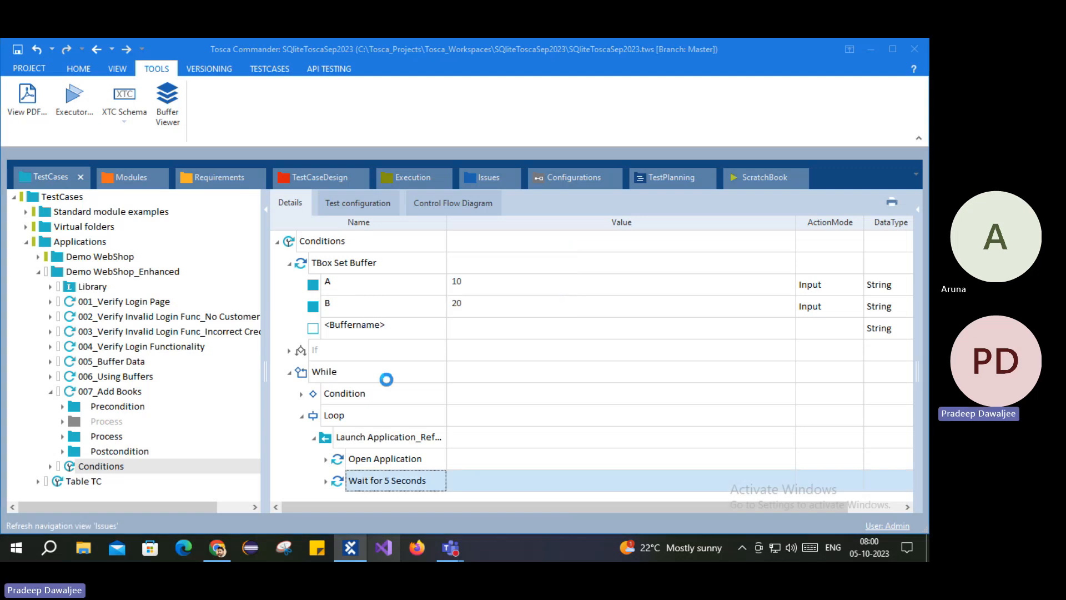
click(313, 438)
Step: Inspect the While's A < B Condition and the Launch Application reference in its Loop
click(328, 417)
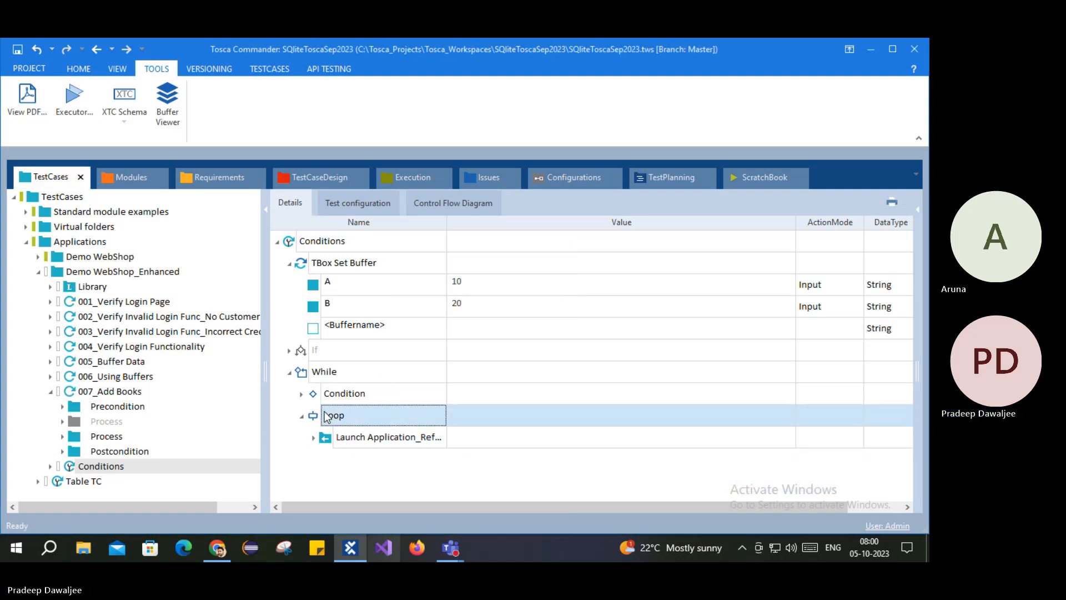
click(338, 398)
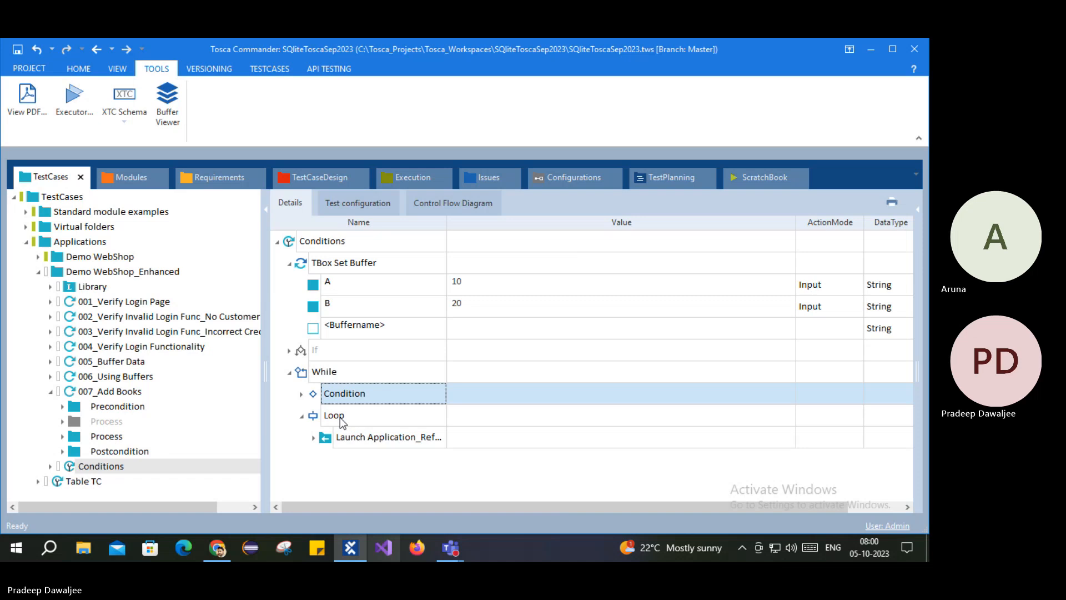
click(300, 396)
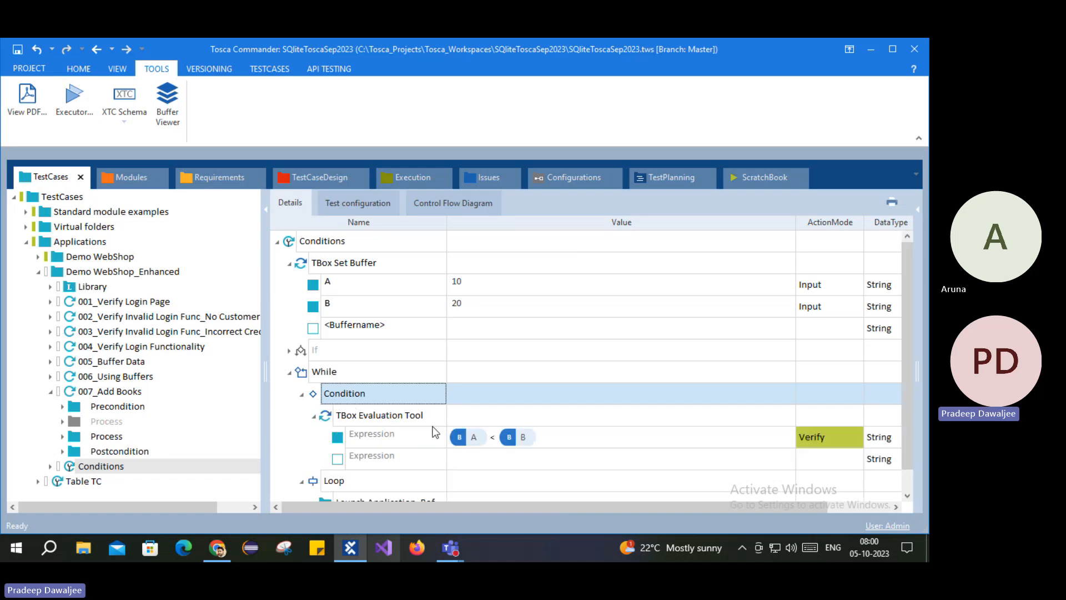
click(302, 395)
click(329, 417)
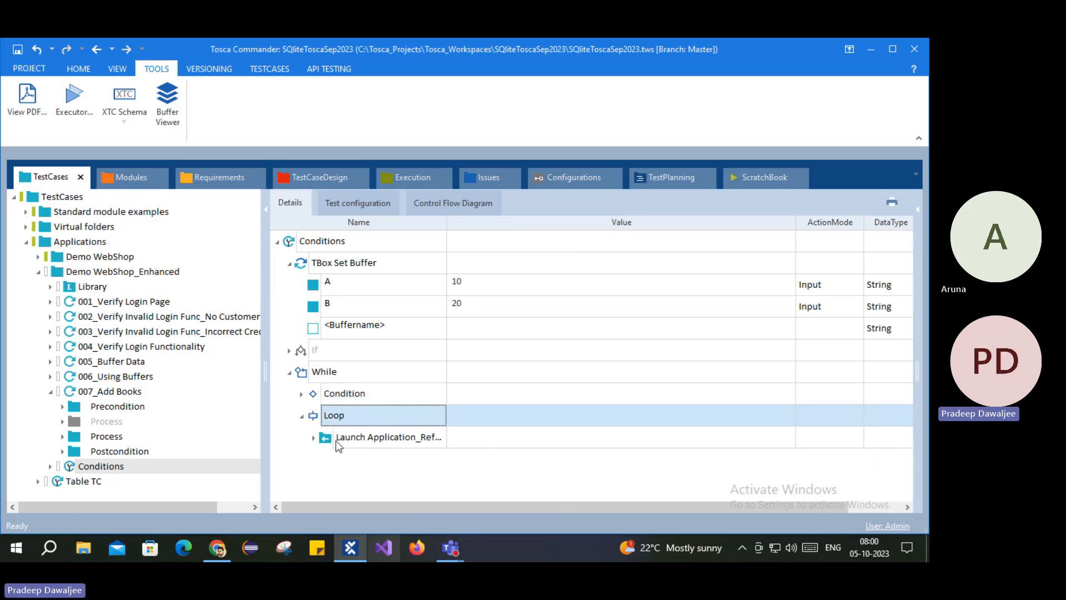
click(333, 442)
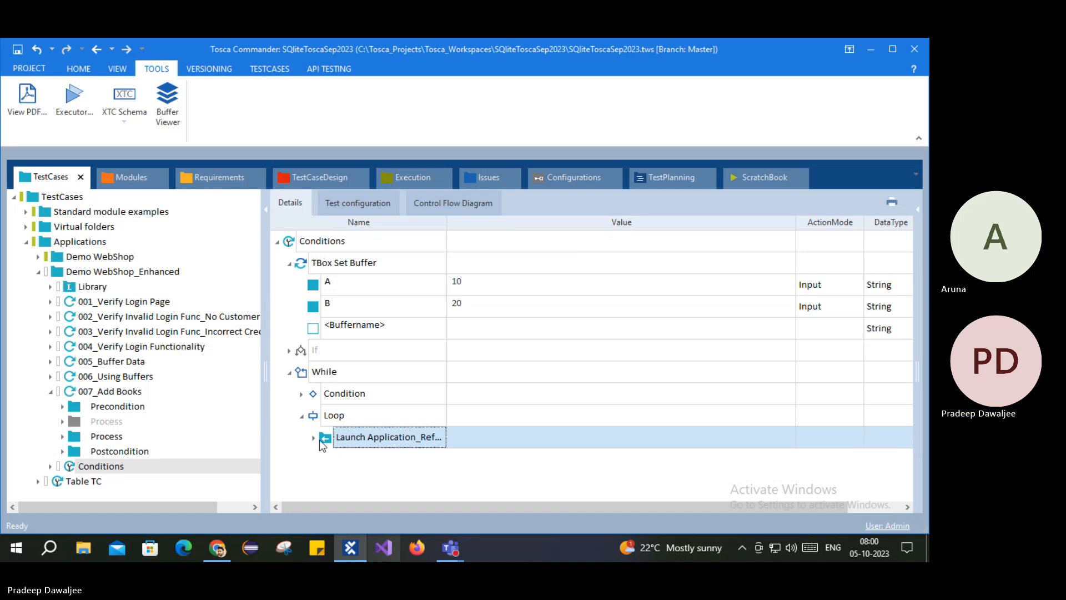
double_click(323, 394)
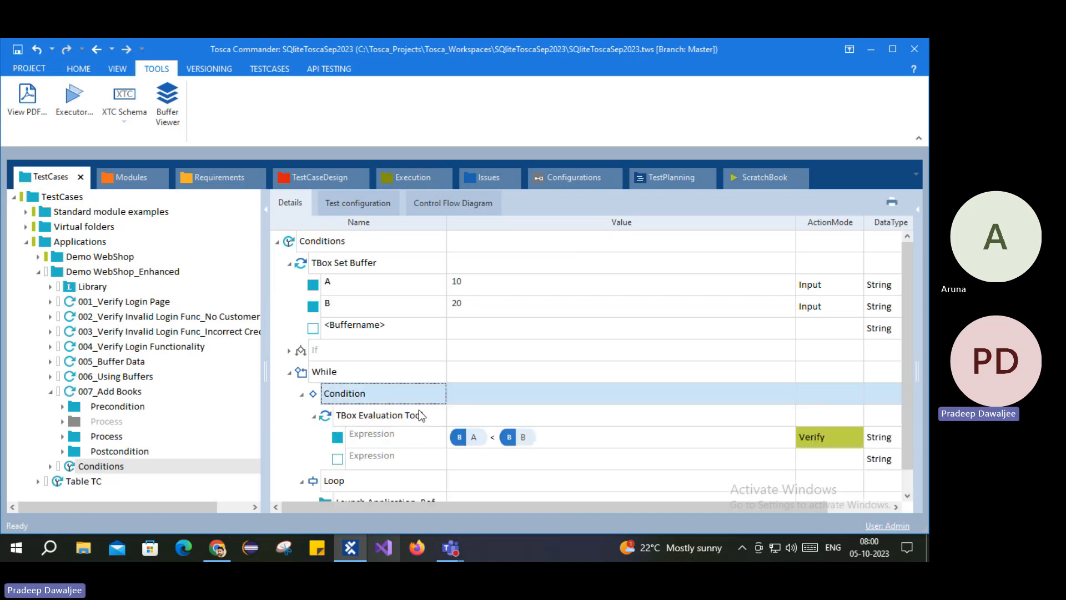
click(302, 394)
click(331, 417)
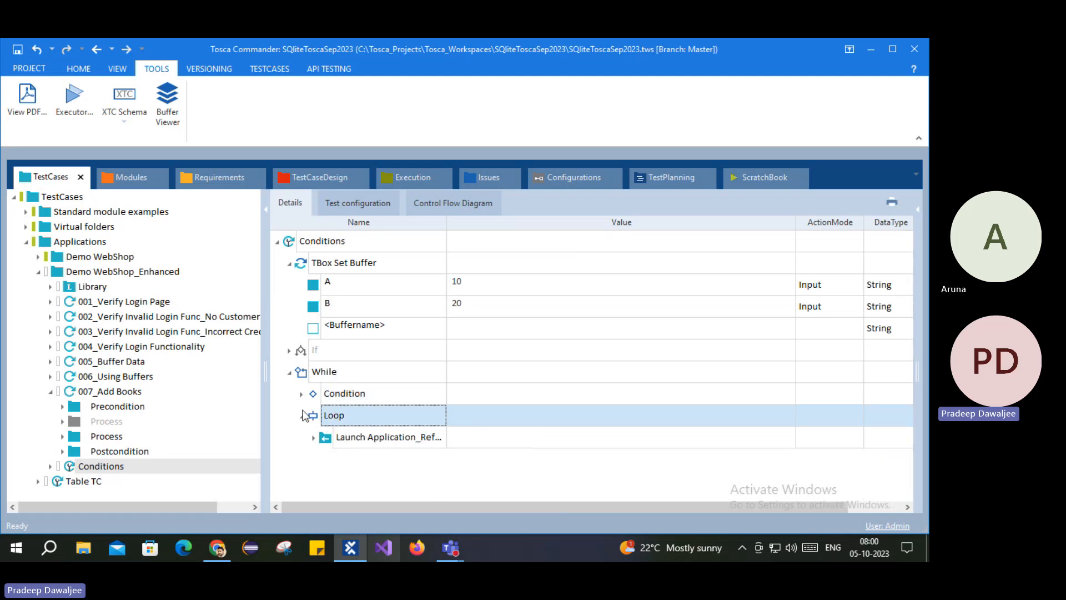
click(406, 368)
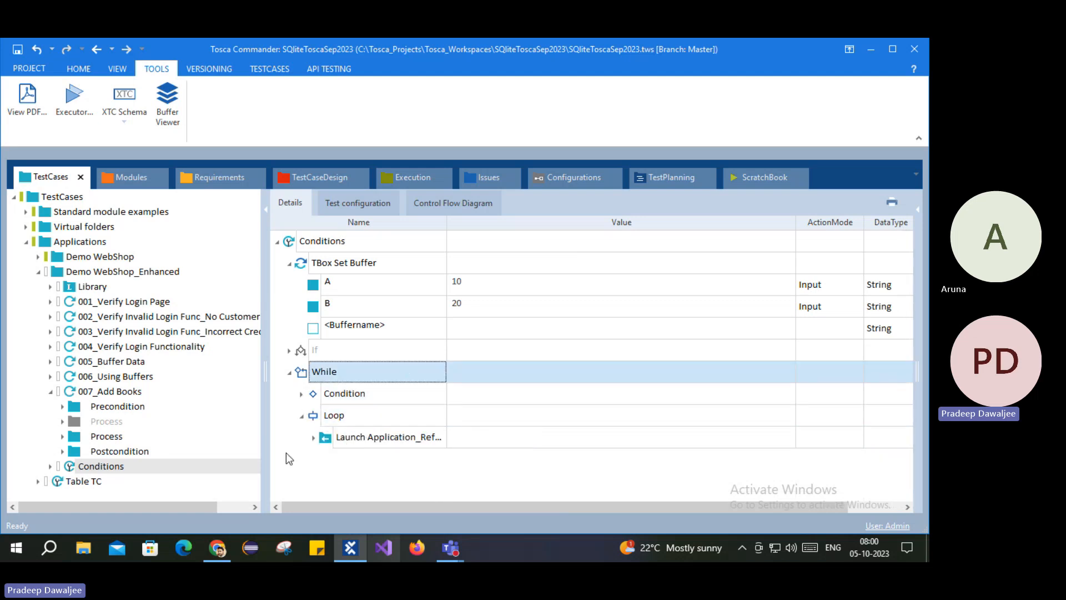
click(313, 438)
click(314, 438)
click(111, 468)
Step: Copy the PostCondition_Reference step (with CloseBrowser) from 007_Add Books' Postcondition folder
key(Up)
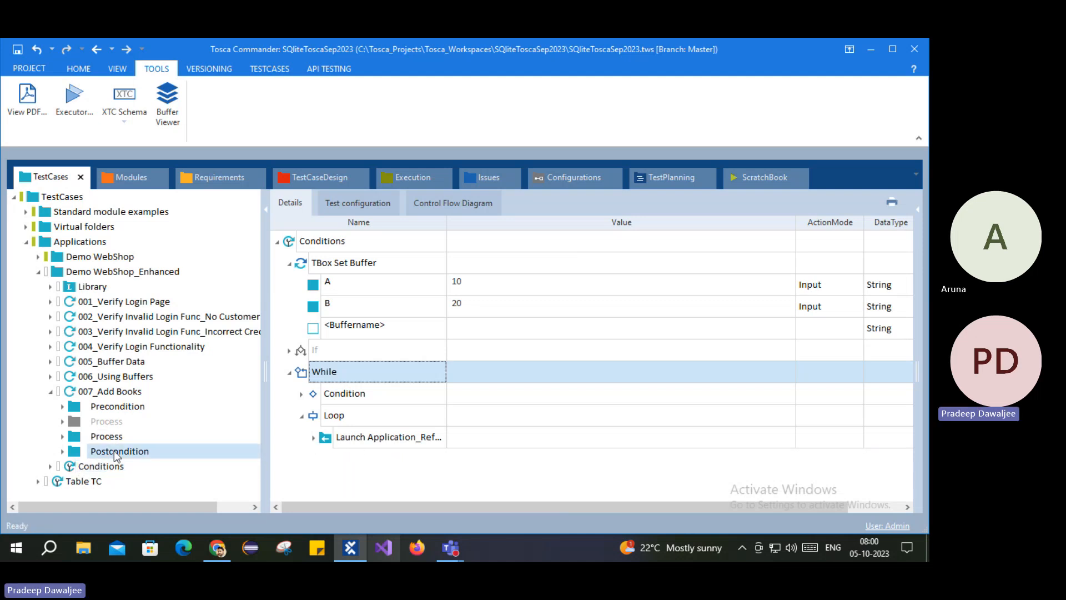
click(302, 263)
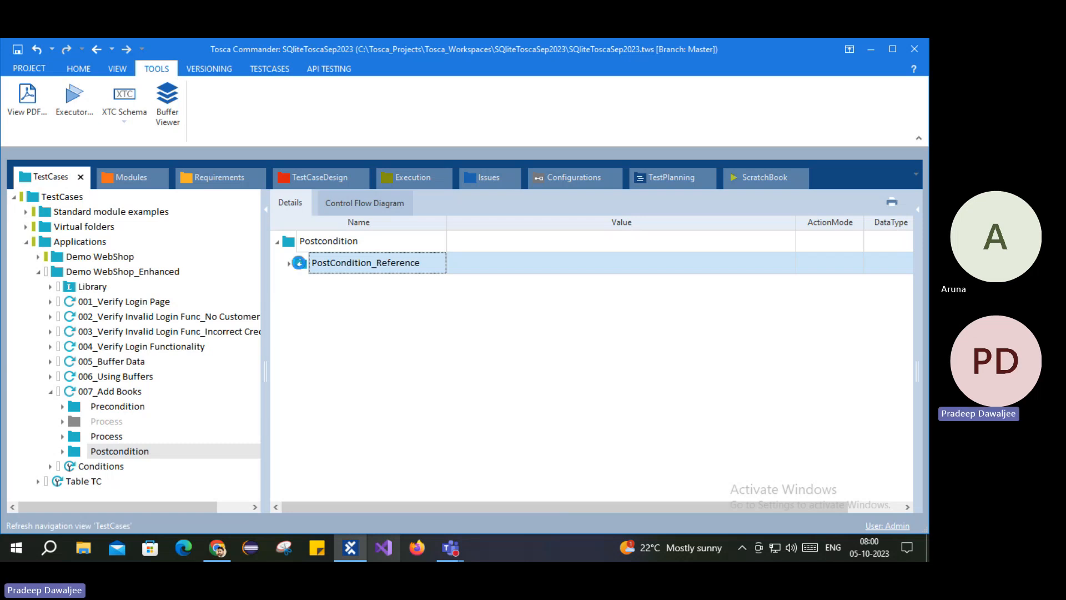
key(ctrl+c)
click(290, 263)
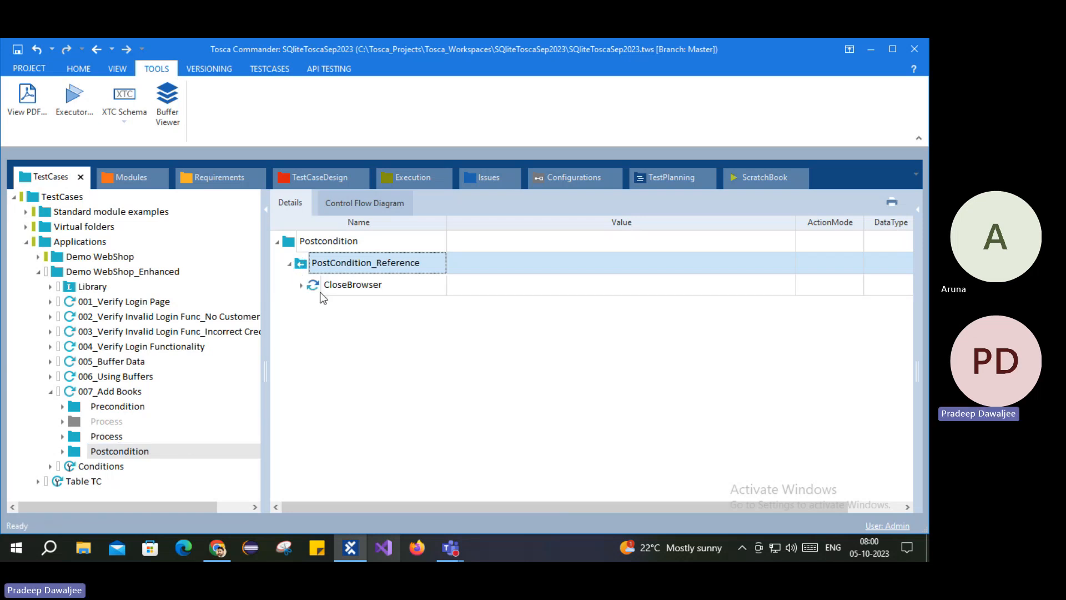
click(311, 286)
click(301, 285)
click(301, 285)
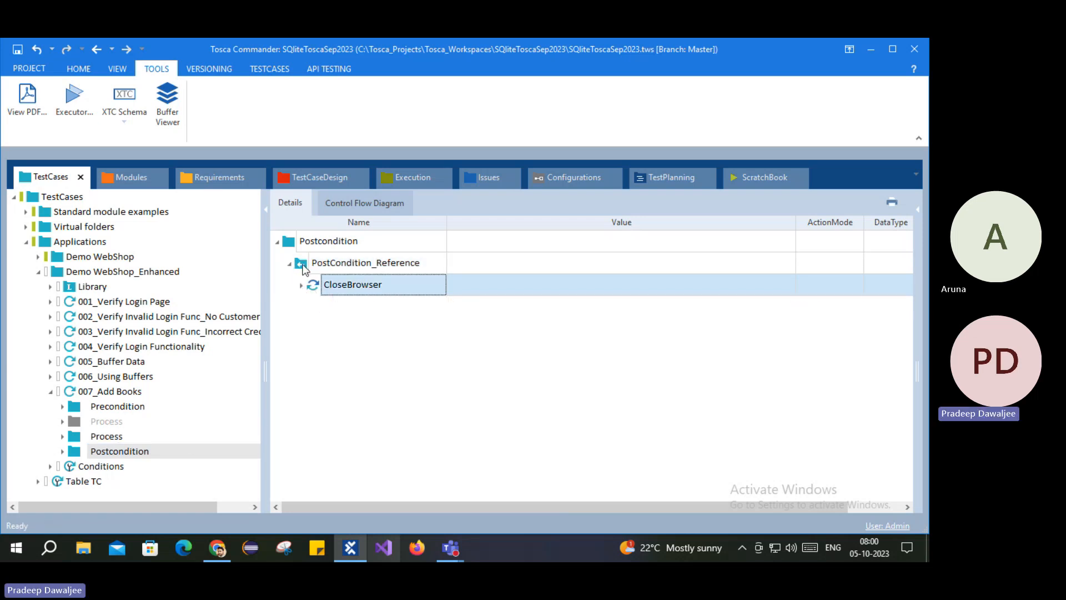
click(303, 264)
Step: Paste PostCondition_Reference into the Loop of the Conditions test case's While step
click(100, 466)
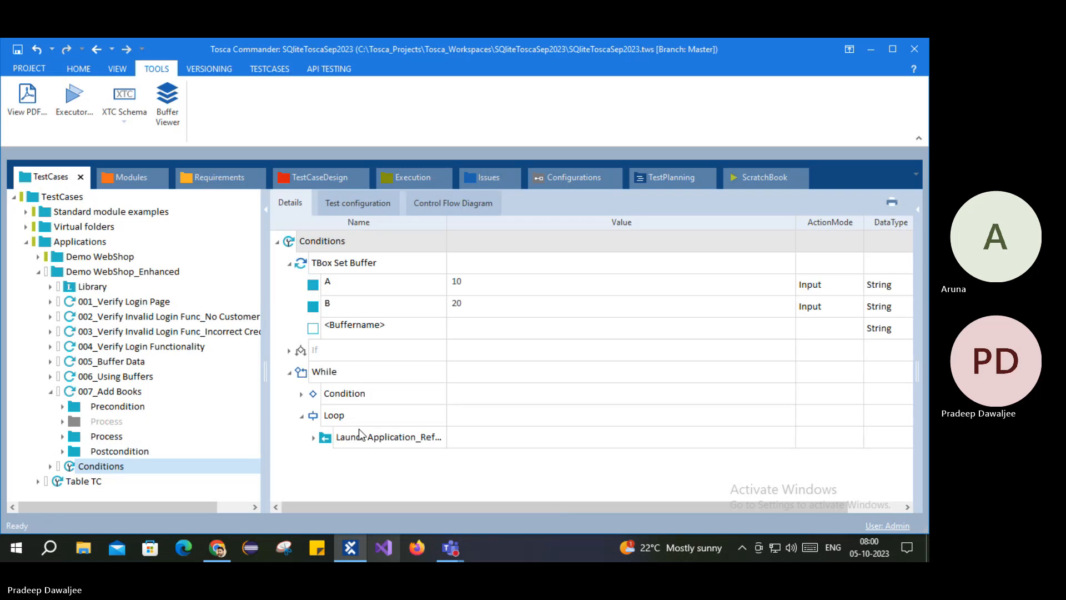
click(310, 417)
key(ctrl+v)
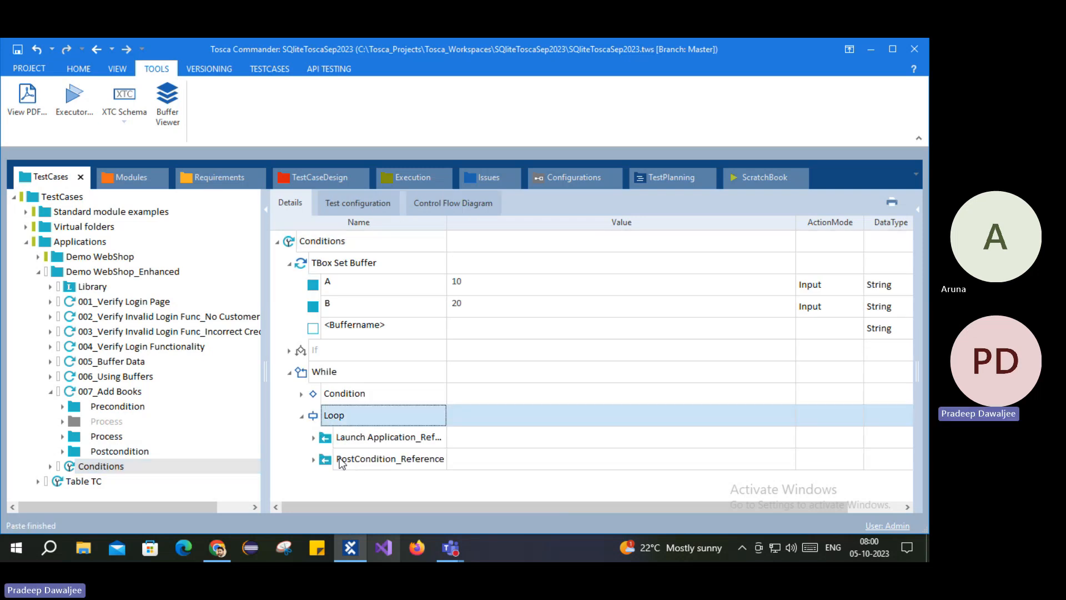
click(340, 460)
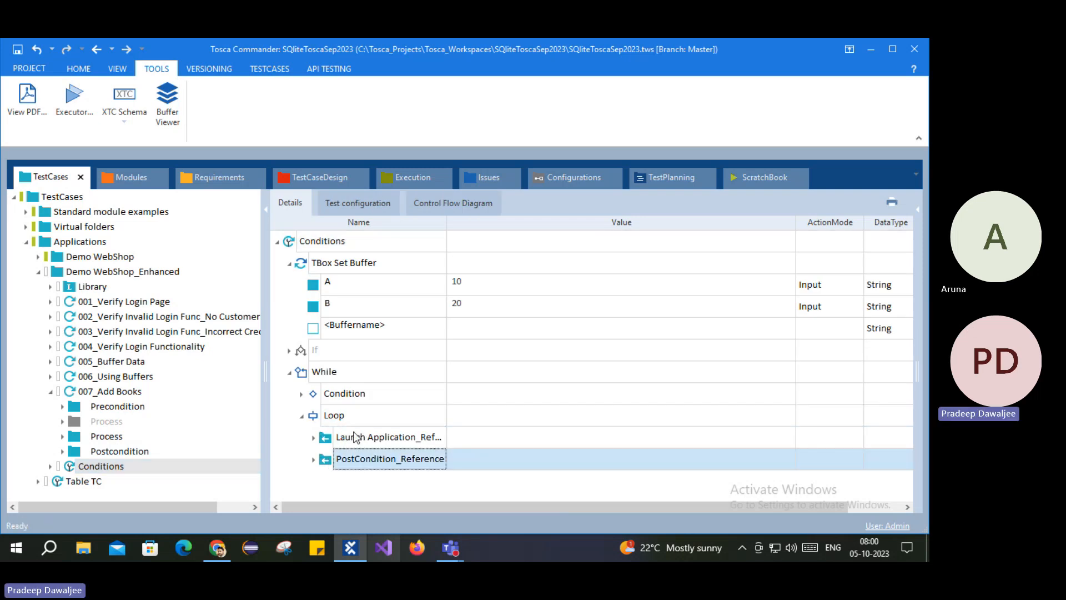
Step: Review the While condition and the Loop's Launch Application and PostCondition_Reference, then bring up Conditions' actions
click(333, 395)
click(302, 394)
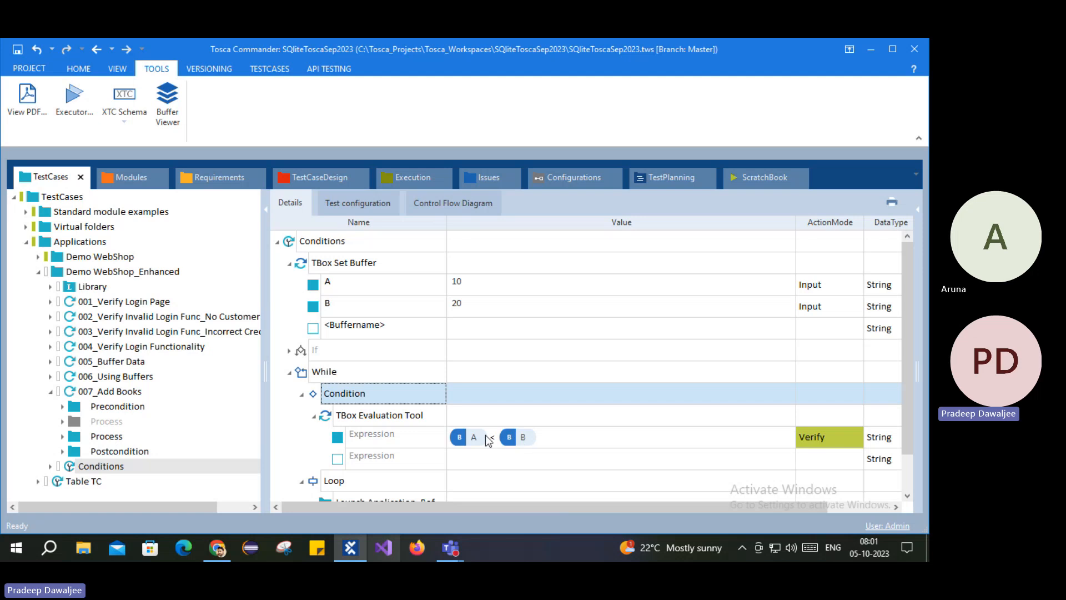
click(301, 393)
click(339, 418)
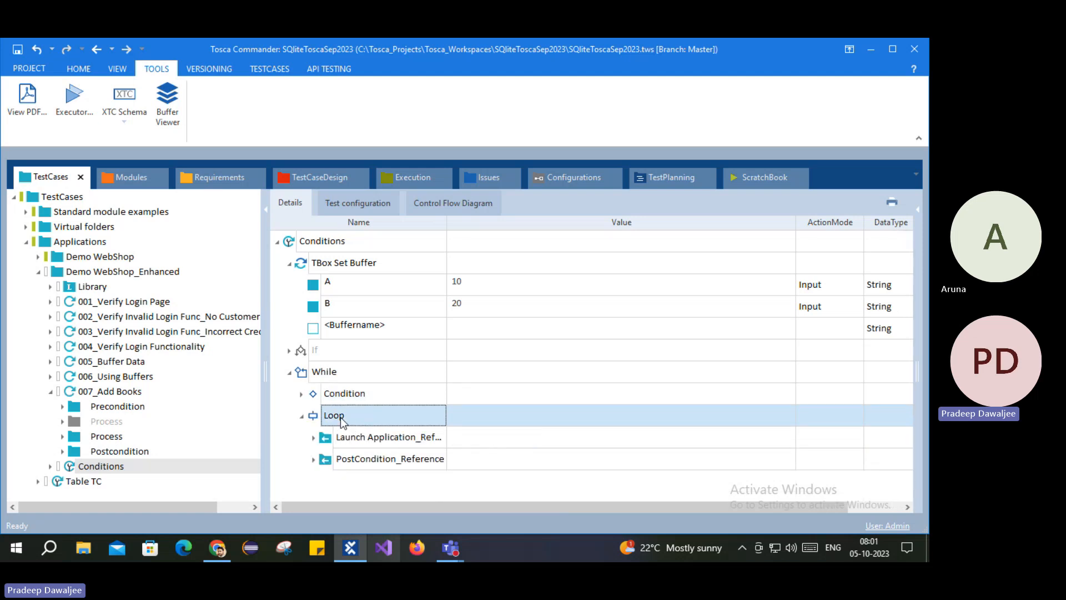
click(351, 439)
click(344, 457)
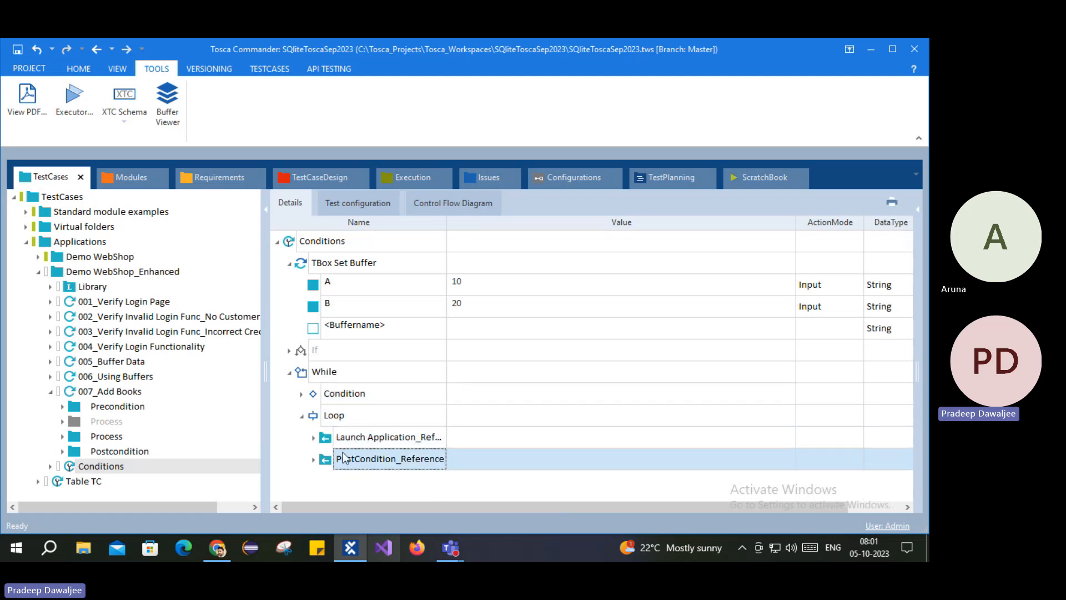
click(301, 415)
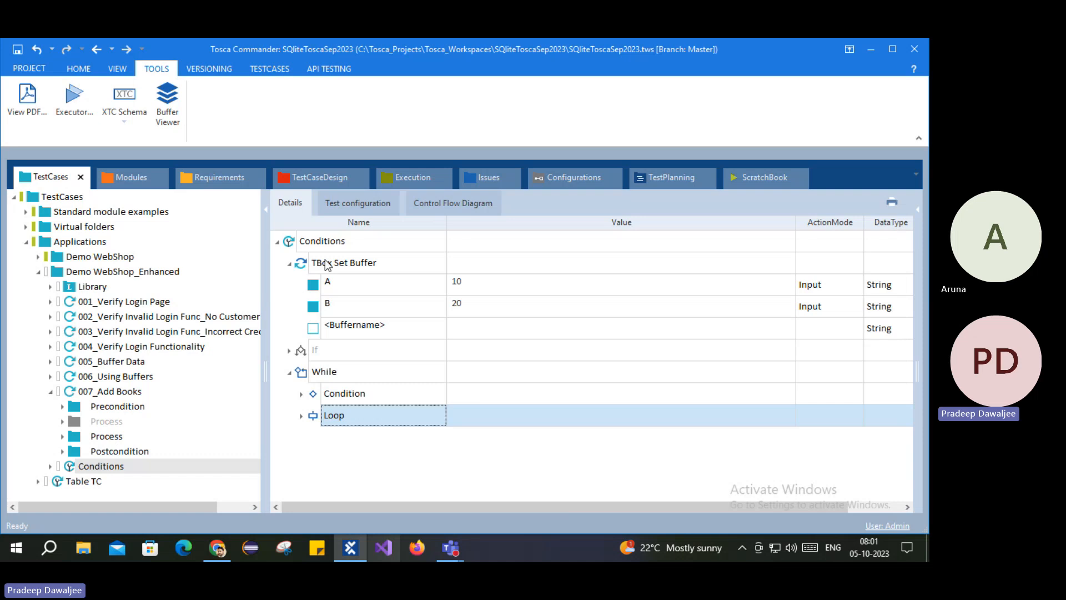
click(289, 243)
right_click(289, 243)
Step: Run Conditions in ScratchBook, watch it reopen and close Demo Web Shop in Chrome, then return to Tosca
click(349, 270)
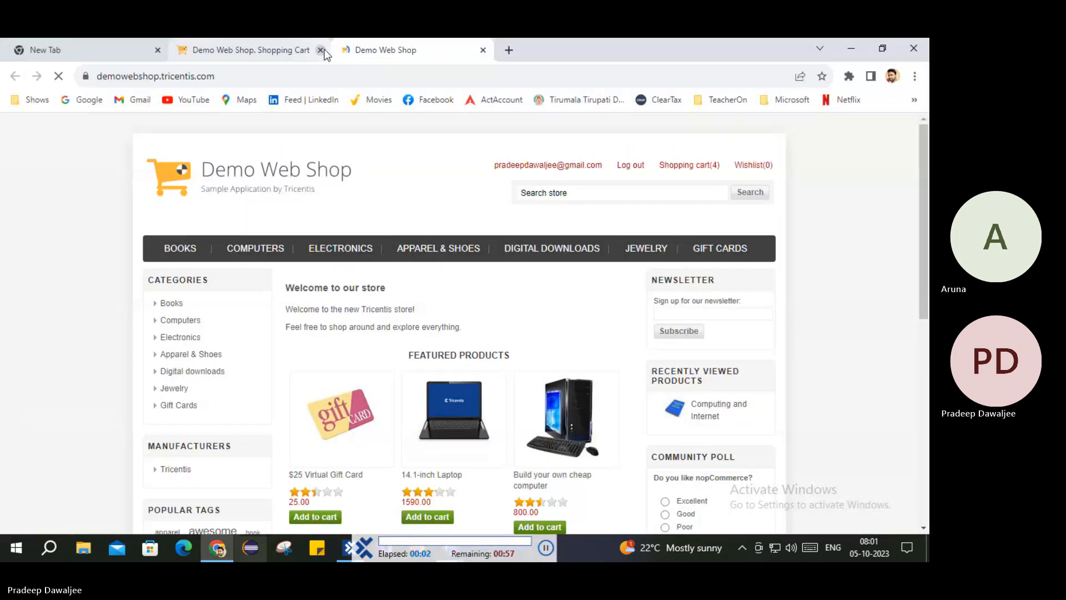
click(321, 50)
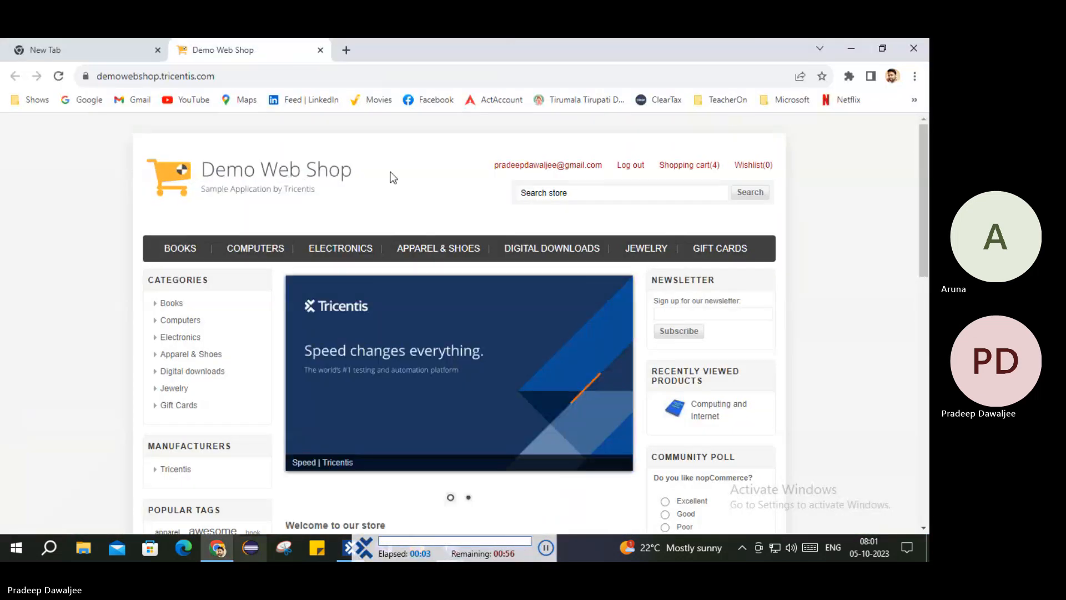
click(633, 167)
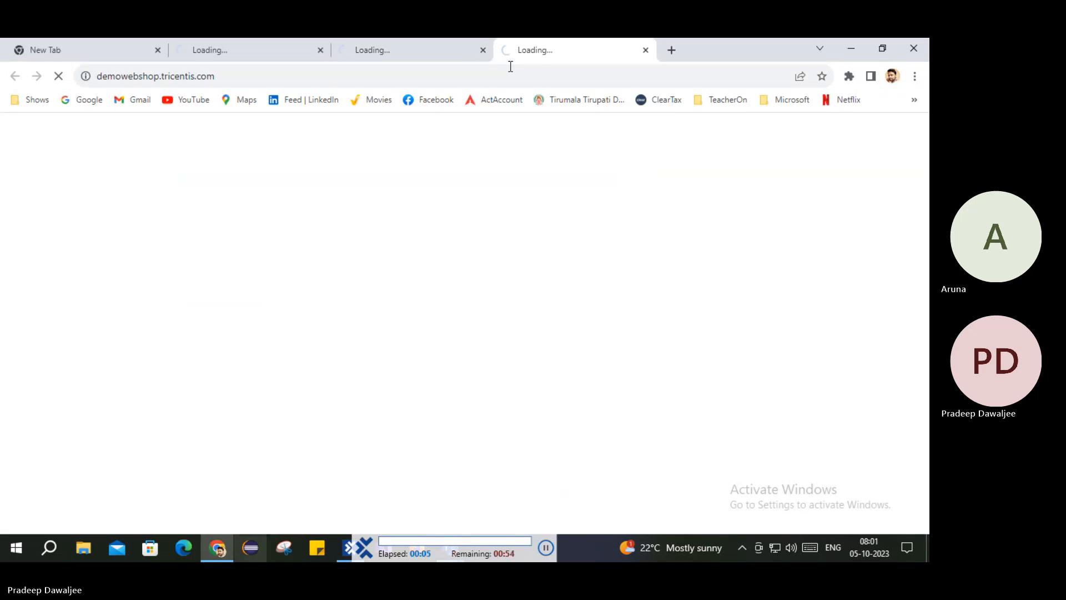
click(321, 50)
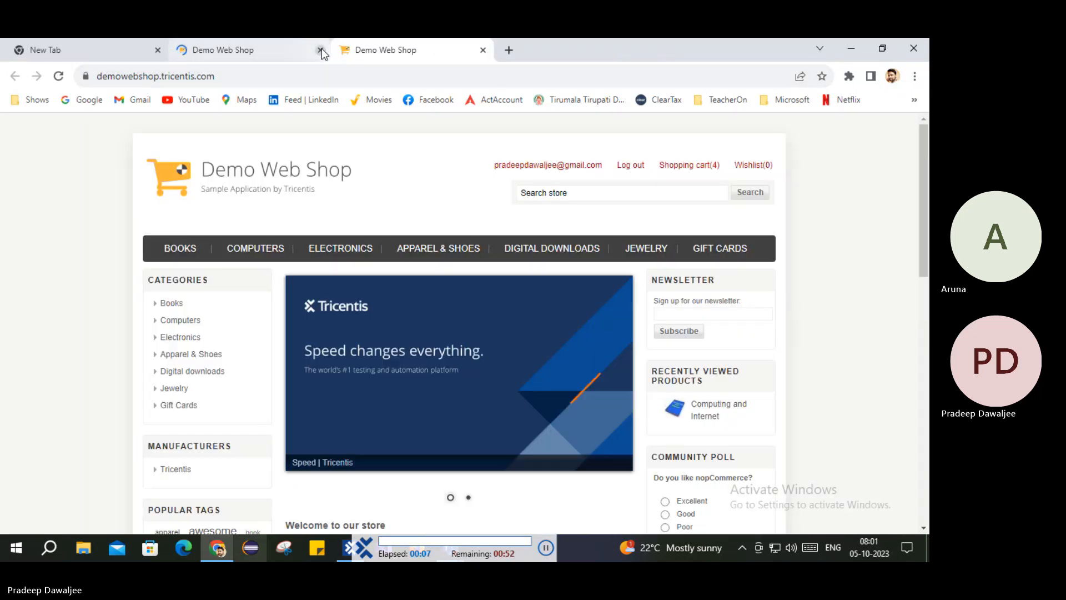
click(321, 49)
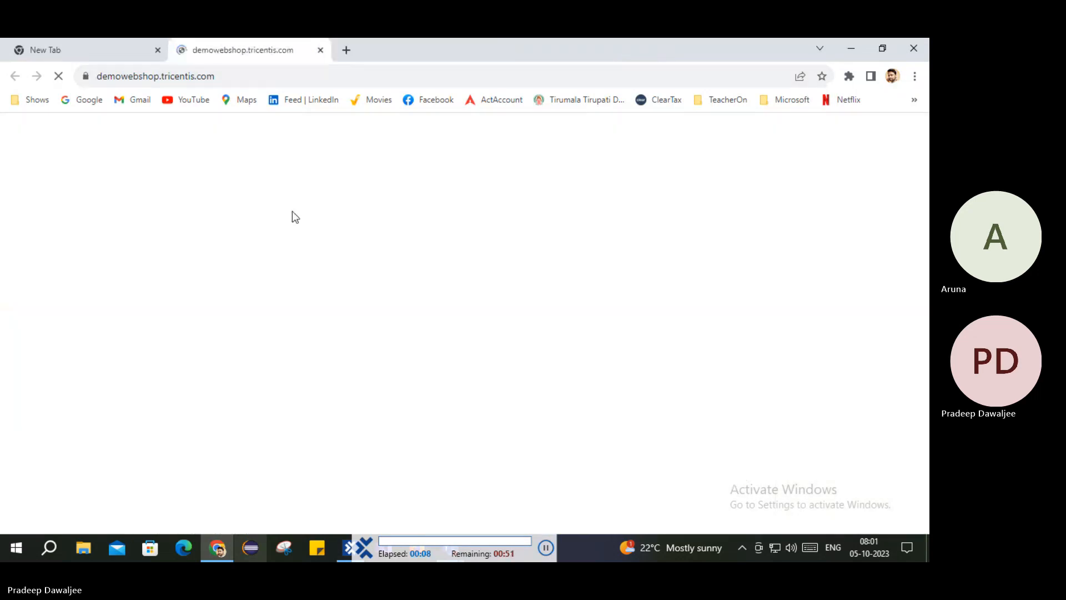
key(ctrl+1)
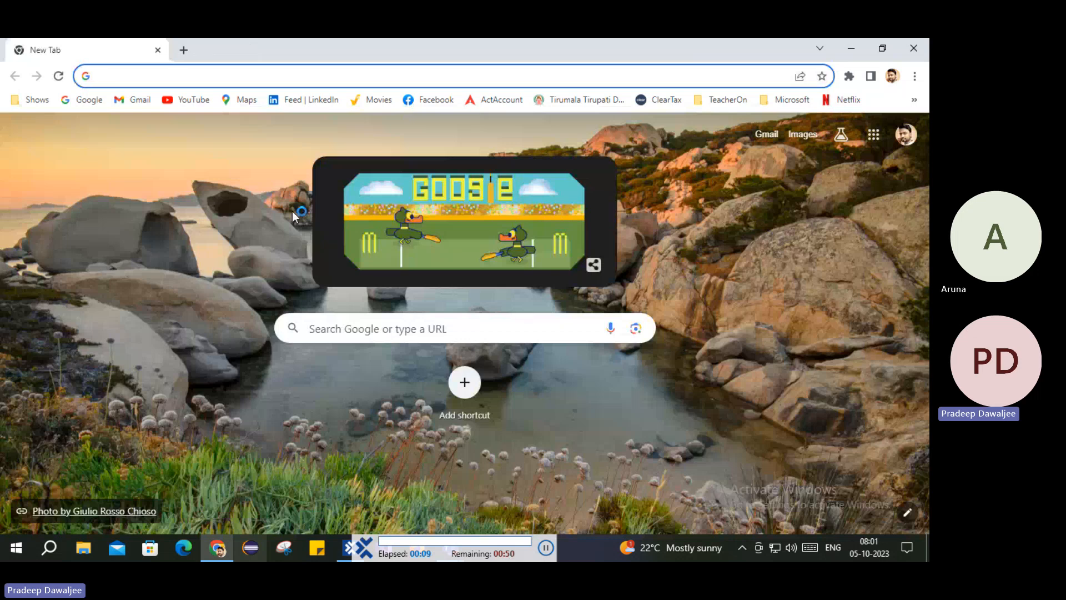
key(ctrl+shift+t)
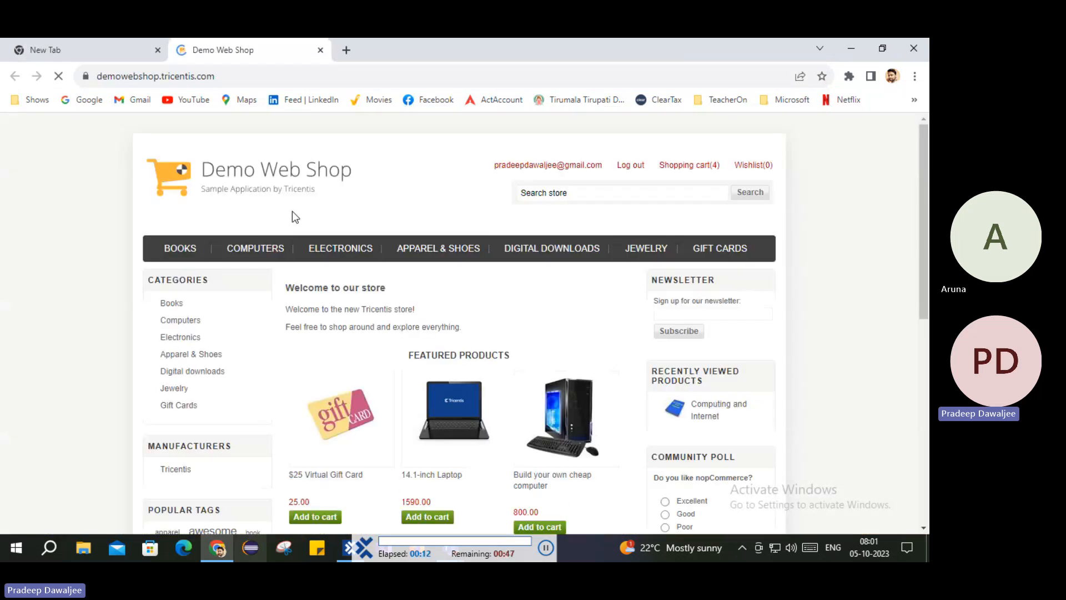
key(ctrl+w)
key(ctrl+shift+t)
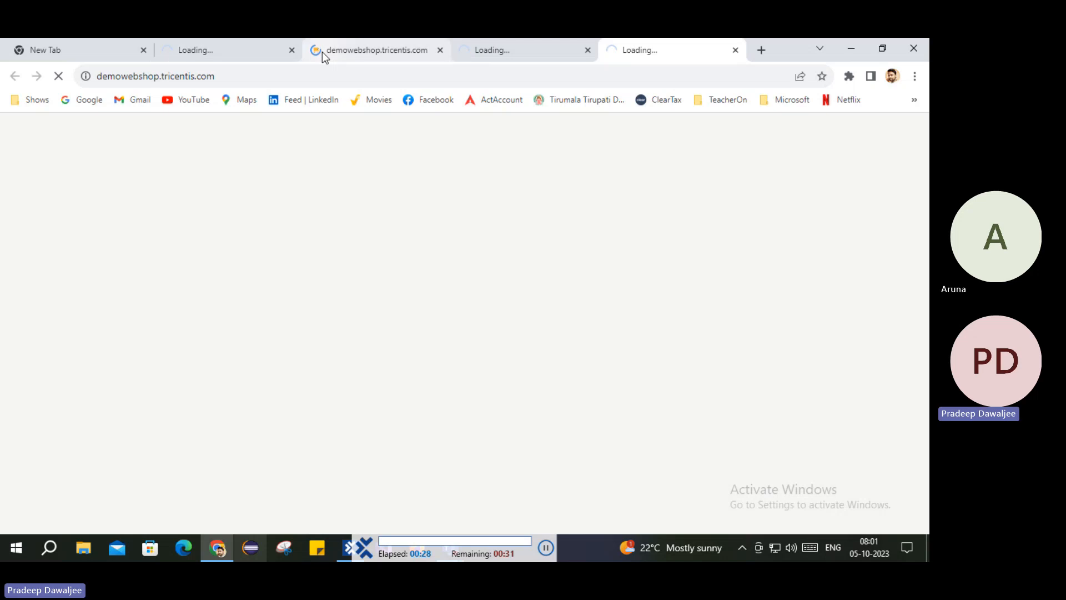
click(293, 51)
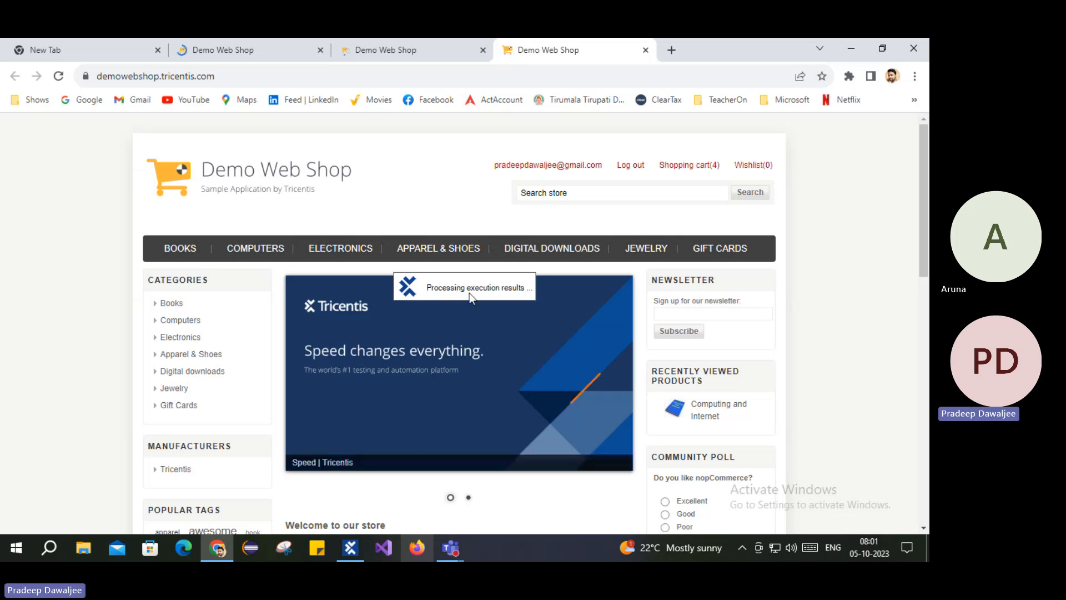
click(350, 548)
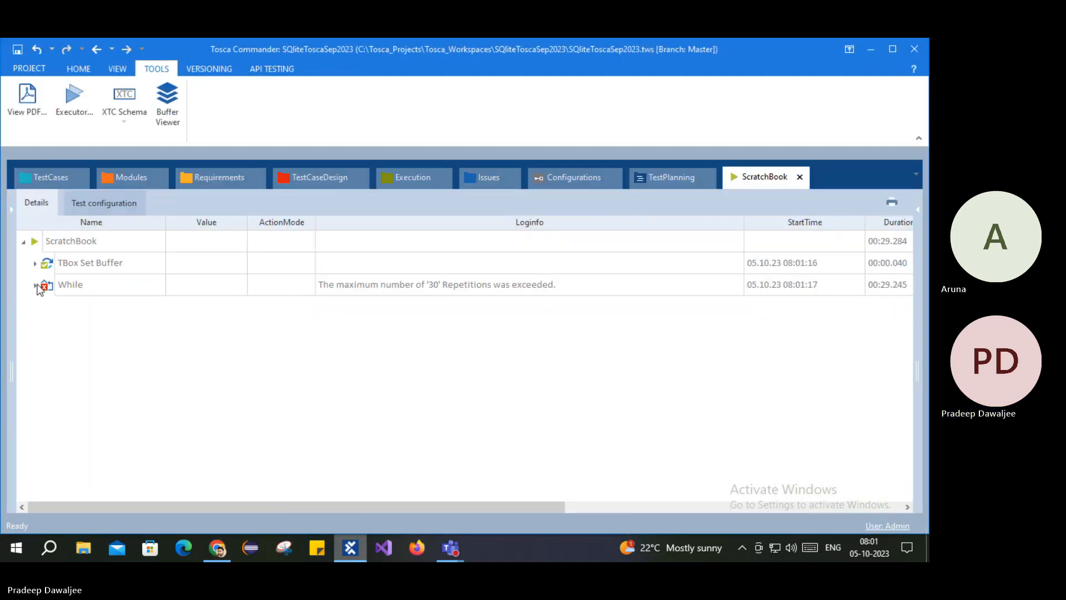
Step: Expand the failed While result and inspect Repetition 1's Condition and Loop steps
click(36, 285)
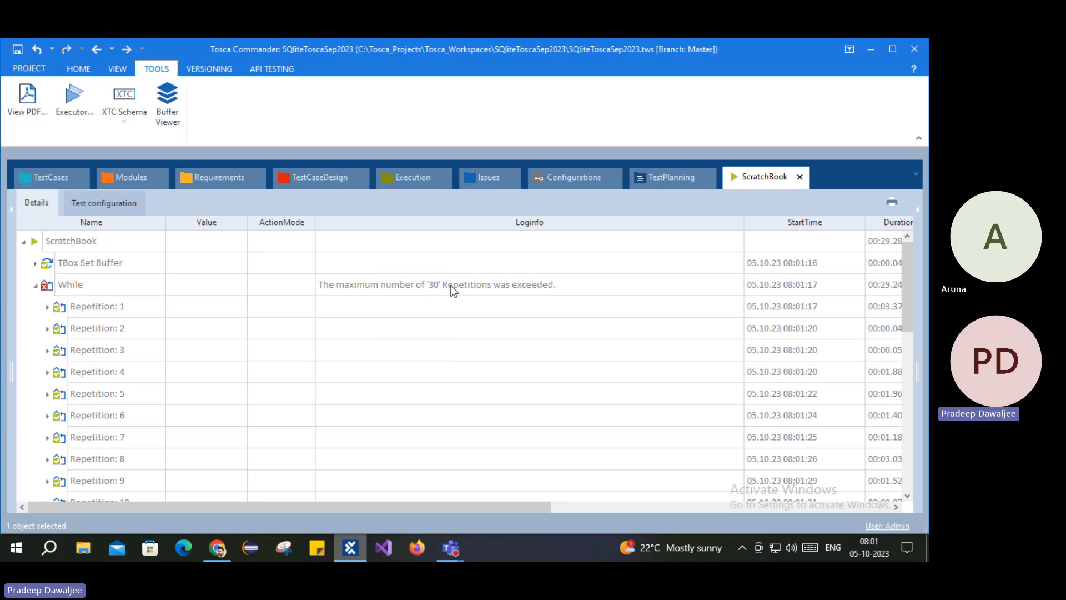
click(96, 306)
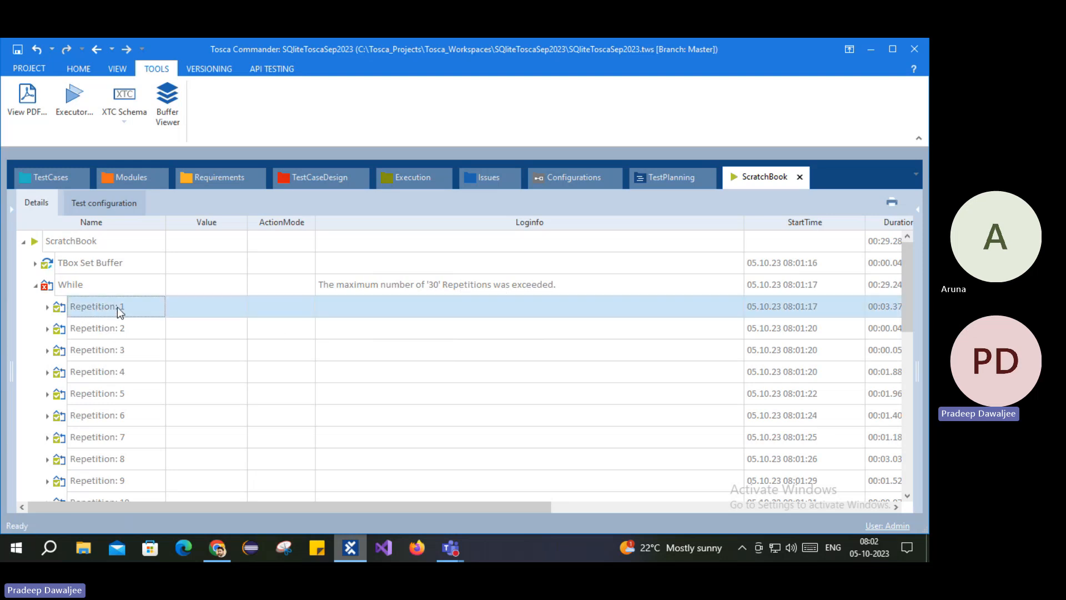
scroll(114, 333, down, 8)
scroll(111, 411, up, 6)
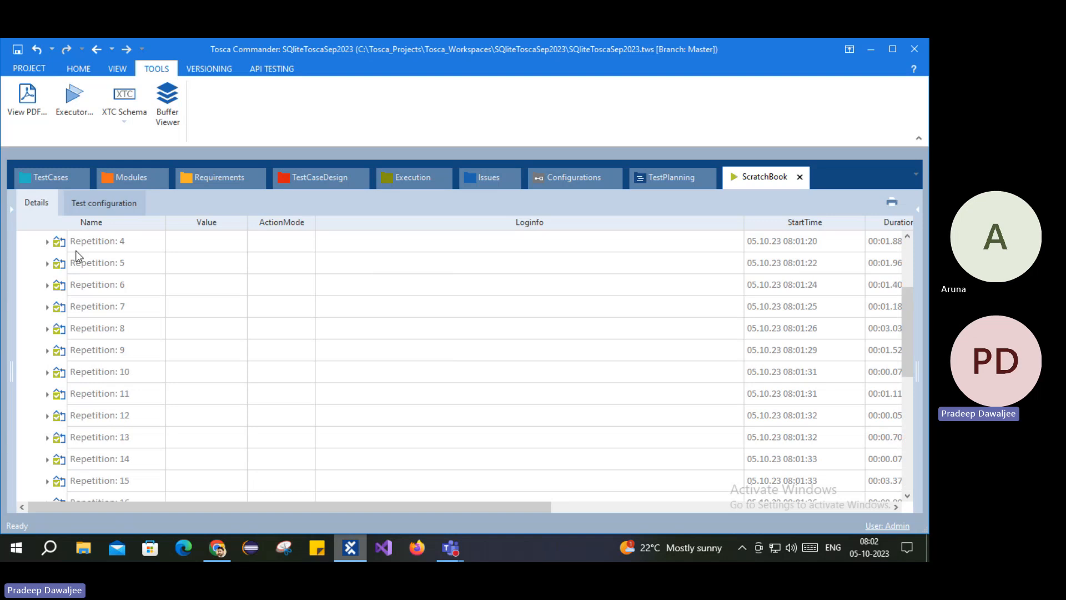
scroll(75, 251, up, 2)
click(48, 306)
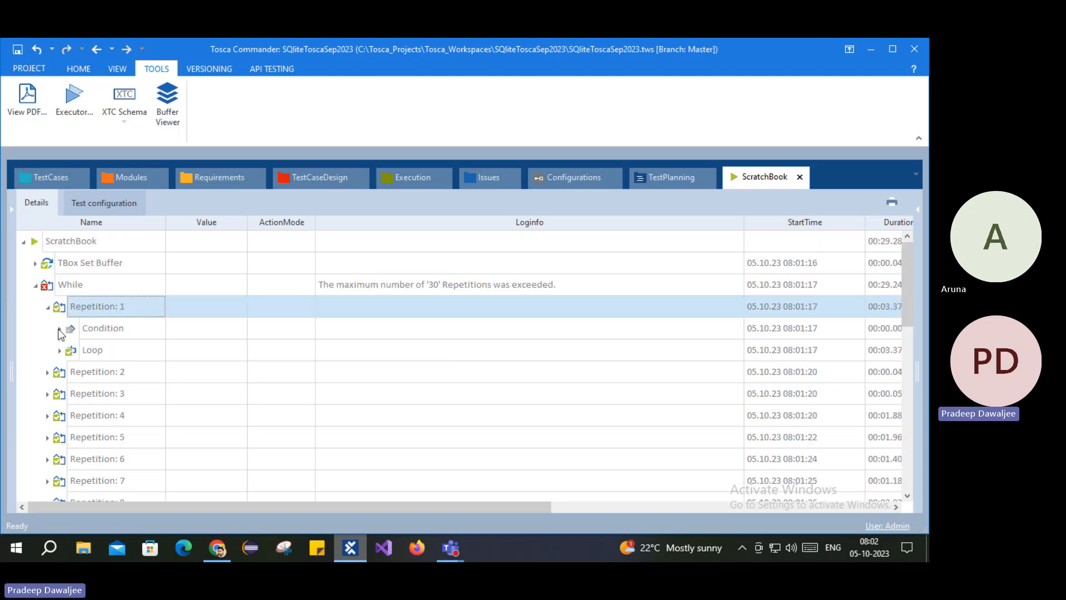
click(60, 329)
click(102, 377)
Step: Check Repetition 2, collapse Repetition 1, and go back to the Conditions test case
click(71, 395)
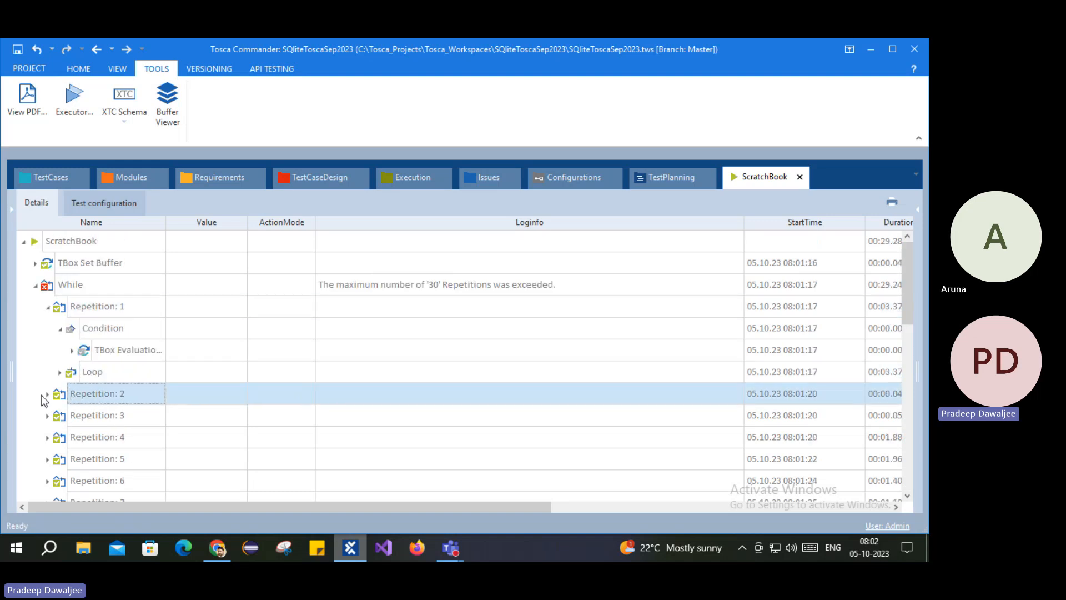
scroll(125, 352, down, 2)
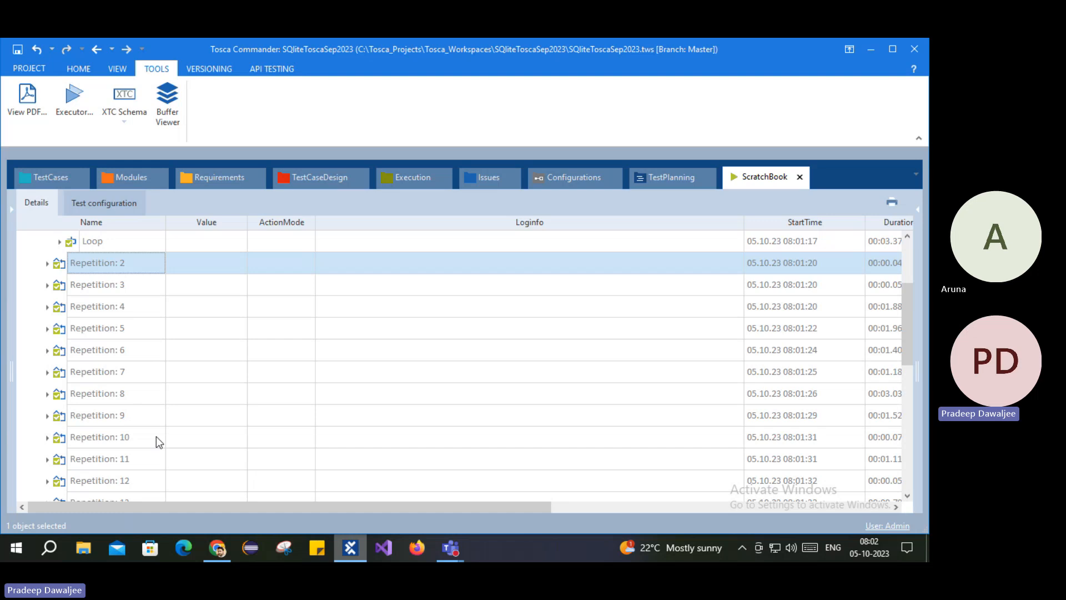
scroll(153, 430, down, 6)
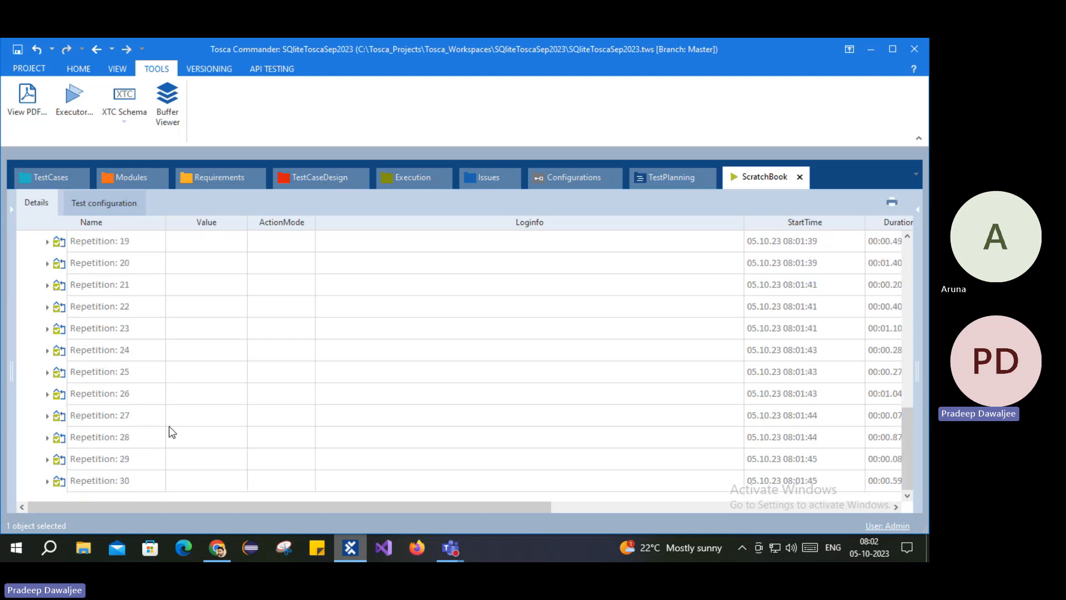
scroll(184, 402, up, 8)
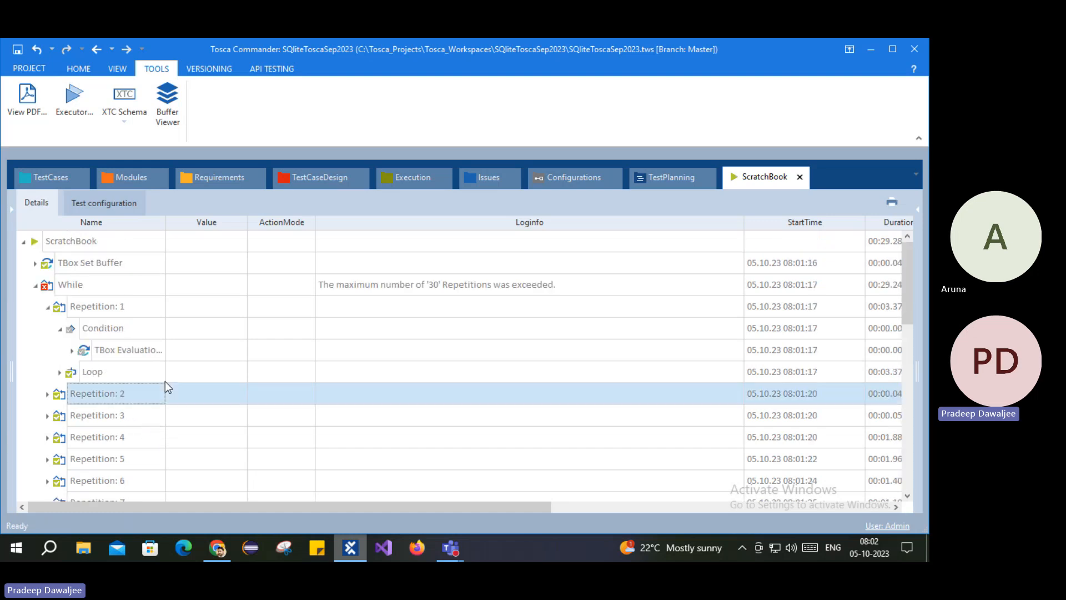
click(48, 308)
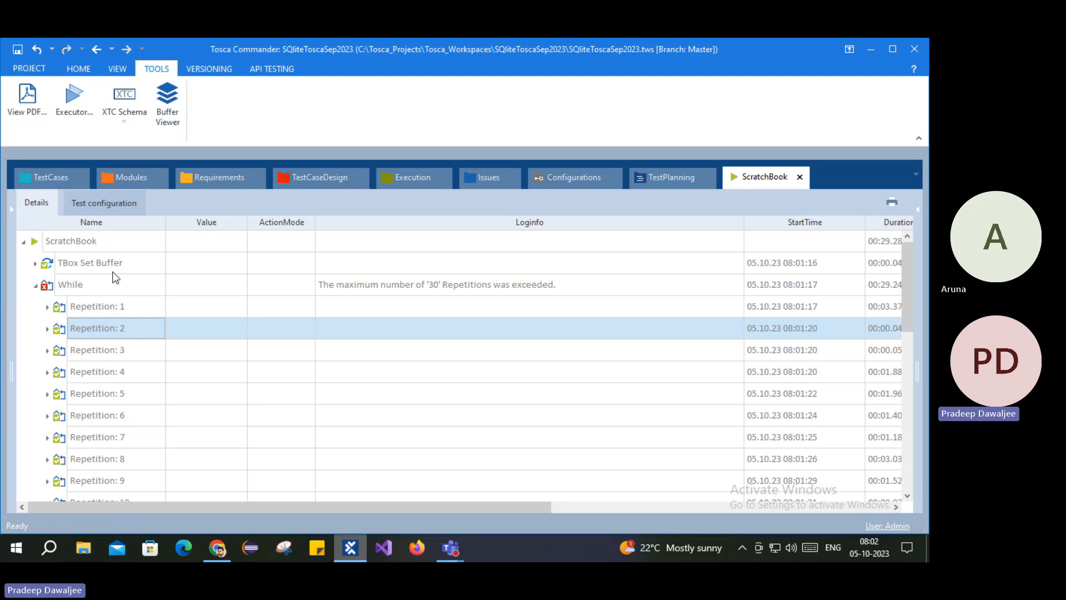
click(44, 176)
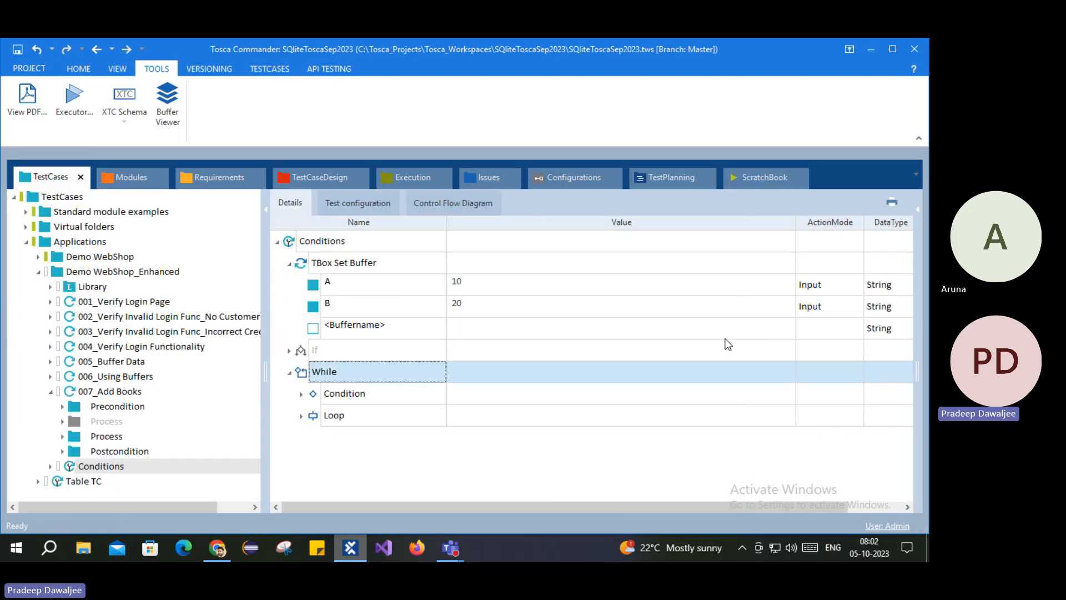
Step: Change the While step's MaximumRepetitions property from 30 to 5 and hide the Properties panel
click(917, 210)
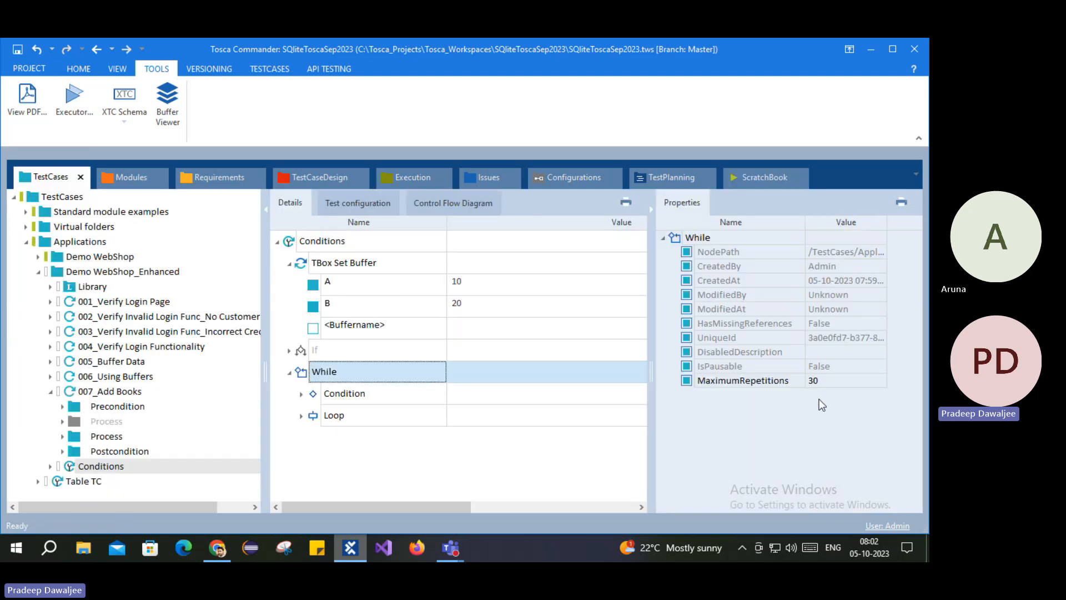
click(827, 380)
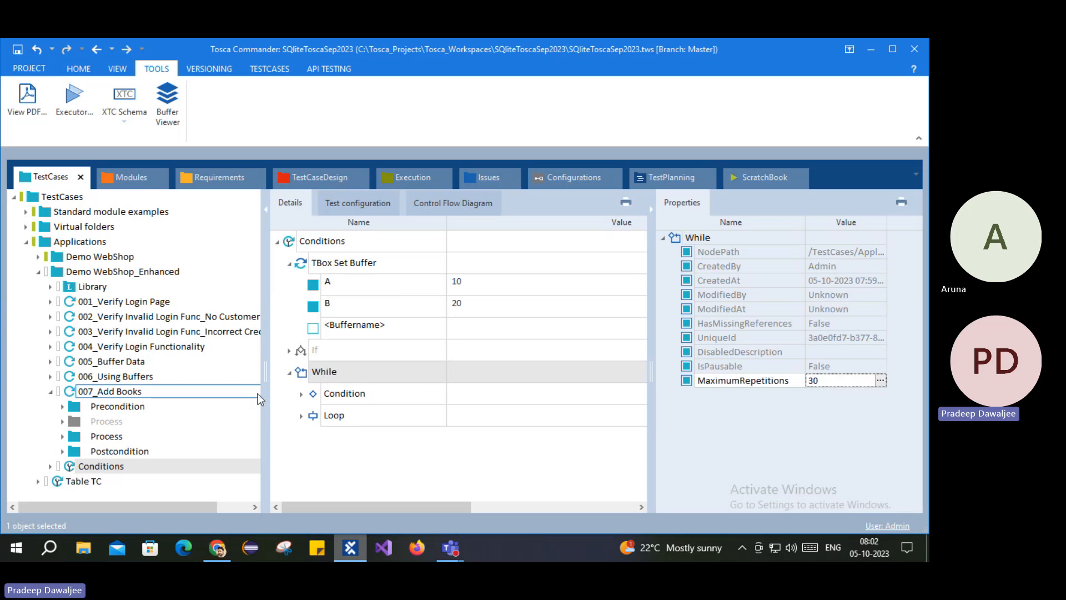
double_click(825, 379)
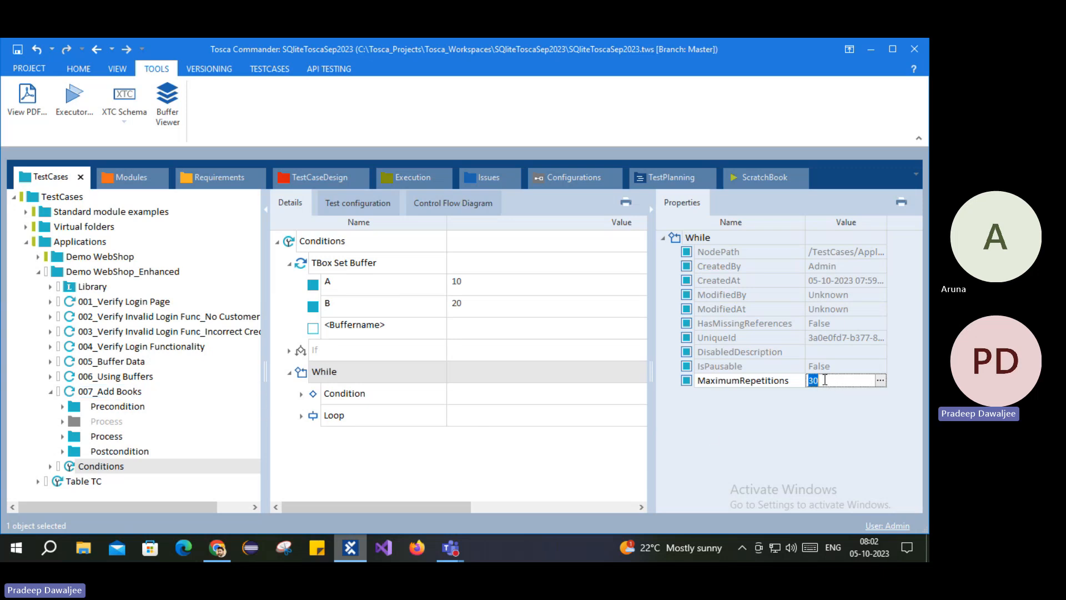
drag(809, 394, 796, 395)
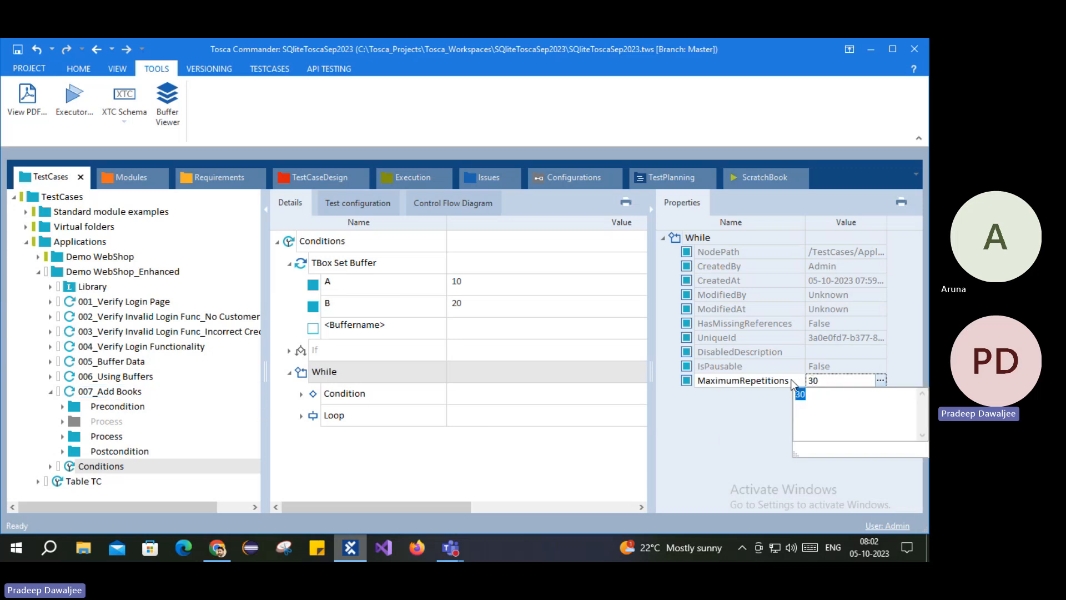
text(5)
click(734, 425)
click(584, 483)
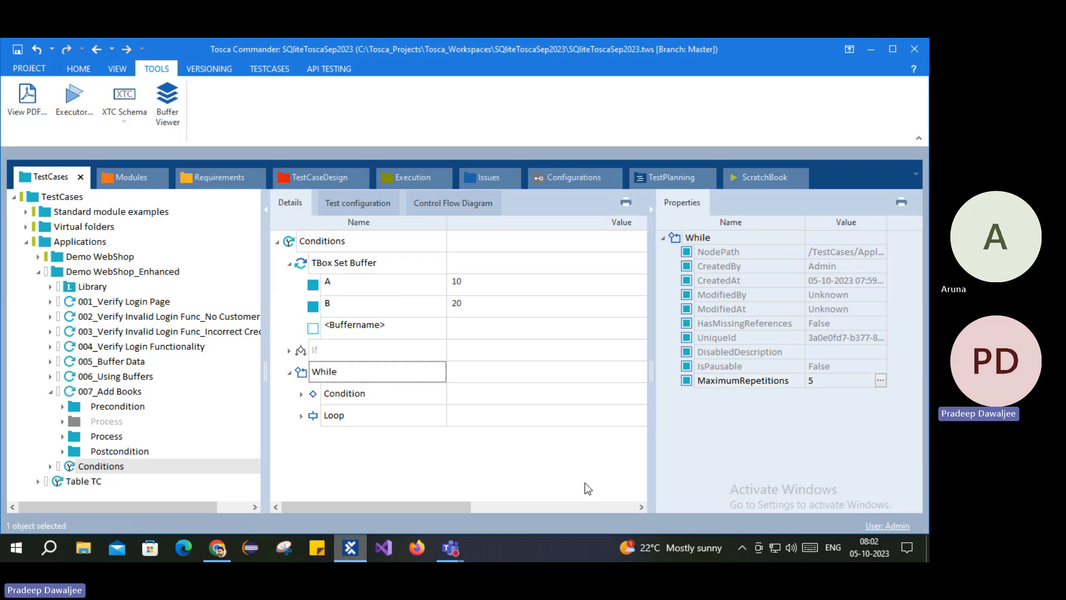
click(653, 210)
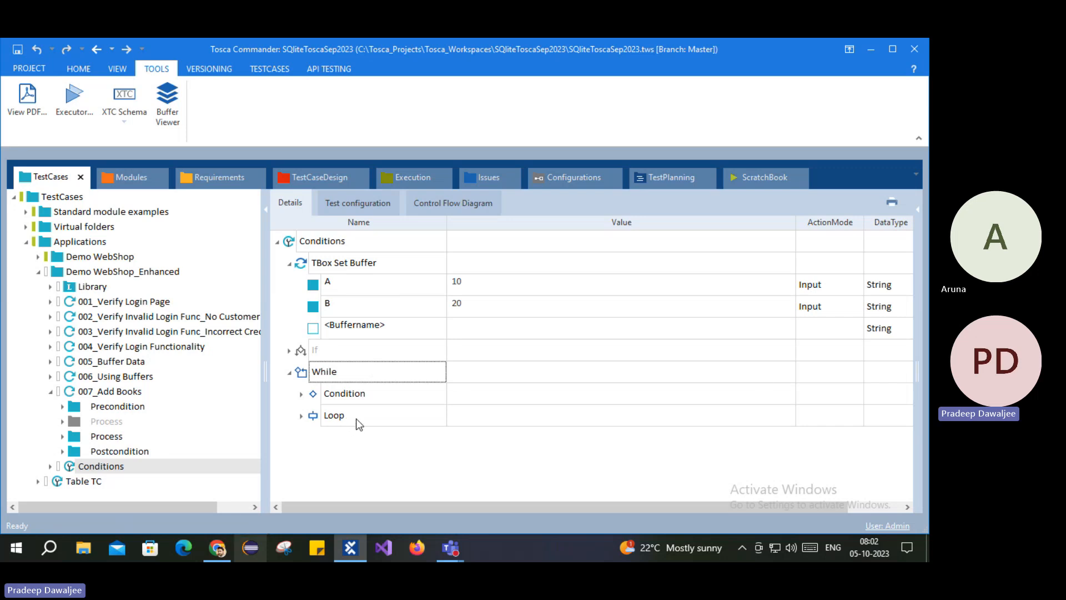
Step: Inspect the While step's Loop and the Condition's TBox Evaluation Tool step and its properties
click(333, 398)
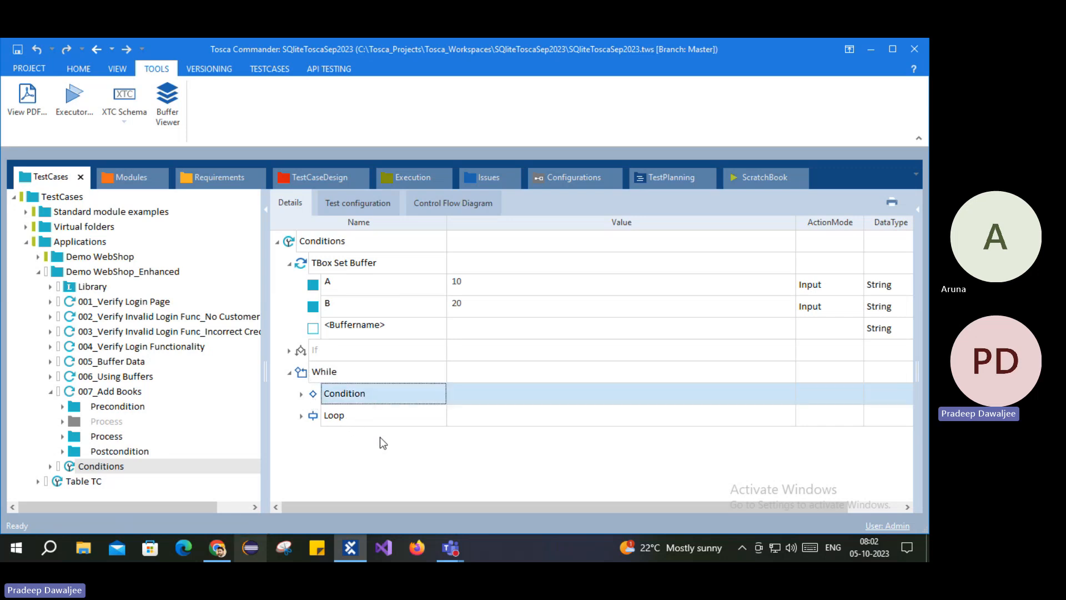
click(301, 415)
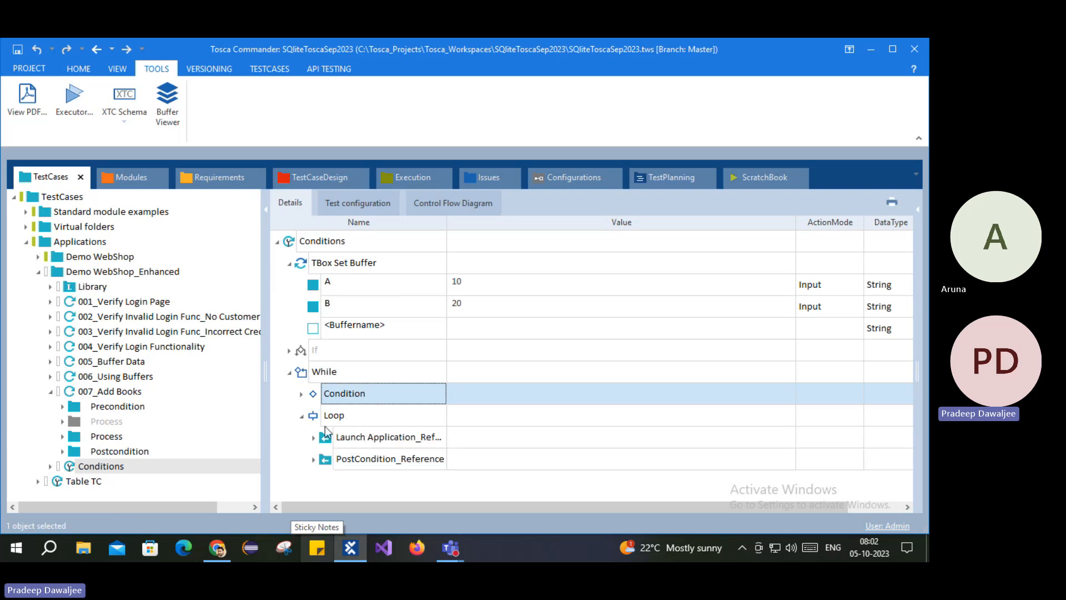
click(306, 420)
click(302, 417)
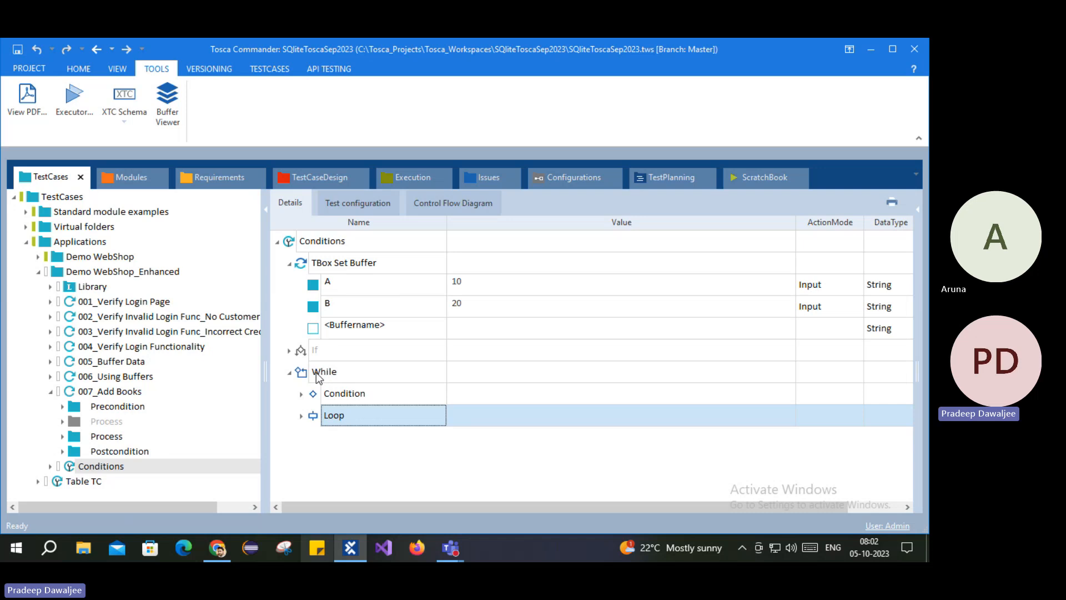
click(316, 372)
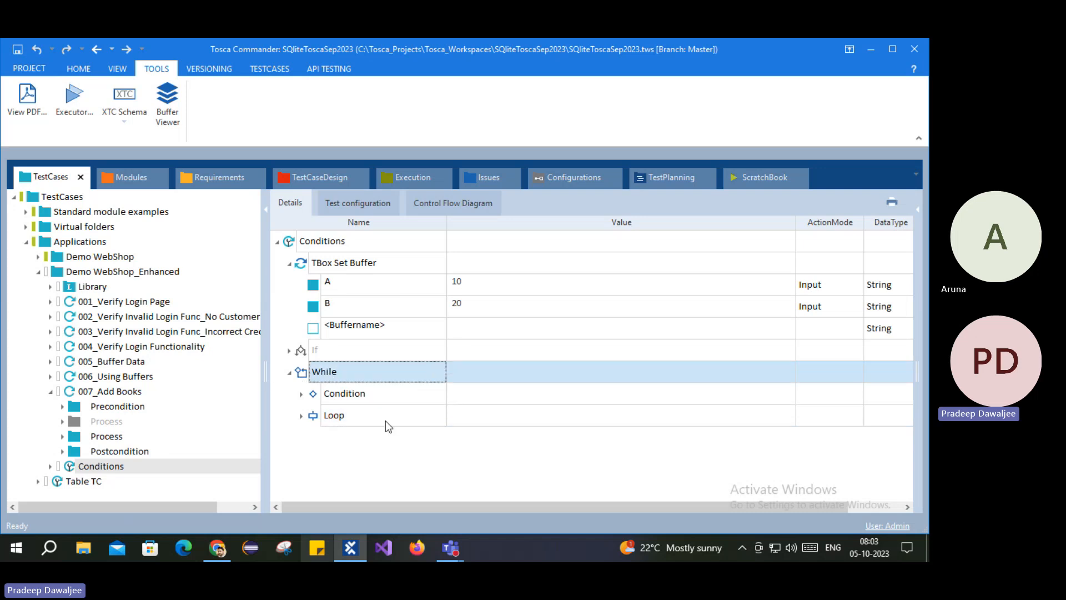
click(301, 393)
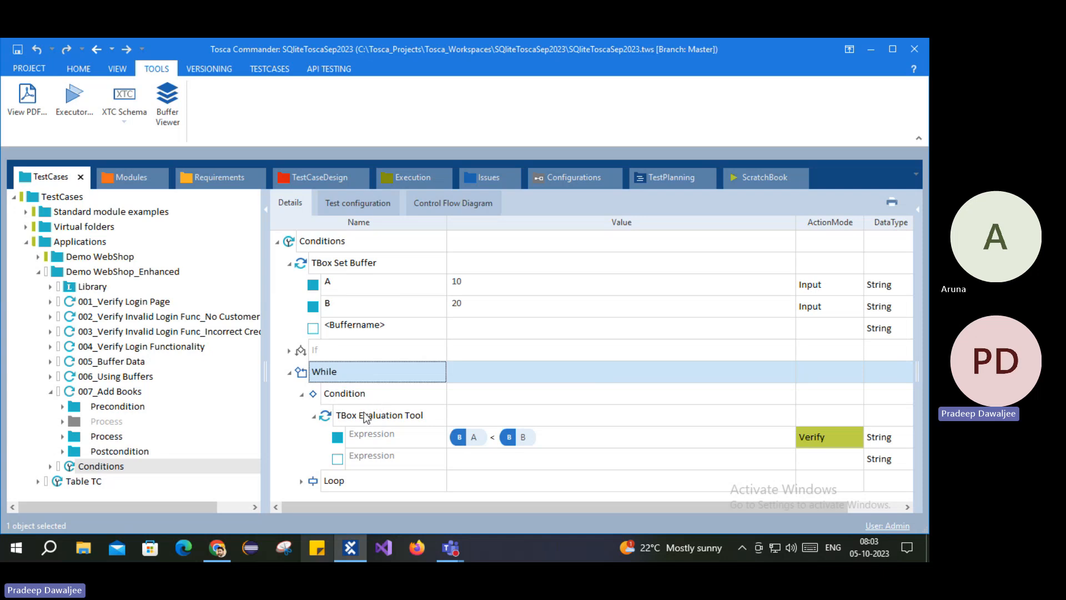
click(365, 416)
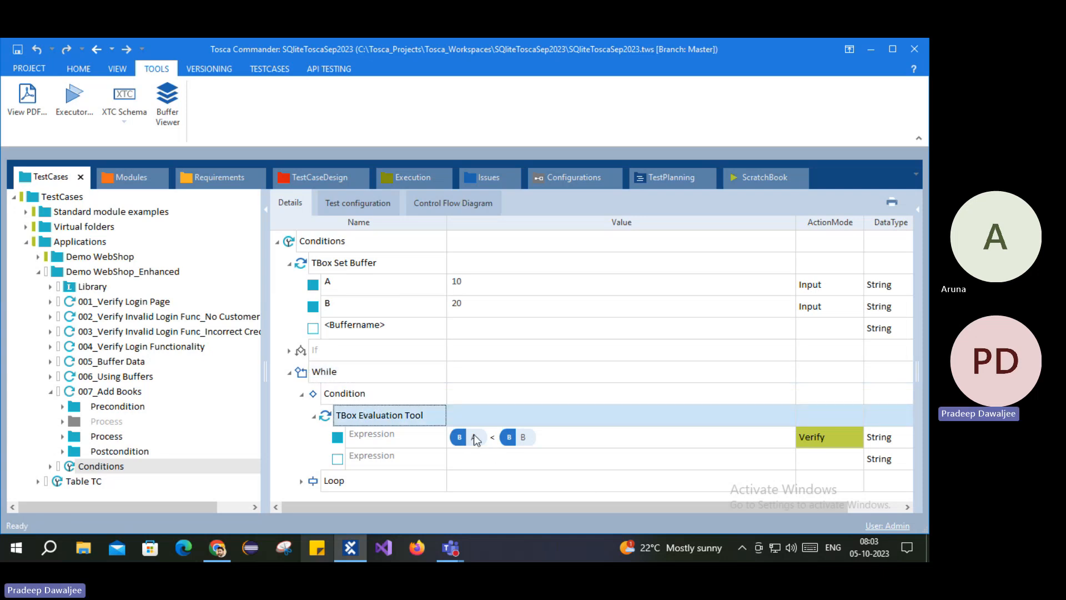
click(918, 214)
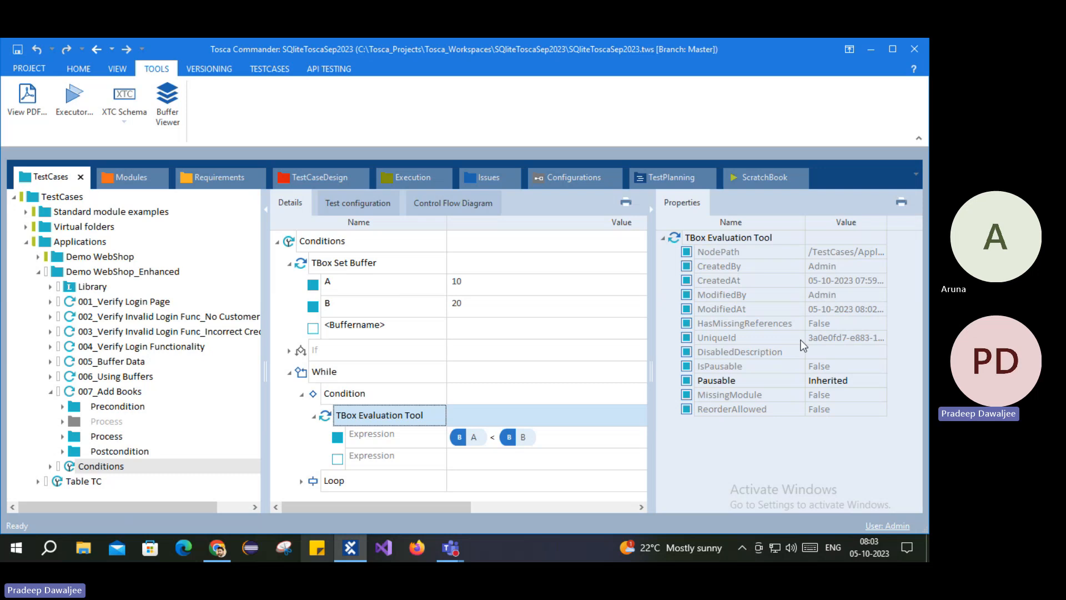
Step: Raise the While step's MaximumRepetitions from 5 to 20 and hide the Properties panel
click(327, 371)
click(831, 381)
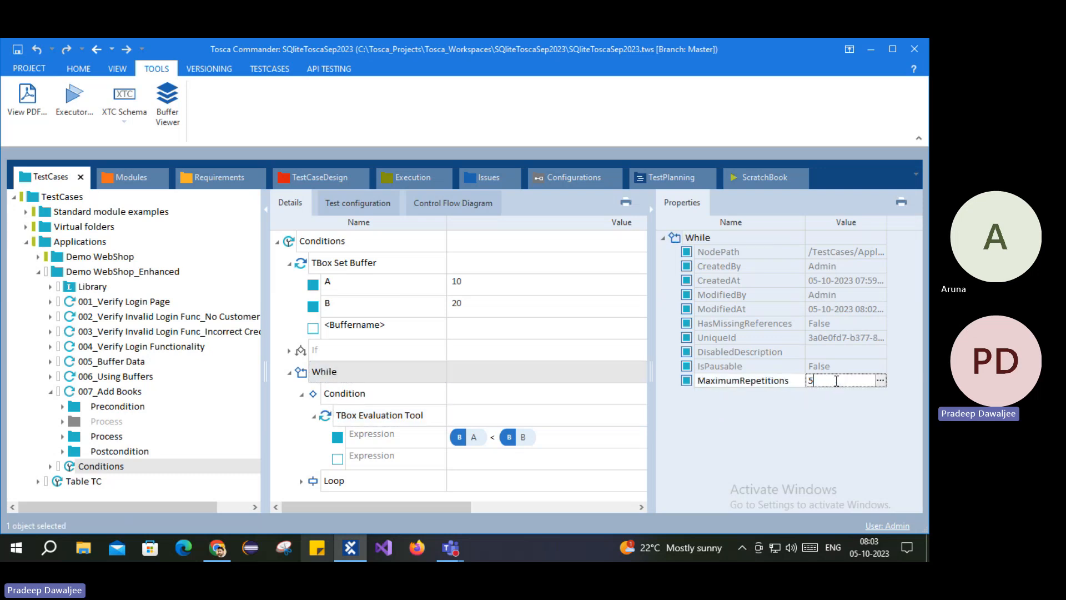
click(812, 381)
double_click(806, 396)
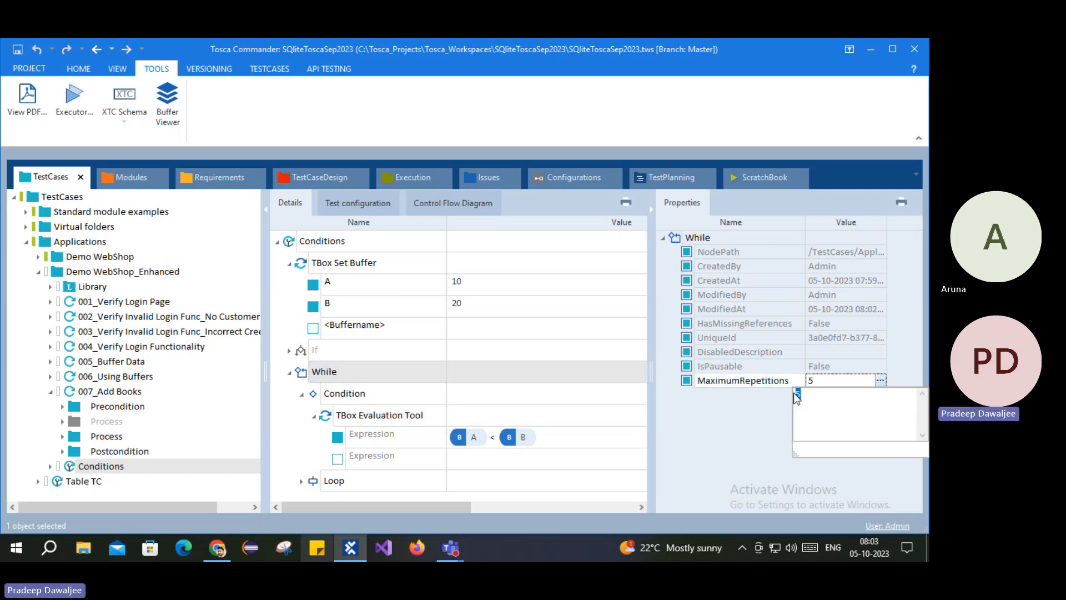
text(20)
click(647, 437)
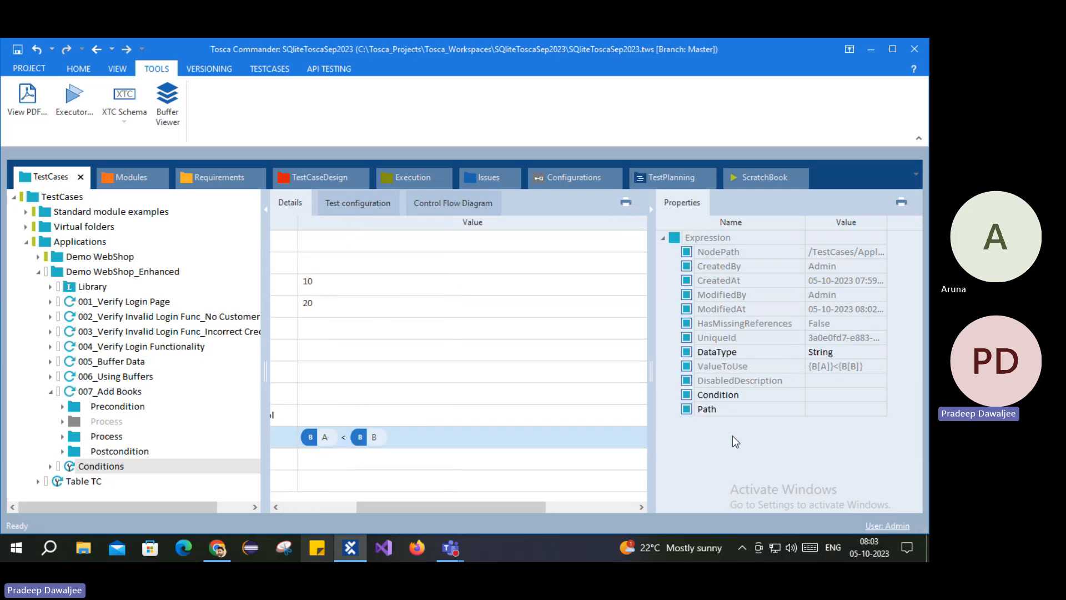
click(350, 414)
click(360, 395)
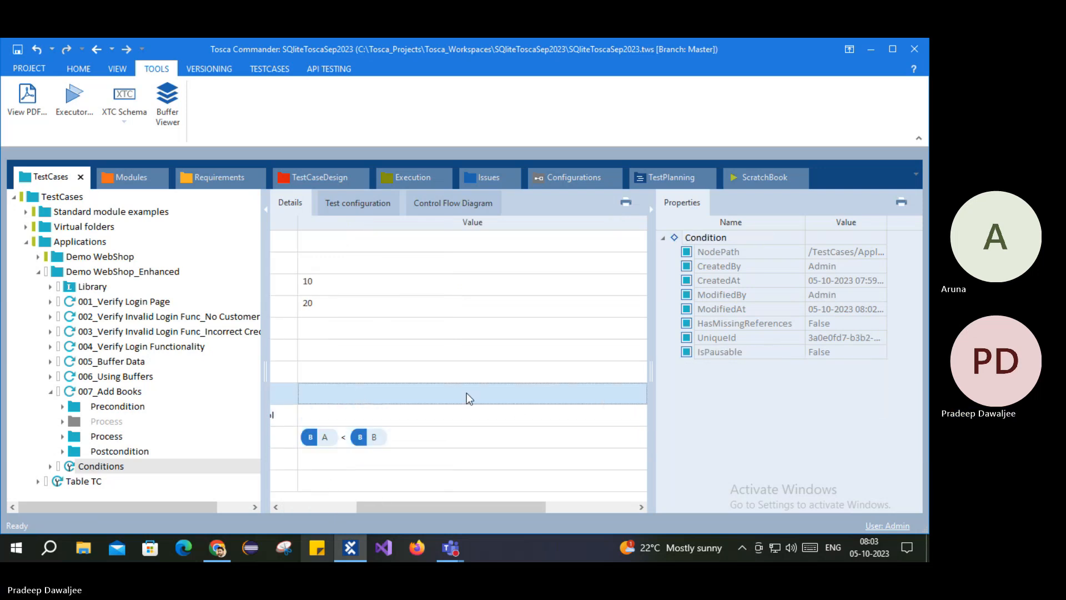
click(449, 372)
drag(368, 507, 292, 514)
click(651, 210)
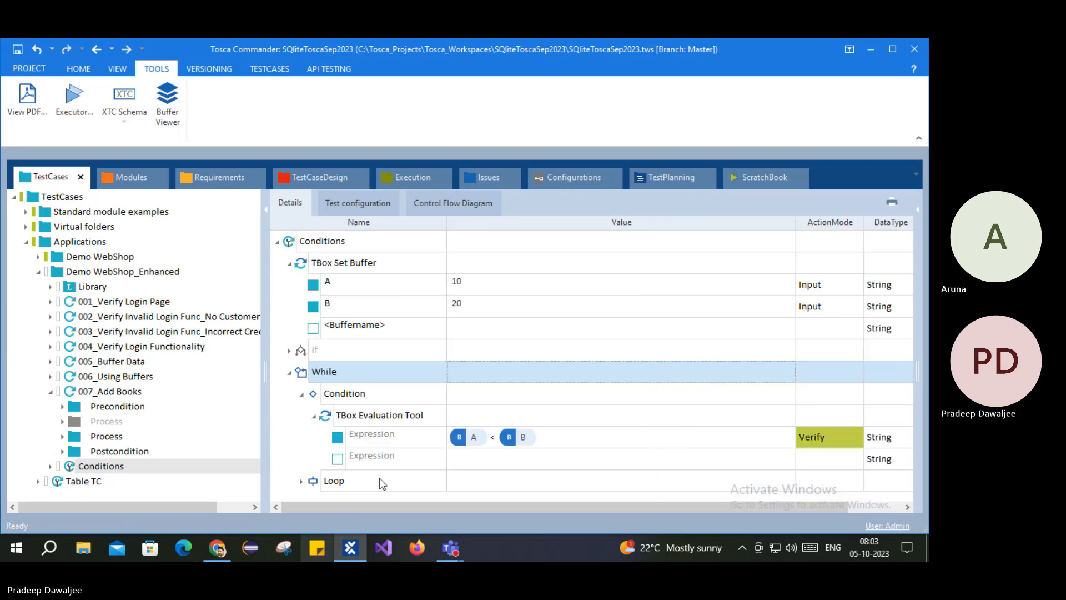
Step: Expand the Loop to show its Launch Application_Reference and PostCondition_Reference steps
click(300, 480)
click(353, 464)
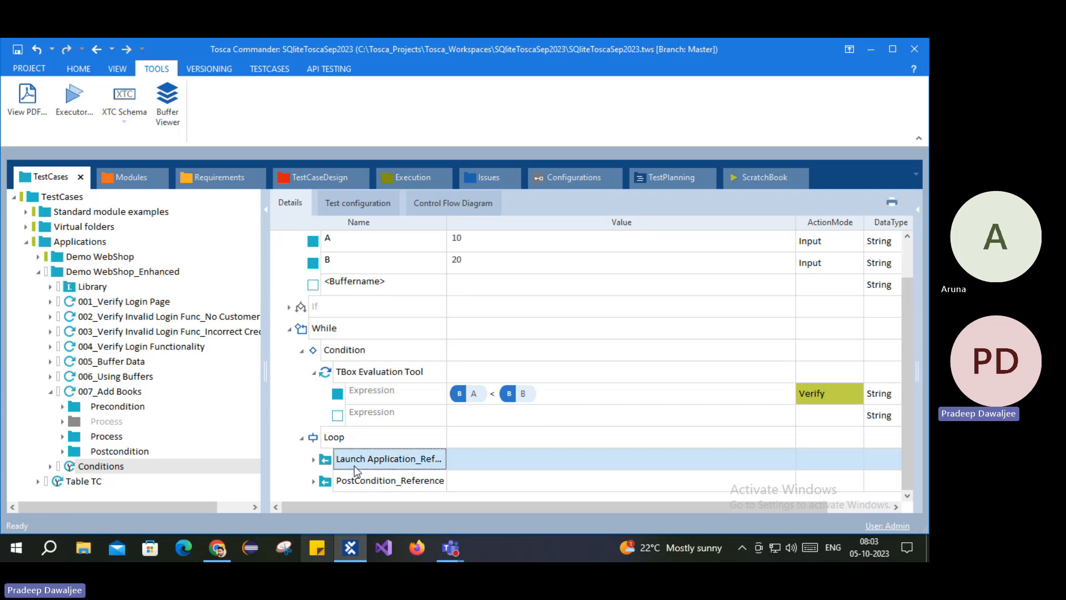
click(358, 482)
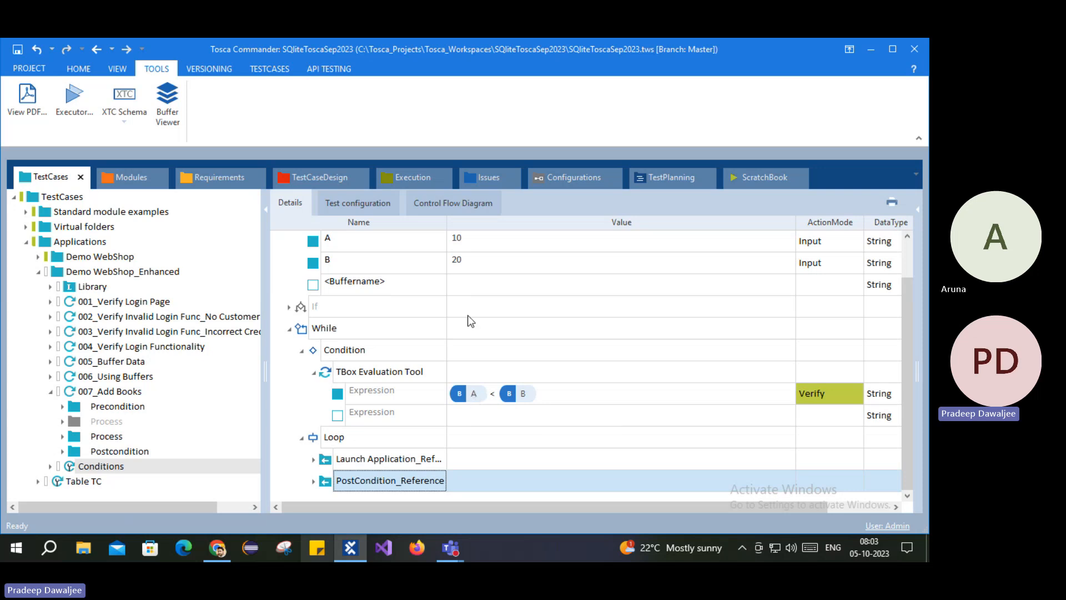
scroll(461, 302, up, 2)
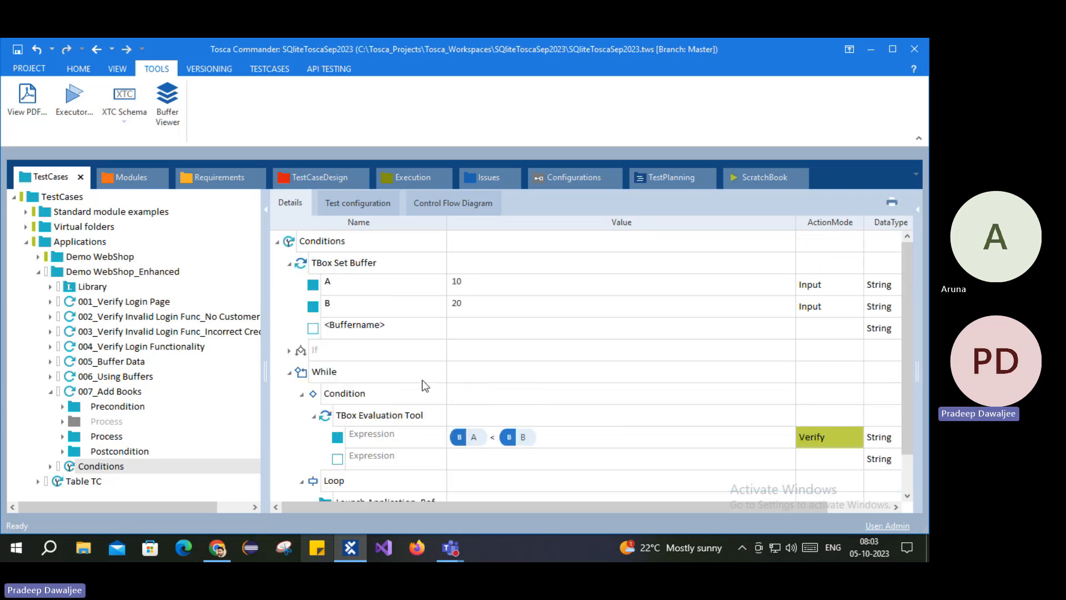
scroll(422, 380, down, 2)
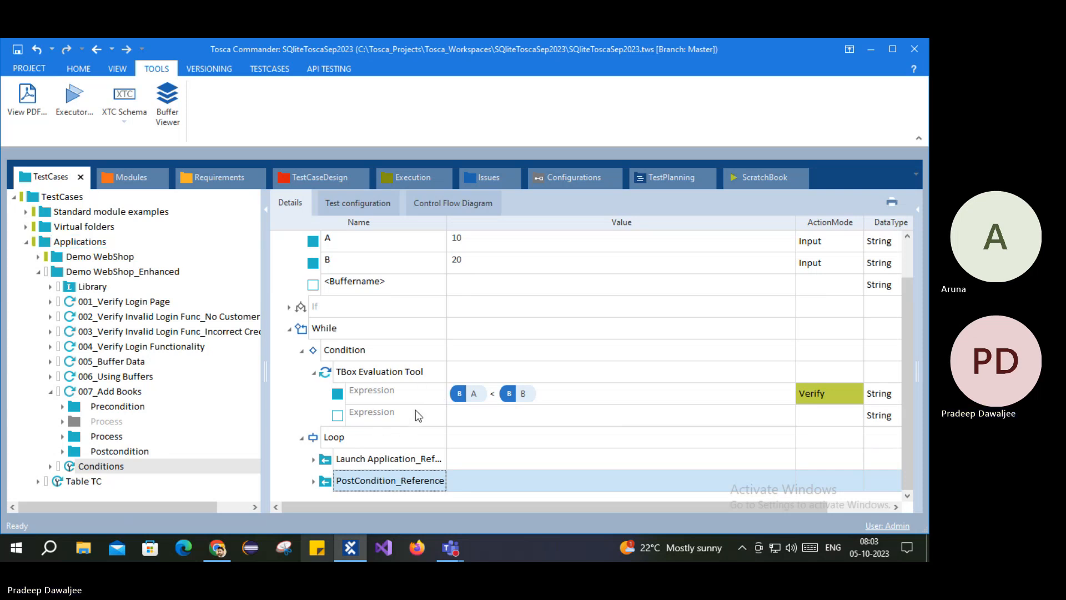
click(319, 442)
Step: Add a TBox Set Buffer step inside the Loop by searching 'set buff'
right_click(318, 440)
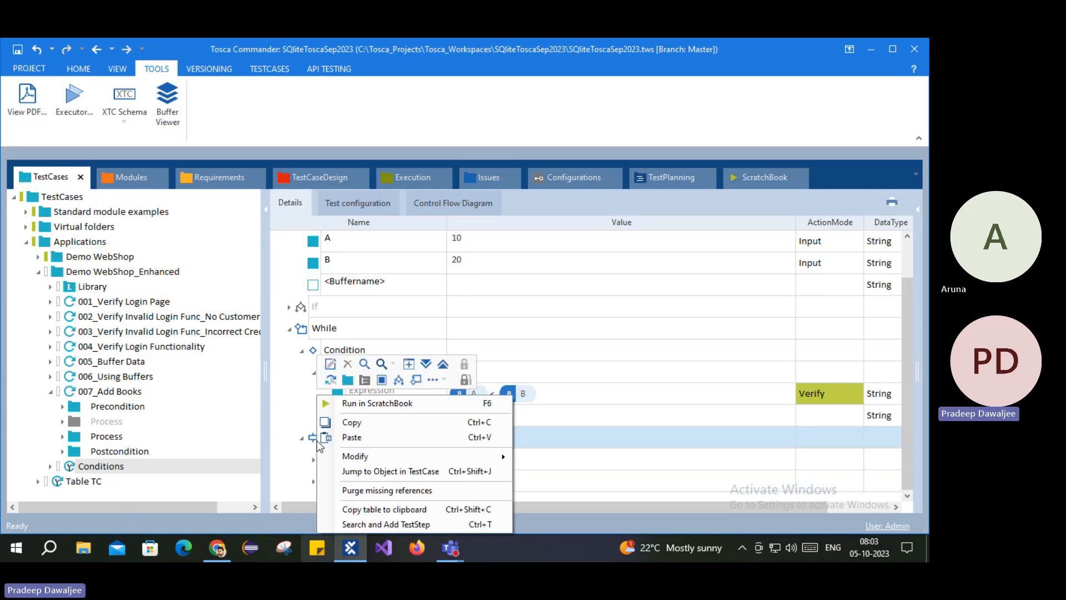
click(378, 524)
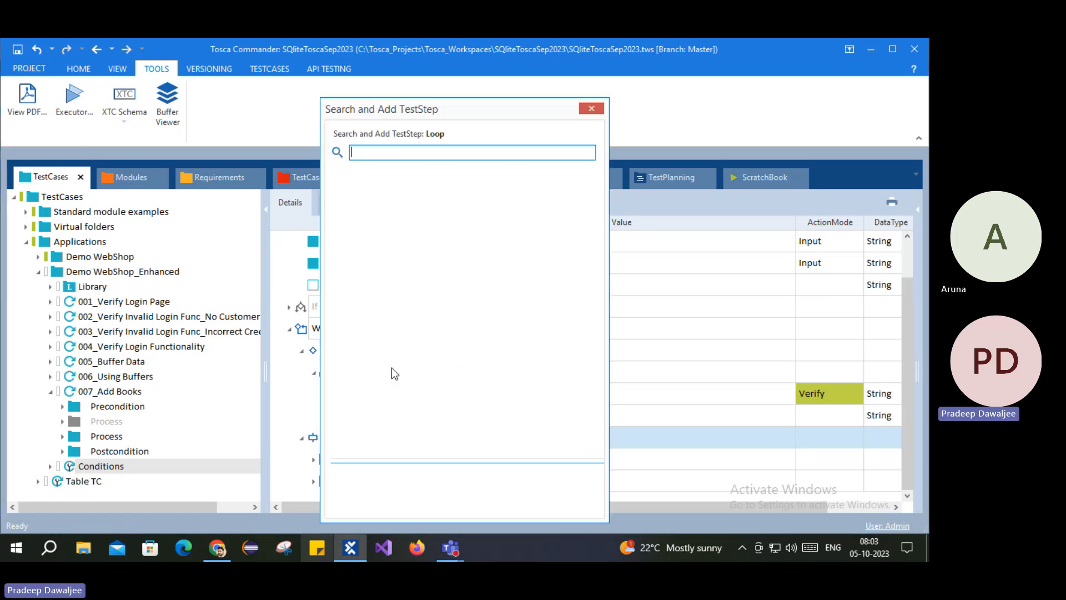
text(set buff)
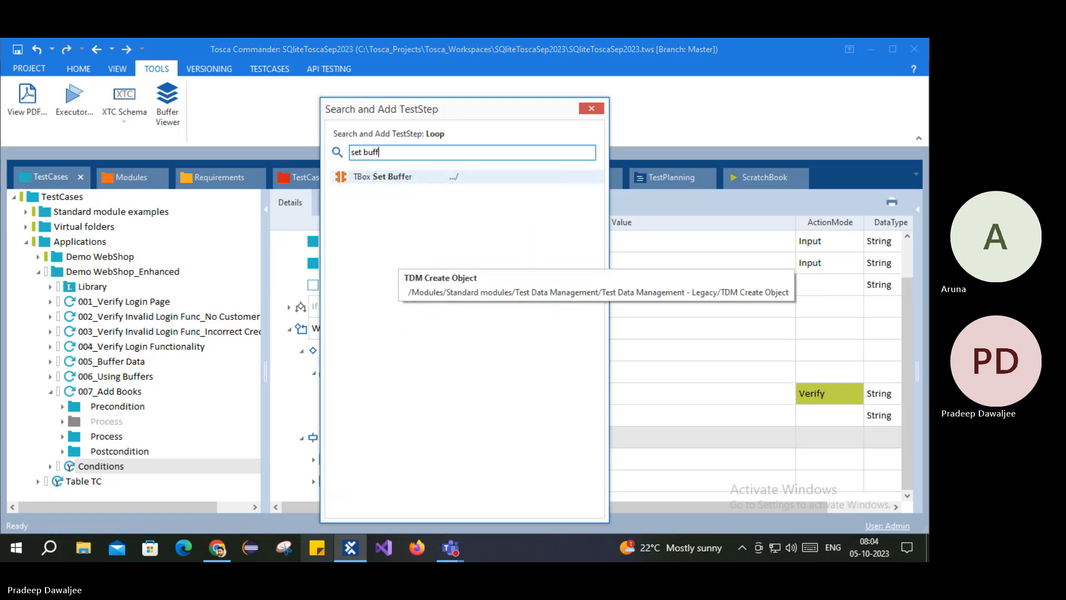
key(Return)
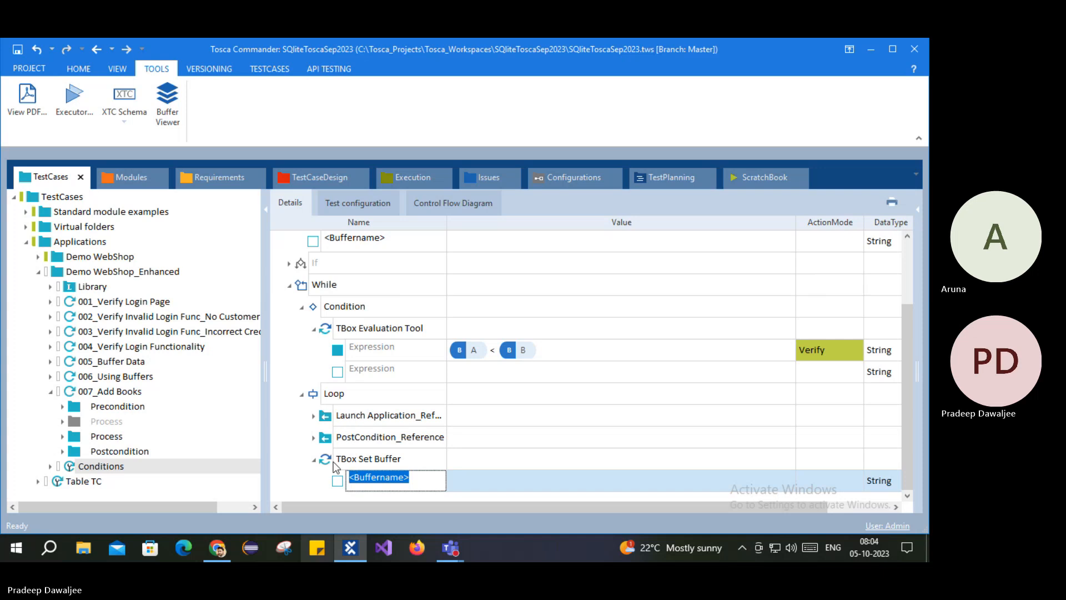
click(335, 462)
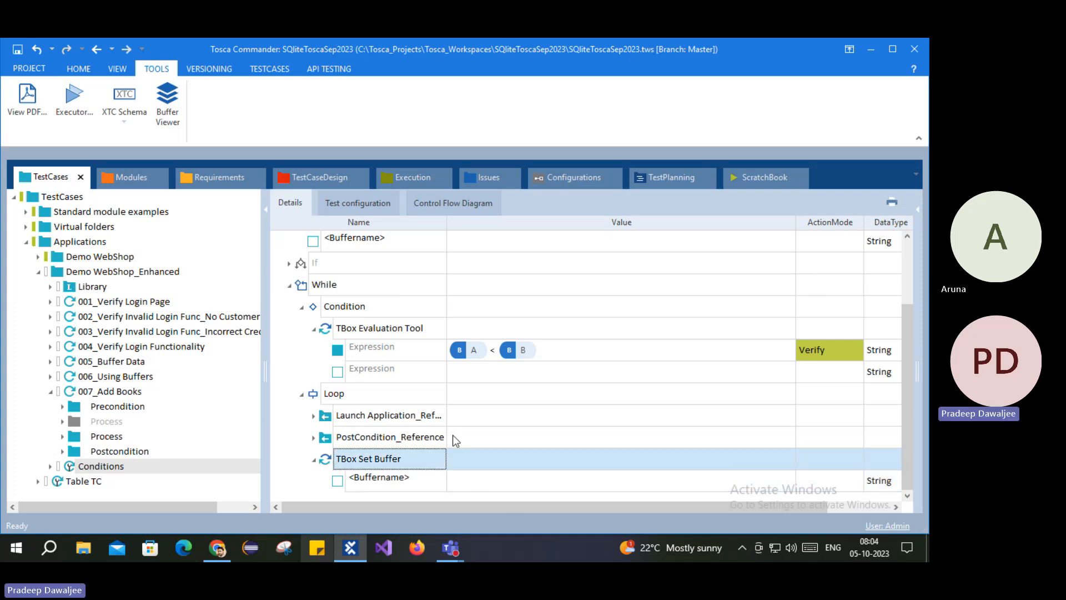
scroll(422, 388, up, 3)
scroll(398, 375, down, 3)
Step: Name the buffer A and set its value to {B[A]}+5
click(378, 479)
click(379, 479)
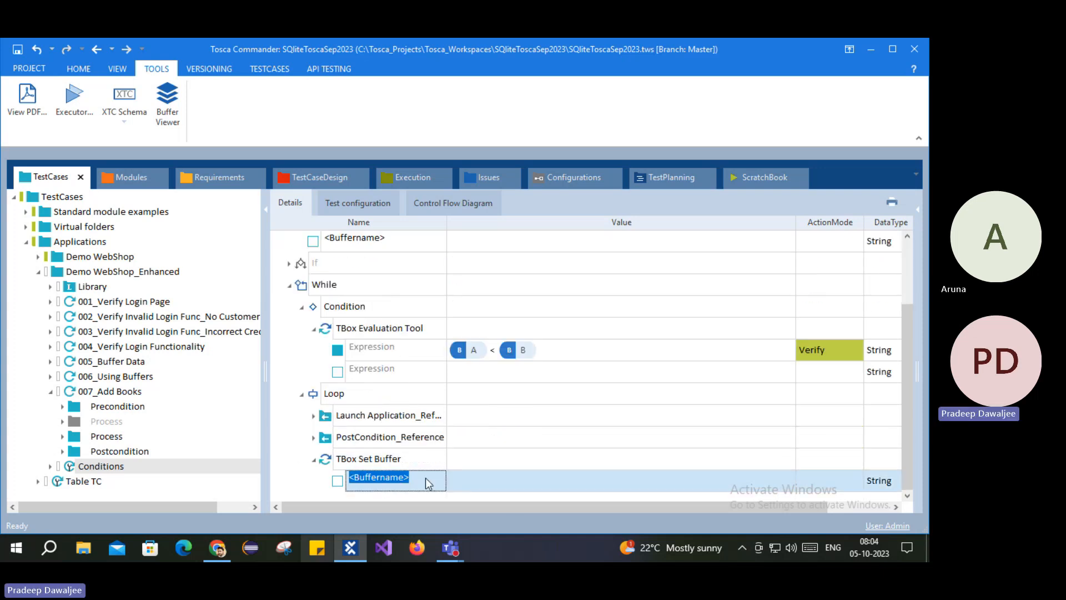
text(A)
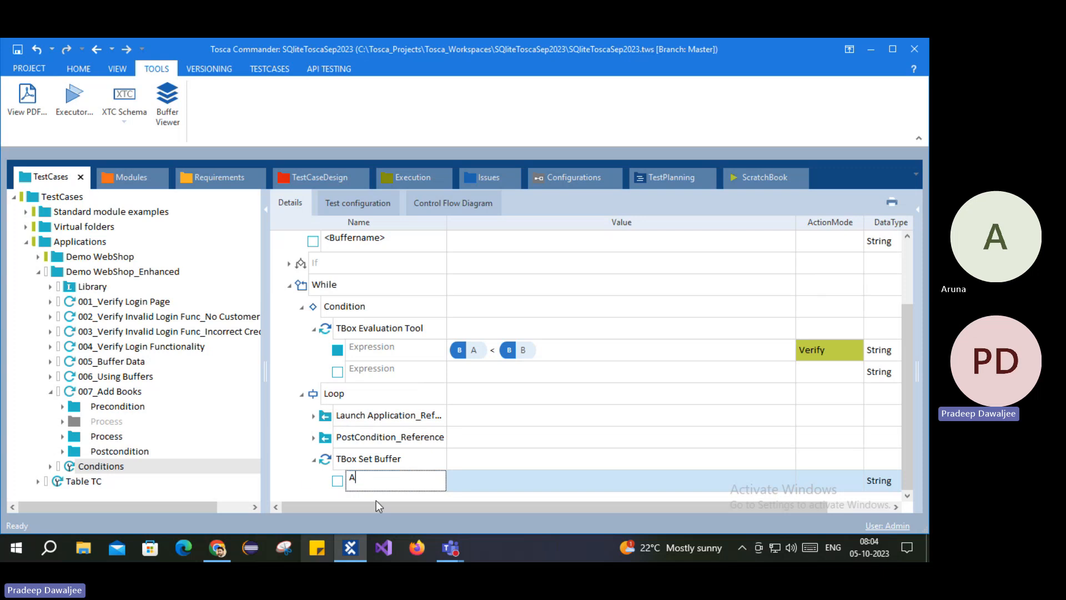
click(495, 480)
click(494, 481)
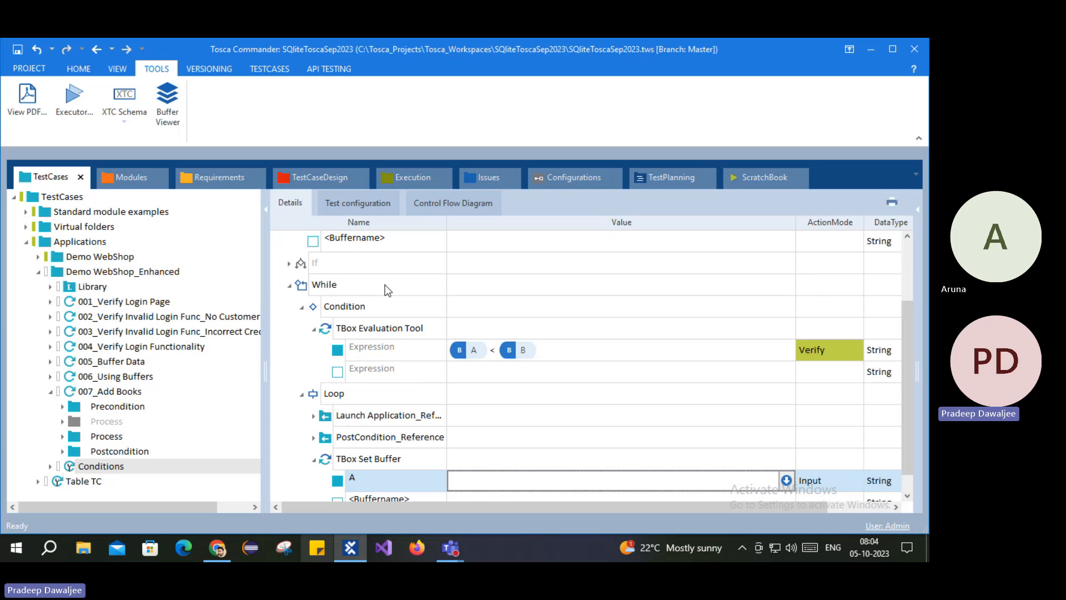
scroll(283, 335, up, 2)
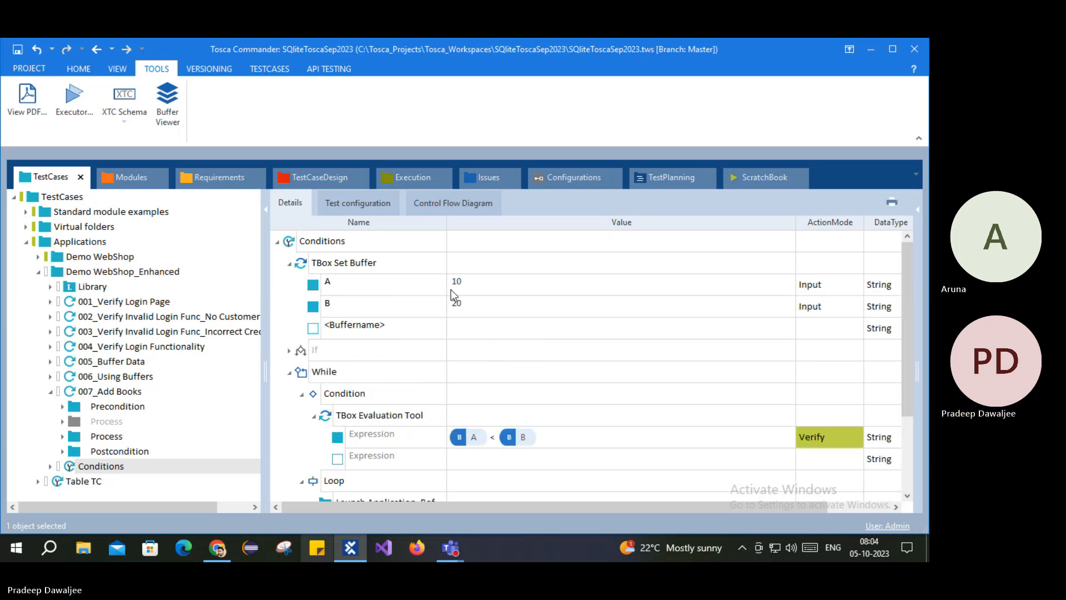
scroll(542, 264, down, 2)
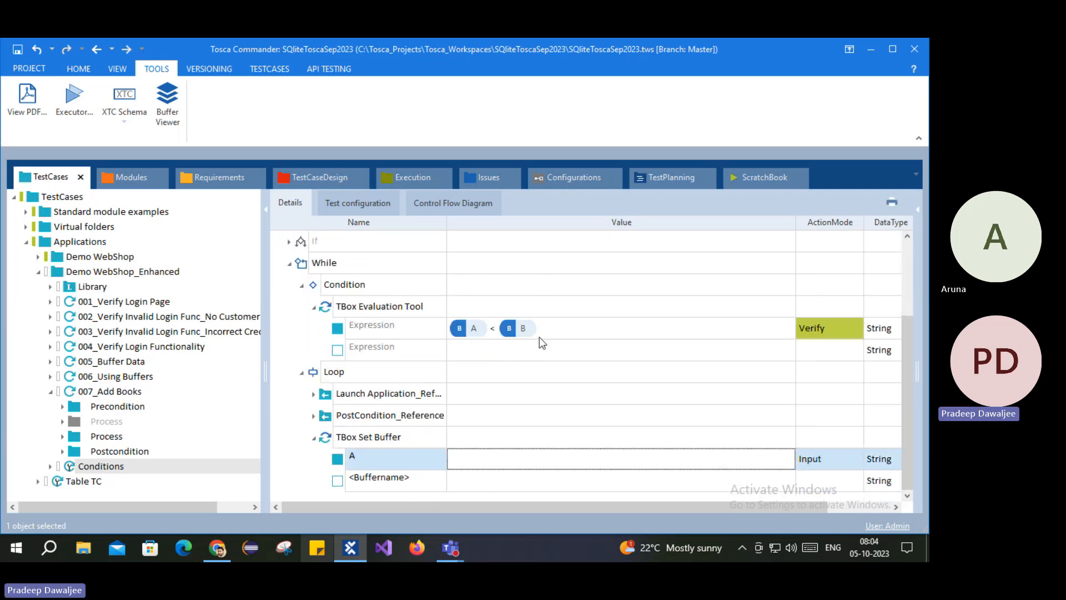
click(487, 459)
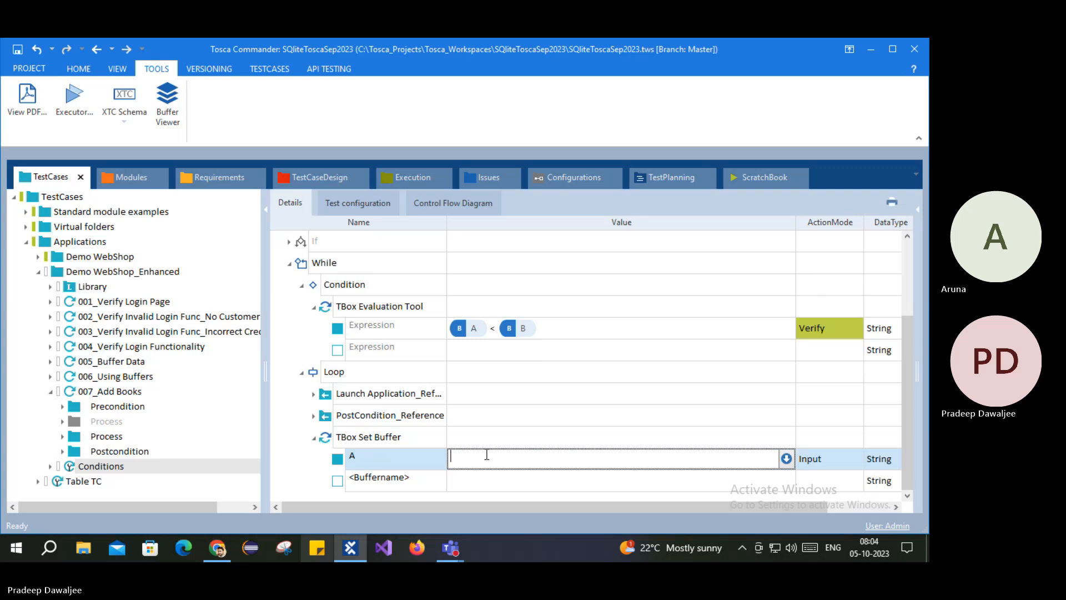
text({B[)
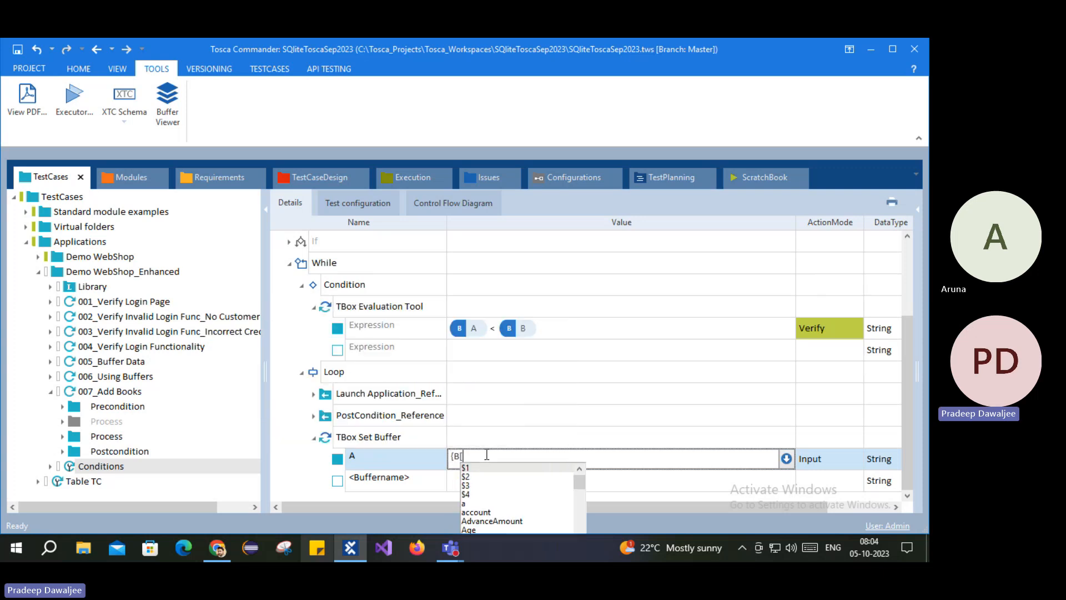
text(A]})
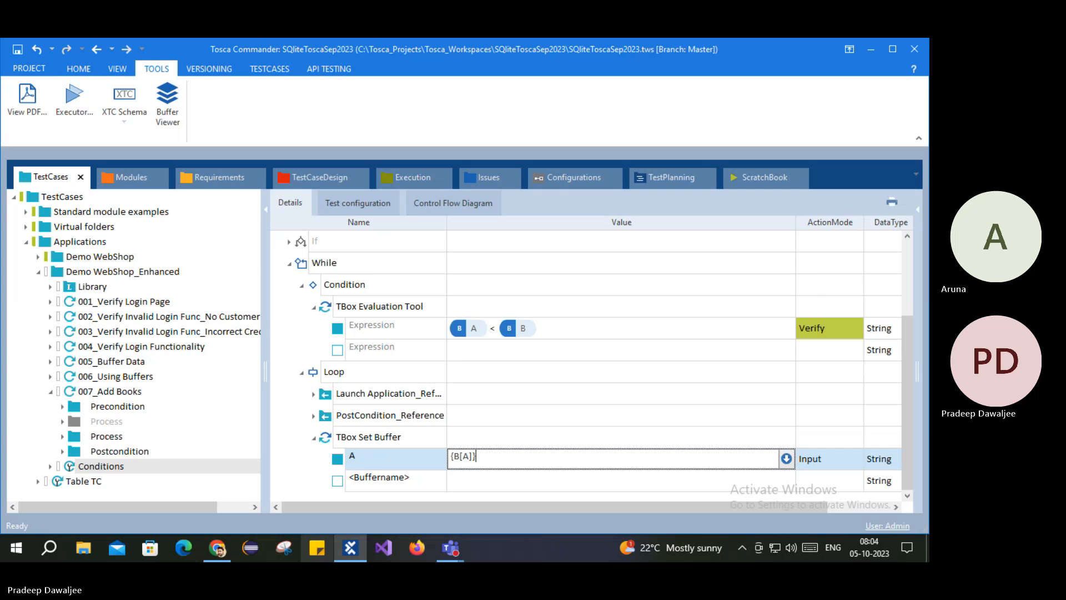
text(5)
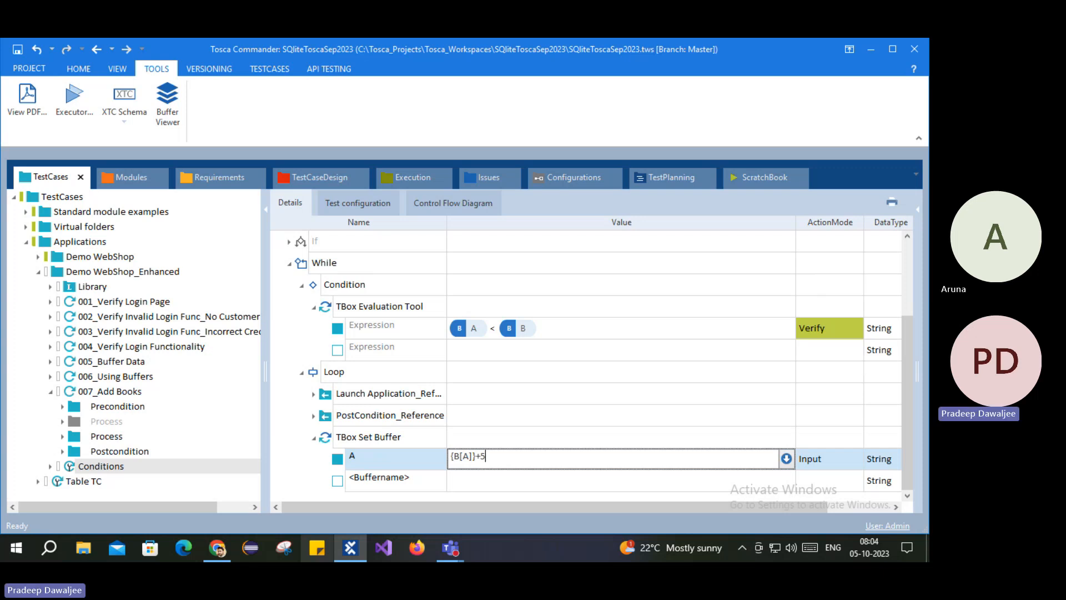
click(277, 457)
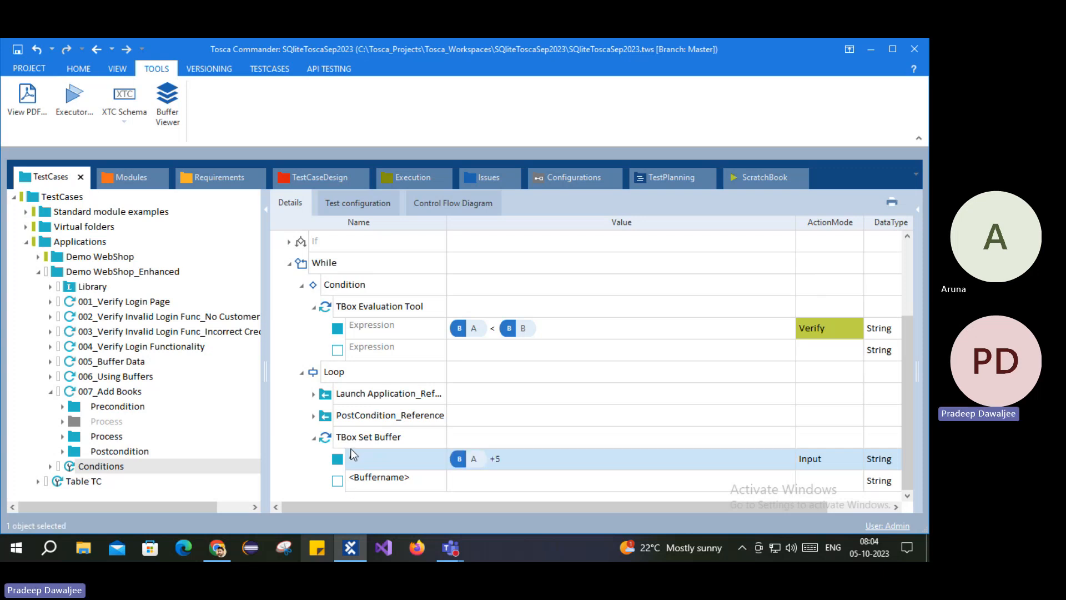
click(331, 441)
Step: Run the Loop's TBox Set Buffer in ScratchBook, read A's log value '10+5', and return to TestCases
right_click(331, 442)
click(388, 389)
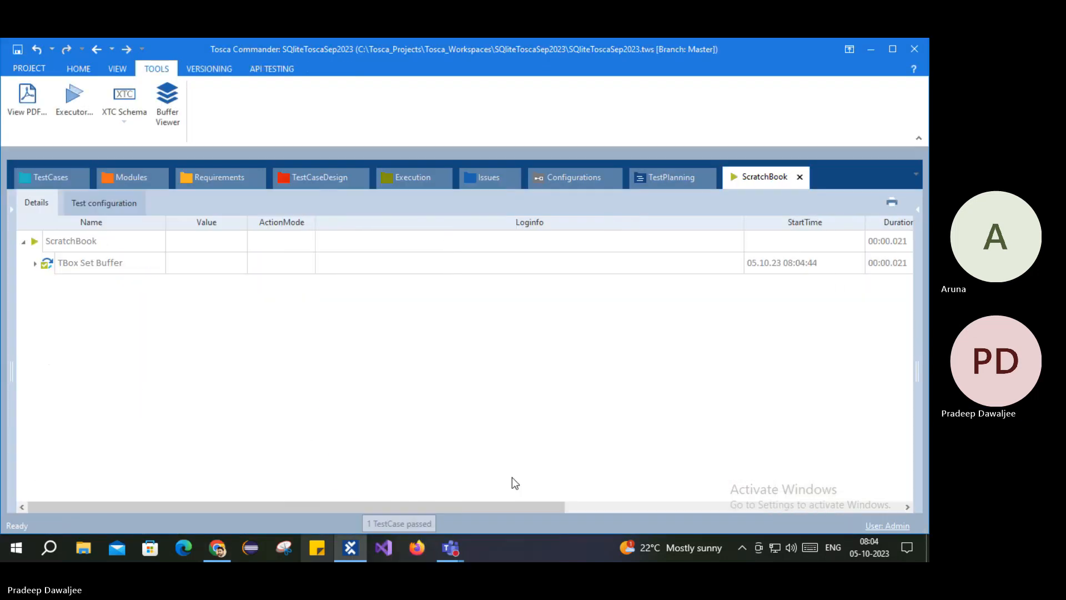
click(36, 264)
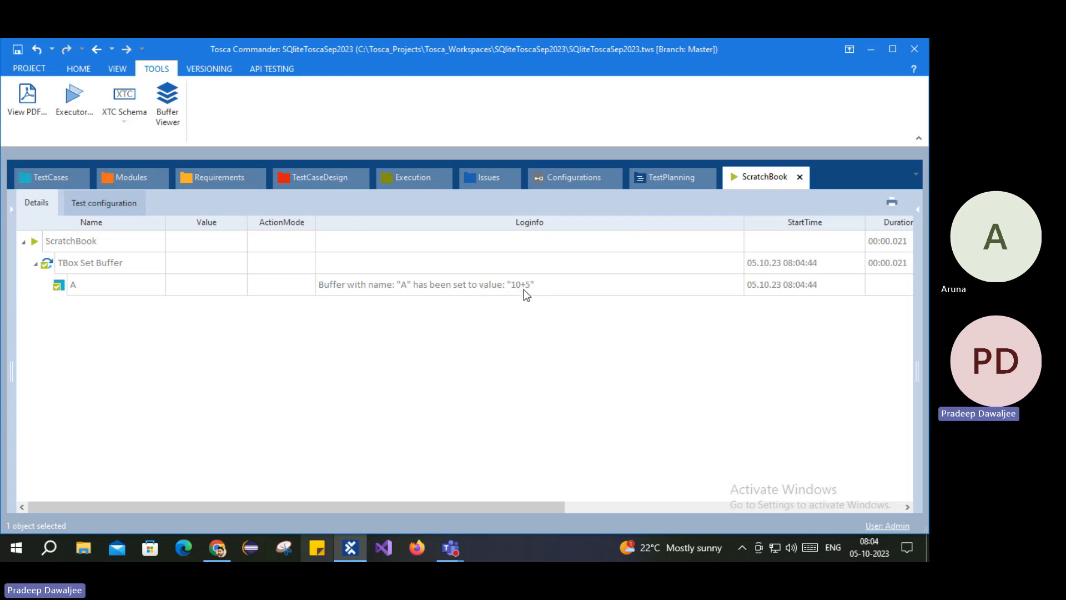
click(47, 181)
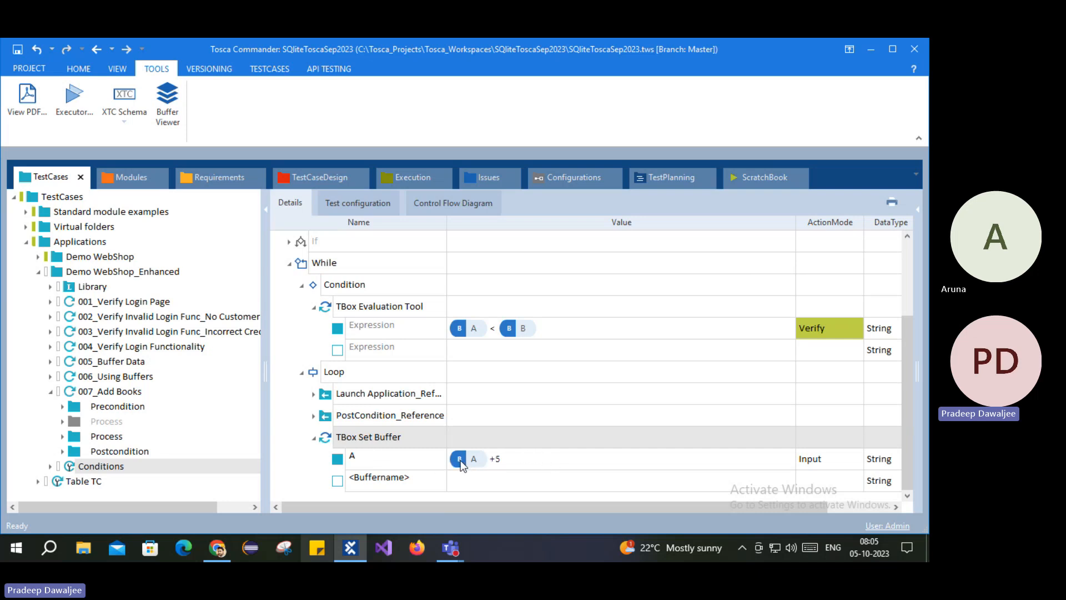
Step: Replace buffer A's value {B[A]}+5 with the calculation {MATH[{B[A]}+5]}
click(495, 461)
click(494, 460)
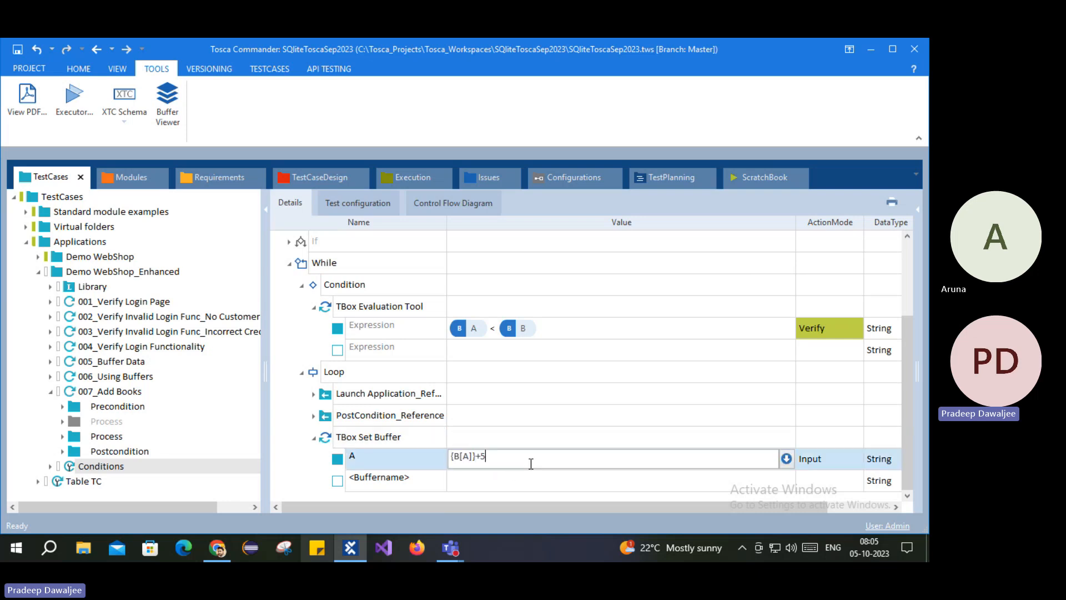
drag(510, 460, 453, 447)
key(BackSpace)
text({MAT)
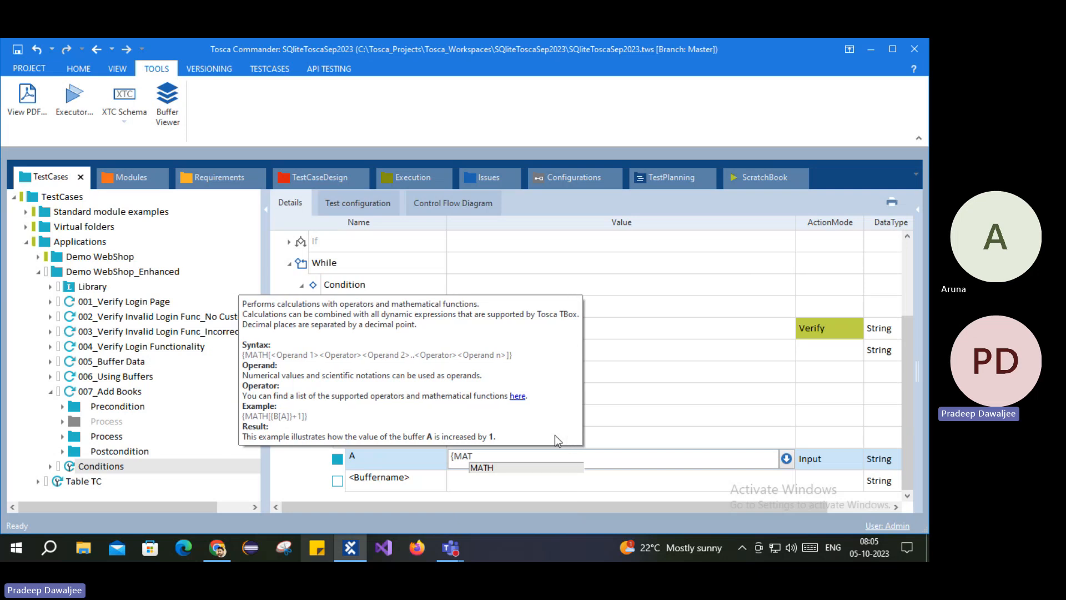
text(H[])
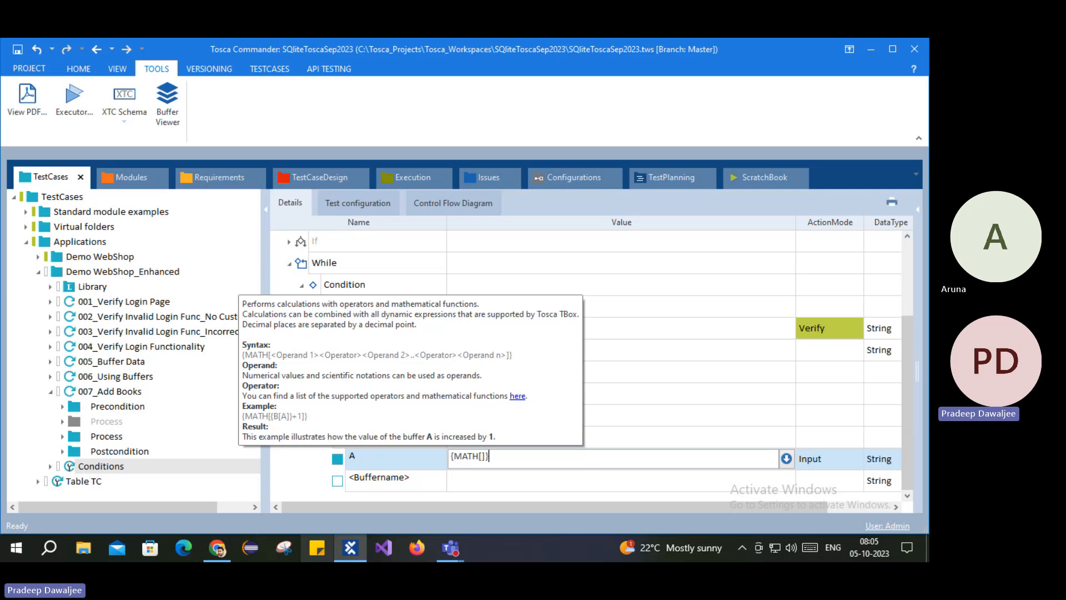
text({B[A]}+5)
click(557, 481)
click(555, 457)
click(567, 461)
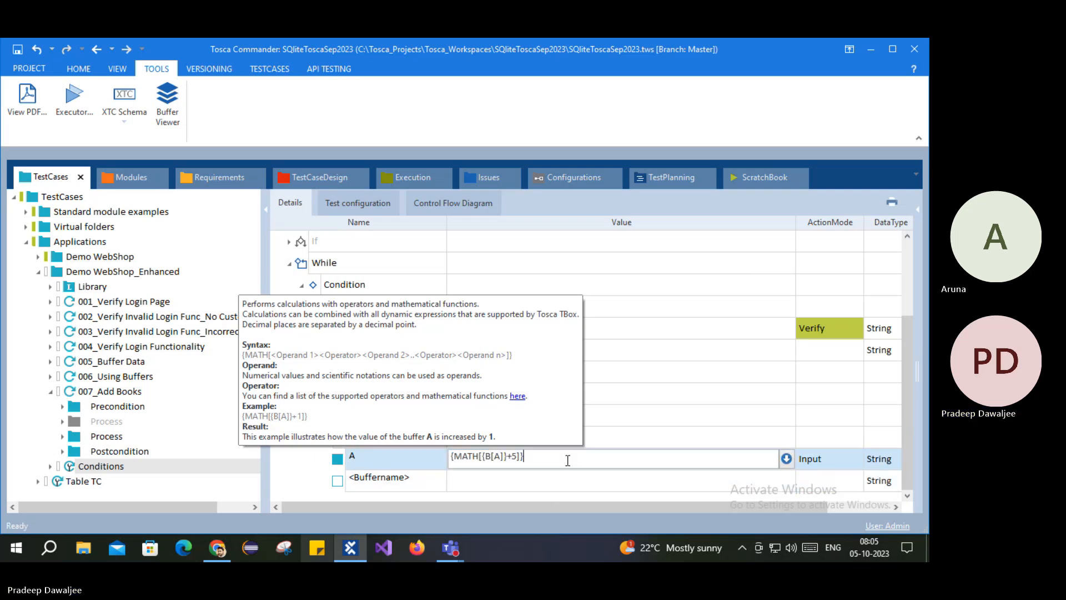
click(478, 479)
Step: Leave the empty buffer row blank and bring up the Set Buffer step's actions
click(494, 482)
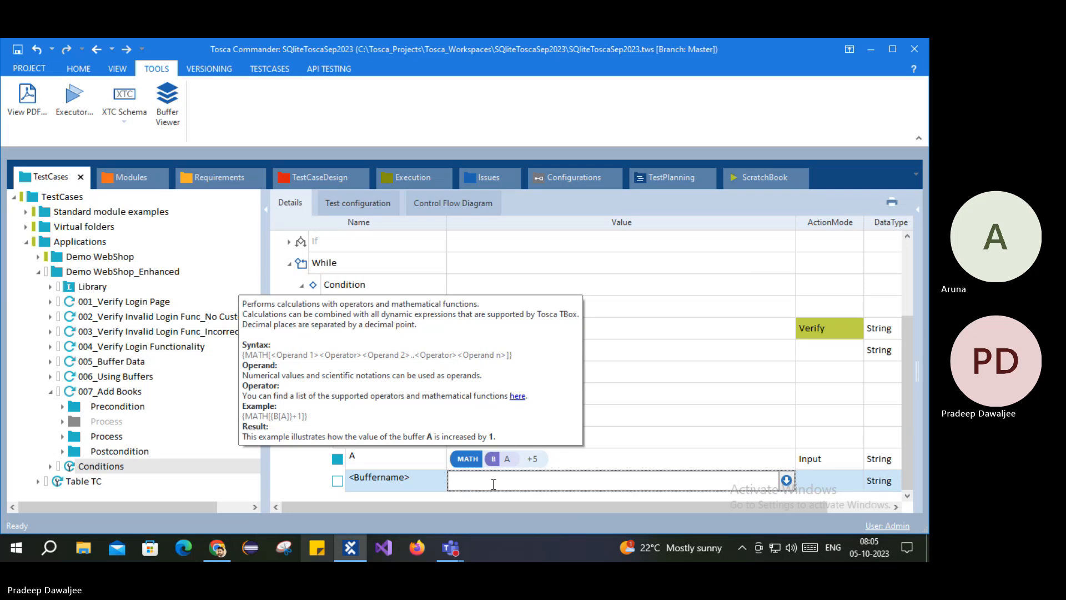
text({MA)
key(BackSpace)
key(BackSpace)
key(BackSpace)
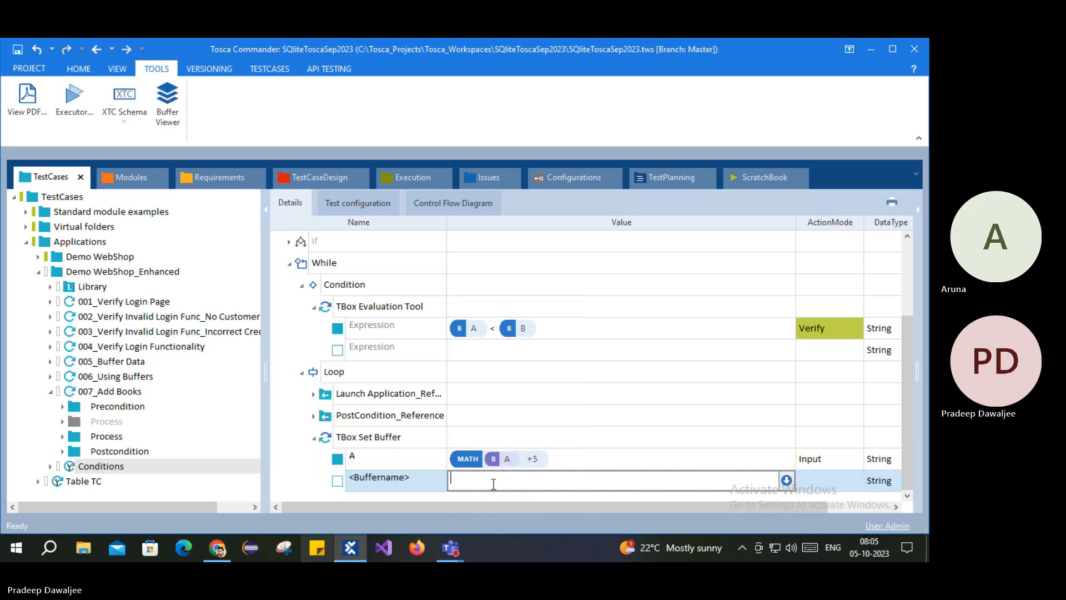
click(404, 460)
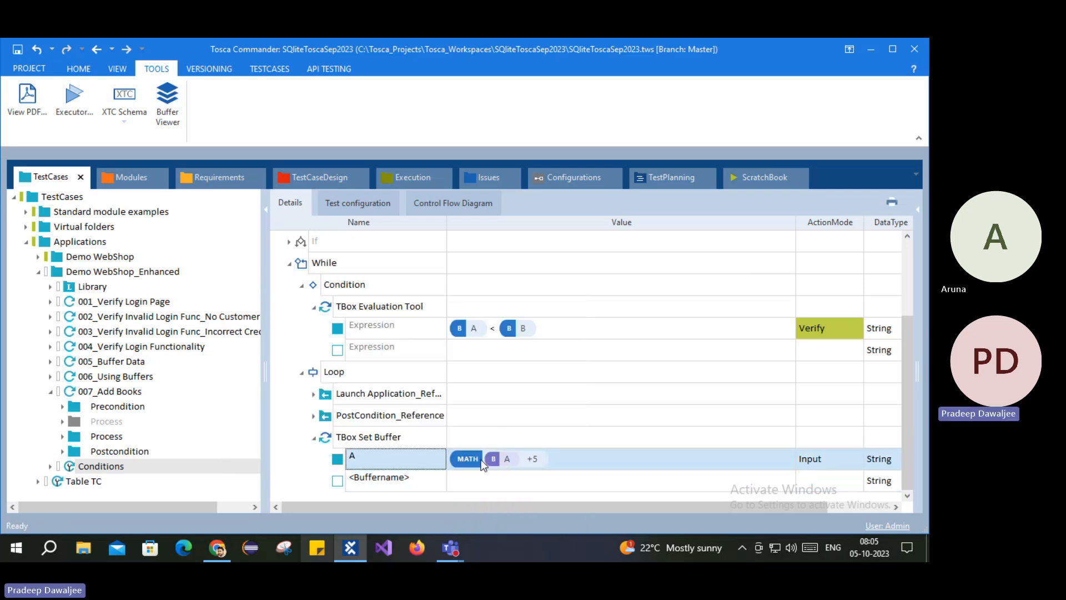
right_click(355, 438)
Step: Run the loop's TBox Set Buffer in ScratchBook, expand all results to confirm A is 25, and return
click(414, 388)
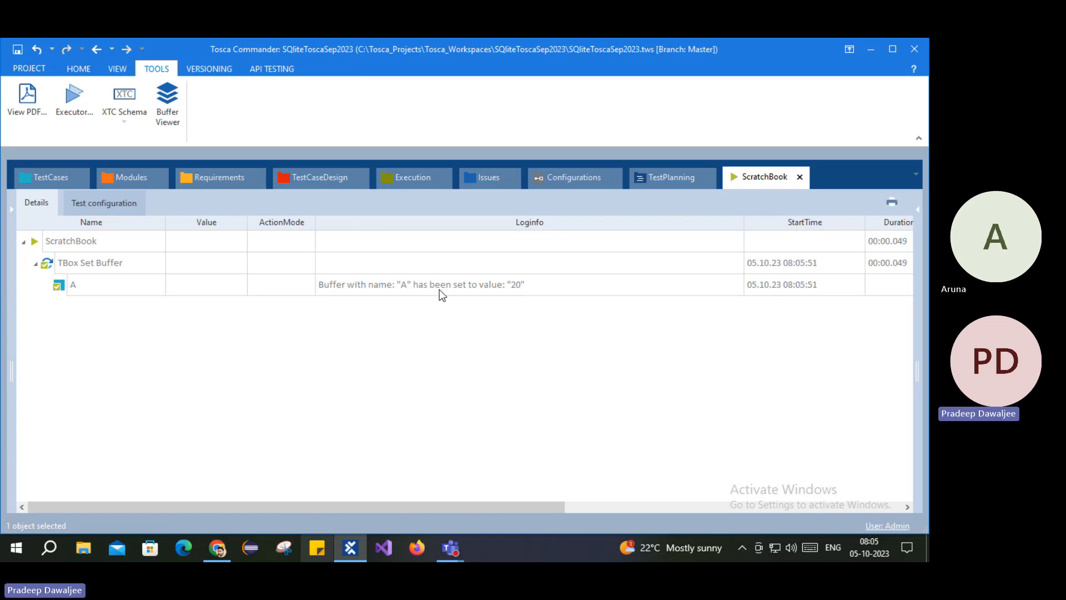
click(39, 179)
scroll(489, 372, up, 2)
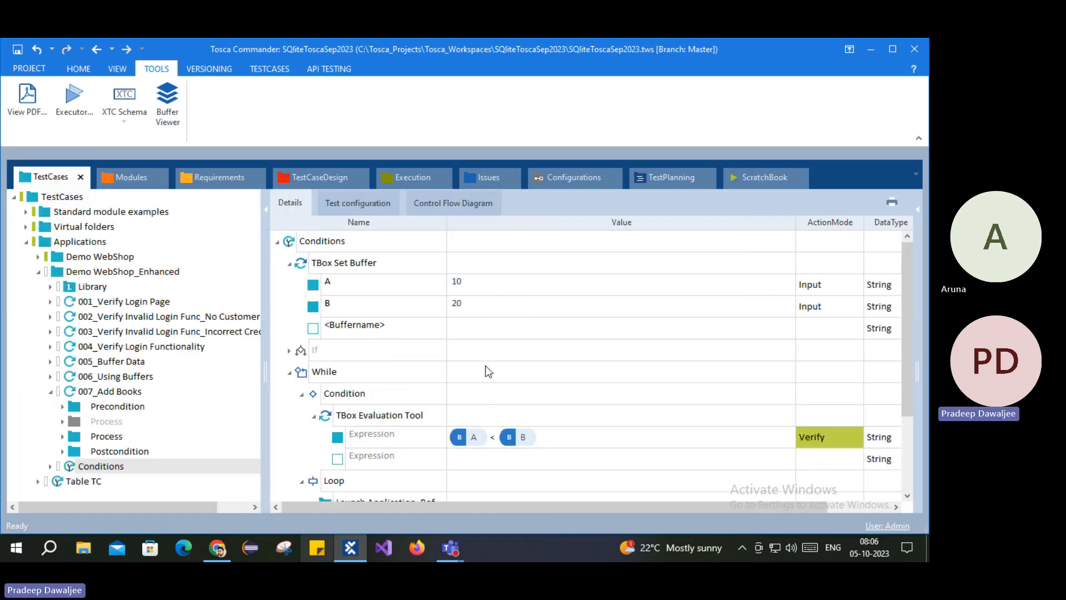
scroll(488, 428, down, 2)
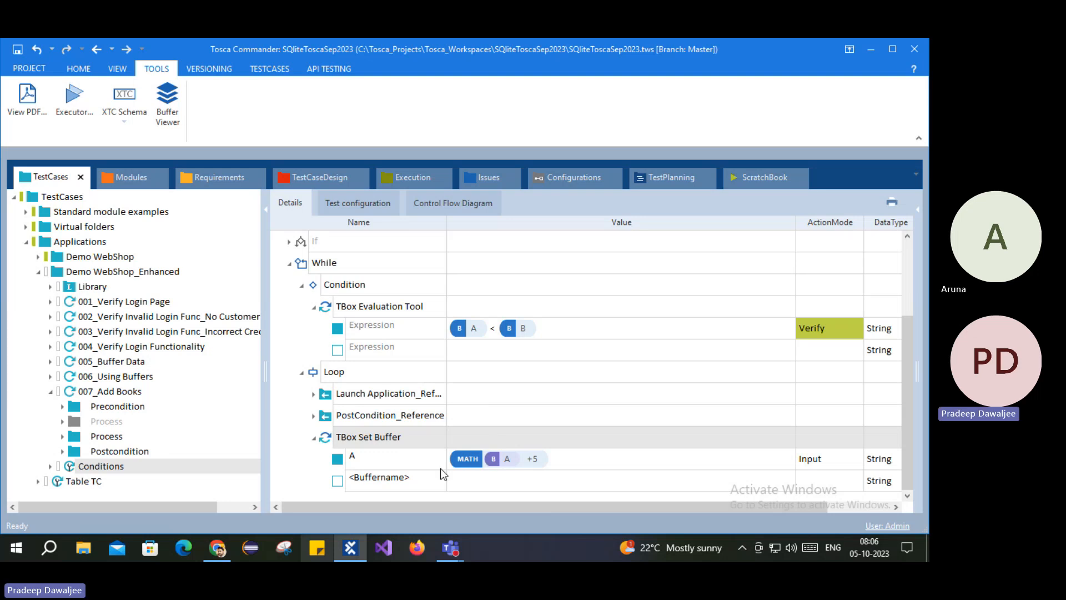
right_click(358, 437)
click(414, 388)
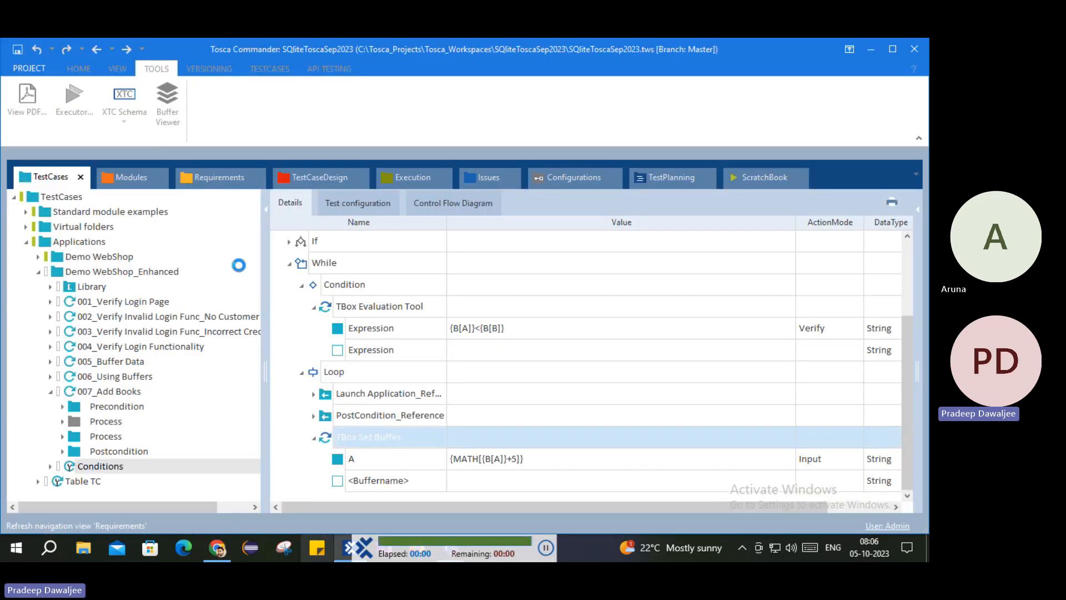
right_click(51, 240)
click(160, 208)
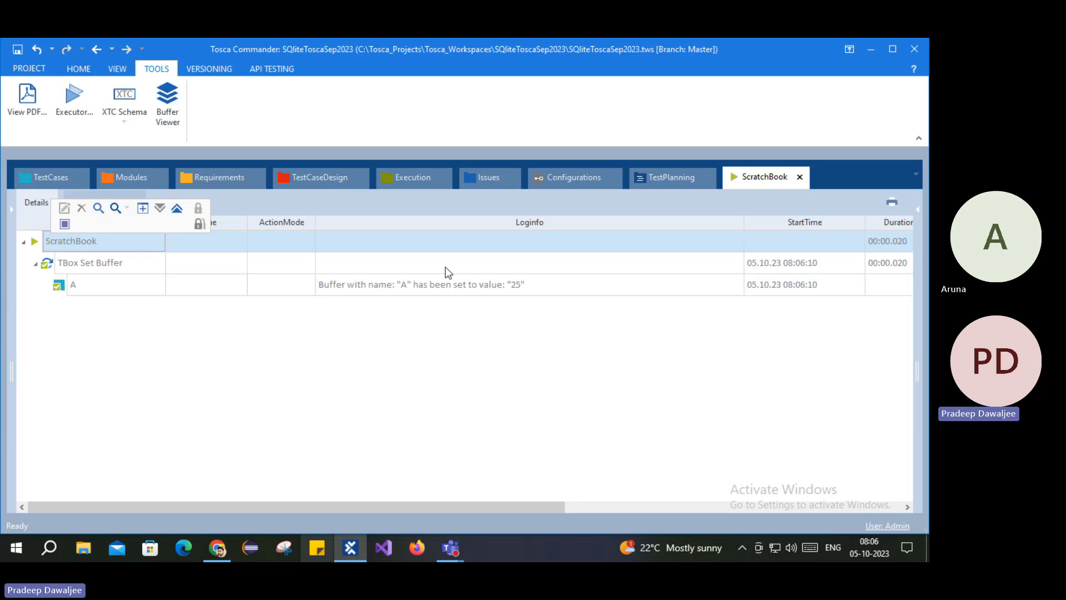
click(534, 285)
click(20, 178)
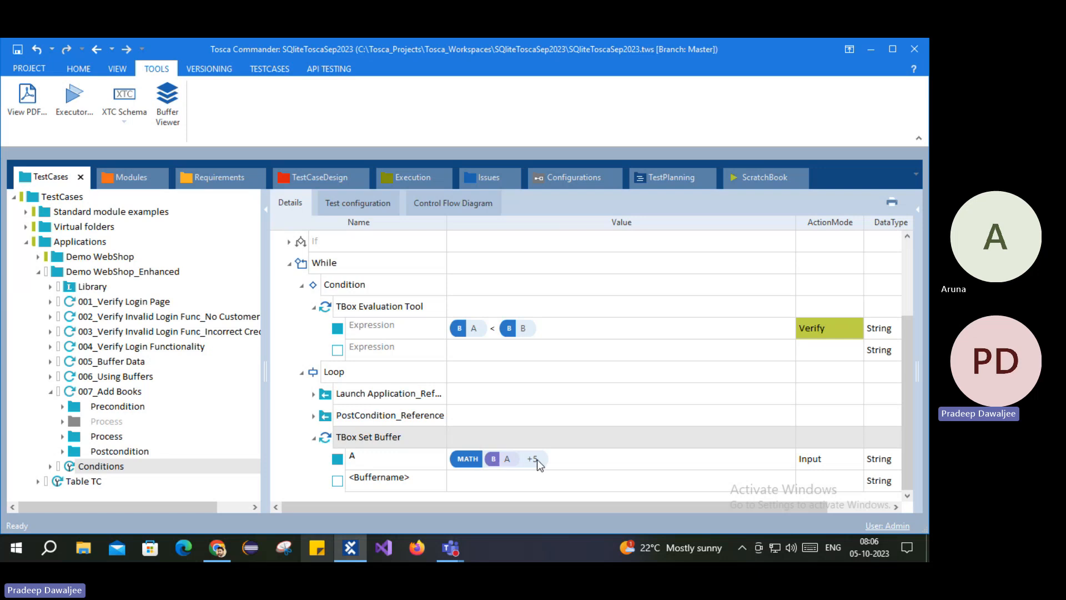
Step: Change buffer A's loop value from {MATH[{B[A]}+5]} to {MATH[{B[A]}+2]}
right_click(327, 442)
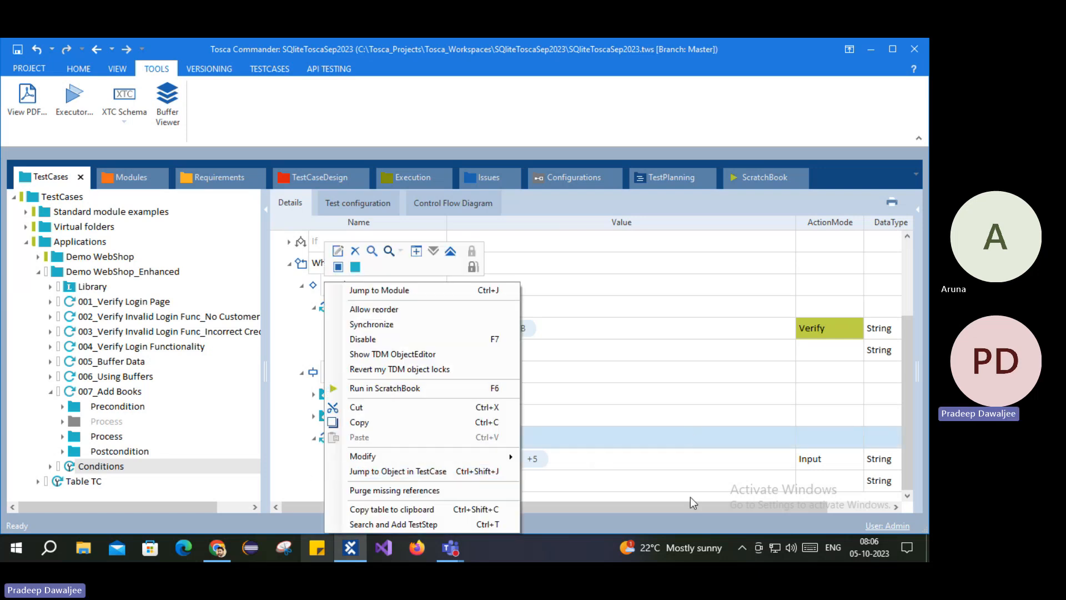
click(286, 474)
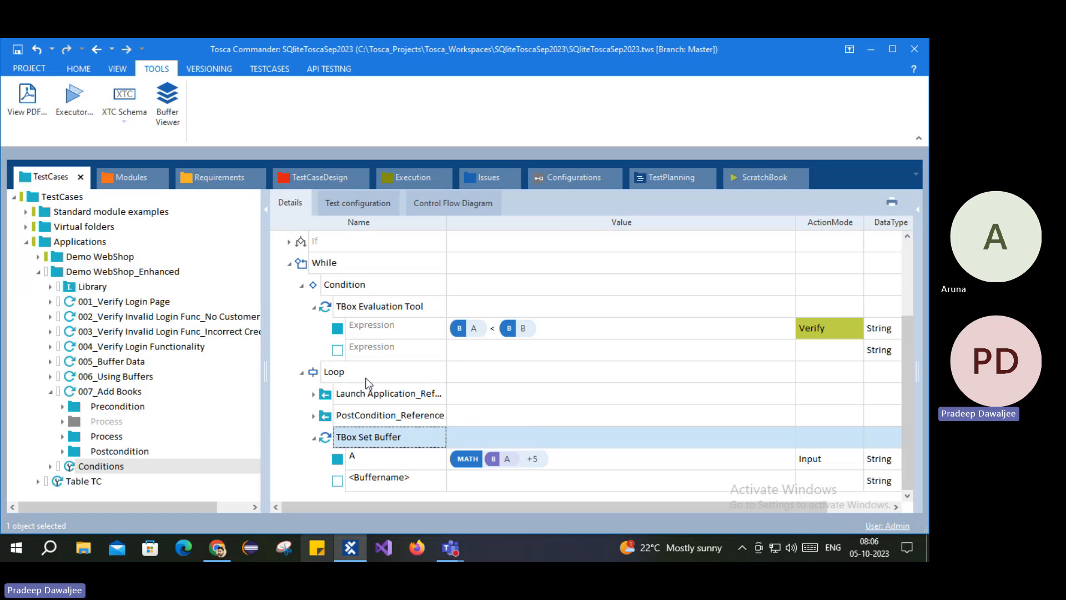
scroll(366, 383, up, 3)
click(319, 333)
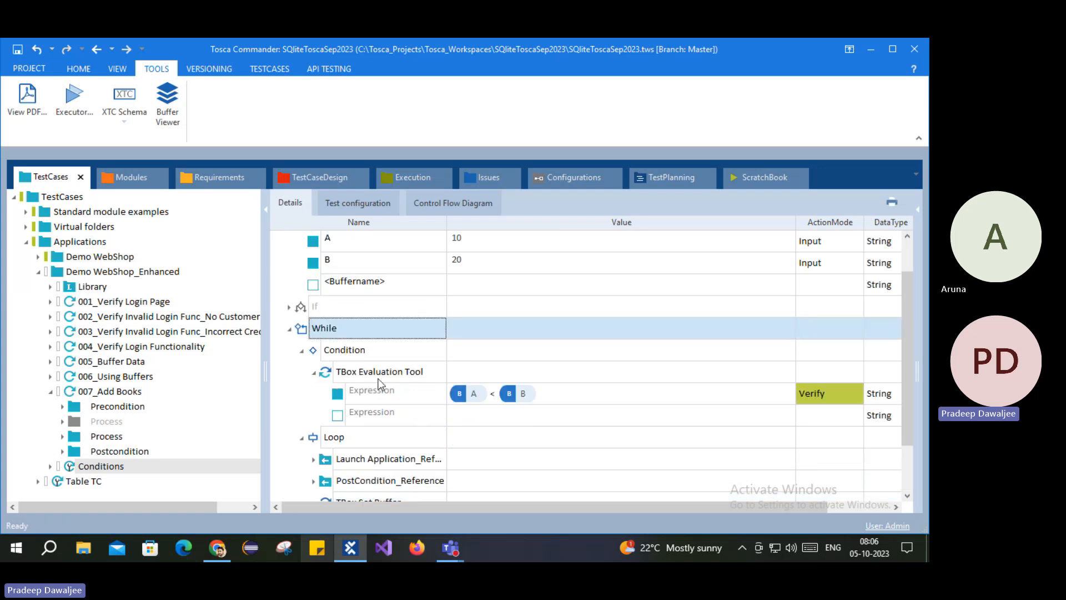
scroll(377, 382, up, 2)
scroll(377, 381, down, 5)
click(531, 463)
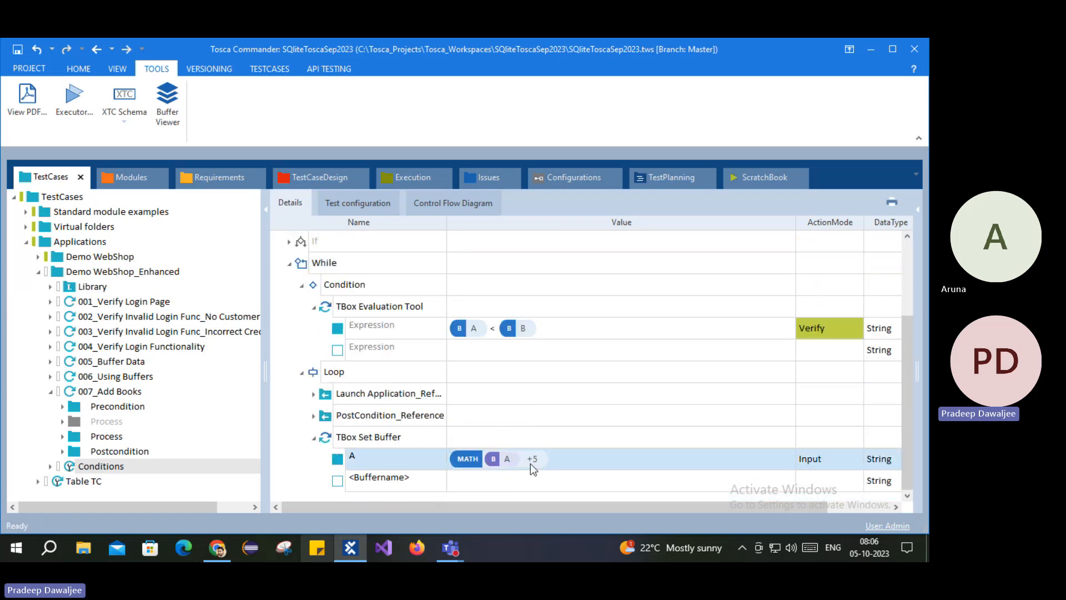
click(531, 463)
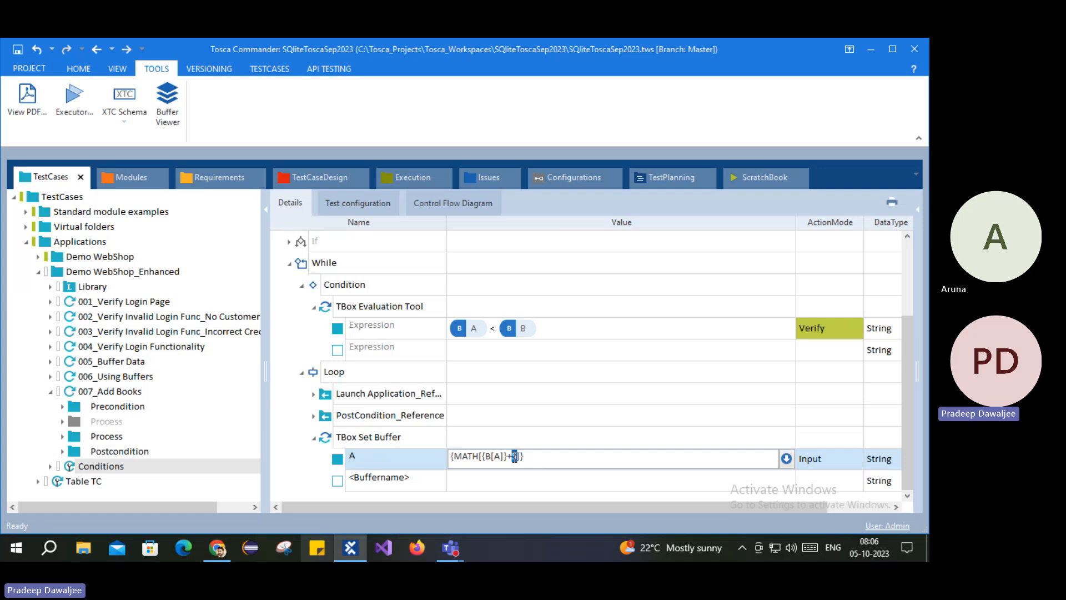
text(2)
click(293, 431)
scroll(325, 368, up, 3)
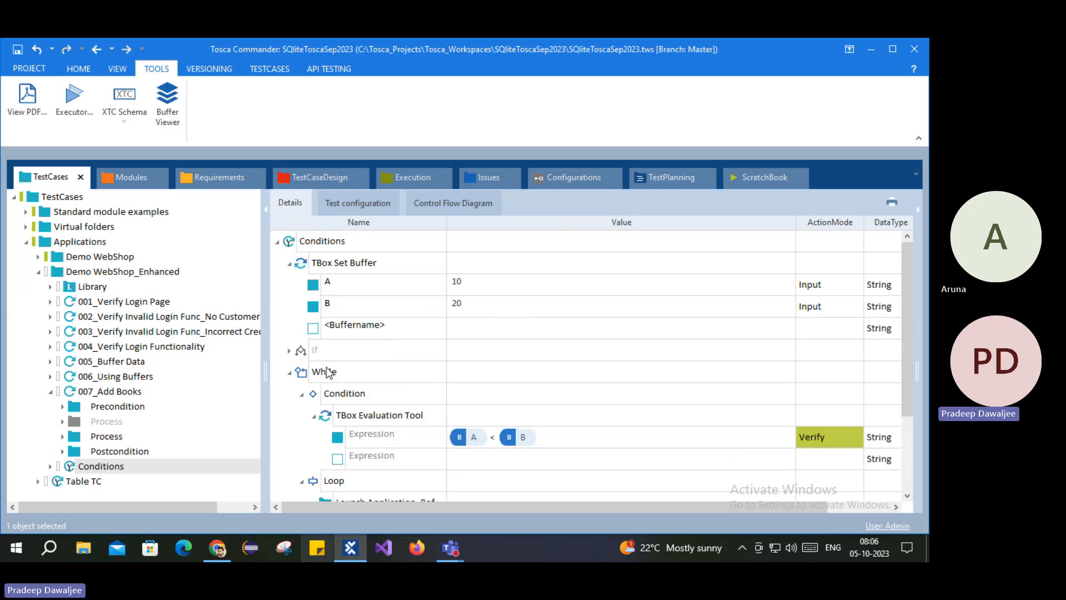
click(305, 241)
Step: Run the Conditions test case in ScratchBook and close two extra Demo Web Shop tabs
right_click(296, 242)
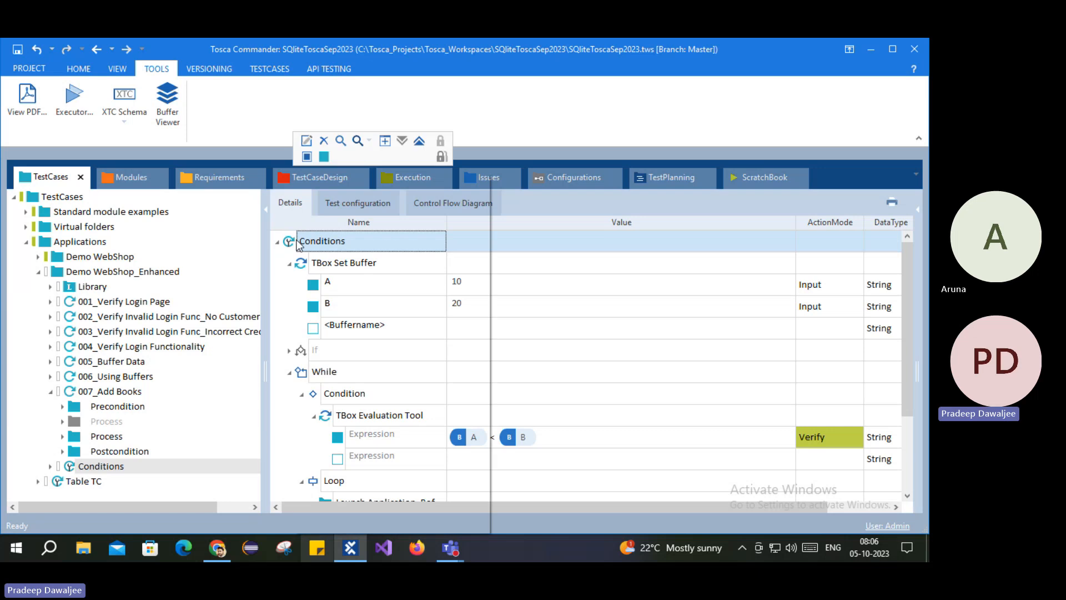
click(370, 271)
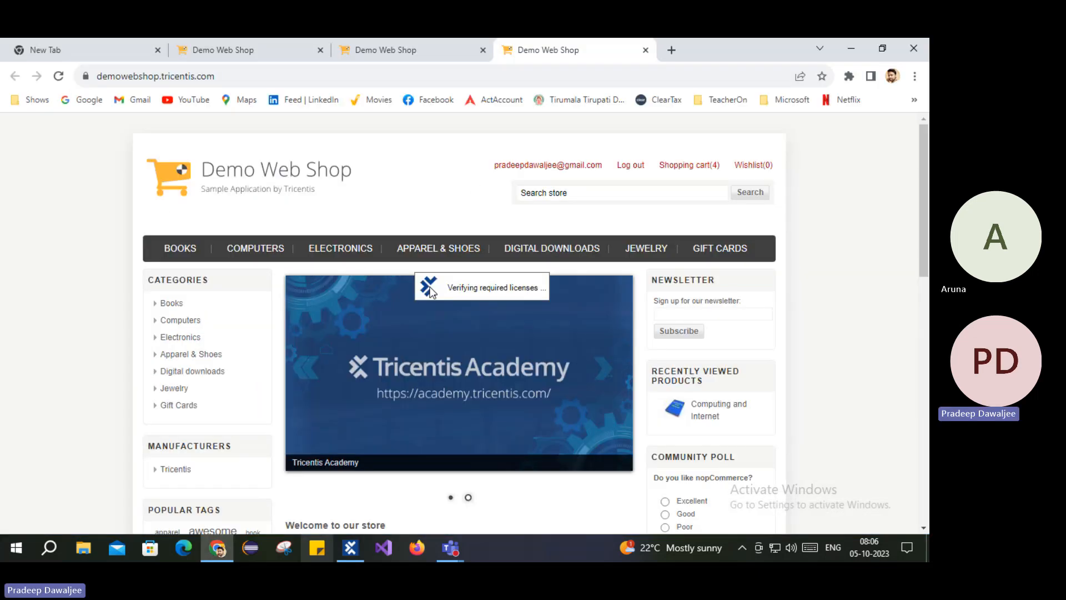
click(321, 49)
click(321, 49)
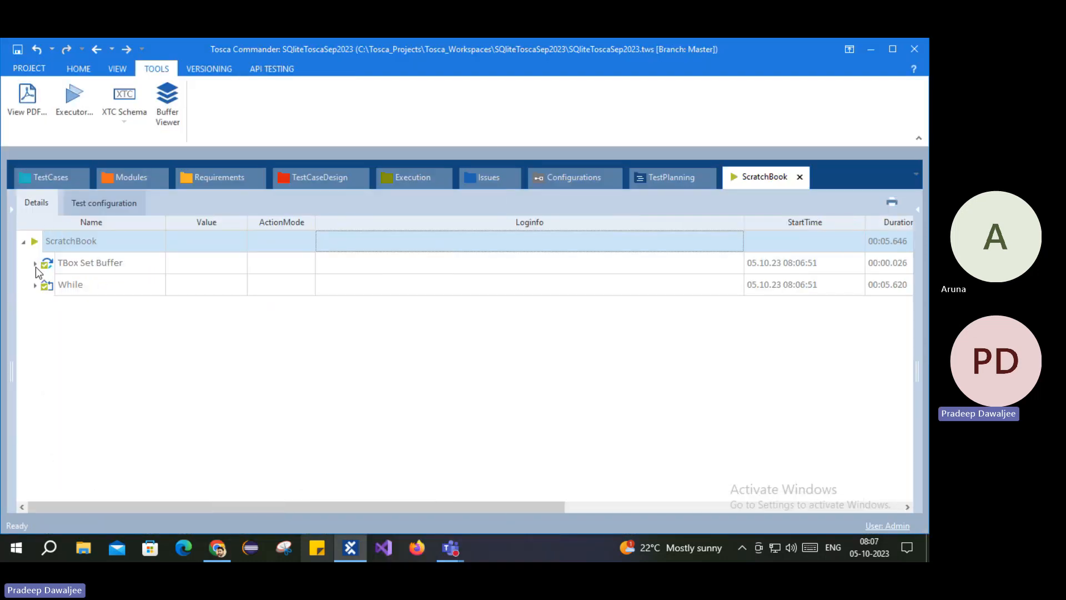
Step: Check the TBox Set Buffer results for buffers A and B
click(35, 264)
click(521, 284)
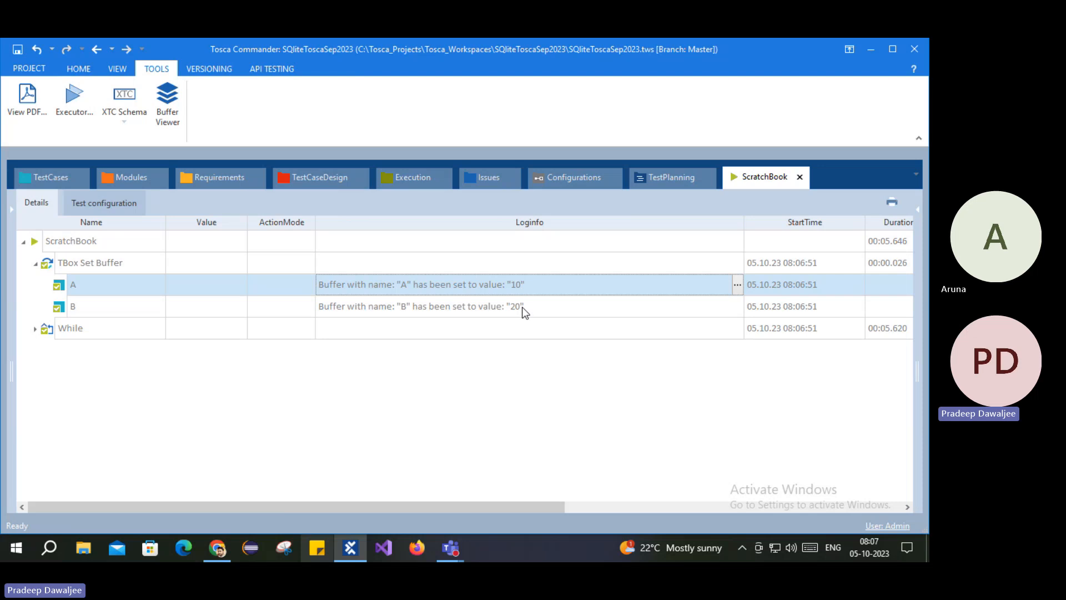
click(522, 309)
Step: Expand the While loop's Repetition 1 to show its evaluated condition and buffer A's value
click(35, 329)
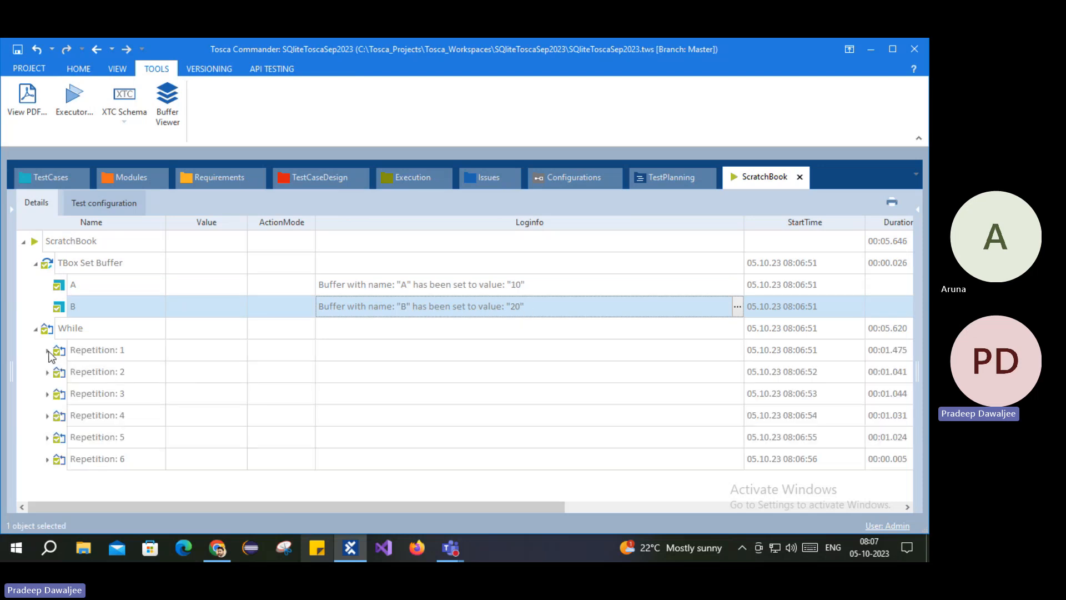
click(48, 350)
click(60, 372)
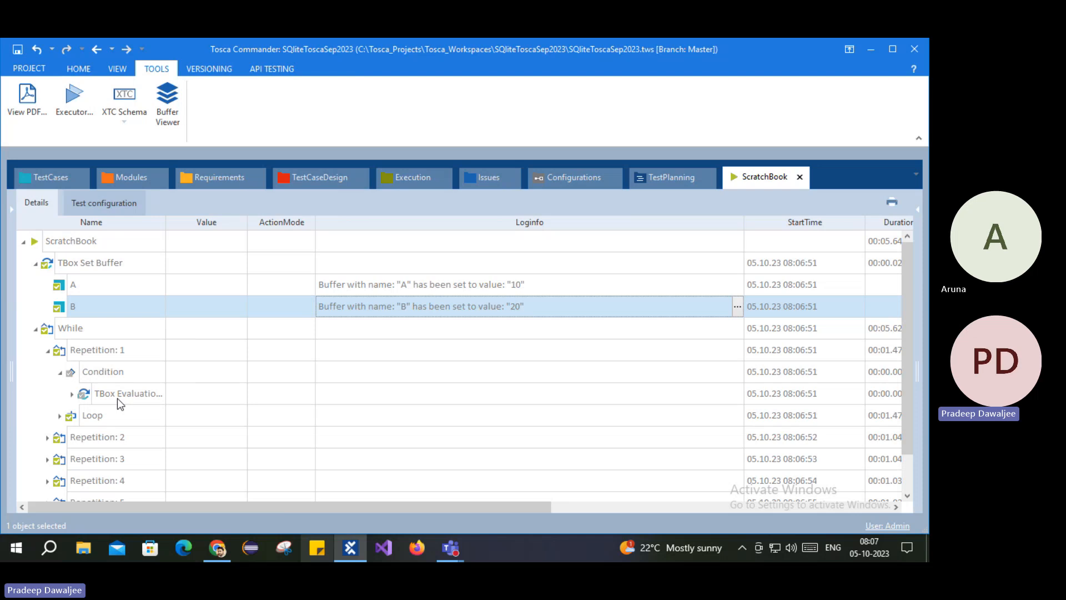
click(72, 395)
scroll(375, 373, down, 1)
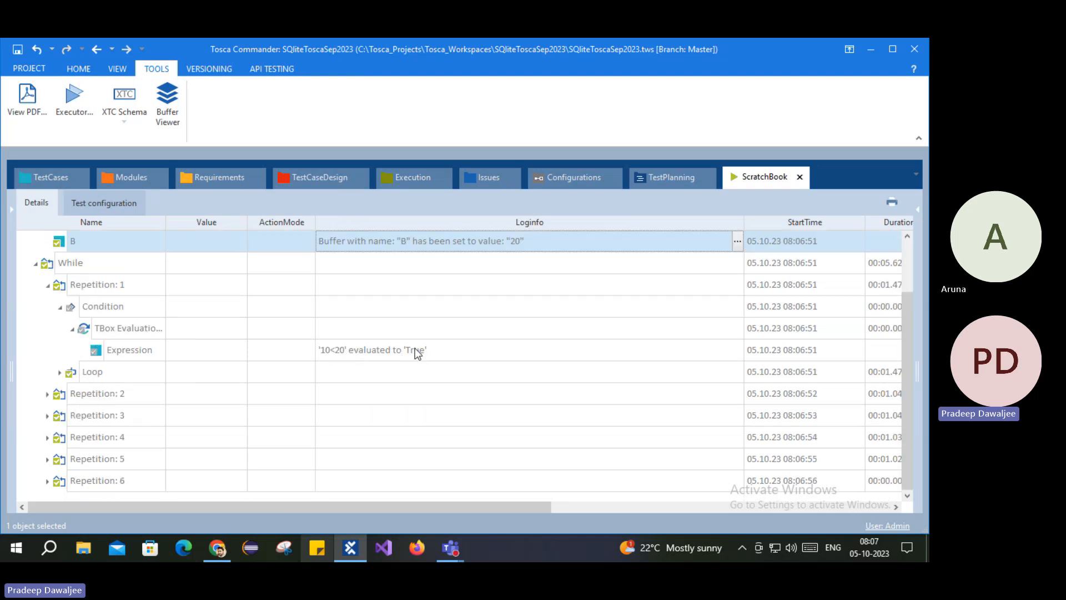
click(76, 373)
click(60, 372)
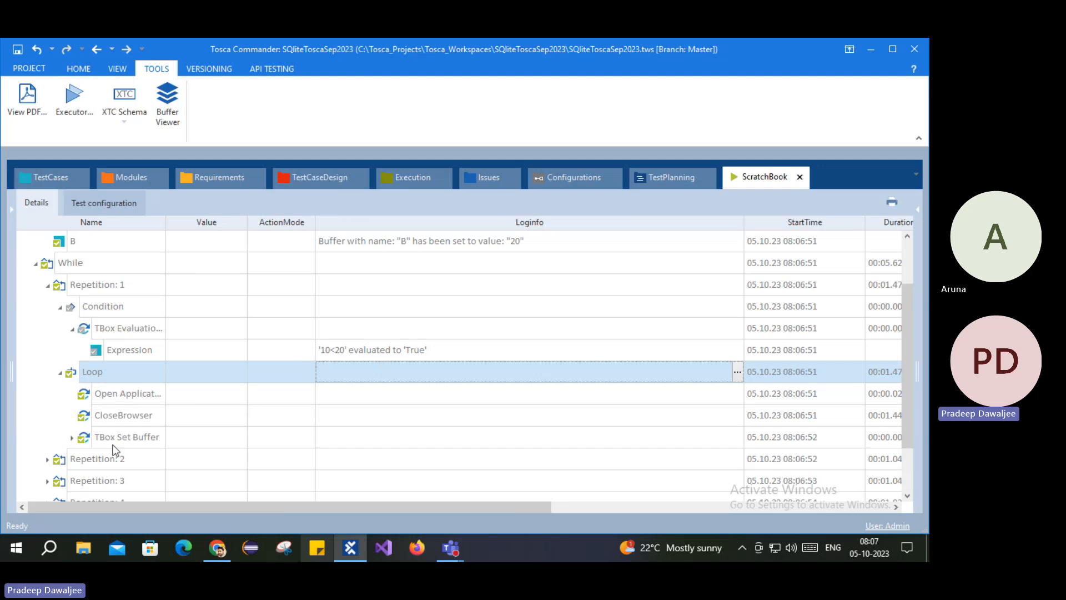
click(72, 437)
scroll(131, 436, down, 1)
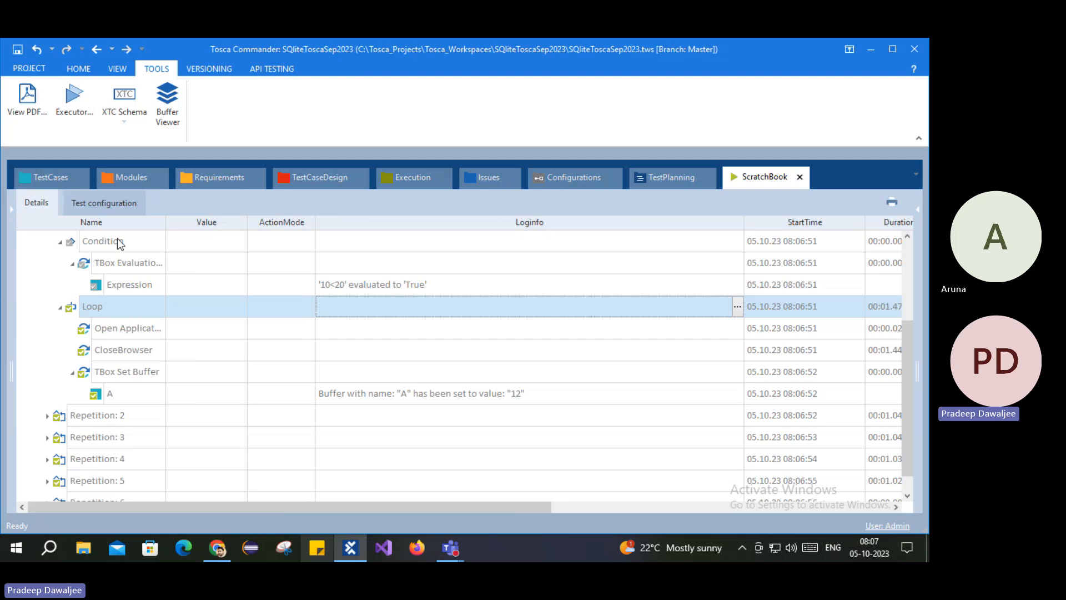
Step: Expand Repetition 2 to show its evaluated condition and buffer A after the second pass
click(48, 415)
click(60, 437)
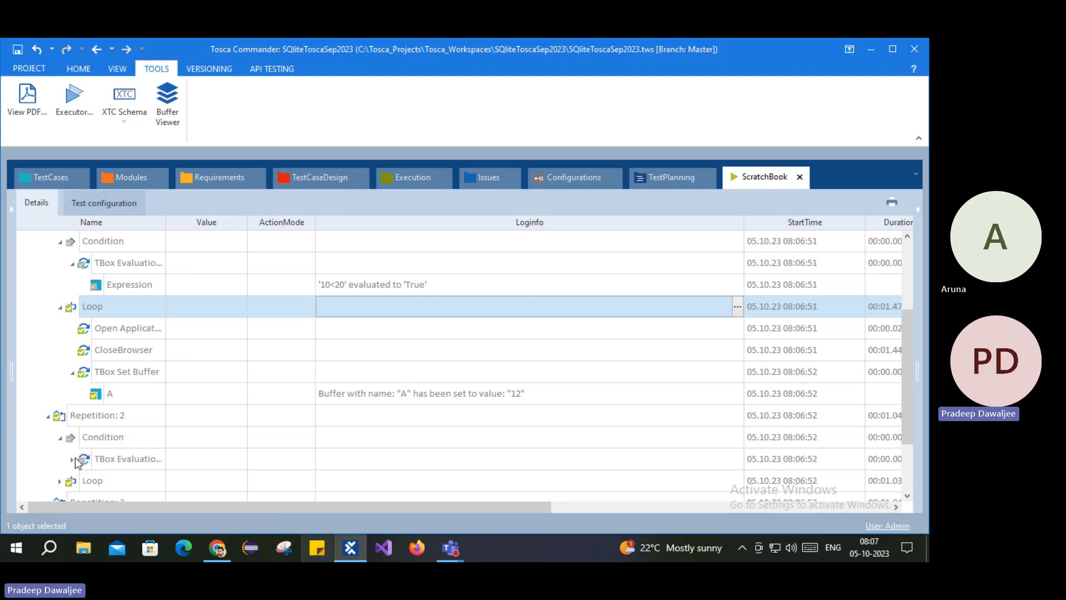
click(72, 458)
scroll(318, 468, down, 1)
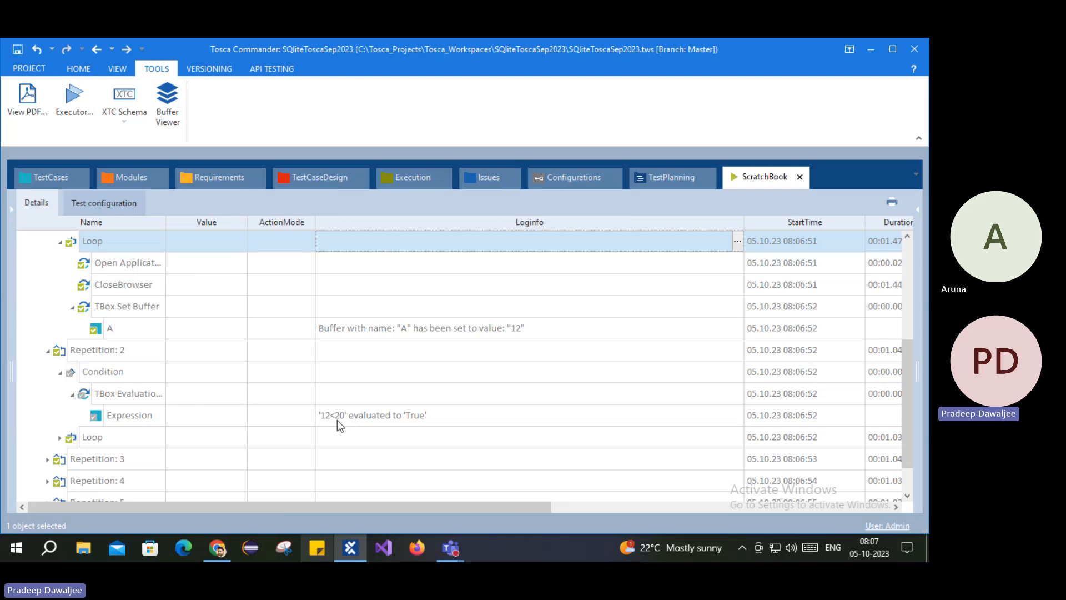
click(59, 437)
scroll(100, 444, down, 2)
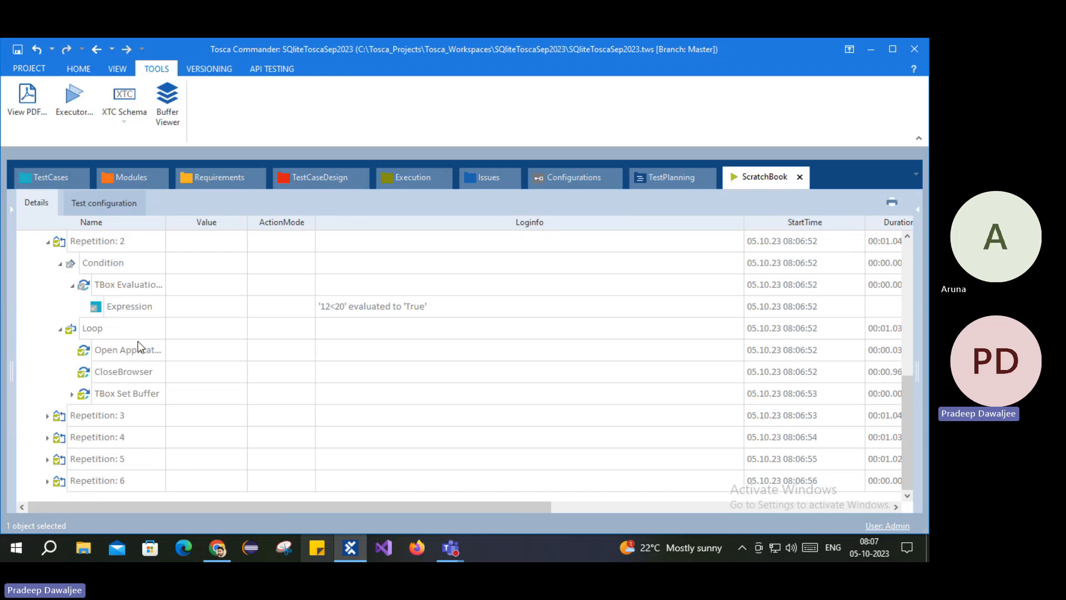
click(124, 372)
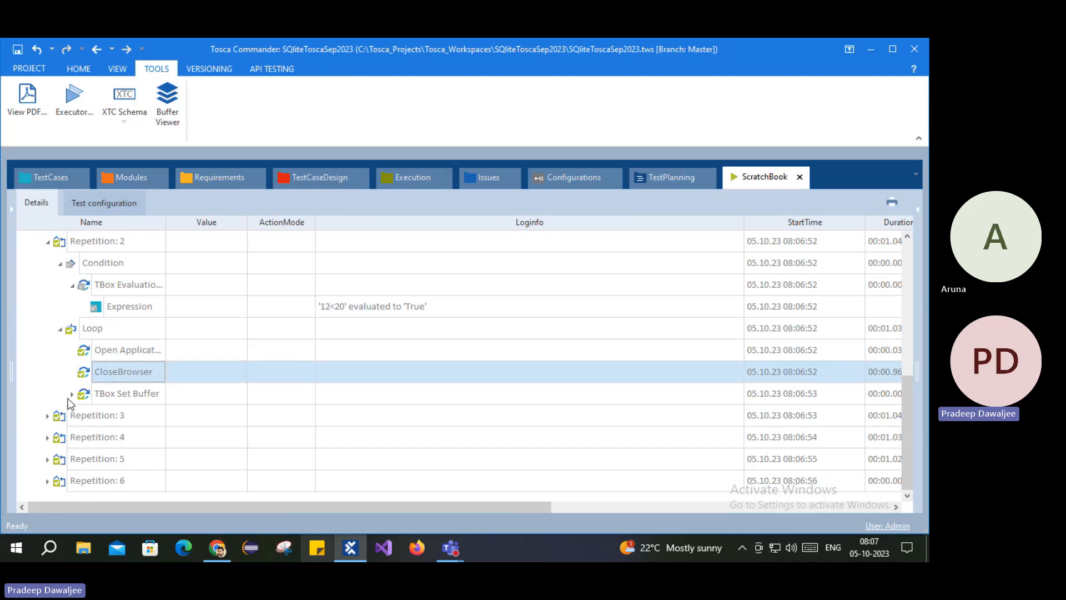
click(72, 393)
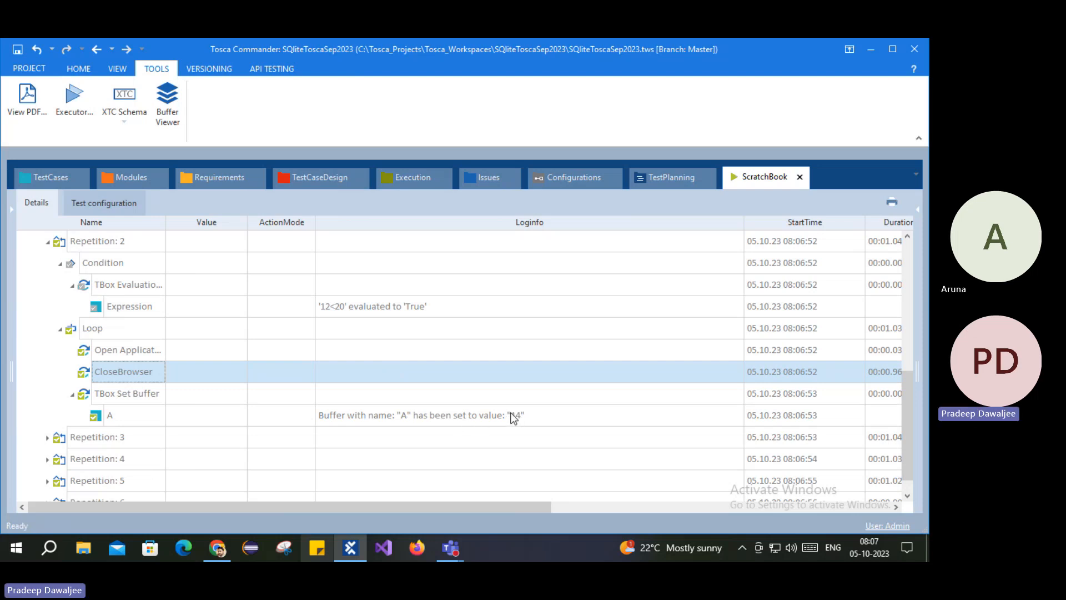
click(169, 400)
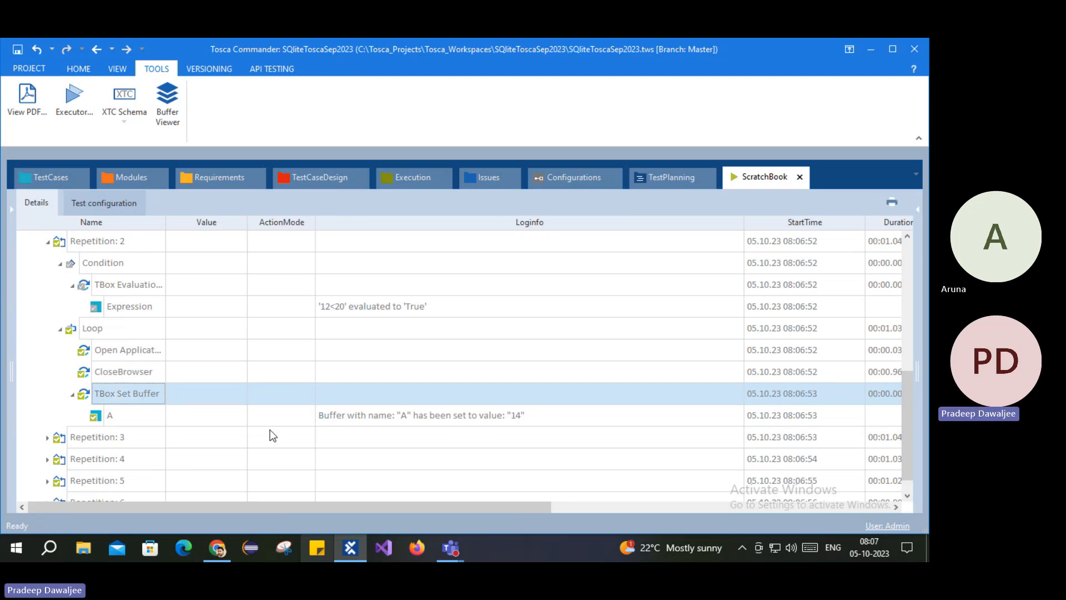
Step: Expand Repetitions 3 and 4 to review their condition and Loop entries
click(49, 437)
click(48, 436)
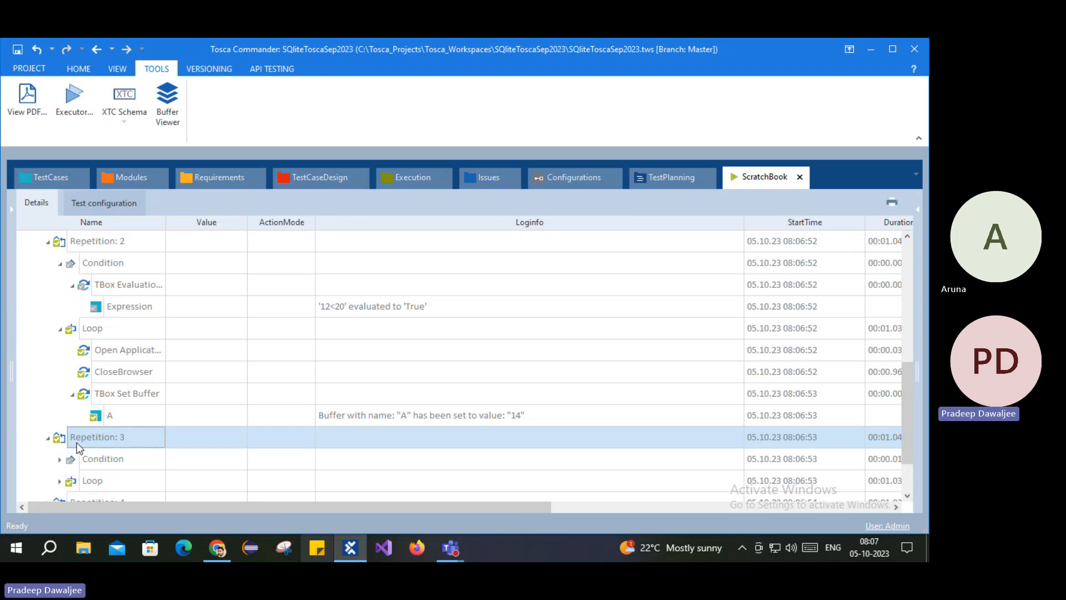
click(107, 462)
scroll(108, 462, down, 1)
click(96, 422)
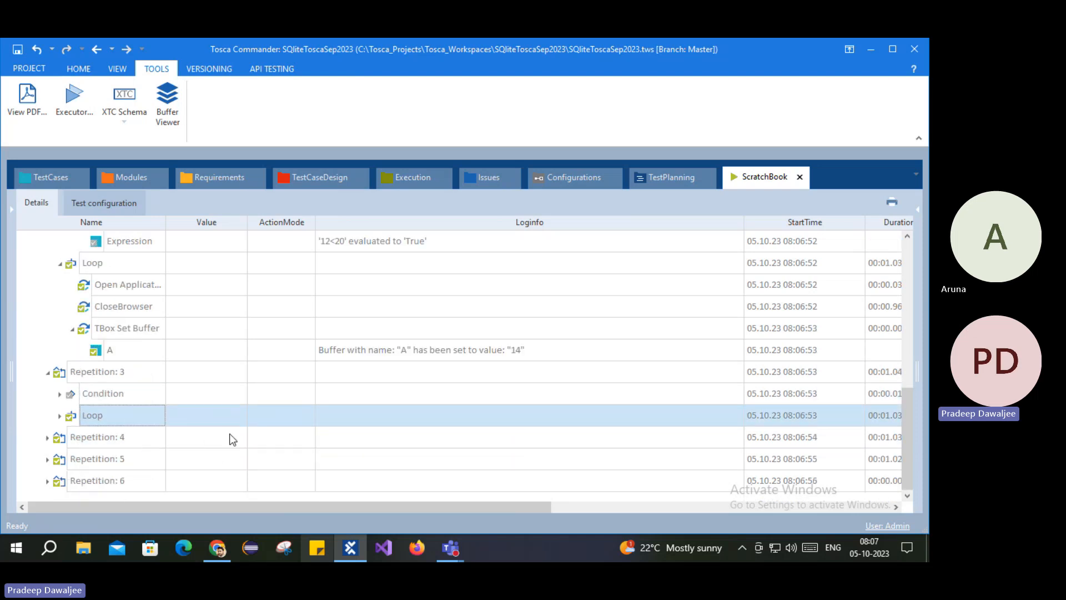
click(86, 441)
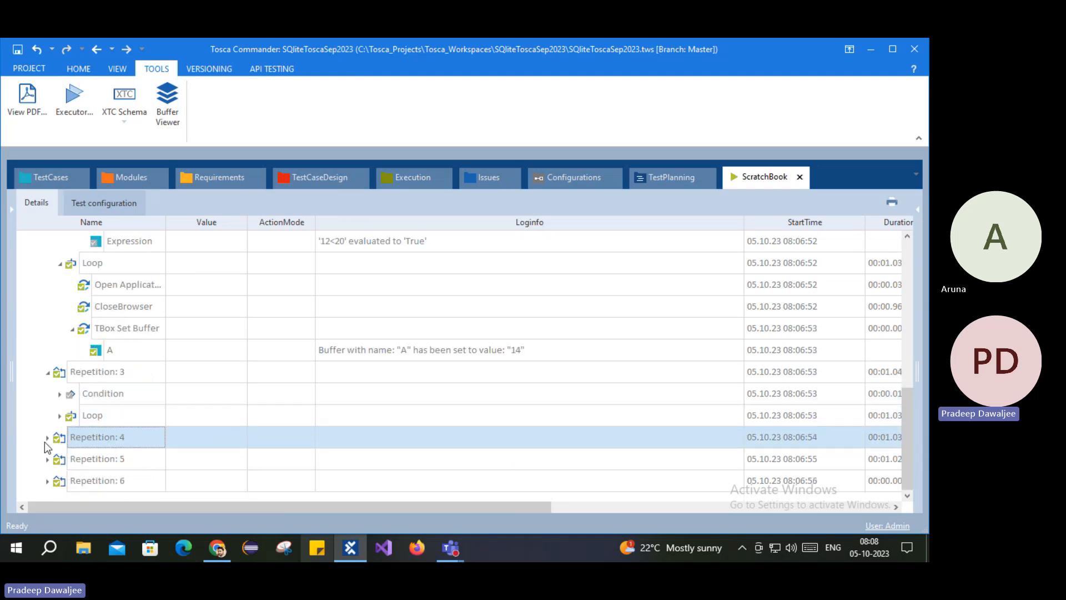
click(47, 437)
scroll(125, 449, down, 1)
click(95, 441)
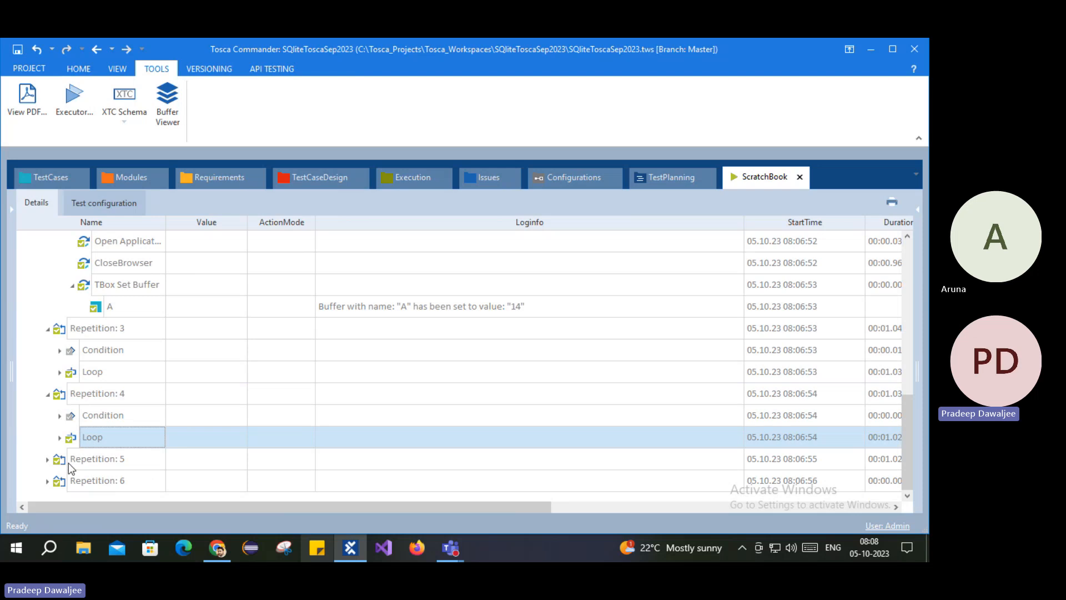
Step: Expand Repetition 5 and its Condition to reveal its evaluation result
click(87, 464)
click(47, 459)
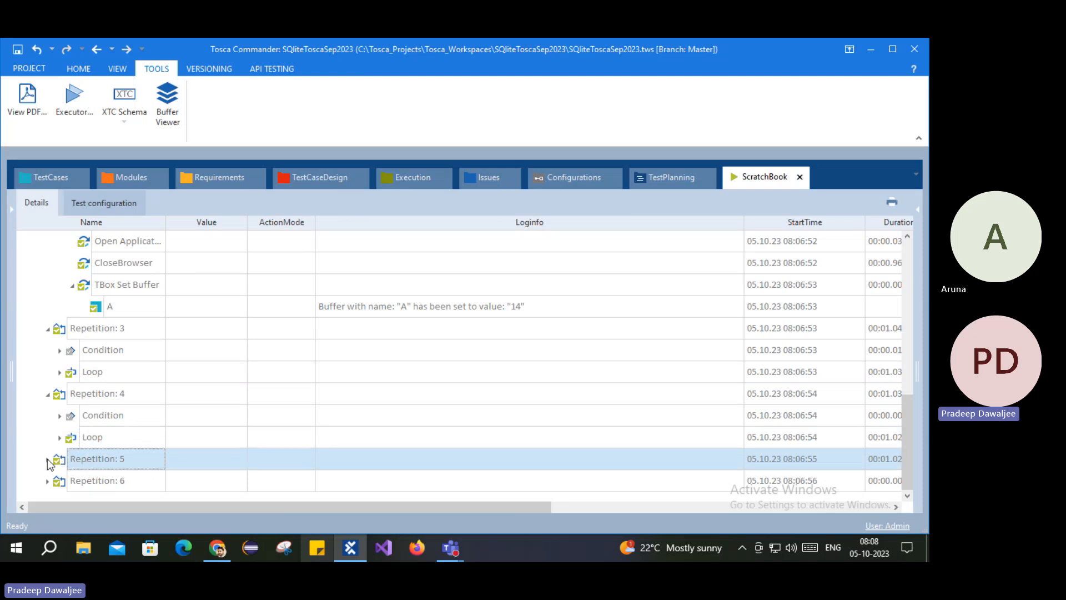
click(97, 481)
scroll(139, 472, down, 1)
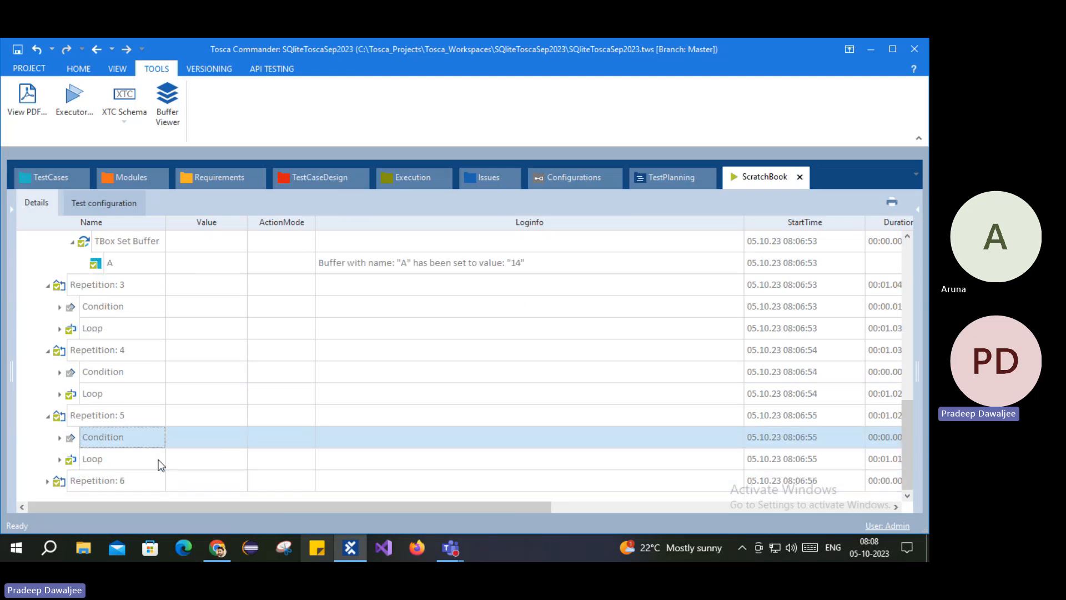
click(60, 438)
click(72, 459)
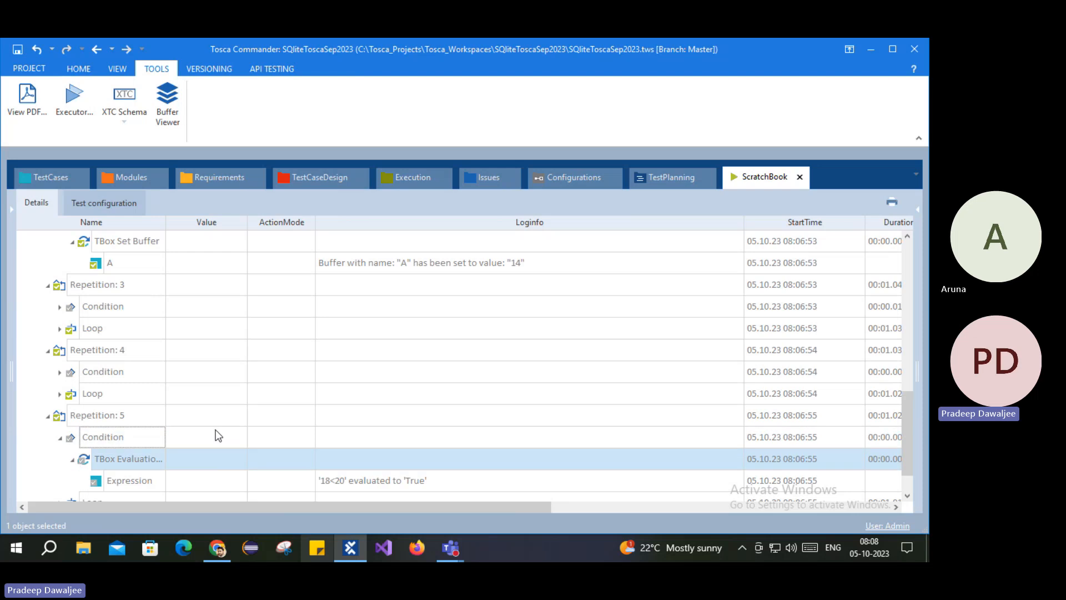
scroll(217, 434, down, 1)
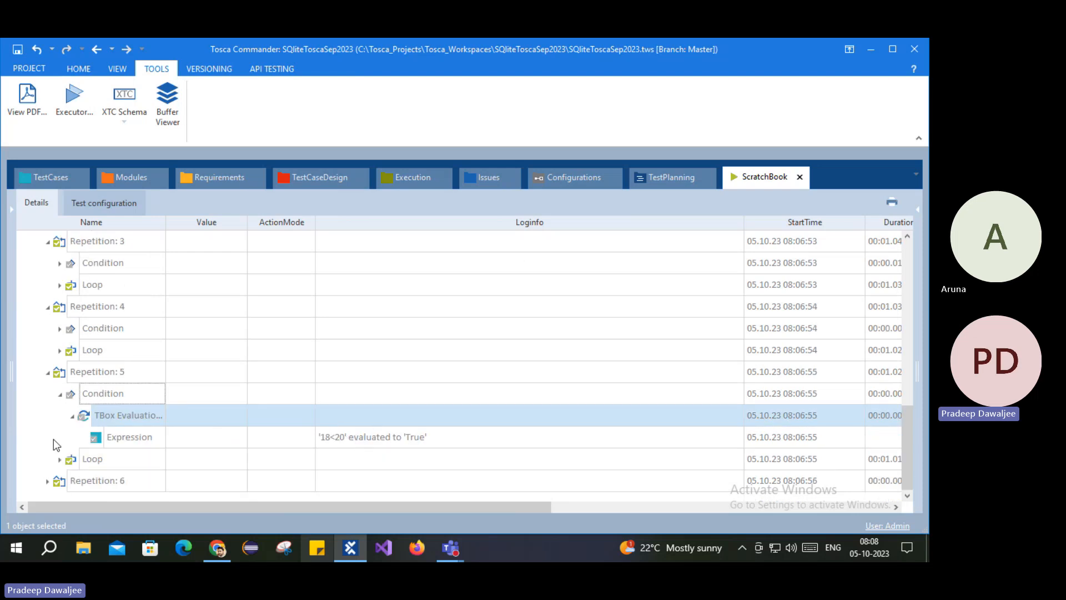
click(100, 458)
Step: Expand Repetition 6's Condition to see '20<20' evaluate to False, then return to Conditions
click(48, 481)
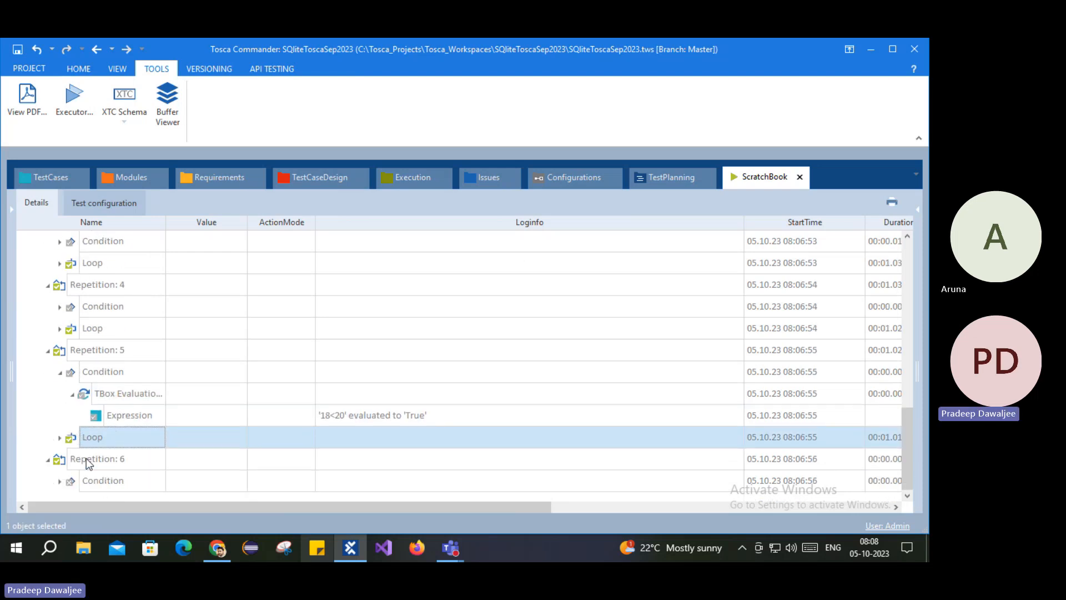
click(60, 481)
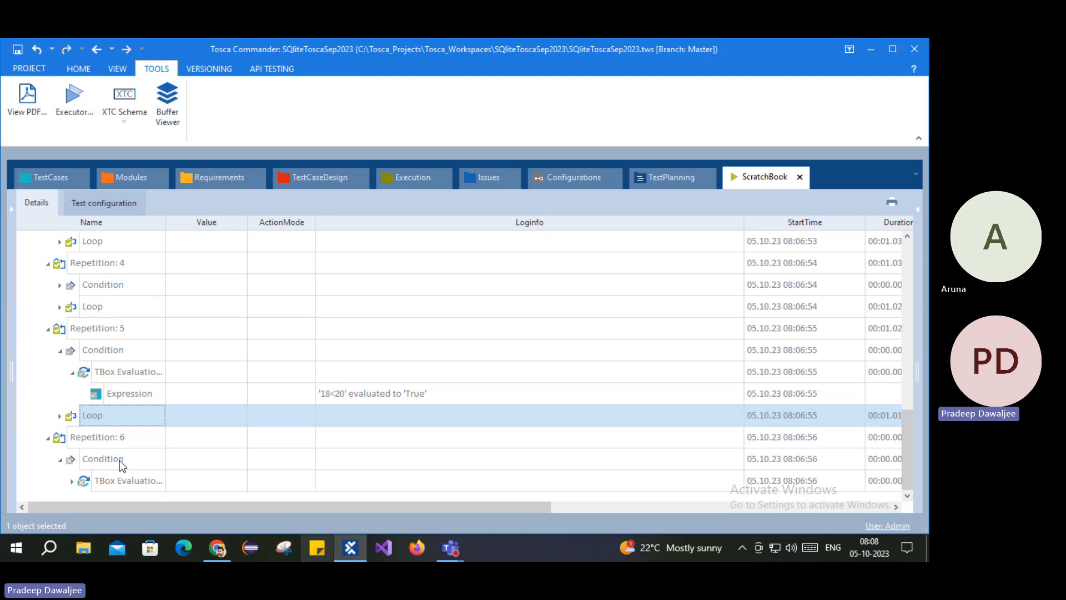
click(73, 481)
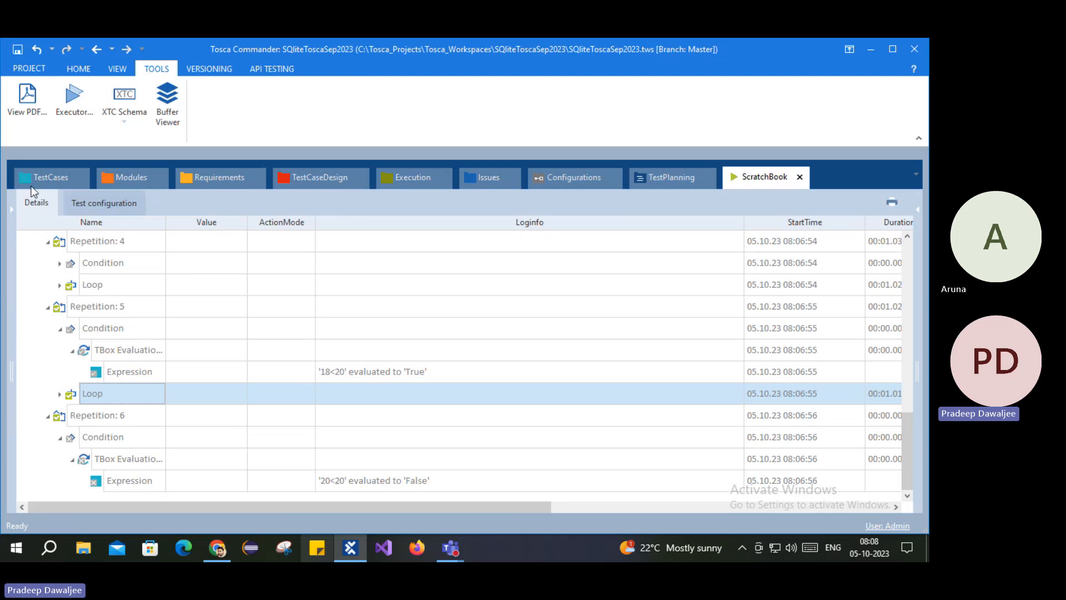
click(45, 178)
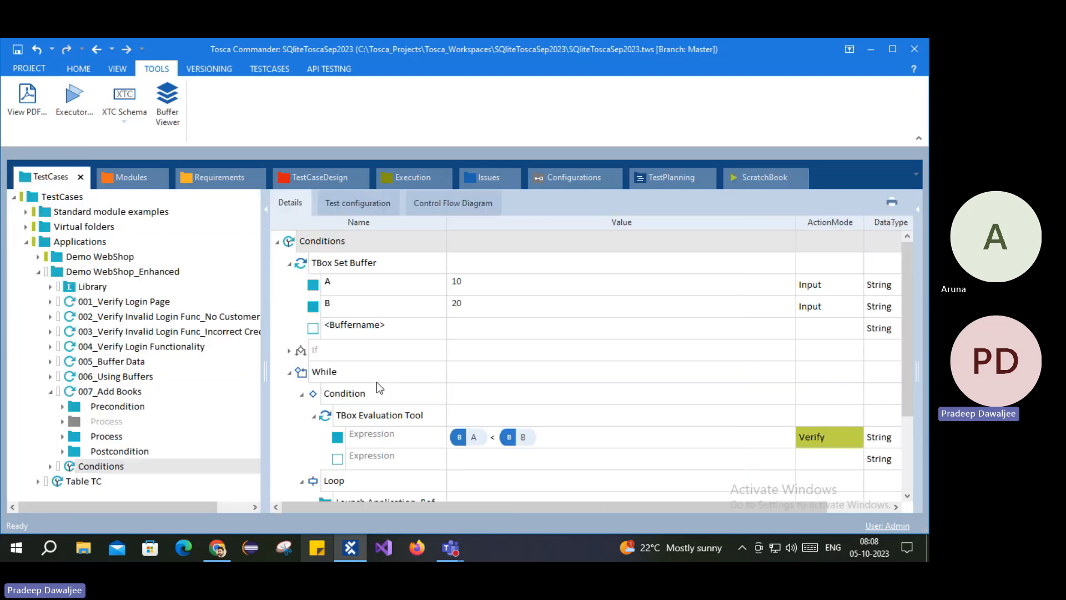
Step: Change the While condition's expression from A < B to A <= B
click(498, 438)
key(Left)
key(Left)
key(Left)
key(Left)
key(Left)
key(Left)
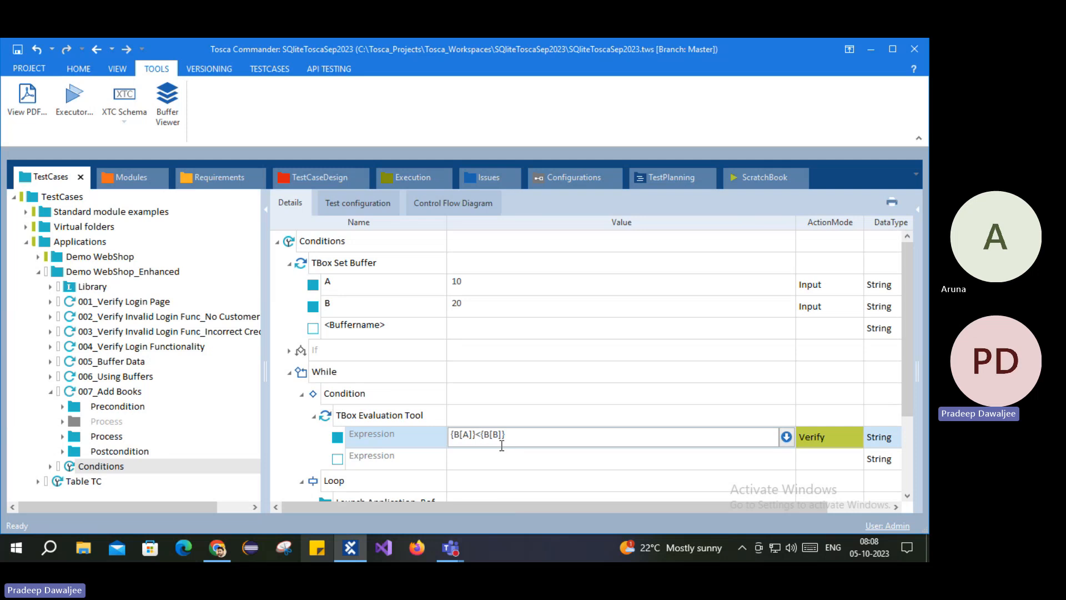
text(=)
click(305, 432)
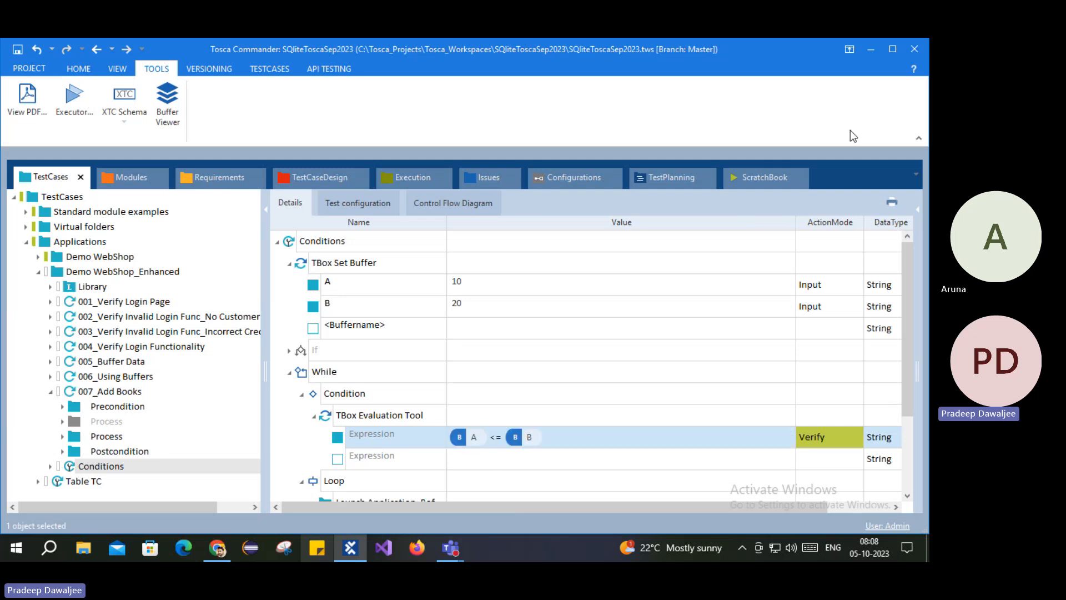
click(752, 174)
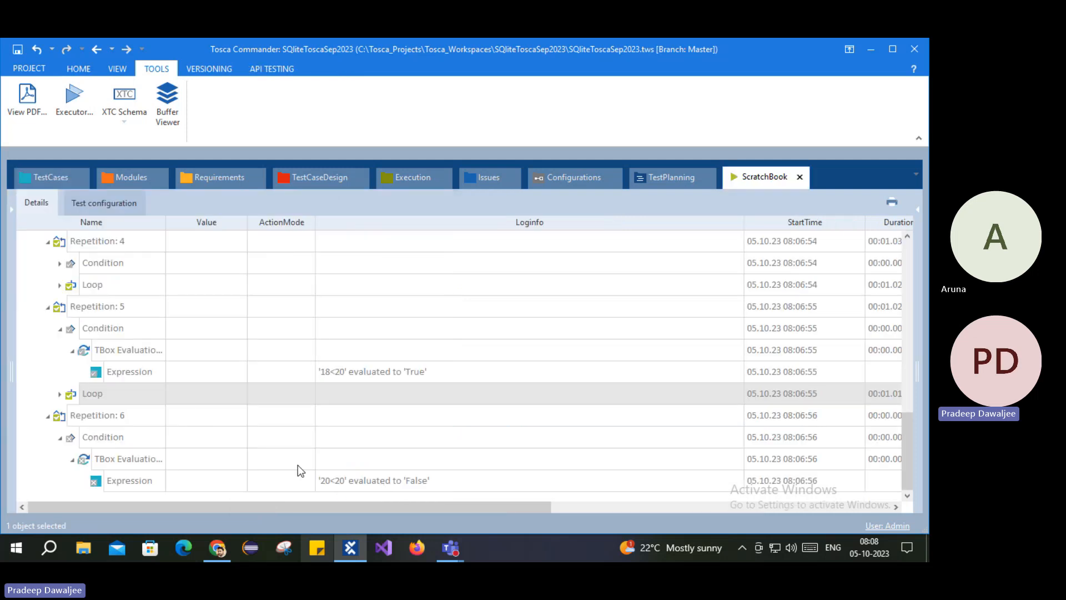
Step: Expand Repetition 5's Loop in the log to list its TBox Set Buffer step, then select Repetition 6
click(67, 395)
click(62, 394)
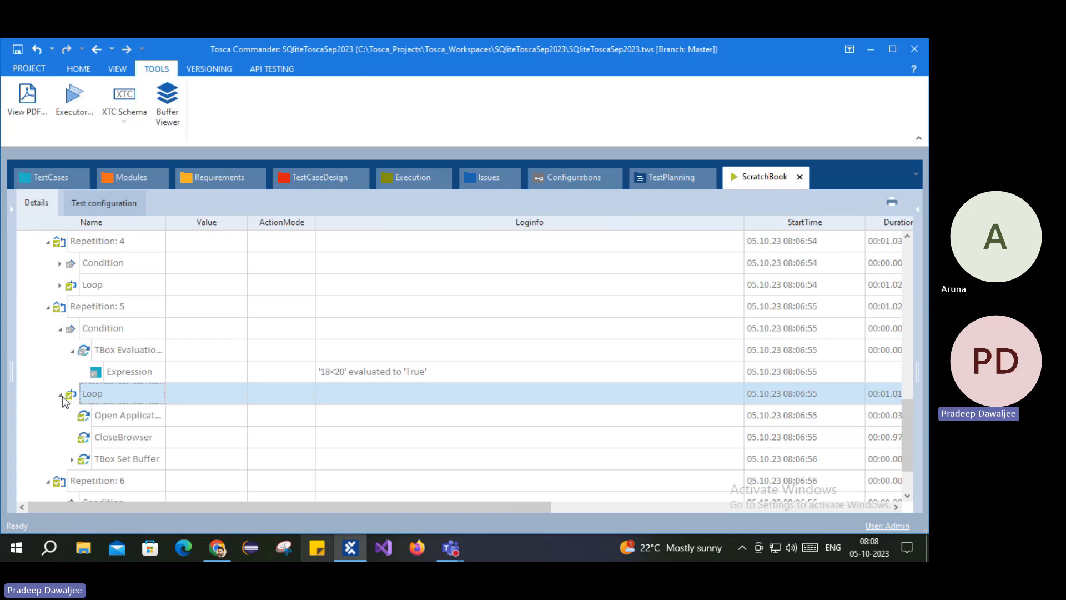
click(101, 459)
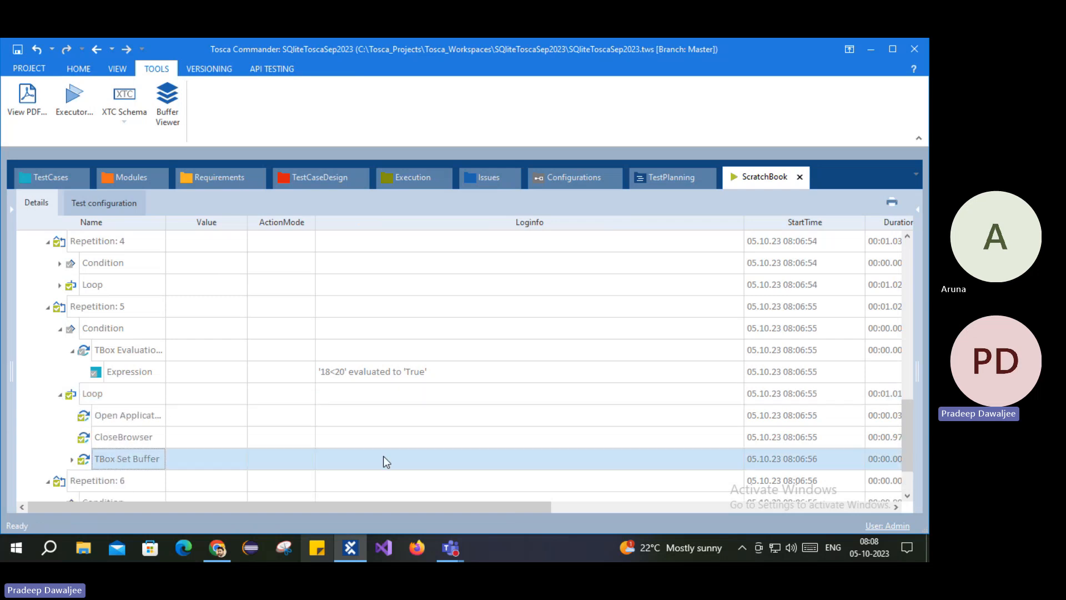
scroll(182, 438, down, 1)
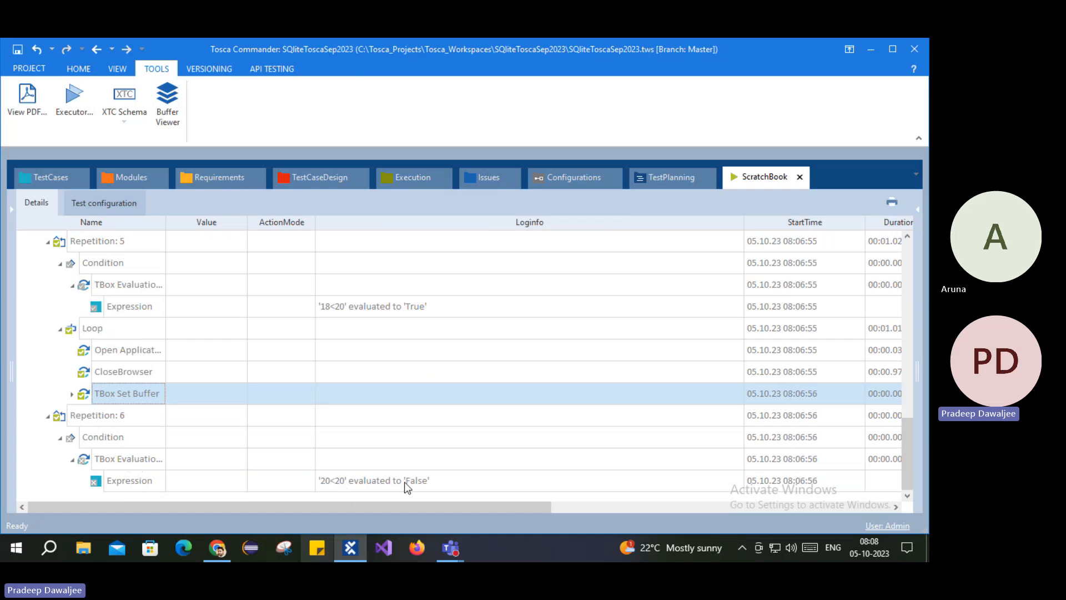
click(60, 421)
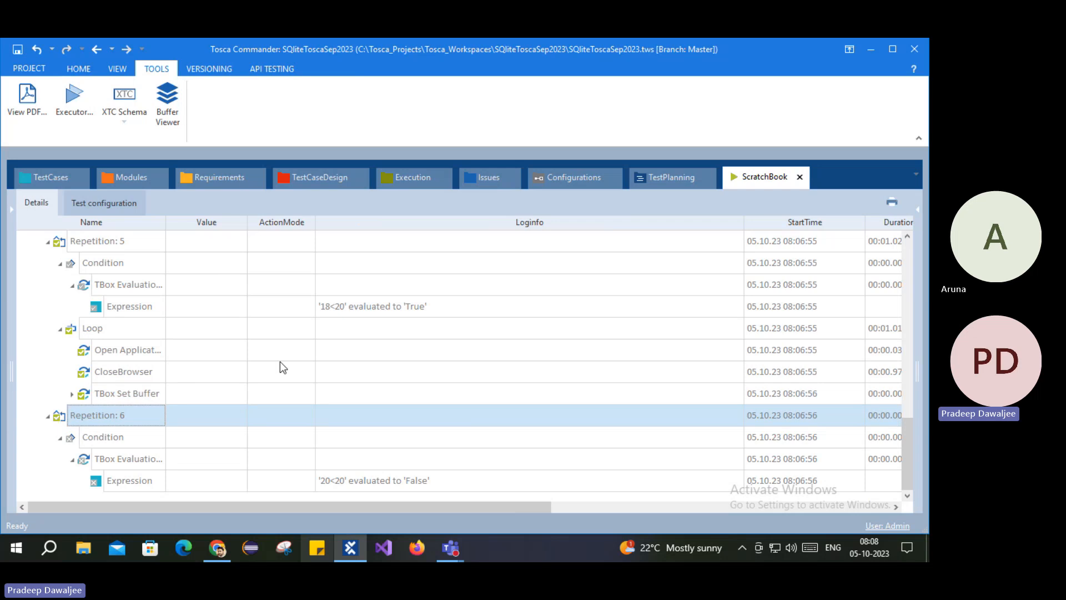
click(51, 177)
Step: Collapse and re-expand the While block, select its Condition, then bring Chrome to the front
click(316, 373)
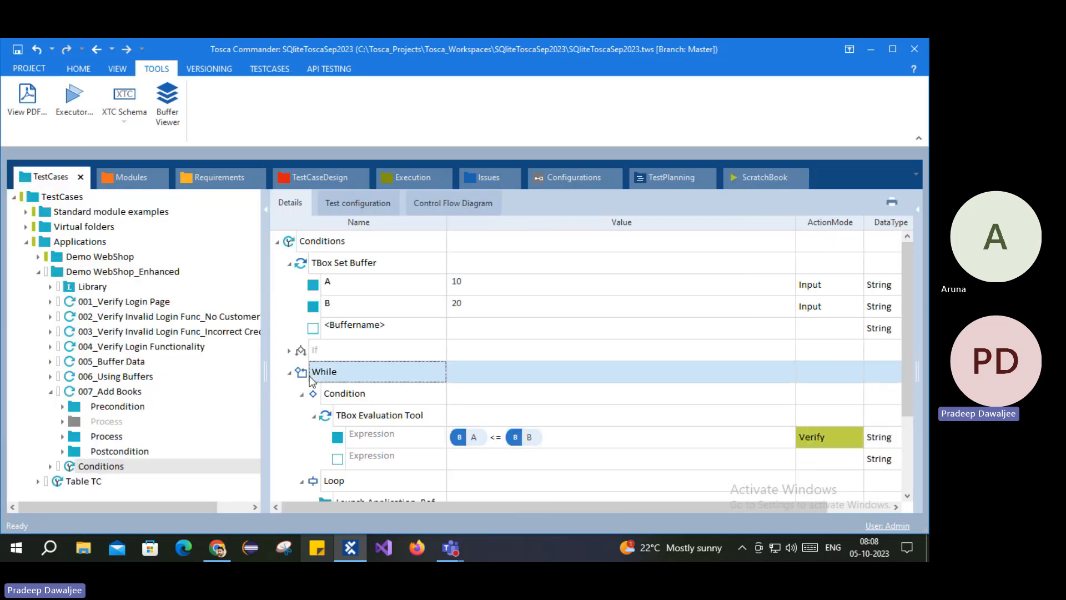
click(290, 373)
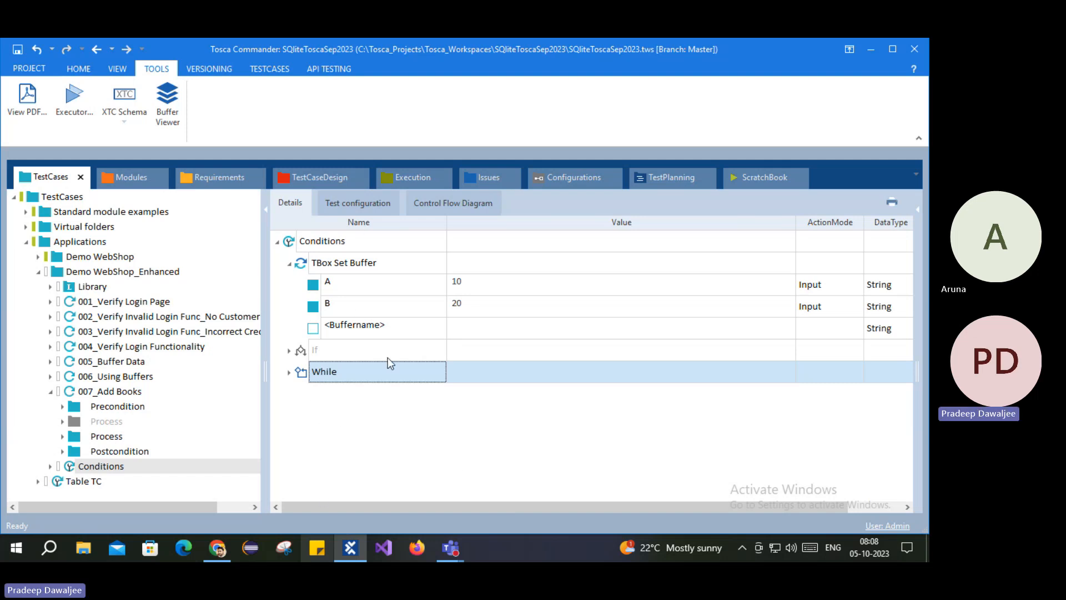
click(289, 373)
click(332, 395)
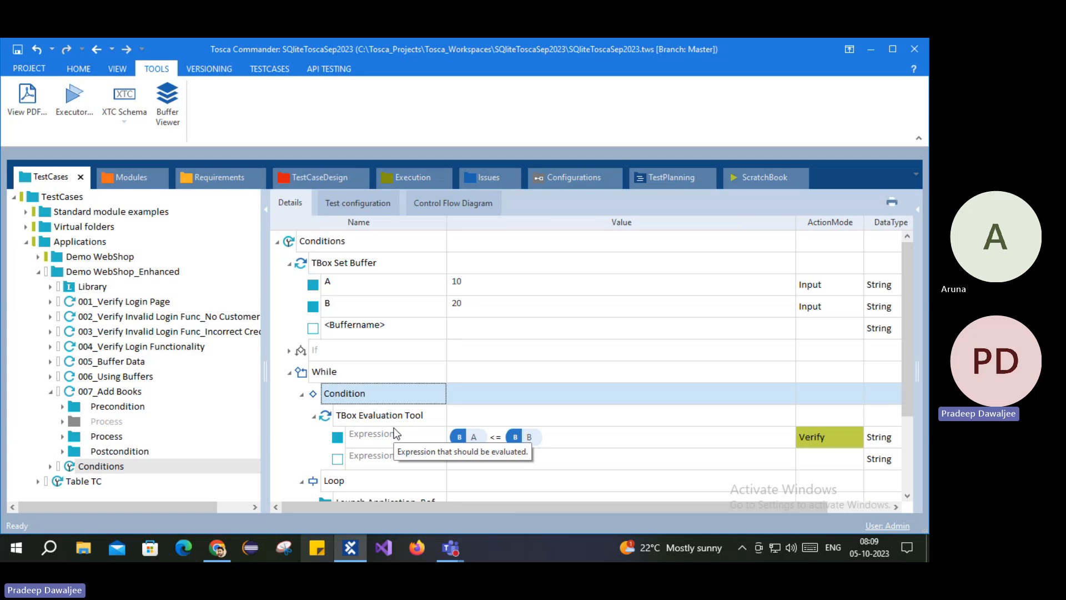
click(217, 549)
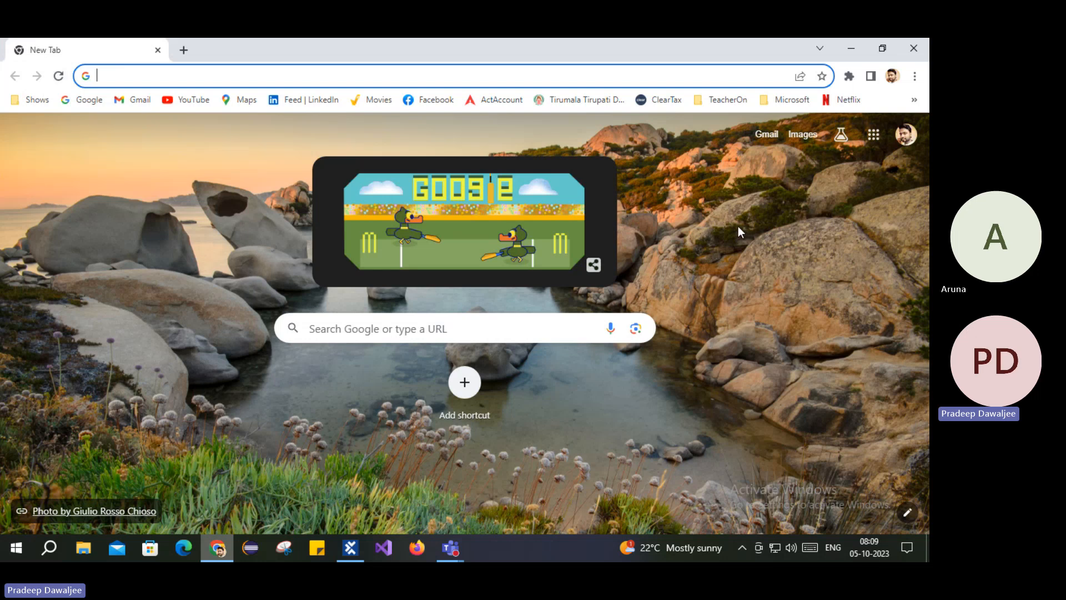
Step: Switch from Chrome back to Tosca Commander with Alt+Tab
key(alt+Tab)
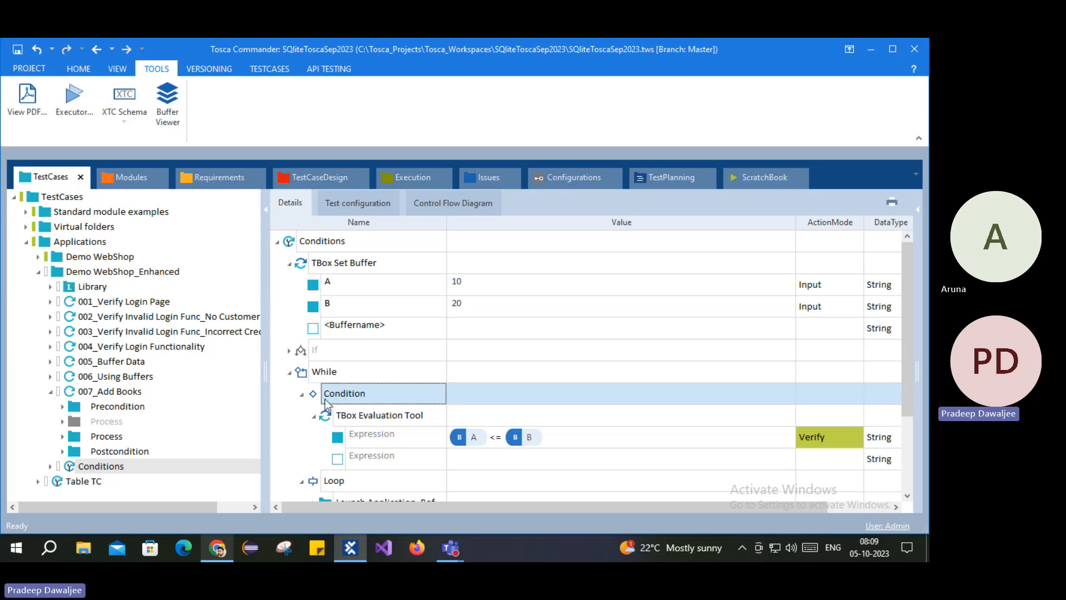
Step: Collapse the While's Condition and Loop, then re-expand the Condition to show its TBox Evaluation Tool step
click(302, 393)
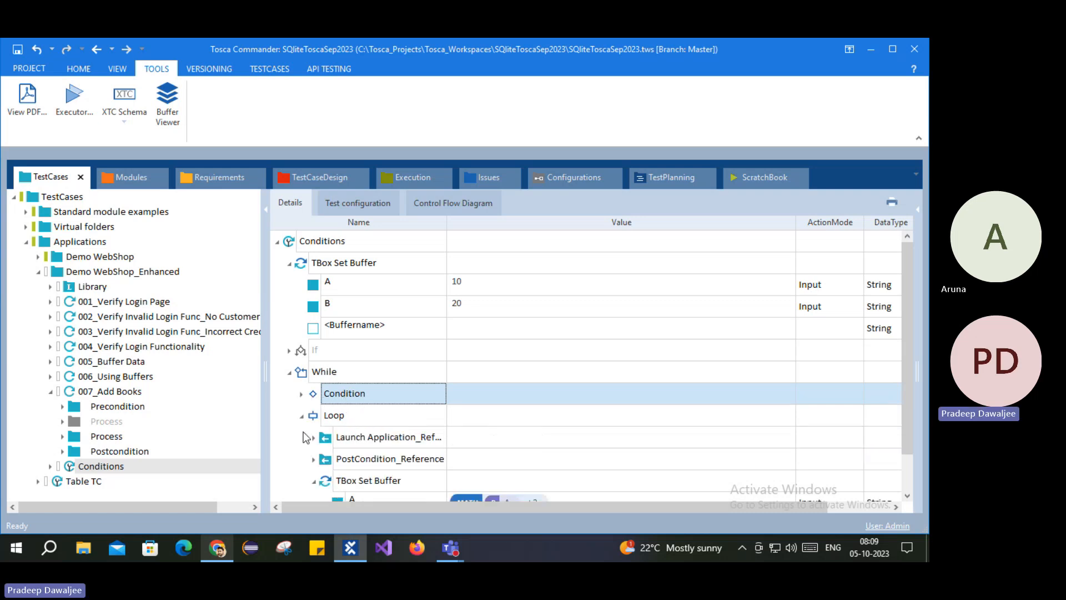
click(301, 416)
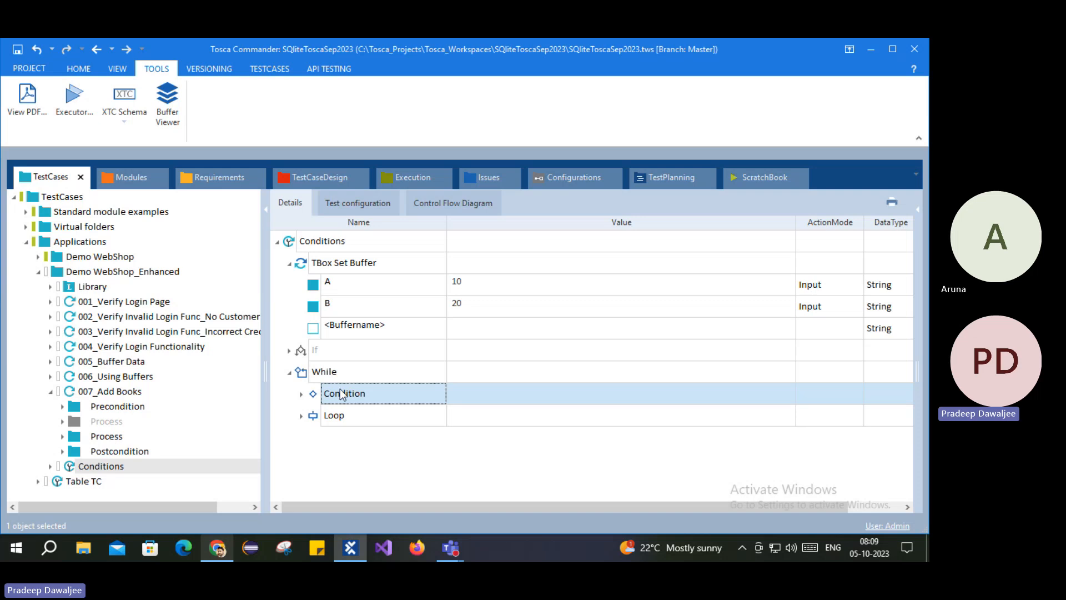
click(302, 374)
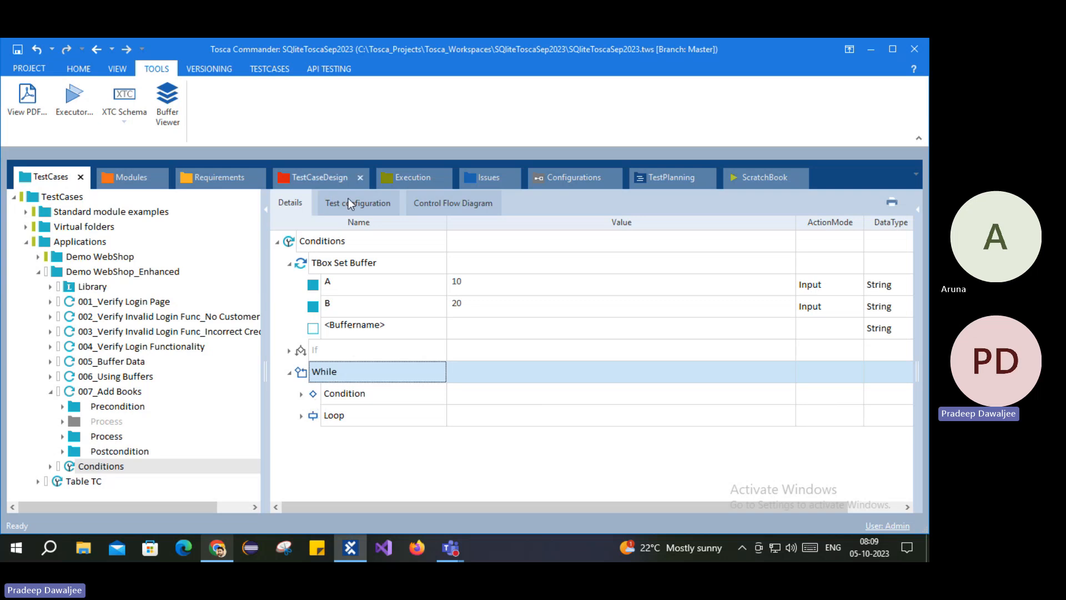
click(302, 394)
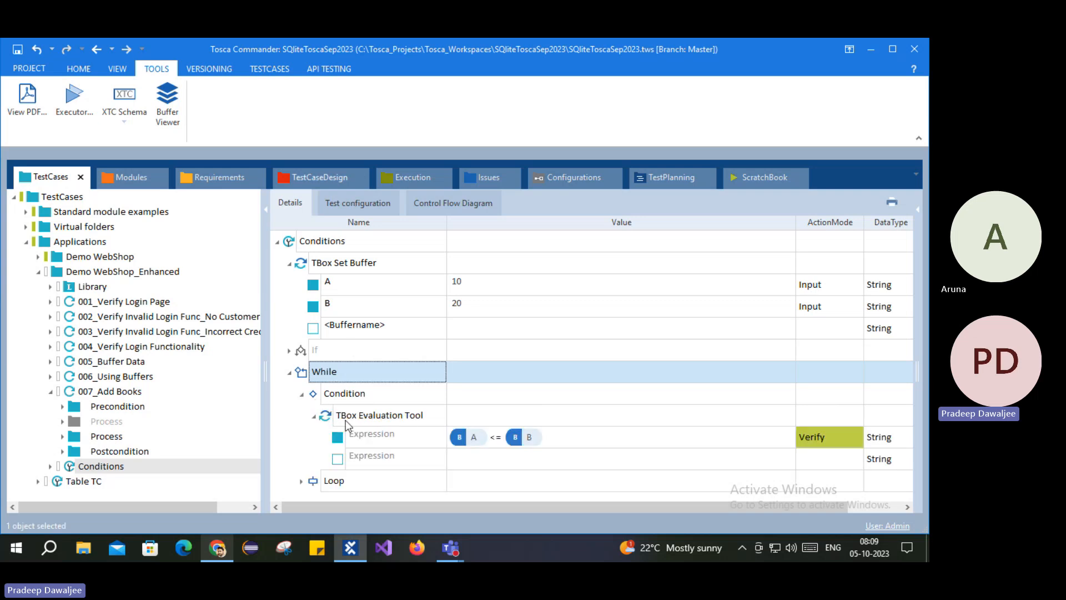
click(398, 420)
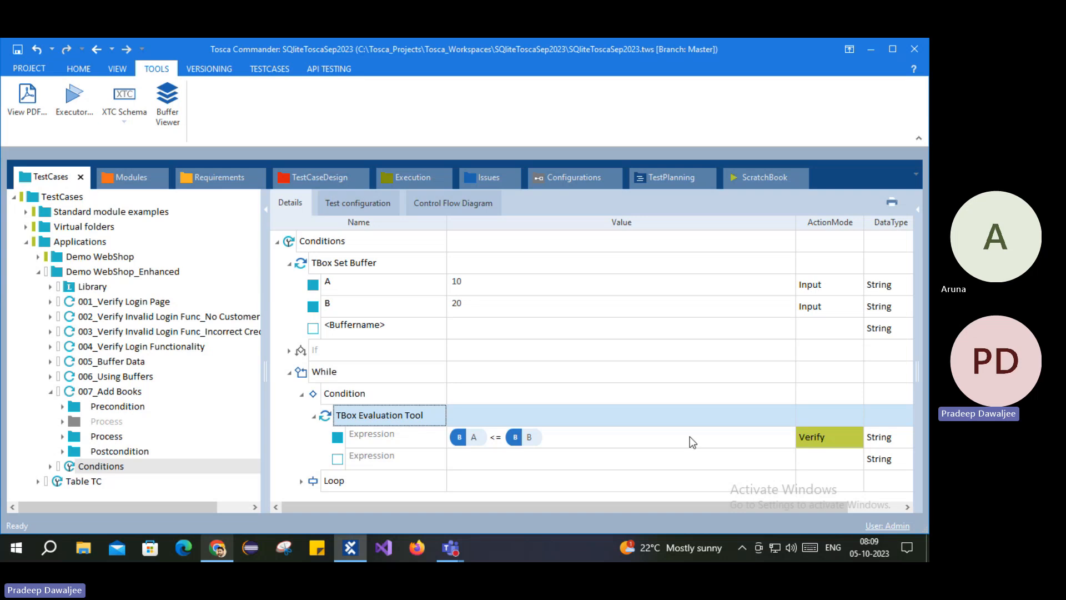
Step: Expand the While's Loop to show its steps, point out the condition, then bring Chrome forward
click(318, 483)
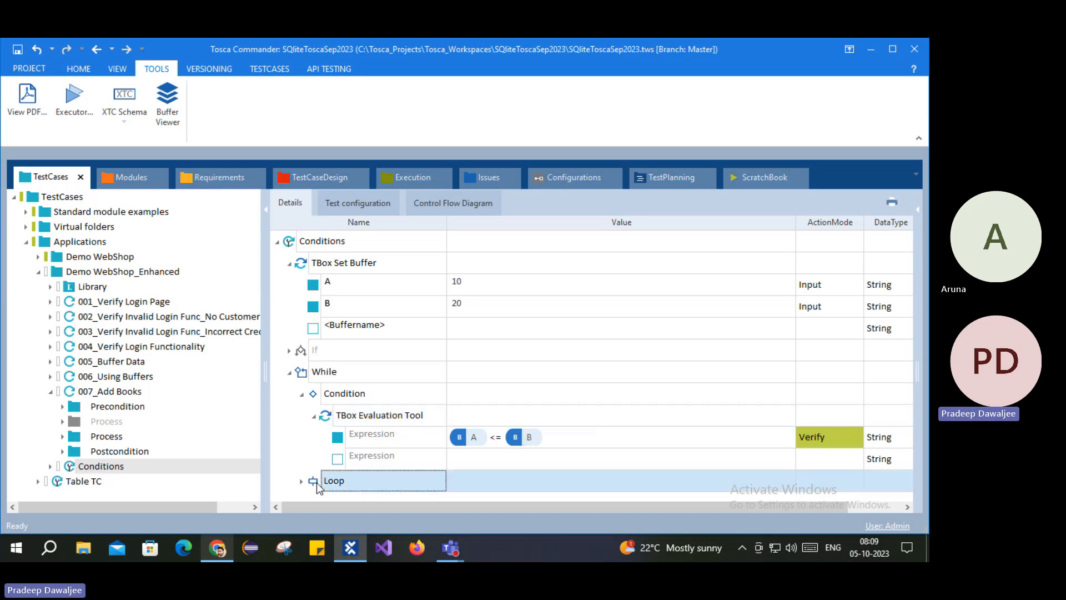
click(302, 481)
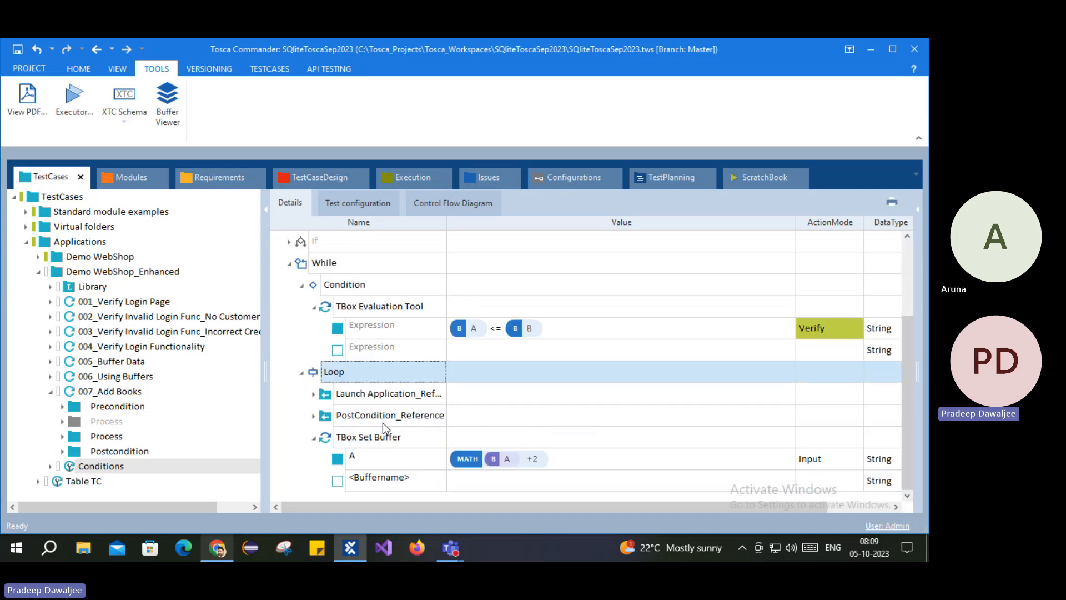
click(314, 438)
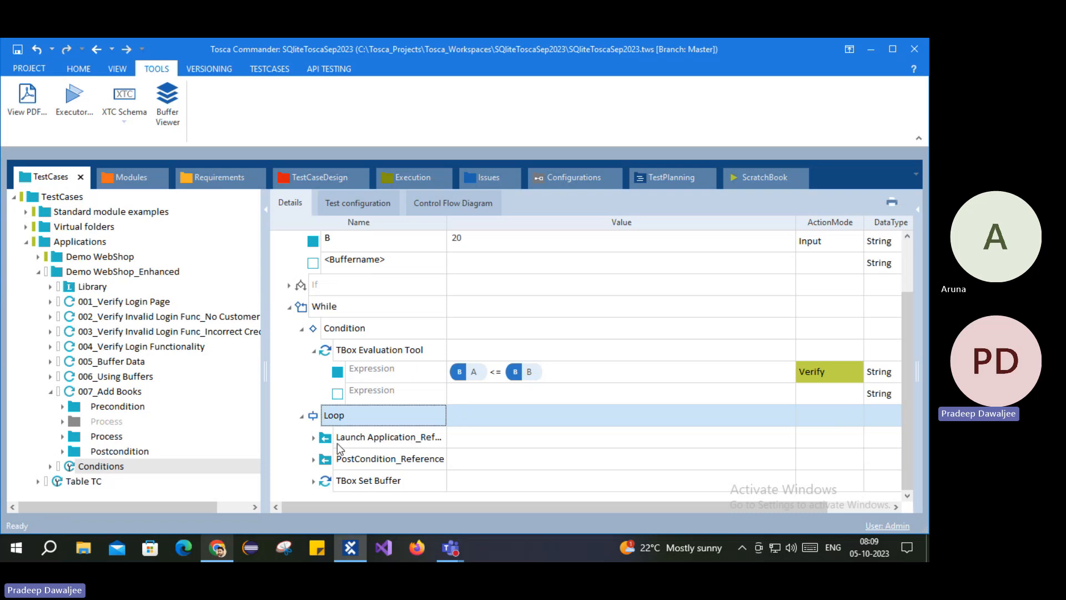
click(340, 330)
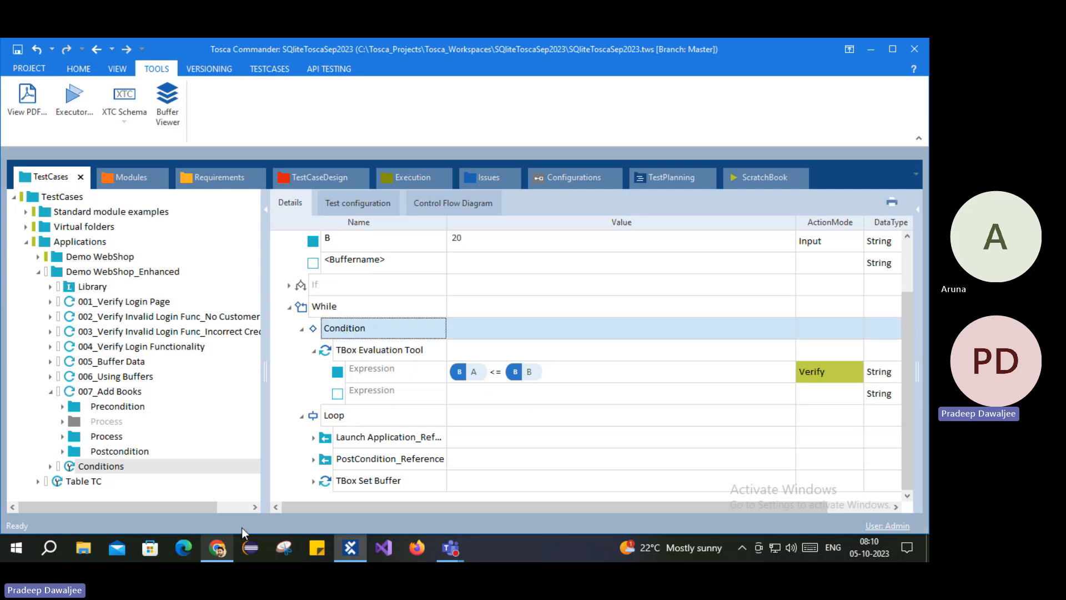
click(217, 548)
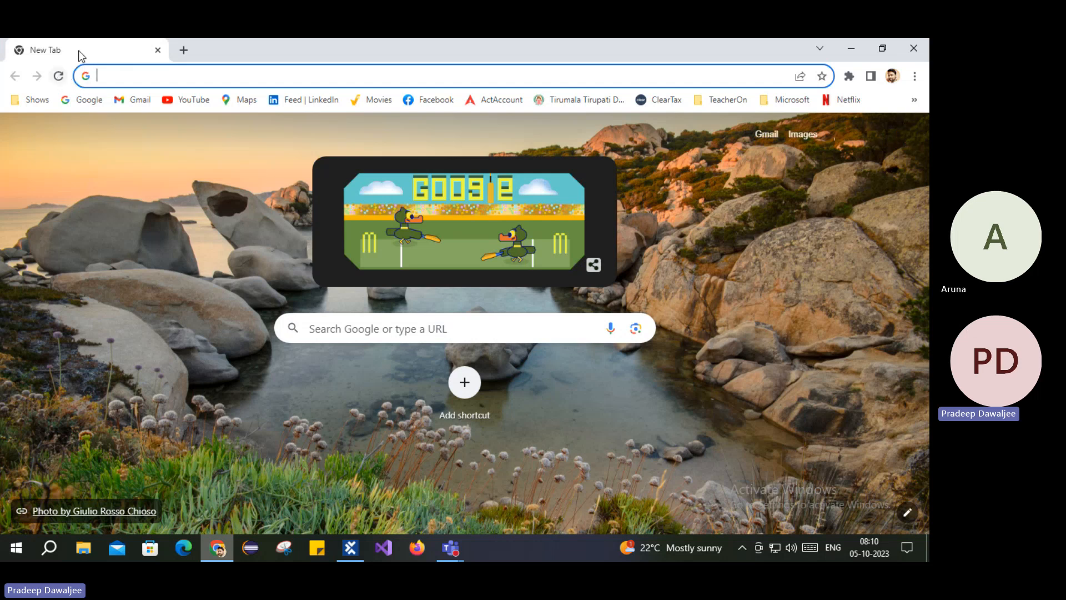
Step: Switch between Chrome and Tosca several times, pointing out the While loop's Loop section and condition
click(350, 548)
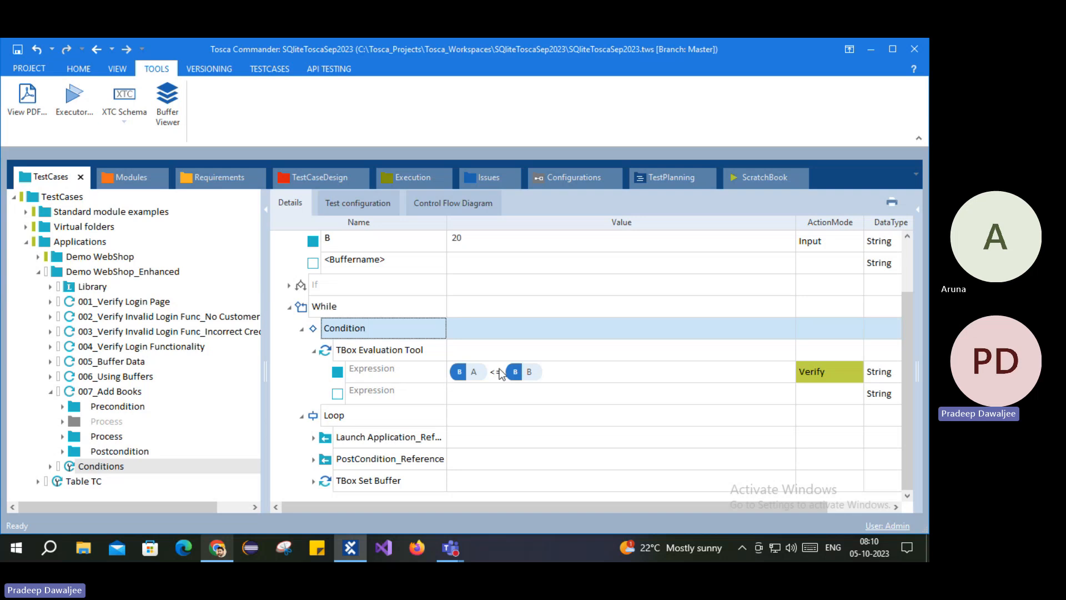
click(215, 549)
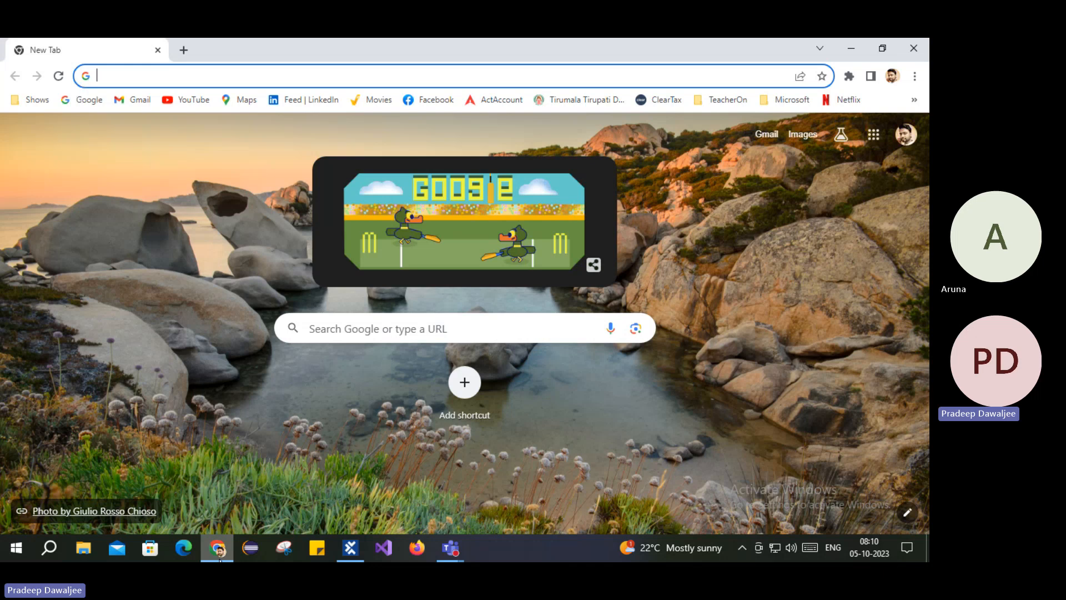
click(350, 548)
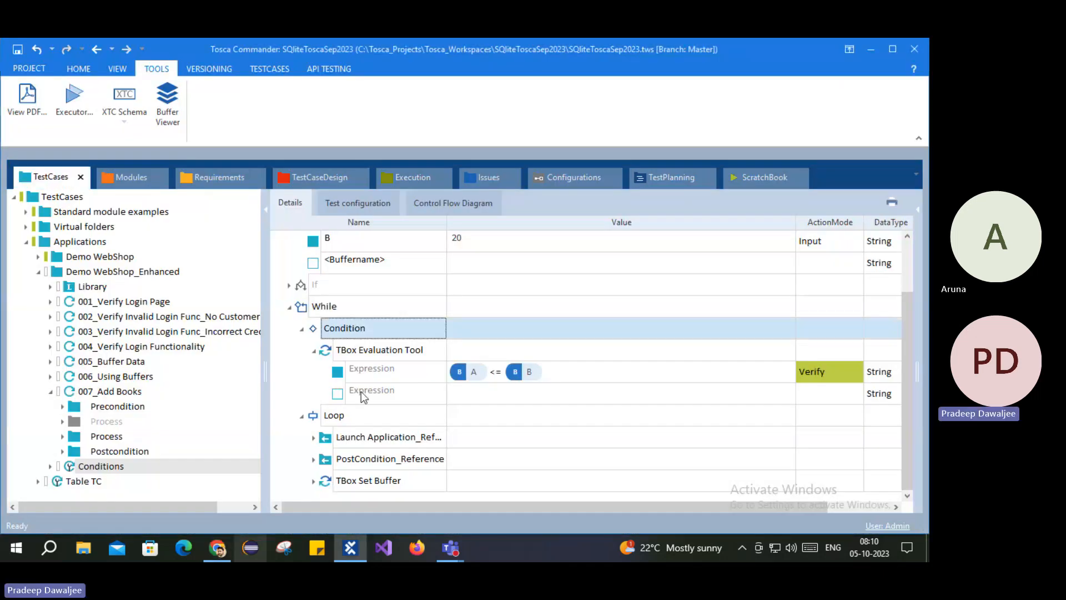
click(335, 422)
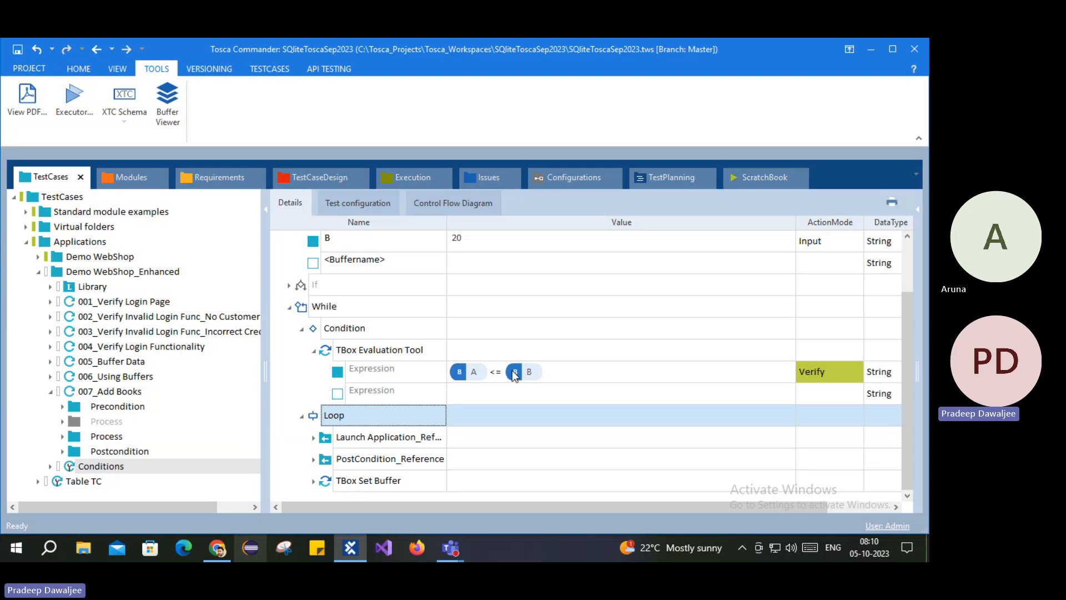
click(218, 548)
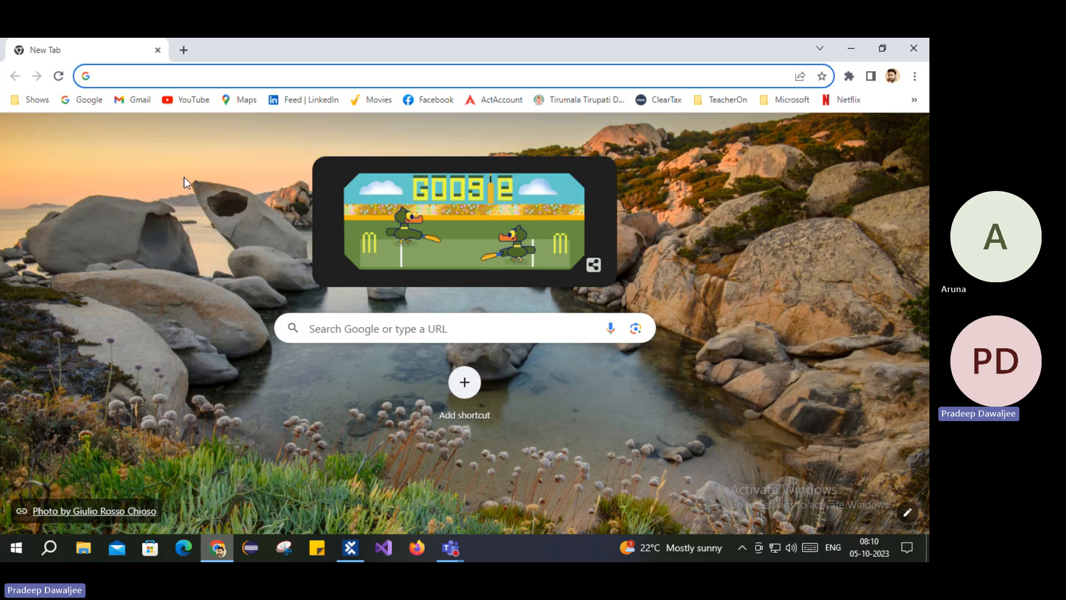
click(218, 548)
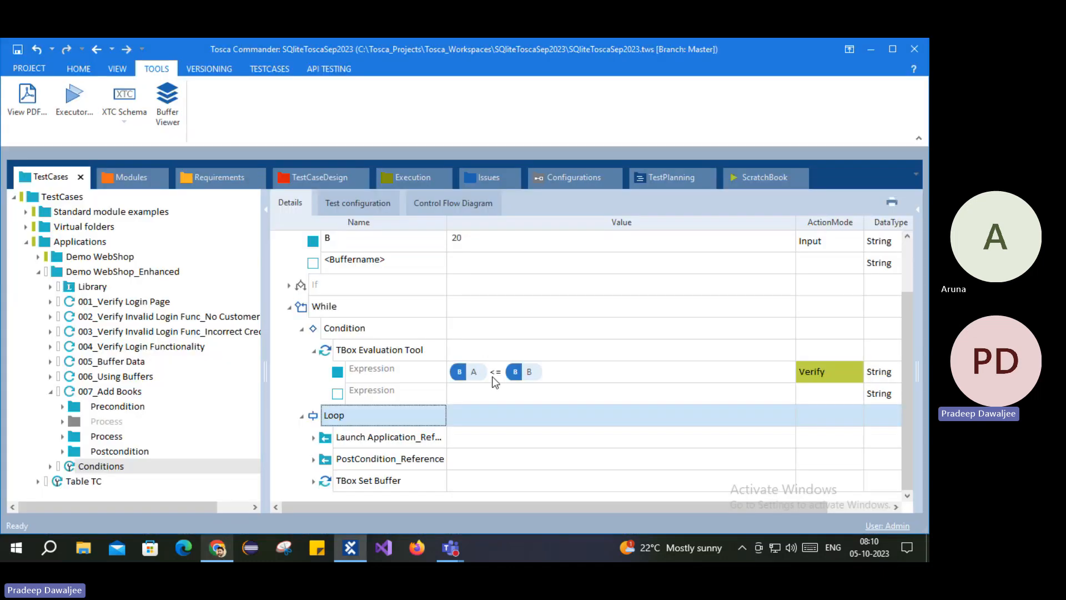
click(218, 548)
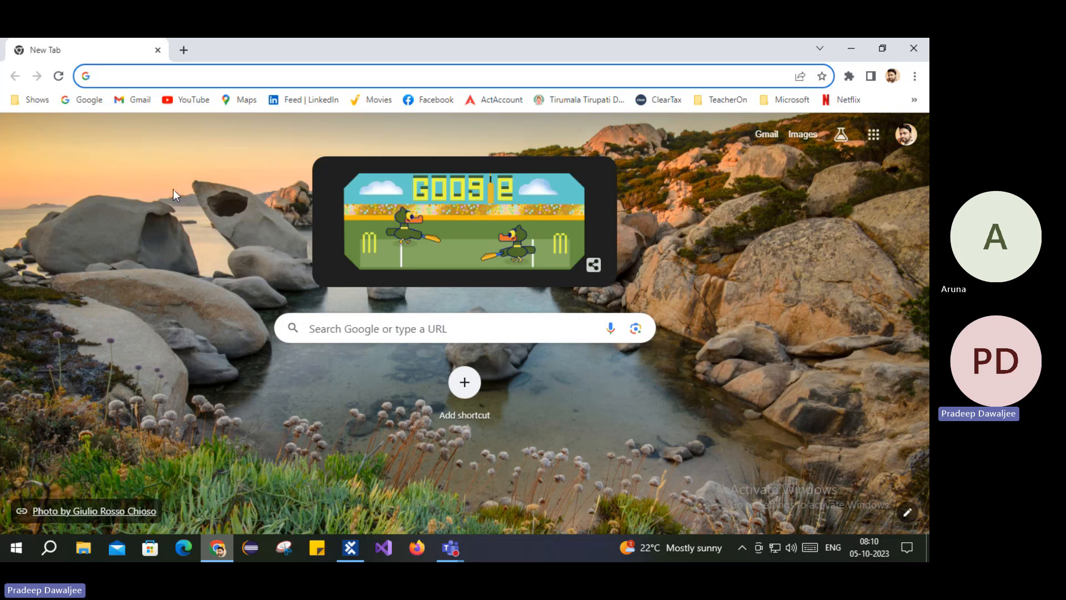
click(219, 548)
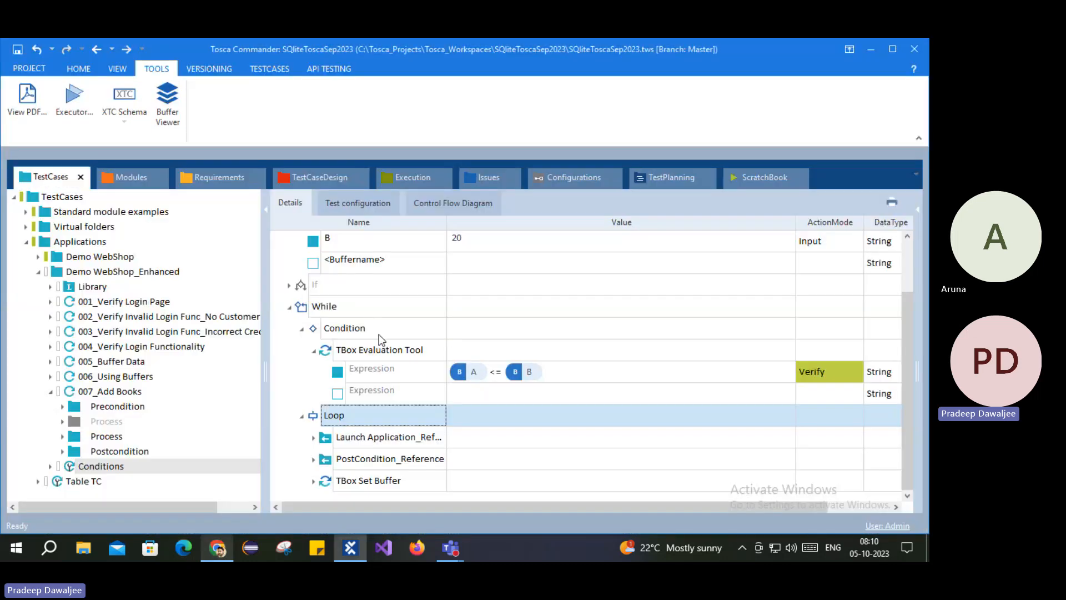
click(327, 335)
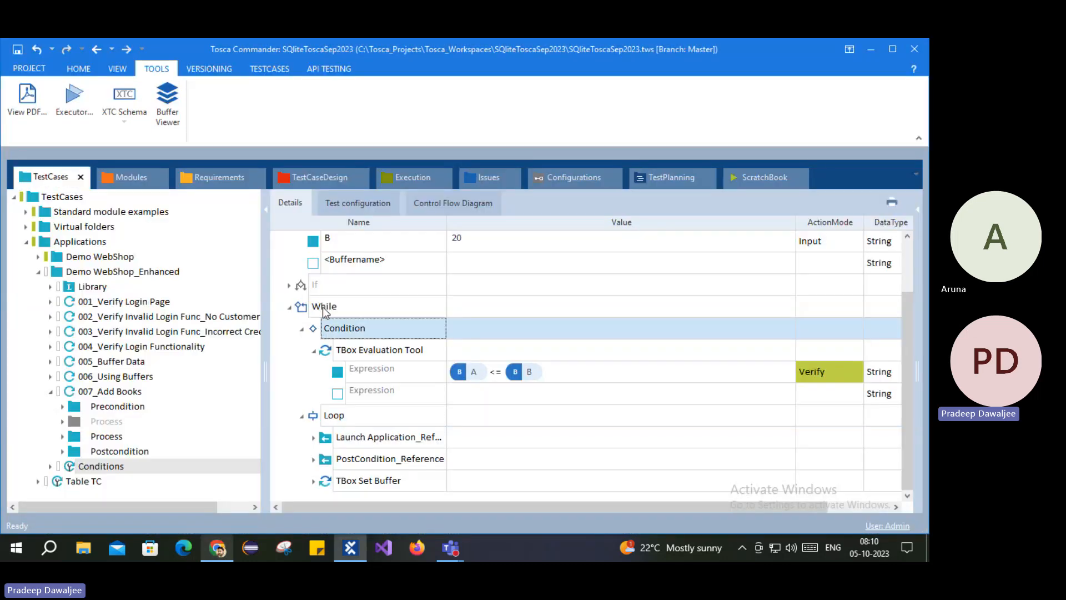
Step: Collapse and re-expand the While statement, select the Conditions root, and collapse the Condition to reveal the Loop steps
click(289, 307)
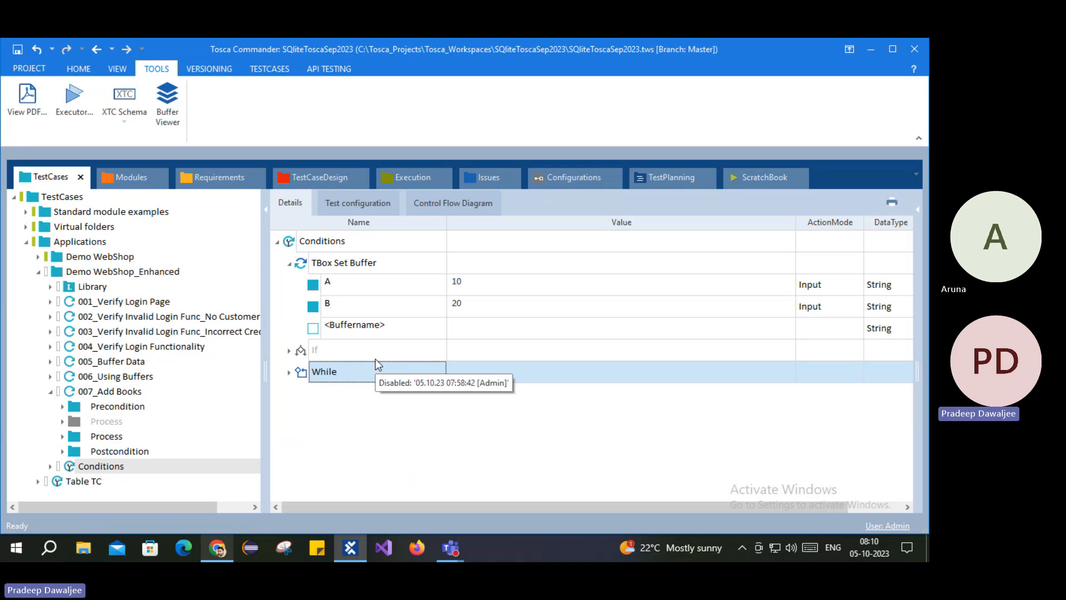
click(289, 373)
click(289, 373)
click(304, 245)
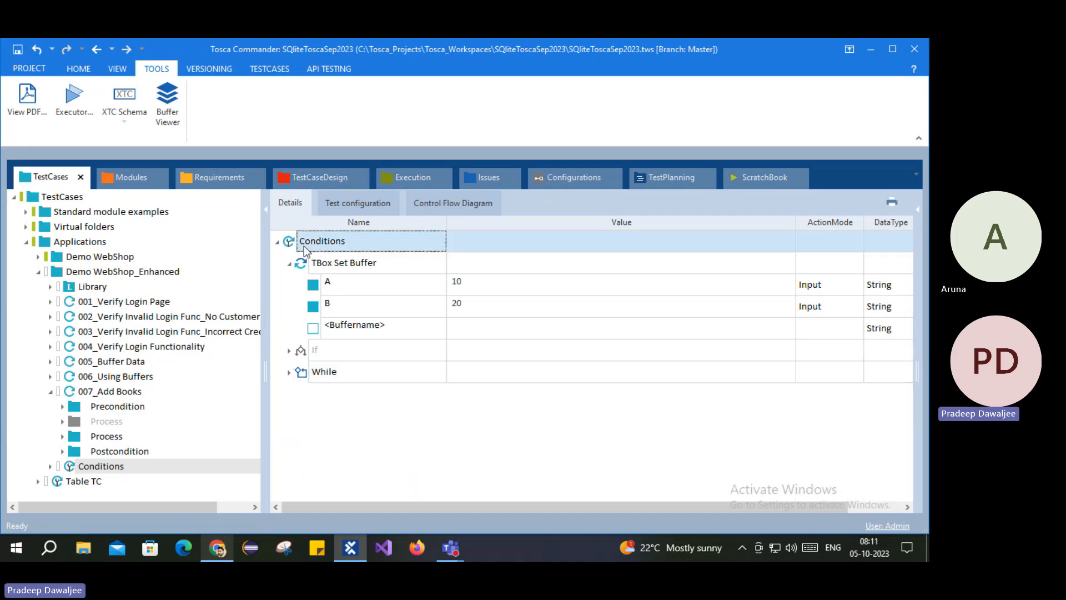
click(289, 372)
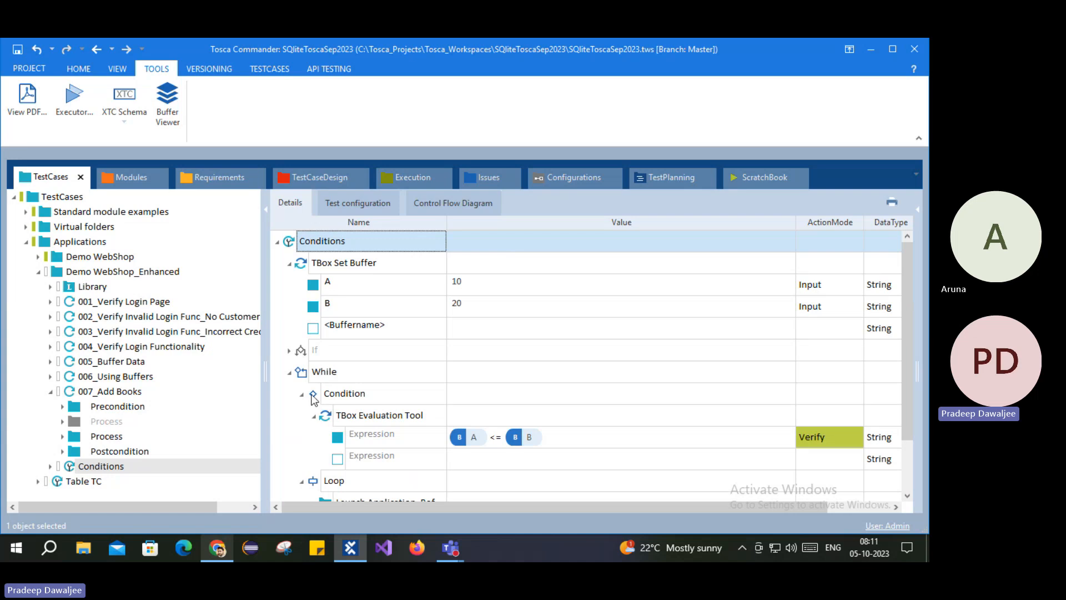
click(301, 394)
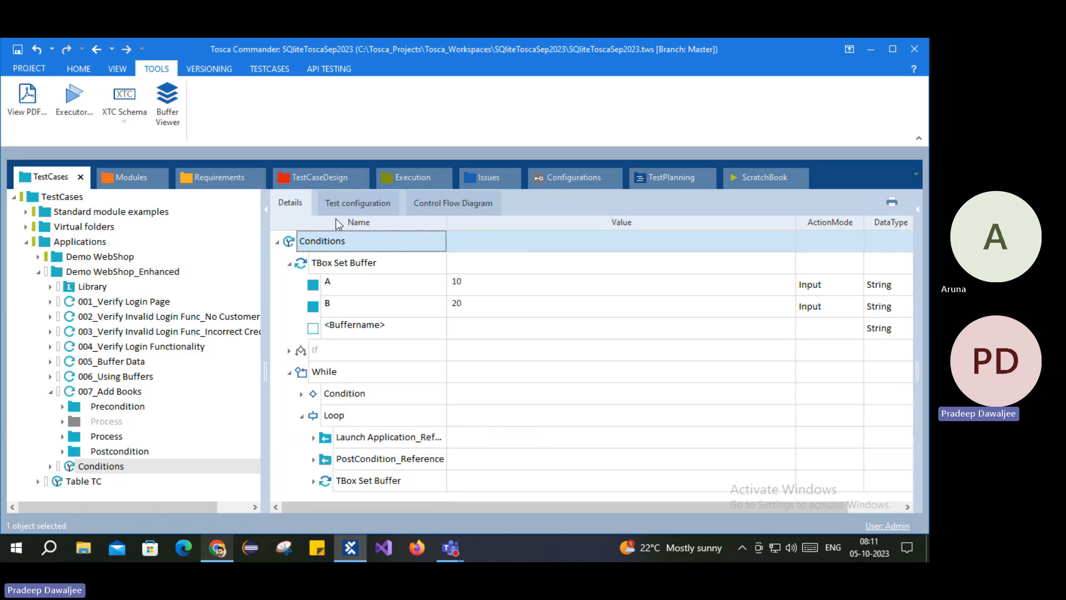
Step: Add a new Do statement to the Conditions test case and expand it
right_click(295, 242)
click(395, 157)
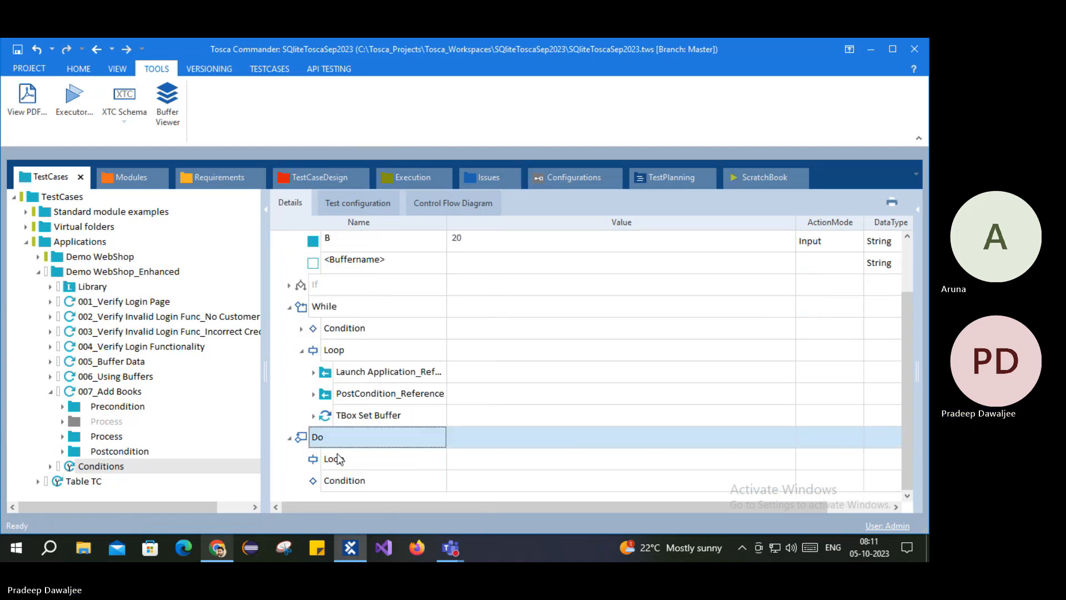
click(341, 458)
Step: Select the While loop's three steps and the Do's Loop, checking the While Condition's TBox Evaluation Tool step
shift+click(356, 409)
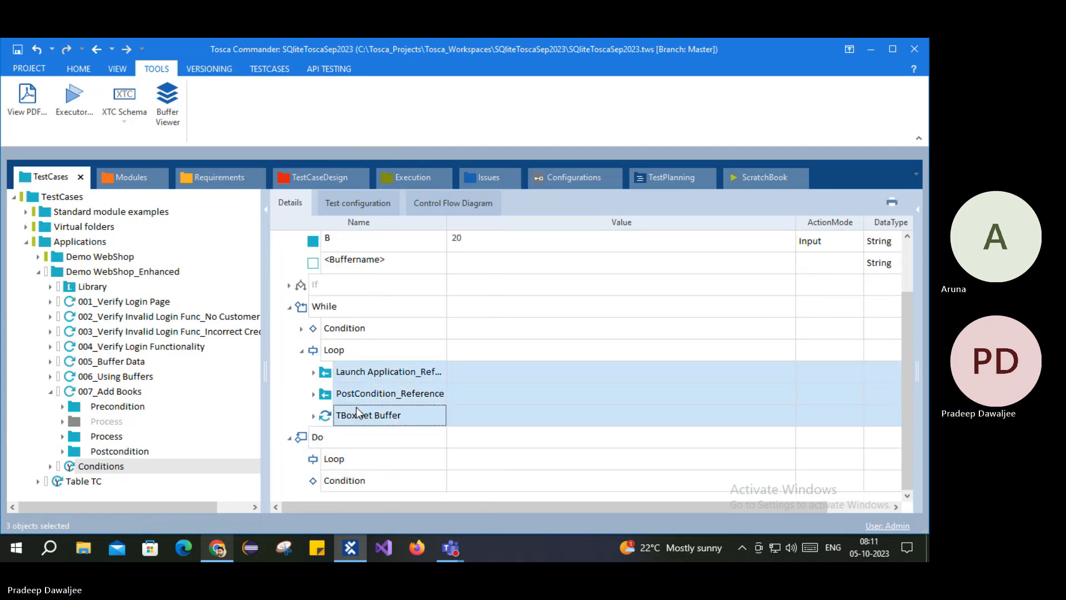
click(338, 459)
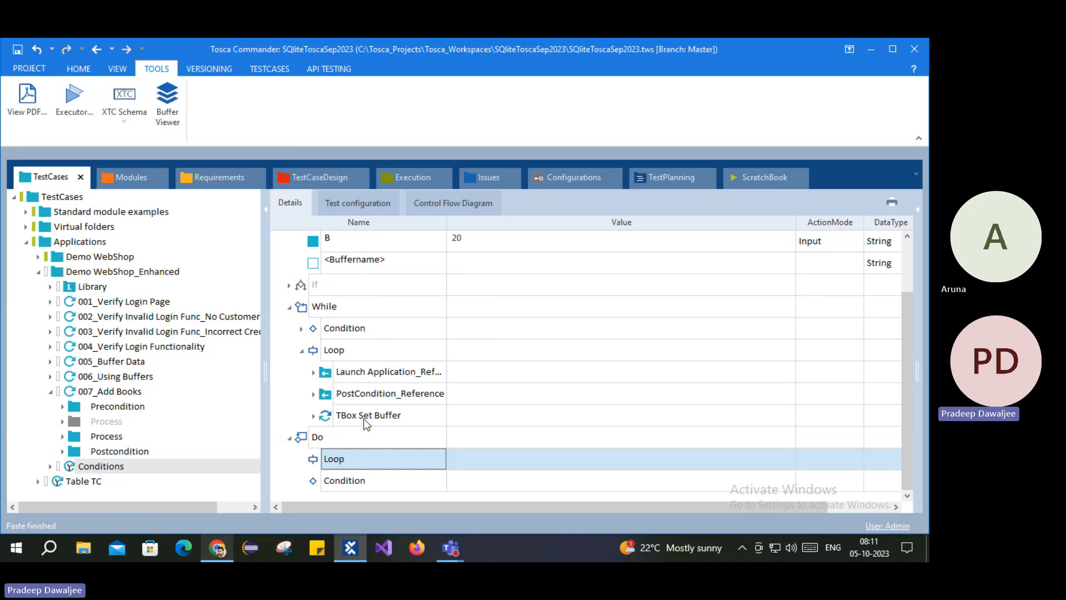
click(302, 328)
click(336, 351)
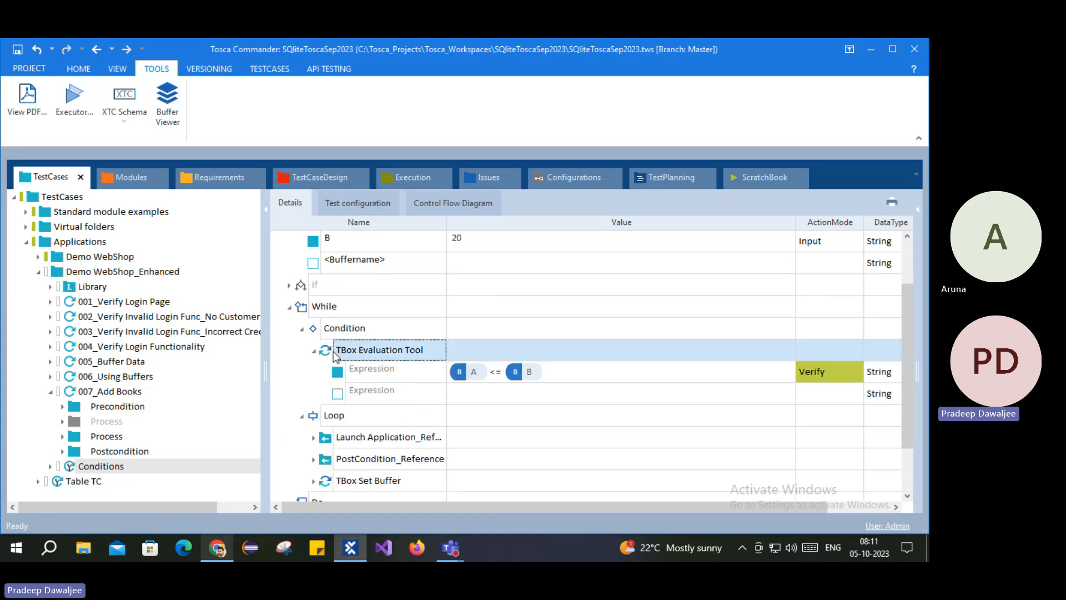
click(301, 328)
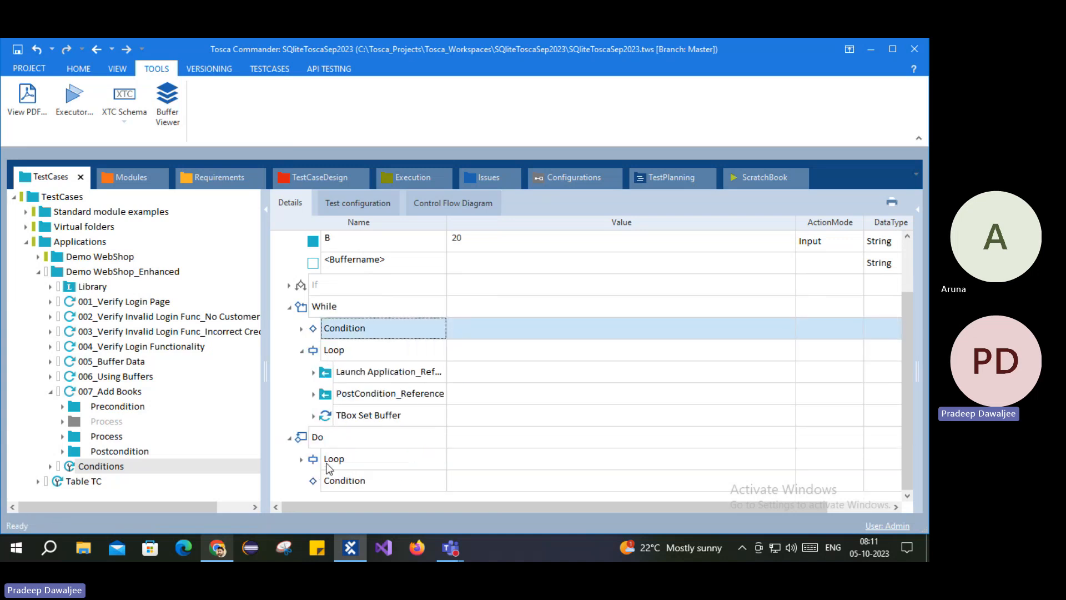
Step: Paste the evaluation step into the Do's Condition, then collapse the While and TBox Set Buffer nodes
click(328, 480)
key(ctrl+v)
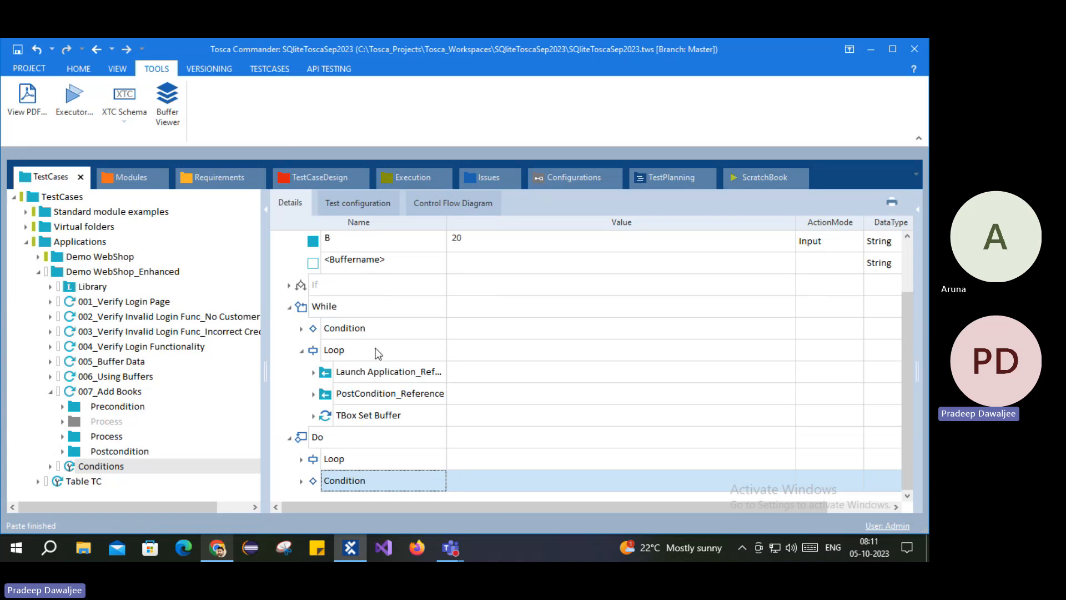
click(302, 350)
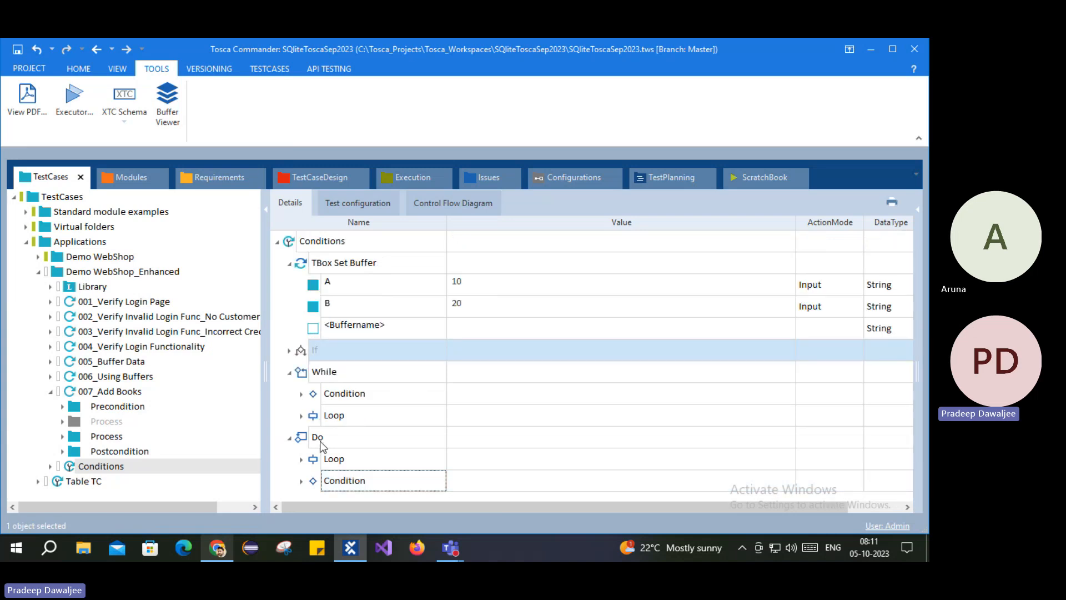
click(289, 263)
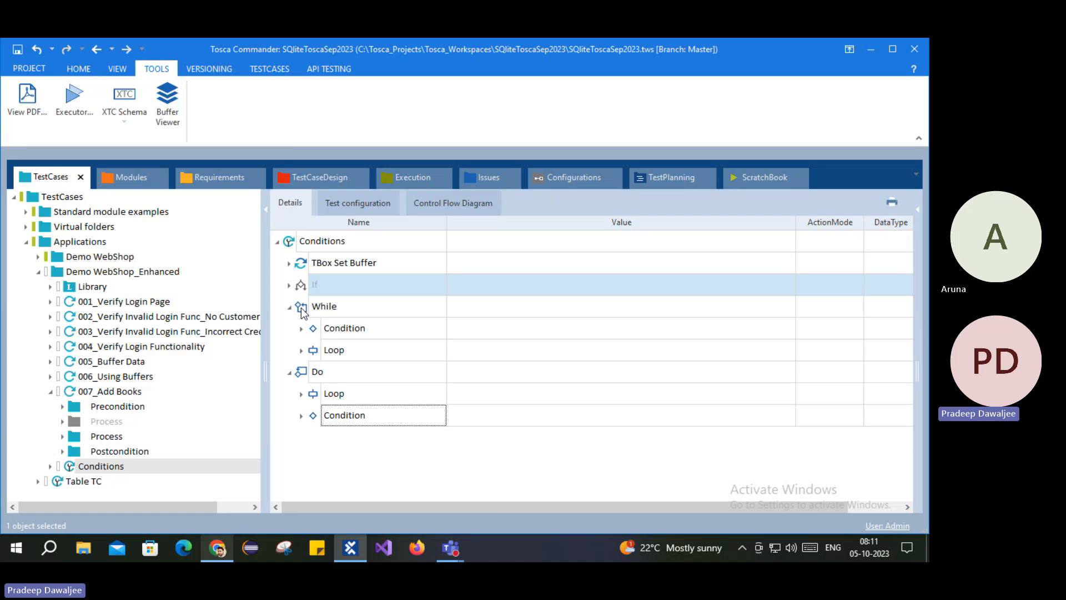
click(324, 306)
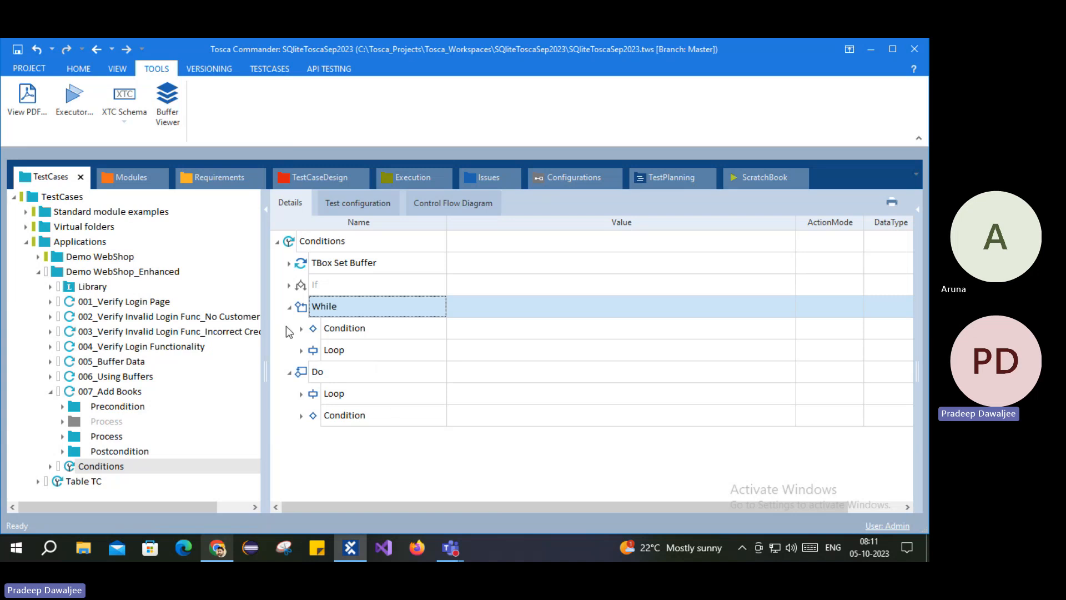
click(289, 307)
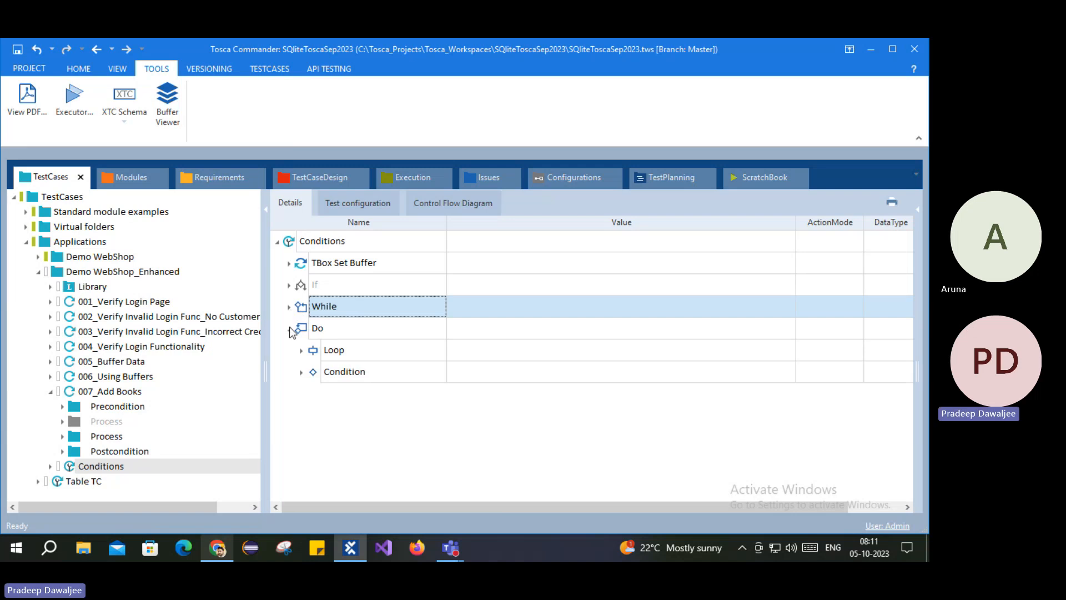
Step: Change buffer A's value in TBox Set Buffer to 30, leaving B at 20
click(290, 264)
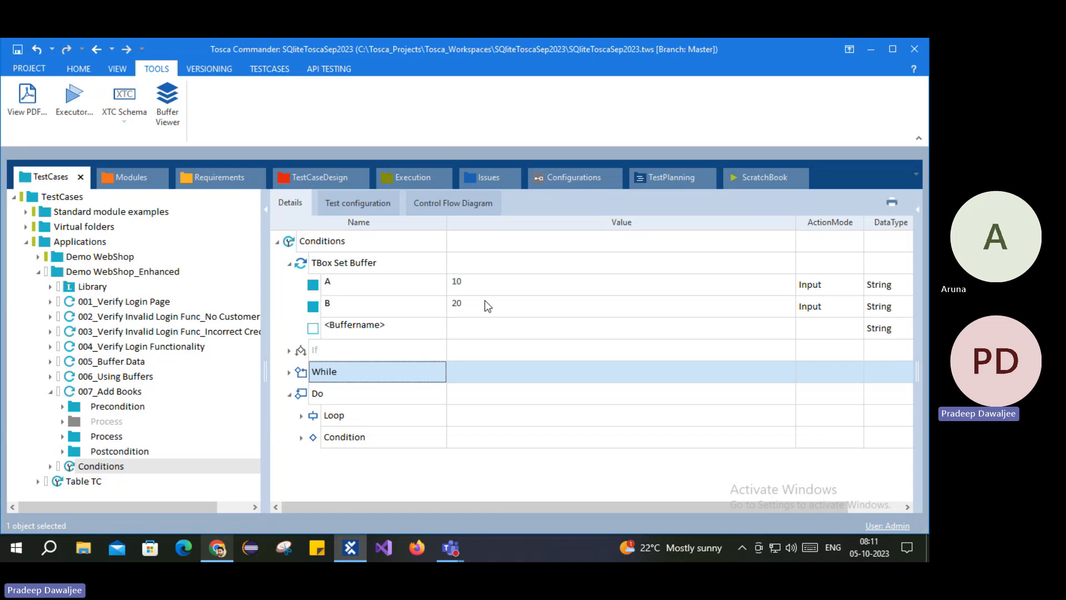
click(479, 282)
click(479, 282)
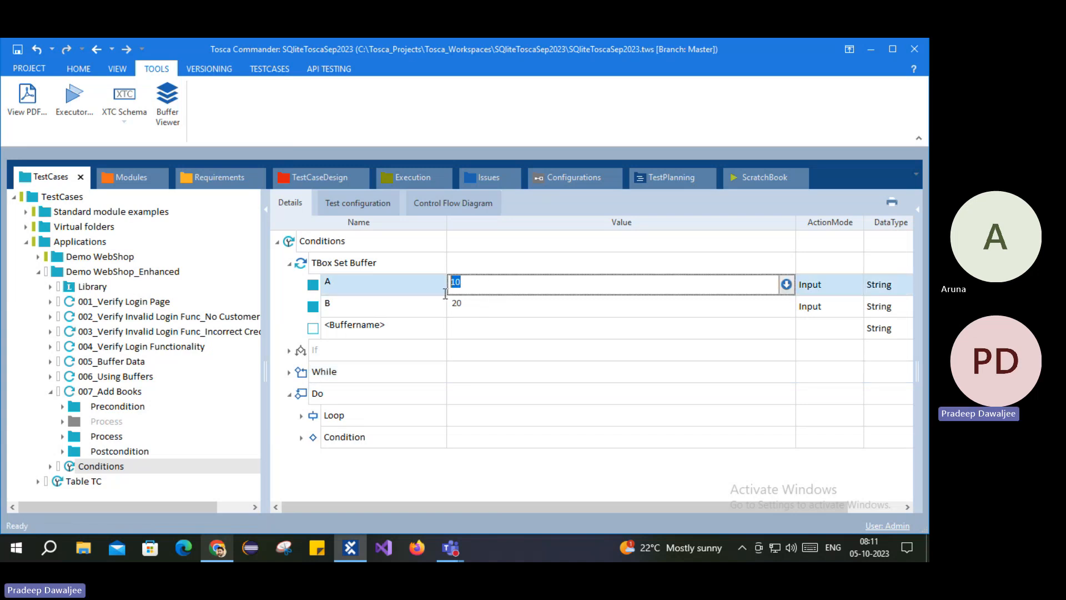
text(2)
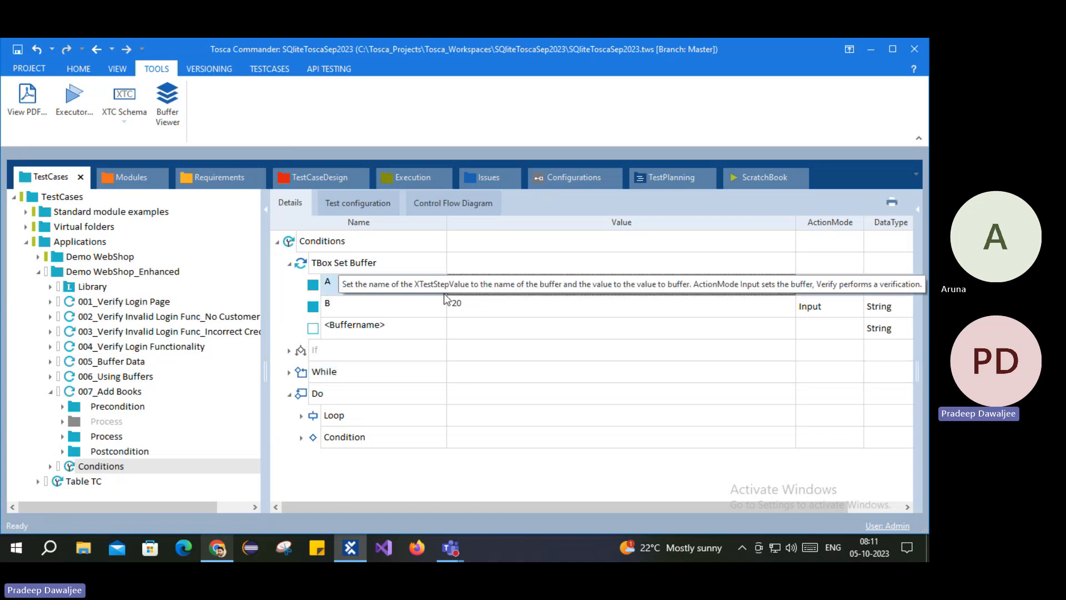
text(0)
key(Return)
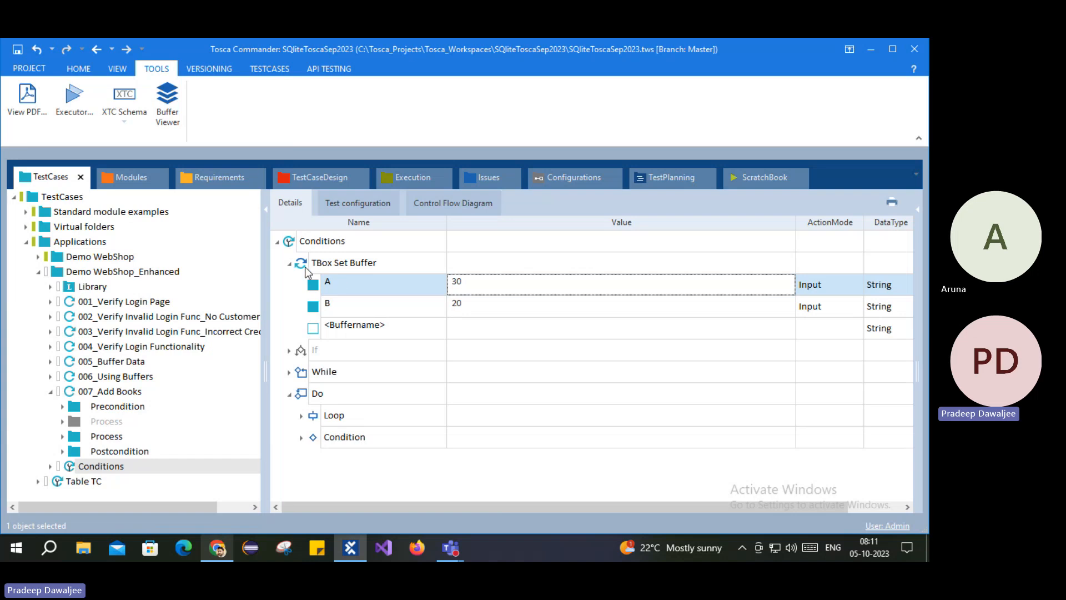
Step: Run the Conditions test case in ScratchBook, watch the browser, then return to Tosca Commander
click(289, 263)
right_click(311, 240)
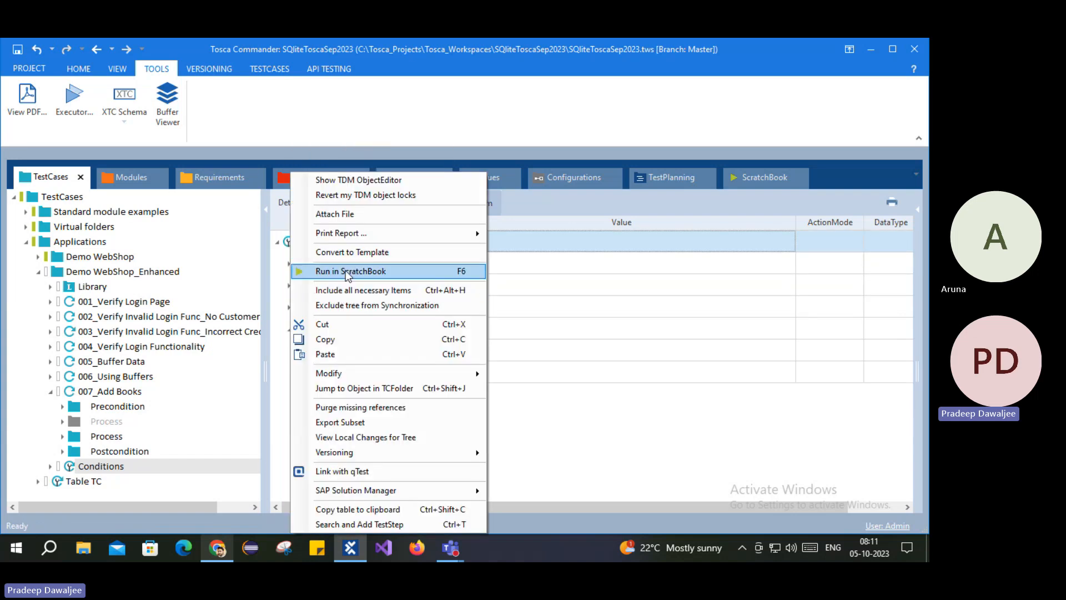
click(333, 270)
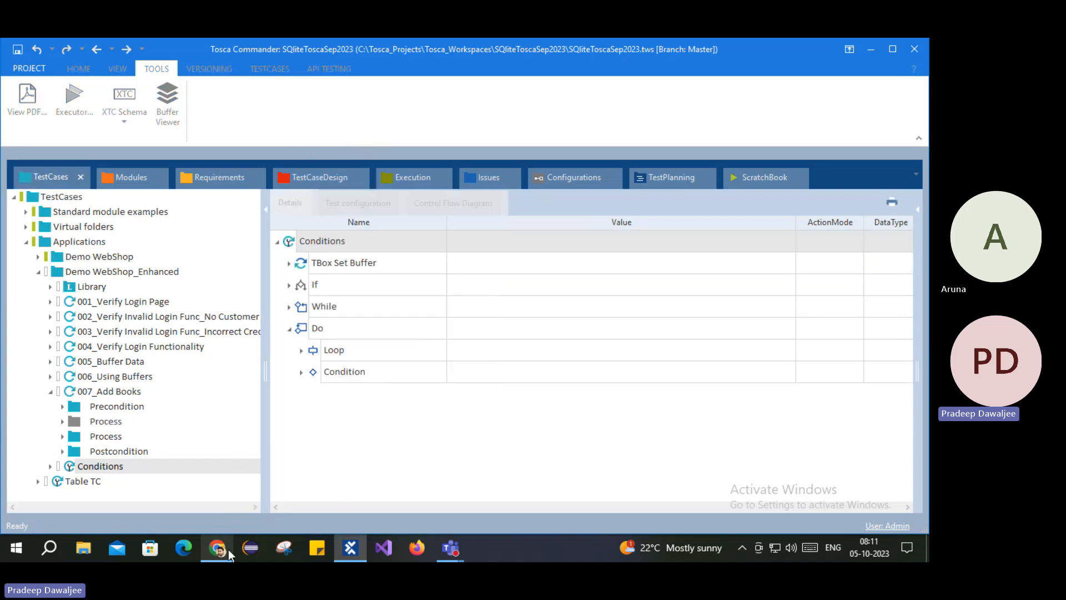
click(227, 551)
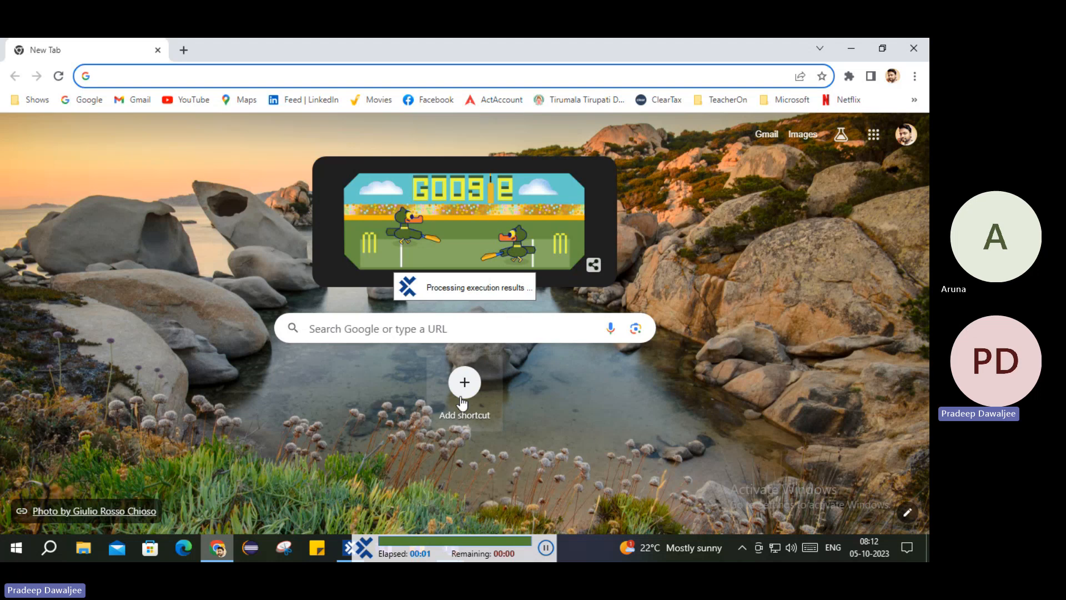
click(350, 547)
Step: Expand the log to confirm A=30, B=20 and the While condition '30<=20' evaluating False
click(74, 263)
click(35, 263)
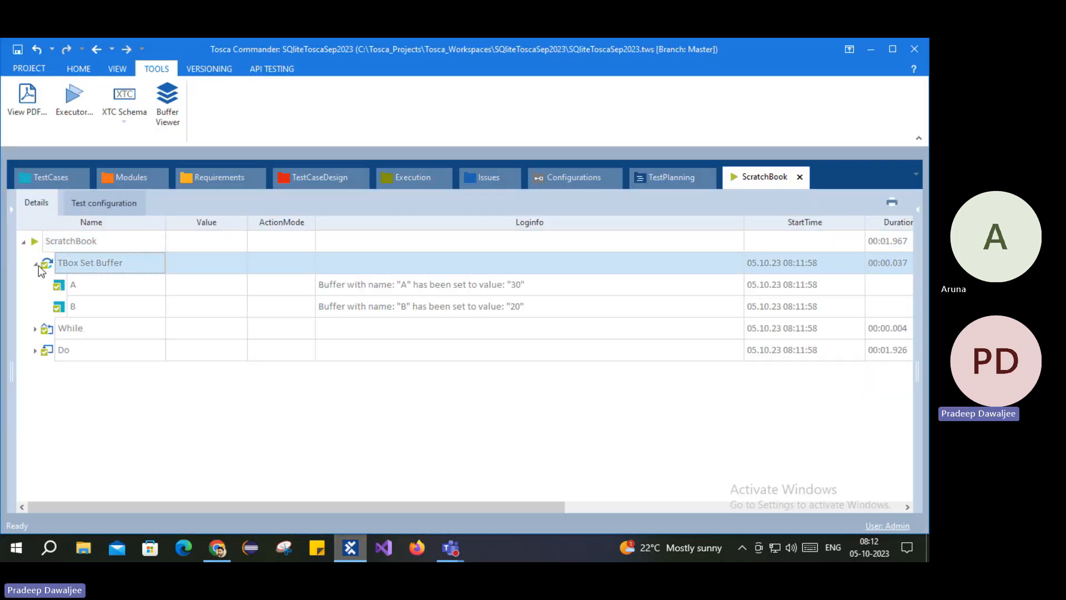
click(35, 329)
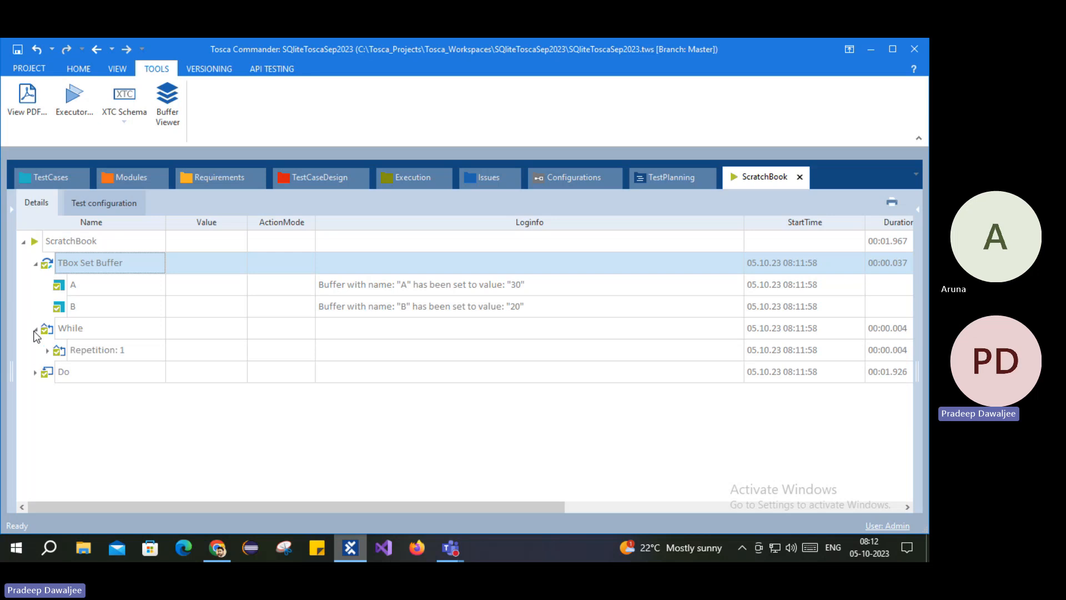
click(48, 351)
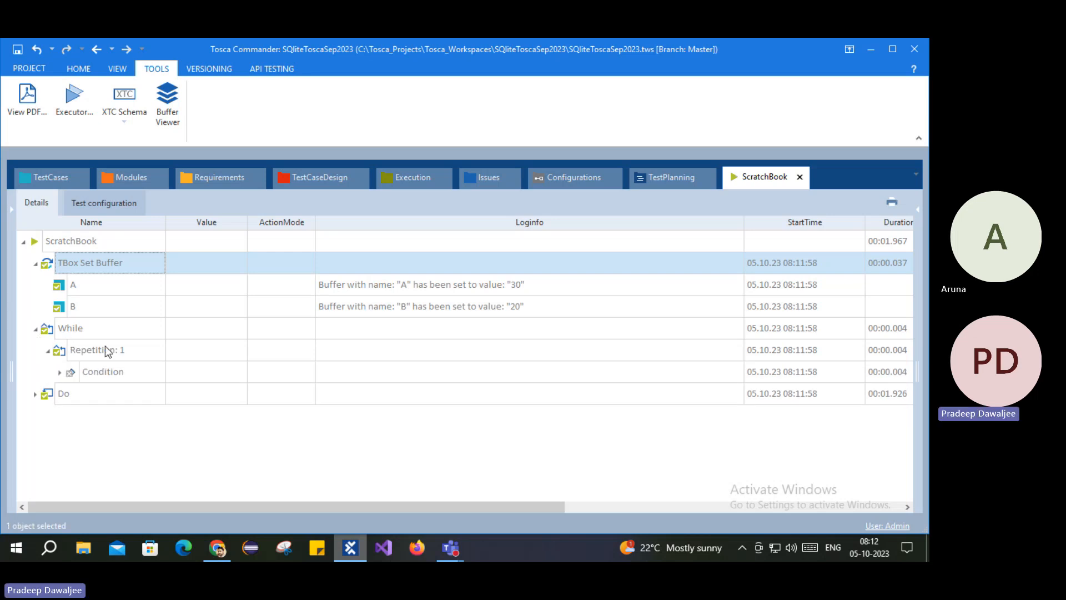
click(60, 372)
click(72, 394)
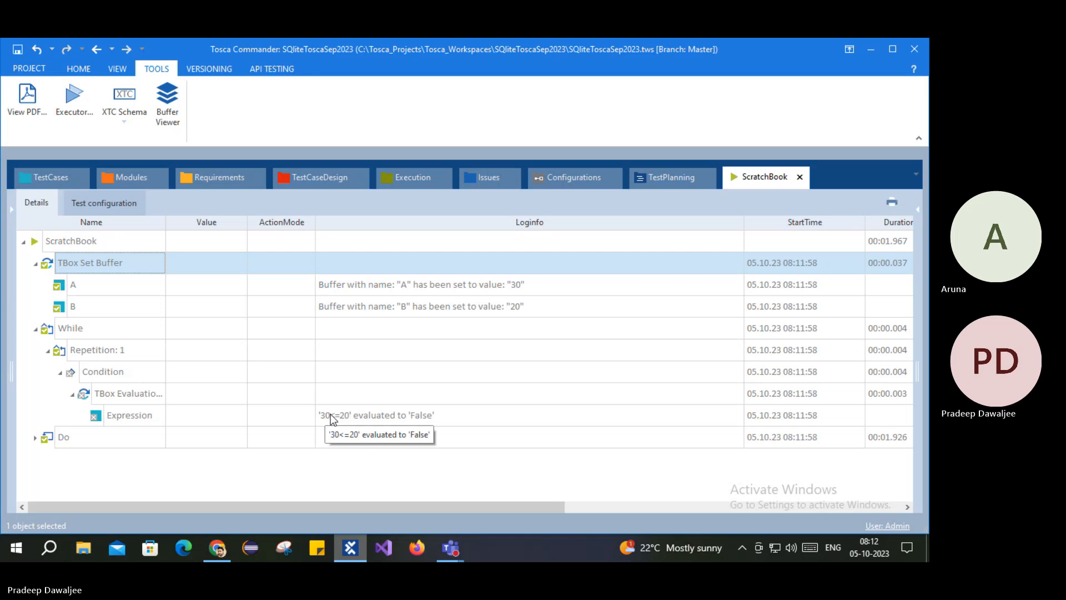
click(61, 328)
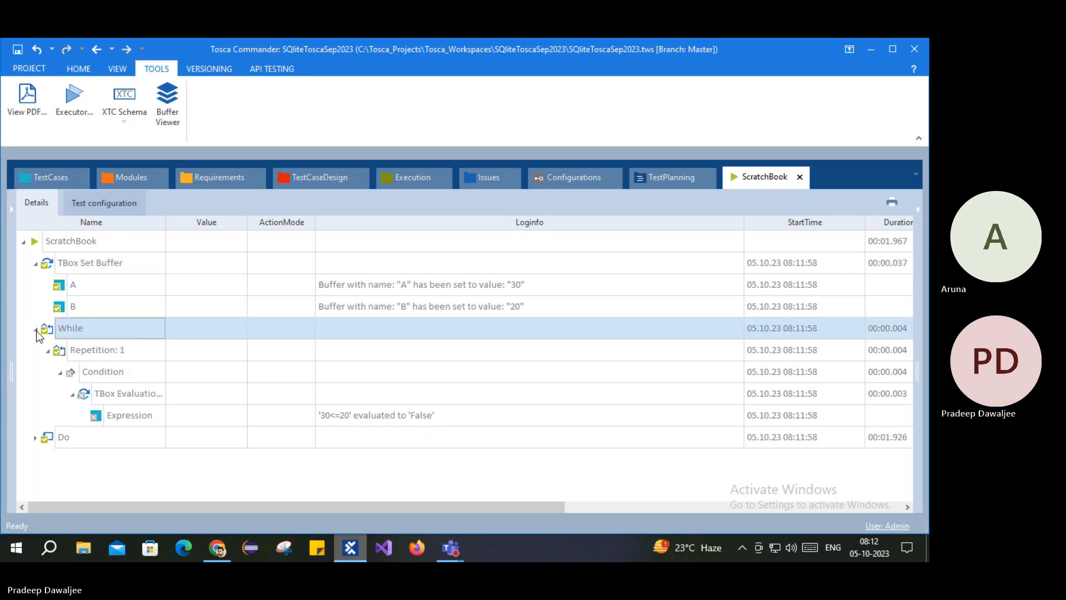
double_click(68, 333)
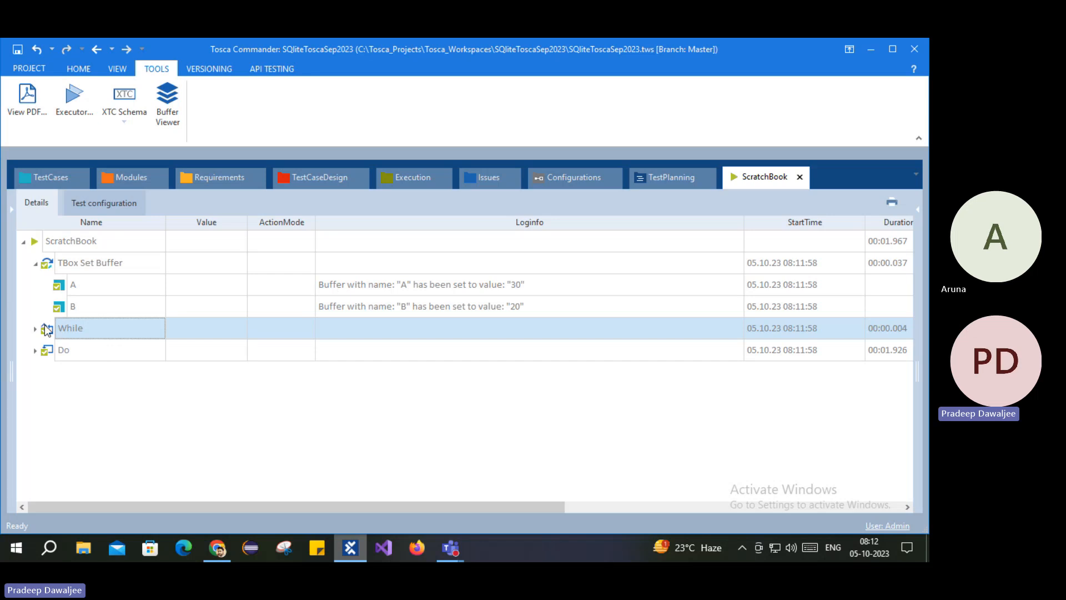
Step: Expand the Do result down to Repetition: 1 and its Loop
click(62, 351)
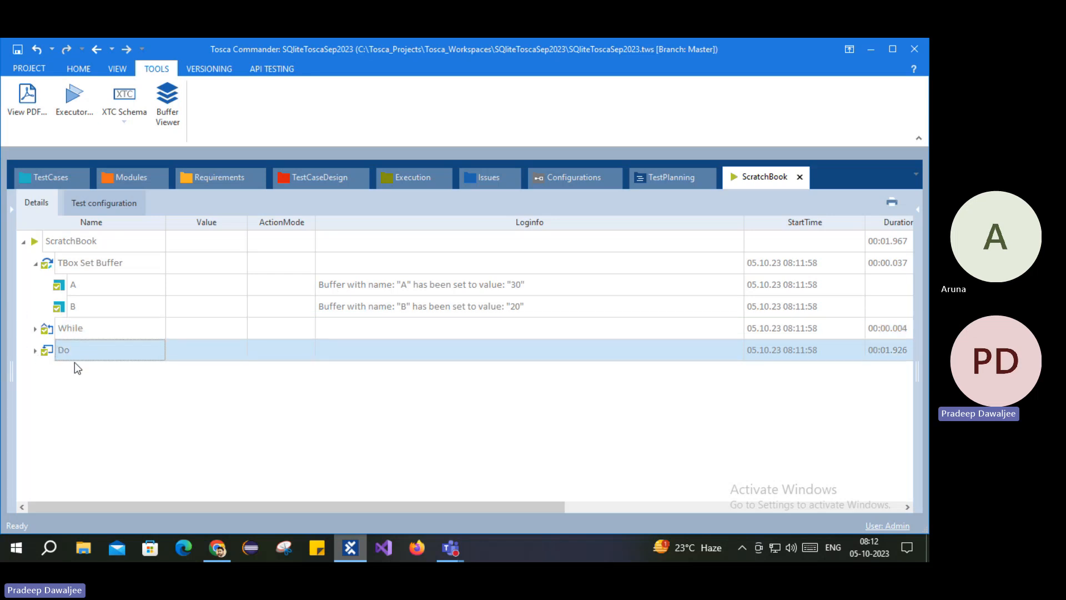
click(35, 351)
click(47, 372)
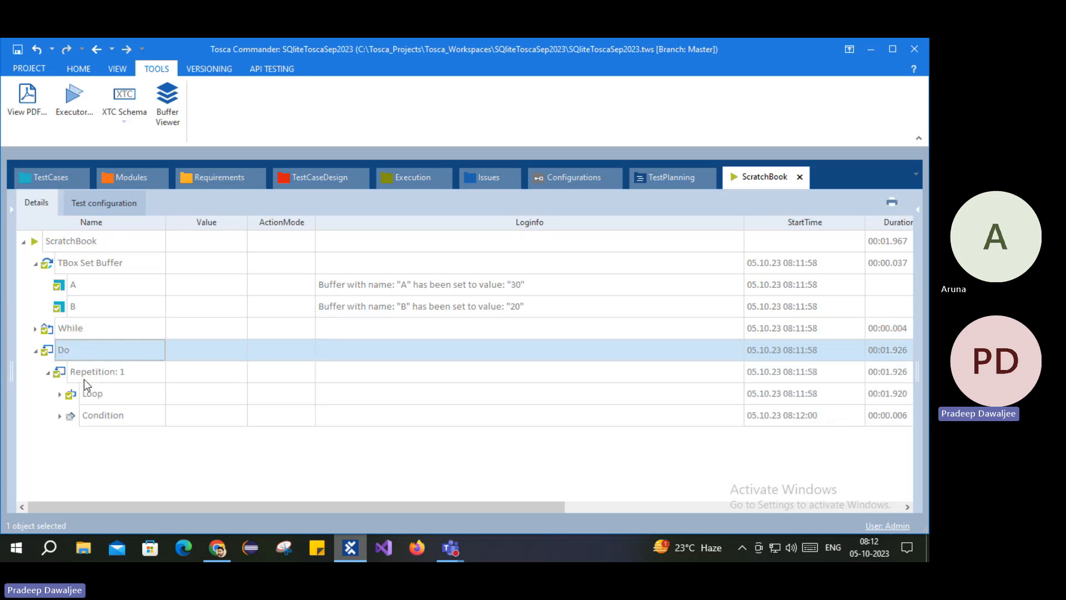
click(73, 377)
click(93, 394)
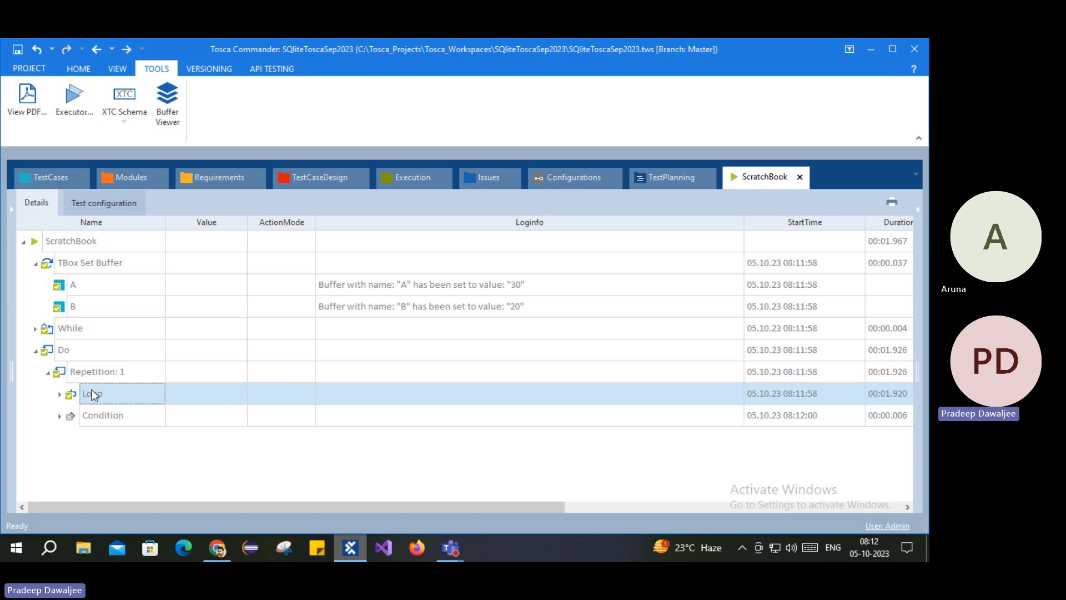
click(60, 394)
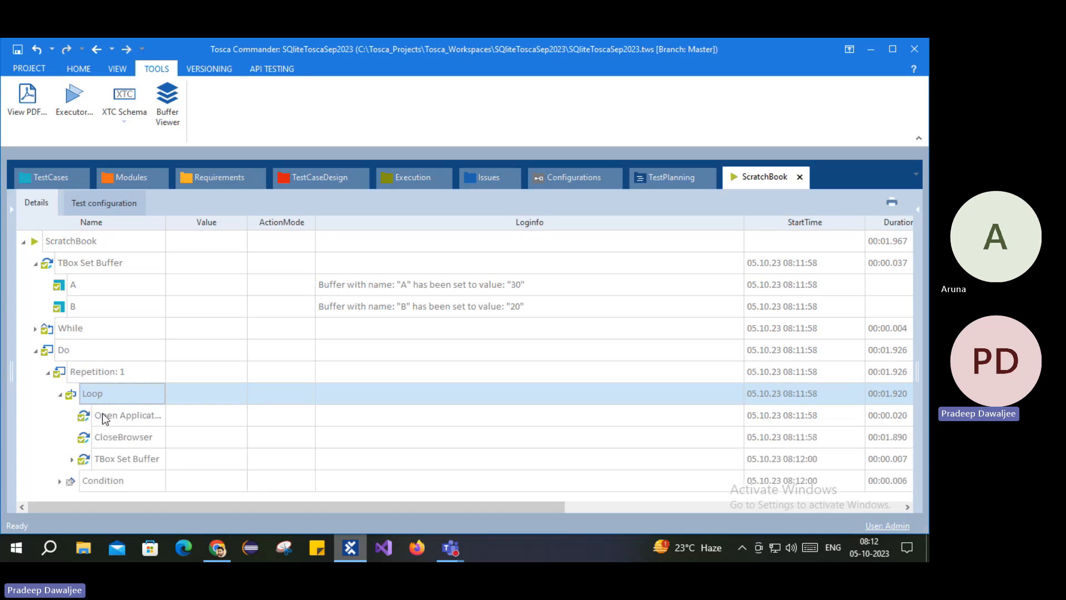
Step: Inspect the Loop's Open Application and CloseBrowser steps and TBox Set Buffer showing A = 32
click(103, 416)
click(117, 439)
click(120, 416)
click(126, 432)
click(125, 416)
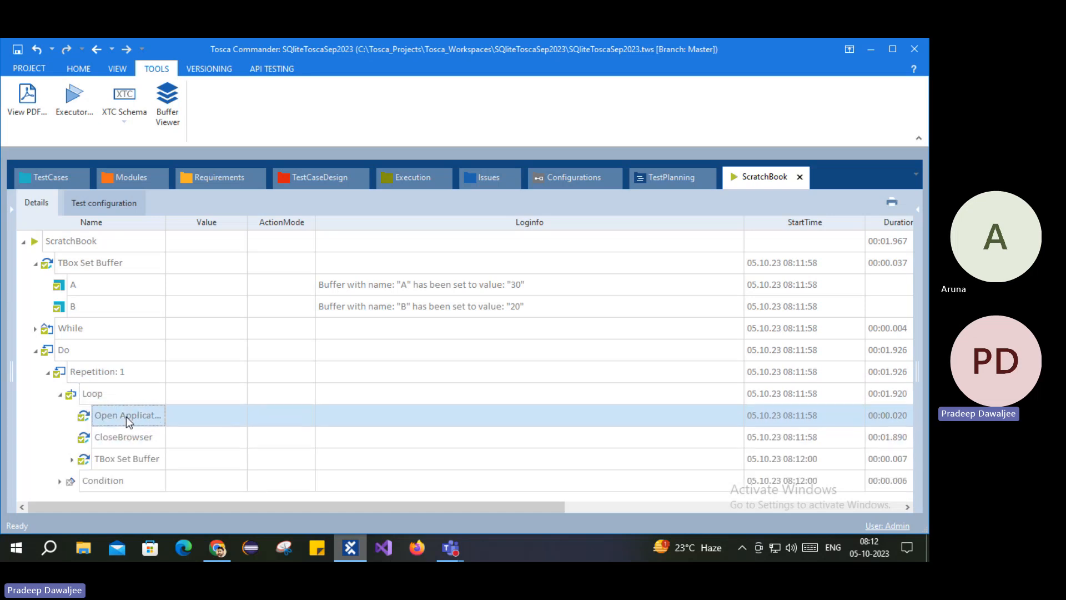
click(126, 436)
click(72, 459)
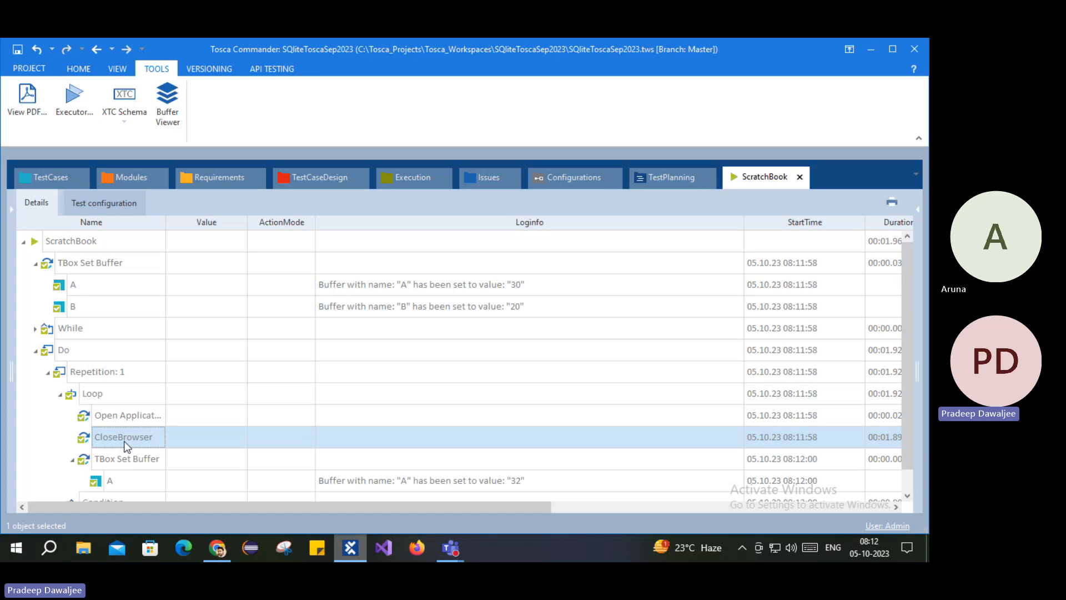
click(114, 460)
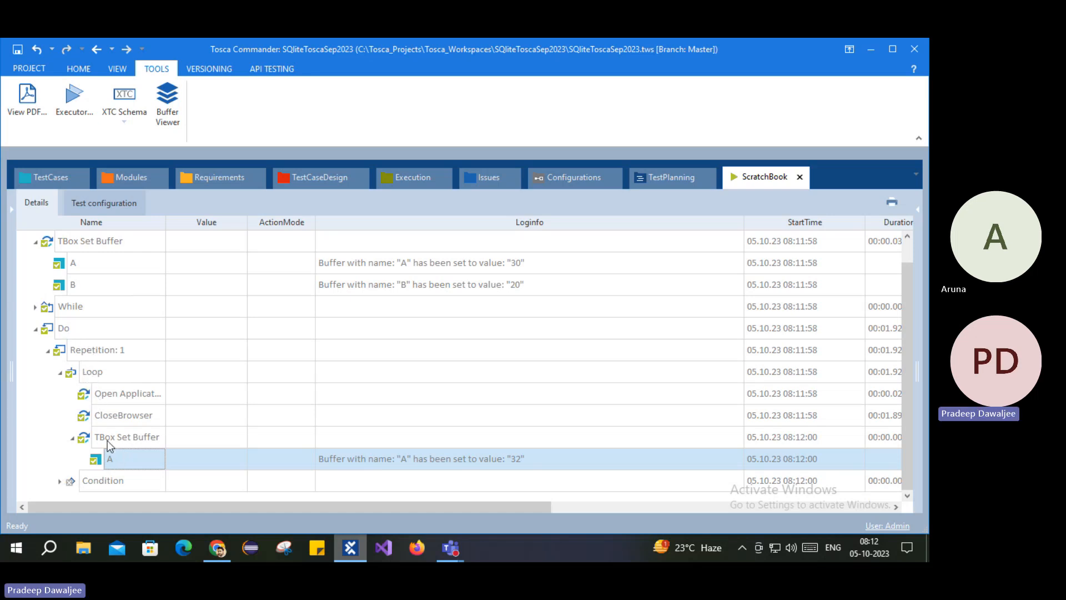
Step: Show the Do condition's '32<=20' evaluating False, then go back to the test cases
click(60, 481)
click(72, 481)
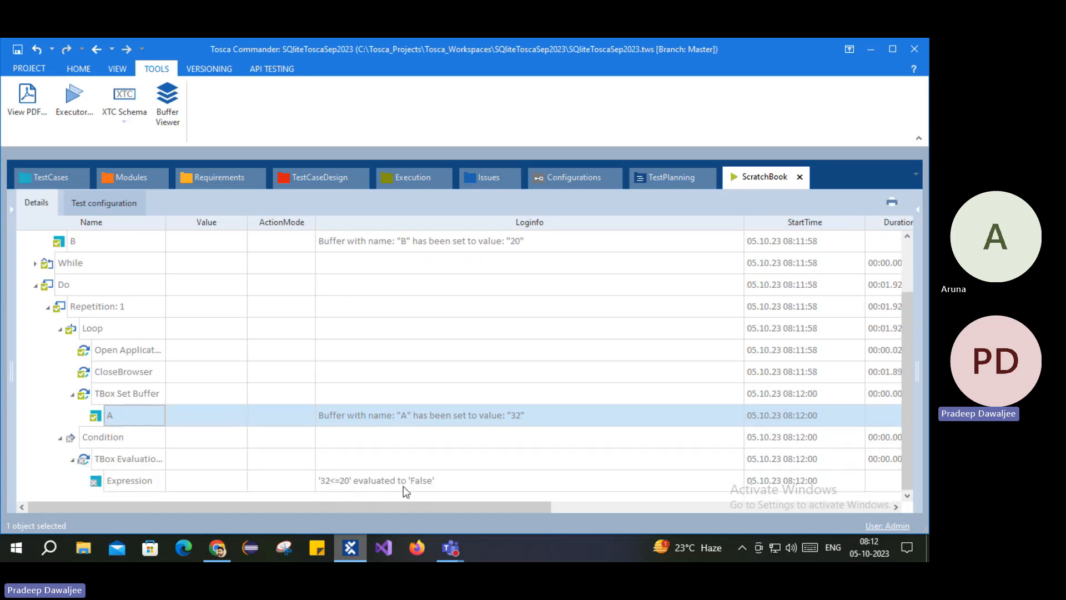
click(63, 286)
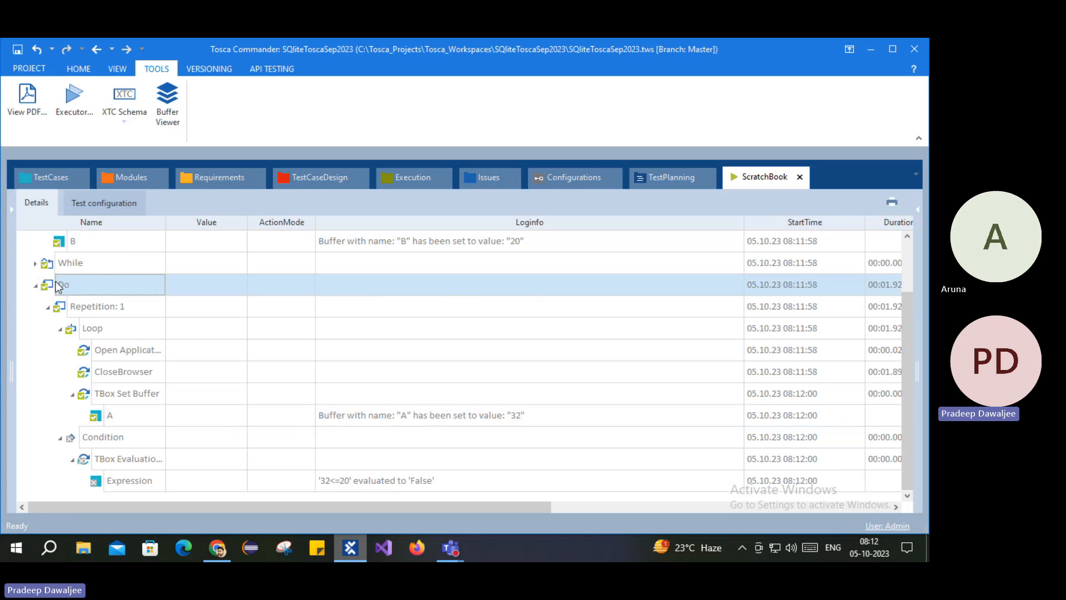
click(62, 177)
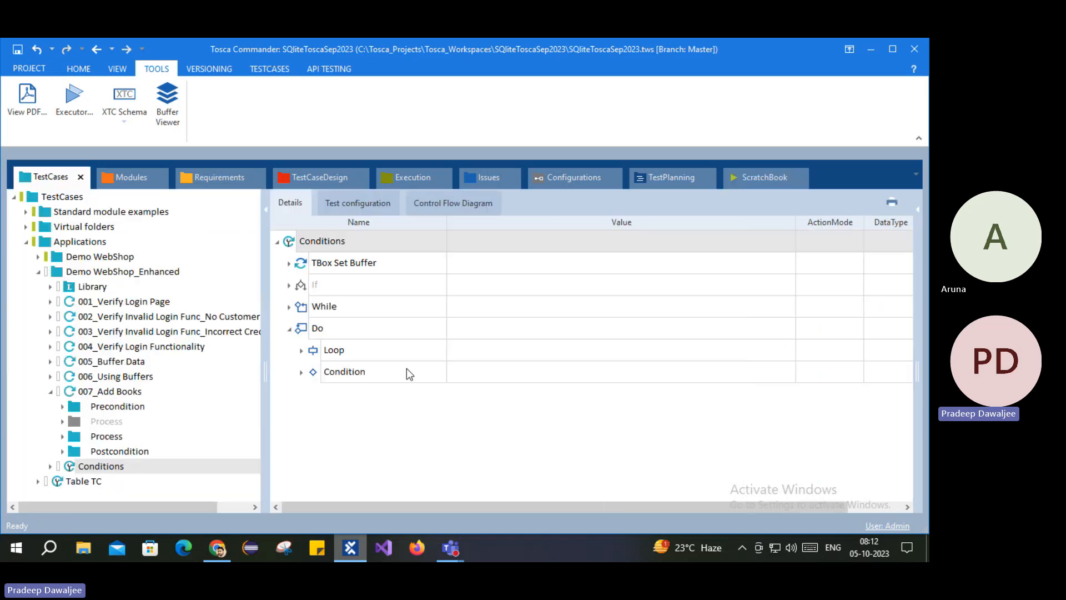
Step: Collapse Do in the test case and re-expand the While '30<=20' result in ScratchBook
click(288, 330)
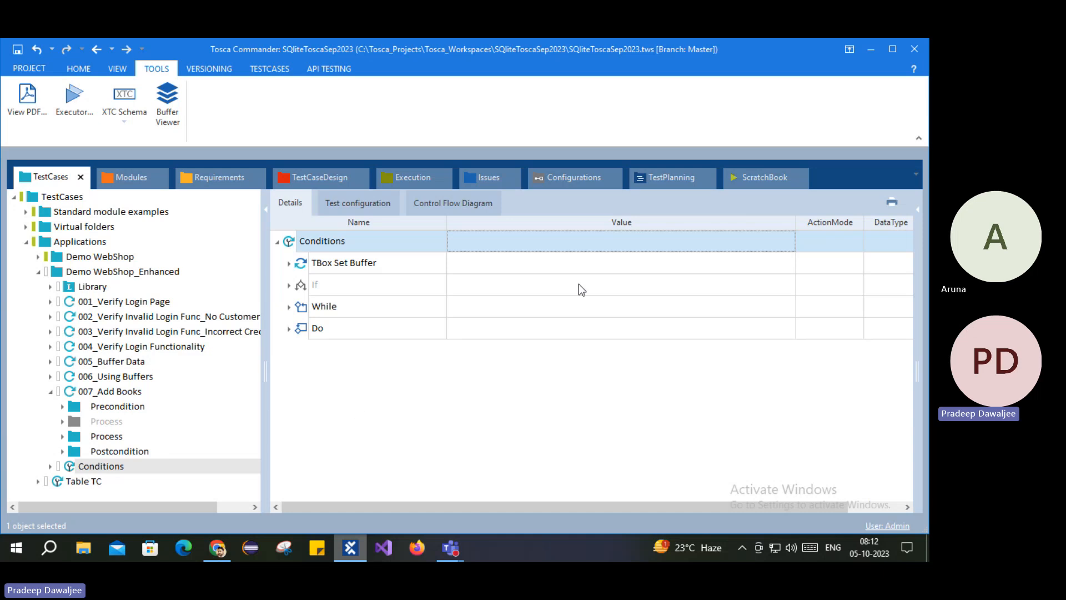
click(761, 177)
click(36, 263)
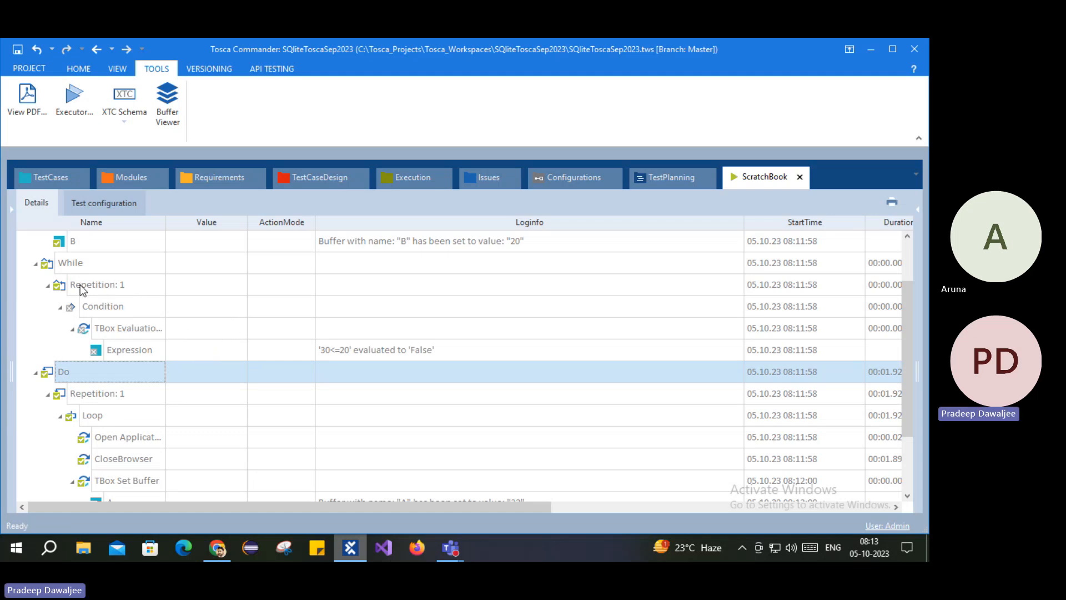
Step: Check the Do's Loop and Condition entries against the While result, then reopen the Conditions test case
scroll(80, 284, down, 2)
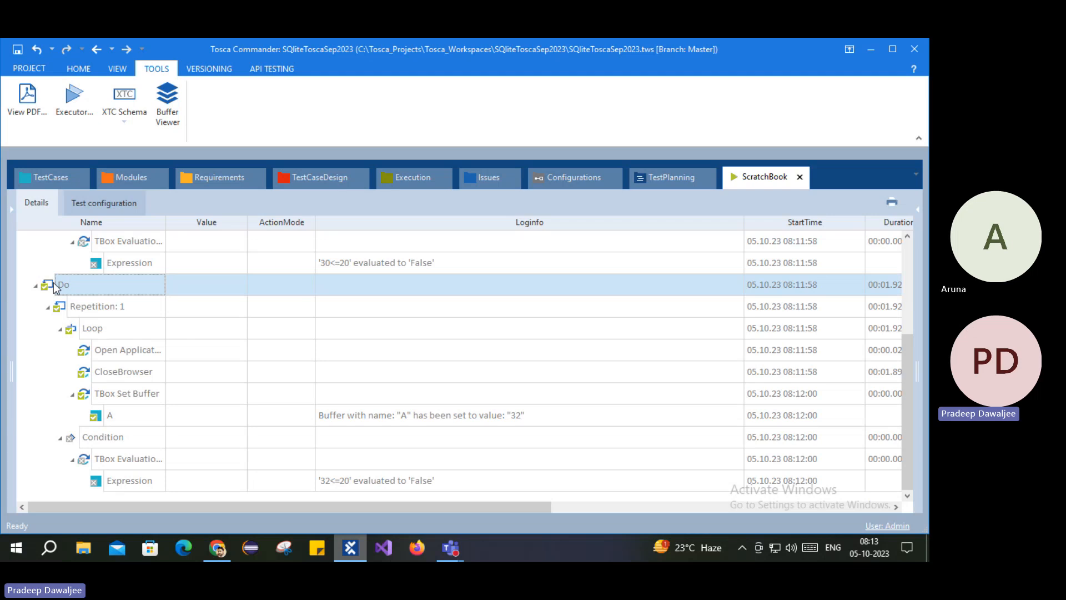
click(122, 330)
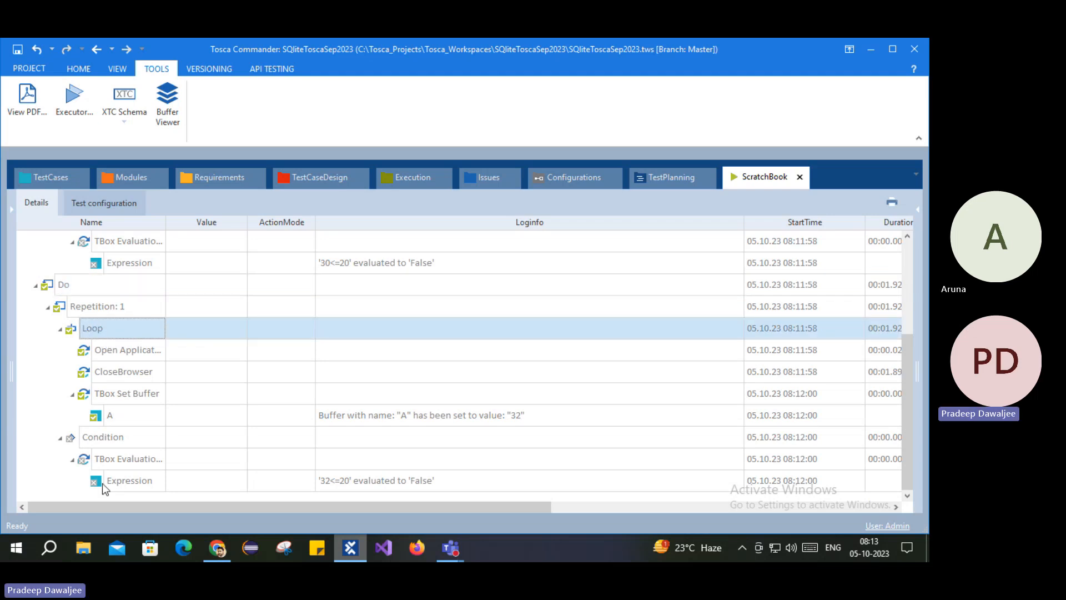
click(111, 454)
click(118, 438)
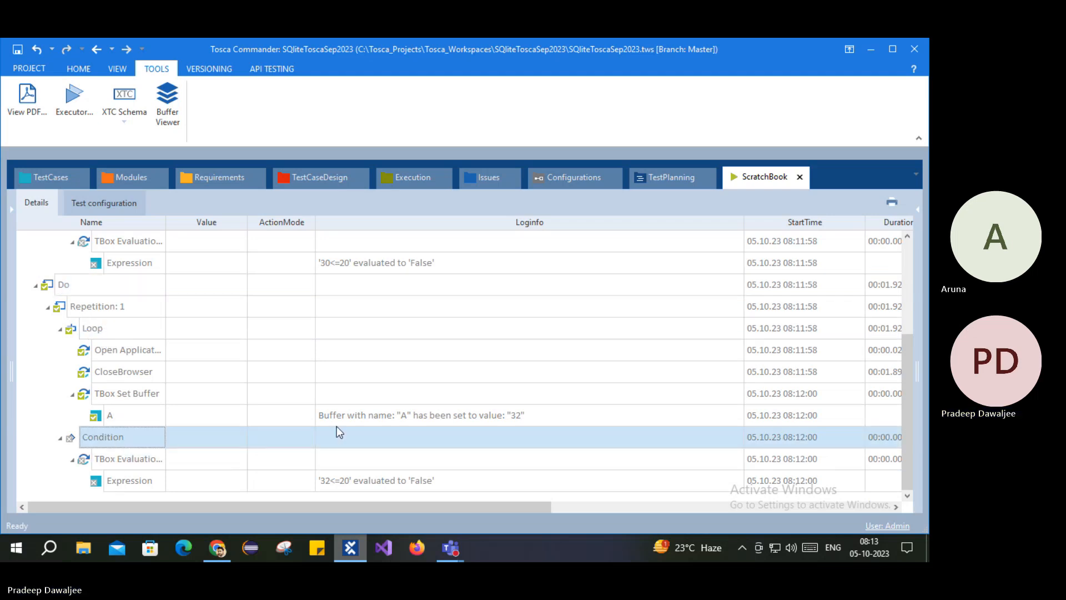
scroll(311, 312, up, 4)
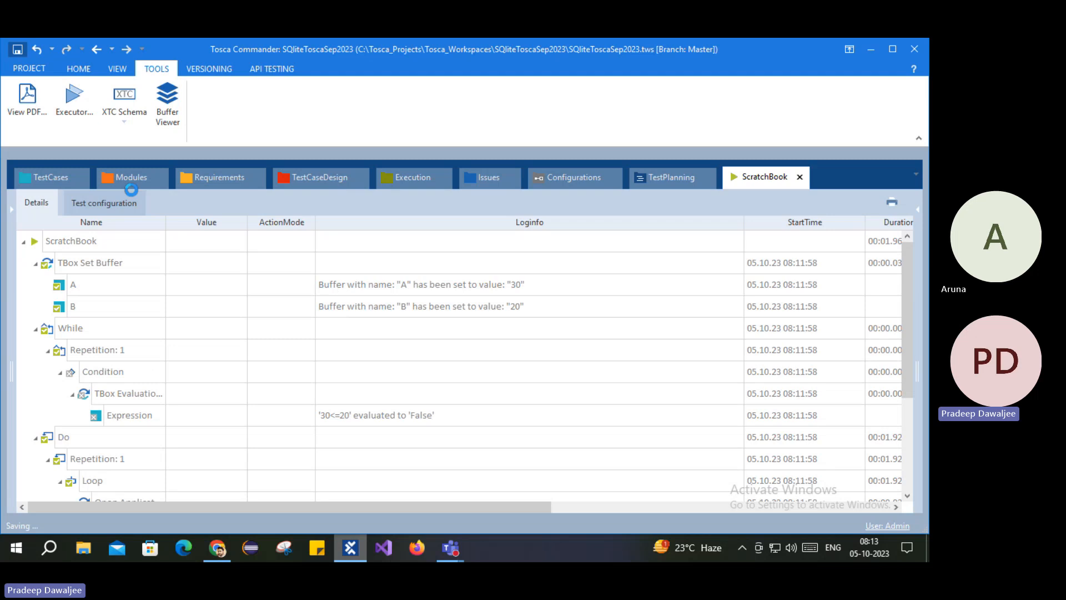
click(46, 184)
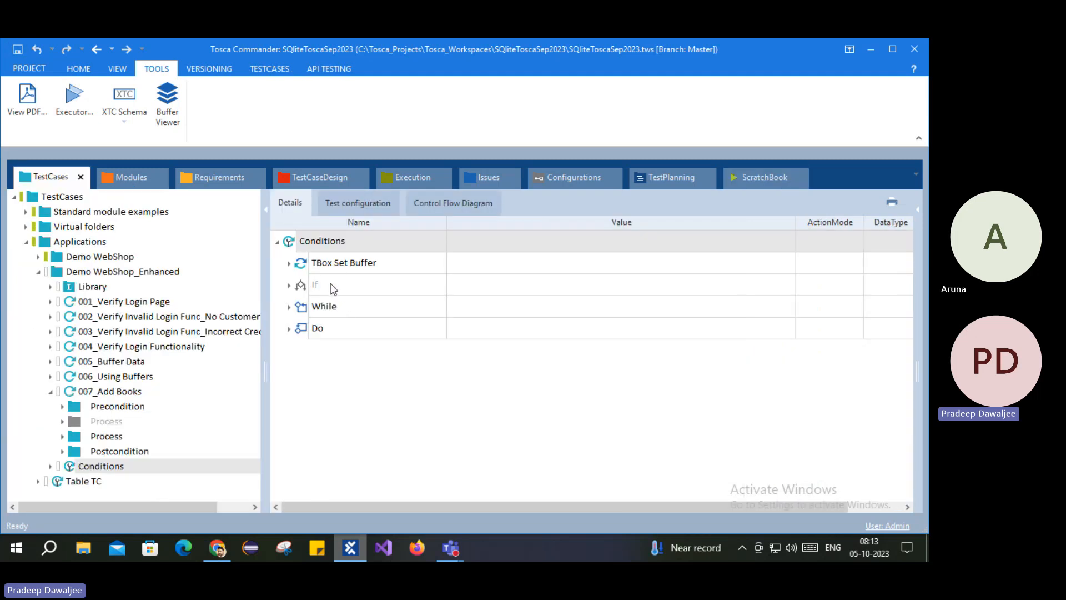
mouse_move(331, 283)
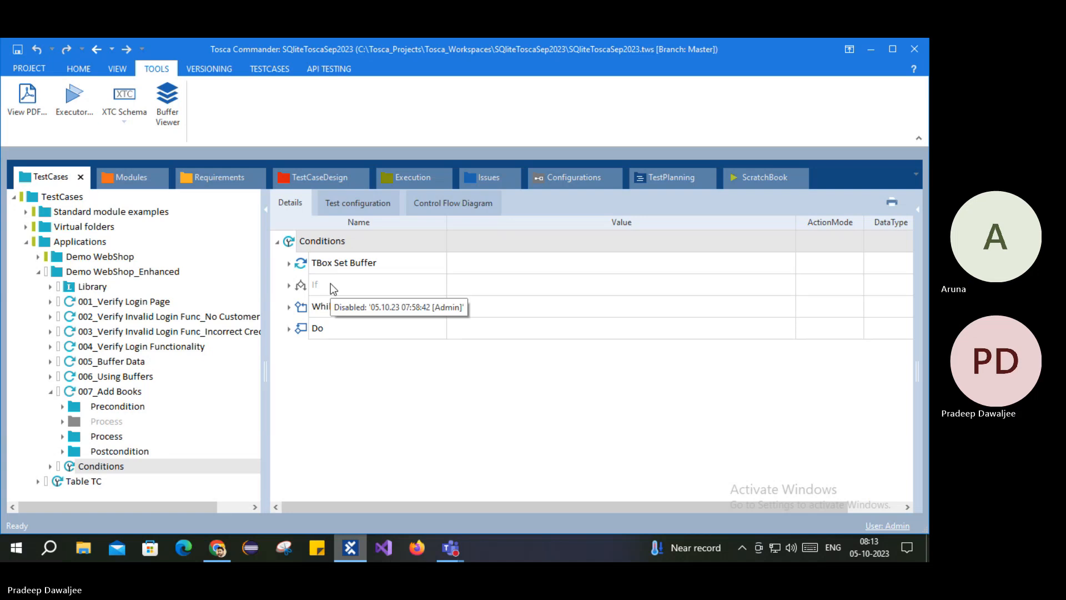